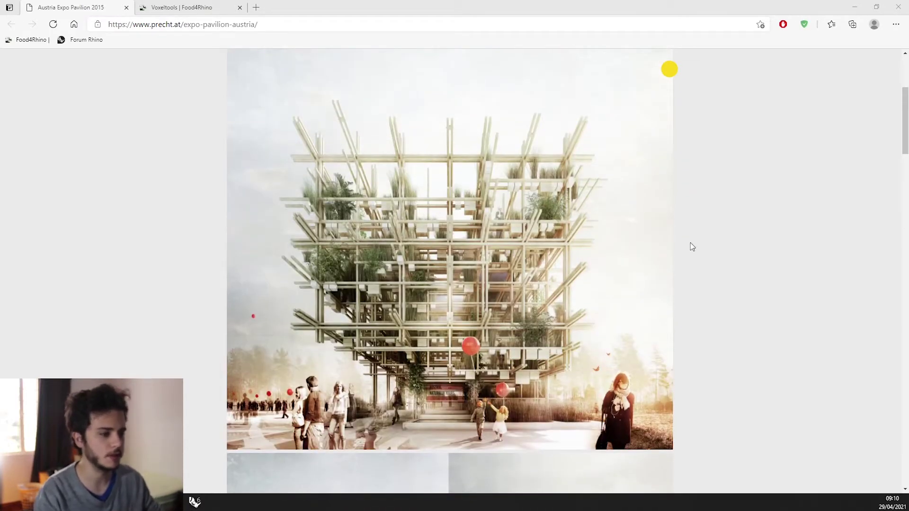
Step: Examine the Austria Expo Pavilion images and the diagrams of its beams, pillars and plant pots on the web page
scroll(584, 294, down, 20)
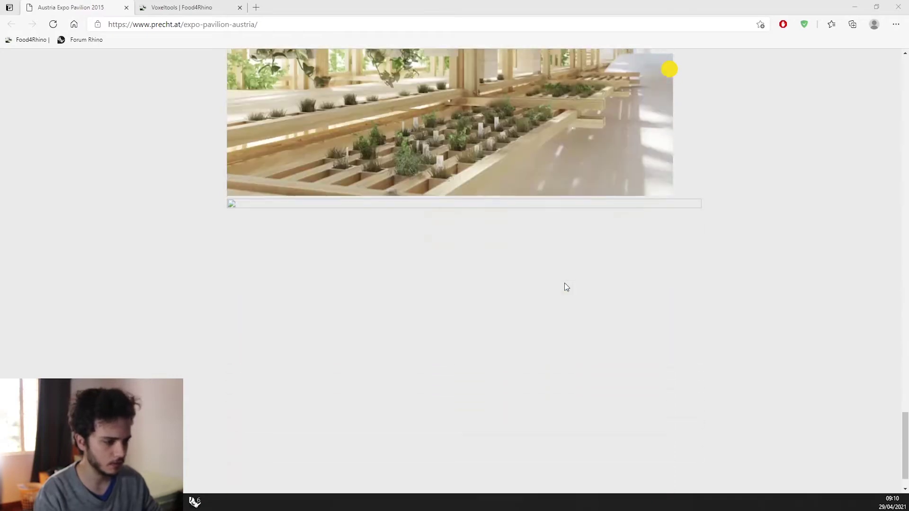
scroll(513, 295, up, 10)
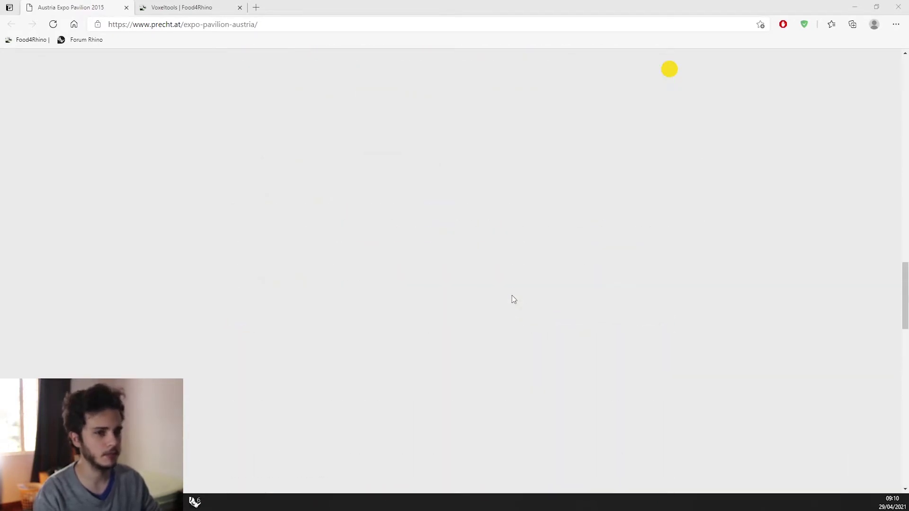
scroll(513, 299, up, 5)
scroll(512, 295, down, 6)
scroll(444, 328, up, 3)
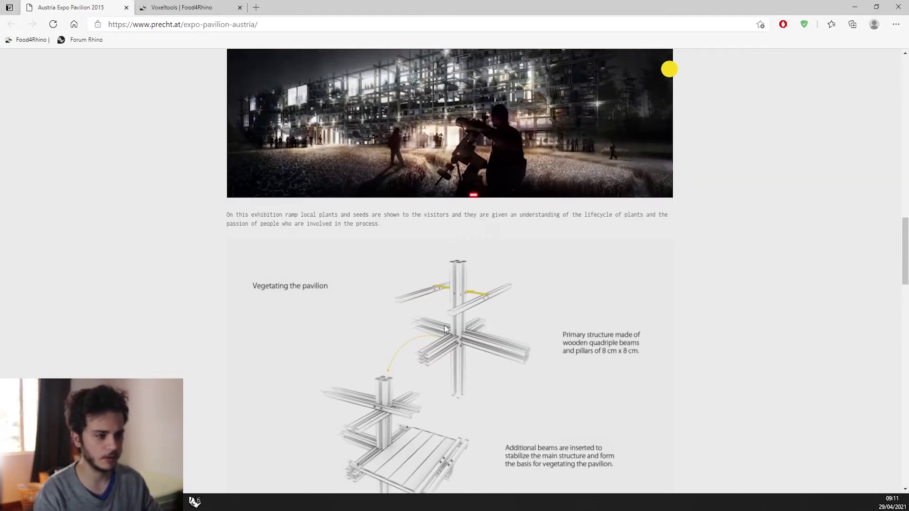
scroll(438, 288, down, 2)
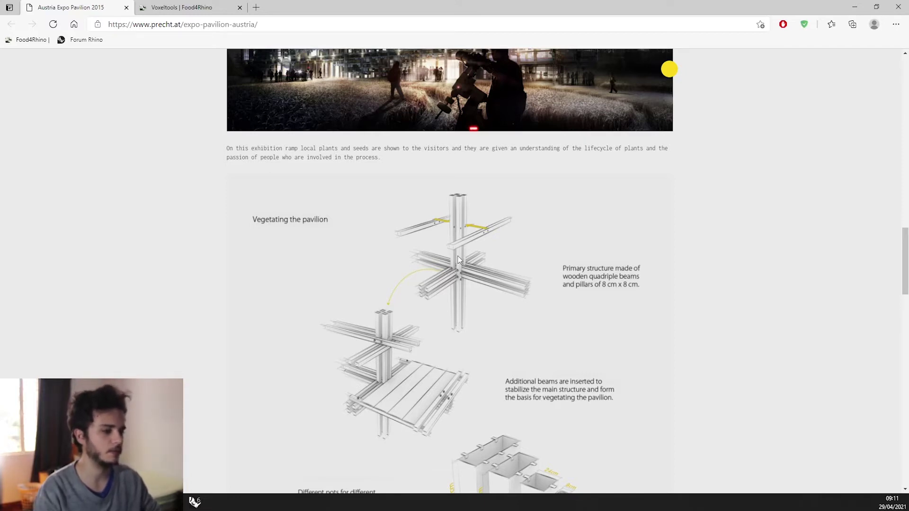
scroll(453, 279, up, 1)
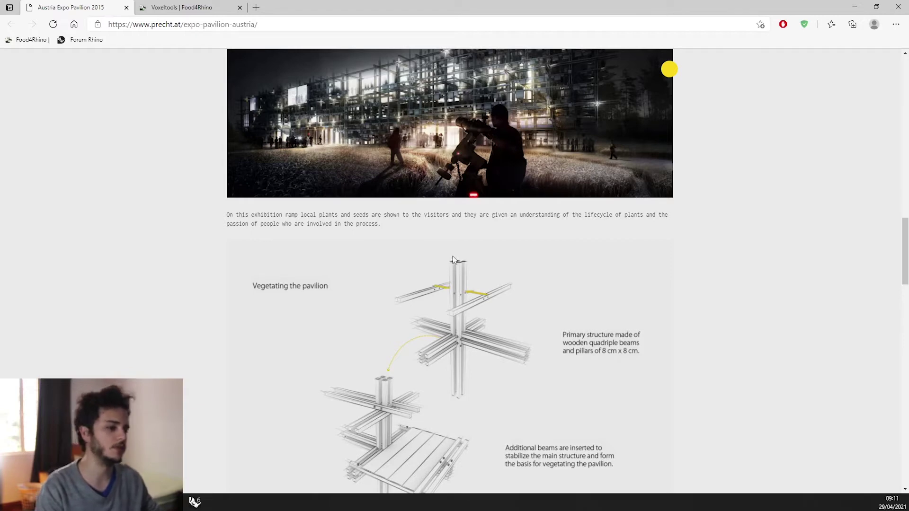
scroll(465, 321, down, 4)
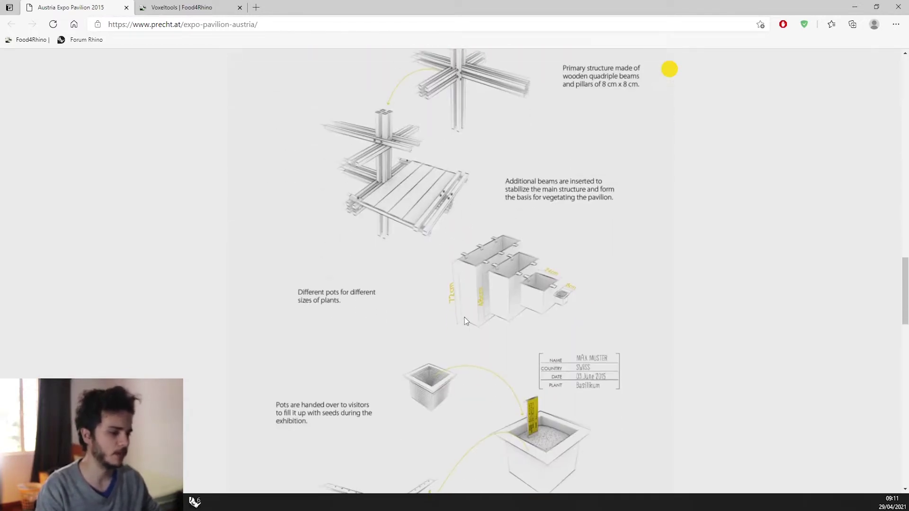
scroll(401, 279, up, 2)
scroll(398, 194, up, 2)
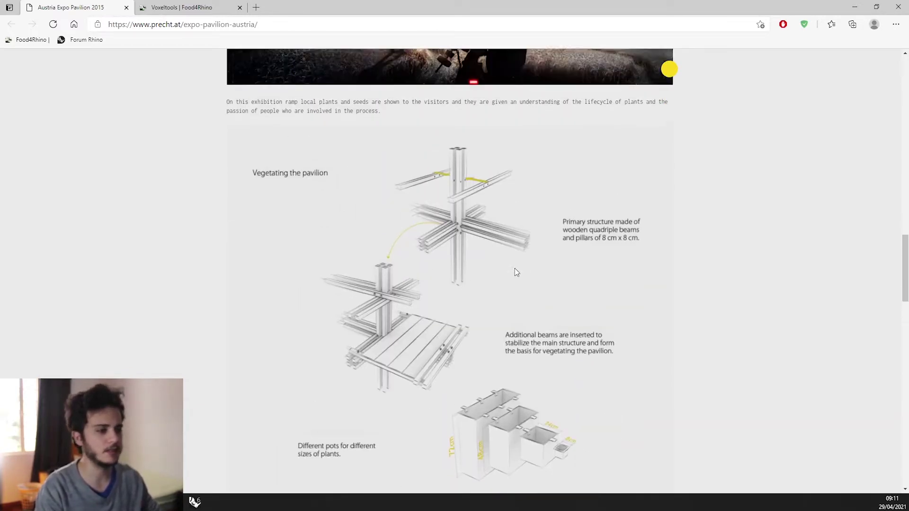
Step: Review the Voxeltools plugin page on Food4Rhino, including its installation notes, and return to the pavilion's beam diagrams
click(190, 5)
scroll(330, 237, down, 3)
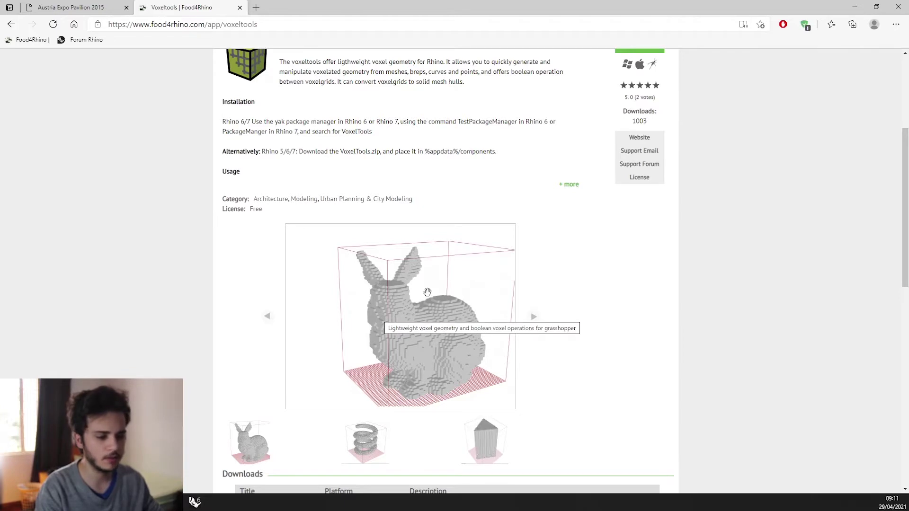
scroll(427, 292, down, 1)
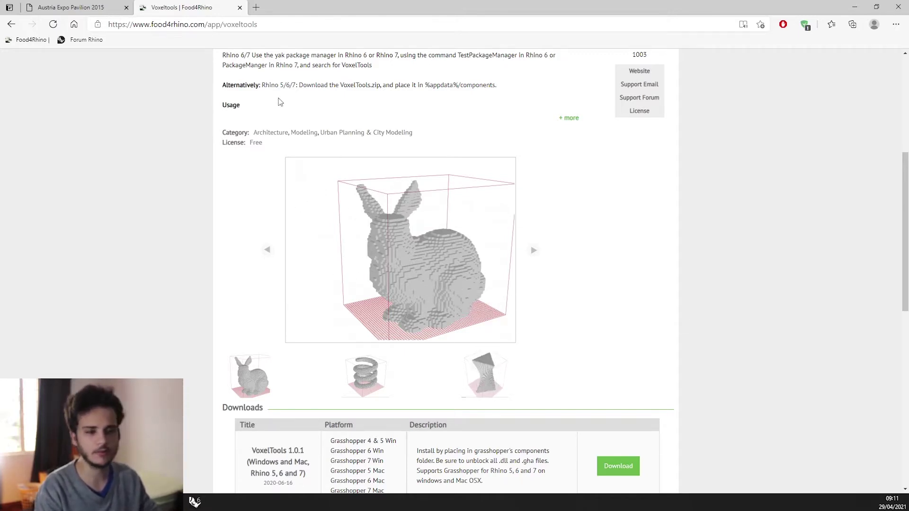
click(116, 5)
scroll(439, 306, down, 3)
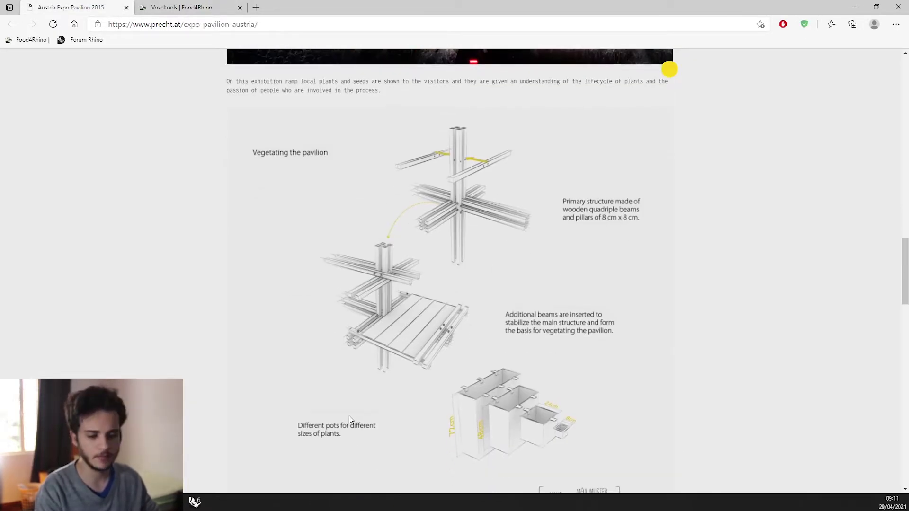
Step: Switch to Rhino and draw a solid rectangular box on the ground plane of the Perspective view
click(203, 505)
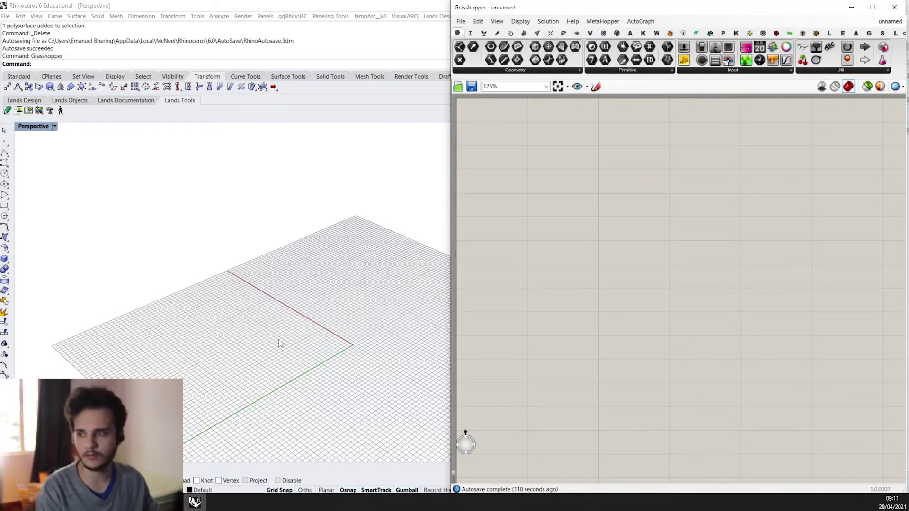
right_drag(299, 297, 344, 319)
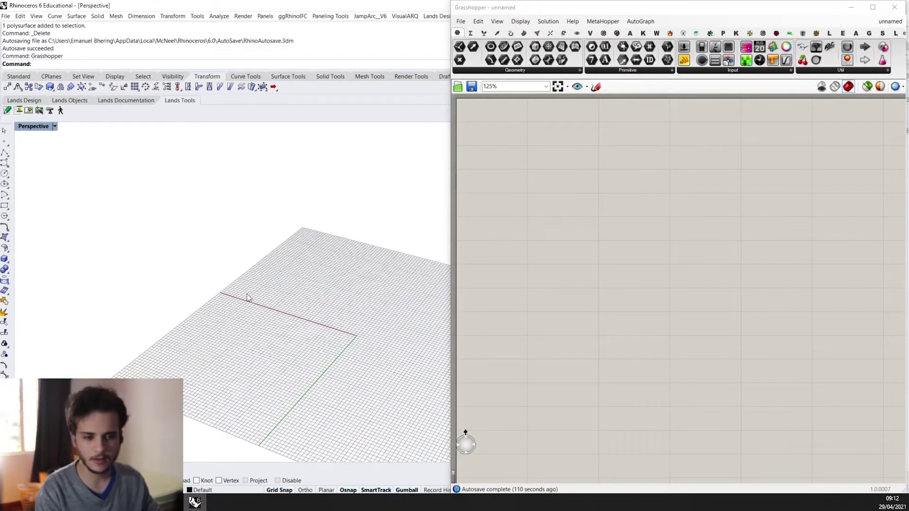
click(5, 258)
right_drag(385, 379, 349, 303)
click(327, 287)
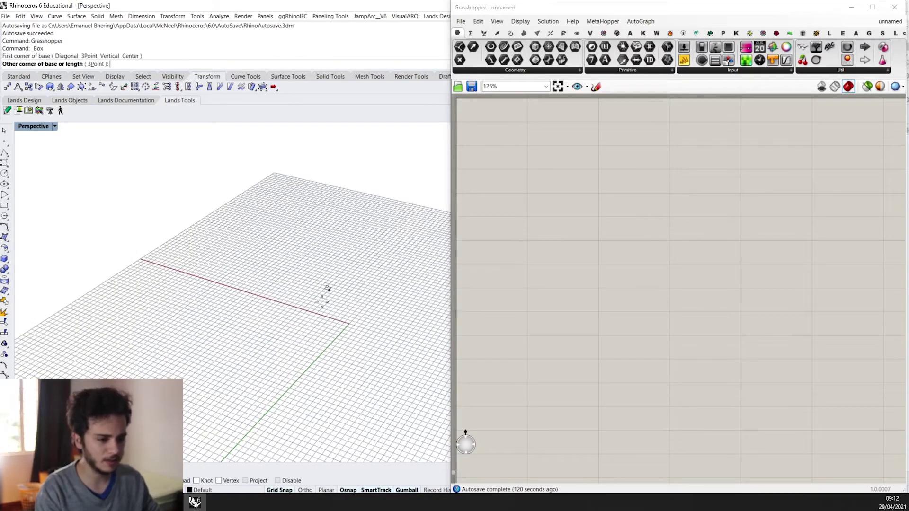
click(378, 351)
click(411, 301)
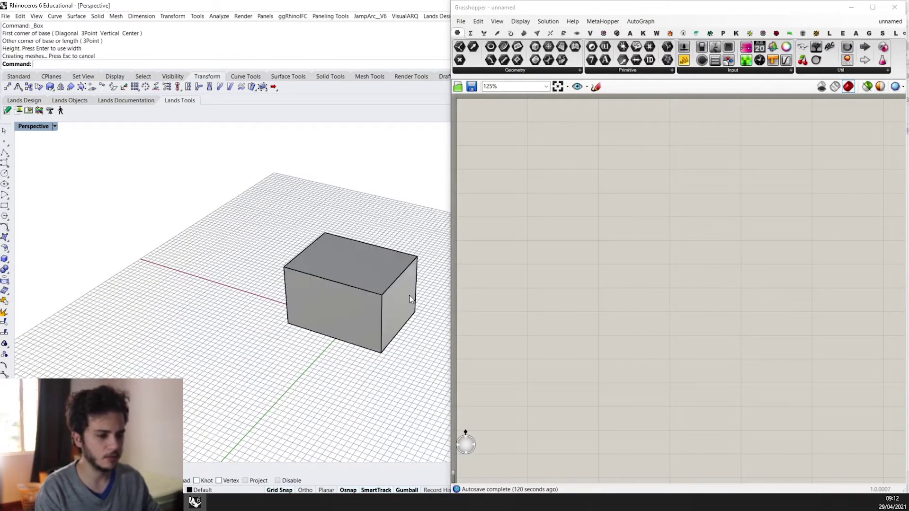
Step: Duplicate the box and shift the copy horizontally in both directions so it partly overlaps the original
scroll(414, 305, up, 1)
right_drag(413, 305, 263, 245)
click(326, 254)
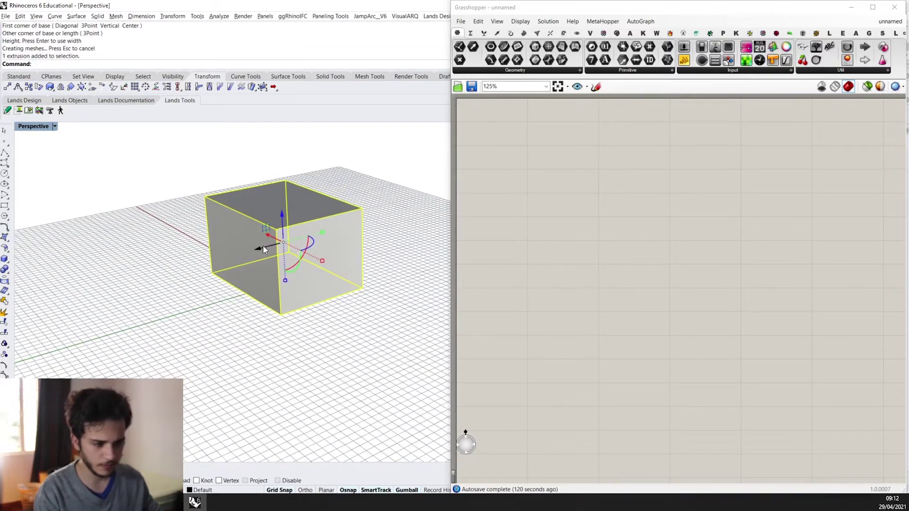
drag(263, 245, 232, 261)
right_drag(232, 261, 283, 281)
drag(322, 295, 352, 302)
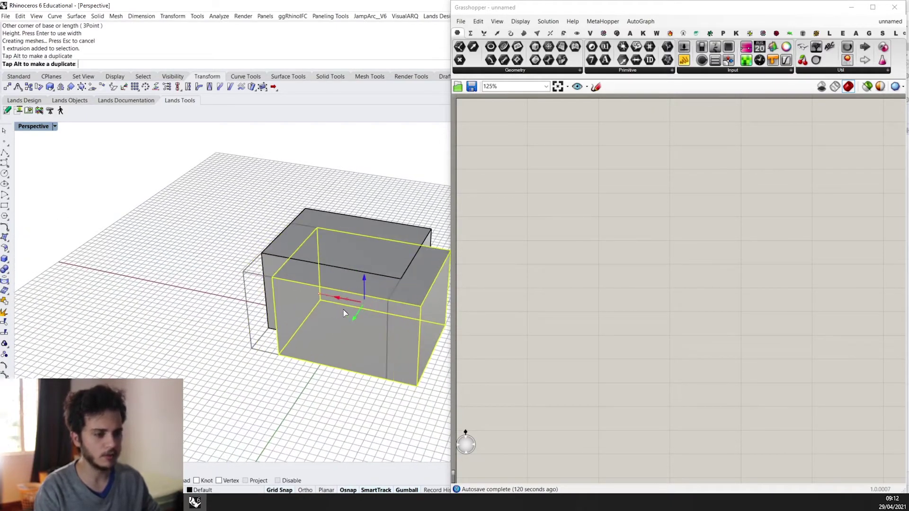
Step: Raise the copied box above the original and offset it sideways as a further overlapping copy
scroll(341, 297, down, 6)
right_drag(337, 293, 339, 269)
drag(341, 260, 339, 238)
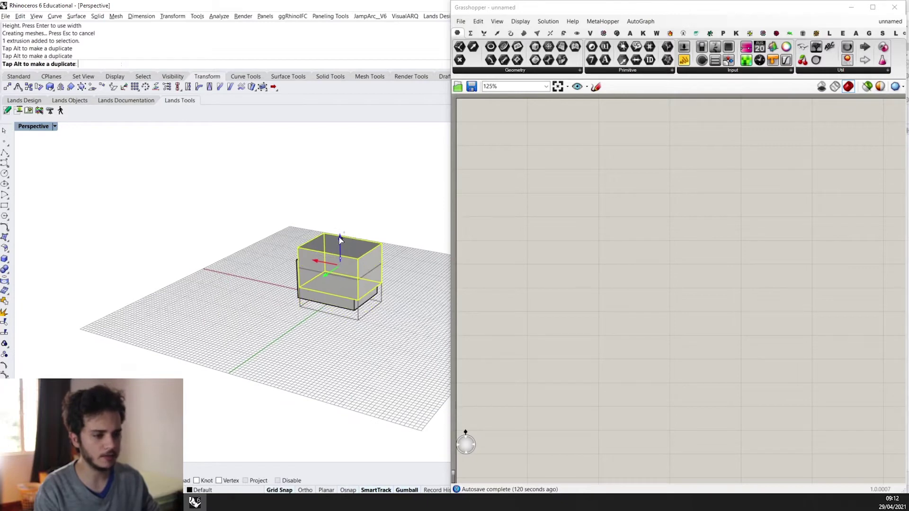
right_drag(339, 237, 311, 251)
drag(301, 272, 373, 292)
right_drag(373, 292, 313, 239)
Step: Duplicate an upper box sideways across the cluster and lift another copy of it above the stack
click(310, 238)
scroll(311, 238, up, 3)
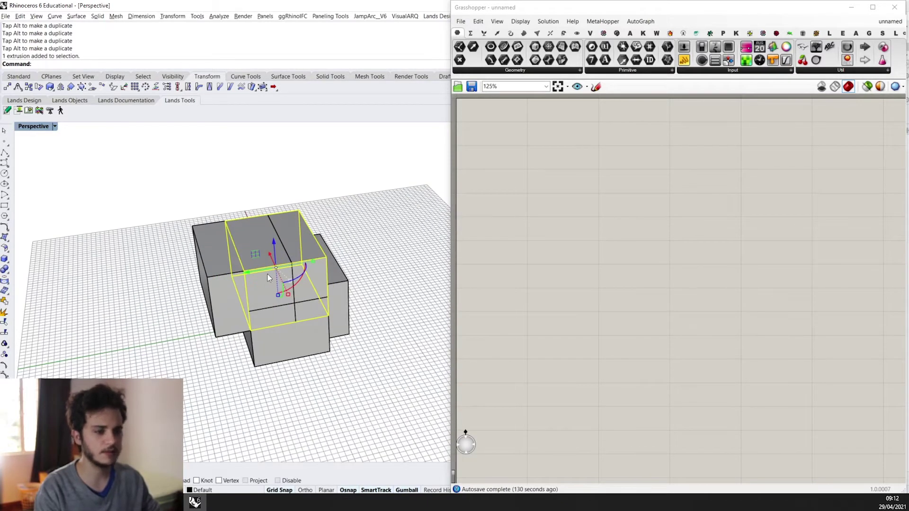
drag(268, 275, 371, 293)
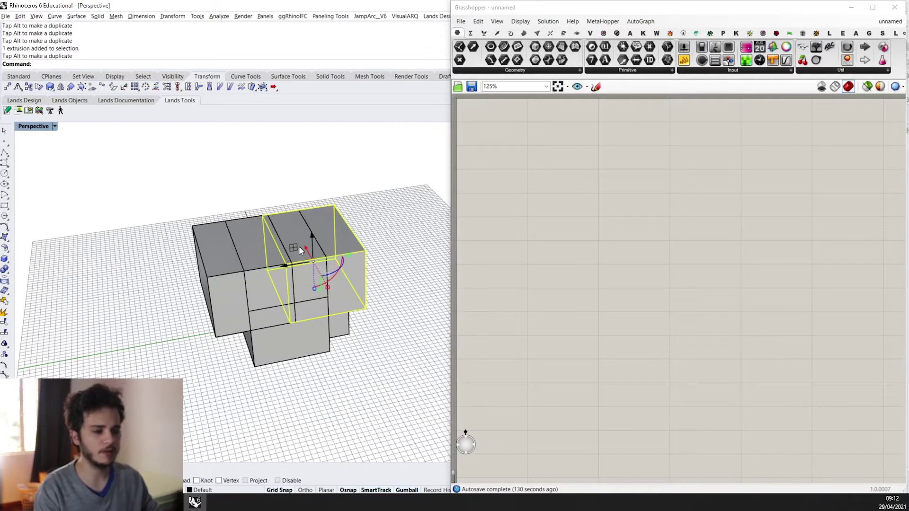
drag(311, 240, 275, 240)
scroll(276, 239, down, 4)
right_drag(276, 239, 290, 213)
scroll(291, 211, up, 4)
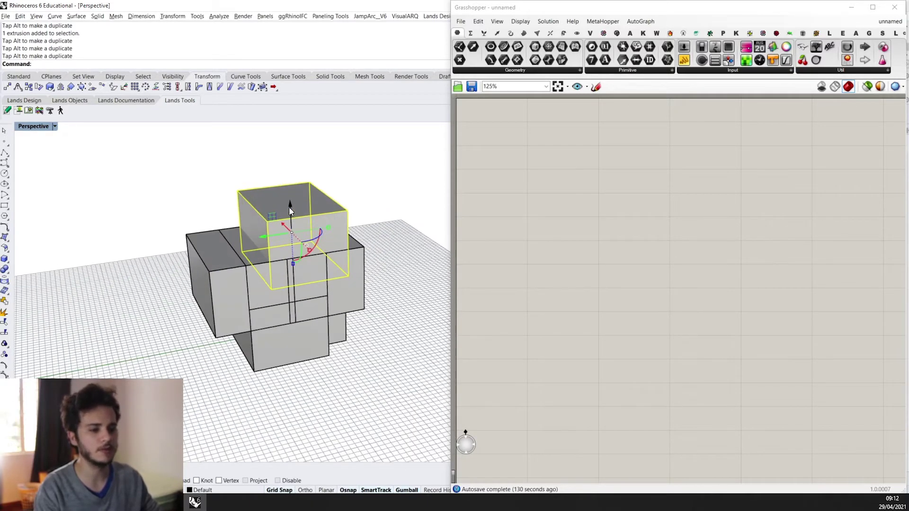
Step: Stack another copy on the topmost box, then offset a further copy horizontally and adjust its height
alt+drag(287, 204, 293, 136)
right_drag(222, 201, 243, 218)
scroll(244, 218, down, 7)
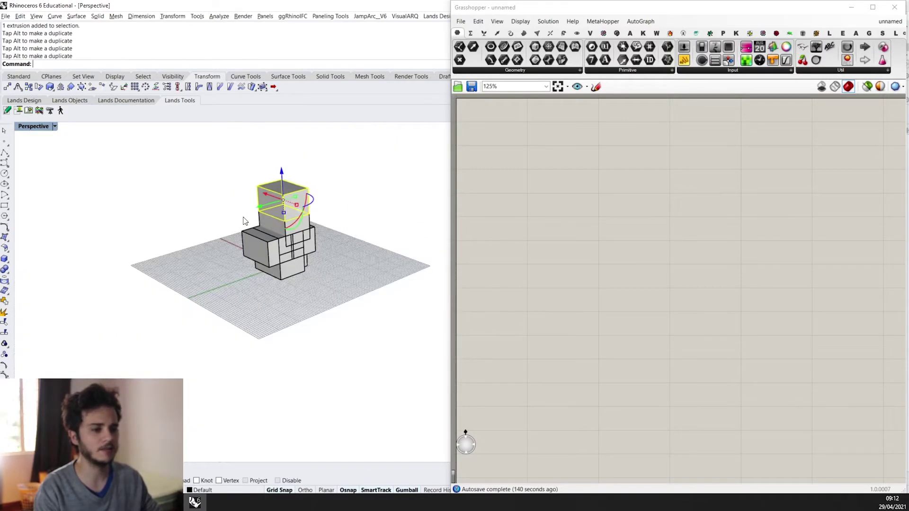
scroll(250, 192, up, 3)
alt+drag(287, 190, 261, 192)
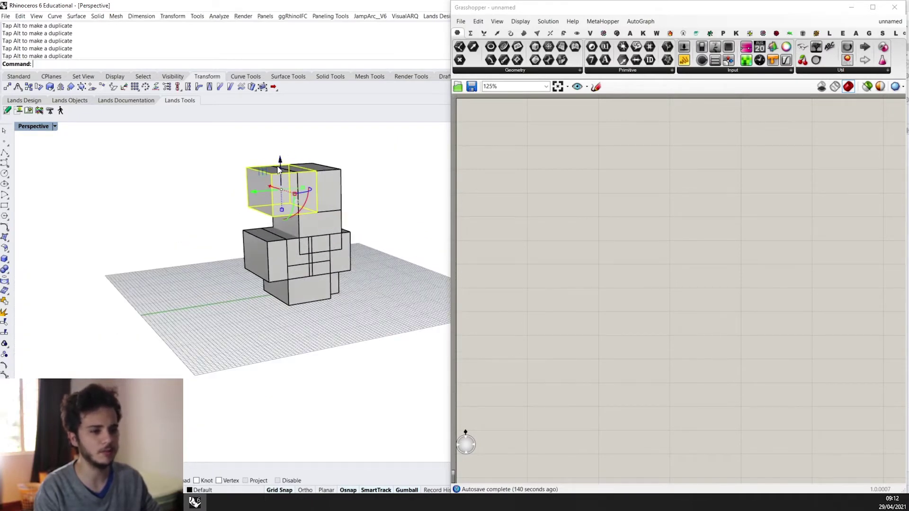
drag(280, 163, 281, 194)
Step: Select a box in the middle of the stack and shift it slightly to stagger the volumes
right_drag(280, 203, 308, 211)
click(288, 270)
right_drag(287, 270, 299, 270)
click(300, 242)
drag(299, 242, 310, 237)
right_drag(387, 289, 386, 309)
Step: Duplicate the top box with a small horizontal offset and raise the copy above the stack
click(327, 172)
click(326, 174)
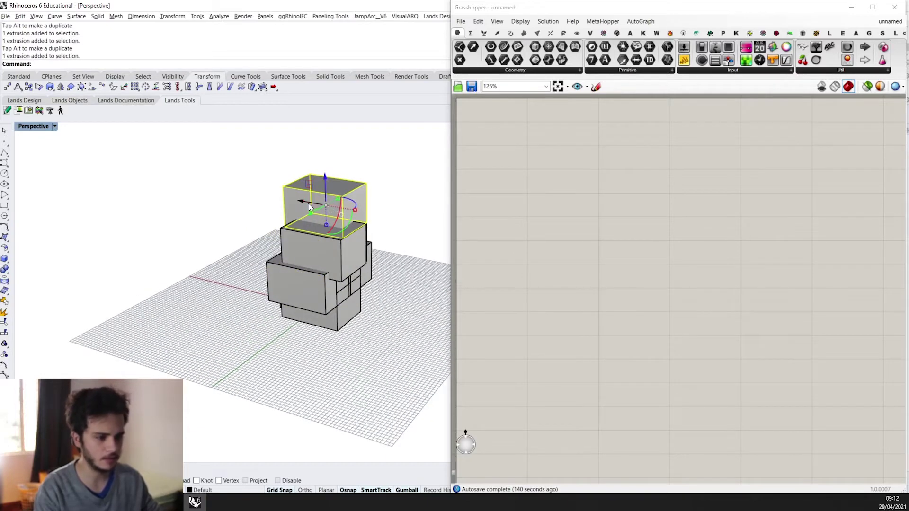
mouse_move(308, 205)
mouse_down()
mouse_move(327, 209)
mouse_move(319, 208)
mouse_up()
key(alt)
right_drag(322, 206, 370, 183)
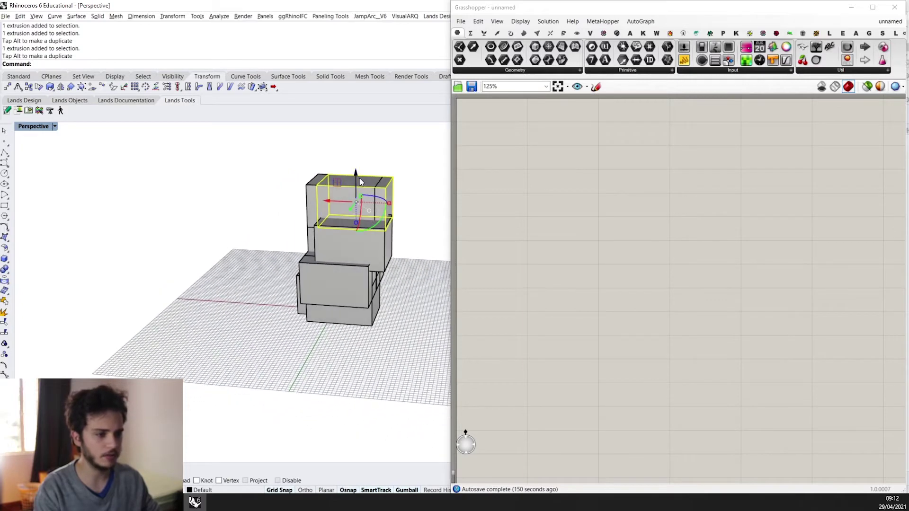
drag(359, 182, 360, 164)
right_drag(360, 164, 366, 216)
Step: Move the topmost box by its lower corner so it sits aligned on the box beneath it
click(359, 197)
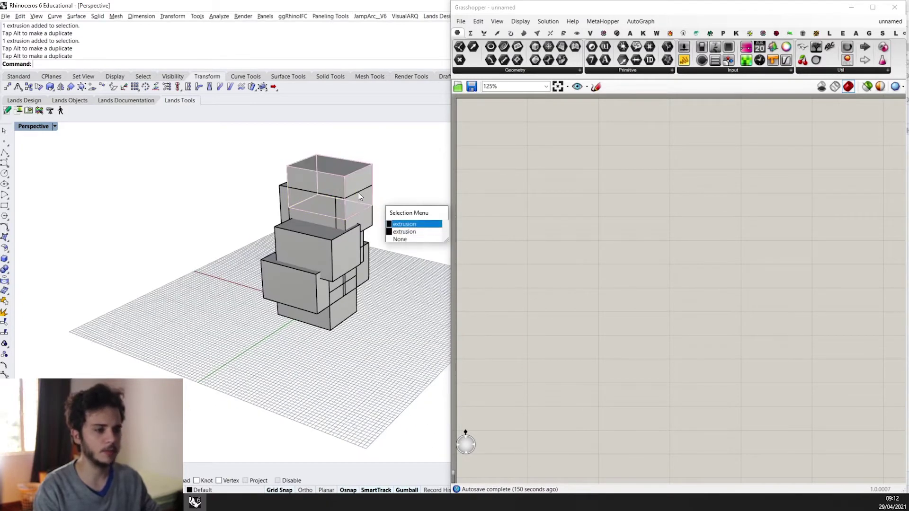
key(Return)
drag(320, 191, 311, 193)
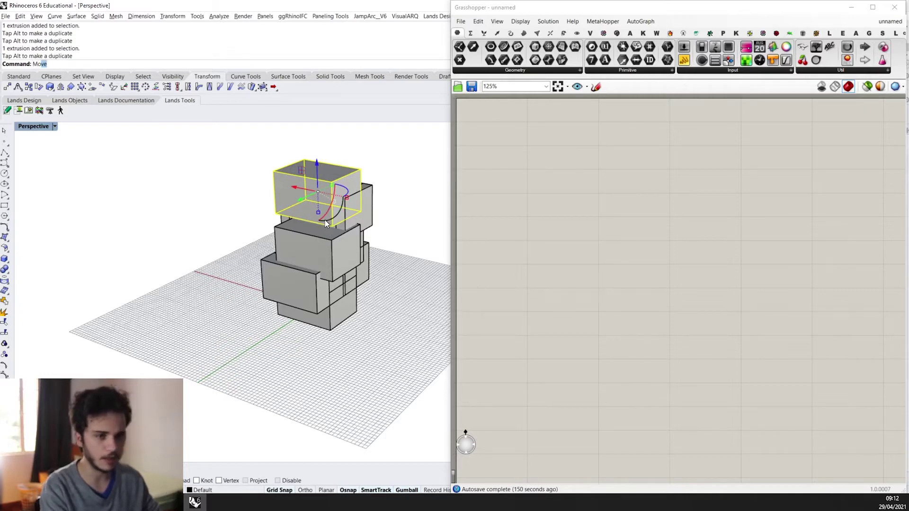
key(Return)
click(326, 224)
click(342, 203)
scroll(327, 256, down, 3)
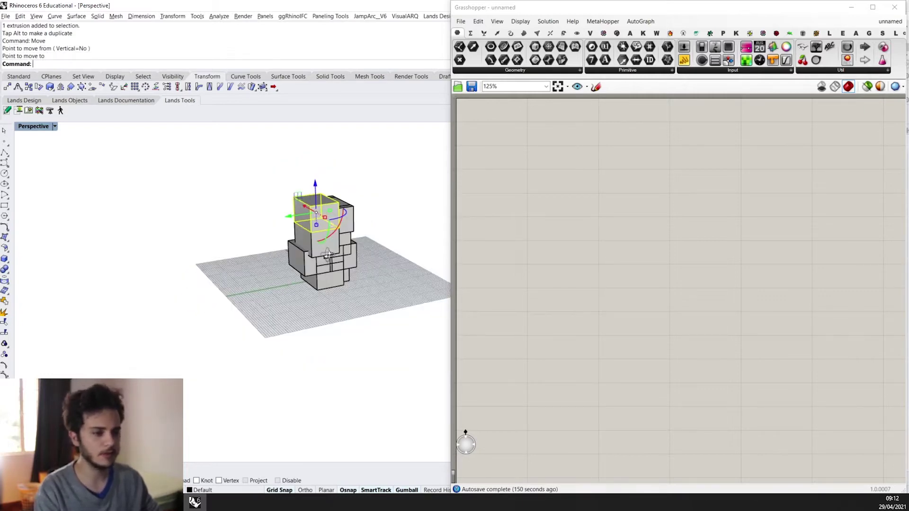
Step: Offset a copy of the upper rear box outward from the stack and lower it near the ground
key(Escape)
right_drag(328, 256, 345, 294)
click(385, 256)
right_drag(384, 257, 322, 218)
drag(322, 208, 339, 225)
scroll(339, 225, up, 2)
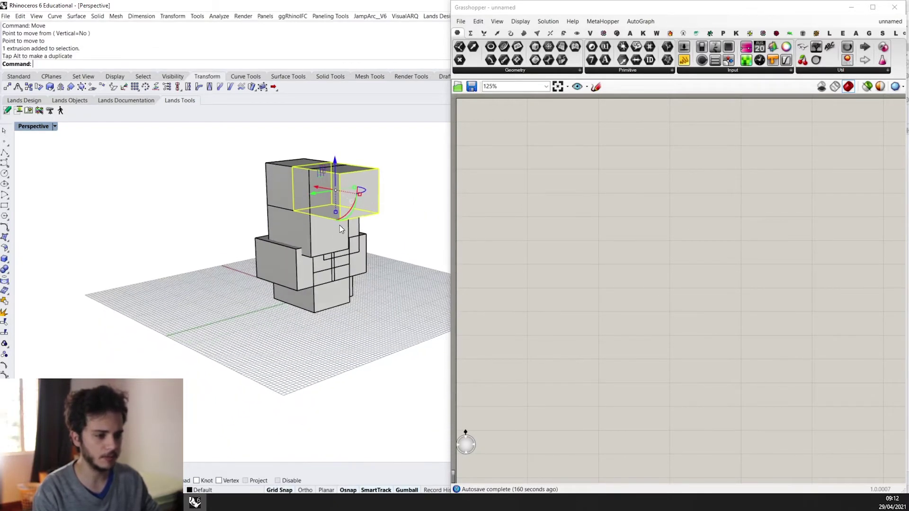
drag(334, 186, 318, 299)
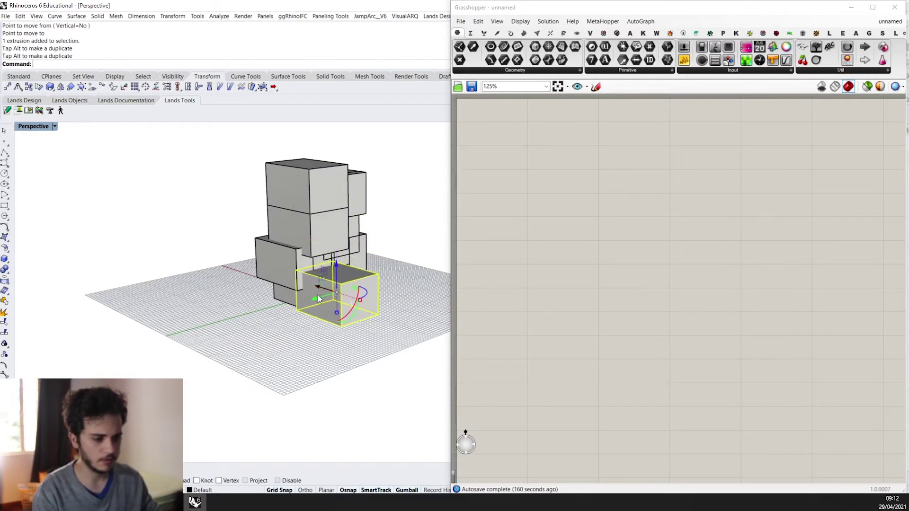
Step: Switch to the browser and review the name, description and preview images on the Voxeltools plugin page
key(alt+Tab)
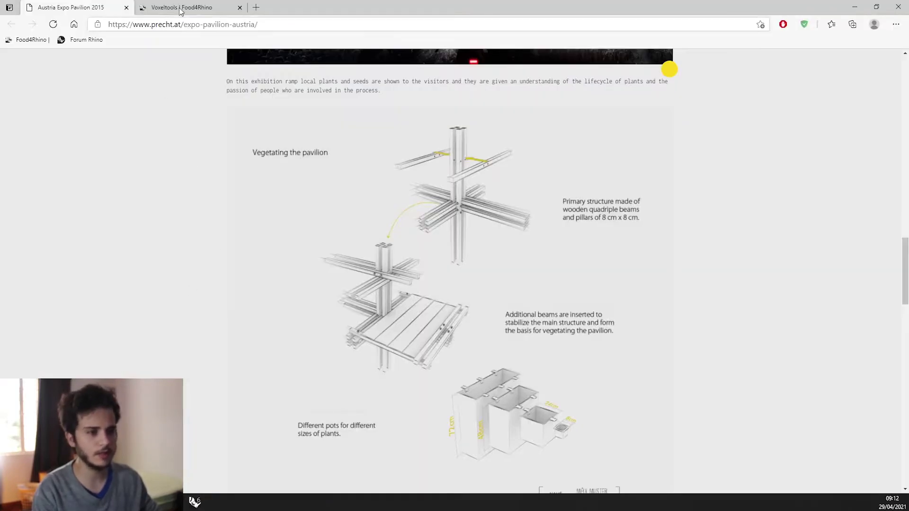
key(ctrl+Tab)
scroll(329, 198, up, 5)
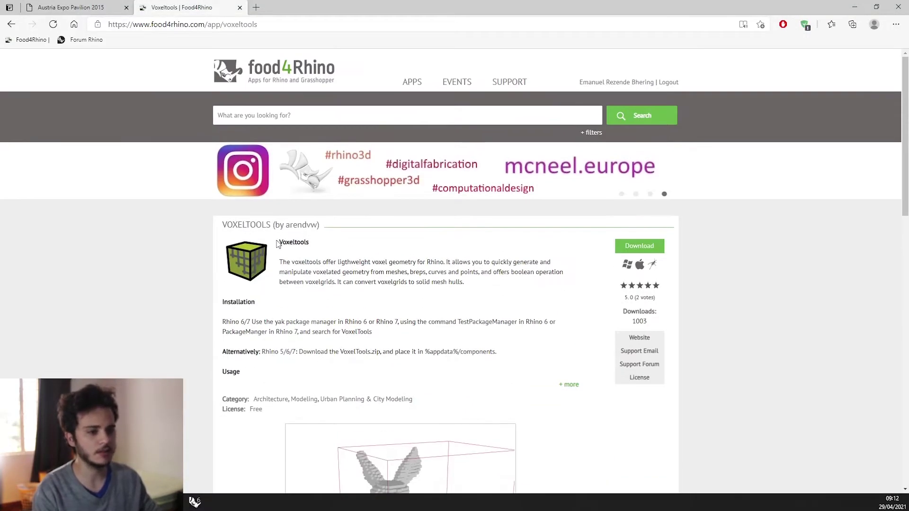
drag(306, 245, 308, 244)
scroll(339, 318, down, 4)
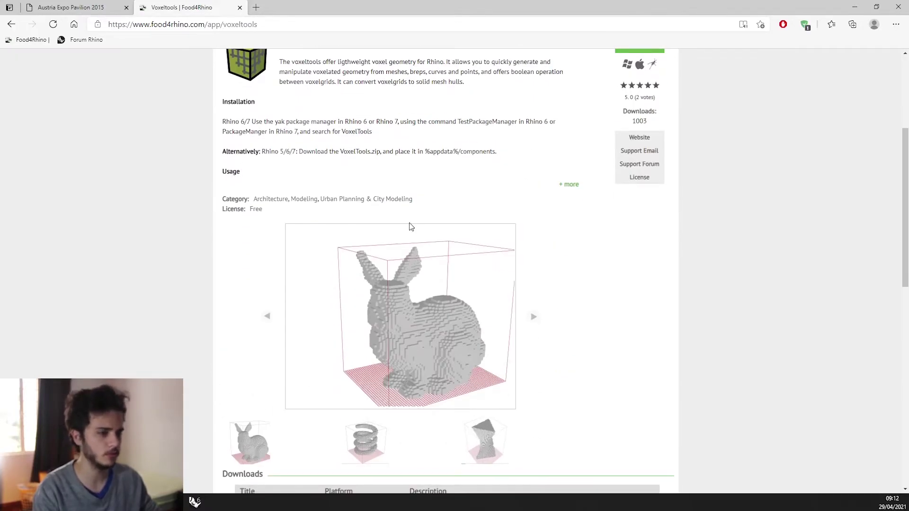
scroll(409, 227, up, 4)
scroll(409, 226, down, 5)
scroll(276, 247, up, 2)
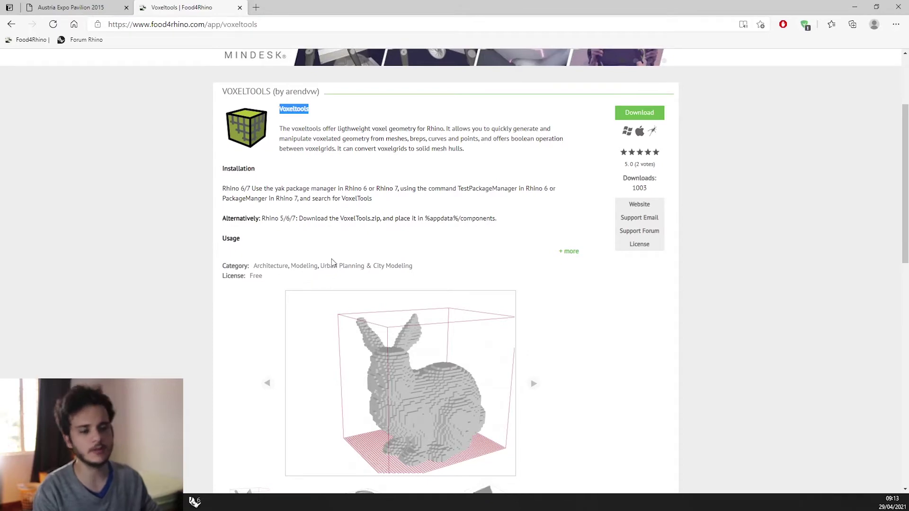
Step: Switch back to Rhino and move the low offset box by its bottom corner up against the stack
click(193, 504)
drag(339, 303, 359, 281)
text(M)
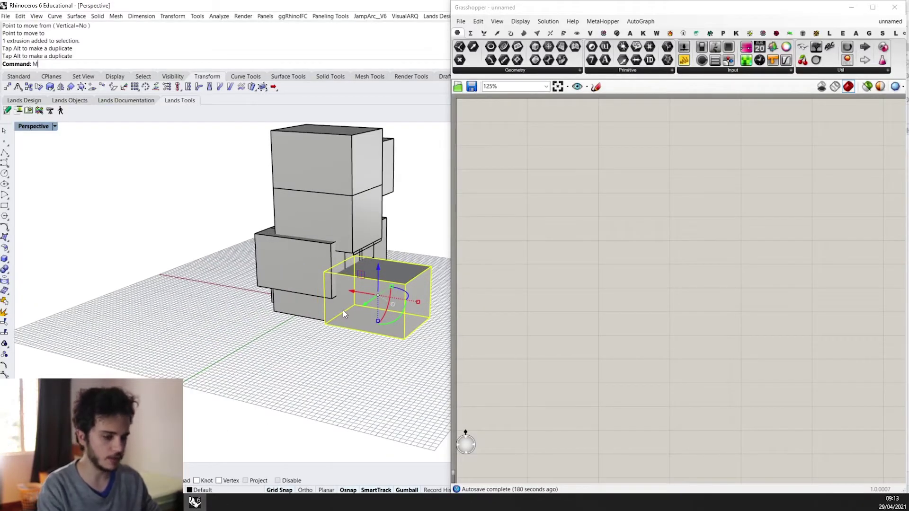
text(ove)
key(Return)
click(326, 323)
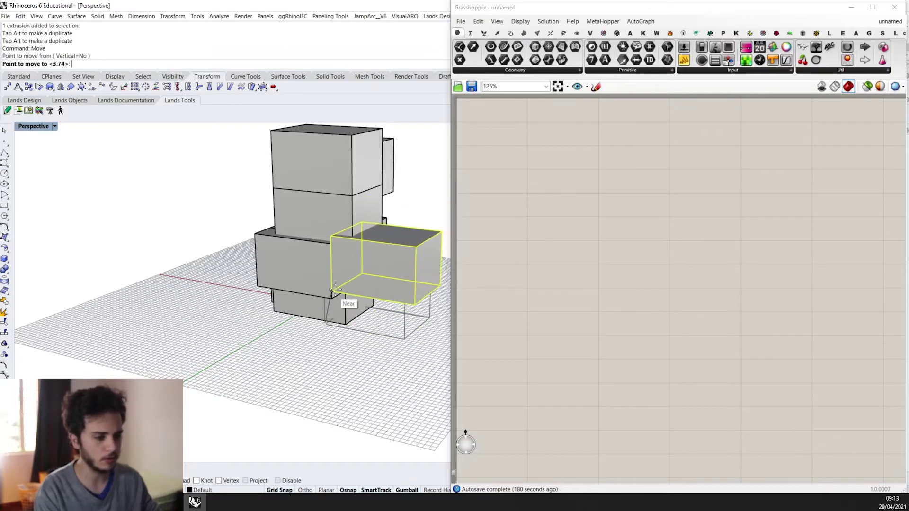
click(270, 234)
Step: Select the upper rear box and raise a duplicate of it above its original position
scroll(270, 233, down, 8)
scroll(334, 195, up, 6)
right_drag(370, 191, 317, 190)
click(341, 192)
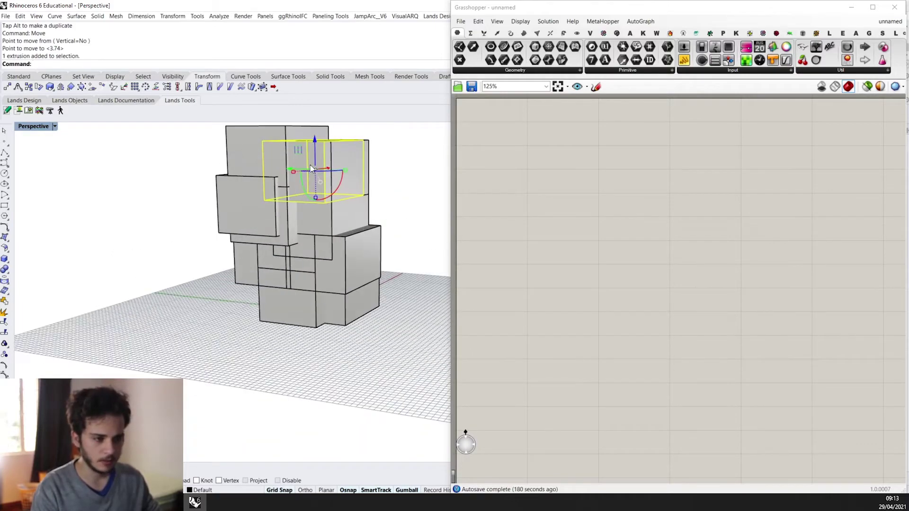
scroll(317, 190, down, 3)
scroll(314, 190, up, 5)
right_drag(297, 255, 328, 217)
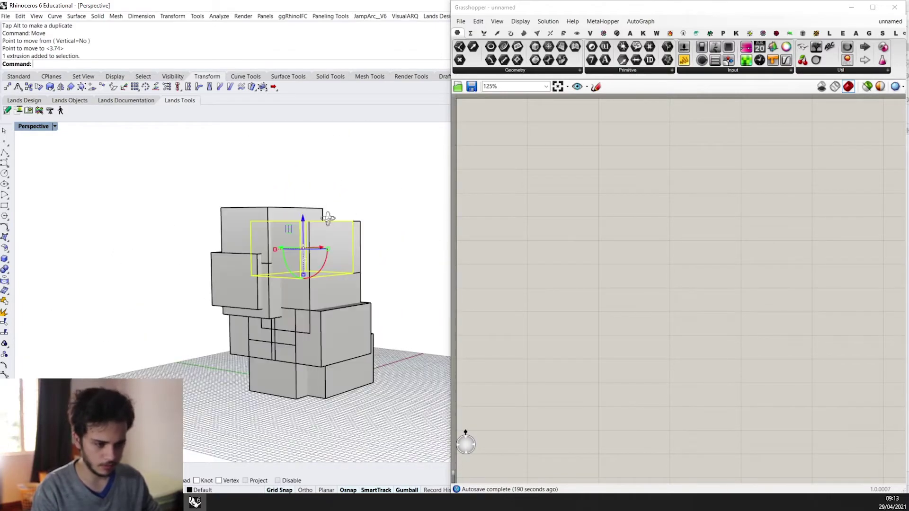
drag(303, 231, 304, 182)
Step: Duplicate the raised box sideways across the stack, and raise another duplicate to the summit
right_drag(304, 182, 312, 203)
alt+drag(313, 194, 271, 205)
right_drag(279, 219, 272, 213)
alt+drag(258, 183, 259, 143)
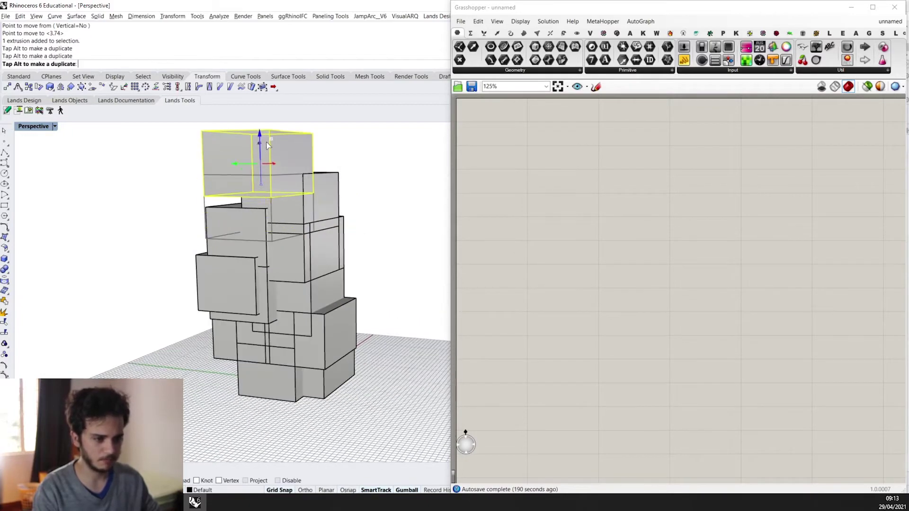
Step: Select the topmost box and shift it horizontally to stagger the summit of the stack
right_drag(327, 213, 298, 199)
click(357, 211)
right_drag(361, 213, 341, 203)
click(286, 158)
drag(286, 164, 332, 162)
Step: Select the projecting box below the summit and reposition it horizontally in the upper part of the stack
right_drag(307, 185, 353, 222)
click(359, 227)
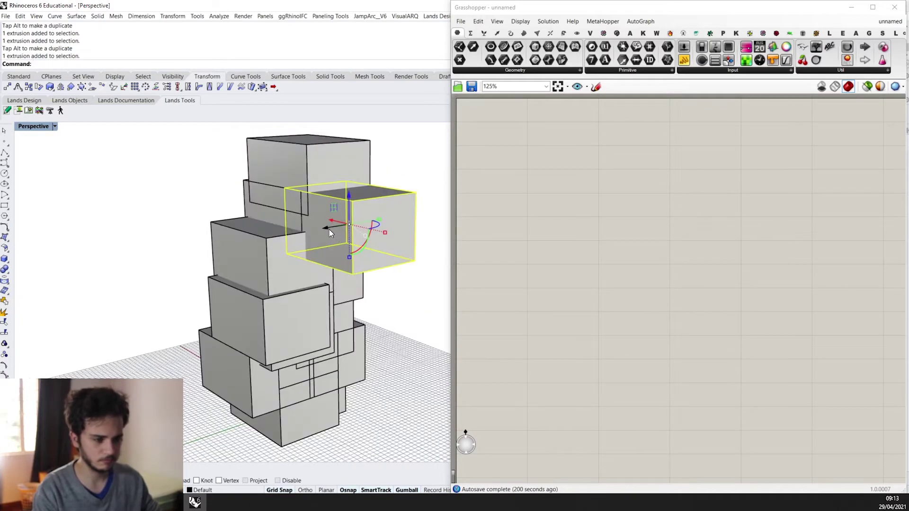
drag(329, 231, 306, 230)
right_drag(306, 231, 327, 239)
drag(327, 236, 355, 236)
Step: Select the projecting box at mid-height and nudge it slightly sideways
right_drag(360, 246, 331, 270)
click(350, 270)
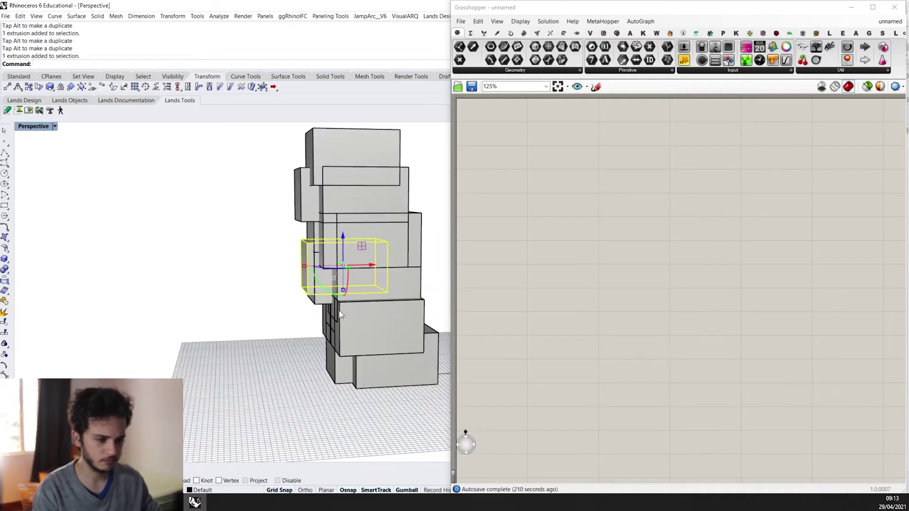
drag(355, 272, 347, 273)
Step: Select the large box near the base and shift it horizontally, then clear the selection
right_drag(348, 284, 364, 303)
click(355, 360)
click(374, 333)
drag(382, 324, 351, 327)
key(Escape)
Step: Select all the stacked boxes and merge them into one solid with BooleanUnion
right_drag(352, 327, 326, 289)
scroll(419, 391, down, 3)
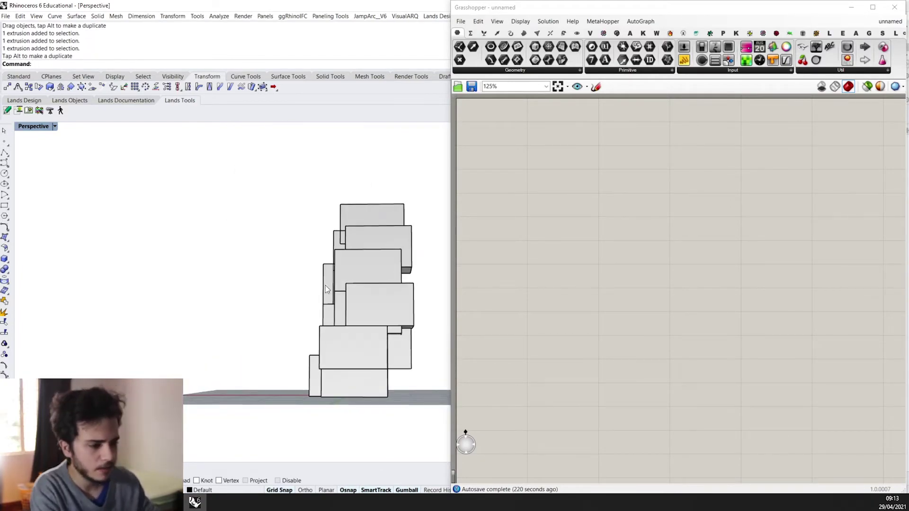
right_drag(327, 206, 256, 341)
scroll(256, 341, down, 6)
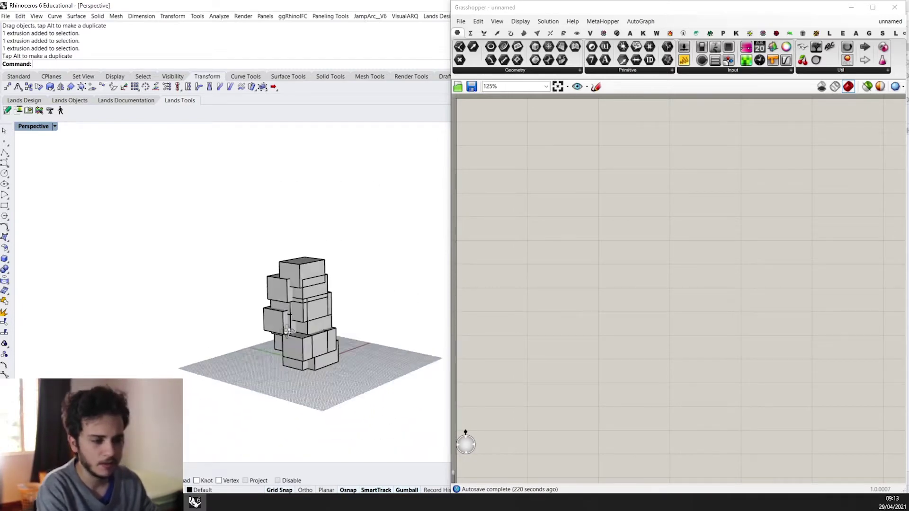
scroll(232, 224, up, 6)
scroll(326, 345, down, 7)
drag(231, 218, 376, 412)
scroll(371, 400, up, 5)
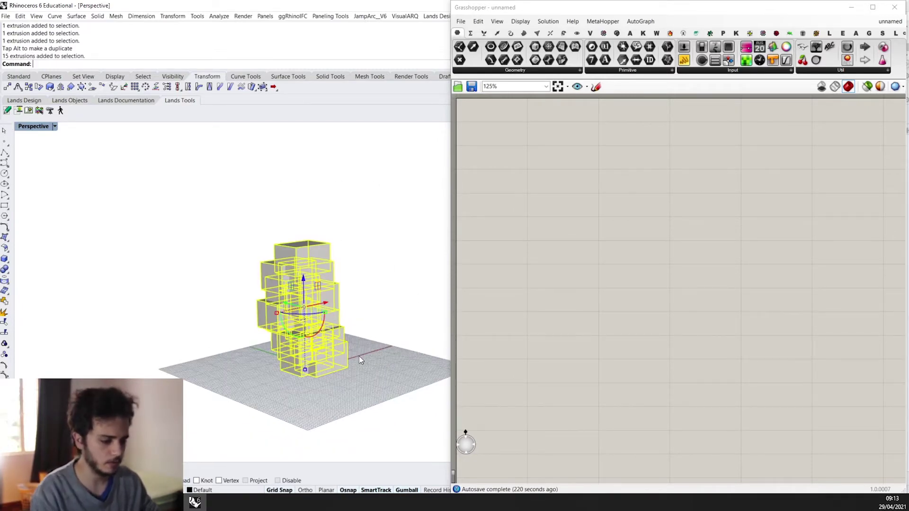
key(Down)
key(Down)
key(Down)
key(Down)
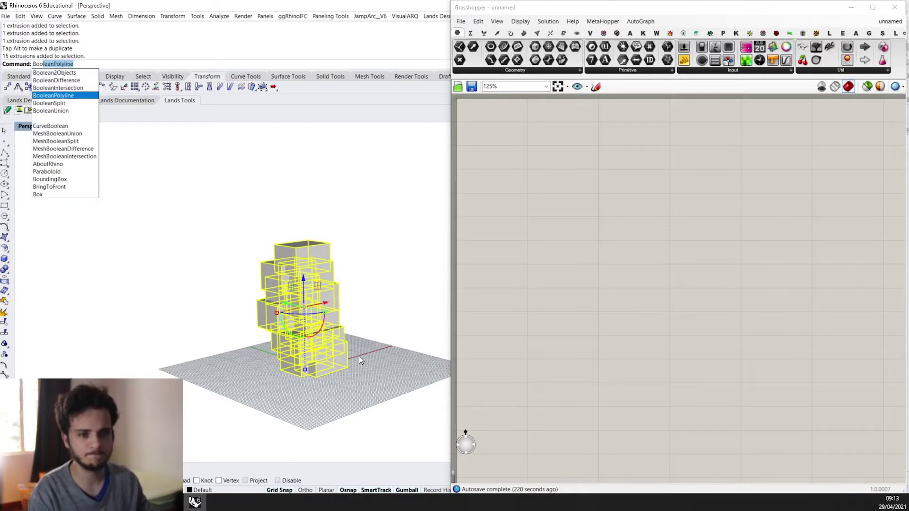
key(Return)
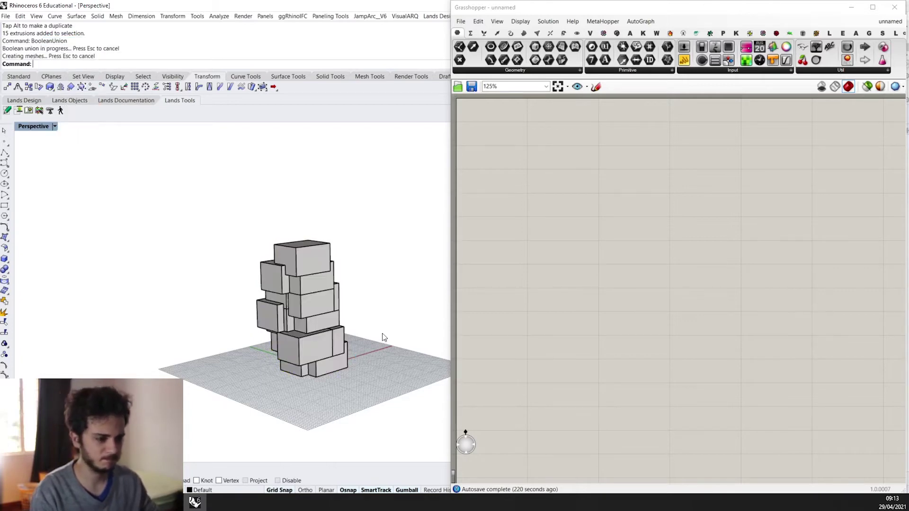
Step: Examine the merged stack from several sides and select it as a single polysurface
right_drag(359, 356, 418, 404)
scroll(284, 358, down, 4)
scroll(418, 403, up, 6)
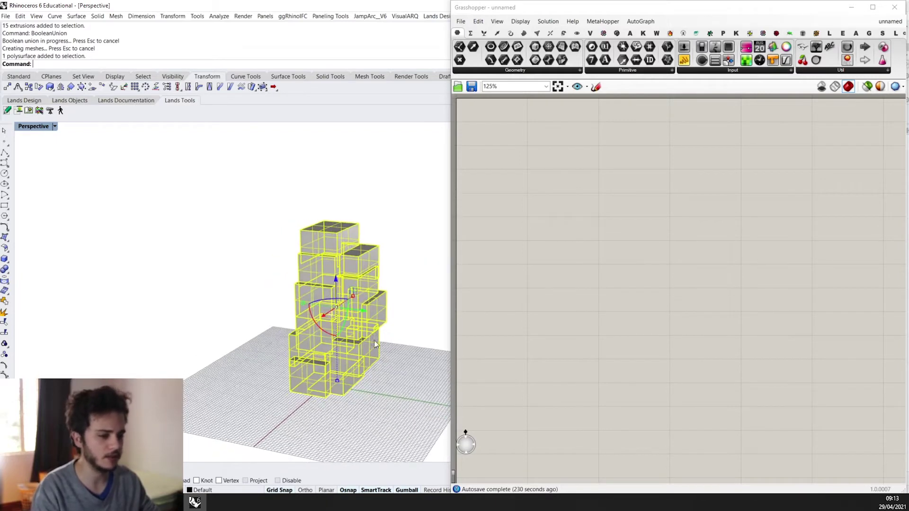
click(397, 371)
right_drag(396, 370, 409, 327)
scroll(408, 326, up, 2)
click(333, 266)
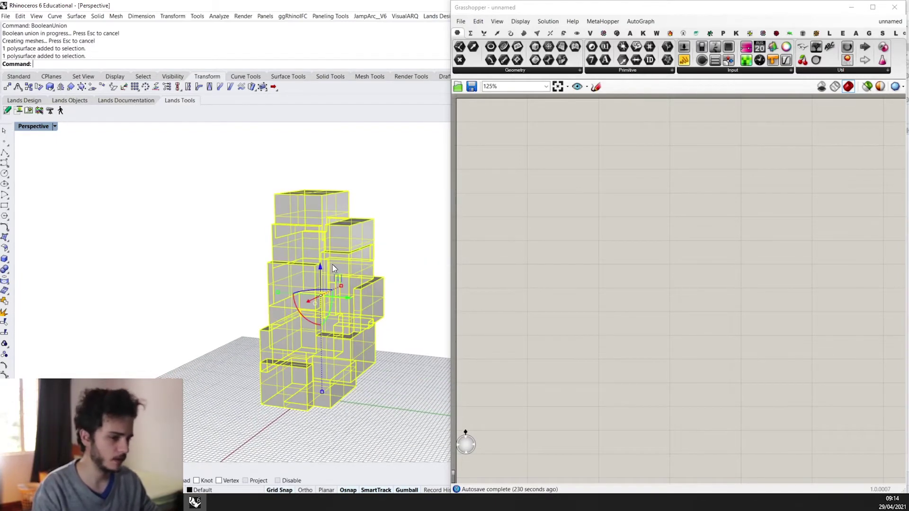
Step: Add a Brep parameter to the Grasshopper canvas and set the selected polysurface as its single Brep
double_click(484, 193)
text(brep)
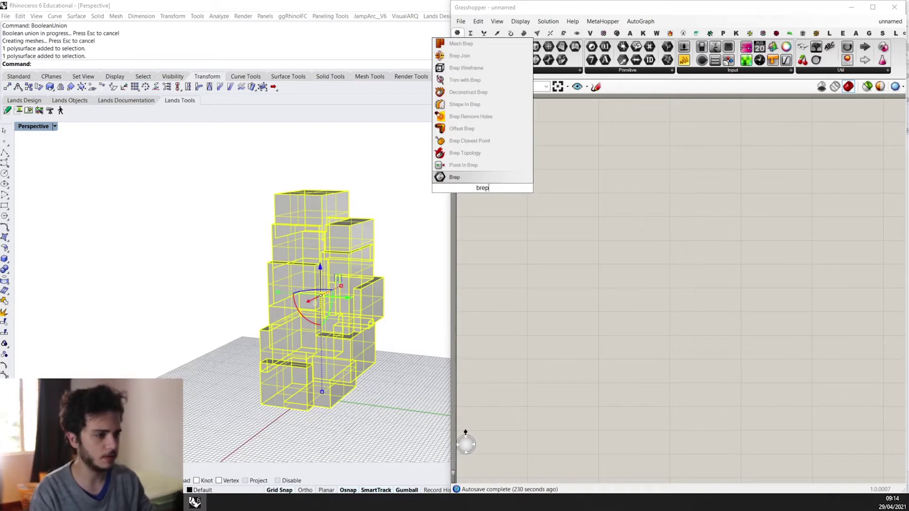
key(Return)
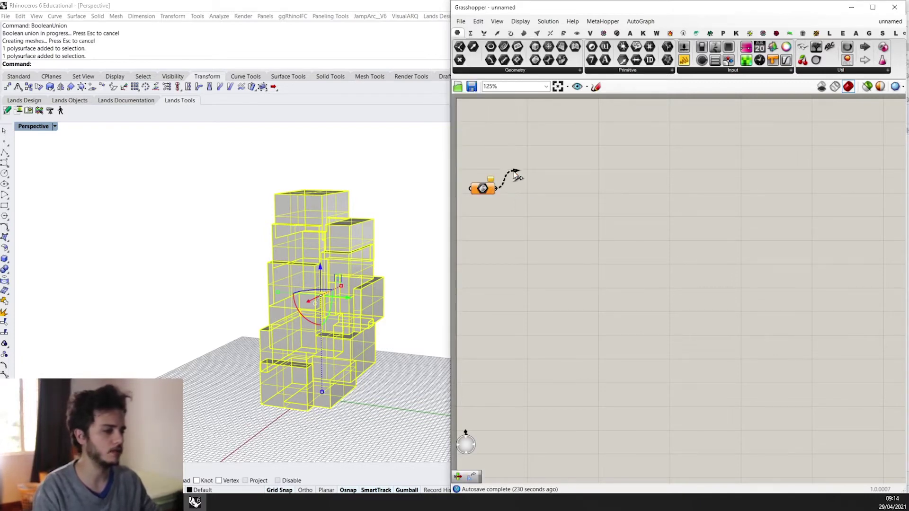
drag(483, 190, 497, 175)
right_click(497, 174)
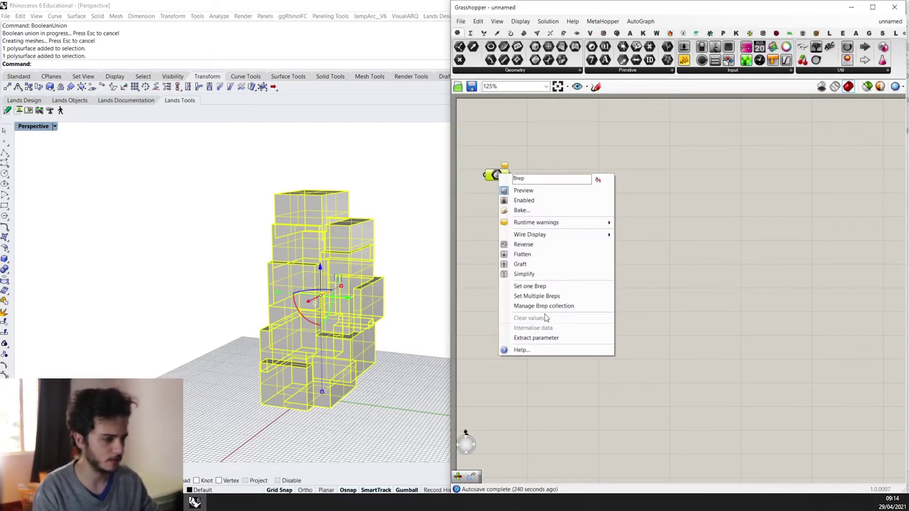
click(542, 287)
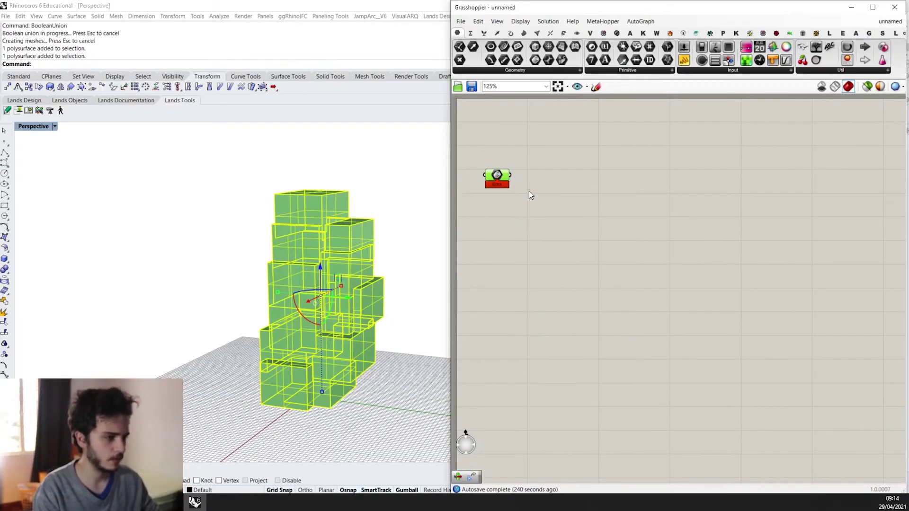
Step: Add the Bifocals component to label the canvas components and deselect the massing in Rhino
double_click(584, 296)
text(bifo)
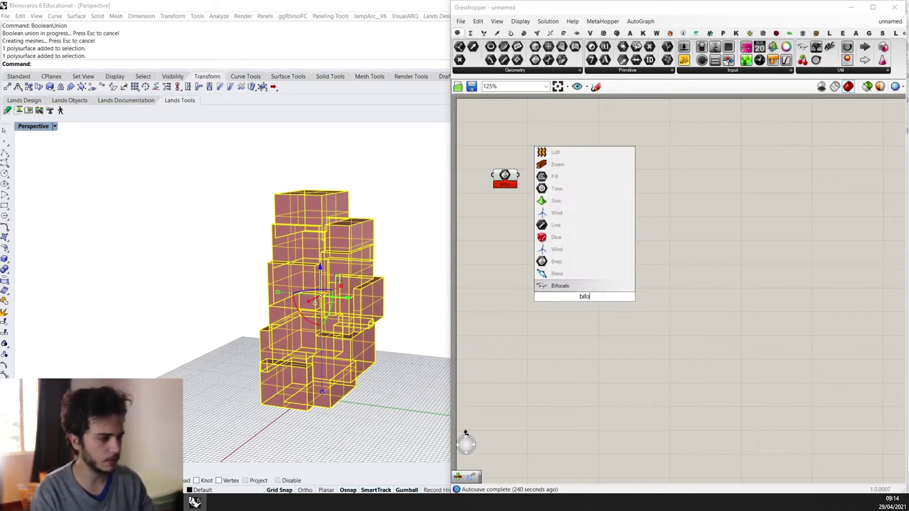
key(Return)
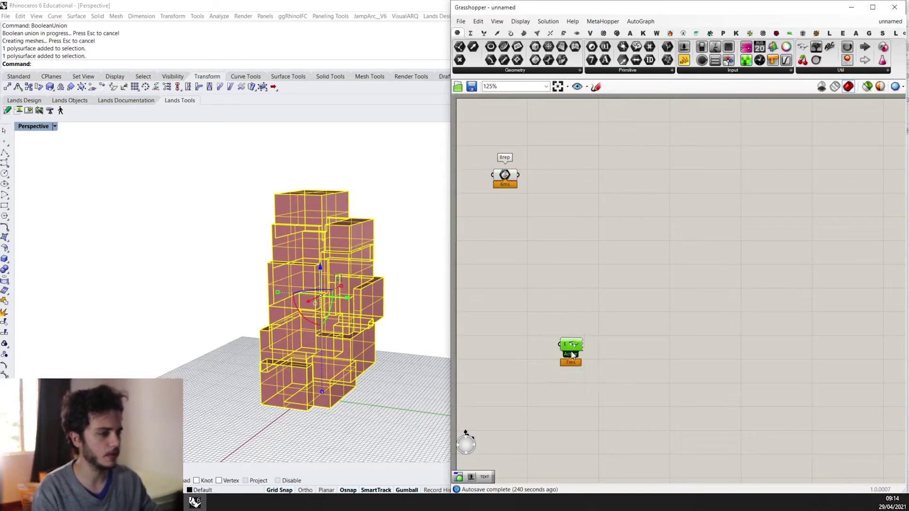
scroll(512, 190, up, 3)
click(387, 343)
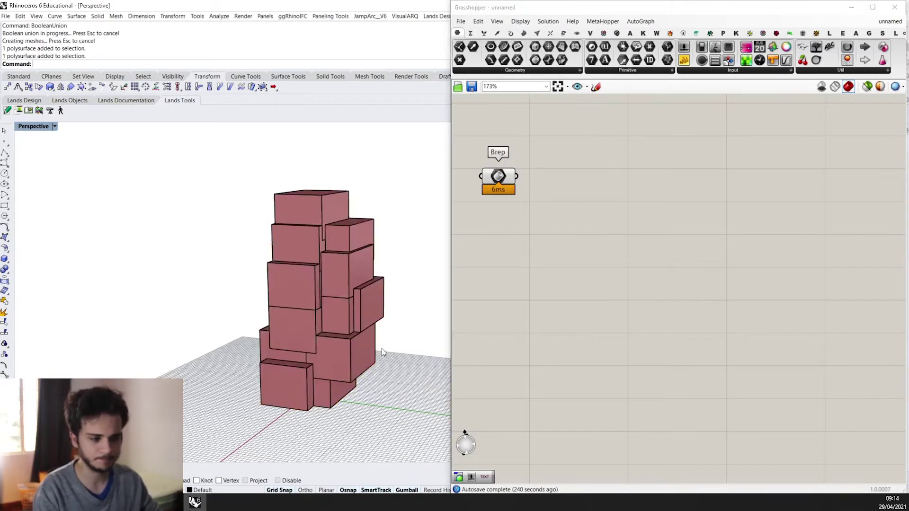
scroll(389, 326, down, 4)
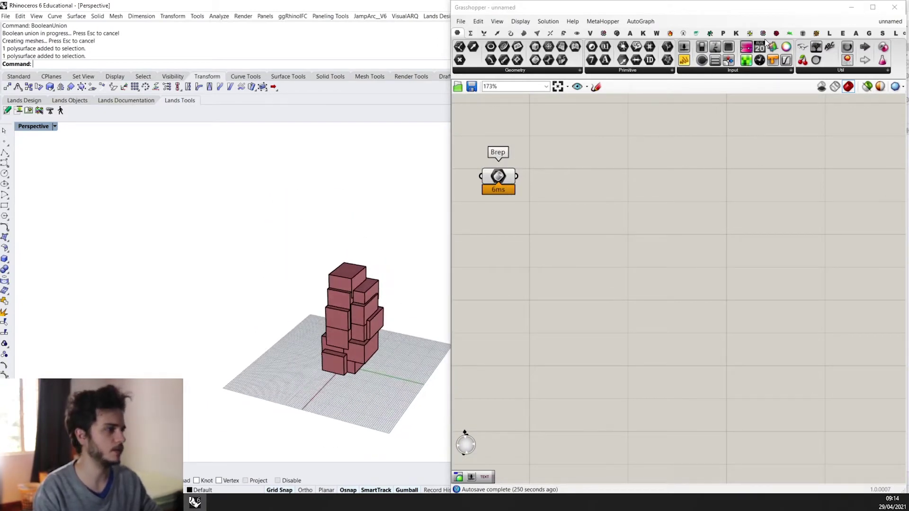
Step: Place a Voxeltools Create VoxelGrid component to the right of the Brep parameter
click(590, 33)
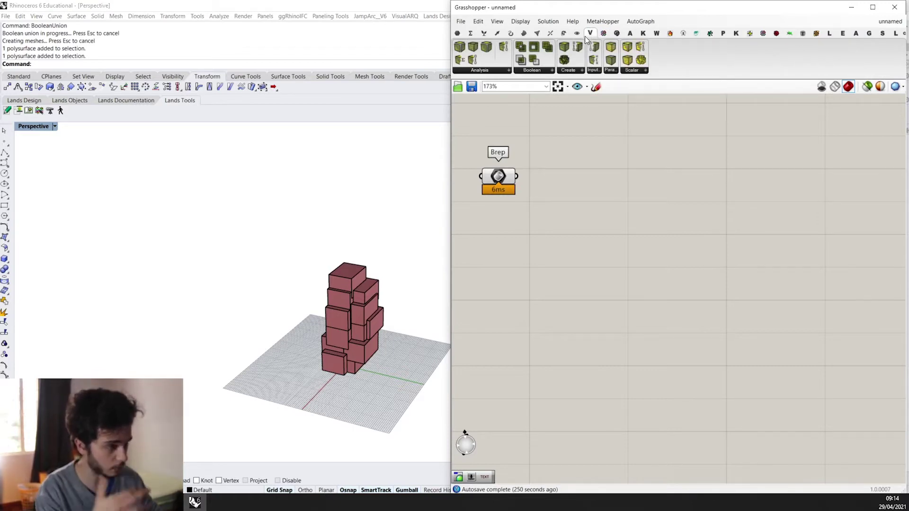
click(570, 71)
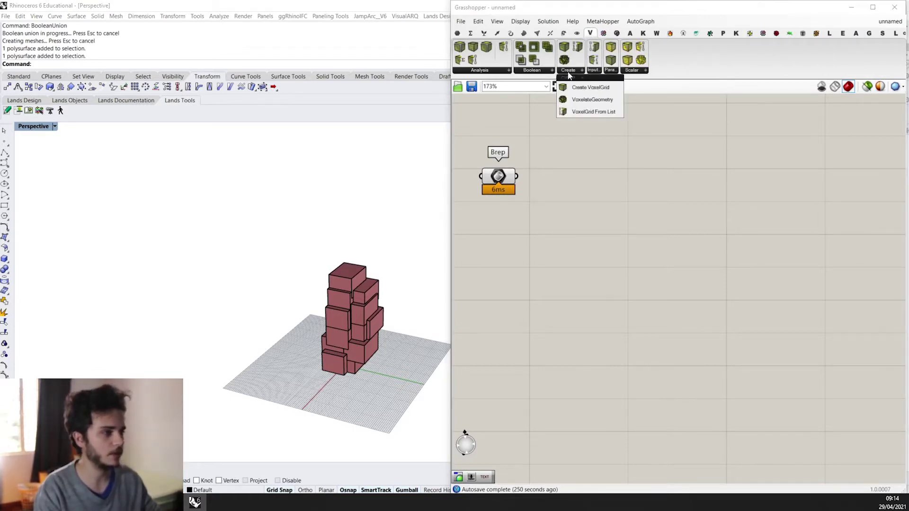
click(588, 87)
click(615, 208)
drag(618, 207, 664, 194)
scroll(368, 271, up, 2)
scroll(578, 223, up, 1)
Step: Add a Bounding Box component, feed it the Brep, and connect its box output to Create VoxelGrid's BB input
double_click(552, 304)
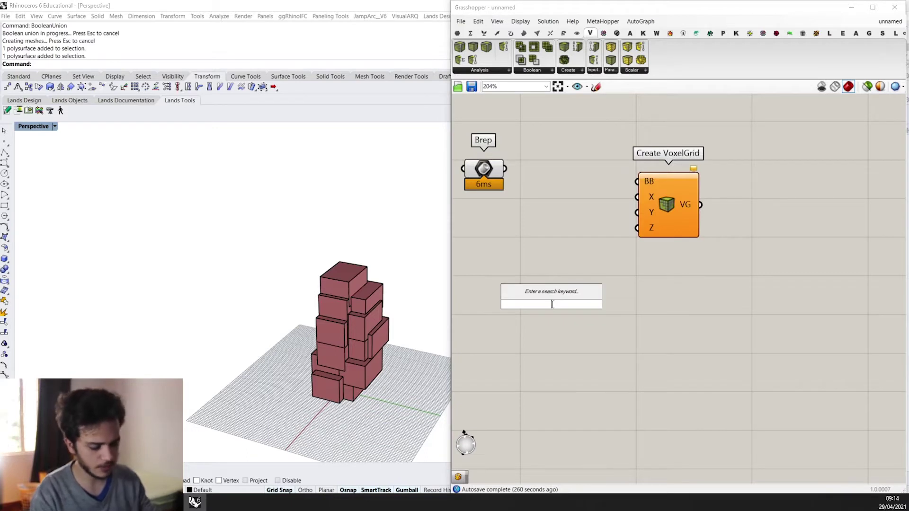
text(boundi)
key(BackSpace)
key(BackSpace)
text(ng)
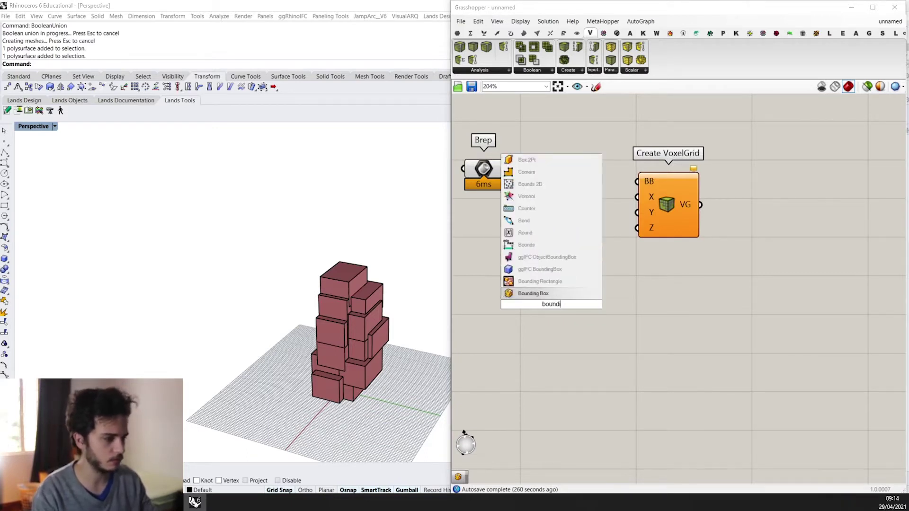
key(Return)
drag(552, 304, 535, 227)
drag(638, 181, 586, 225)
Step: Examine the bounding box around the massing and the X, Y and Z inputs of Create VoxelGrid
scroll(356, 372, up, 5)
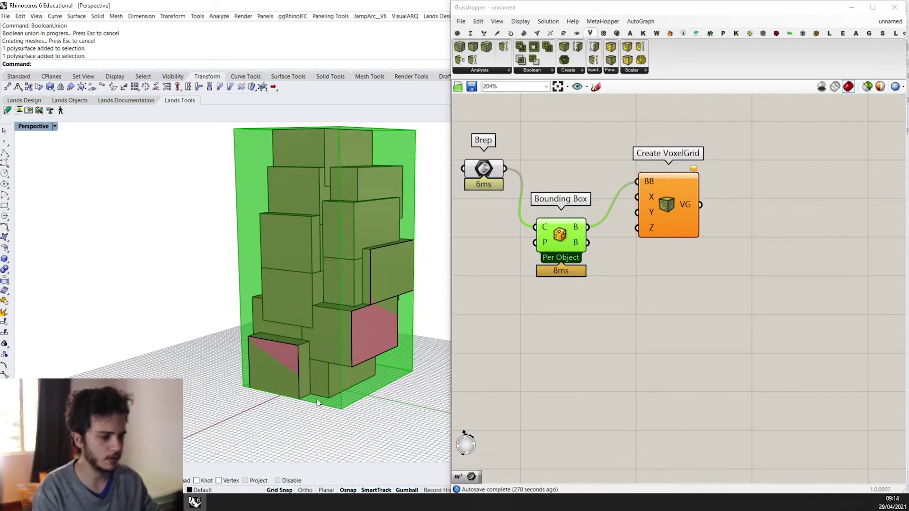
scroll(743, 265, up, 2)
click(692, 246)
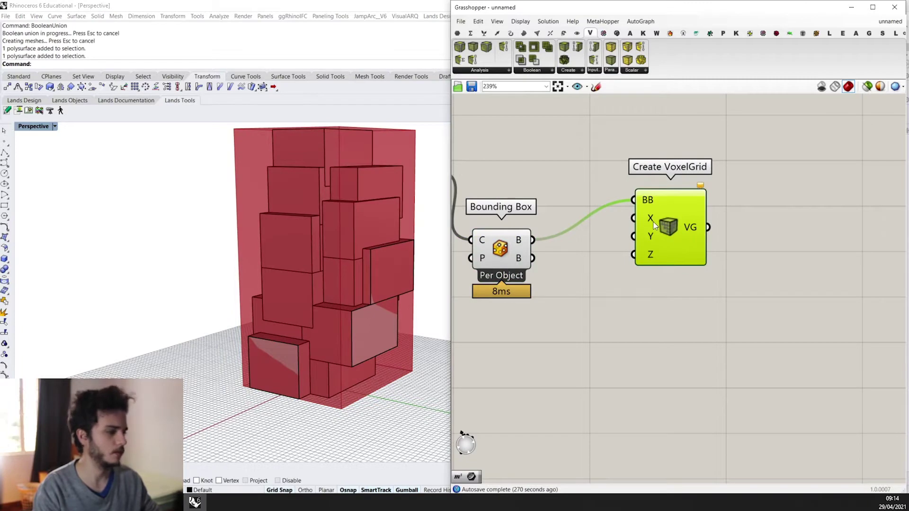
scroll(654, 225, up, 2)
scroll(654, 225, down, 2)
scroll(655, 232, up, 1)
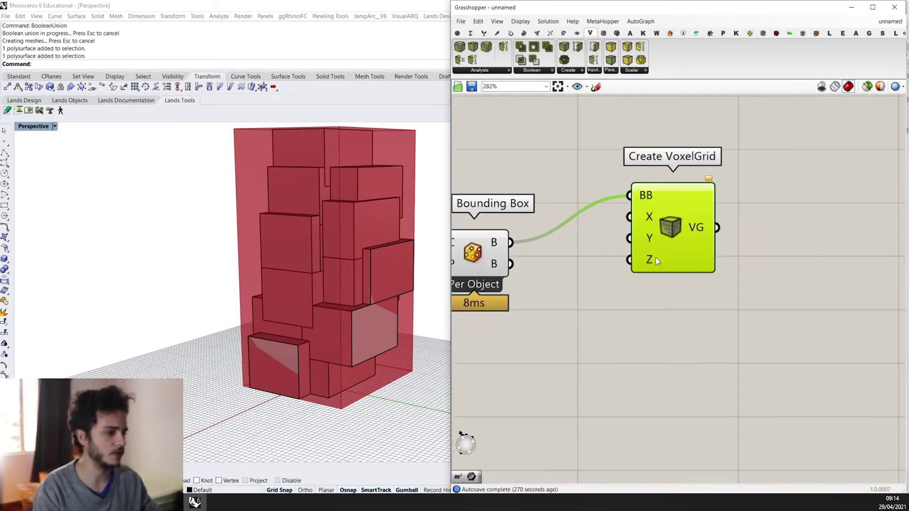
scroll(703, 271, down, 3)
right_drag(439, 251, 419, 284)
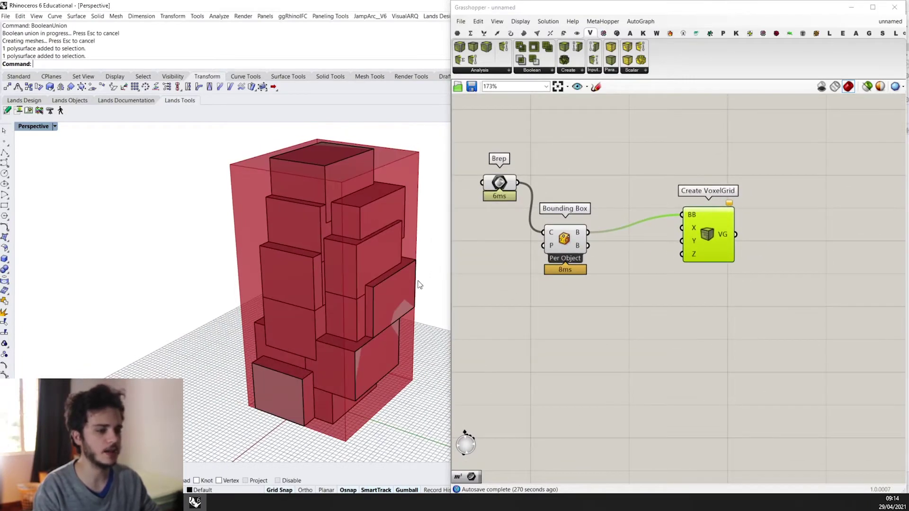
Step: Add a number slider set to 3, connect it to Create VoxelGrid's Z input, and move the Bounding Box component up
double_click(619, 356)
text(number slider)
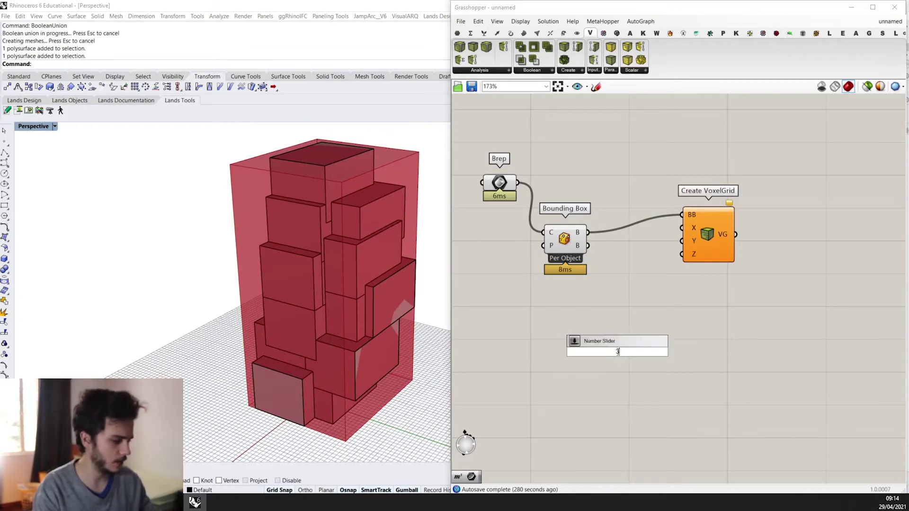
key(Return)
drag(618, 355, 555, 374)
drag(681, 255, 610, 371)
drag(573, 248, 586, 222)
Step: Add a number slider set to 4, connect it to Create VoxelGrid's X and Y inputs, and select that component
double_click(539, 328)
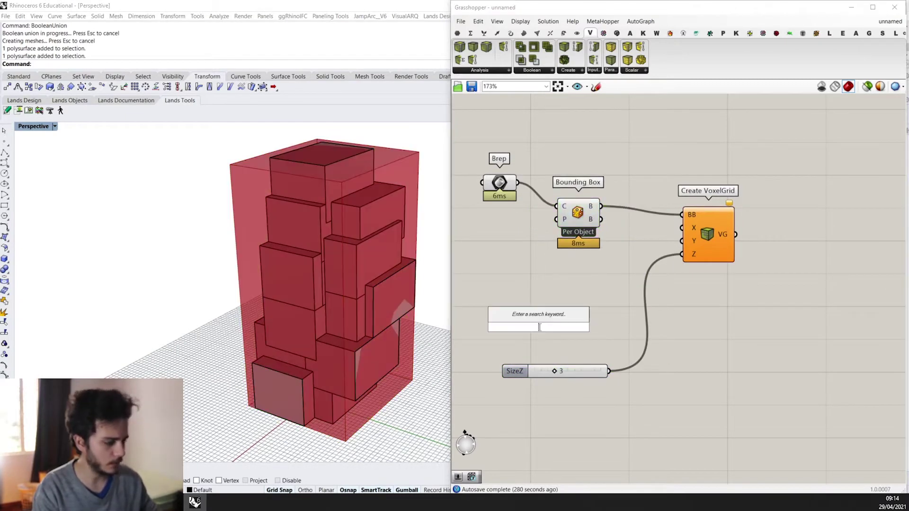
text(4)
key(Return)
scroll(569, 331, up, 3)
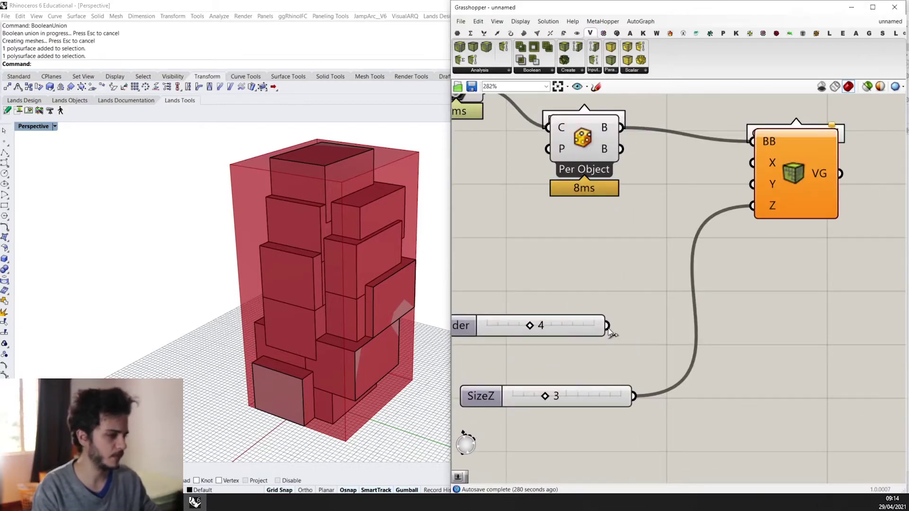
drag(608, 326, 581, 305)
scroll(564, 324, down, 3)
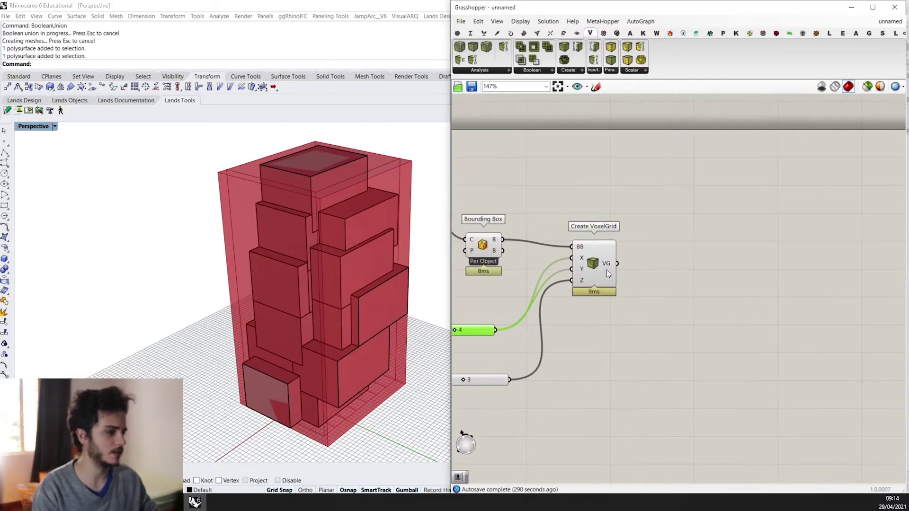
click(604, 273)
right_drag(610, 150, 673, 189)
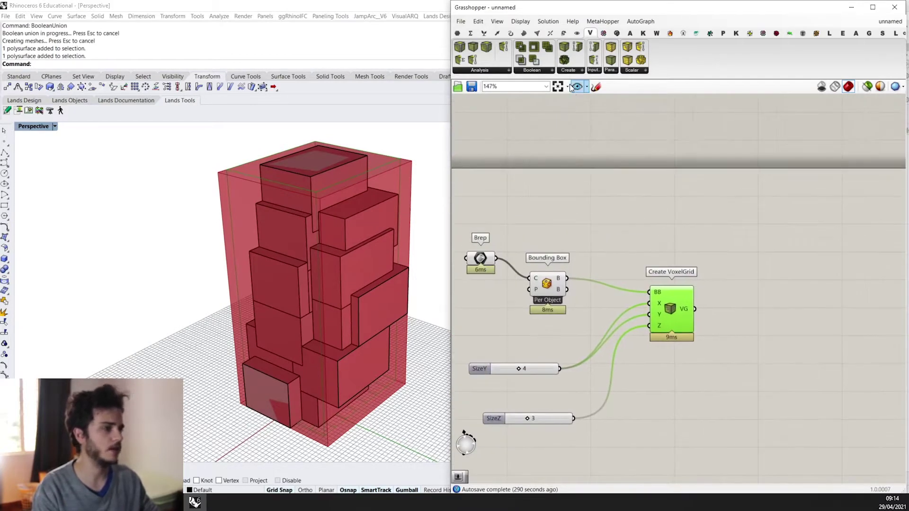
Step: Add a VoxelateGeometry component and connect the Brep to its G input and Create VoxelGrid's output to its VG input
click(573, 73)
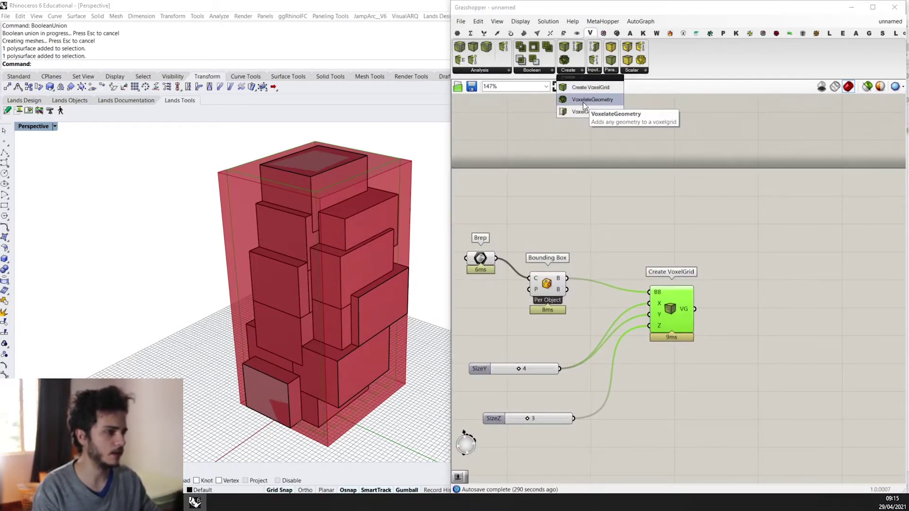
drag(592, 100, 745, 254)
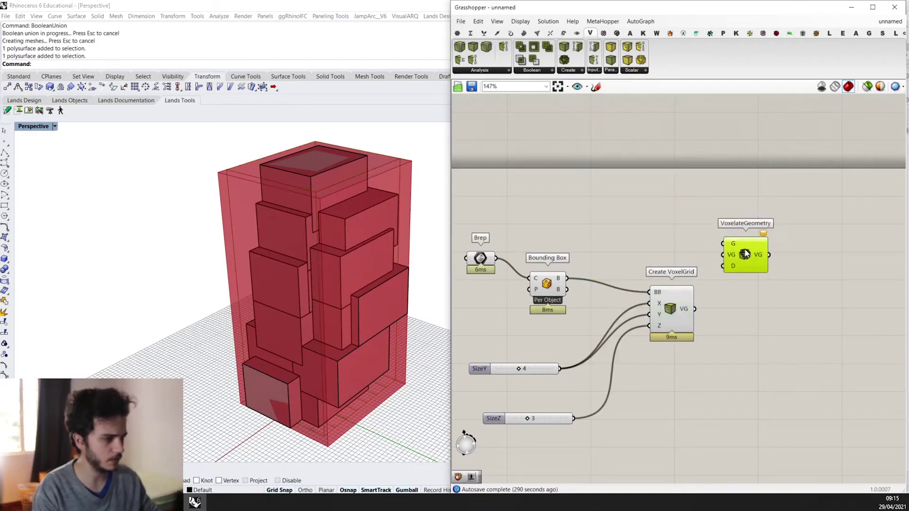
drag(481, 263, 670, 333)
scroll(746, 260, up, 3)
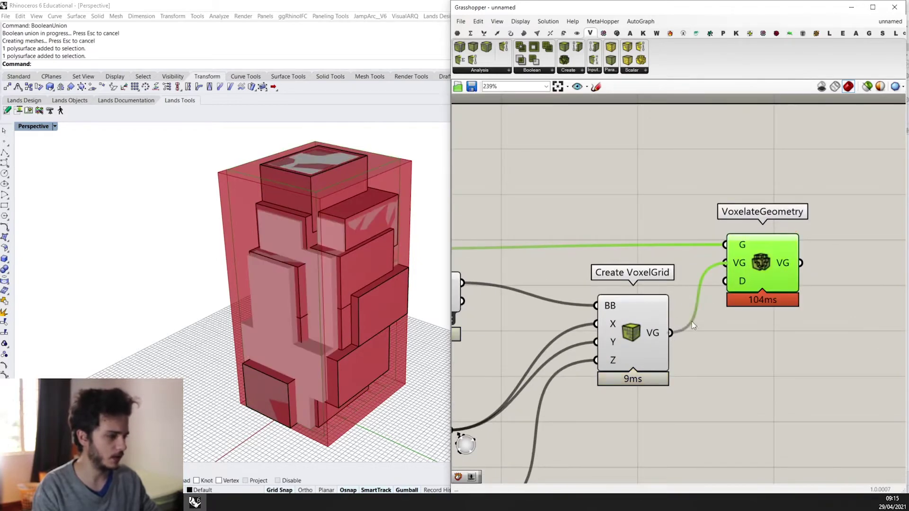
Step: Turn off the preview of the Brep, Bounding Box and Create VoxelGrid components, leaving VoxelateGeometry selected
scroll(482, 274, down, 3)
scroll(861, 246, down, 2)
drag(642, 365, 488, 213)
middle_click(509, 217)
click(541, 189)
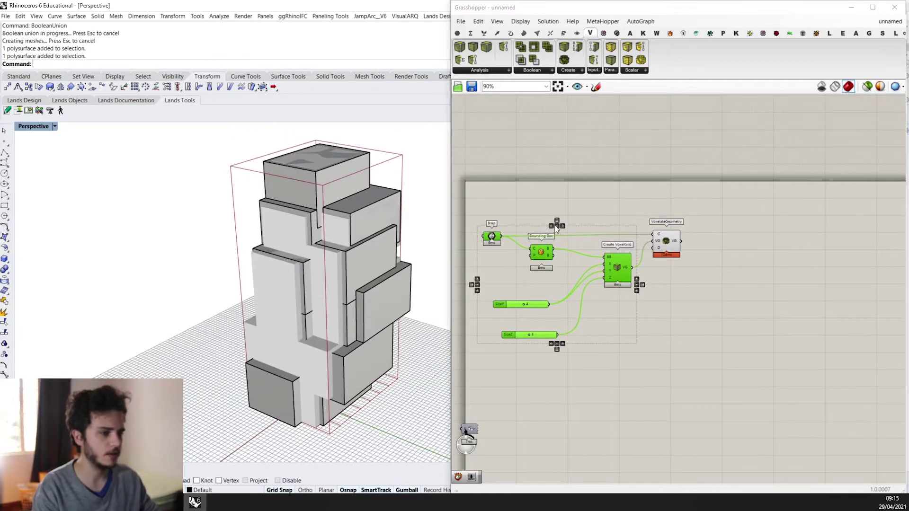
scroll(592, 236, up, 3)
click(733, 253)
right_drag(733, 253, 691, 248)
middle_click(691, 248)
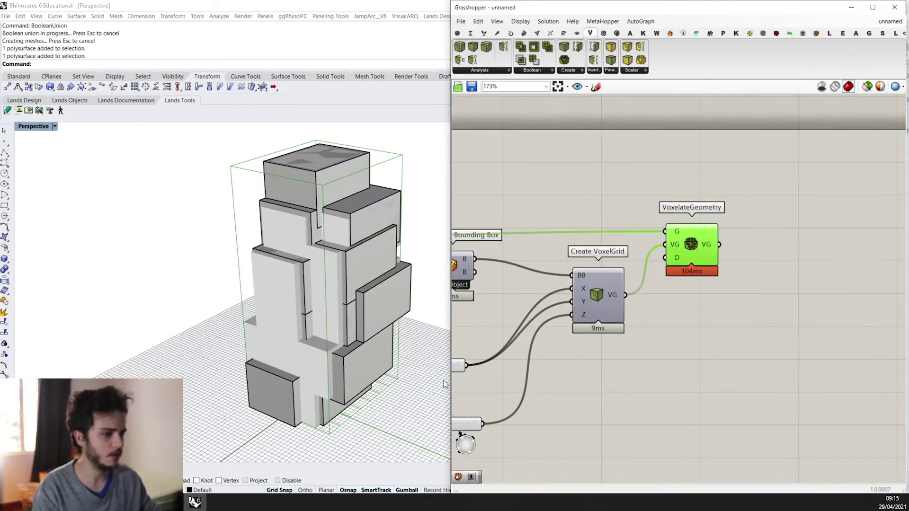
Step: Hide the original massing polysurface in Rhino and inspect the voxelated geometry from several angles
click(362, 372)
key(ctrl+h)
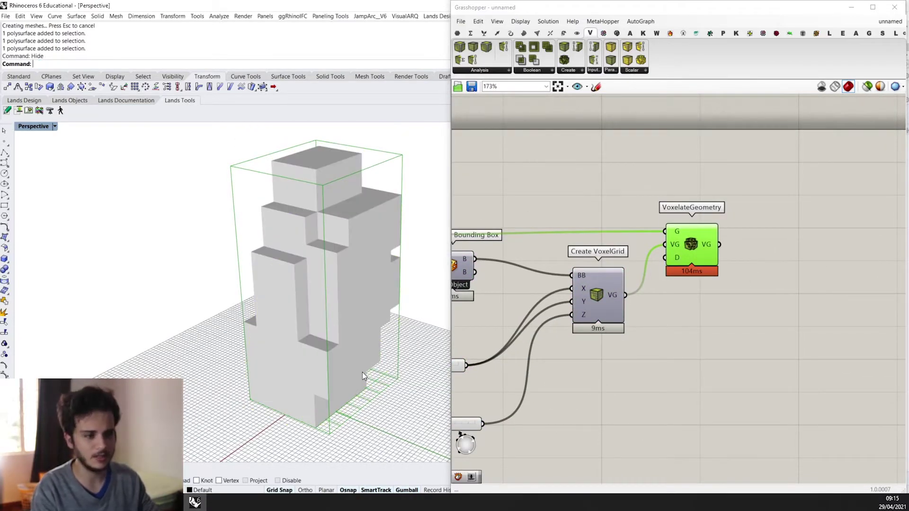
right_drag(360, 372, 360, 332)
scroll(652, 303, down, 3)
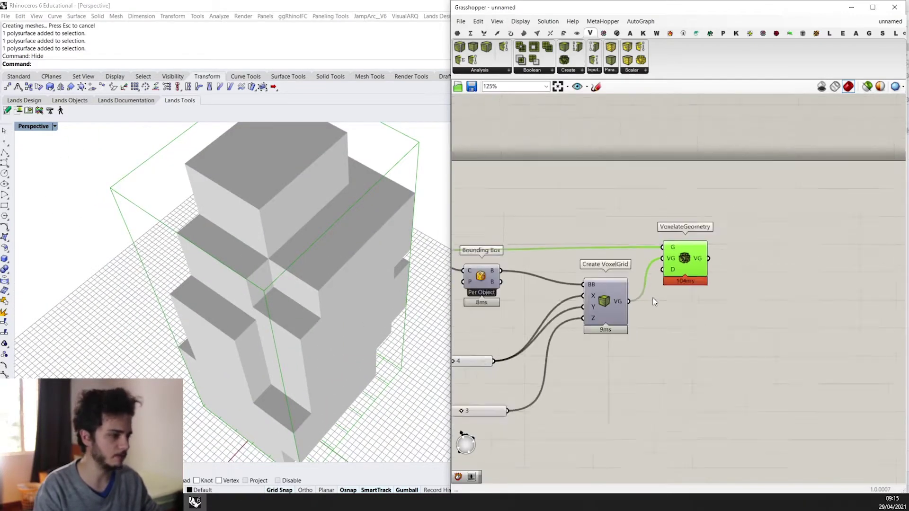
scroll(296, 275, up, 2)
scroll(701, 286, up, 5)
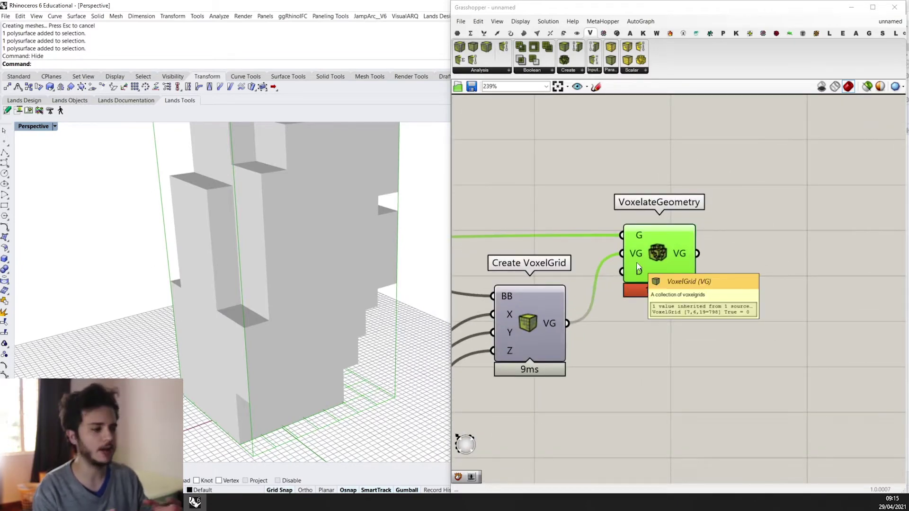
Step: Add a Mesh parameter, connect VoxelateGeometry's VG output to it, and inspect the voxel mesh in the viewport
right_drag(688, 270, 515, 247)
double_click(569, 303)
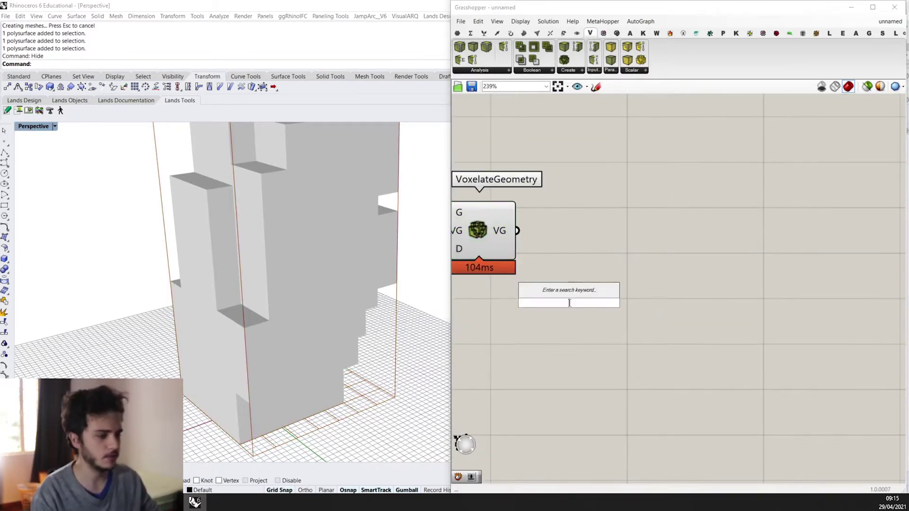
text(mesh)
key(Return)
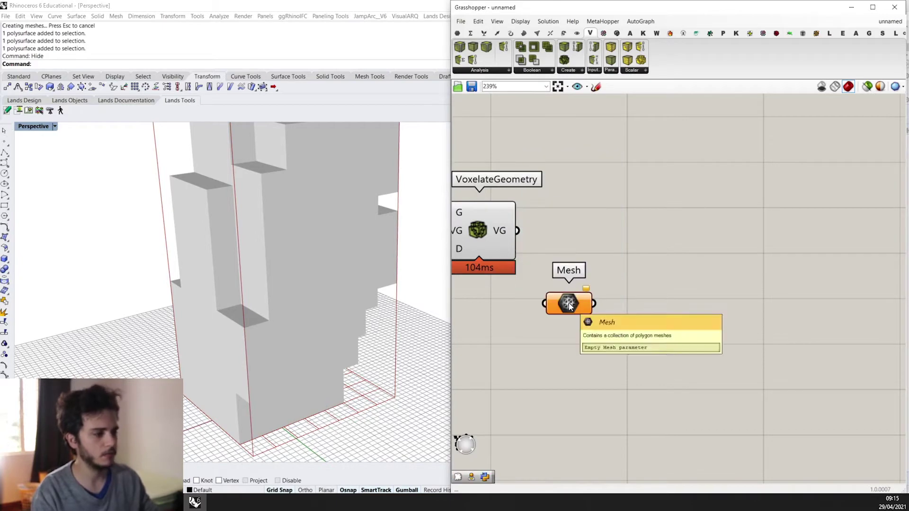
drag(556, 301, 631, 292)
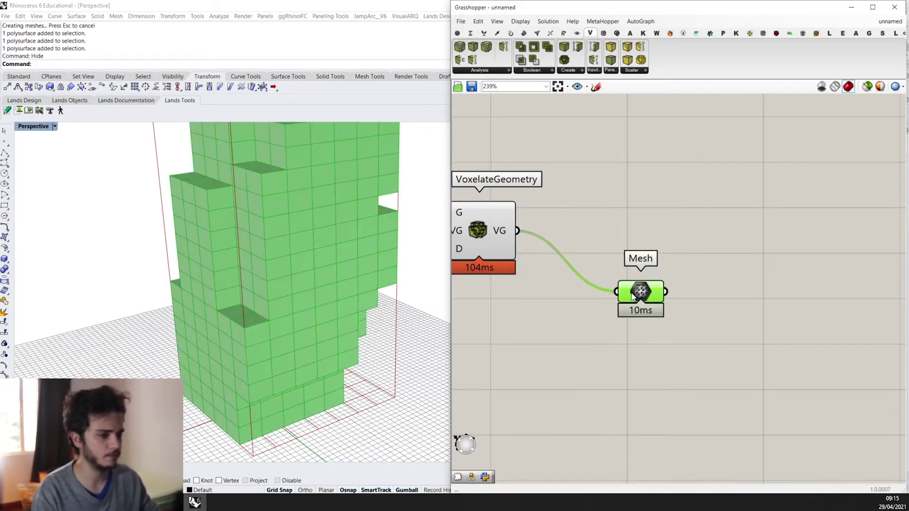
scroll(455, 322, down, 1)
right_drag(379, 228, 401, 177)
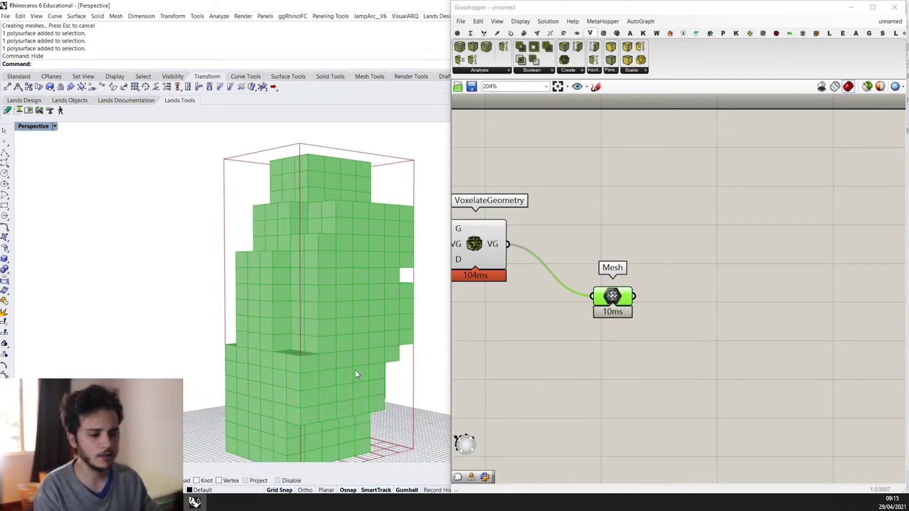
right_drag(356, 370, 249, 356)
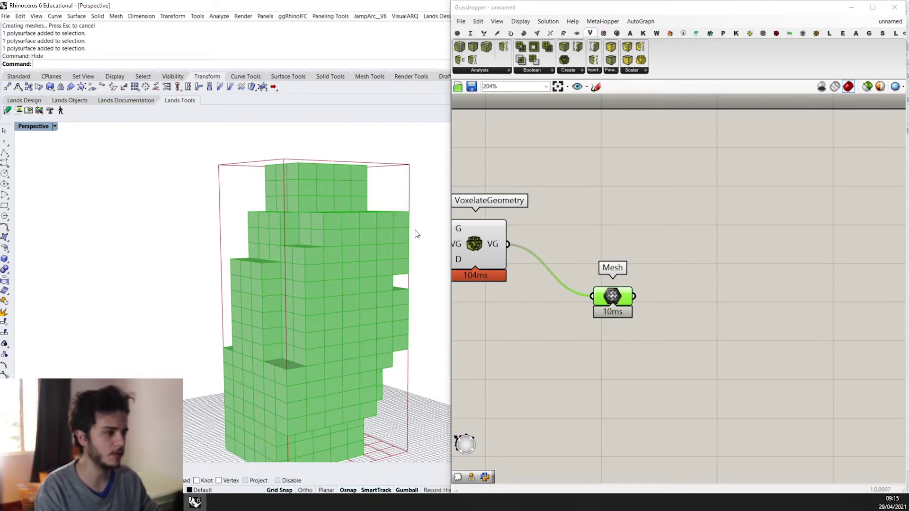
scroll(585, 218, down, 2)
scroll(291, 241, down, 5)
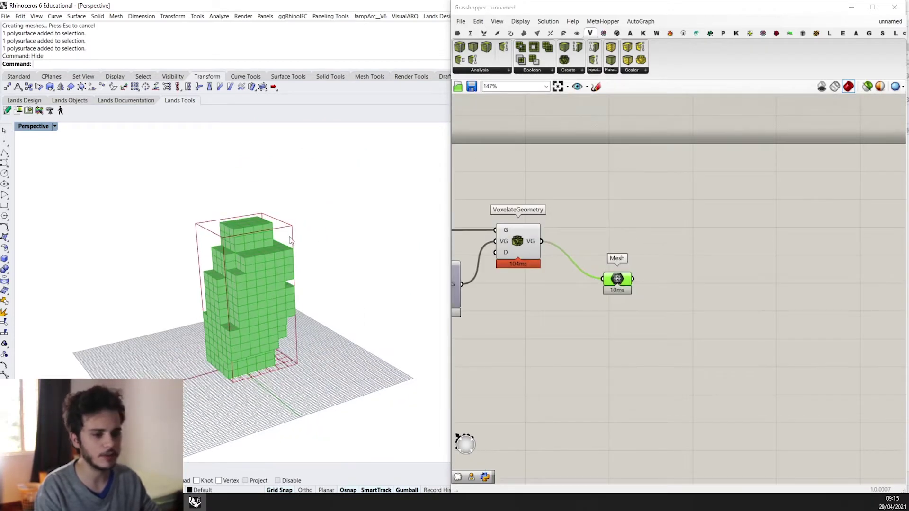
scroll(598, 119, up, 1)
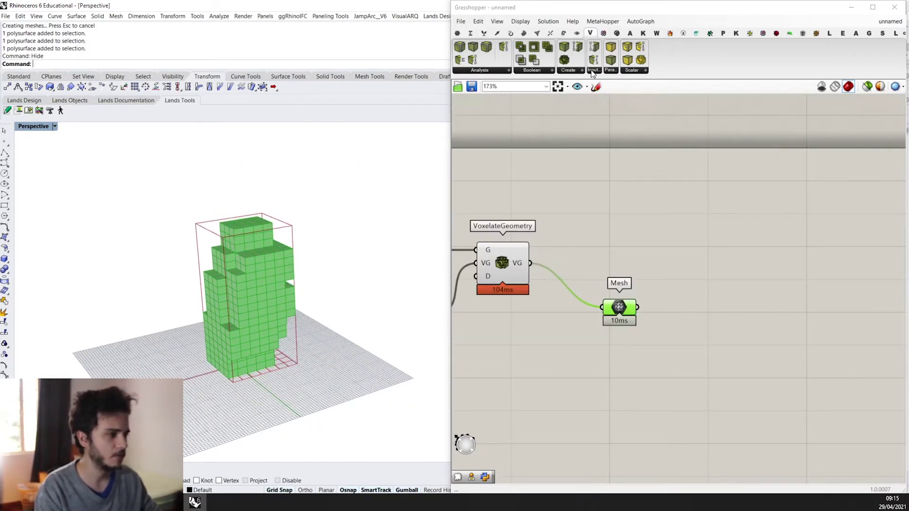
Step: Add a VoxelGrid To Boxes component and place it to the right of VoxelateGeometry
double_click(591, 188)
text(voi)
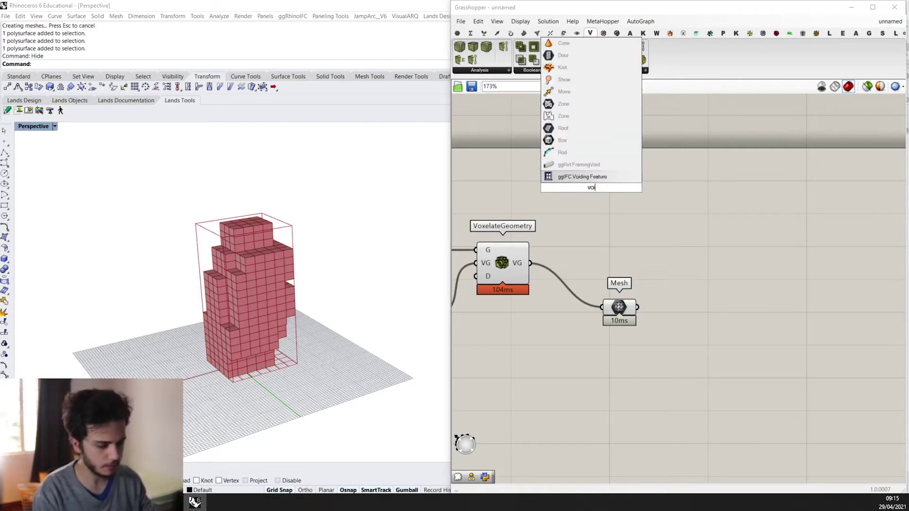
key(BackSpace)
text(xe)
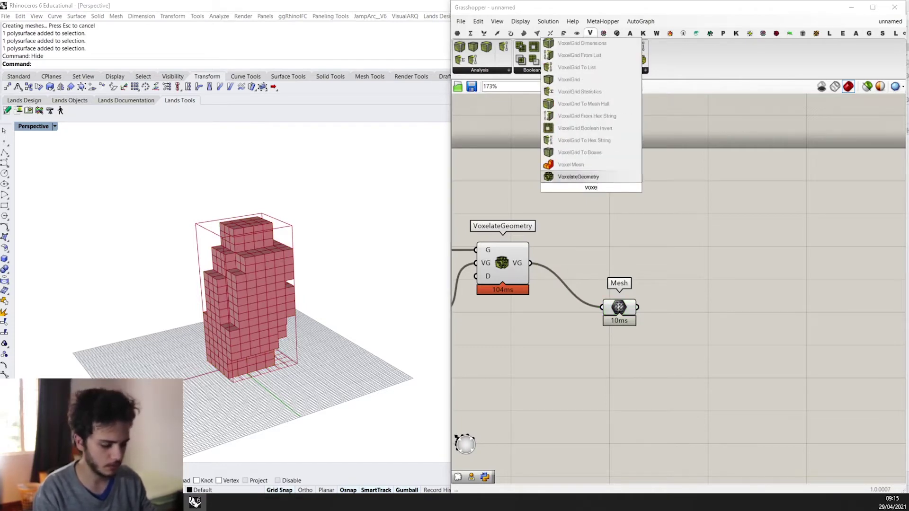
text(l box)
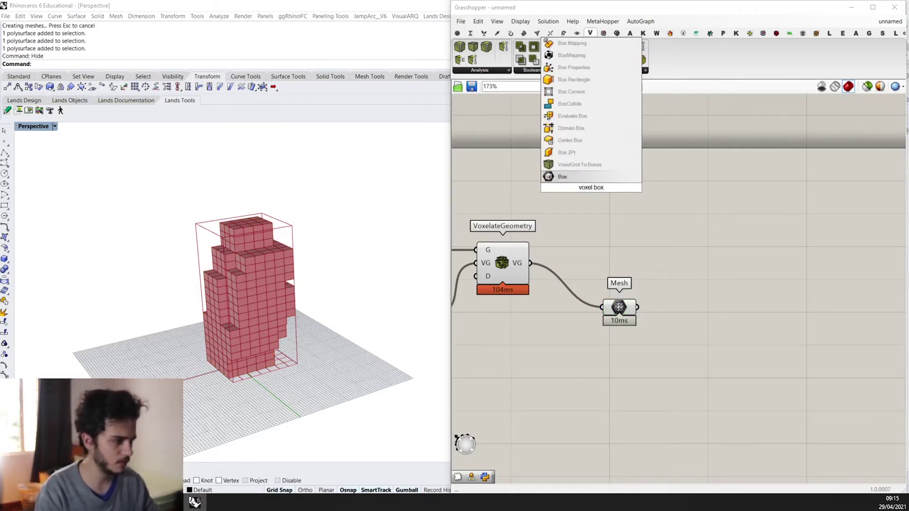
click(580, 165)
drag(596, 187, 694, 242)
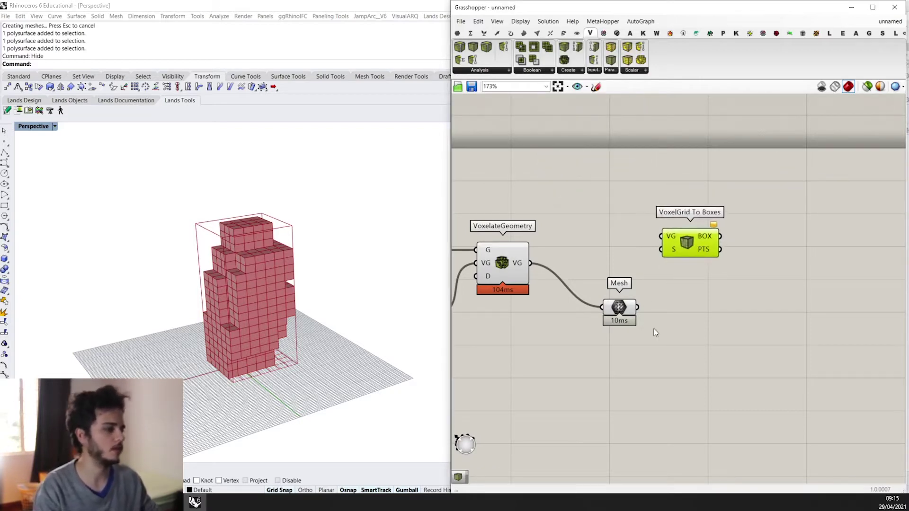
Step: Delete the Mesh parameter and connect VoxelateGeometry's VG output to VoxelGrid To Boxes' VG input, moving that component slightly down
drag(656, 373, 599, 305)
key(Delete)
scroll(621, 271, up, 2)
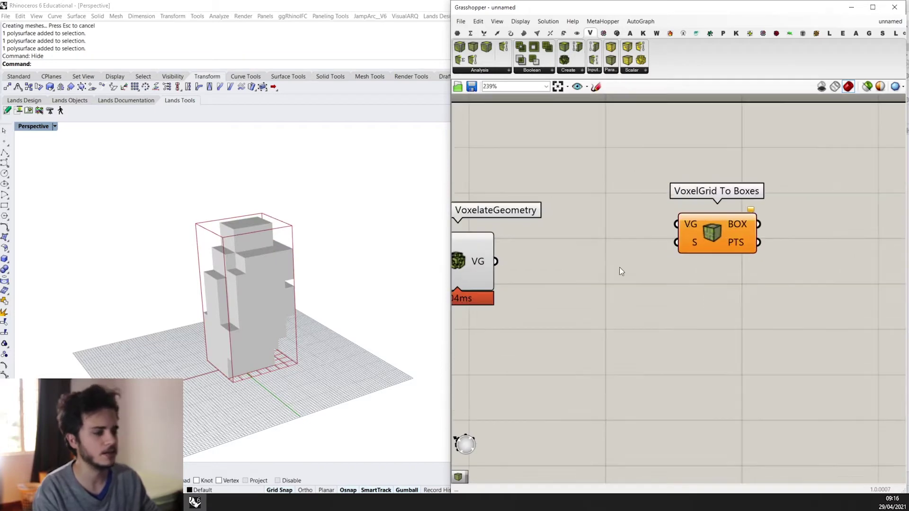
drag(686, 228, 495, 265)
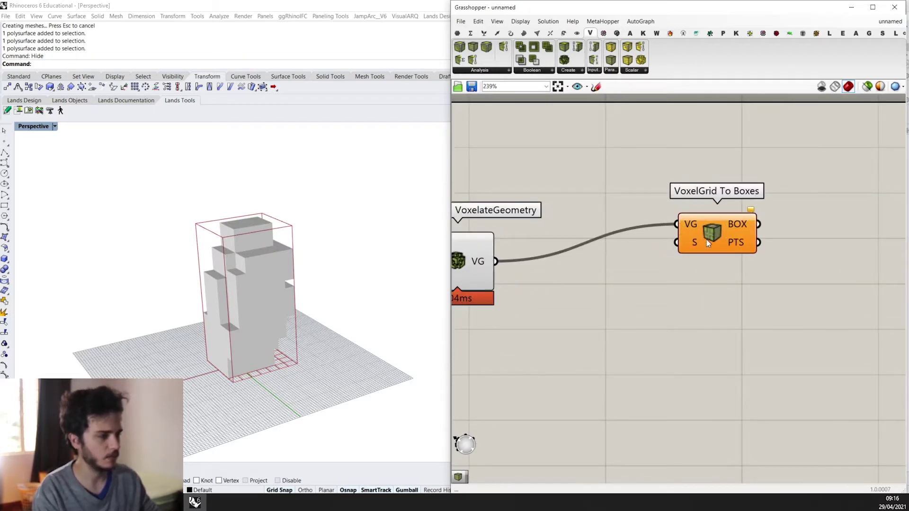
drag(734, 227, 718, 252)
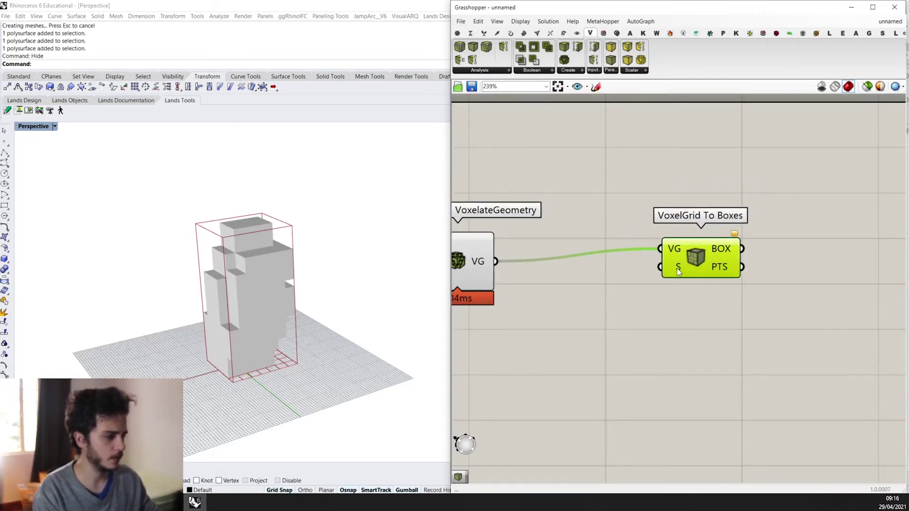
scroll(678, 271, up, 2)
scroll(678, 271, down, 8)
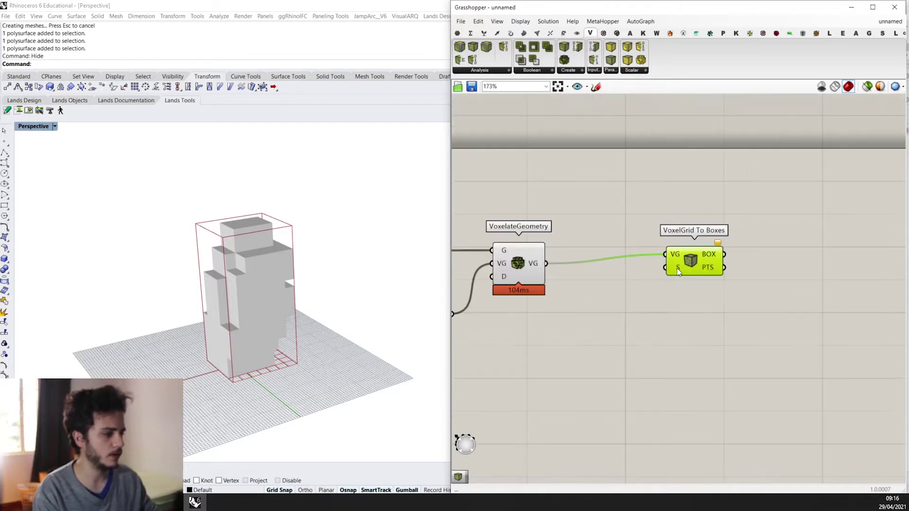
Step: Add a panel containing 1, connect it to the S input of VoxelGrid To Boxes, and move that component closer
double_click(623, 334)
text(//)
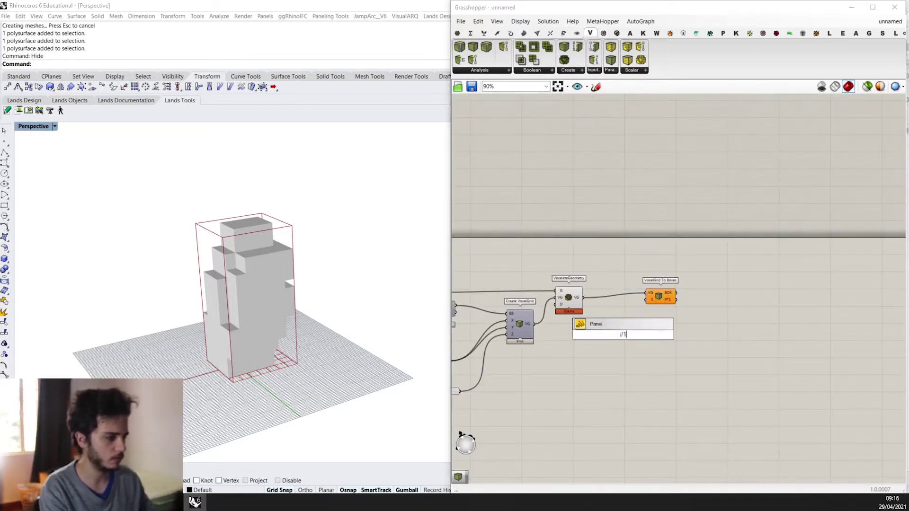
text(1)
key(Return)
scroll(652, 286, up, 5)
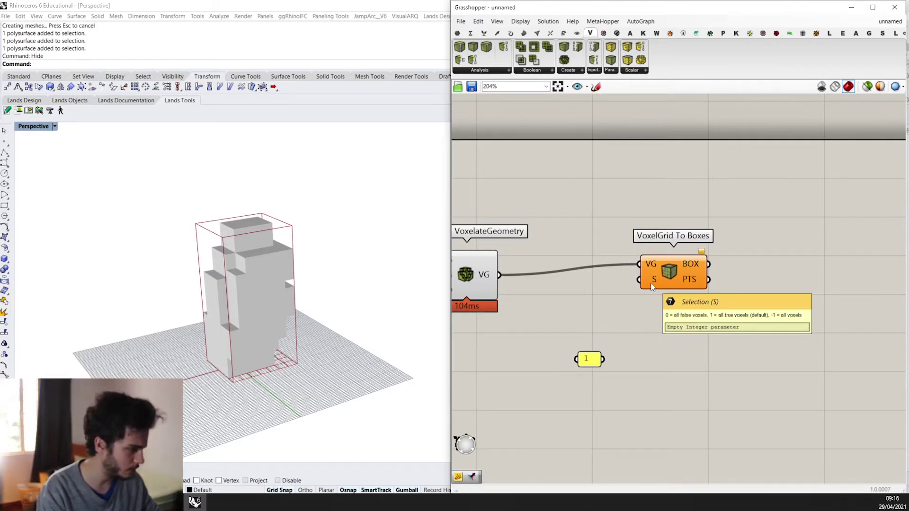
drag(640, 280, 602, 359)
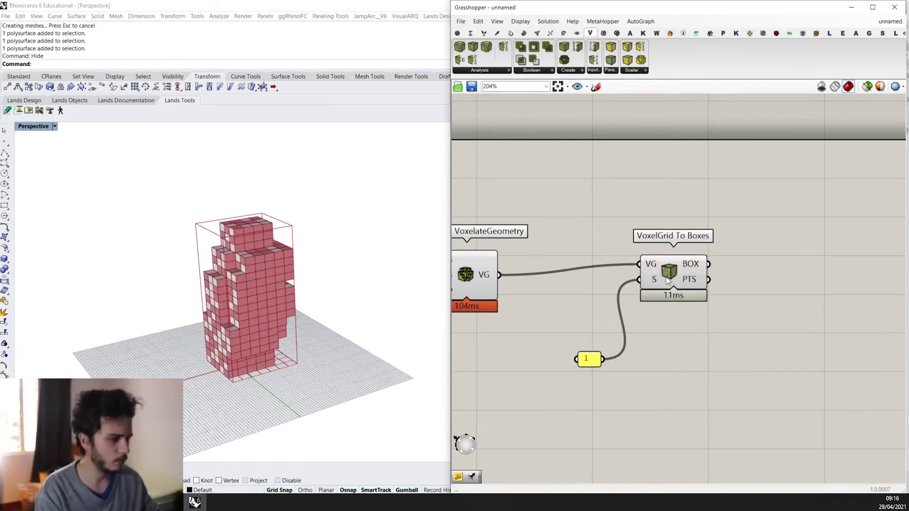
drag(668, 281, 652, 306)
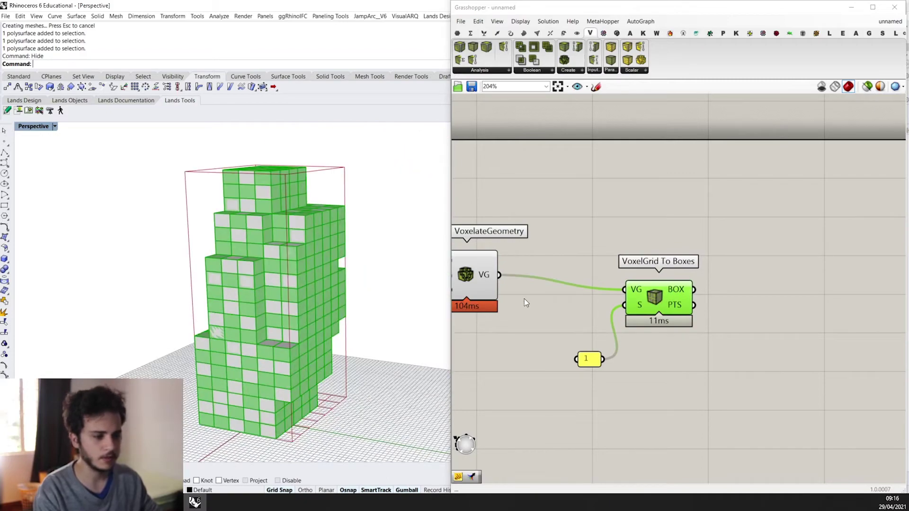
Step: Turn off the preview of VoxelateGeometry so only the individual voxel boxes are displayed, and review the whole definition
click(481, 282)
middle_click(483, 283)
click(502, 252)
right_drag(379, 315, 405, 351)
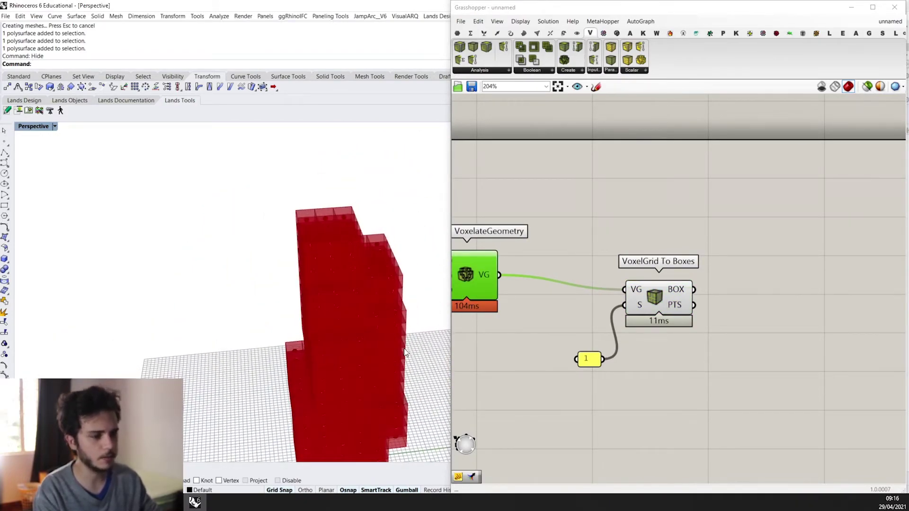
scroll(404, 352, down, 4)
scroll(586, 299, down, 6)
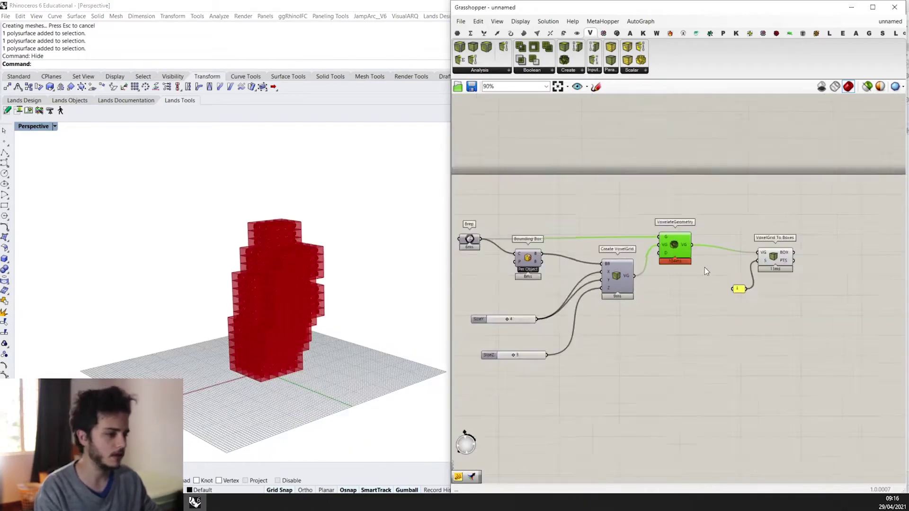
scroll(486, 251, up, 3)
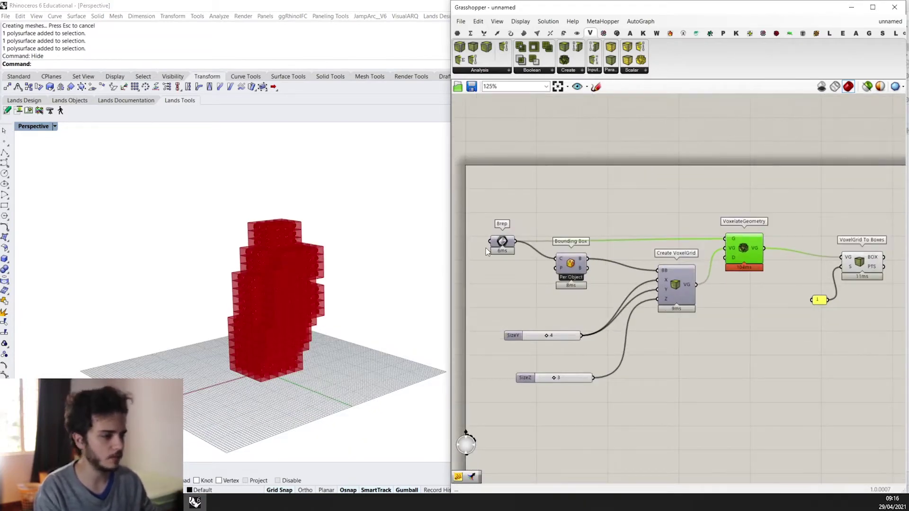
mouse_move(224, 292)
right_down()
mouse_move(253, 296)
mouse_move(236, 279)
right_up()
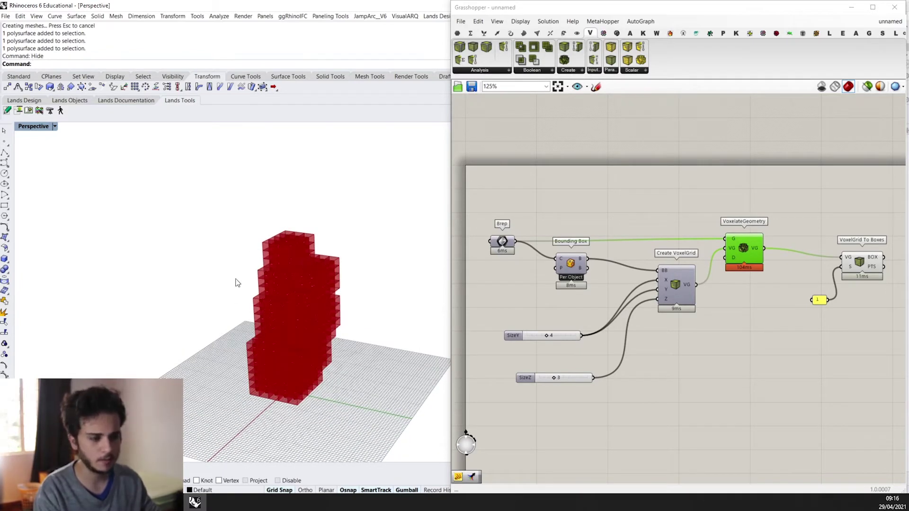
scroll(755, 194, up, 2)
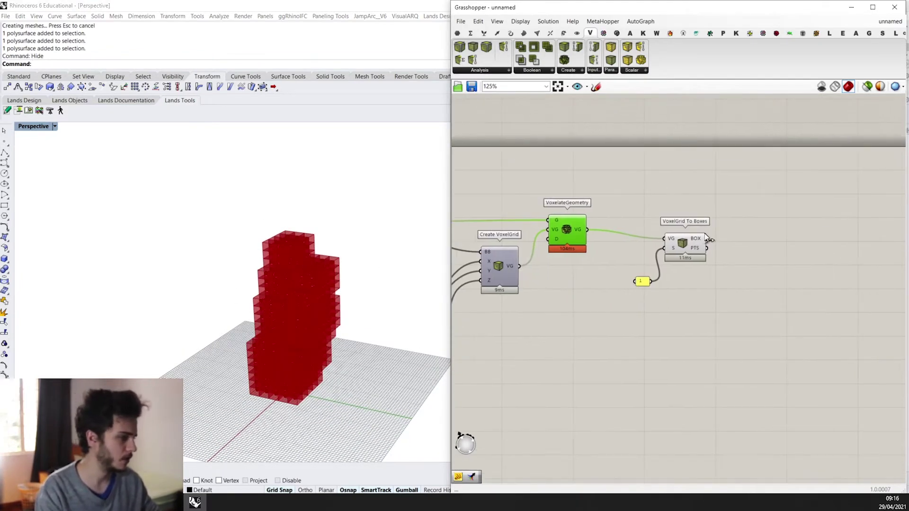
Step: Highlight the VoxelGrid To Boxes result, inspect it, and switch to the browser's Austria Expo Pavilion page for the beam structure diagrams
click(696, 246)
scroll(701, 246, down, 2)
scroll(277, 293, up, 3)
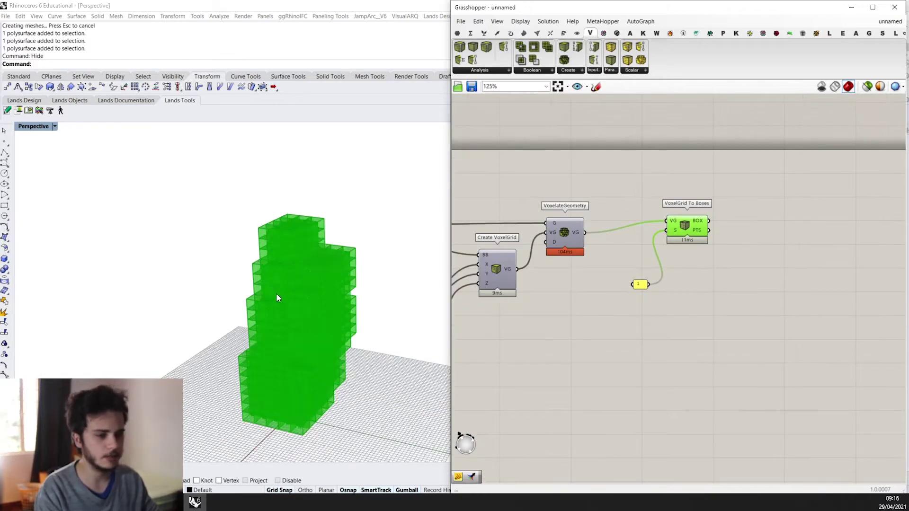
right_drag(277, 293, 288, 279)
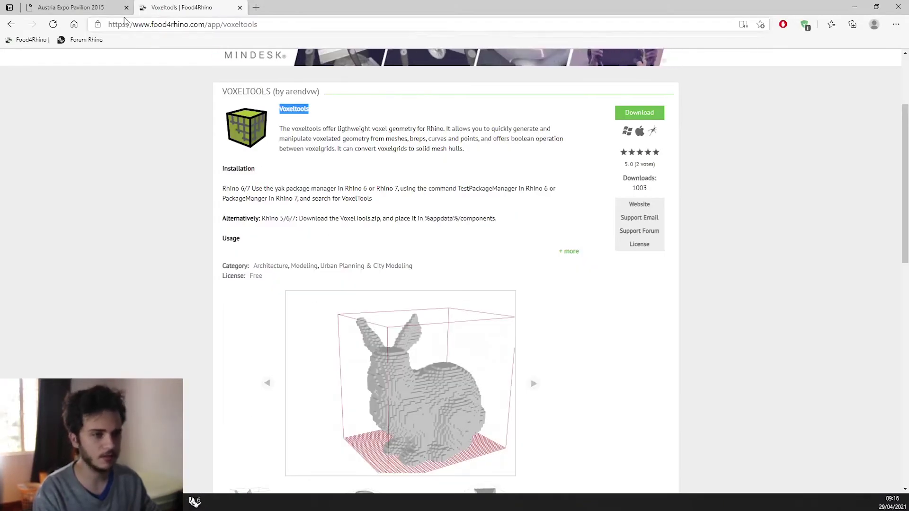
key(ctrl+shift+Tab)
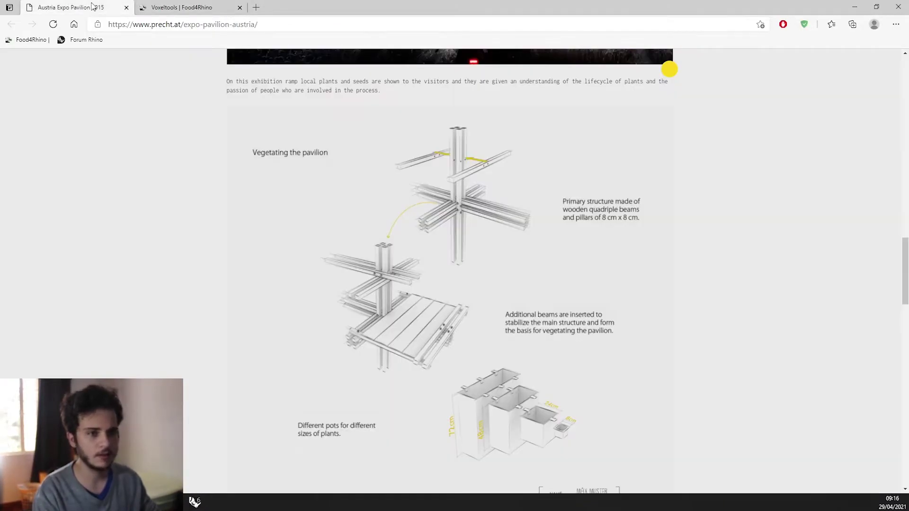
Step: Examine the beam and pillar diagrams on the Austria Expo Pavilion page and switch back to Rhino and Grasshopper
scroll(444, 195, up, 2)
scroll(466, 248, down, 2)
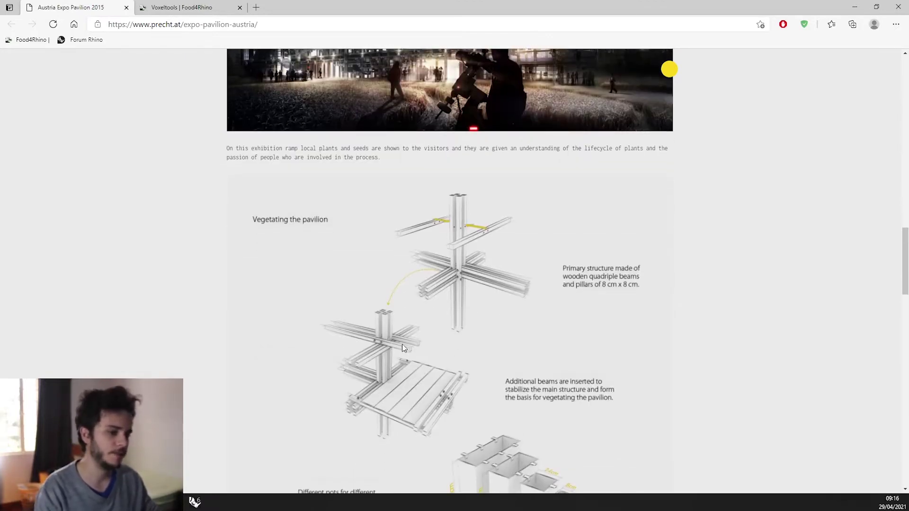
scroll(390, 360, up, 2)
scroll(382, 312, down, 2)
scroll(382, 312, up, 1)
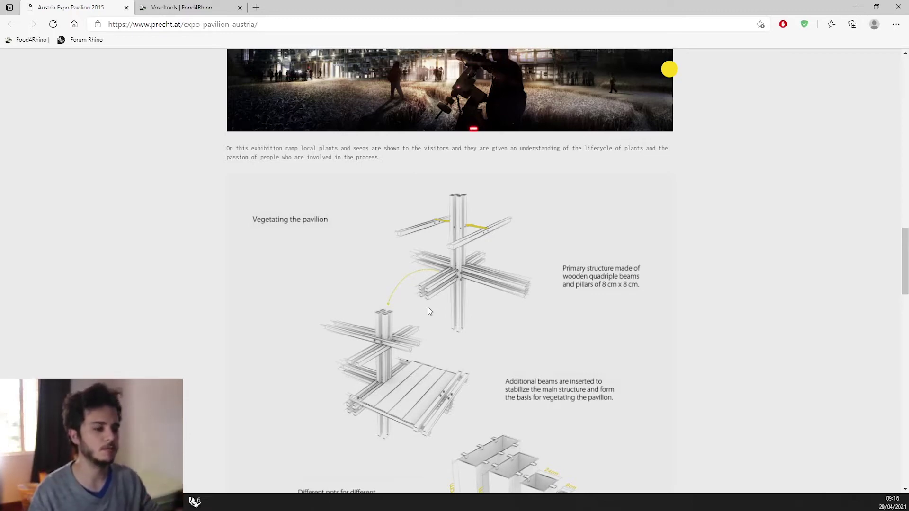
click(194, 501)
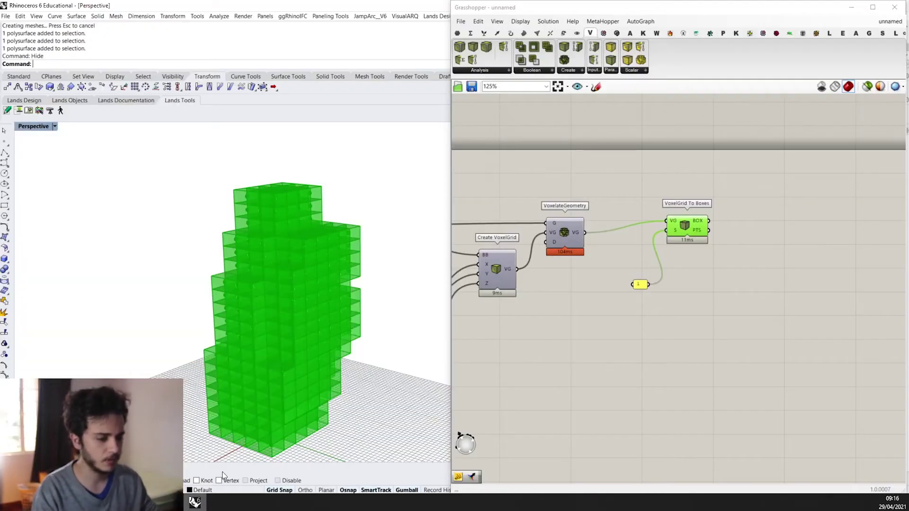
Step: Turn off the preview of VoxelGrid To Boxes and move the small Active component further down to free canvas space
right_drag(365, 283, 356, 296)
scroll(326, 366, down, 3)
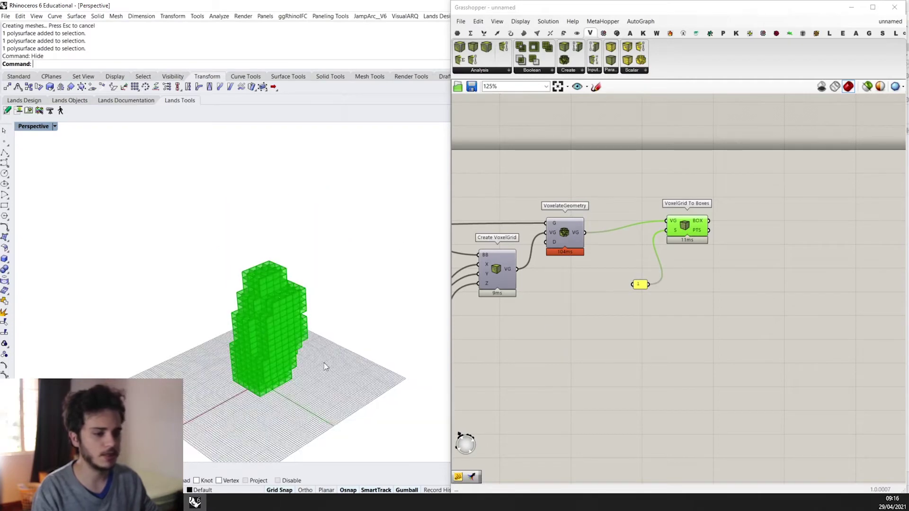
middle_click(696, 230)
click(691, 187)
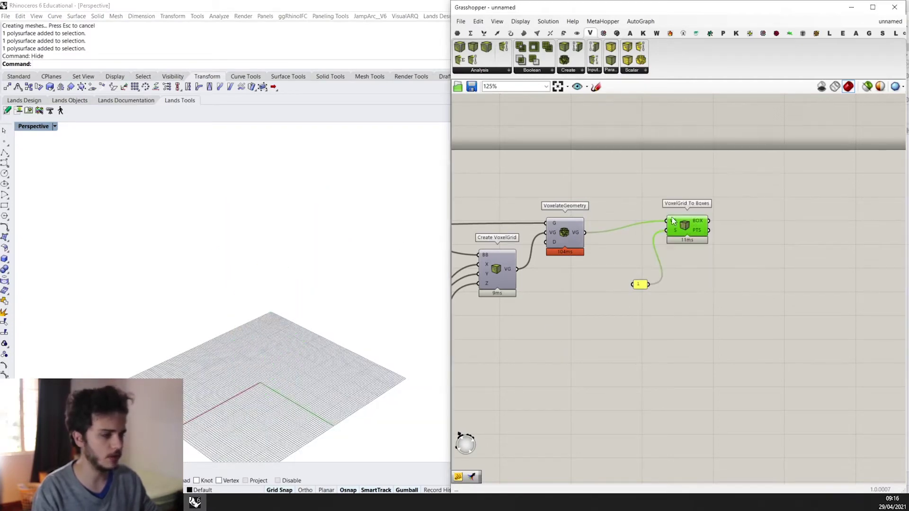
scroll(571, 326, up, 2)
scroll(571, 326, down, 4)
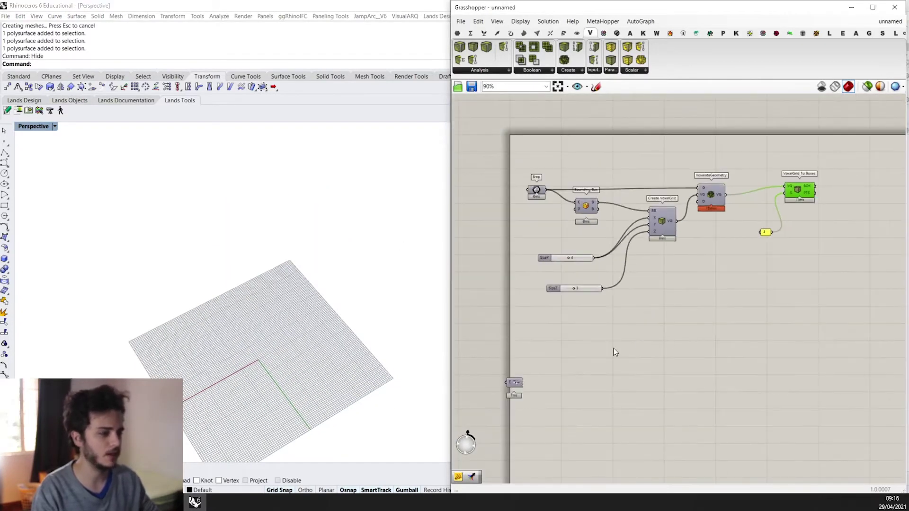
scroll(545, 365, up, 1)
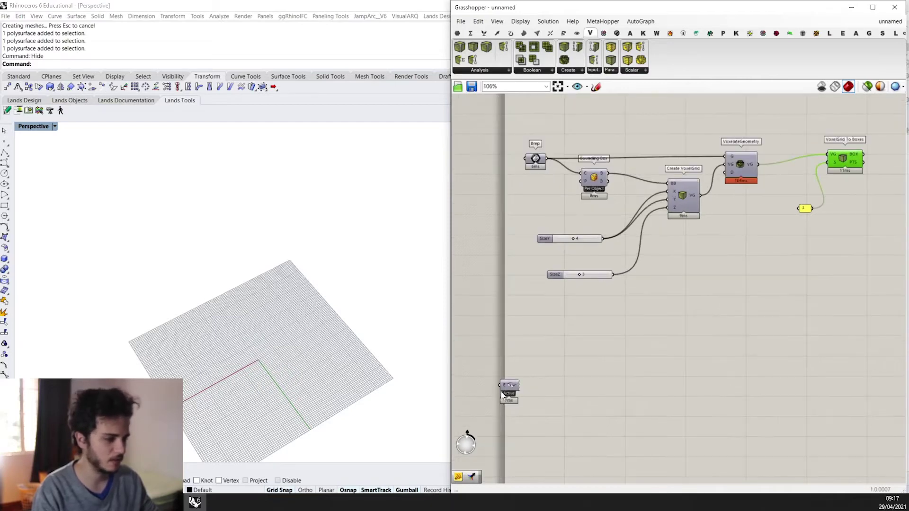
drag(509, 382, 514, 435)
Step: Add a Rectangle component to the free canvas area below the SizeZ slider
scroll(570, 328, up, 2)
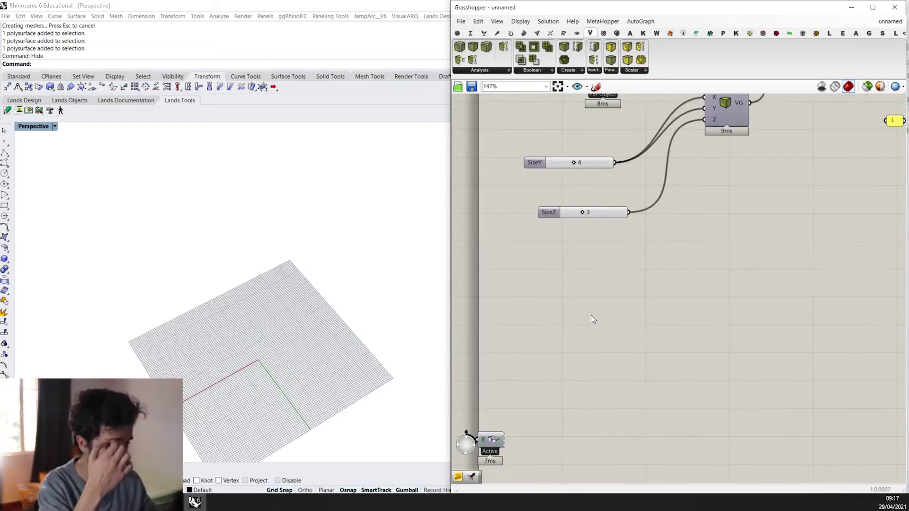
double_click(590, 314)
text(rect)
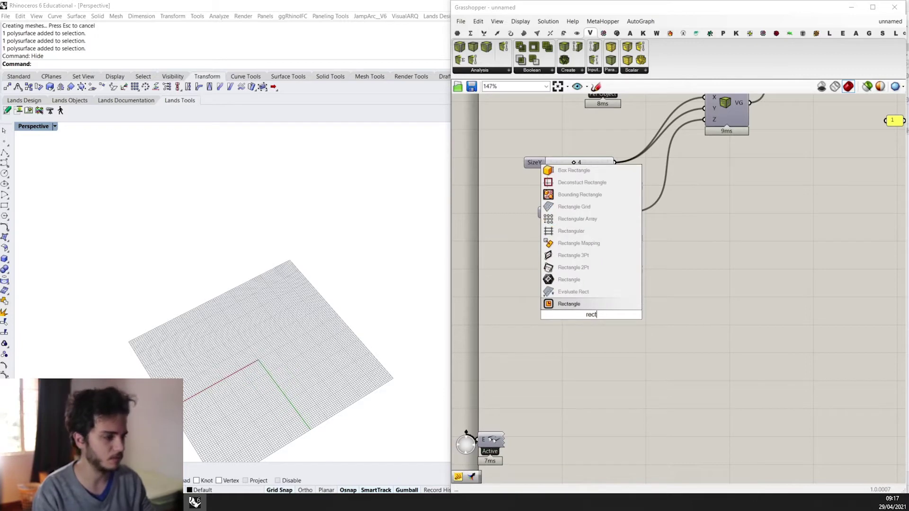
key(Return)
scroll(591, 315, up, 3)
drag(591, 317, 597, 302)
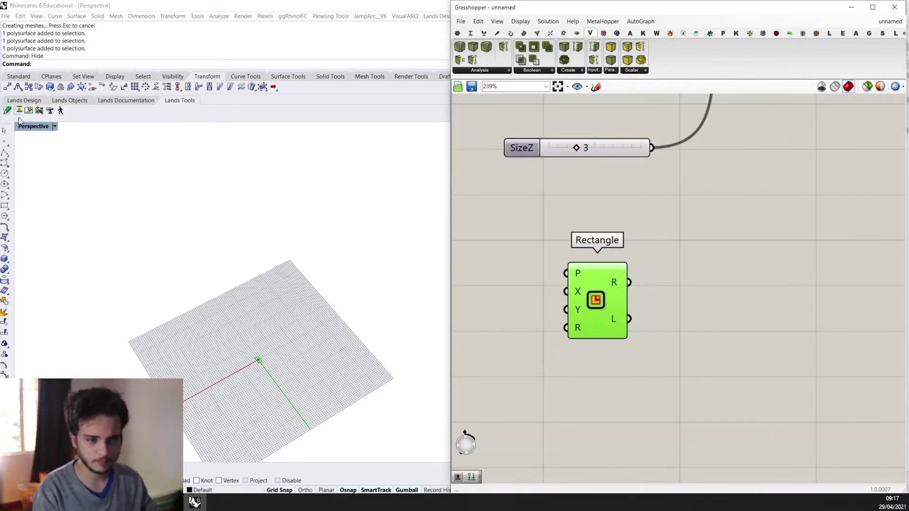
Step: Switch the Rhino viewport from Perspective to Top and frame the previewed rectangle at the origin
double_click(33, 126)
double_click(27, 127)
scroll(301, 287, up, 5)
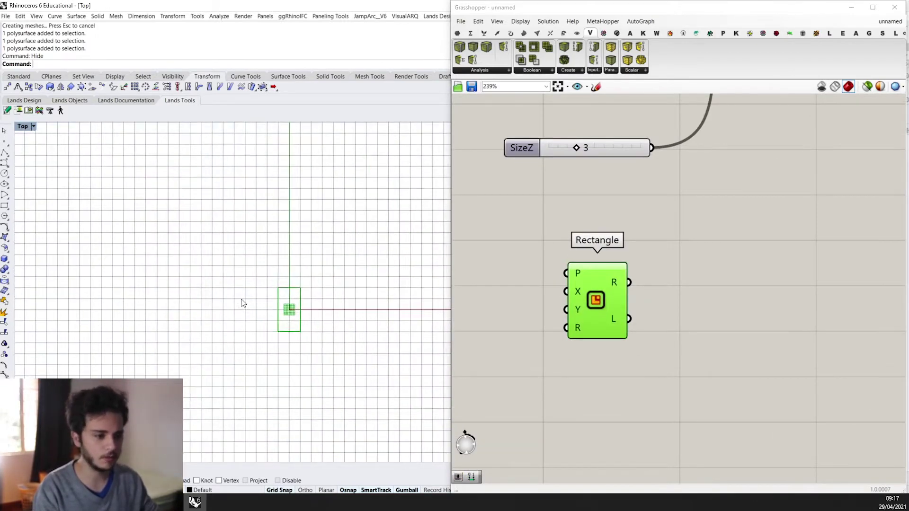
right_drag(307, 327, 300, 338)
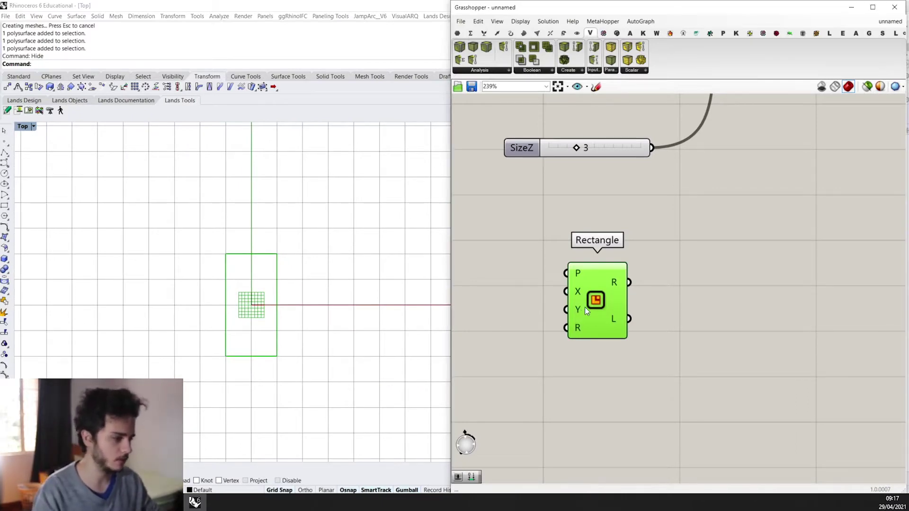
Step: Move the Rectangle component aside, add a 0.05 number slider and connect it to the Rectangle's X and Y inputs
drag(584, 307, 666, 292)
double_click(564, 345)
text(0.0)
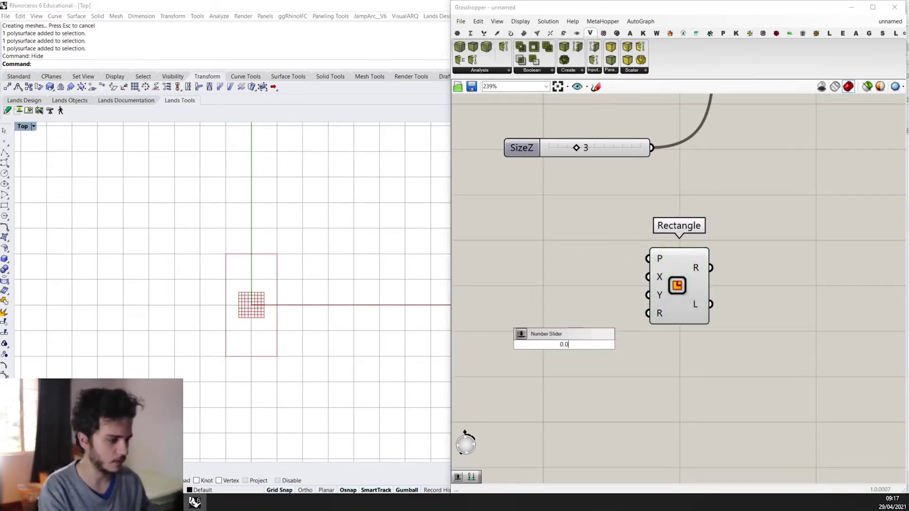
text(5)
key(Return)
drag(618, 341, 588, 340)
scroll(250, 307, up, 8)
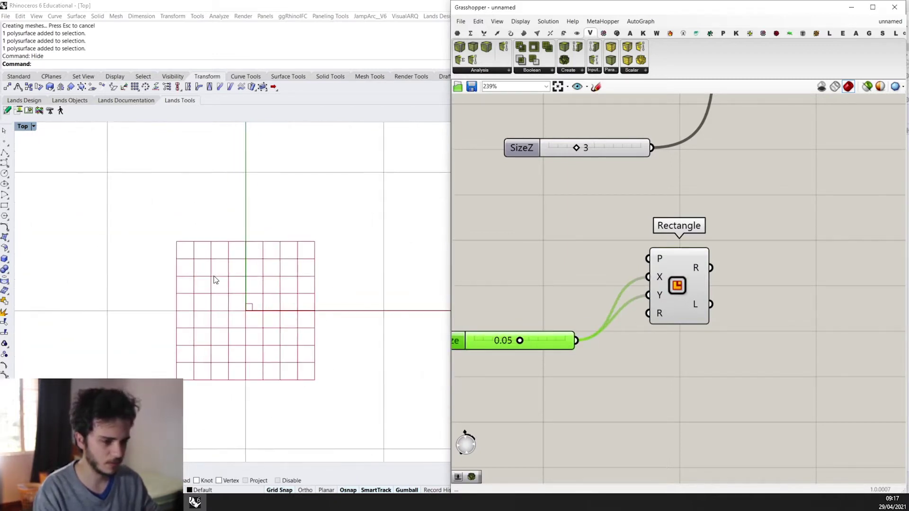
scroll(253, 311, down, 4)
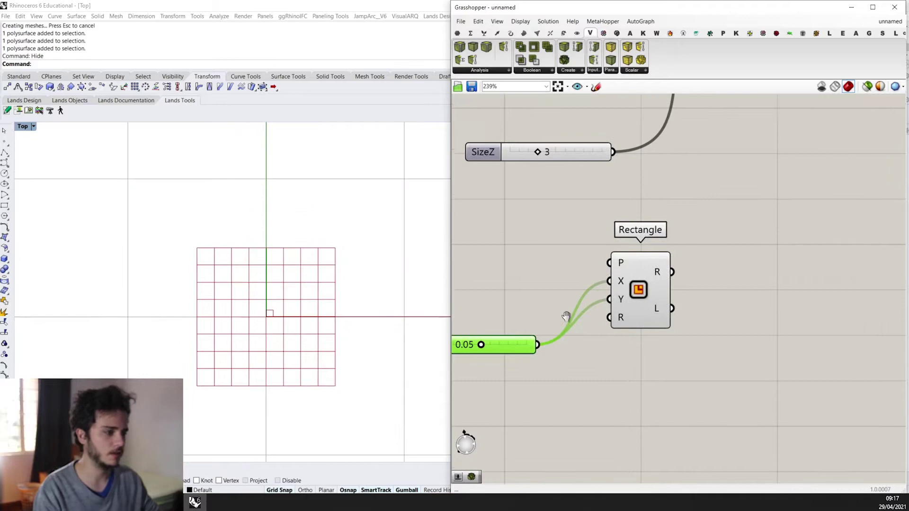
Step: Add a Move component beside Rectangle and connect the Rectangle's R output to its G input
click(651, 303)
scroll(591, 331, down, 4)
scroll(596, 333, up, 2)
double_click(639, 335)
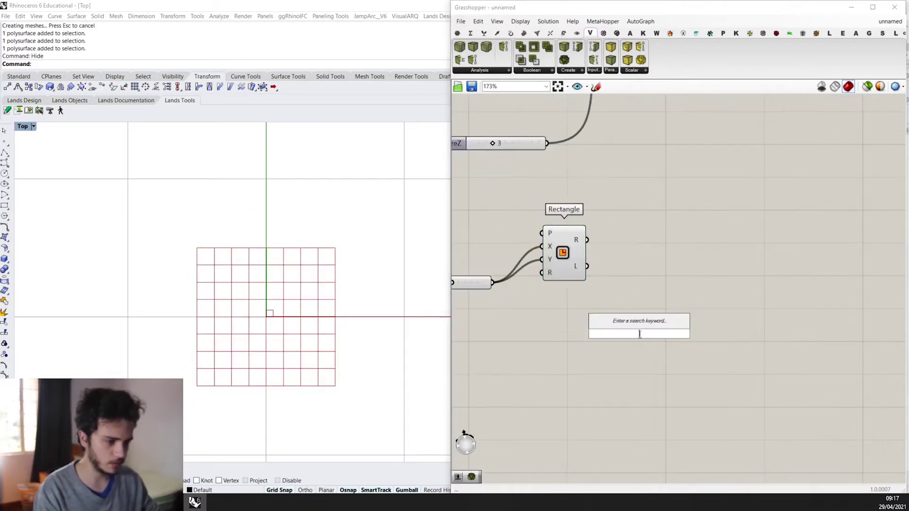
text(move)
key(Return)
drag(642, 333, 643, 256)
drag(587, 240, 683, 264)
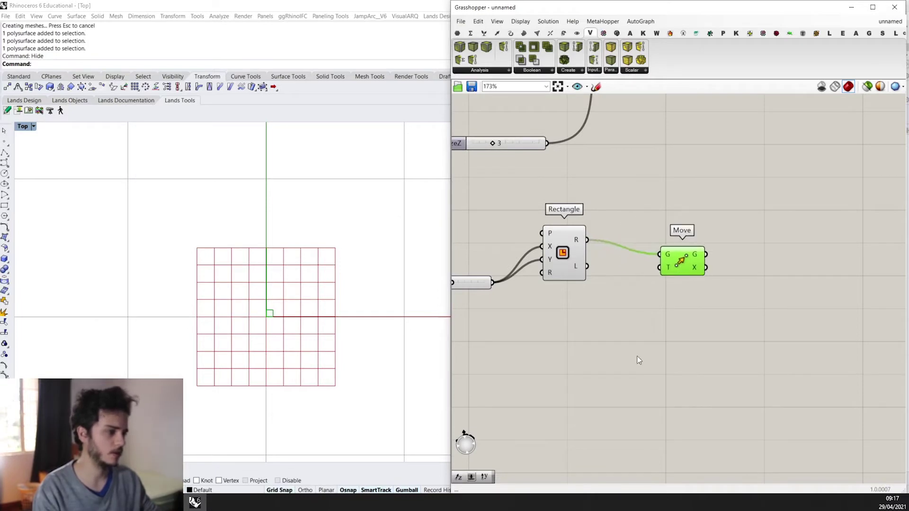
Step: Add a Vector XYZ component below Rectangle and connect its V output to Move's T input
double_click(638, 357)
text(vector)
key(Return)
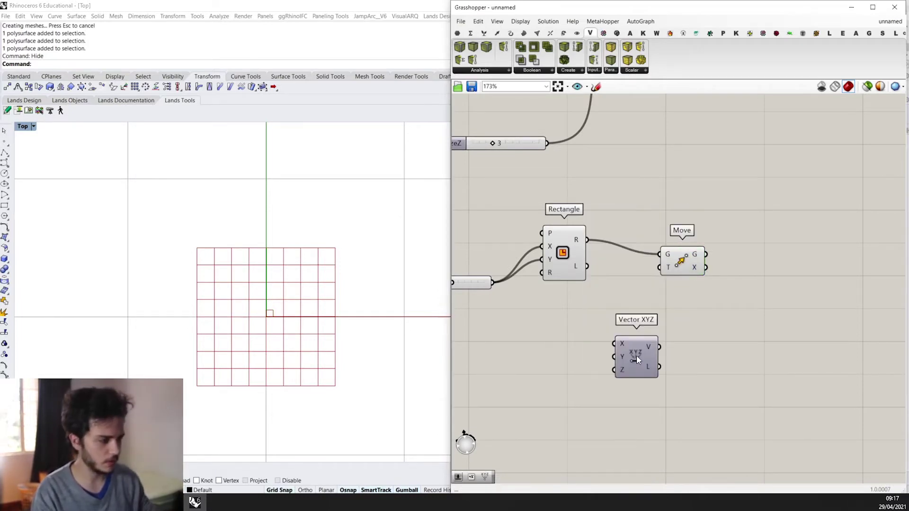
drag(636, 355, 659, 268)
scroll(621, 318, up, 1)
Step: Add a 0.025 number slider and connect it to the X and Y inputs of Vector XYZ
double_click(570, 373)
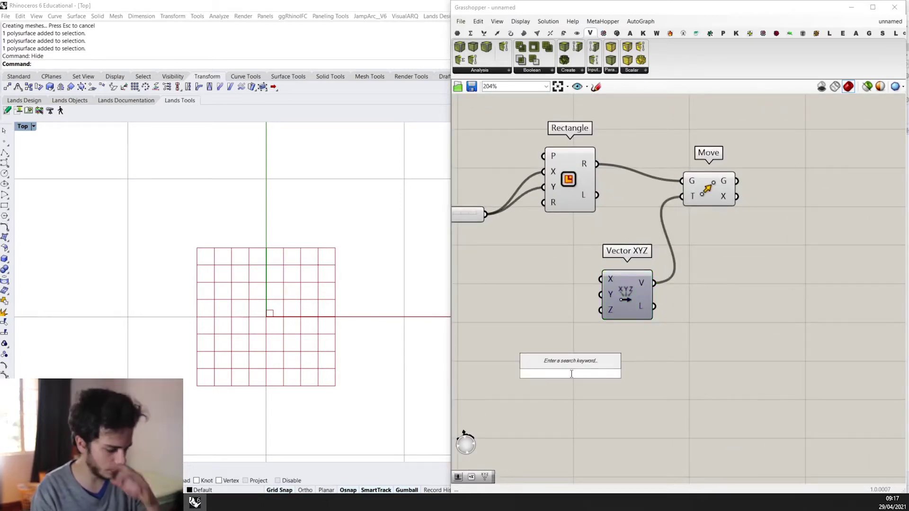
text(0.025)
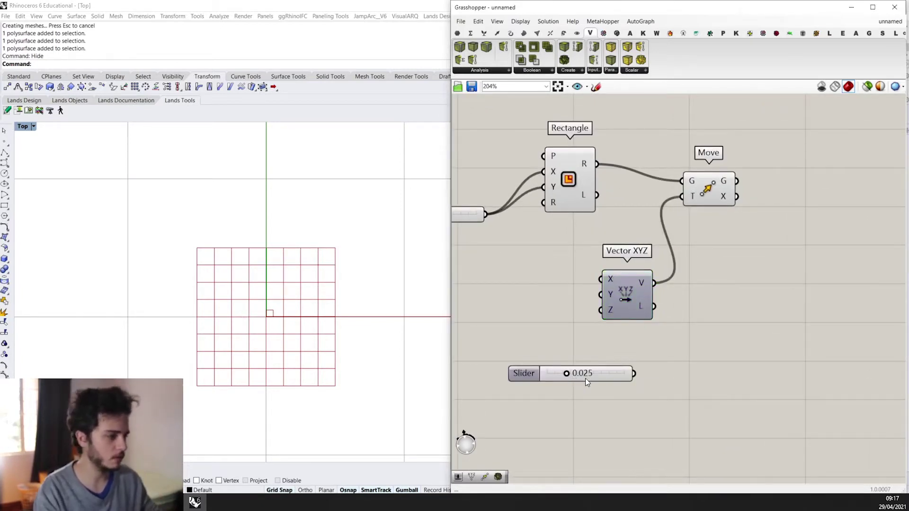
key(Return)
drag(577, 332, 549, 297)
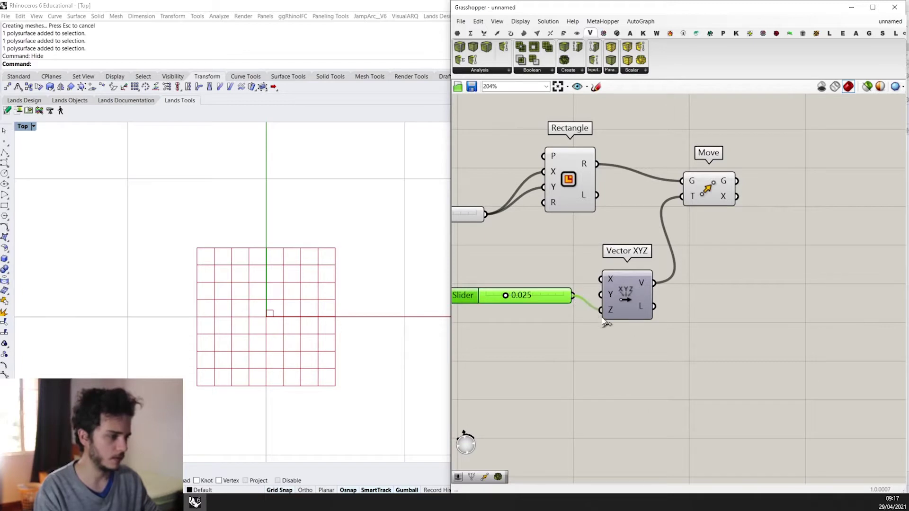
drag(602, 317, 528, 291)
click(619, 299)
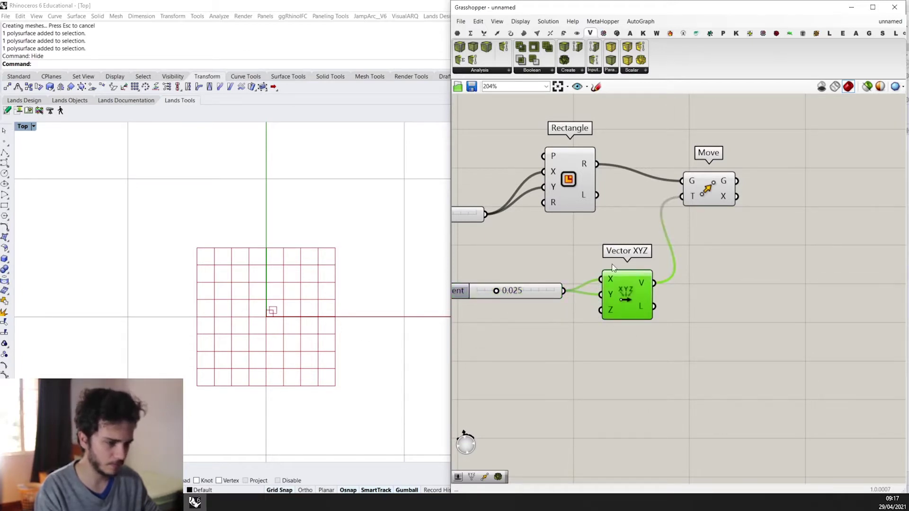
Step: Inspect the moved square in the Top view and turn off the preview of Rectangle and Vector XYZ
scroll(613, 268, down, 1)
click(652, 219)
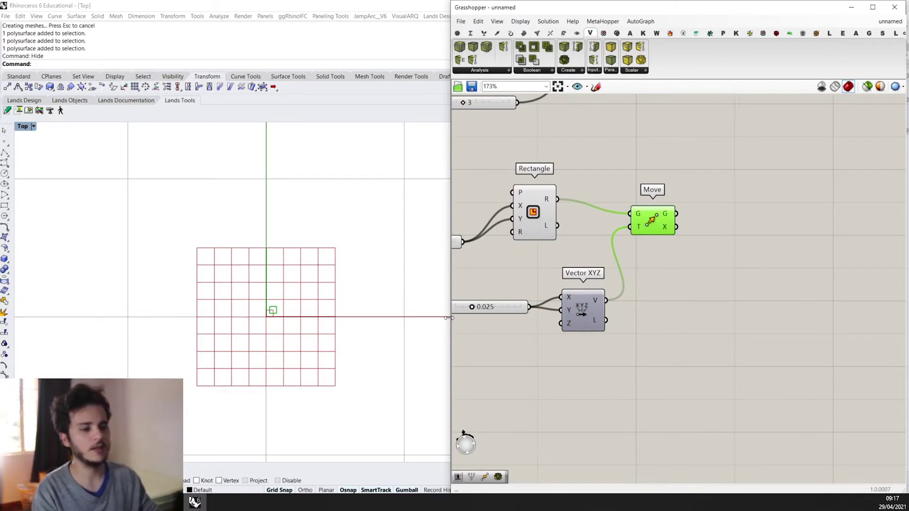
scroll(290, 334, up, 4)
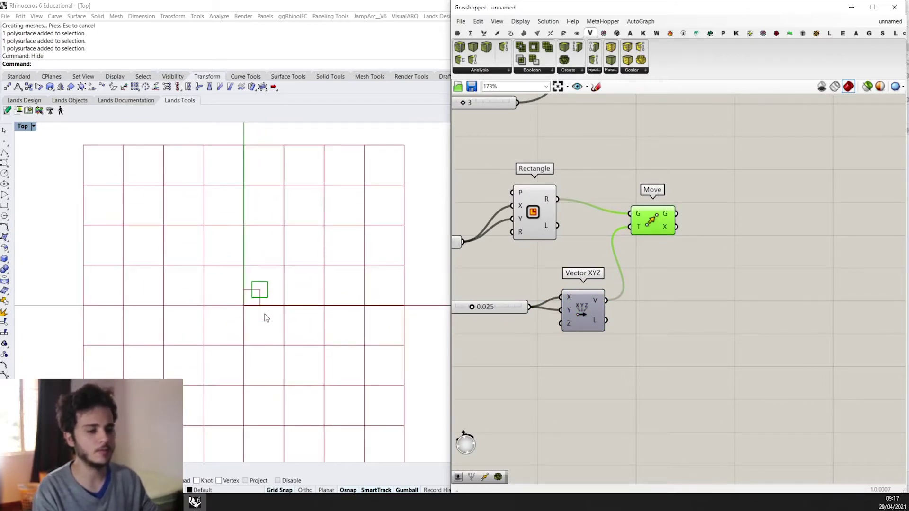
scroll(660, 241, down, 2)
drag(636, 320, 532, 178)
middle_click(543, 218)
click(572, 190)
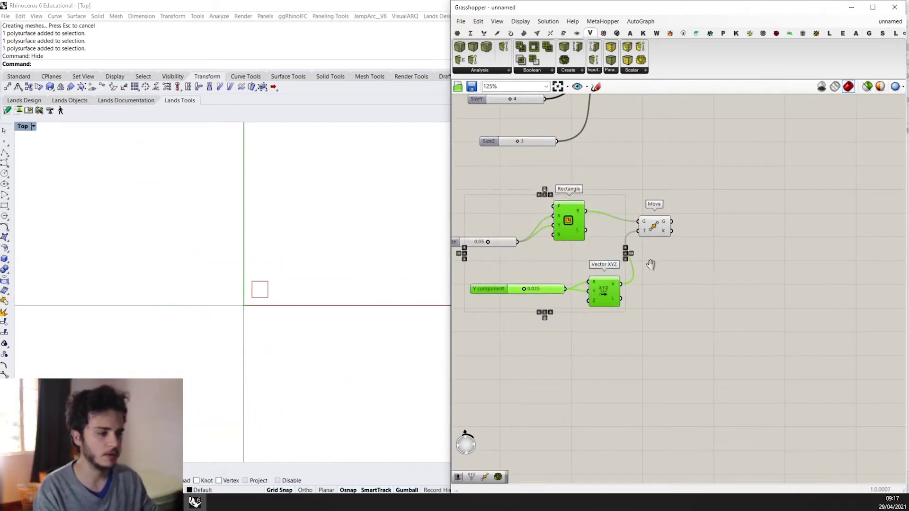
Step: Add a Mirror component beside Move and connect Move's G output to its G input
right_drag(651, 264, 603, 262)
click(607, 223)
double_click(733, 277)
text(mir)
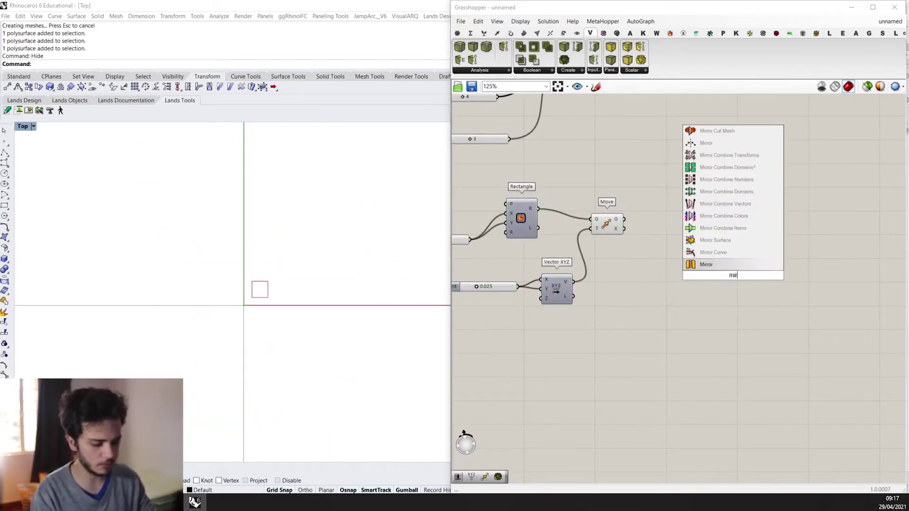
key(Return)
scroll(615, 224, up, 3)
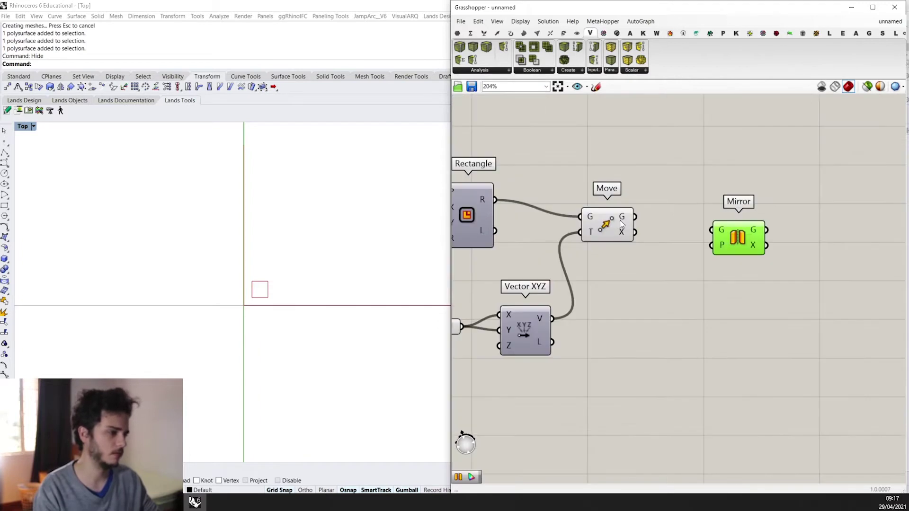
double_click(670, 299)
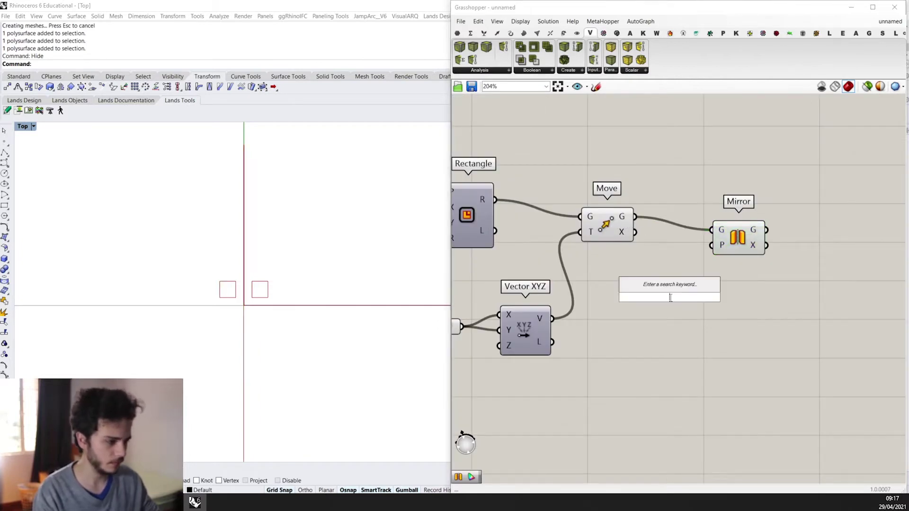
drag(733, 234, 733, 239)
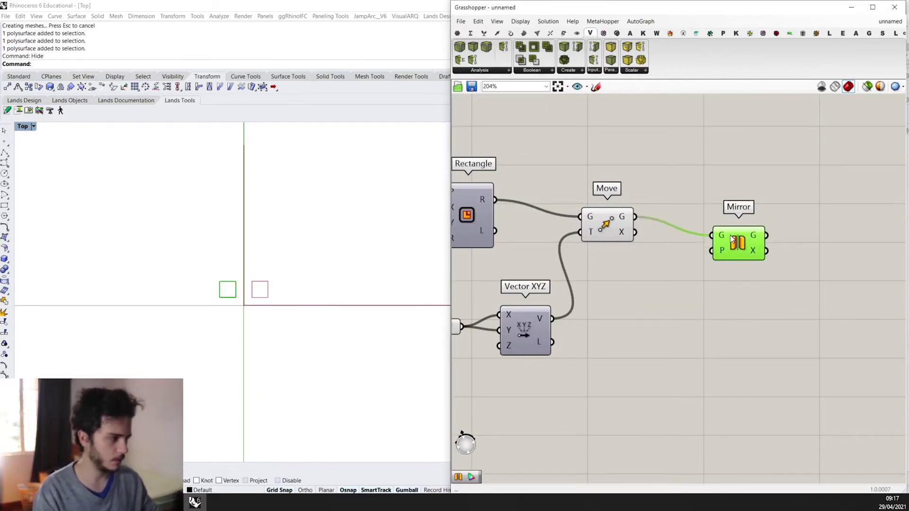
Step: Duplicate the Mirror component and feed both Move's G output and the first Mirror's G output into the copy's G input
alt+drag(799, 282, 881, 236)
drag(747, 238, 839, 230)
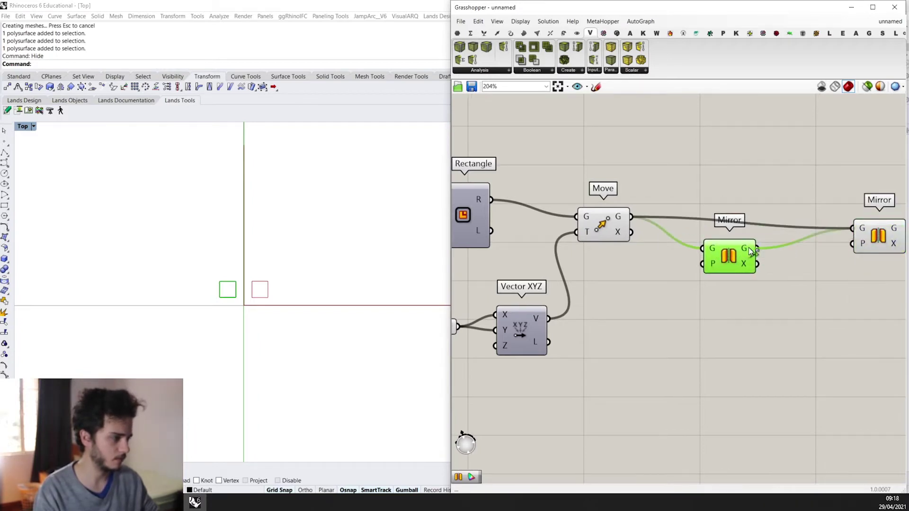
right_drag(714, 234, 630, 231)
click(788, 235)
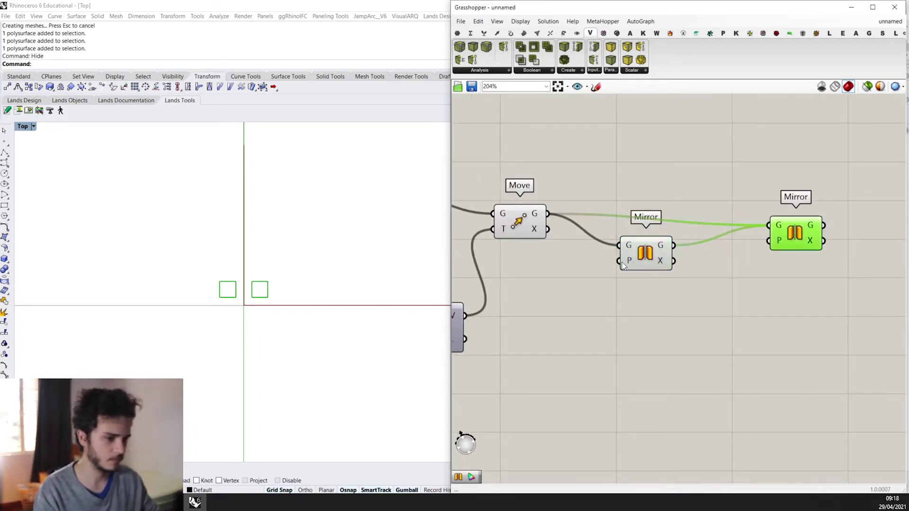
right_drag(710, 250, 695, 238)
right_drag(615, 234, 537, 163)
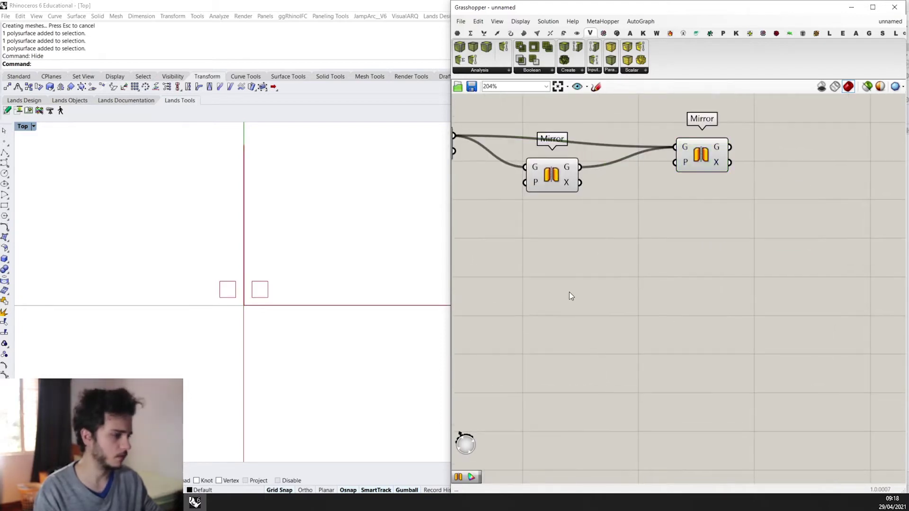
Step: Add a YZ Plane component and connect its P output to the second Mirror's P input
double_click(569, 292)
text(yz)
key(Return)
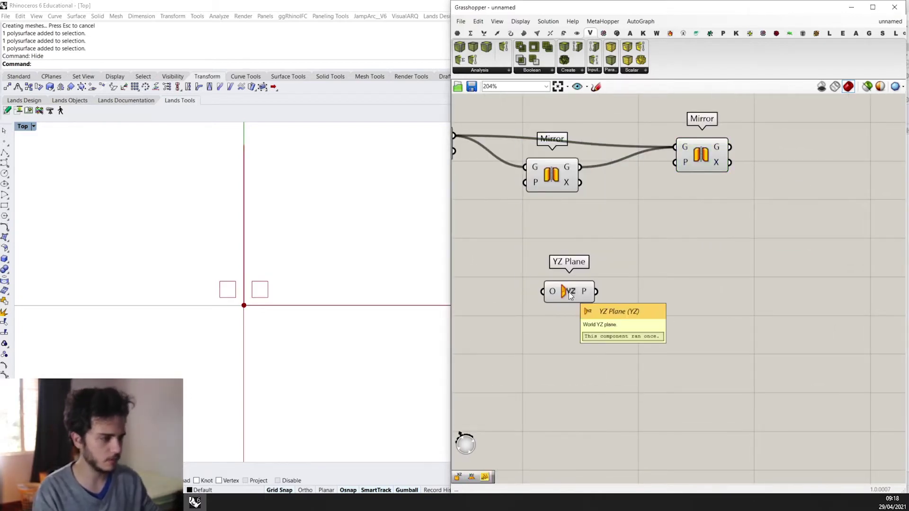
drag(596, 292, 701, 156)
Step: Add an XZ Plane component feeding the second Mirror's P input and remove the YZ Plane component
double_click(561, 343)
text(xz)
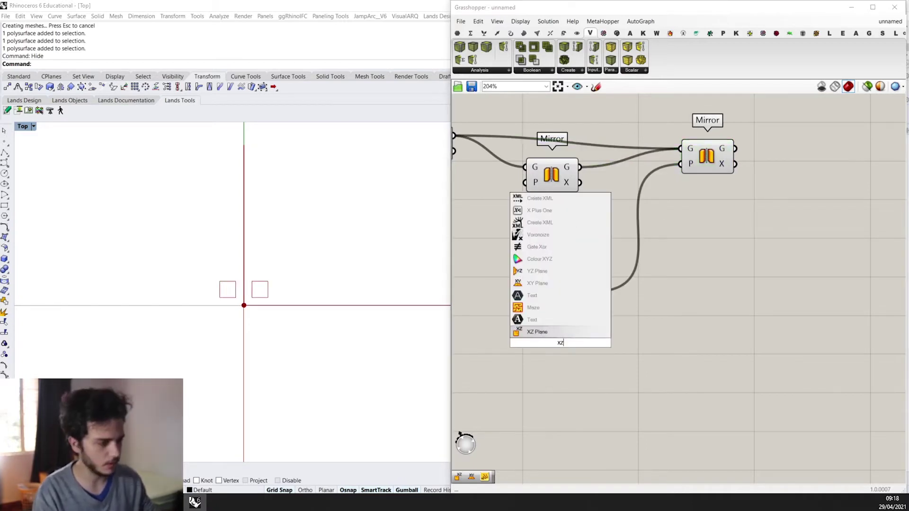
key(Return)
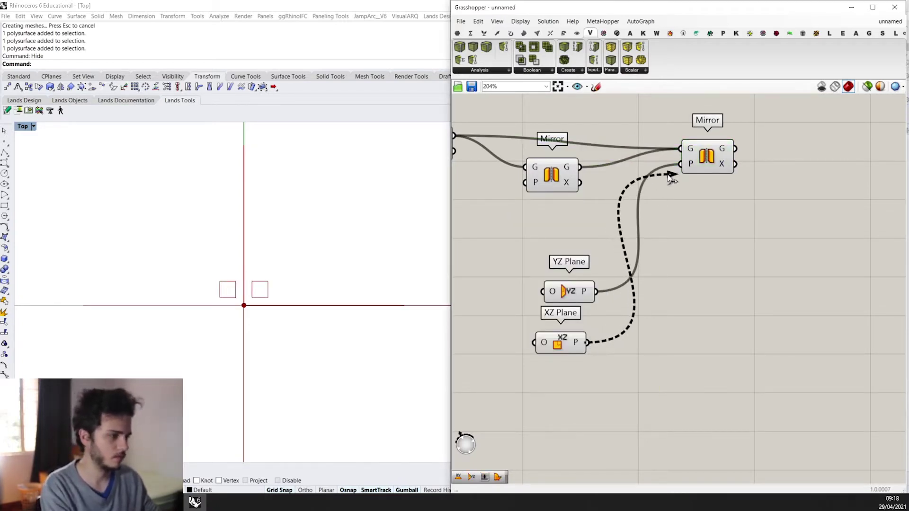
shift+drag(666, 207, 595, 345)
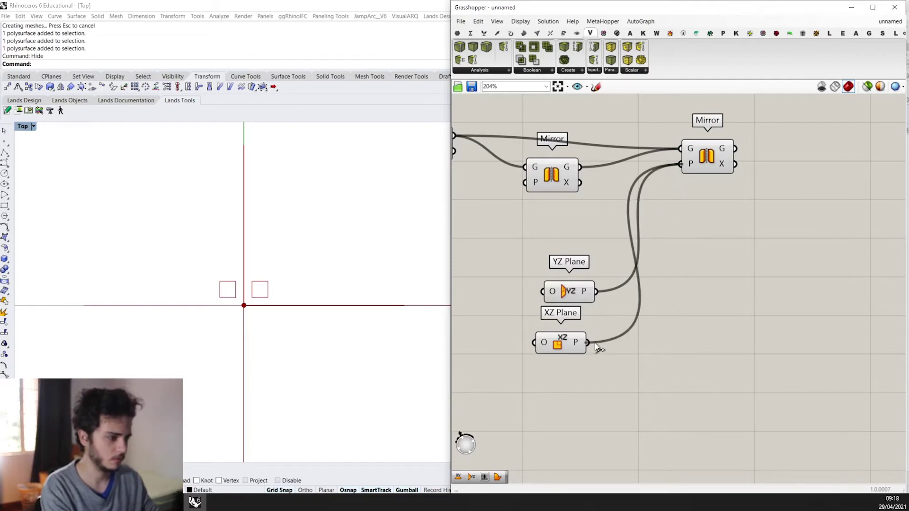
scroll(566, 289, down, 3)
key(Delete)
drag(649, 223, 647, 239)
Step: Add a Curve parameter and connect the G outputs of Move and both Mirror components to it
double_click(658, 192)
text(curve)
key(Return)
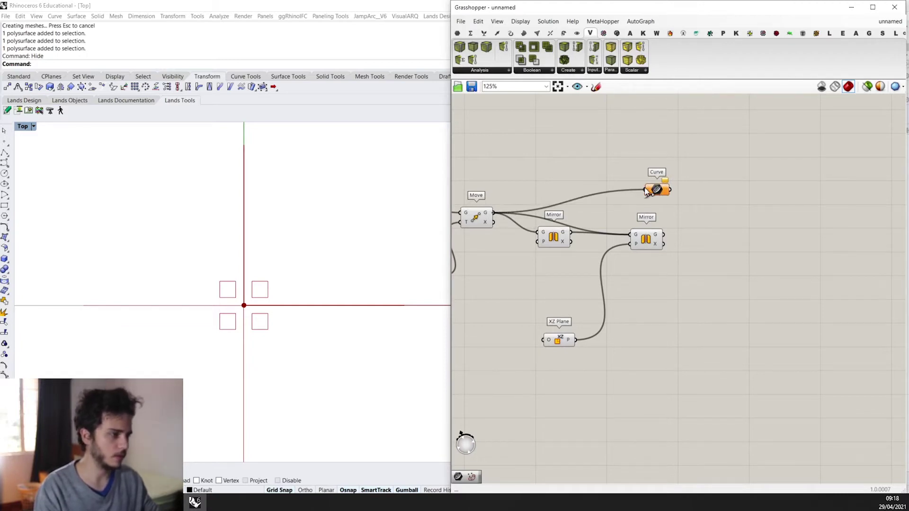
drag(647, 191, 676, 200)
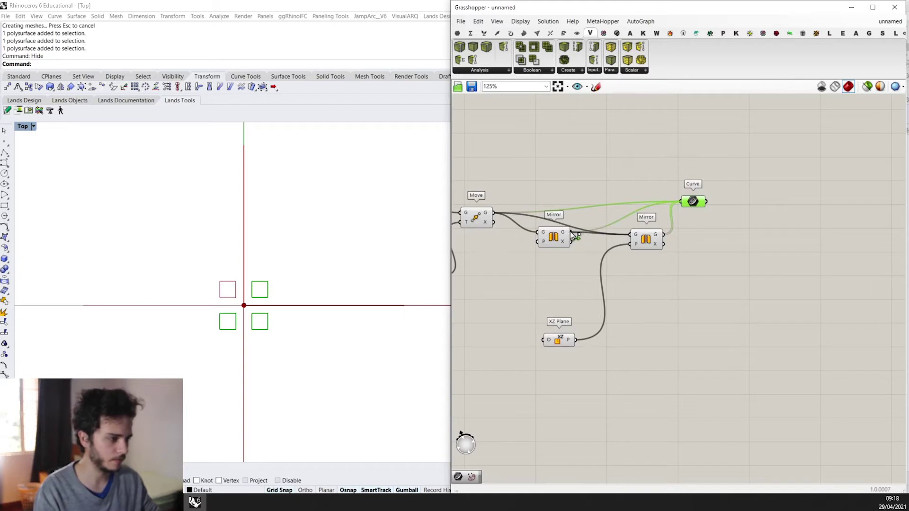
drag(689, 210, 702, 214)
Step: Add a Boundary Surfaces component beside the Curve parameter and connect Curve's output to its E input
right_drag(742, 268, 584, 311)
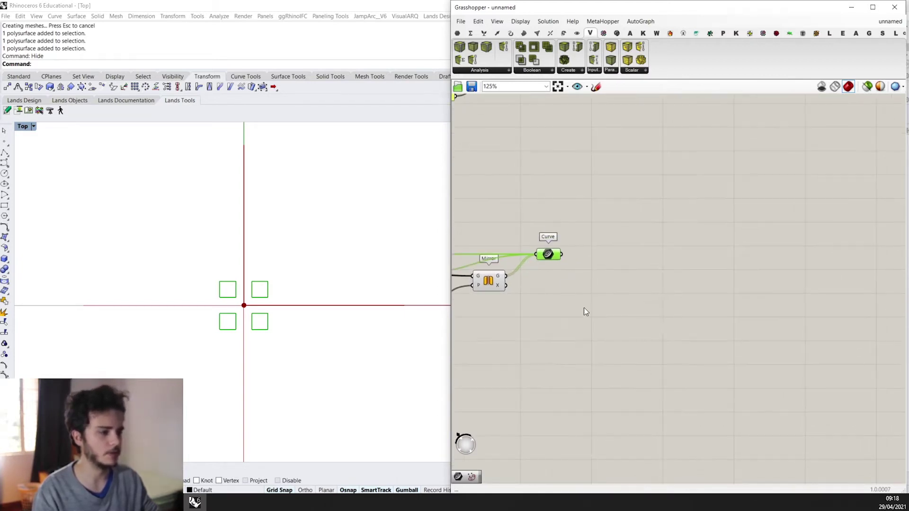
double_click(585, 311)
text(boundary)
key(Return)
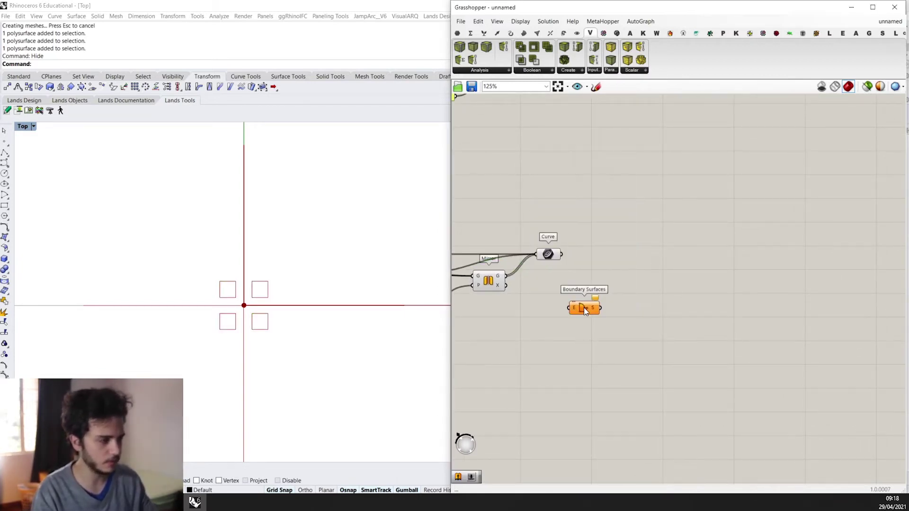
drag(584, 307, 597, 215)
scroll(586, 223, up, 2)
drag(562, 257, 553, 265)
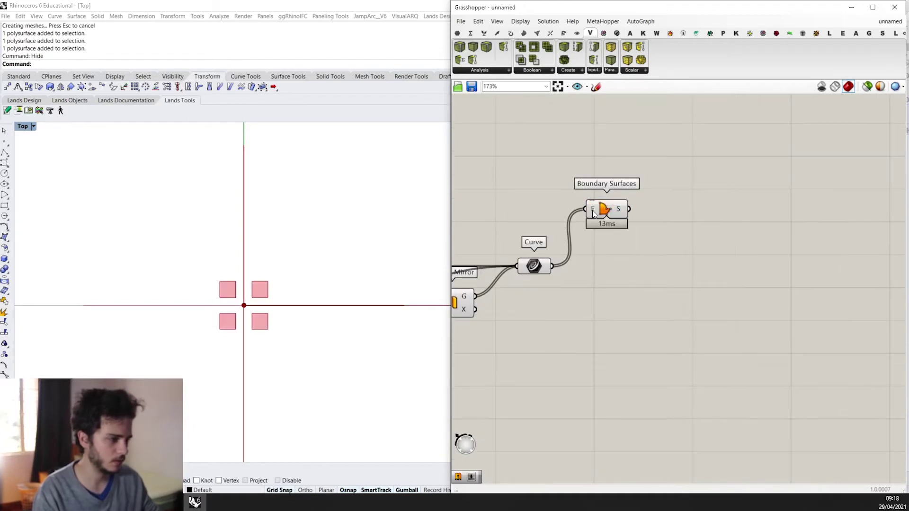
drag(607, 209, 632, 276)
Step: Add an Extrude component and connect Boundary Surfaces' S output to its B input
double_click(679, 293)
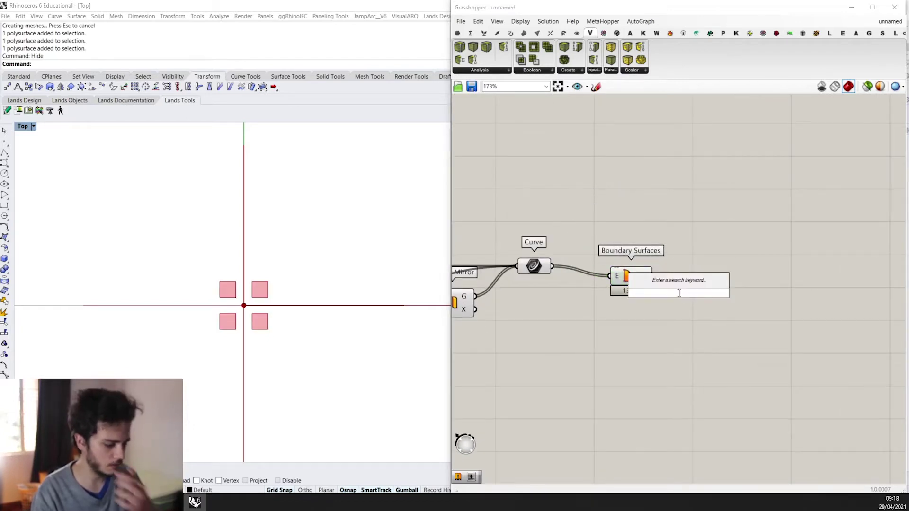
text(extrud)
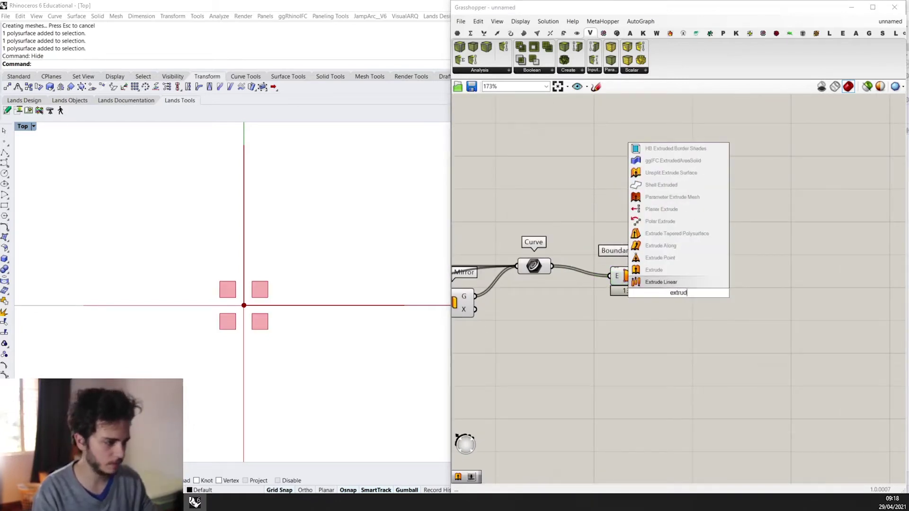
text(e)
key(Return)
scroll(675, 287, up, 3)
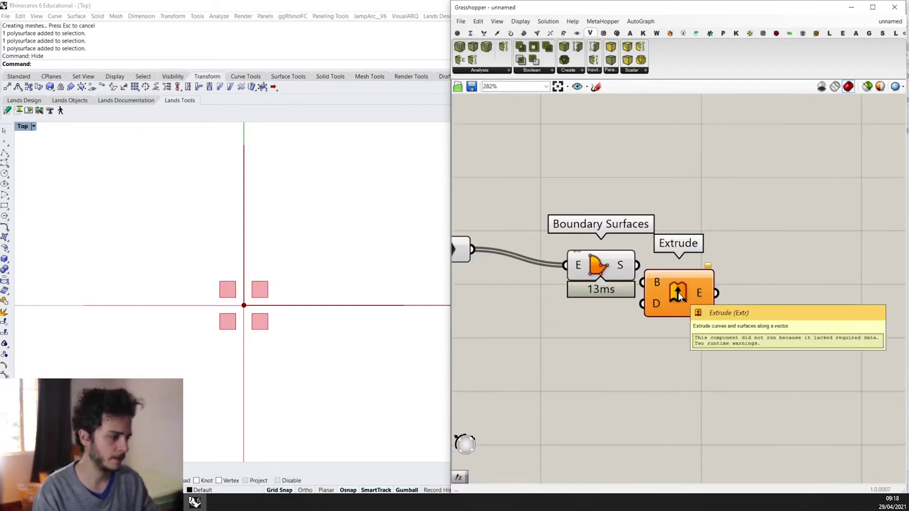
Step: Add a number slider set to 3 and feed it through a Unit Z component into Extrude's D input
double_click(624, 373)
text(3)
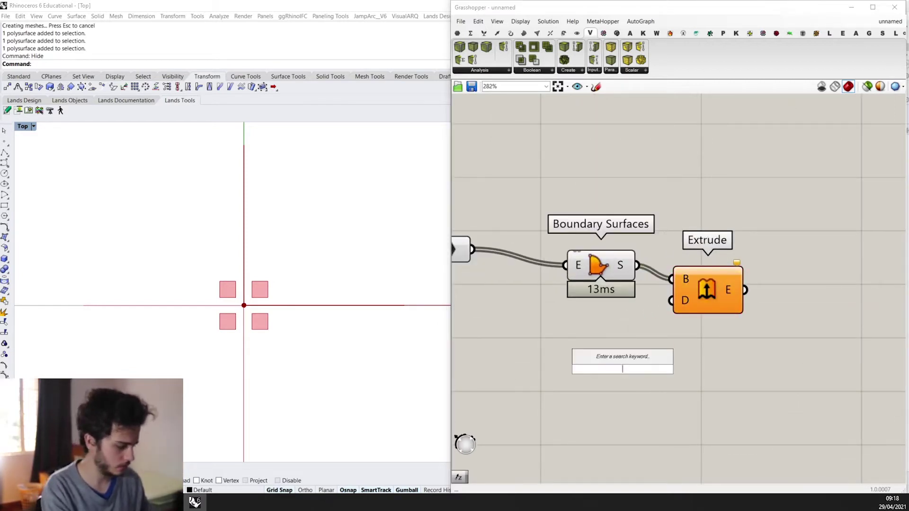
key(Return)
mouse_move(629, 367)
mouse_down()
mouse_move(526, 388)
mouse_move(633, 385)
mouse_up()
click(555, 374)
double_click(558, 360)
text(unit z)
key(Return)
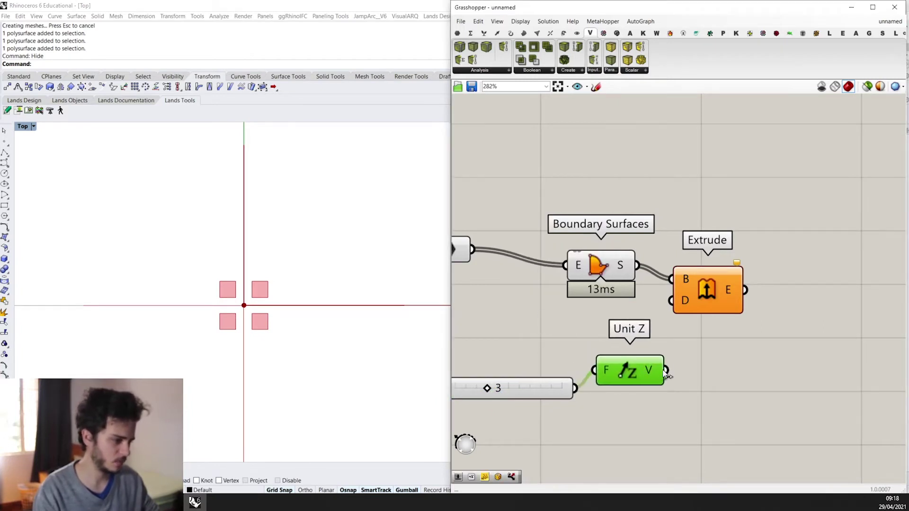
drag(685, 310, 683, 308)
Step: Maximize the Perspective view and inspect the extruded quadruple beam
double_click(19, 131)
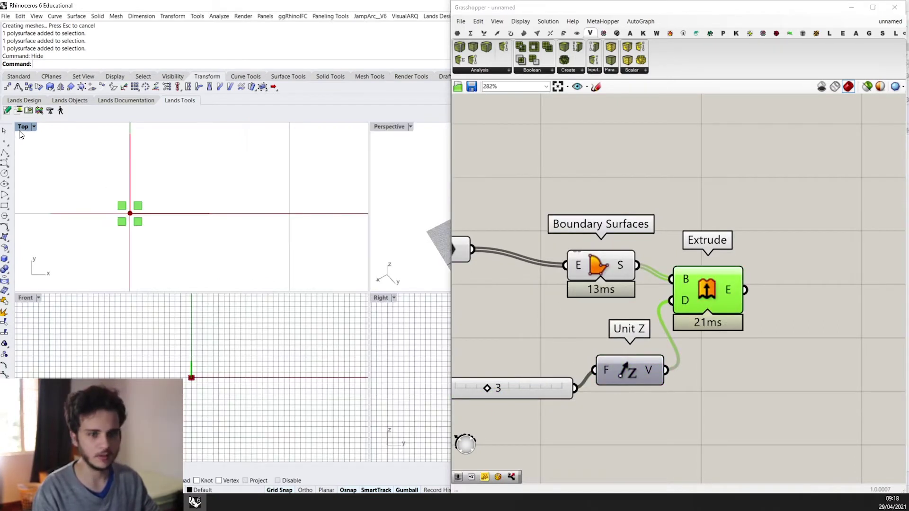
double_click(383, 126)
scroll(284, 374, up, 5)
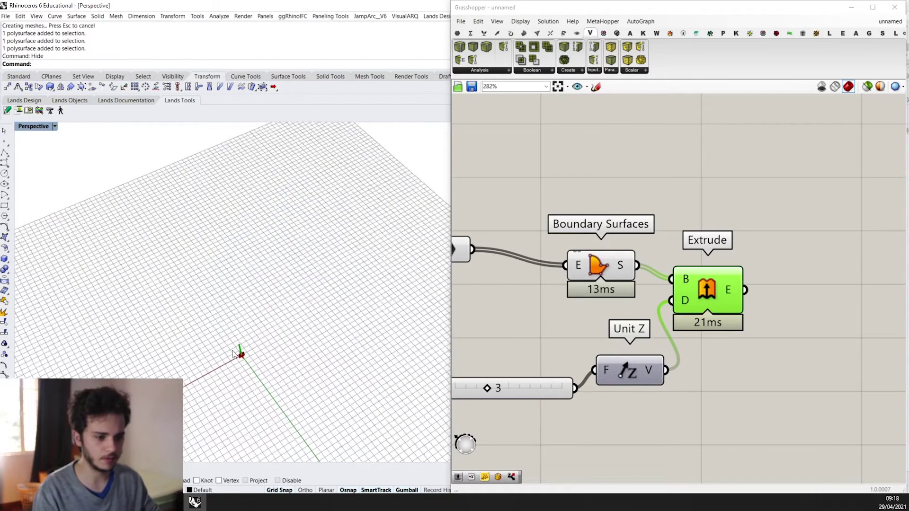
middle_click(284, 384)
click(296, 381)
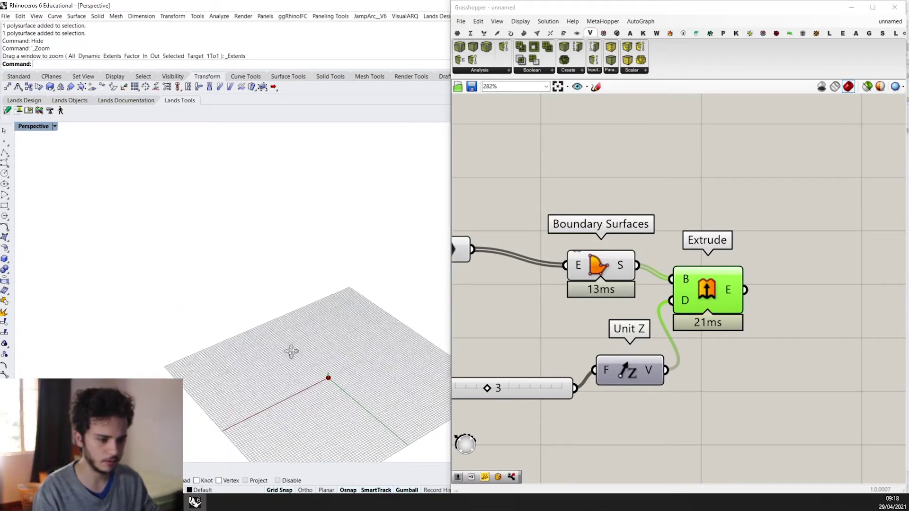
scroll(330, 395, down, 6)
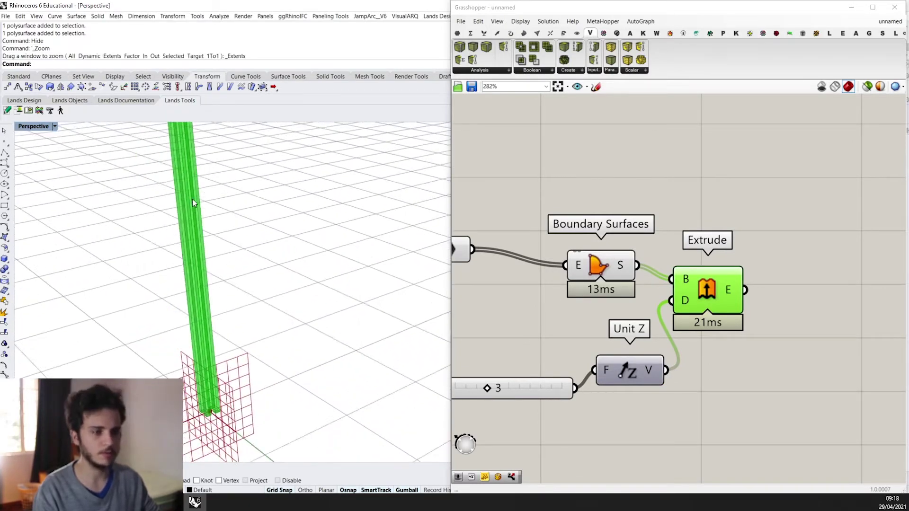
Step: Add a Define Block component and connect Extrude's E output to its G input
scroll(610, 312, down, 3)
right_drag(680, 338, 649, 324)
double_click(648, 324)
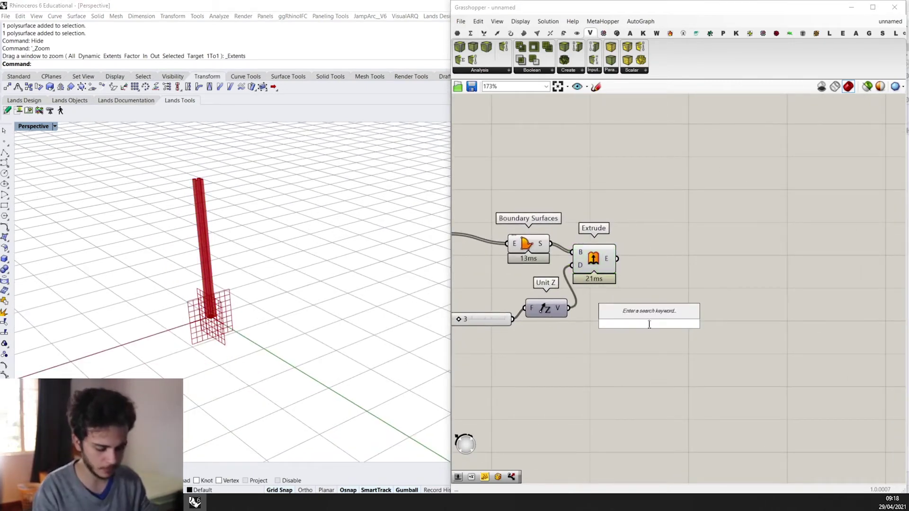
text(define blo)
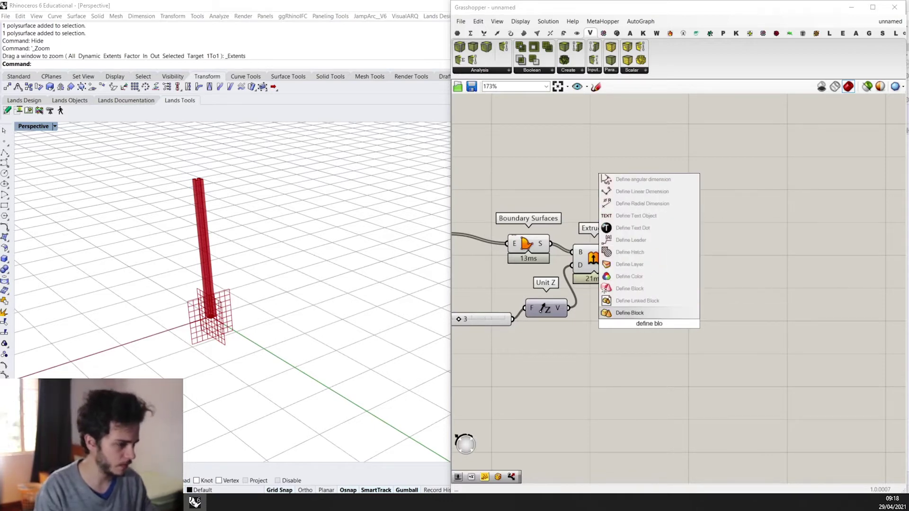
key(Return)
drag(648, 323, 717, 262)
click(622, 270)
scroll(751, 268, up, 2)
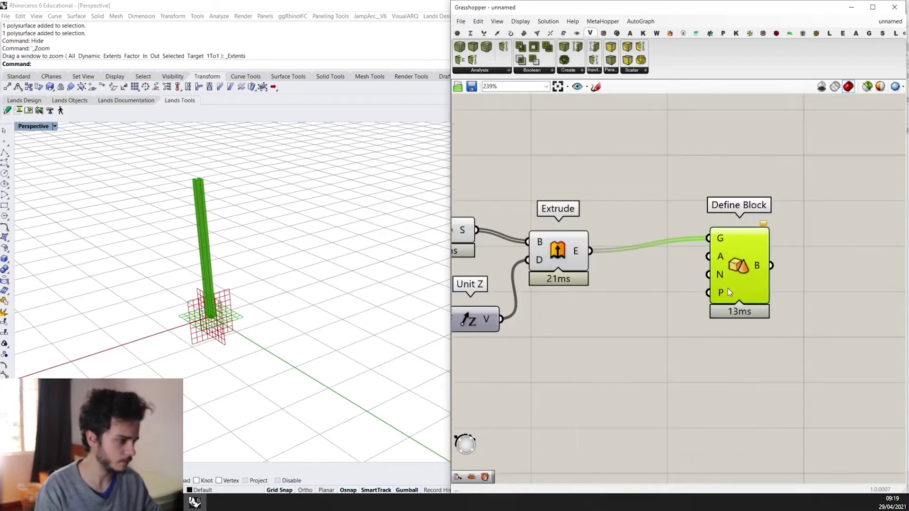
Step: Add an XY Plane component and connect its P output to Define Block's P input
scroll(314, 310, up, 5)
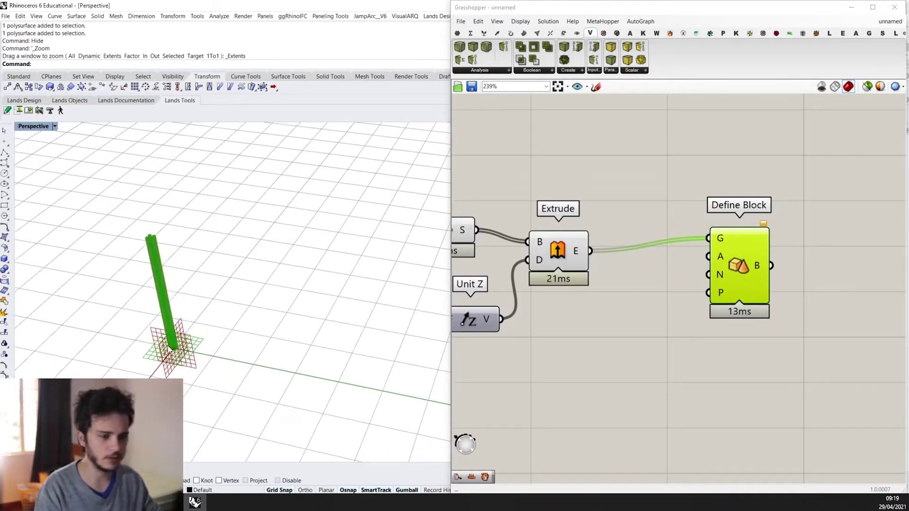
double_click(637, 407)
text(xy plane)
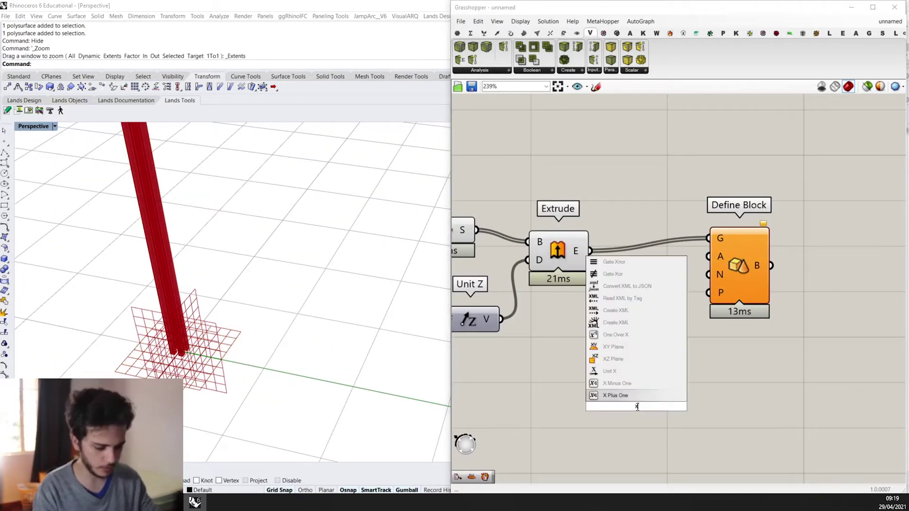
key(Return)
drag(644, 412, 614, 409)
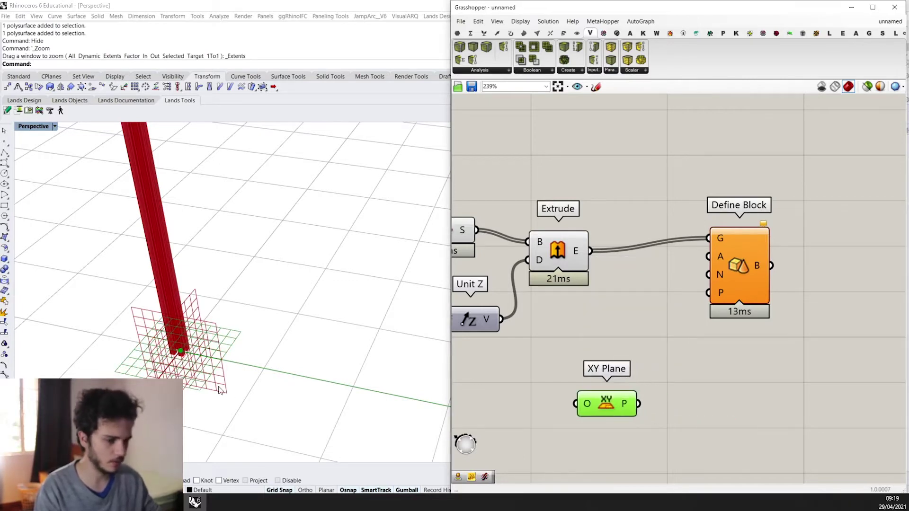
scroll(647, 387, up, 1)
drag(746, 261, 766, 261)
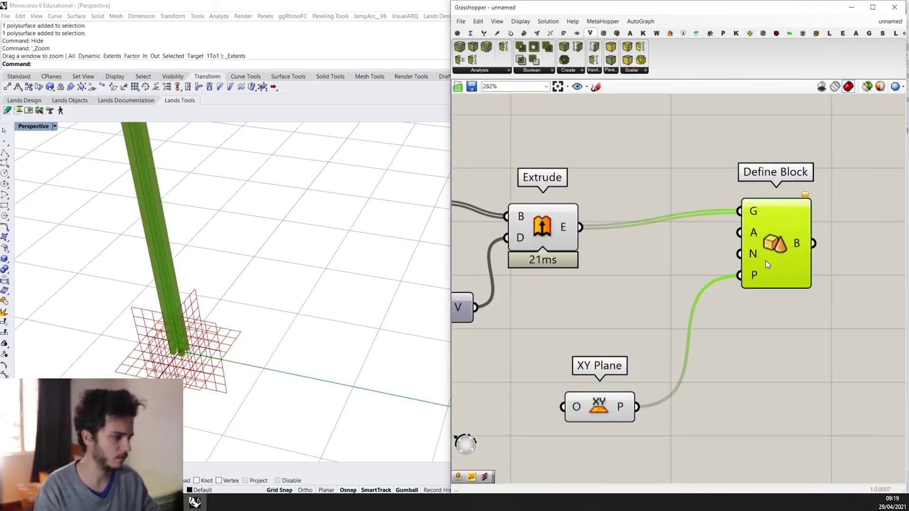
Step: Add a panel reading Pilar01 and connect it to Define Block's N input as the block name
scroll(753, 236, down, 2)
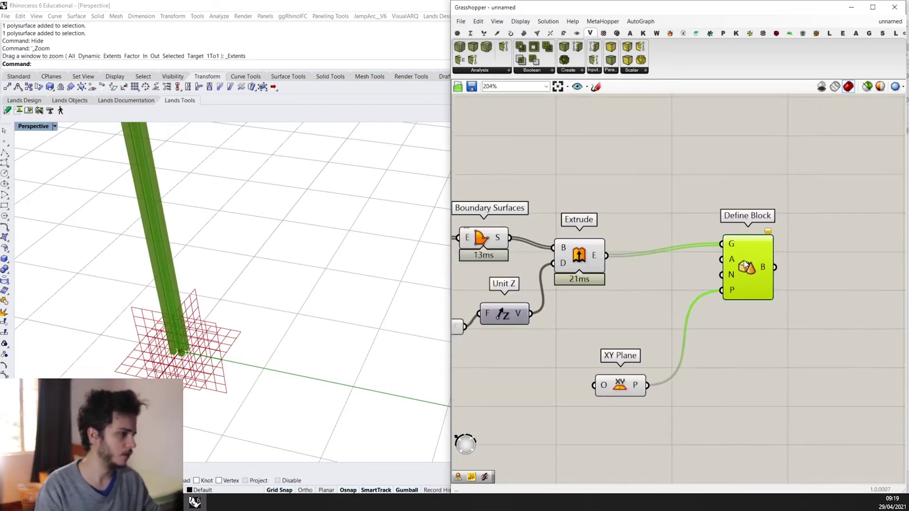
scroll(705, 396, down, 1)
double_click(690, 421)
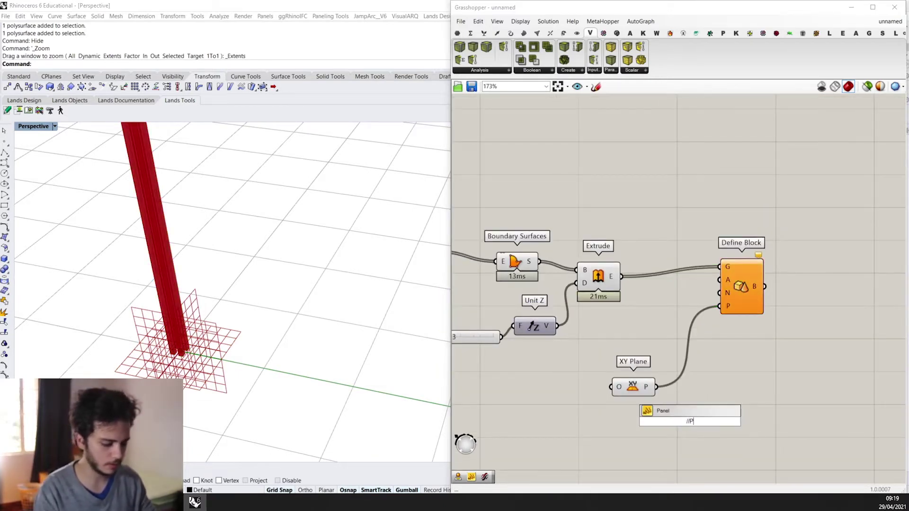
key(Return)
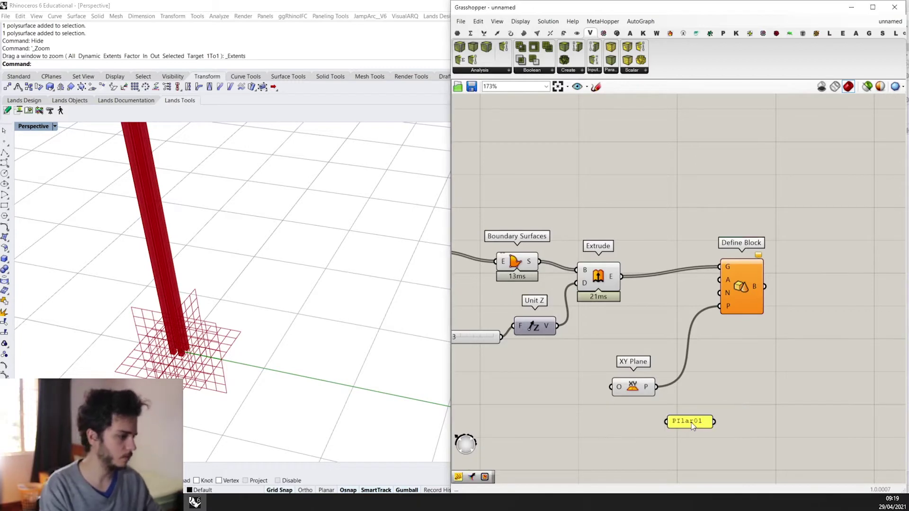
scroll(683, 323, up, 5)
double_click(665, 325)
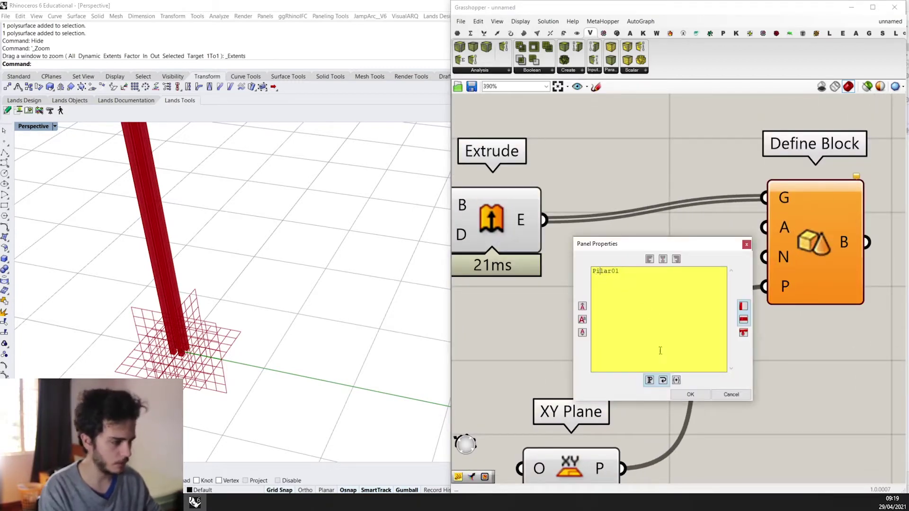
click(688, 395)
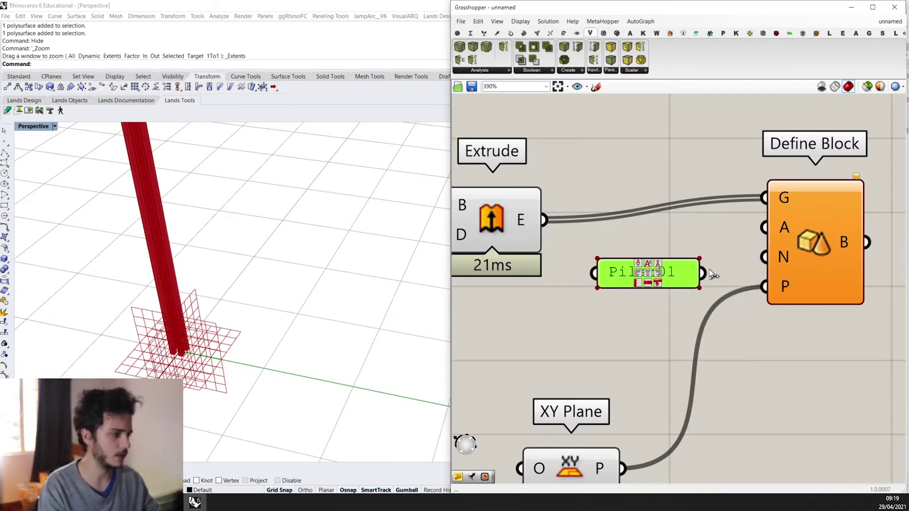
scroll(762, 295, down, 5)
Step: Add a Bake Objects component and connect Define Block's B output to its G input
double_click(757, 297)
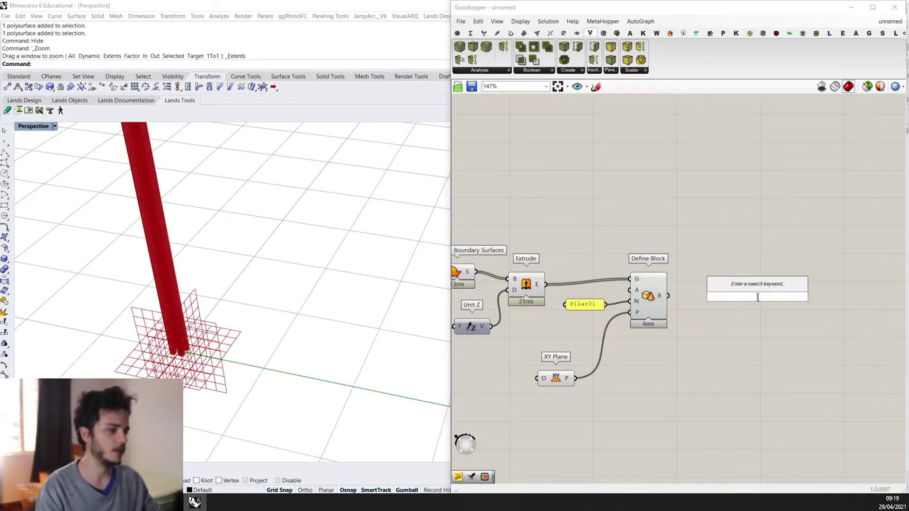
text(bake)
key(Return)
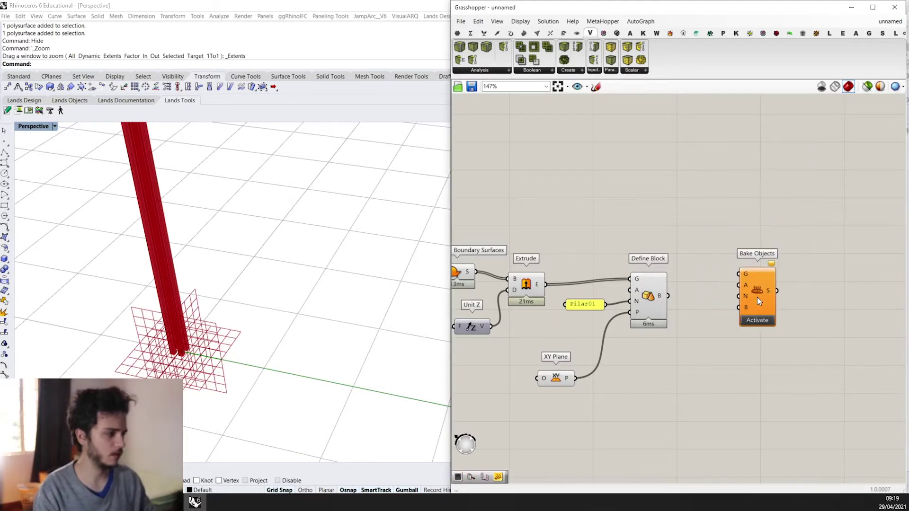
drag(757, 296, 725, 284)
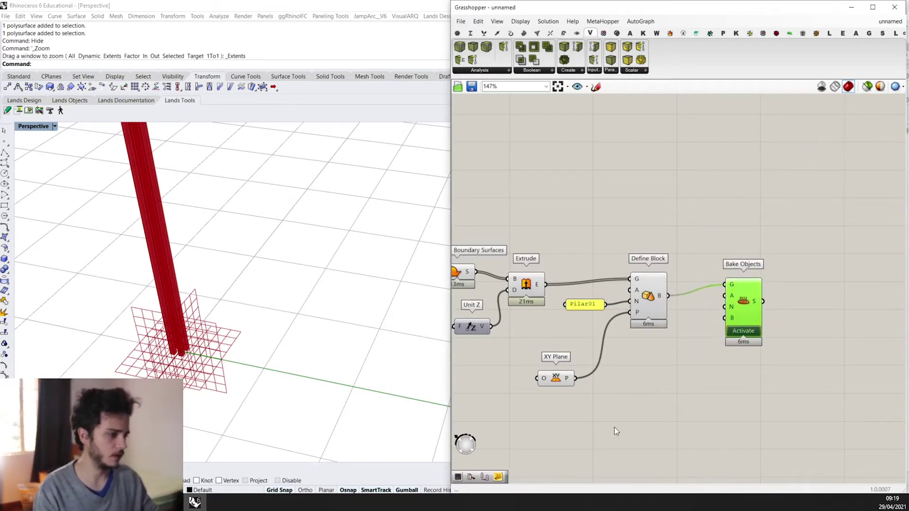
Step: Add a Button component and connect it to Bake Objects' B input
double_click(614, 427)
text(bu)
click(608, 404)
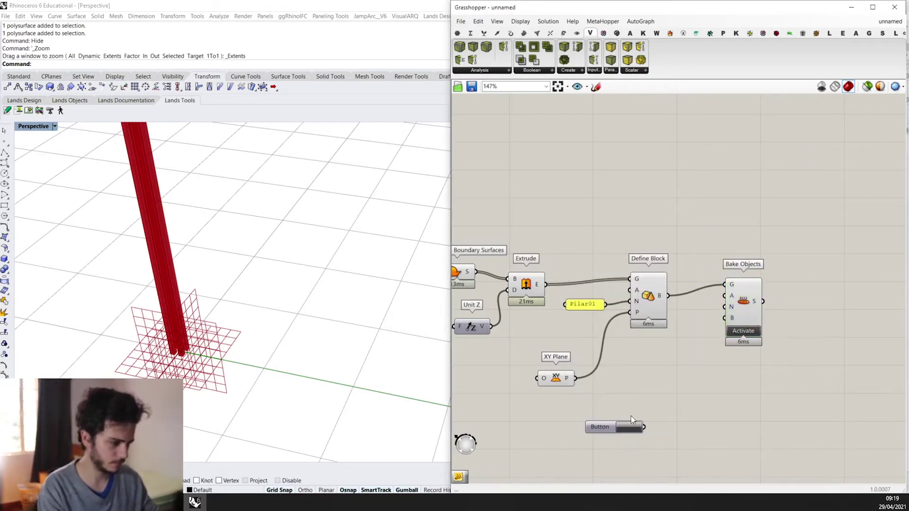
scroll(753, 303, down, 5)
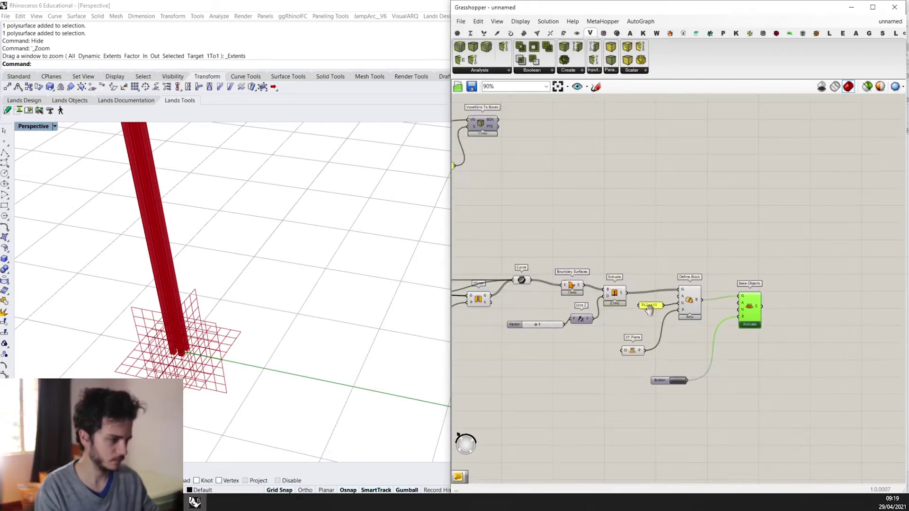
Step: Turn off the preview of all the pillar components leading up to Define Block
drag(747, 318, 461, 258)
middle_click(548, 262)
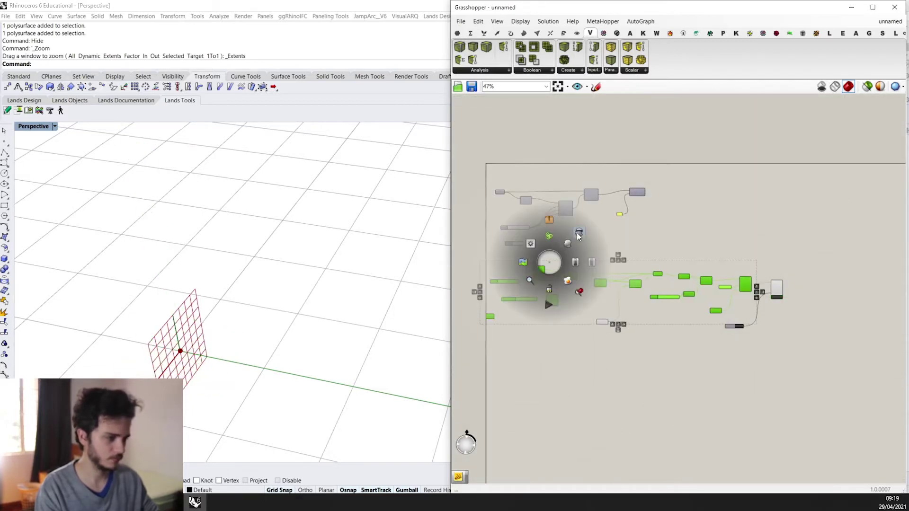
scroll(830, 292, up, 5)
click(663, 296)
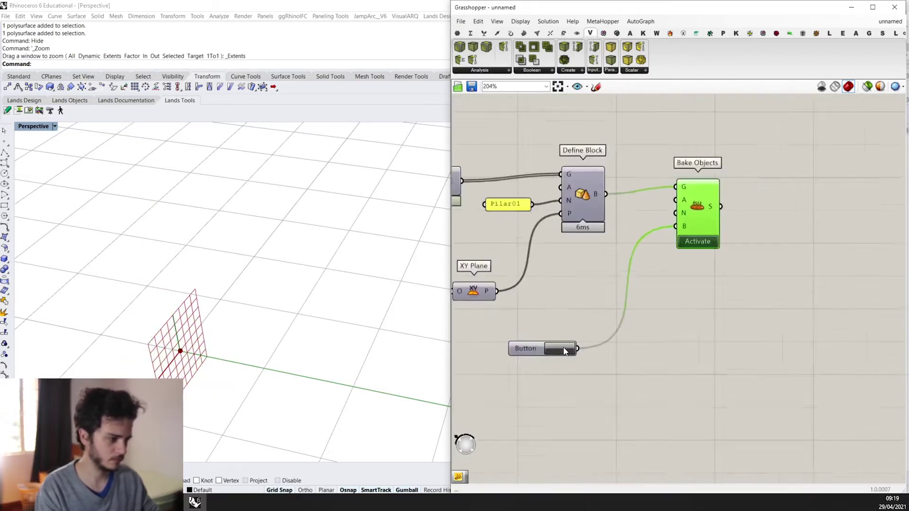
Step: Trigger the button feeding Bake Objects to bake the Pilar01 block into the Rhino model
scroll(533, 468, up, 2)
click(550, 397)
scroll(563, 340, down, 2)
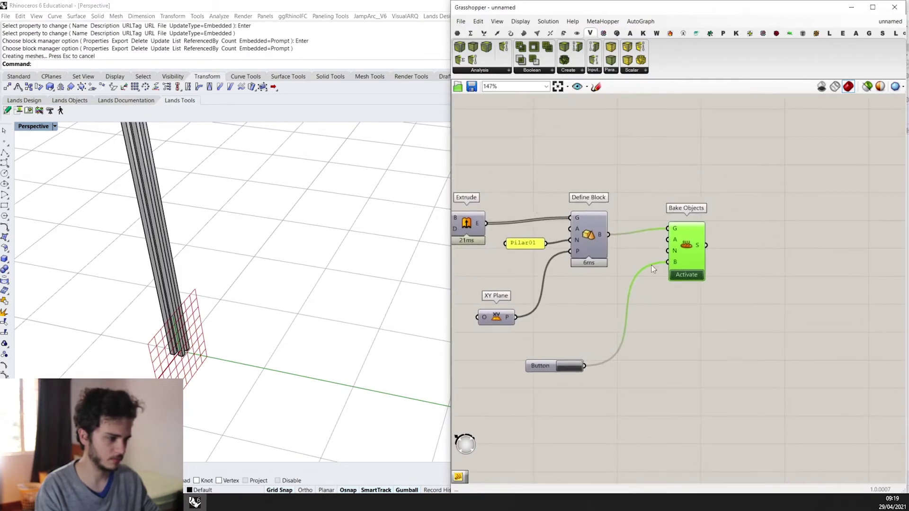
Step: Select the overlapping baked Pilar01 block instances in the Rhino viewport and delete them
scroll(254, 259, up, 1)
click(167, 246)
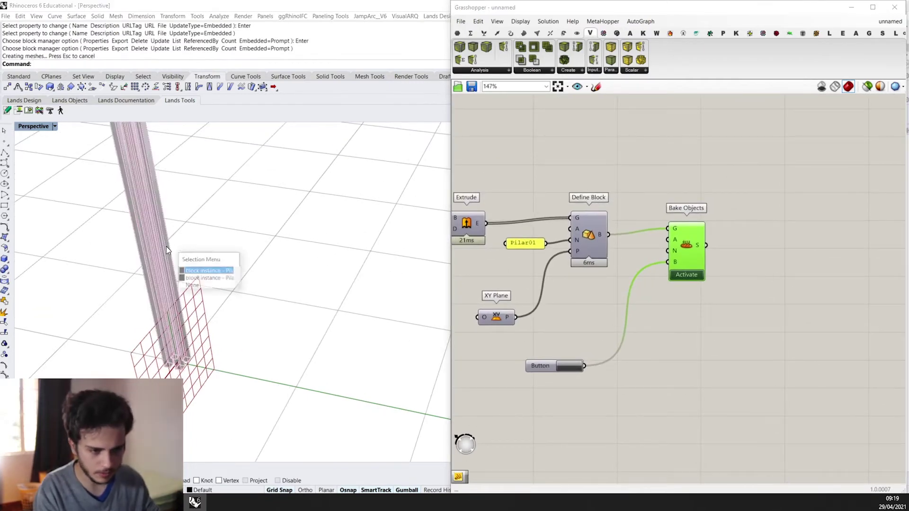
click(209, 273)
drag(248, 197, 93, 232)
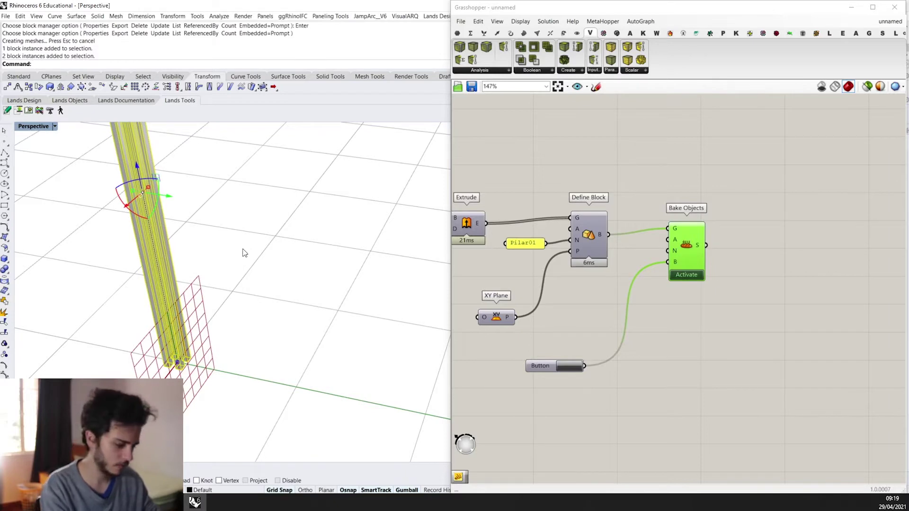
key(Delete)
scroll(242, 252, down, 2)
mouse_move(243, 253)
right_down()
mouse_move(263, 279)
mouse_move(234, 267)
right_up()
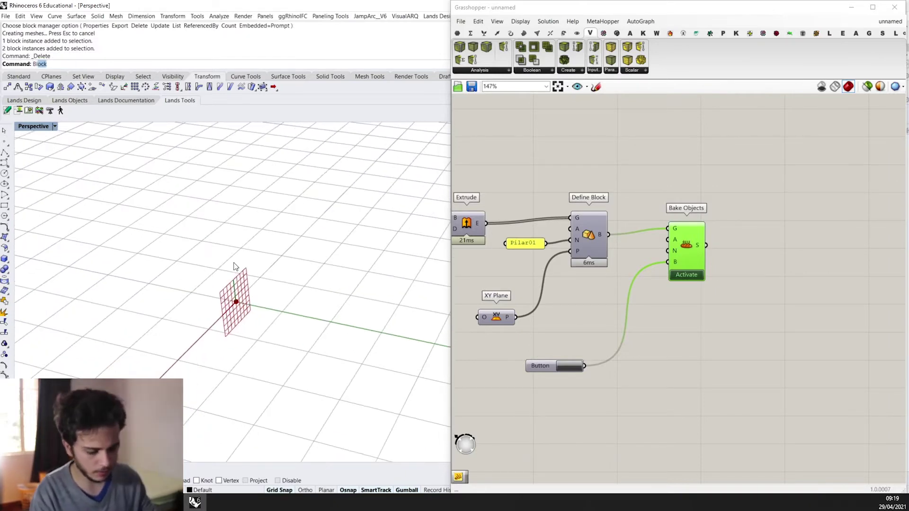
Step: Check the Pilar01 block definition and its preview in the Block Manager, and close the dialog
text(Blo)
key(Return)
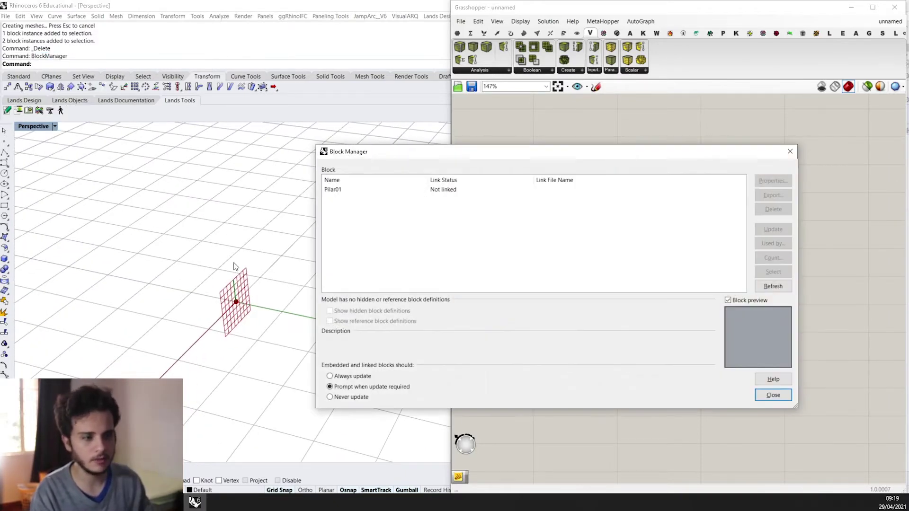
click(453, 188)
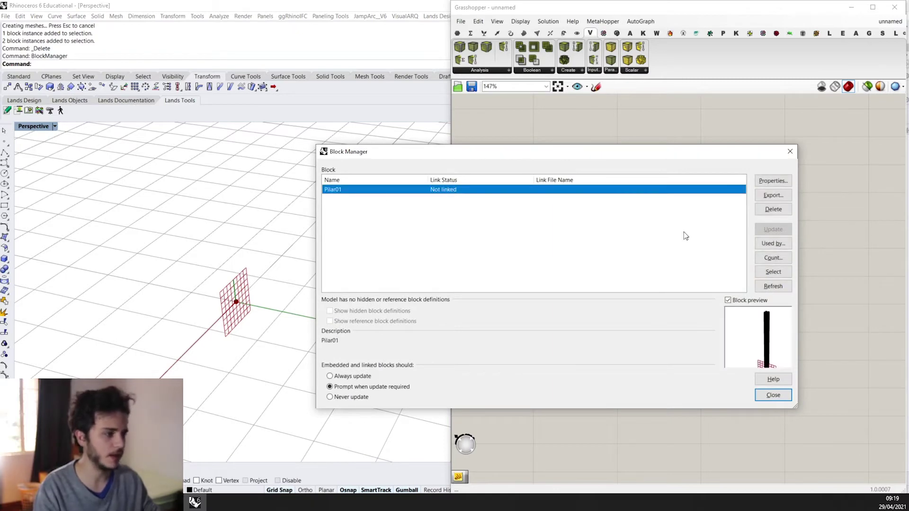
click(790, 151)
Step: Disable the whole group of pillar components, from the sliders through Define Block and Bake Objects
scroll(820, 357, down, 8)
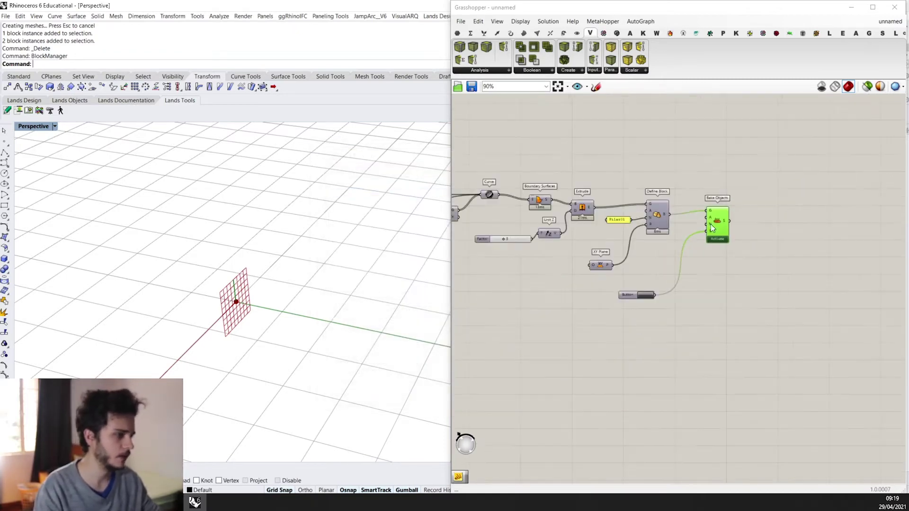
drag(841, 377, 610, 455)
scroll(601, 282, up, 1)
scroll(615, 272, down, 1)
scroll(612, 393, down, 3)
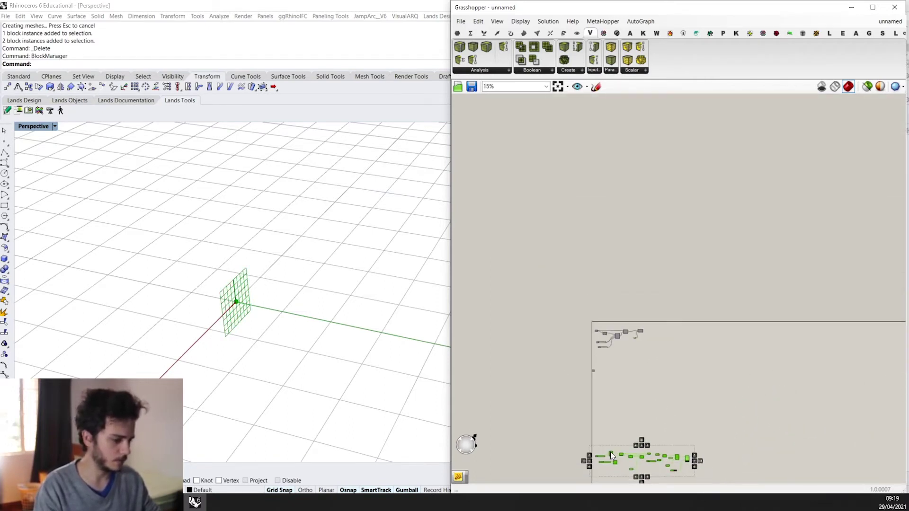
middle_click(610, 453)
click(650, 451)
Step: Turn off the preview of every component in the disabled pillar definition
scroll(682, 420, up, 5)
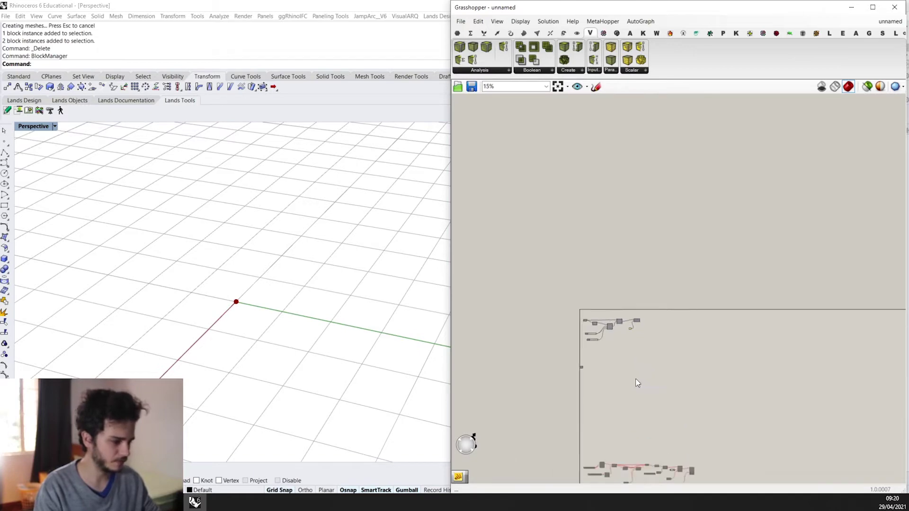
scroll(575, 446, up, 5)
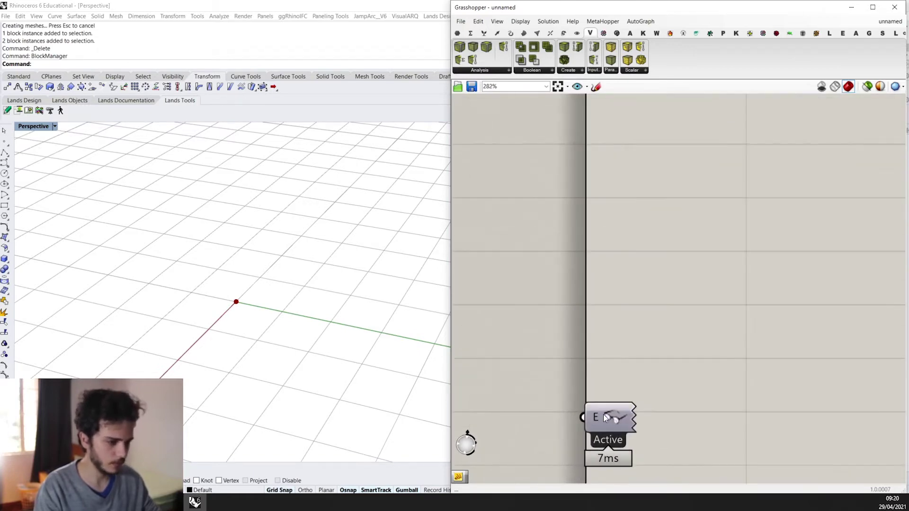
scroll(265, 288, down, 3)
scroll(514, 284, down, 7)
right_drag(547, 285, 556, 185)
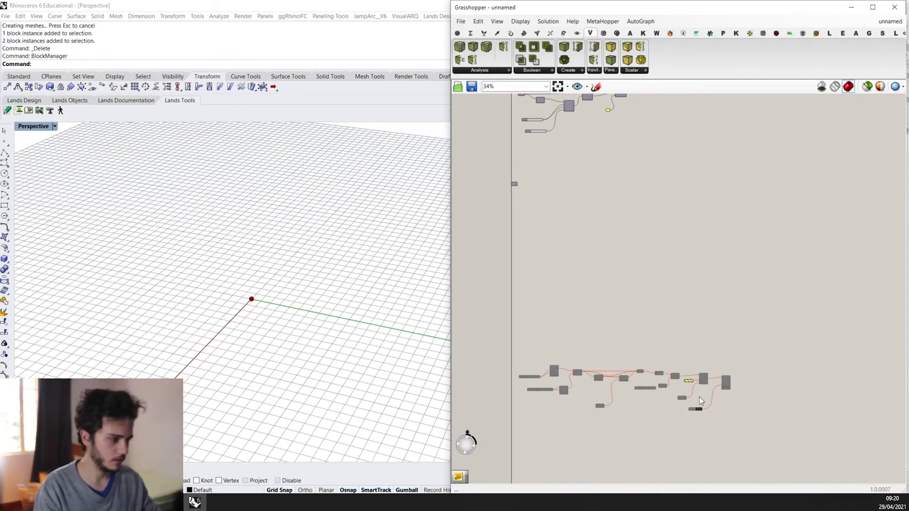
drag(795, 460, 512, 340)
middle_click(579, 297)
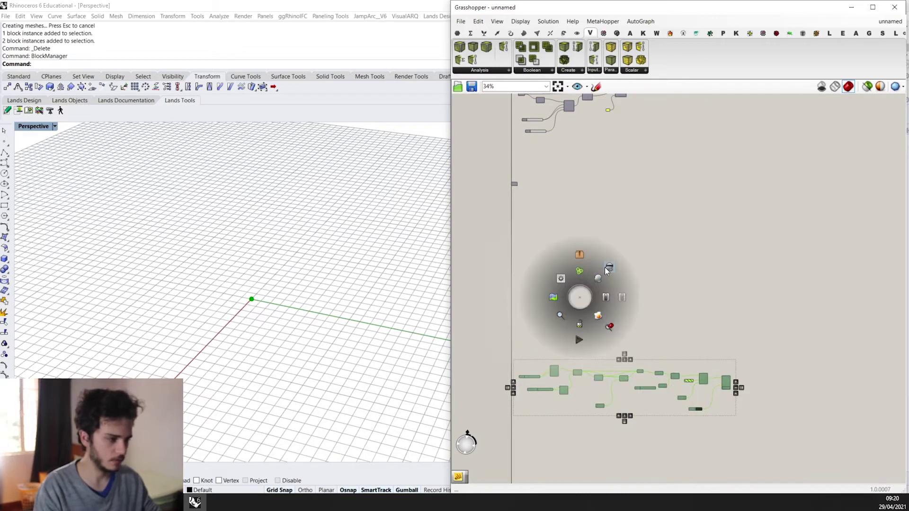
click(604, 270)
Step: Turn on the preview of VoxelGrid To Boxes and examine the voxel tower in the Rhino viewport
right_drag(633, 126, 594, 286)
scroll(571, 242, up, 4)
scroll(570, 241, up, 4)
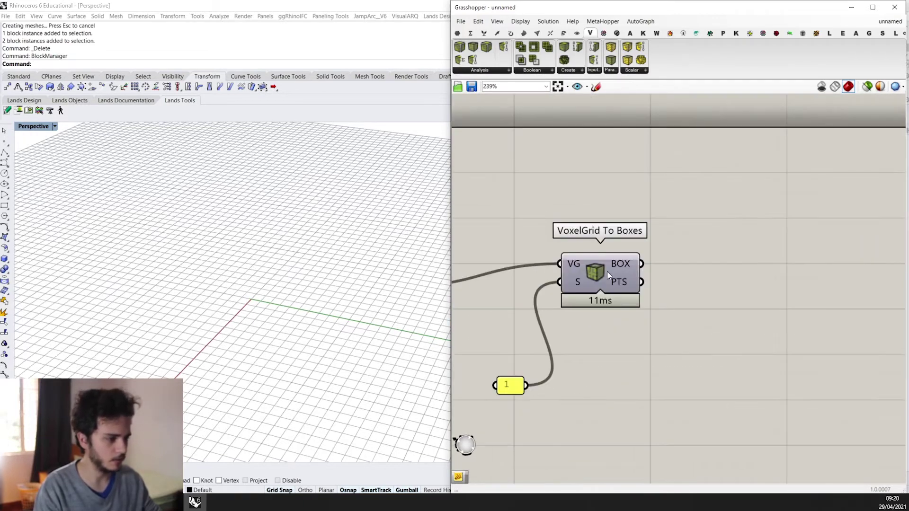
middle_click(606, 271)
click(624, 252)
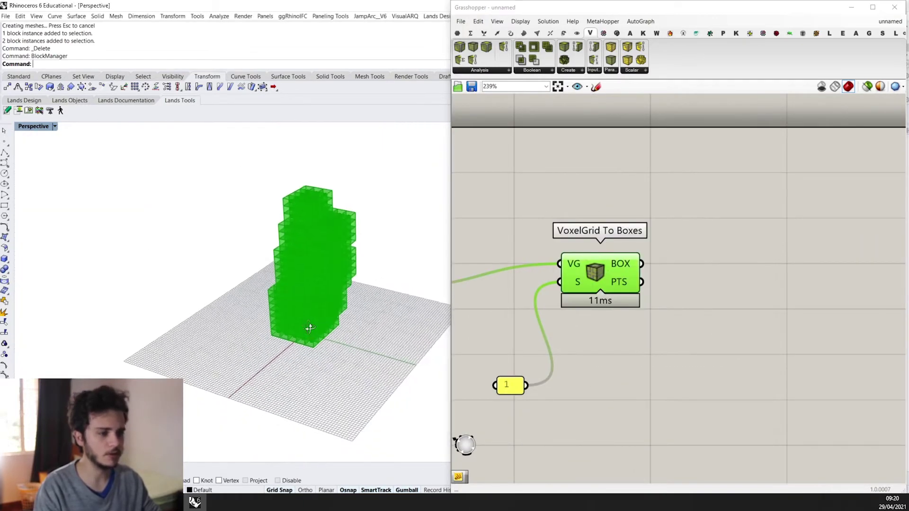
scroll(300, 312, down, 5)
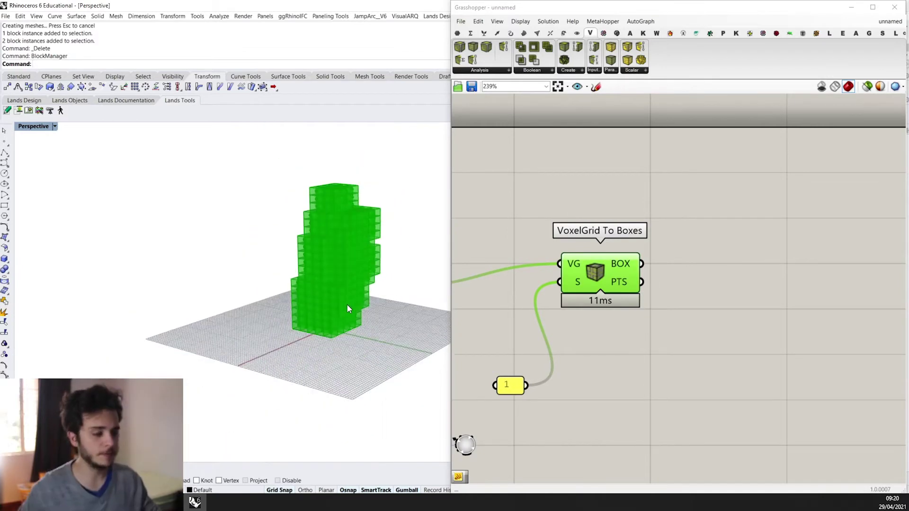
scroll(334, 214, up, 6)
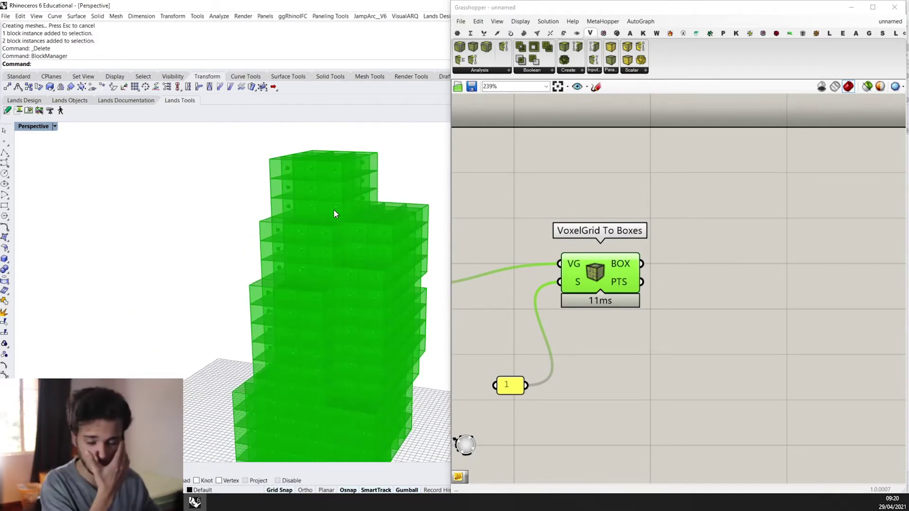
scroll(334, 214, up, 3)
scroll(172, 231, up, 2)
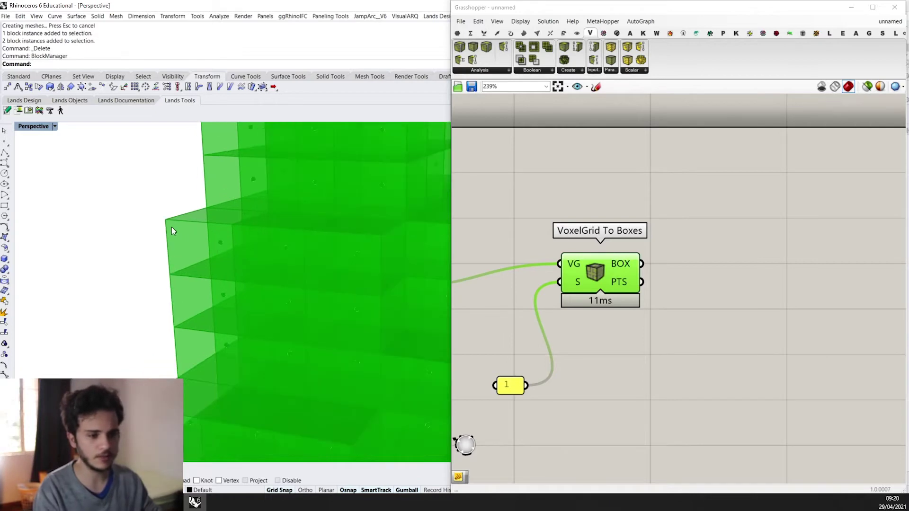
scroll(576, 287, down, 2)
Step: Add a Brep parameter beside VoxelGrid To Boxes and connect the BOX output to it
scroll(276, 279, down, 2)
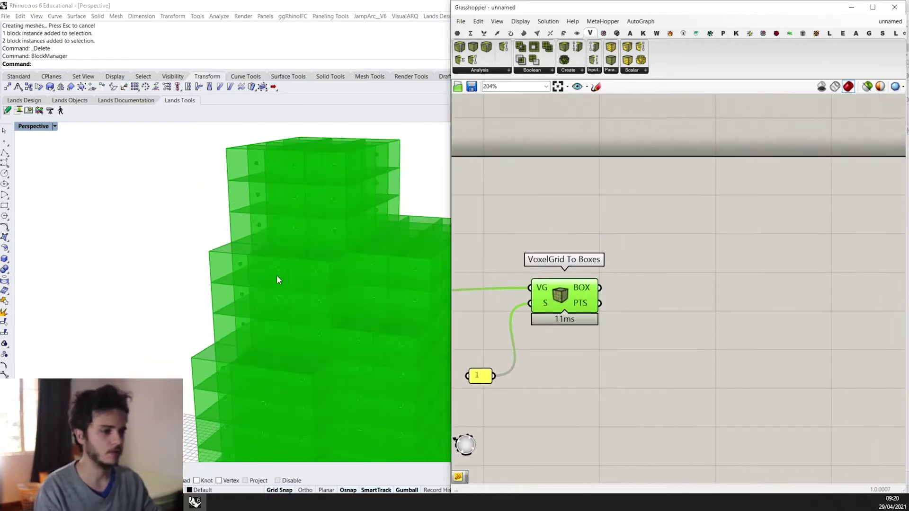
double_click(635, 253)
text(bre)
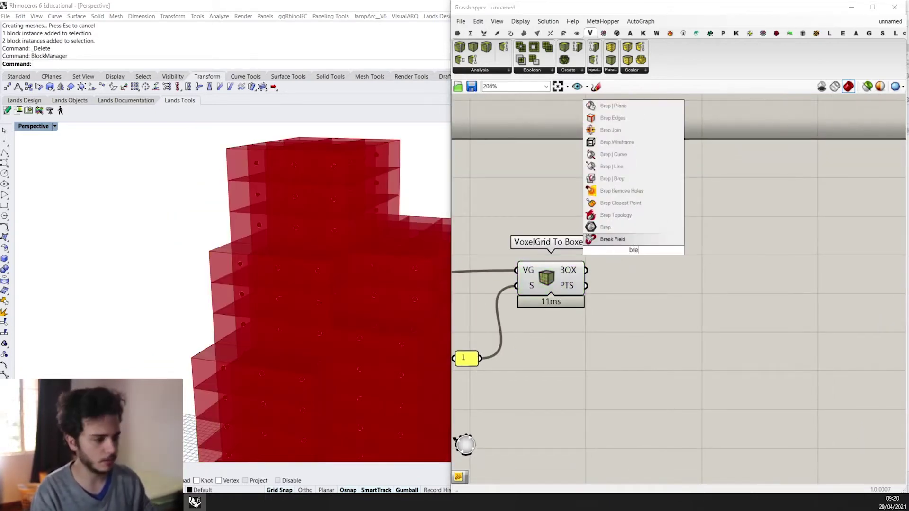
click(608, 227)
scroll(661, 230, up, 3)
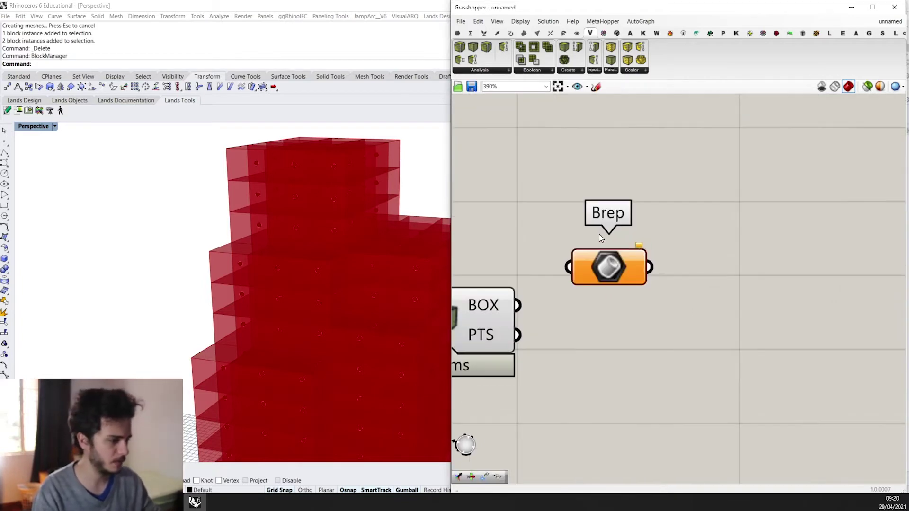
drag(566, 270, 517, 305)
drag(616, 268, 638, 307)
Step: Turn off the preview of all the voxel components upstream of the Brep parameter
scroll(638, 307, down, 3)
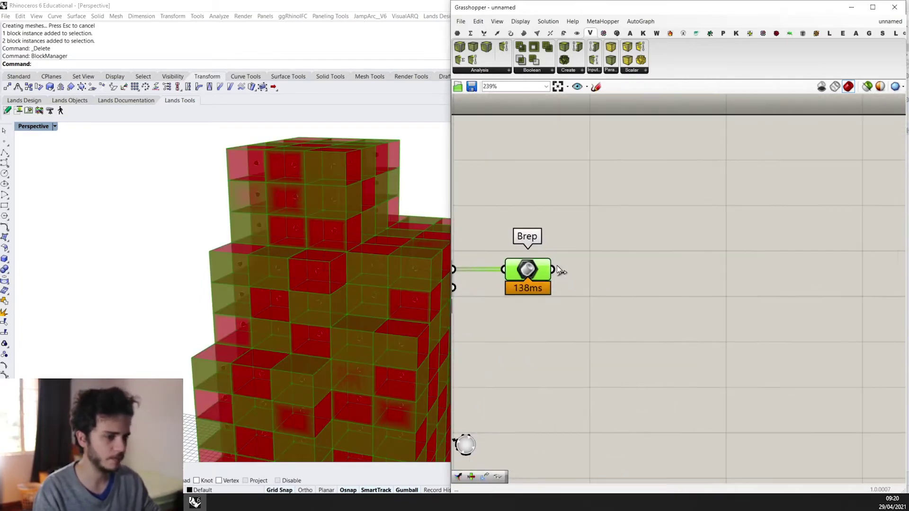
right_drag(564, 328, 762, 263)
scroll(762, 263, down, 5)
drag(744, 316, 500, 203)
middle_click(551, 199)
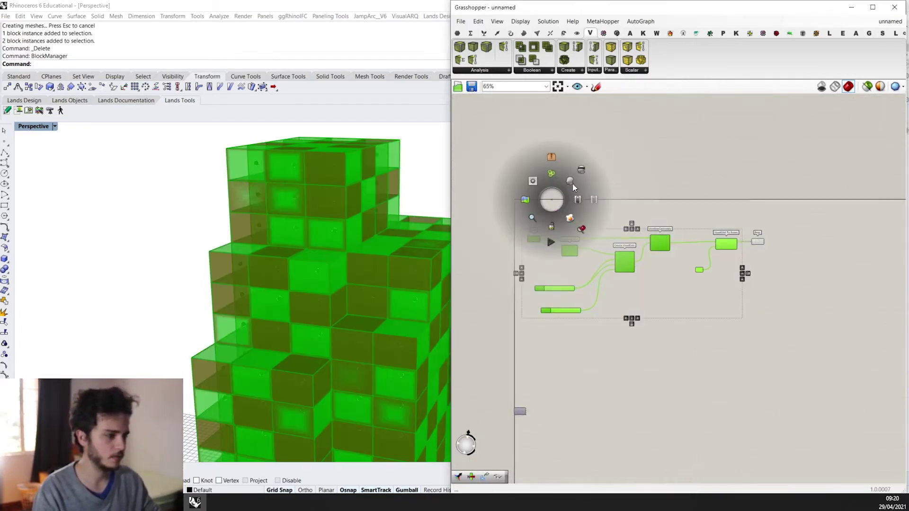
click(582, 169)
scroll(349, 219, down, 5)
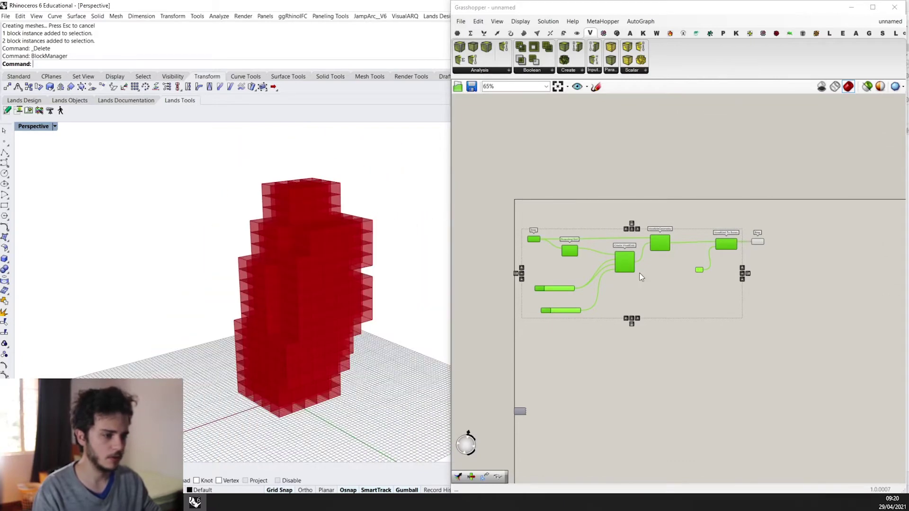
Step: Add a Deconstruct Brep component and connect the Brep parameter to its B input
scroll(691, 284, up, 2)
double_click(742, 300)
text(decons)
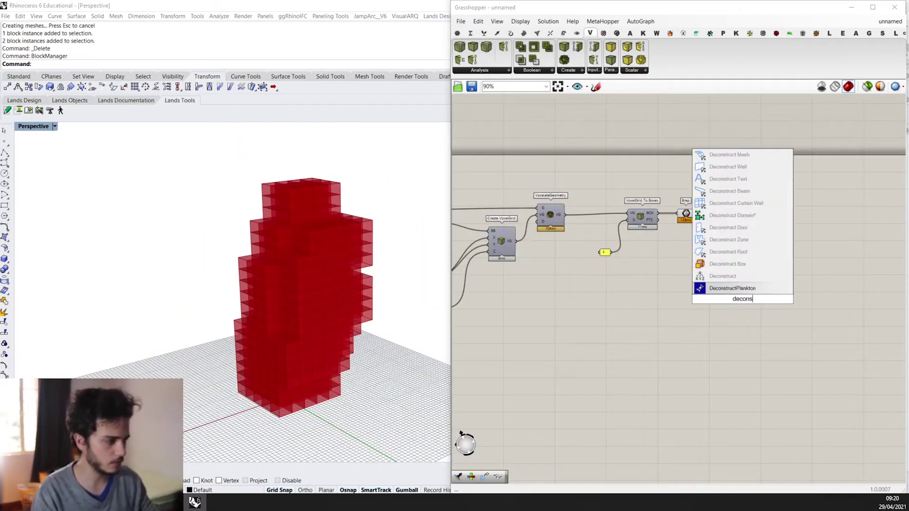
text(truct brep)
key(Return)
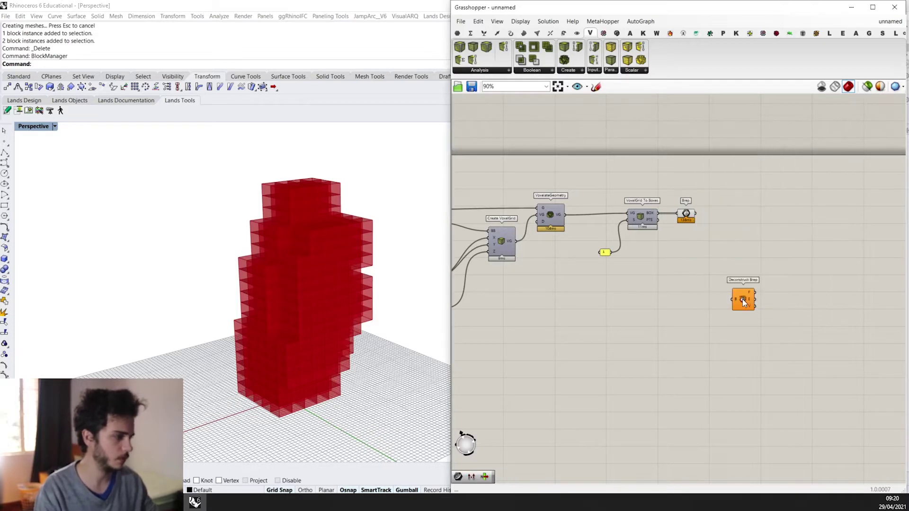
scroll(754, 300, up, 3)
drag(738, 299, 695, 196)
Step: Turn off the preview of the Brep parameter that feeds Deconstruct Brep
scroll(709, 168, up, 3)
scroll(645, 256, down, 4)
drag(649, 288, 564, 222)
middle_click(598, 199)
click(620, 180)
scroll(317, 199, up, 3)
scroll(541, 274, up, 4)
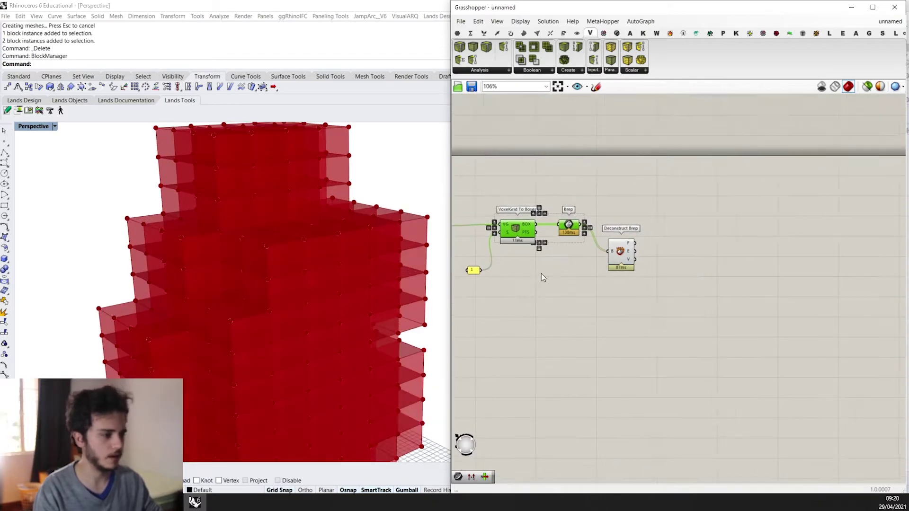
Step: Add a Curve parameter fed by Deconstruct Brep's E output, and turn off Deconstruct Brep's preview
right_click(704, 260)
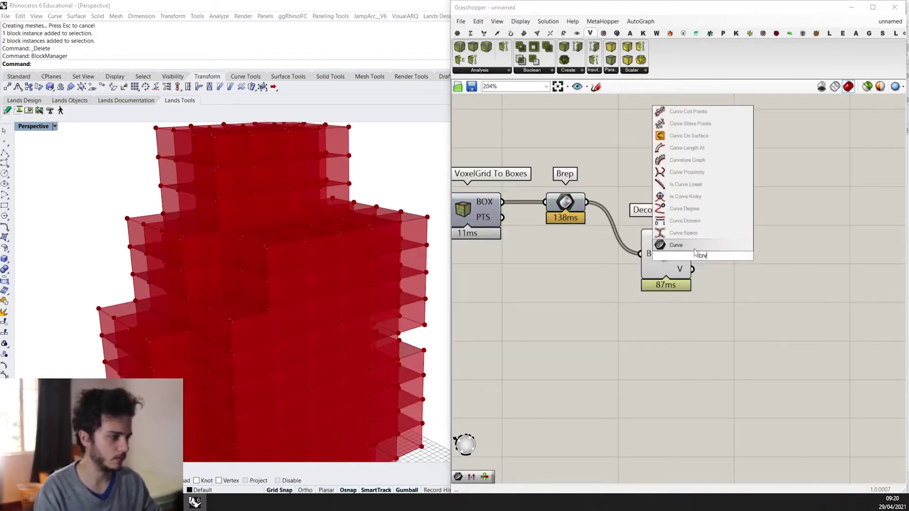
click(705, 244)
drag(713, 258, 678, 256)
click(673, 257)
middle_click(673, 257)
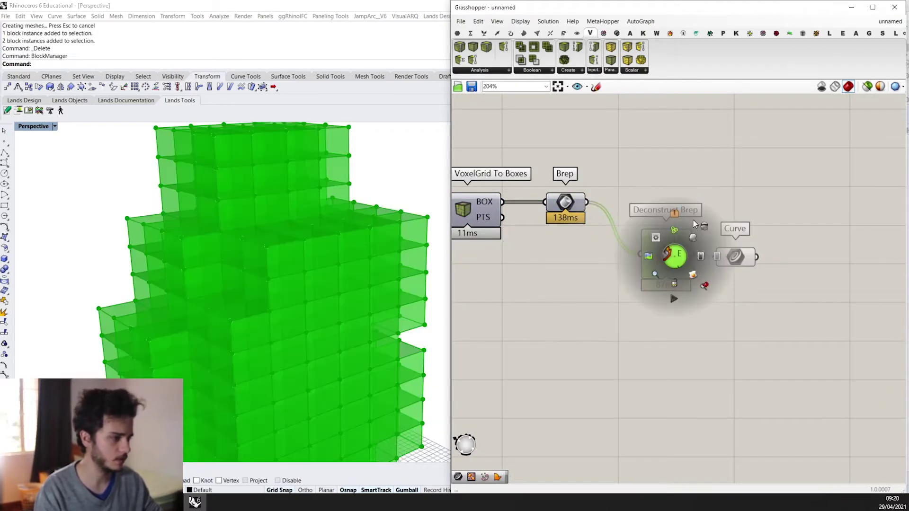
click(694, 232)
Step: Examine the voxel edge curves in the Rhino viewport from several angles, both overall and close up
right_drag(439, 241, 386, 277)
scroll(386, 276, down, 3)
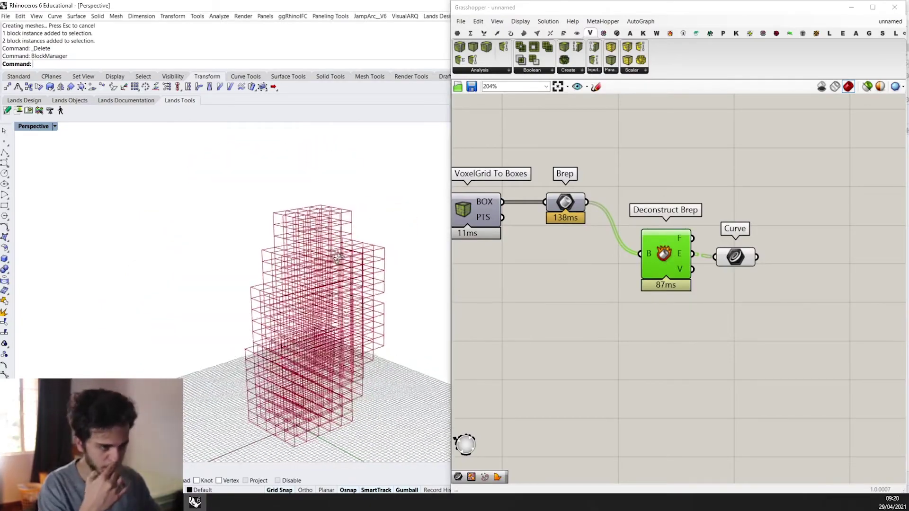
scroll(386, 278, up, 3)
scroll(386, 277, up, 10)
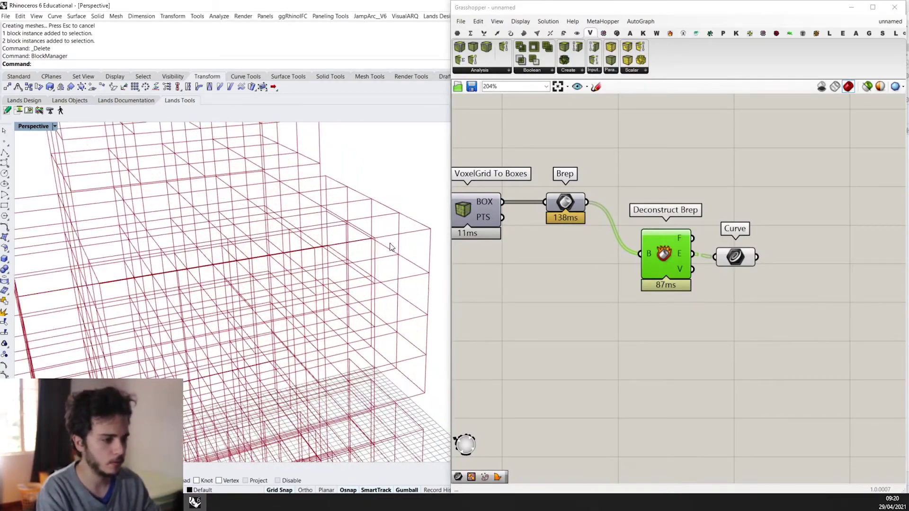
right_drag(731, 265, 665, 262)
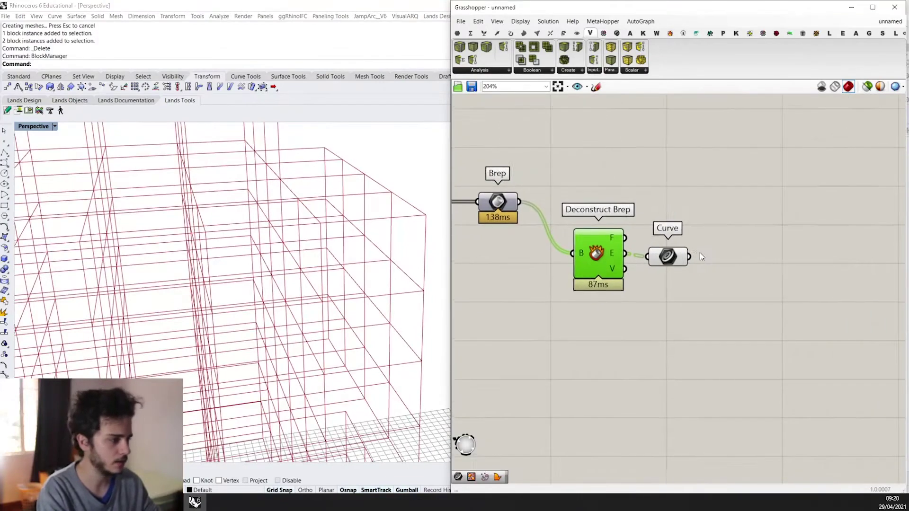
scroll(664, 258, up, 1)
scroll(190, 251, down, 4)
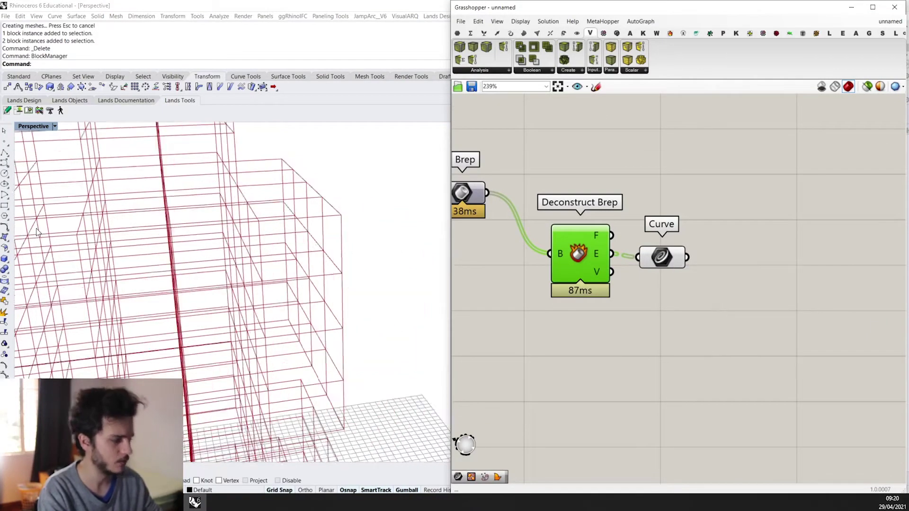
right_drag(189, 251, 213, 257)
scroll(213, 257, down, 5)
scroll(172, 294, up, 8)
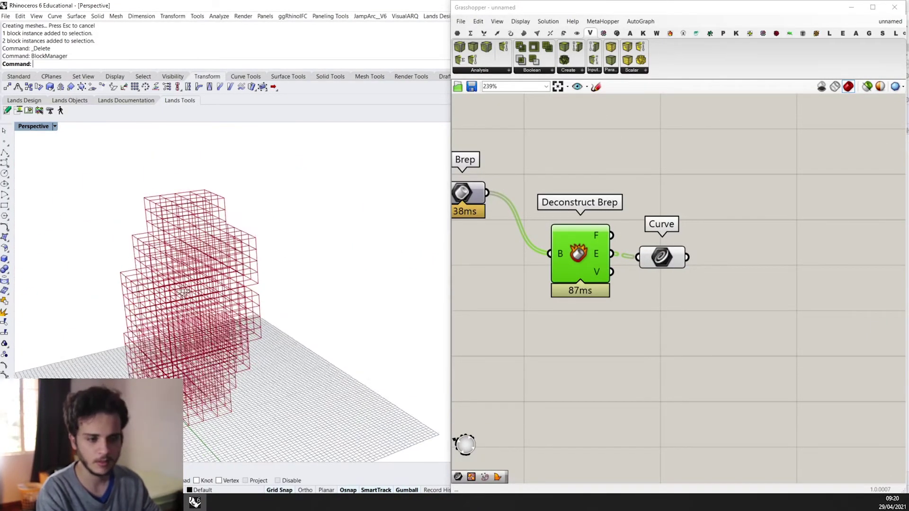
Step: Flatten the Curve parameter that receives Deconstruct Brep's E output
scroll(172, 294, down, 4)
right_drag(216, 166, 232, 188)
scroll(232, 188, up, 5)
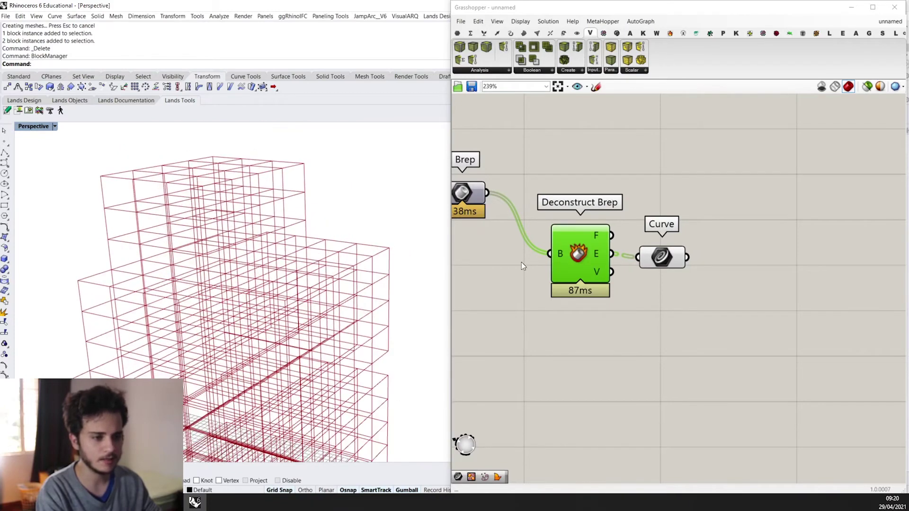
right_drag(653, 265, 580, 266)
scroll(579, 266, up, 1)
click(606, 254)
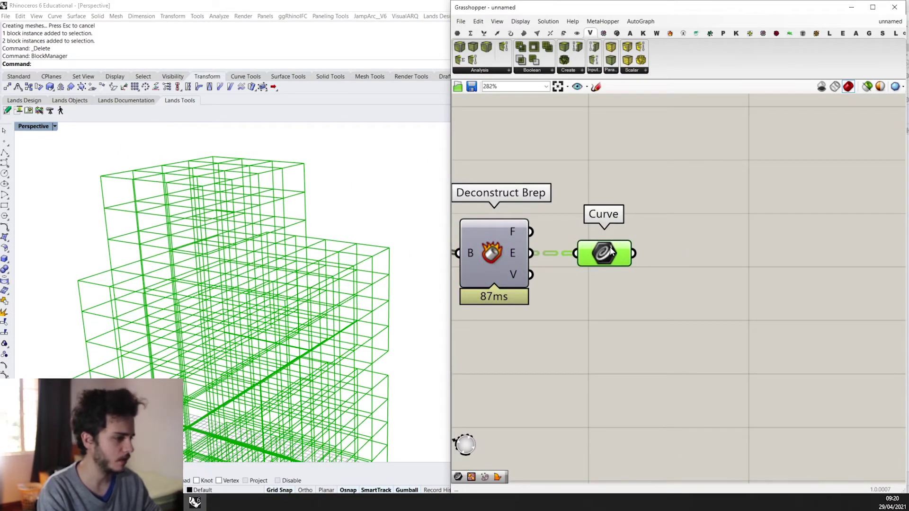
right_click(609, 250)
click(636, 327)
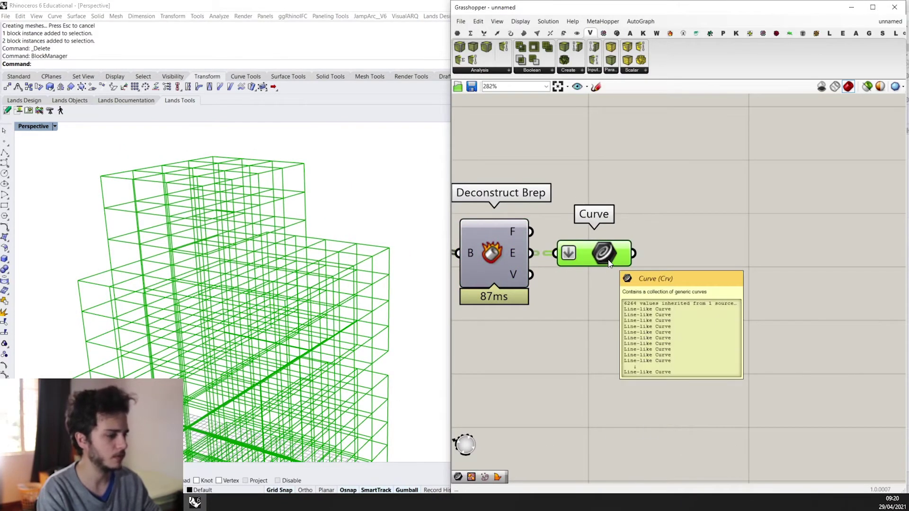
scroll(612, 262, down, 3)
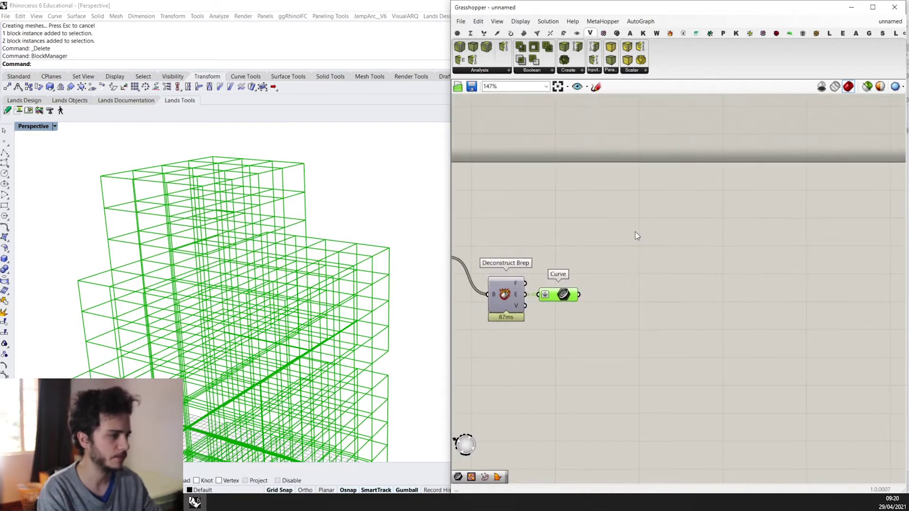
double_click(690, 267)
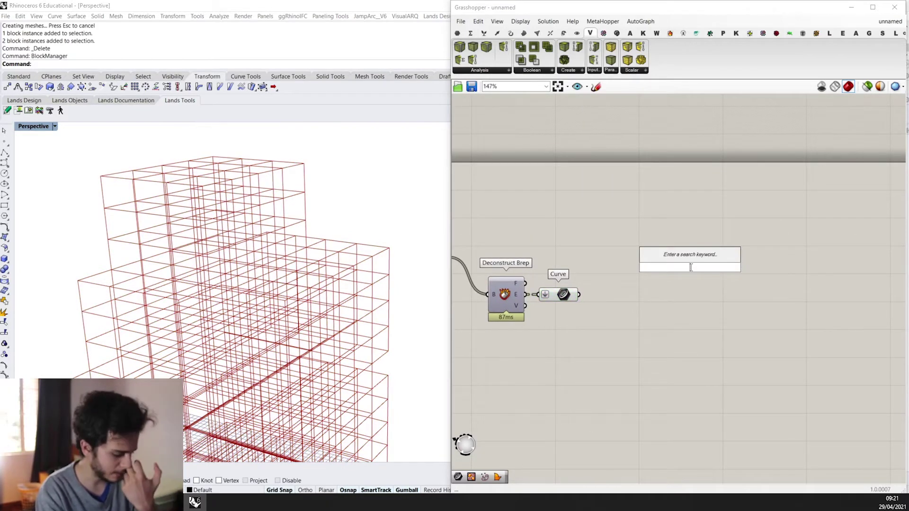
text(delete)
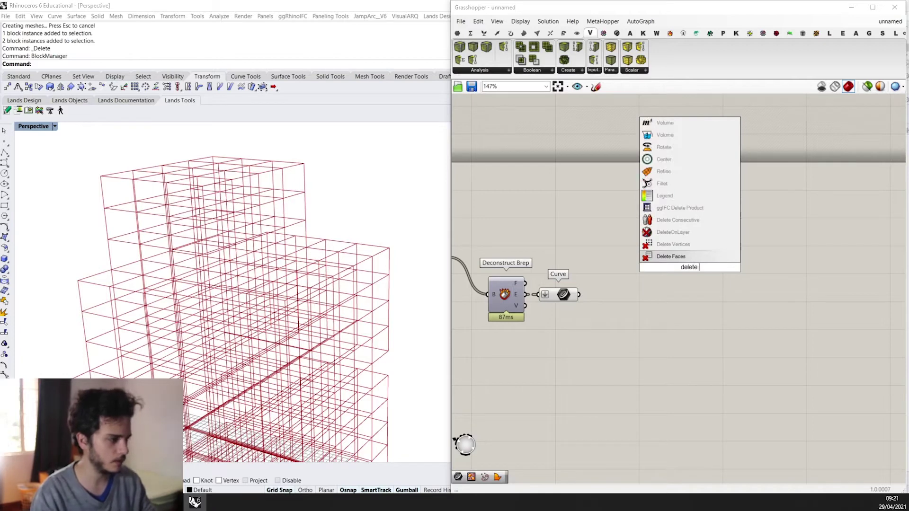
text( duplica)
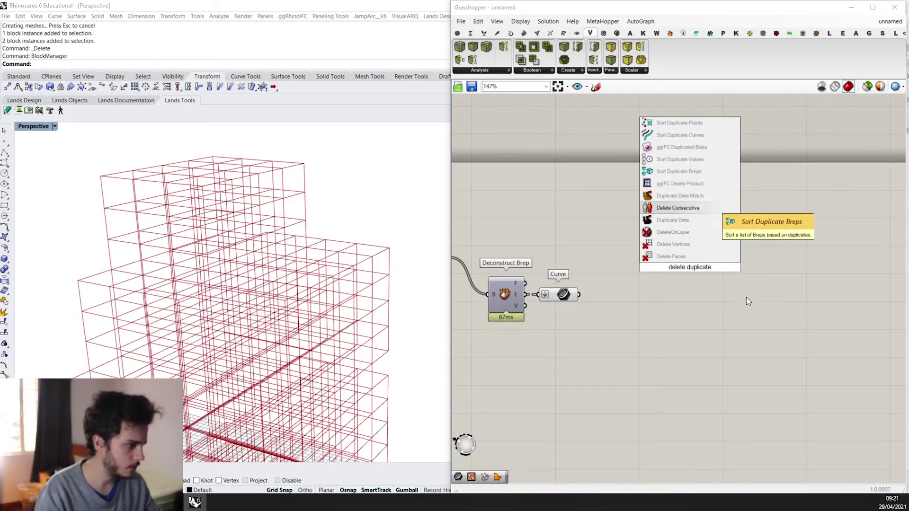
text(te)
key(BackSpace)
key(BackSpace)
key(BackSpace)
key(BackSpace)
key(BackSpace)
key(BackSpace)
key(BackSpace)
key(BackSpace)
key(BackSpace)
key(BackSpace)
key(BackSpace)
key(BackSpace)
key(BackSpace)
key(BackSpace)
key(BackSpace)
key(BackSpace)
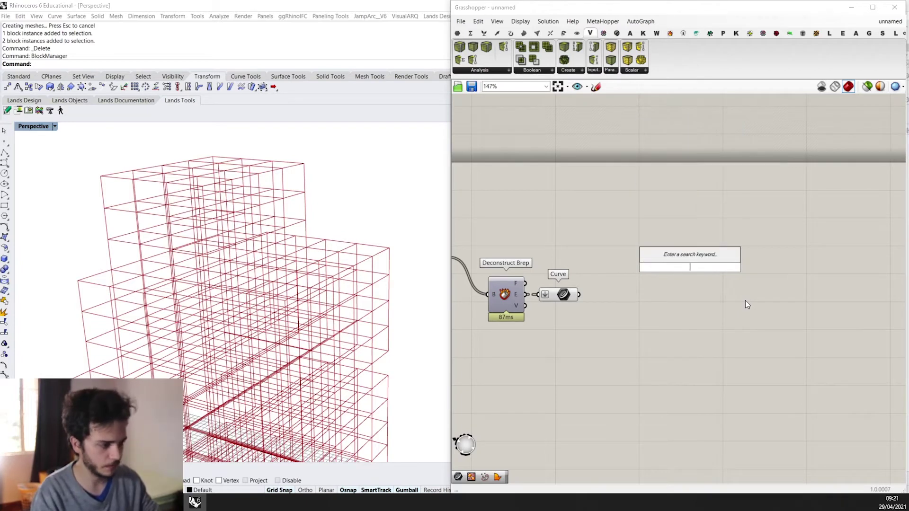
text(line)
text(plu)
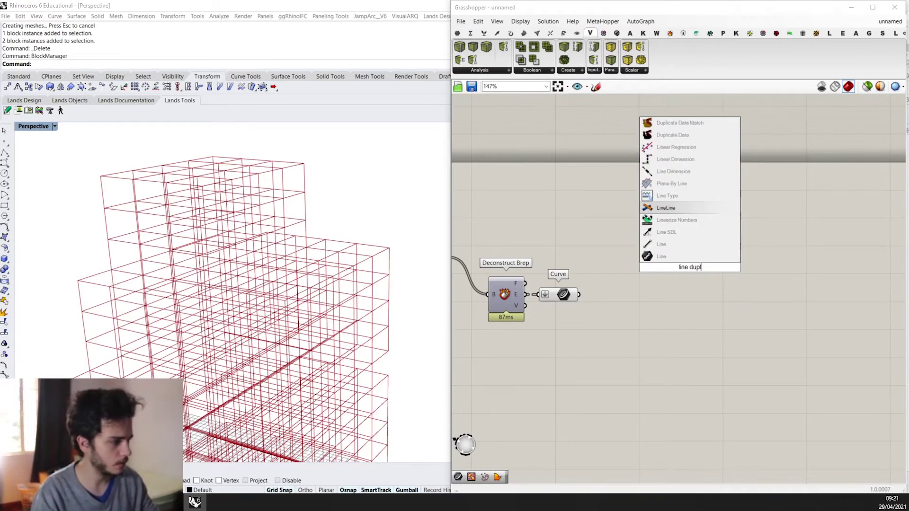
key(BackSpace)
key(BackSpace)
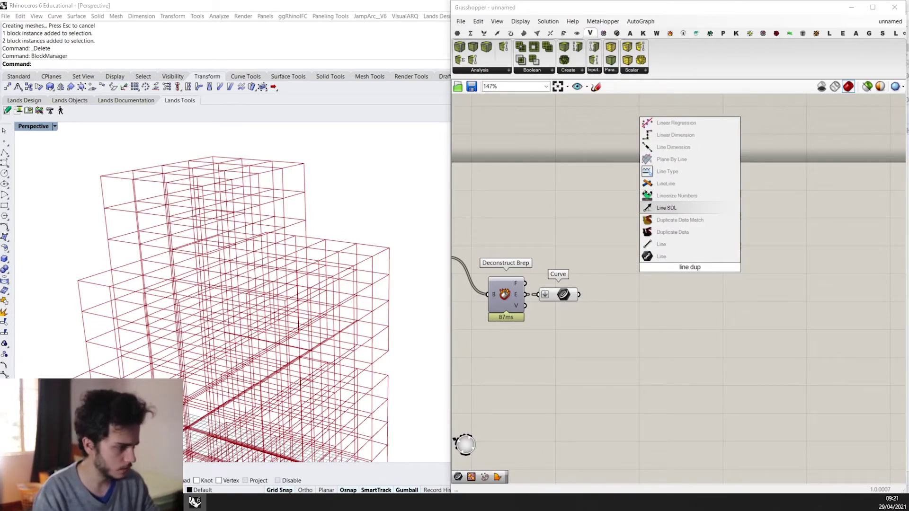
text(licates)
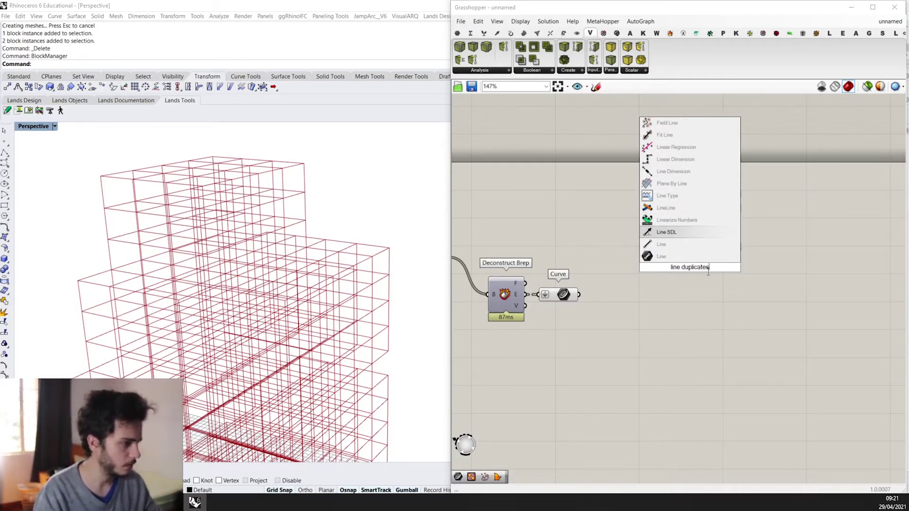
click(679, 277)
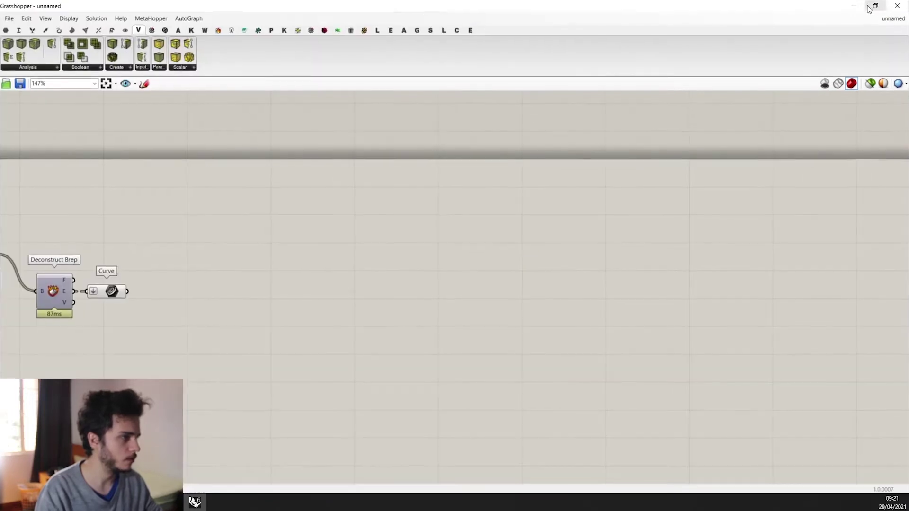
Step: Add Kangaroo's removeDuplicateLines utility component to the canvas
click(873, 7)
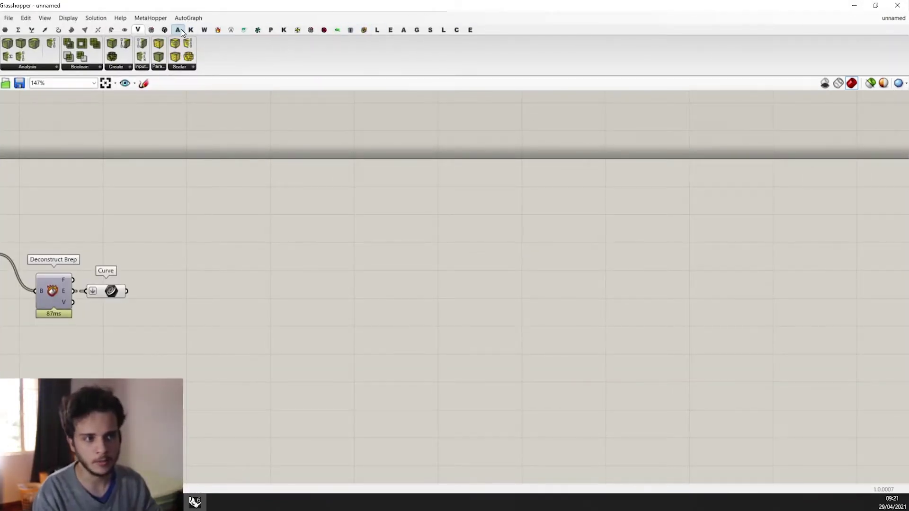
click(194, 30)
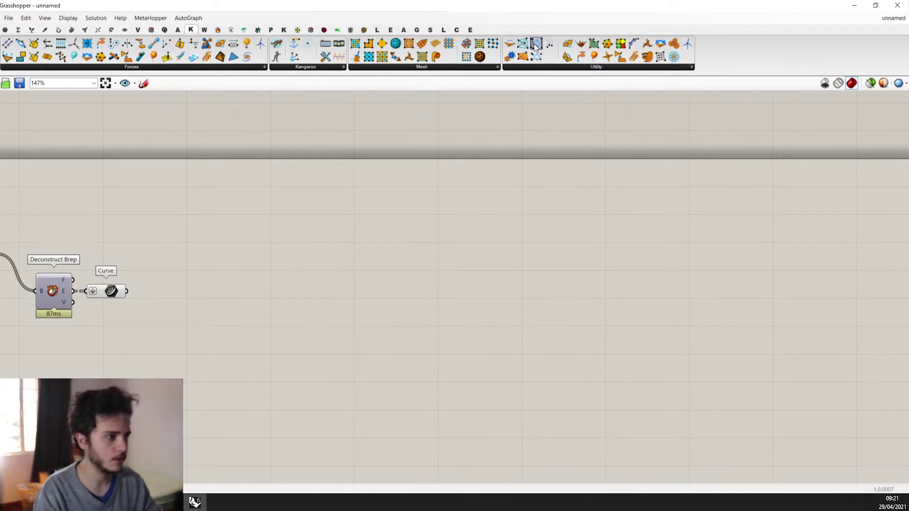
drag(535, 46, 304, 256)
drag(492, 5, 891, 83)
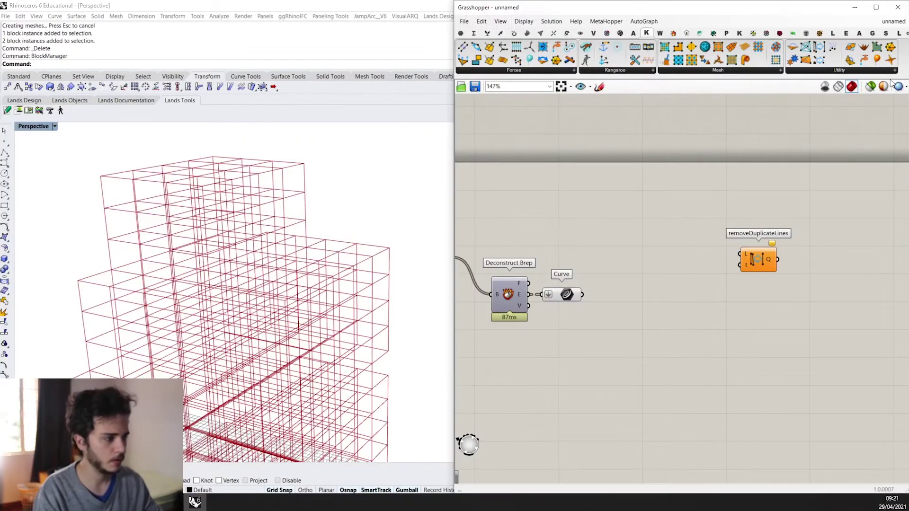
Step: Move removeDuplicateLines close to the flattened Curve parameter and connect the curves to its L input
scroll(769, 275, up, 3)
drag(749, 258, 696, 309)
right_drag(533, 301, 692, 263)
scroll(692, 263, down, 2)
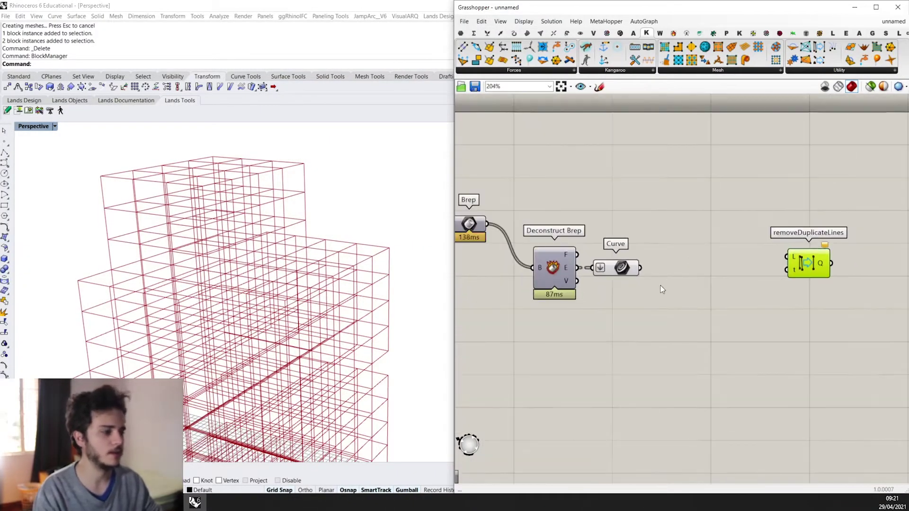
scroll(662, 289, up, 1)
drag(833, 259, 738, 259)
drag(624, 256, 727, 277)
click(736, 259)
Step: Compare the line data in removeDuplicateLines' Q output with the Curve parameter's data, and review the lattice in the viewport
scroll(336, 321, down, 5)
scroll(756, 272, up, 1)
mouse_move(753, 276)
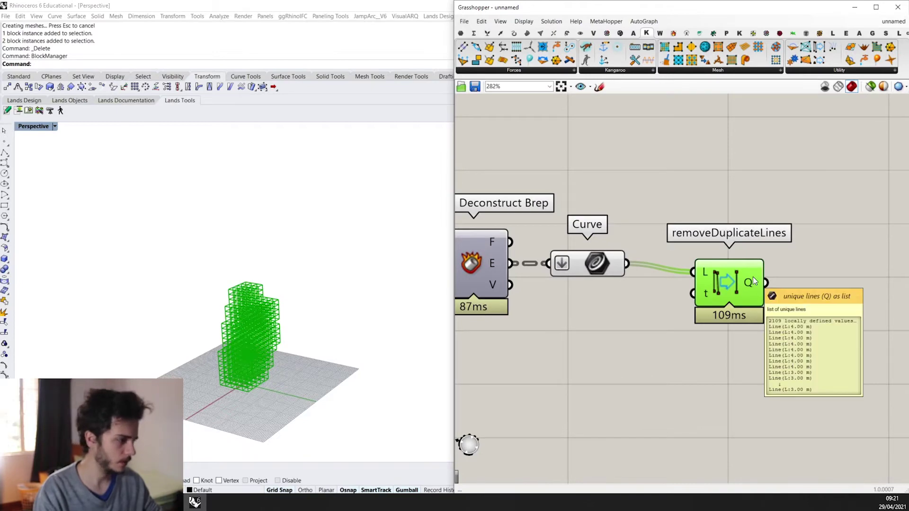
scroll(753, 277, down, 3)
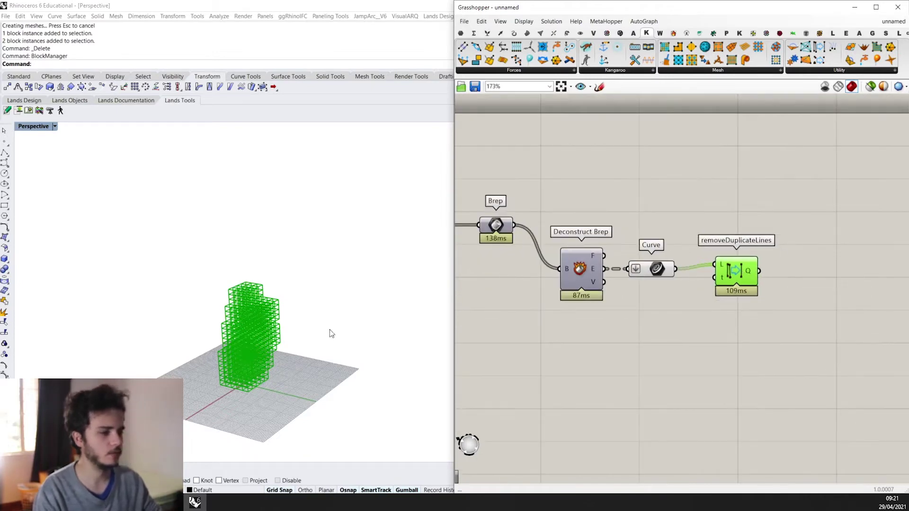
scroll(331, 334, up, 5)
scroll(692, 287, up, 1)
mouse_move(651, 268)
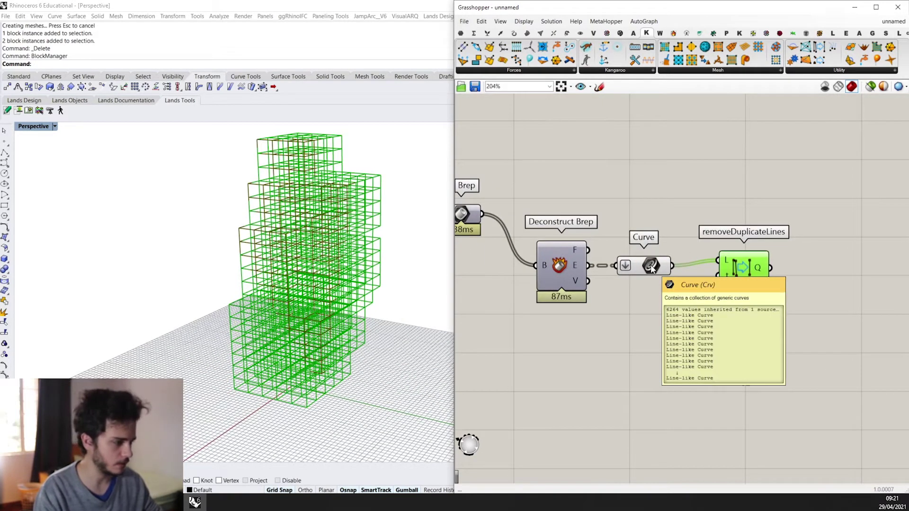
Step: Turn off the preview of the Deconstruct Brep component and the Curve parameter together
scroll(652, 268, down, 5)
drag(661, 312, 606, 194)
middle_click(606, 194)
click(618, 171)
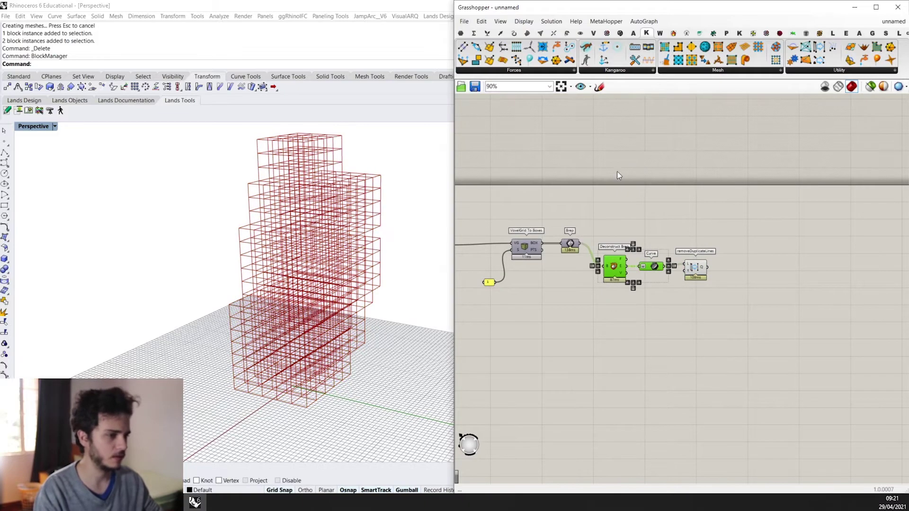
right_drag(308, 254, 339, 217)
scroll(338, 218, down, 4)
scroll(343, 205, up, 4)
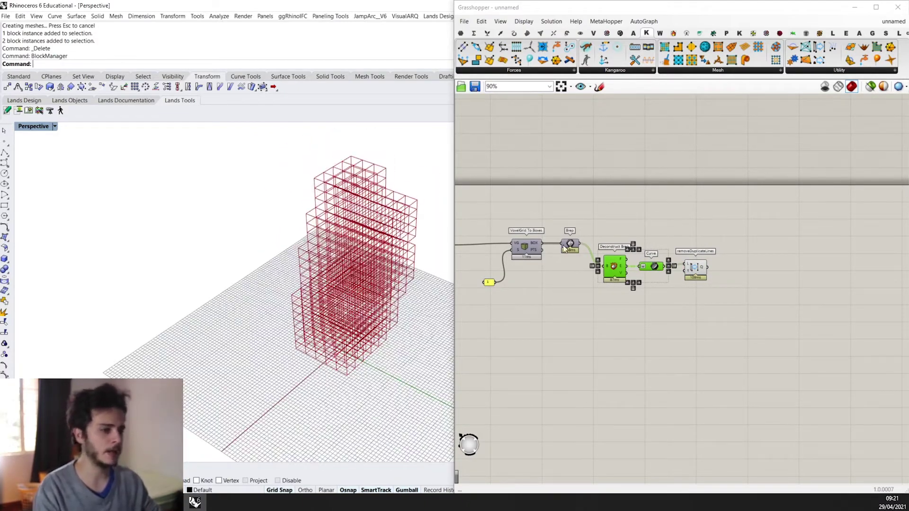
Step: Add a Dot Product component and place it just after removeDuplicateLines
scroll(564, 249, up, 2)
right_drag(662, 276, 579, 236)
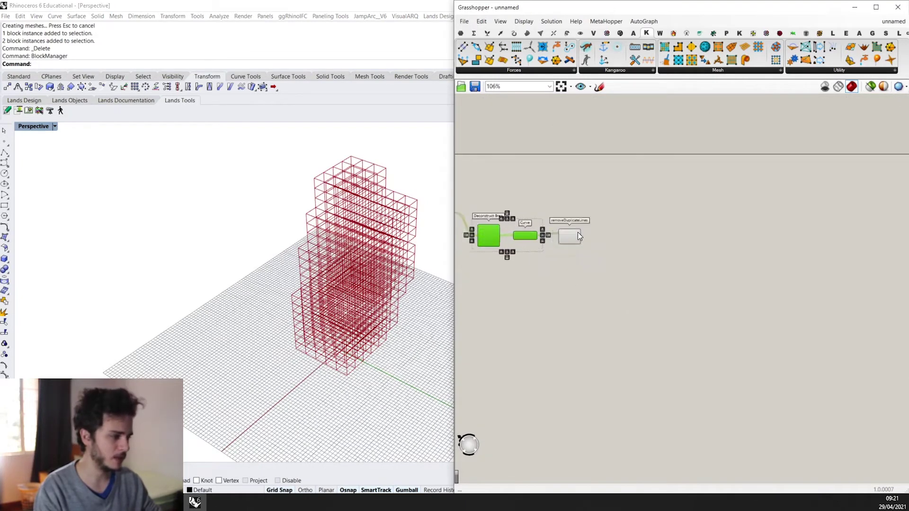
scroll(579, 236, up, 2)
double_click(618, 377)
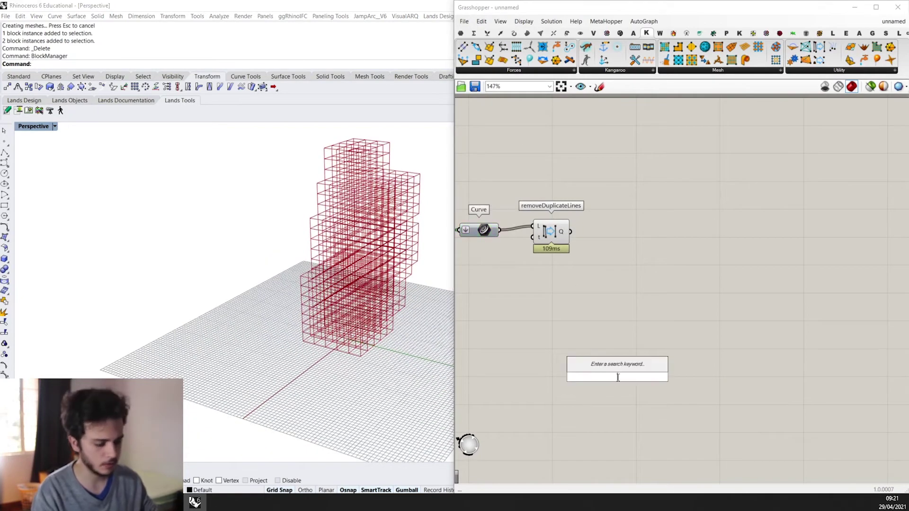
text(dot product)
key(Return)
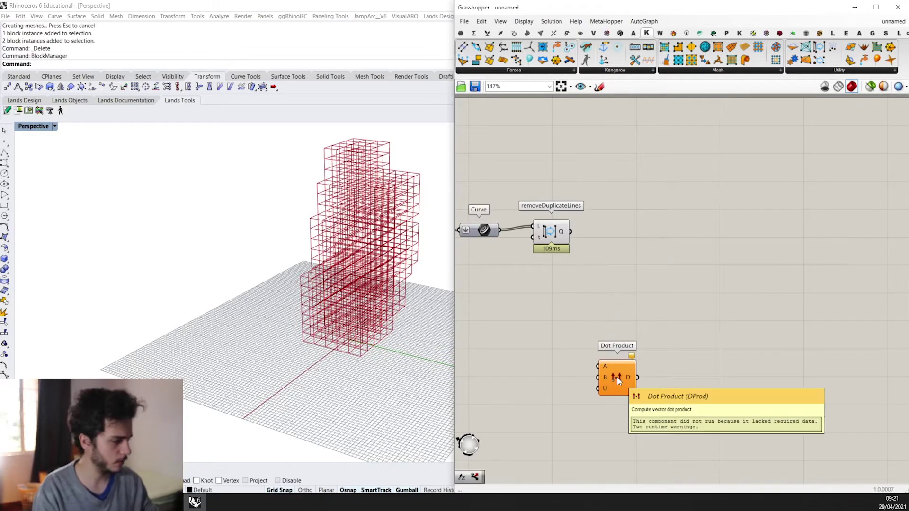
drag(617, 377, 641, 268)
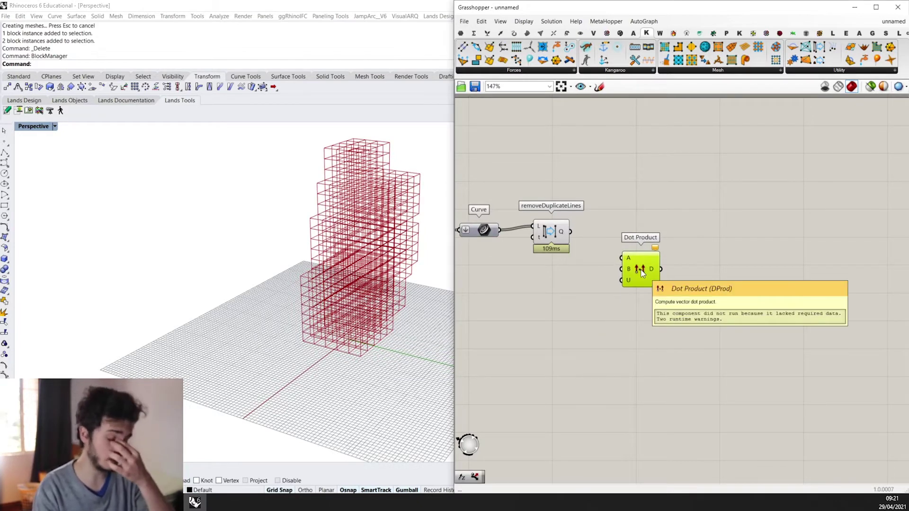
Step: Connect removeDuplicateLines' Q output to the A input of Dot Product
scroll(641, 272, up, 4)
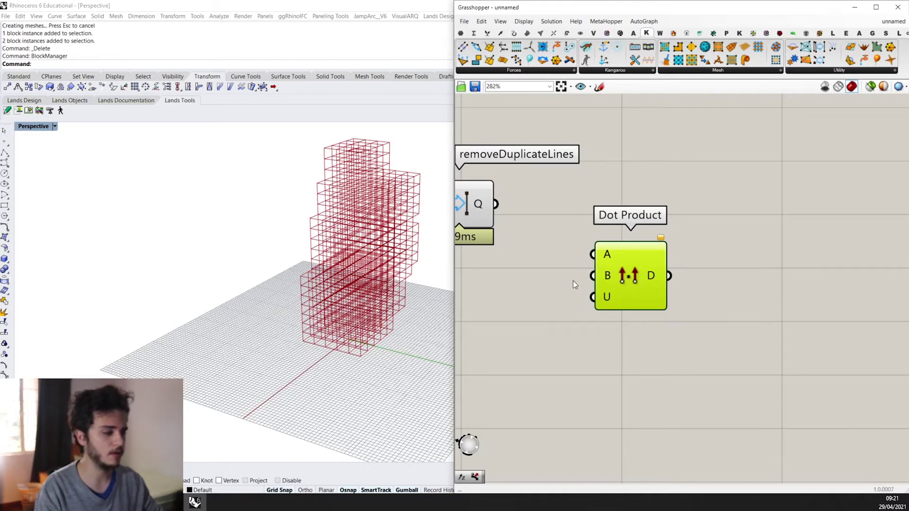
scroll(463, 247, up, 5)
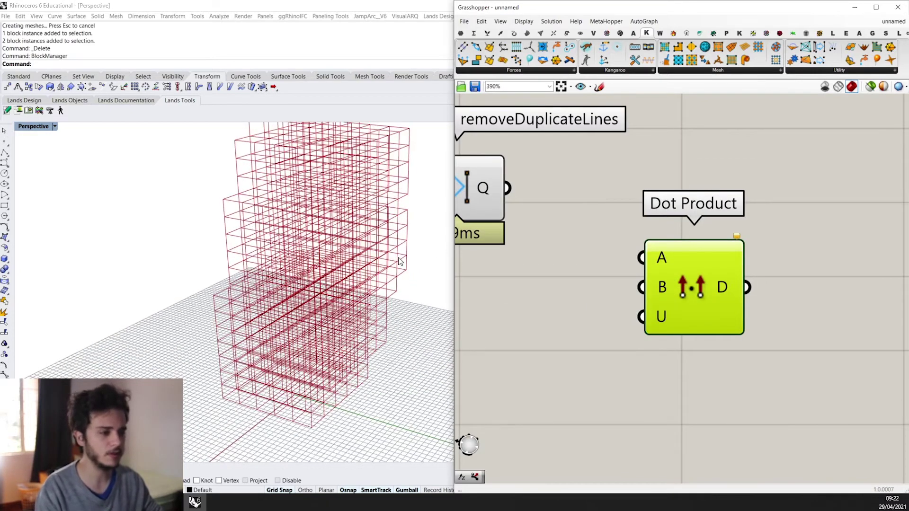
scroll(481, 260, down, 2)
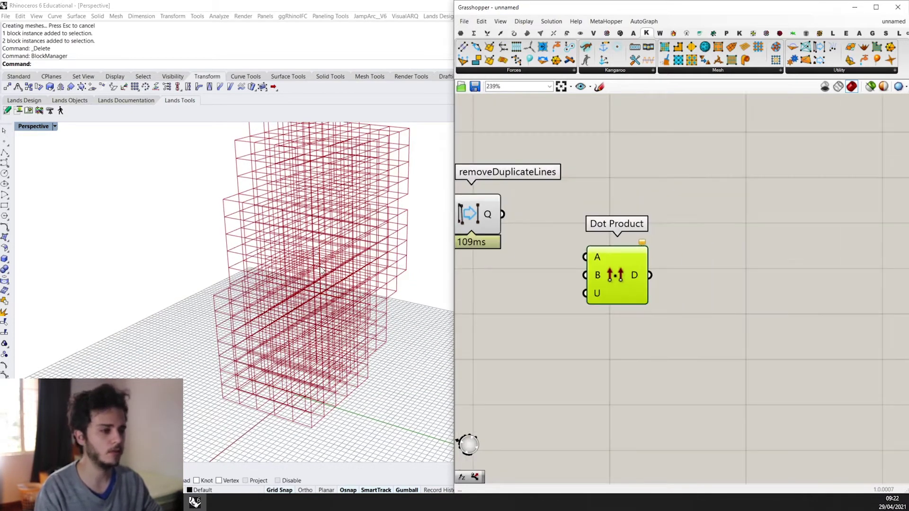
scroll(321, 271, down, 2)
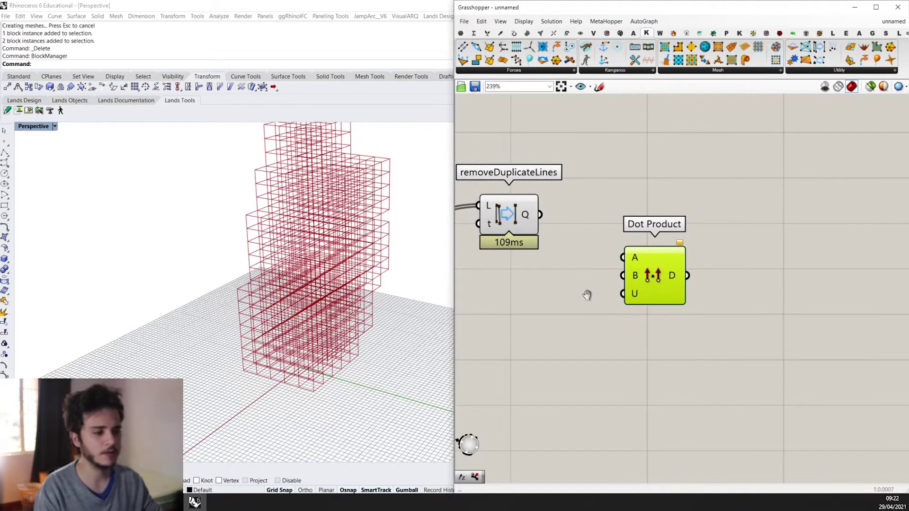
drag(529, 217, 527, 231)
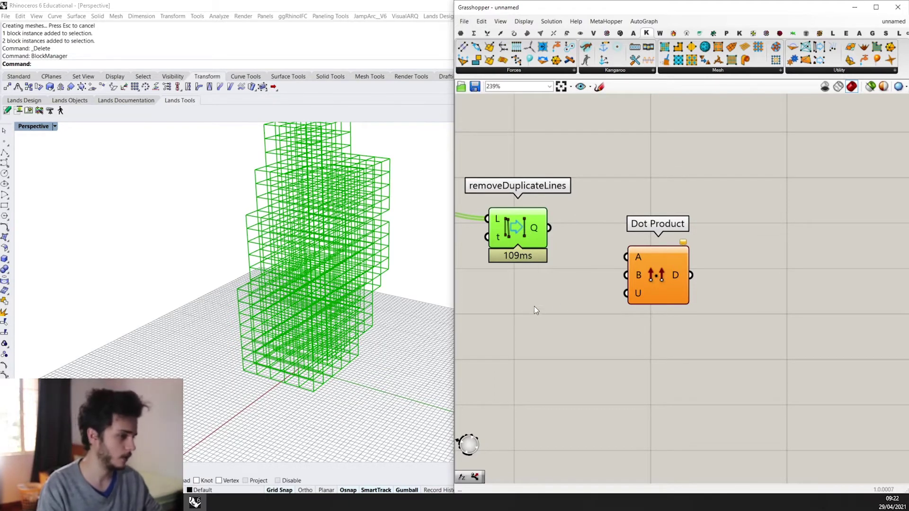
drag(550, 229, 626, 257)
scroll(630, 260, up, 2)
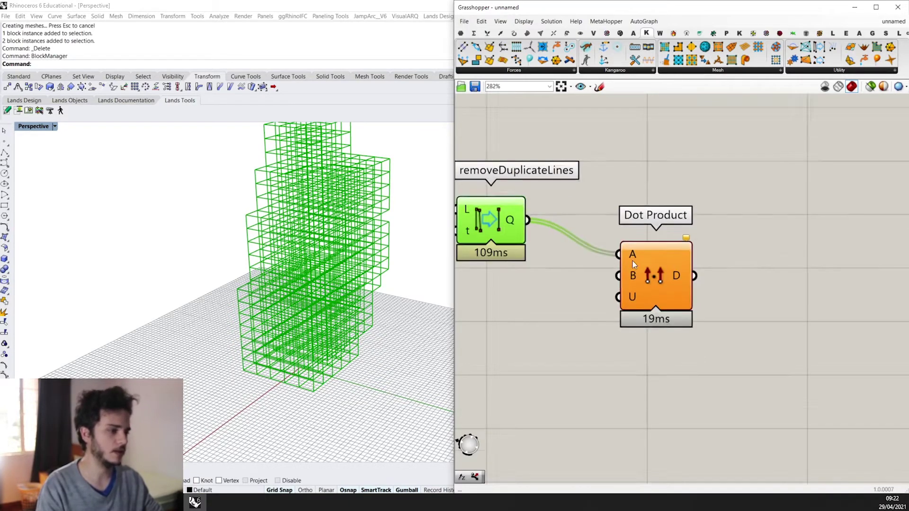
Step: Add a Unit Z vector below removeDuplicateLines and connect its V output to Dot Product's B input
scroll(711, 218, down, 2)
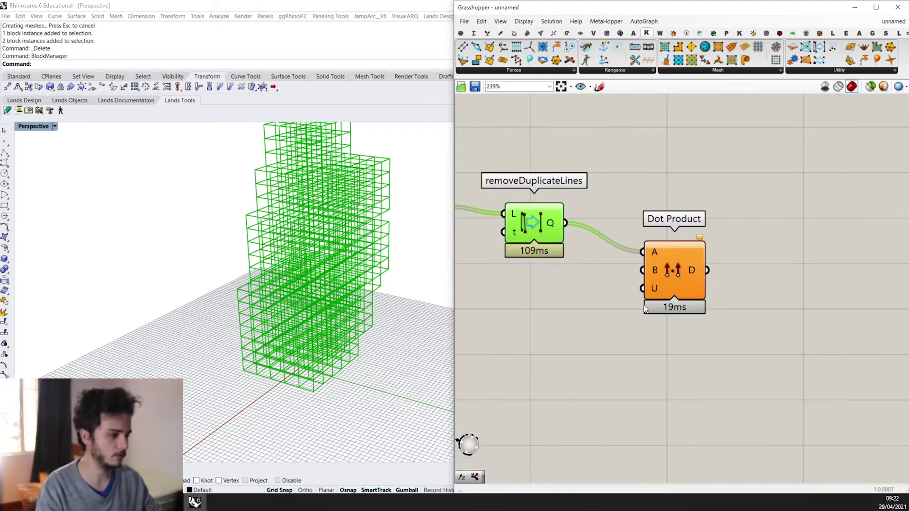
double_click(551, 300)
text(unit z)
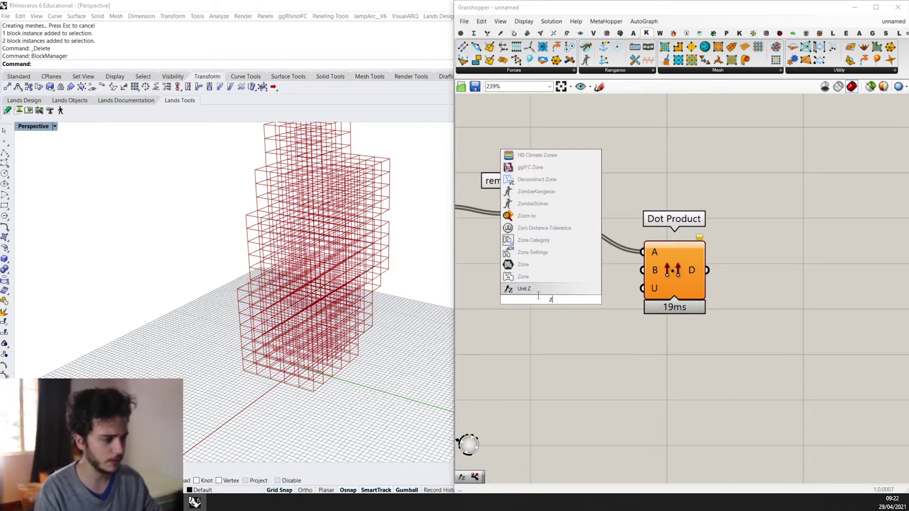
key(Return)
drag(582, 300, 643, 270)
click(666, 267)
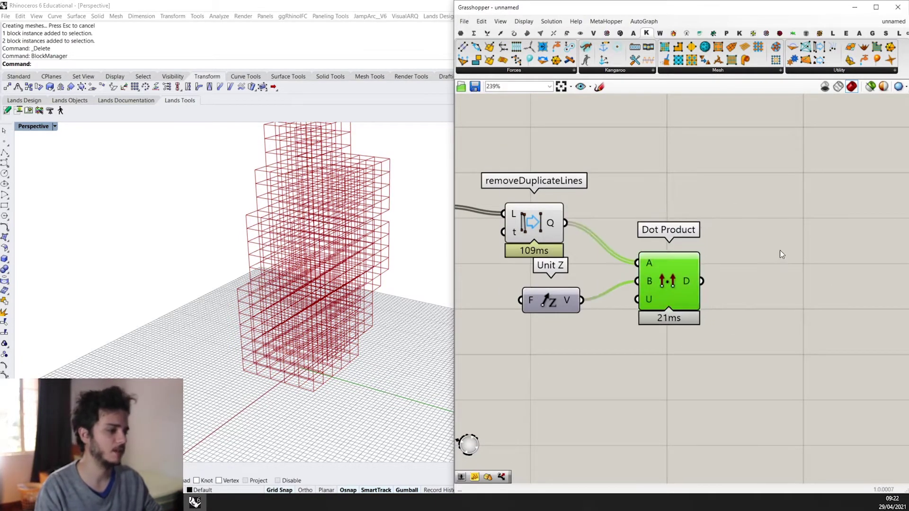
right_drag(716, 262, 621, 279)
mouse_move(606, 281)
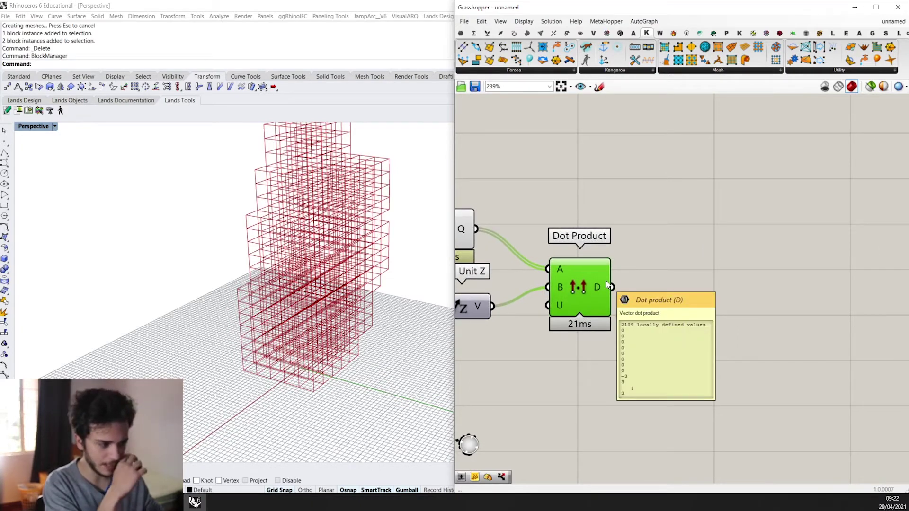
Step: Add a Dispatch component to the upper right of the Dot Product component
scroll(606, 283, down, 2)
right_drag(544, 268, 578, 252)
click(576, 238)
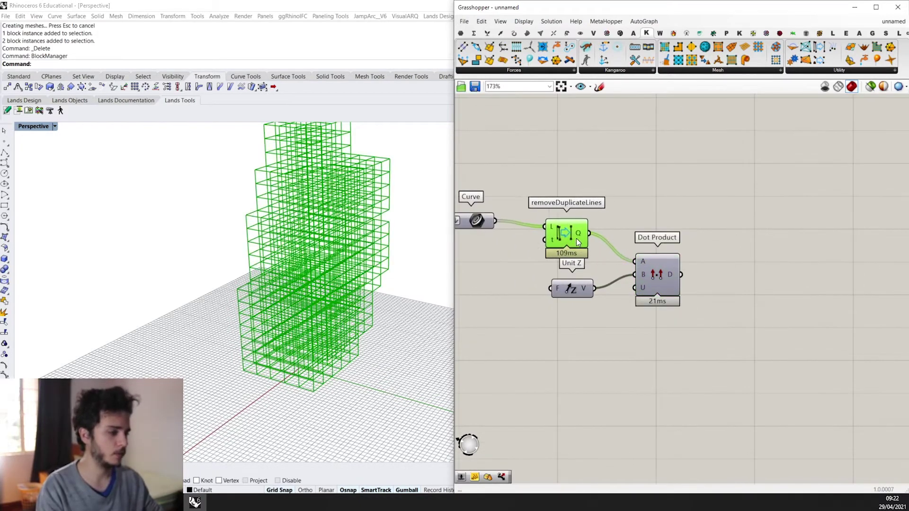
drag(577, 242, 585, 241)
double_click(673, 196)
text(dis)
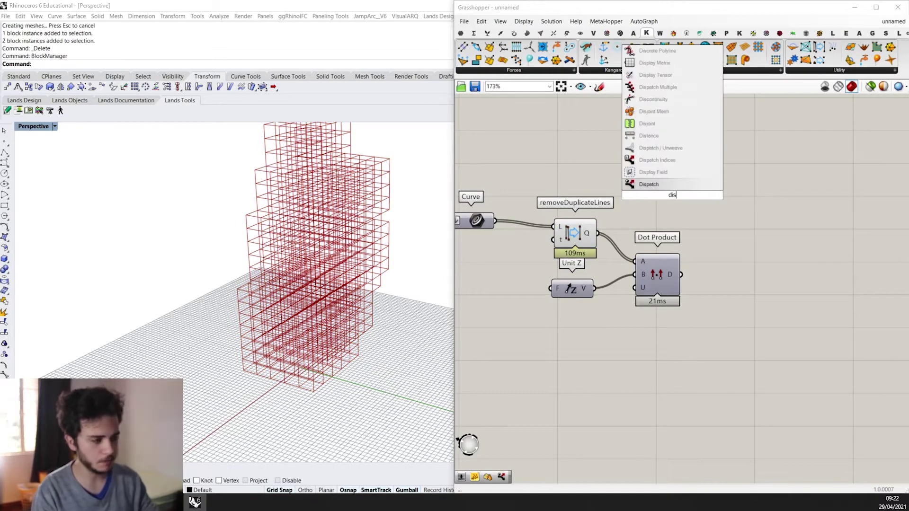
key(Return)
drag(687, 196, 731, 212)
scroll(644, 282, up, 1)
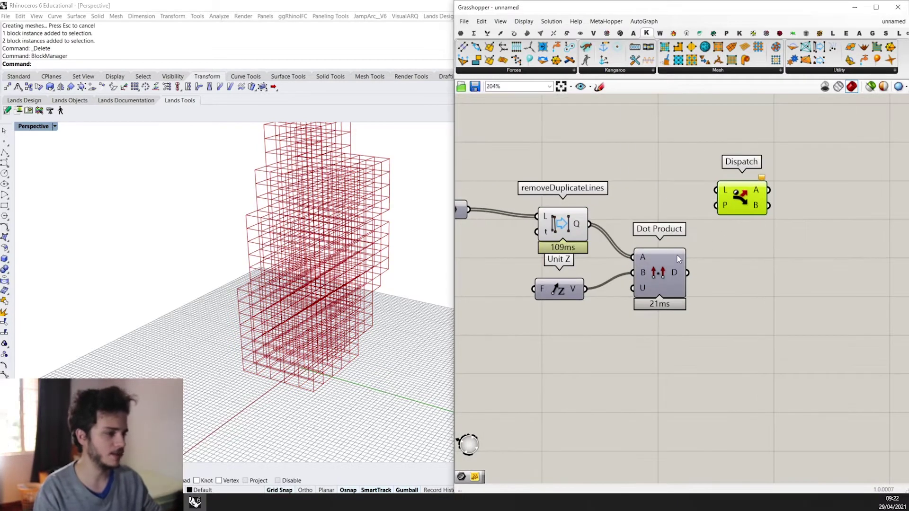
Step: Insert a Unit Vector component between removeDuplicateLines' Q output and Dot Product's A input, shifting Unit Z down to make room
mouse_move(678, 259)
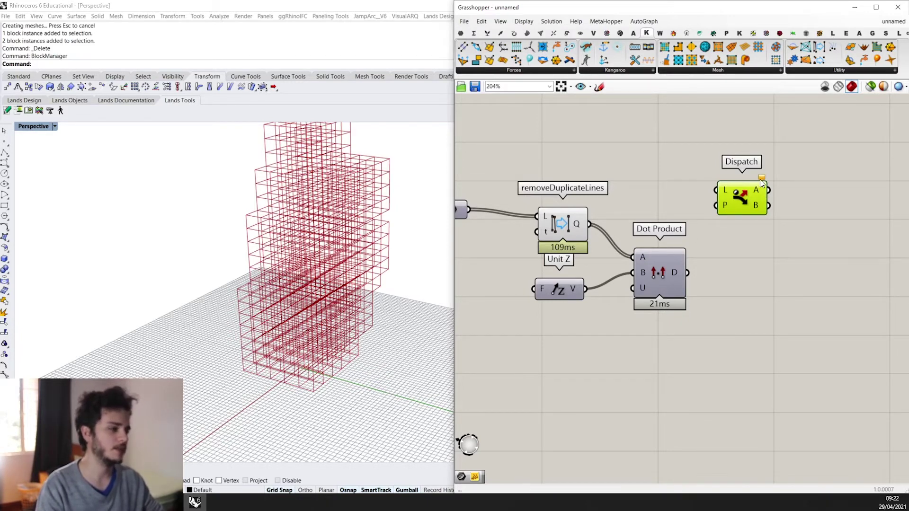
scroll(757, 198, down, 1)
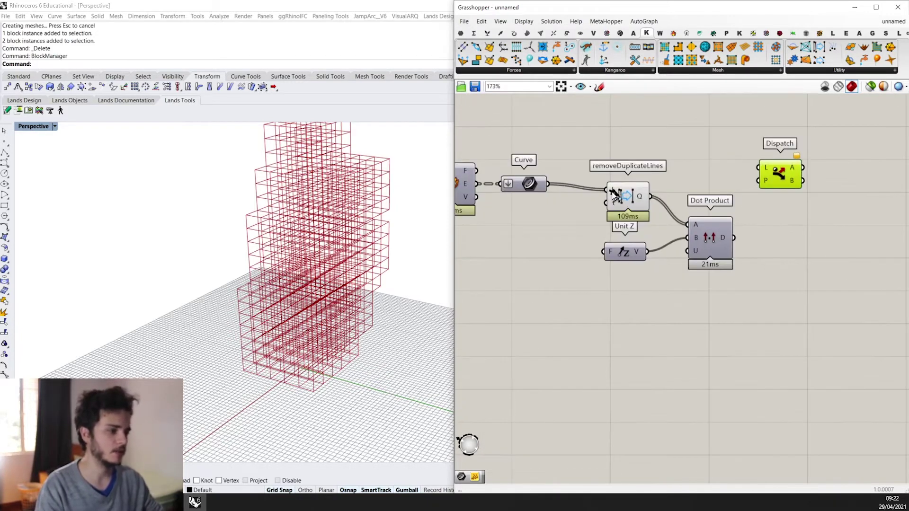
drag(613, 194, 599, 194)
right_drag(751, 207, 672, 215)
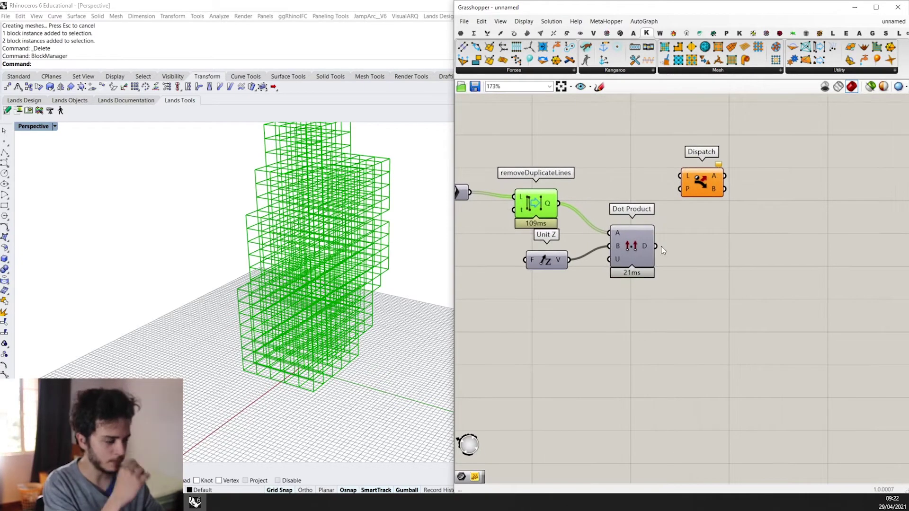
scroll(616, 232, up, 3)
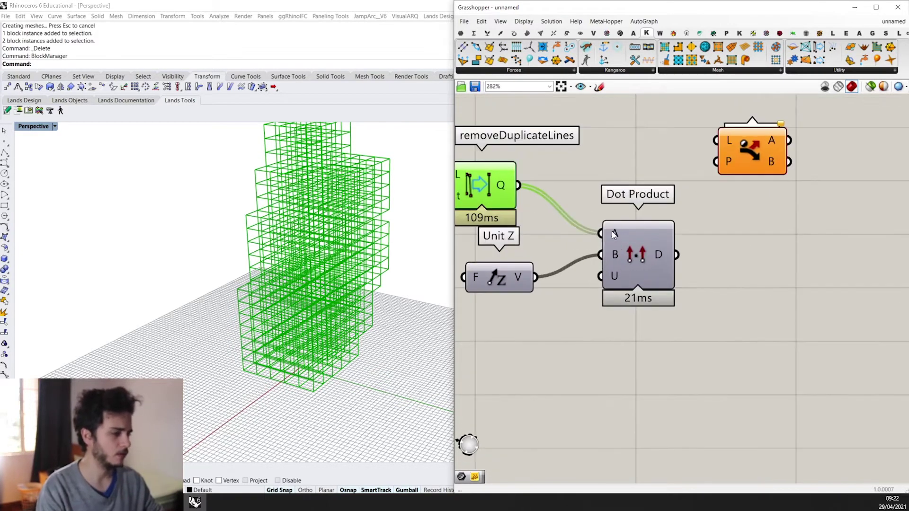
scroll(613, 239, down, 3)
drag(546, 274, 554, 312)
click(560, 260)
double_click(561, 260)
text(unit)
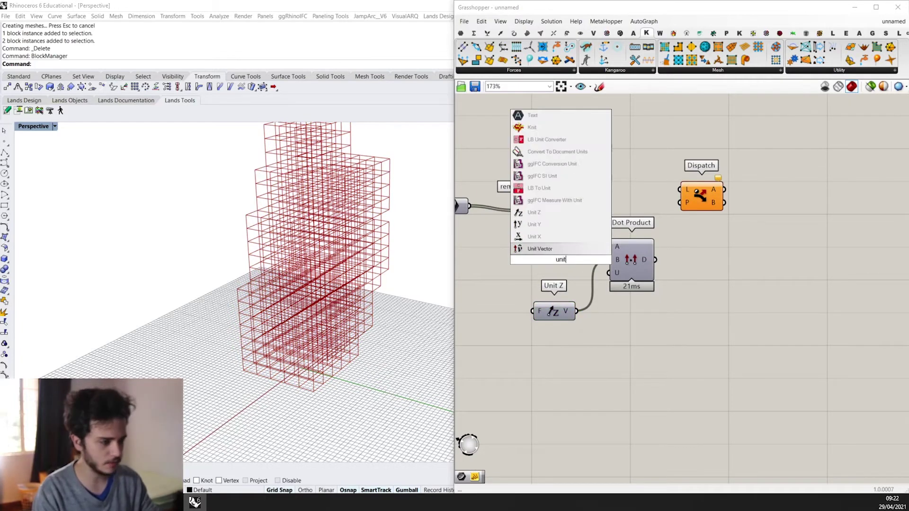
key(Return)
drag(561, 260, 609, 246)
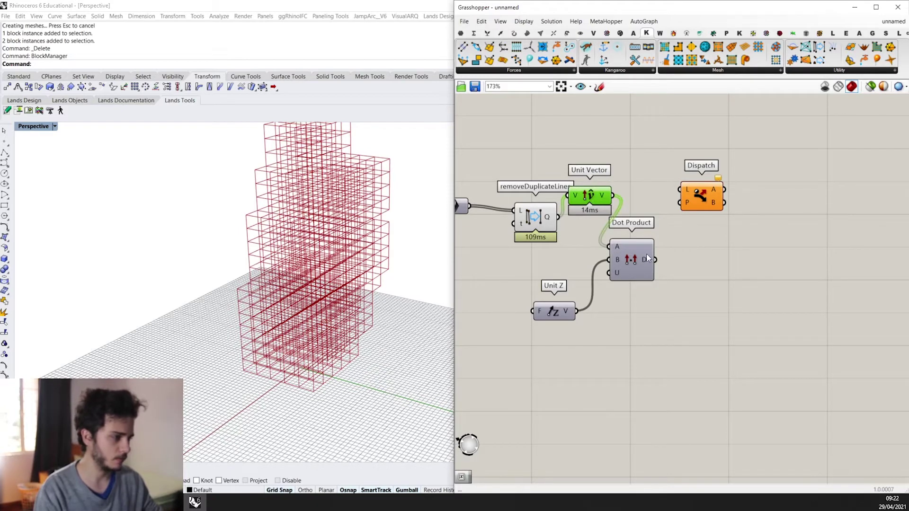
mouse_move(647, 258)
drag(589, 196, 585, 235)
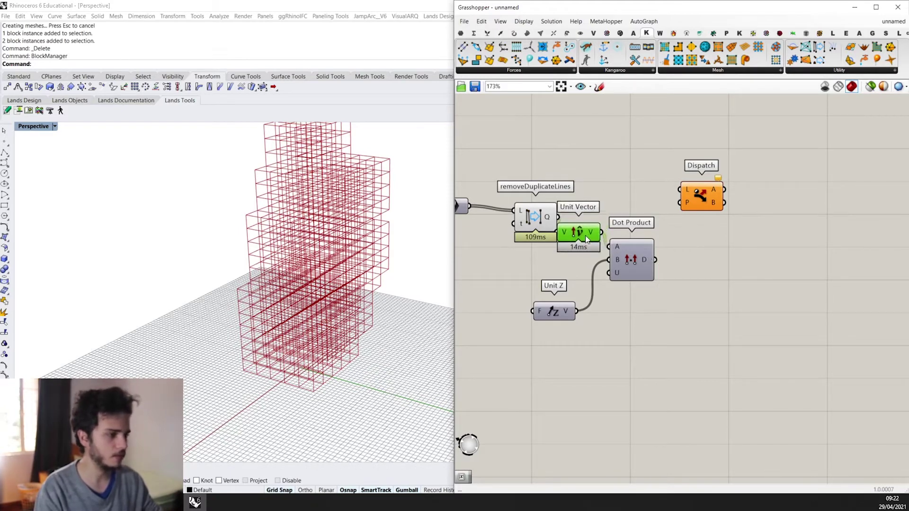
Step: Add an Absolute component after Dot Product, connect D to its x input, and inspect its y output
drag(631, 260, 635, 273)
double_click(715, 267)
text(abs)
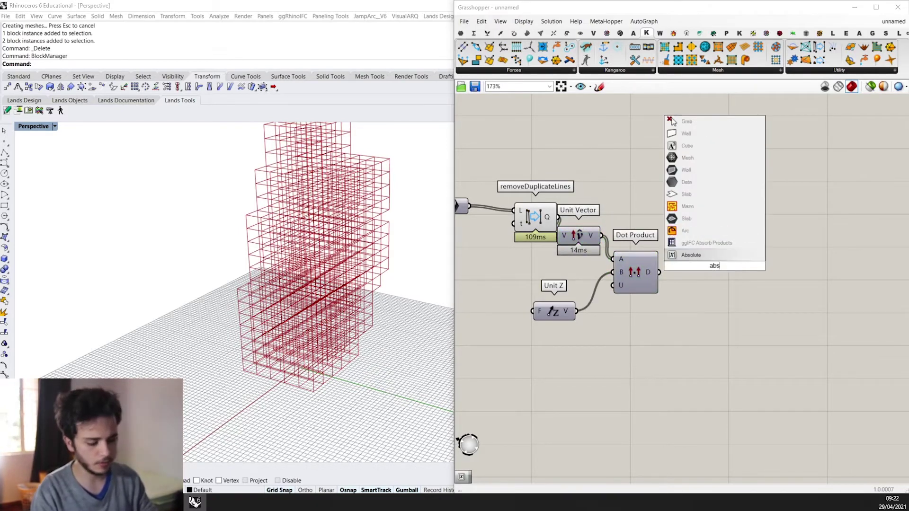
key(Return)
scroll(716, 266, up, 2)
drag(683, 267, 618, 277)
mouse_move(627, 272)
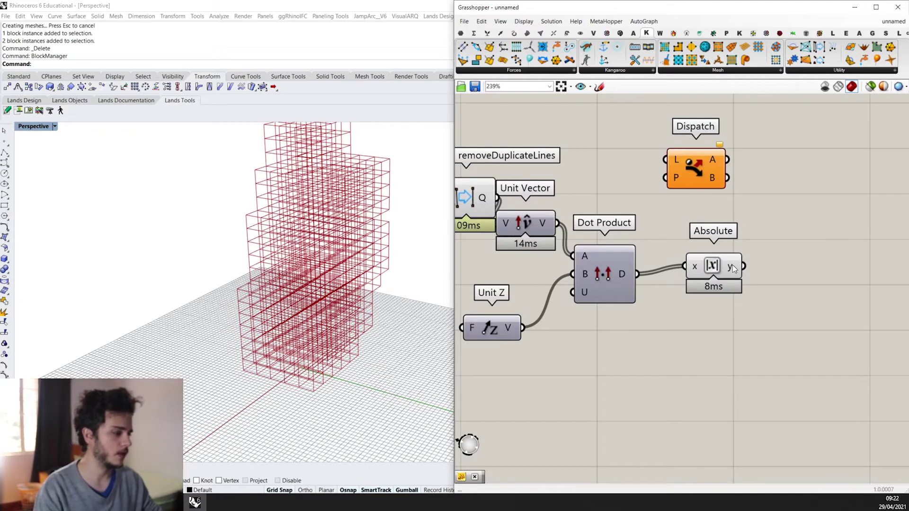
mouse_move(732, 268)
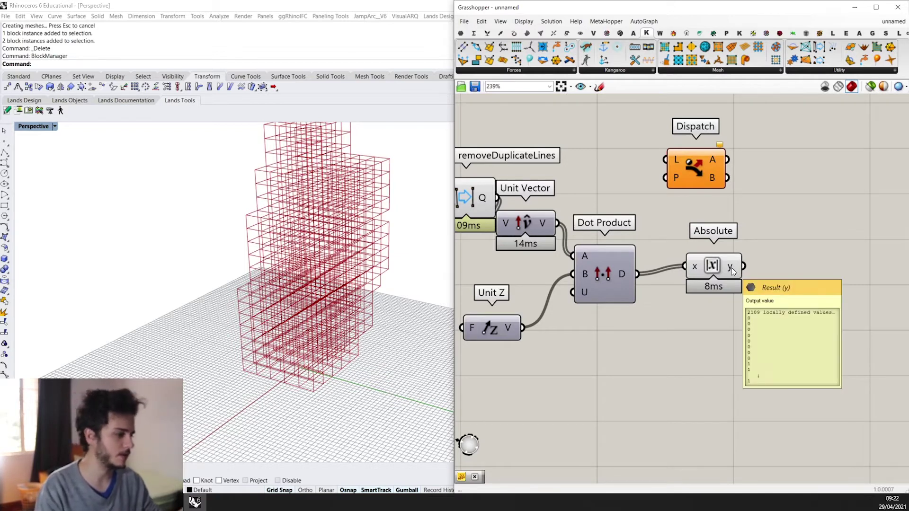
Step: Connect removeDuplicateLines' Q output to Dispatch's L input and Absolute's y output to its P input
scroll(732, 268, down, 3)
click(742, 227)
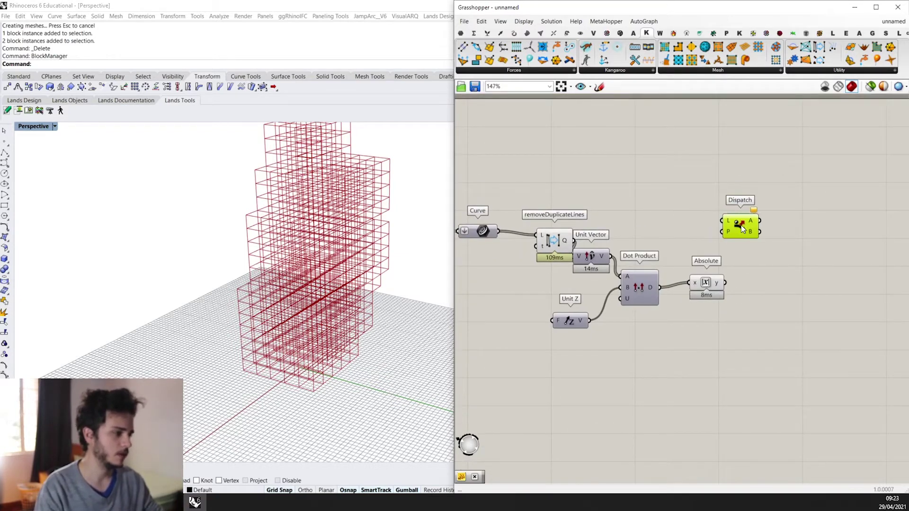
drag(558, 244, 721, 221)
drag(745, 233, 767, 248)
drag(726, 285, 725, 284)
Step: Add a Curve parameter beside Dispatch and connect Dispatch's A output to it
right_drag(768, 284, 655, 294)
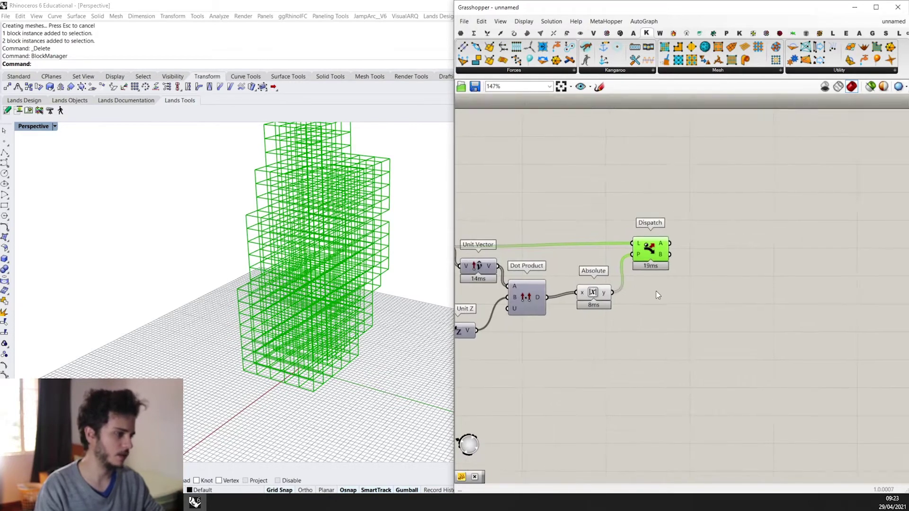
scroll(677, 291, up, 2)
double_click(684, 284)
text(crv)
click(684, 282)
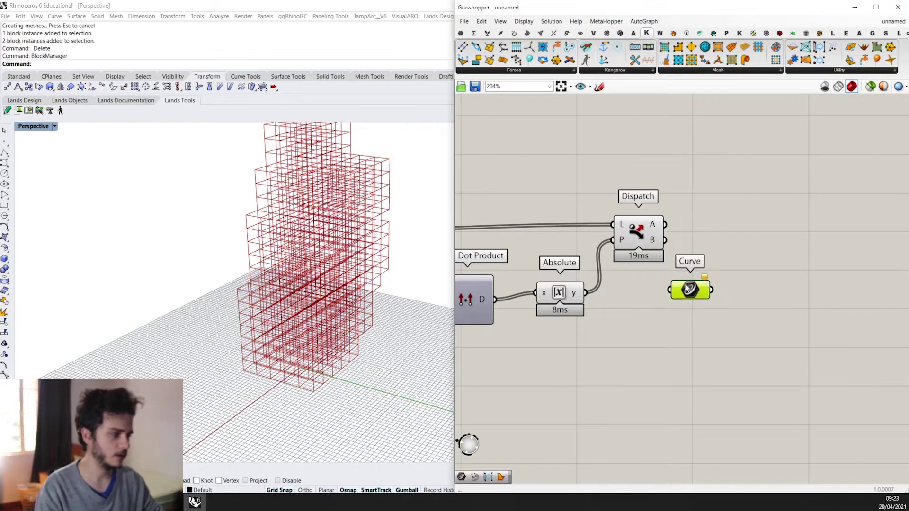
mouse_move(694, 213)
mouse_down()
mouse_move(705, 216)
mouse_move(684, 214)
mouse_up()
right_drag(441, 247, 268, 396)
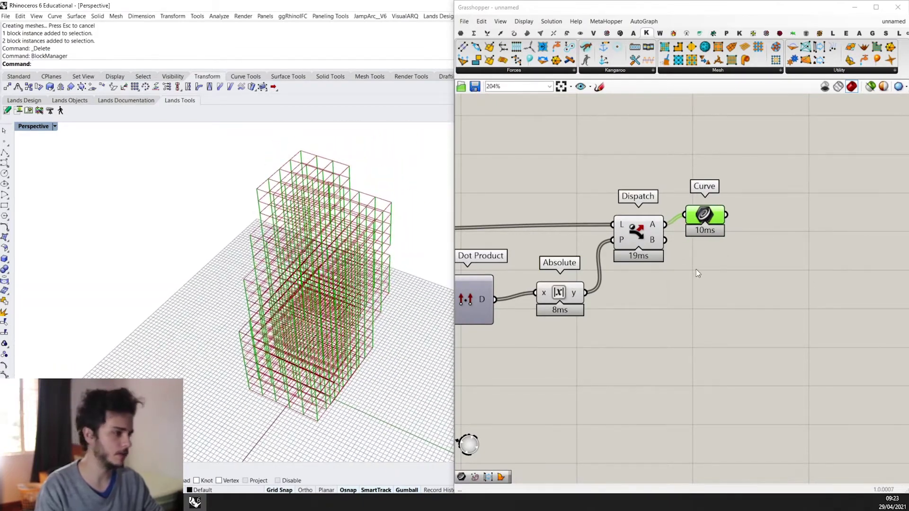
Step: Feed the Curve parameter from Dispatch's B output instead of A and move it well below Dispatch
drag(665, 240, 684, 214)
right_drag(378, 204, 360, 190)
scroll(695, 216, up, 1)
scroll(692, 217, down, 2)
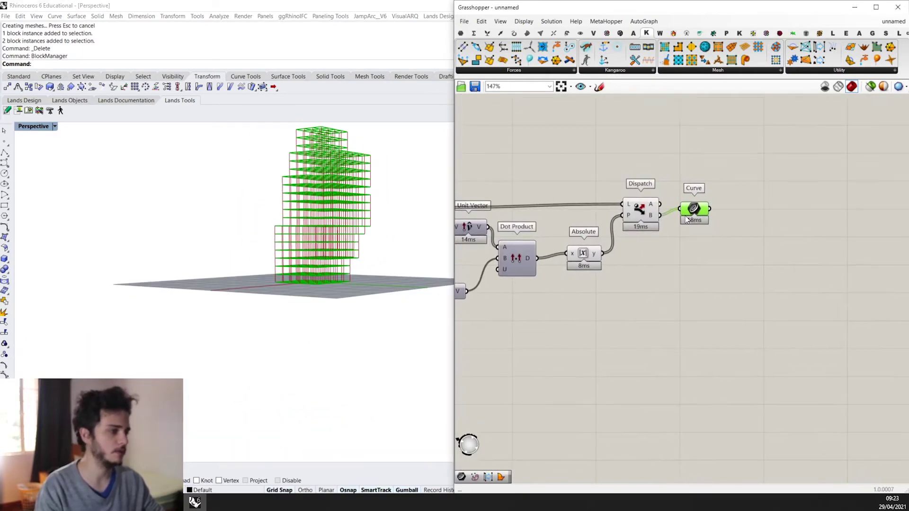
scroll(690, 218, up, 1)
scroll(689, 218, down, 2)
drag(692, 219, 717, 301)
scroll(716, 301, up, 1)
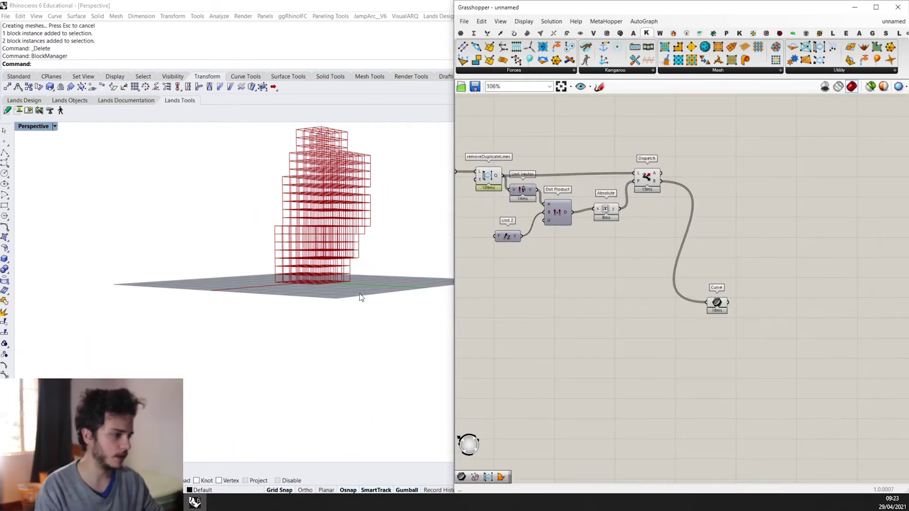
Step: Add a Unit Y vector component below the Curve parameter
right_drag(361, 298, 308, 271)
scroll(308, 272, up, 2)
right_drag(691, 288, 629, 278)
double_click(656, 351)
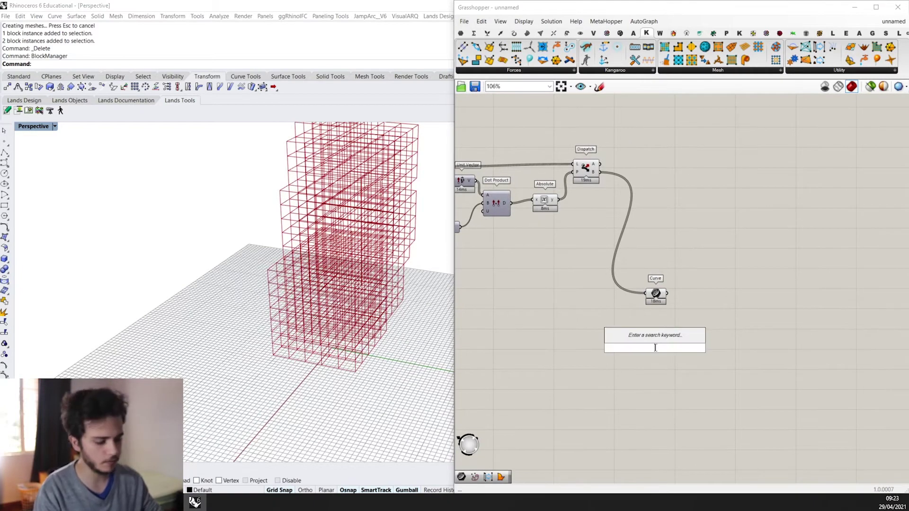
text(unit y)
key(Return)
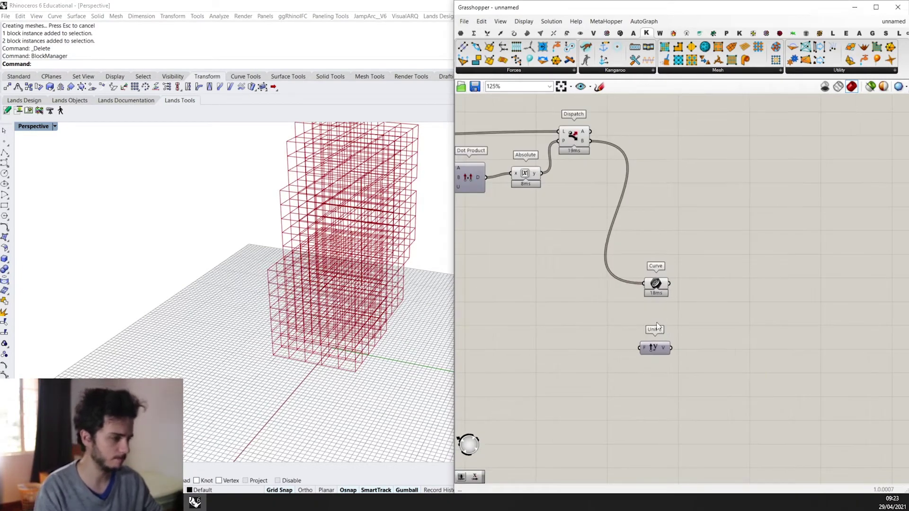
Step: Copy the Unit Vector, Unit Z, Dot Product and Absolute group beside the Curve parameter and connect Curve to the copied Unit Vector
scroll(521, 236, up, 2)
right_drag(521, 236, 553, 250)
click(535, 206)
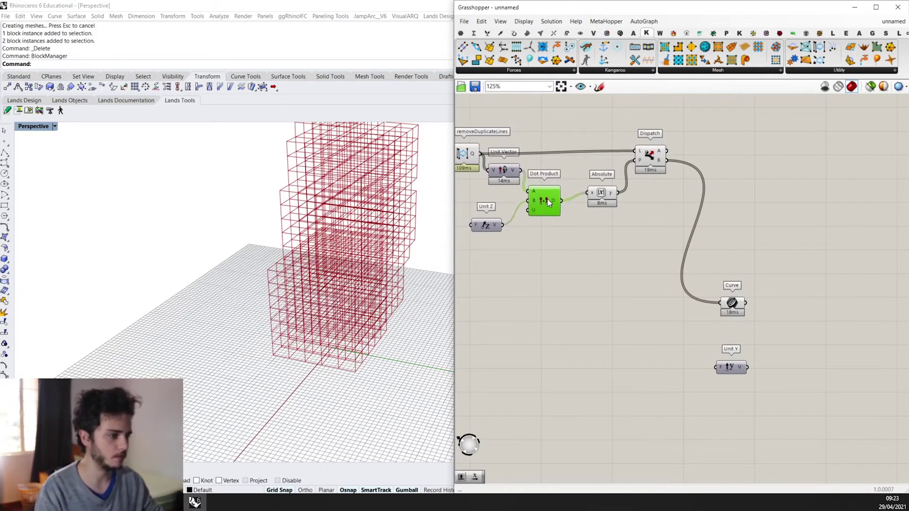
scroll(617, 248, down, 1)
drag(616, 247, 516, 180)
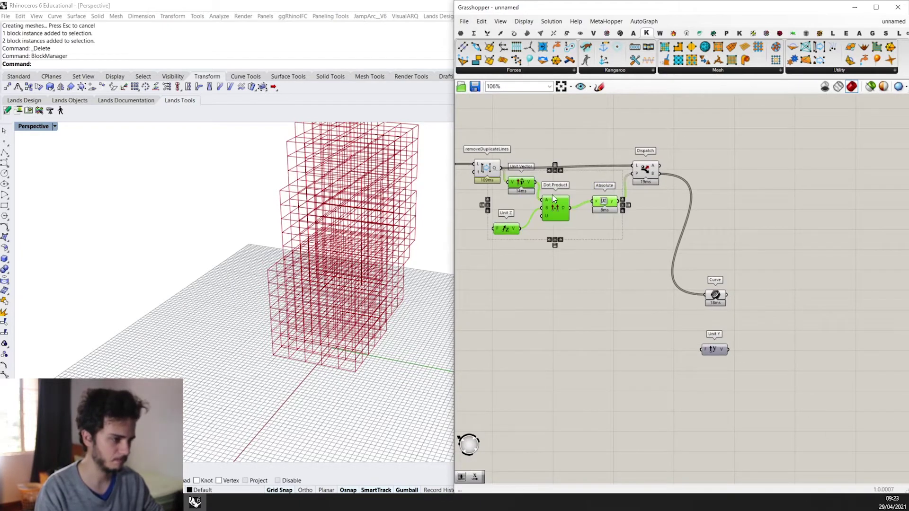
drag(552, 203, 800, 326)
scroll(800, 327, up, 4)
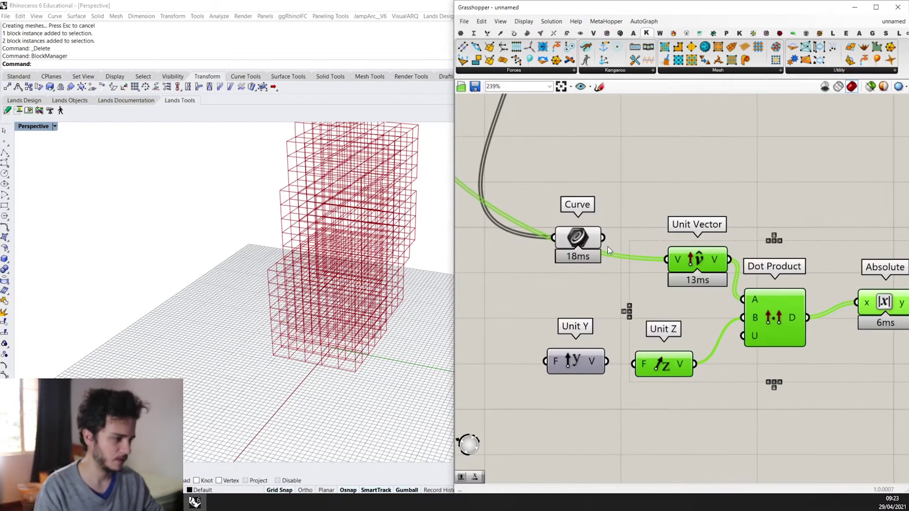
drag(609, 250, 604, 243)
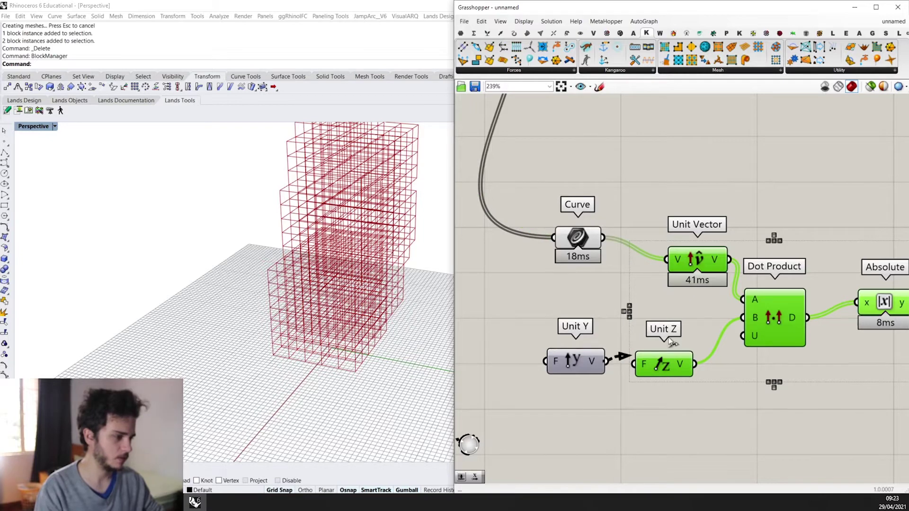
Step: Connect Unit Y to the copied Dot Product's B input in place of Unit Z and delete the copied Unit Z
drag(666, 370, 632, 388)
click(632, 388)
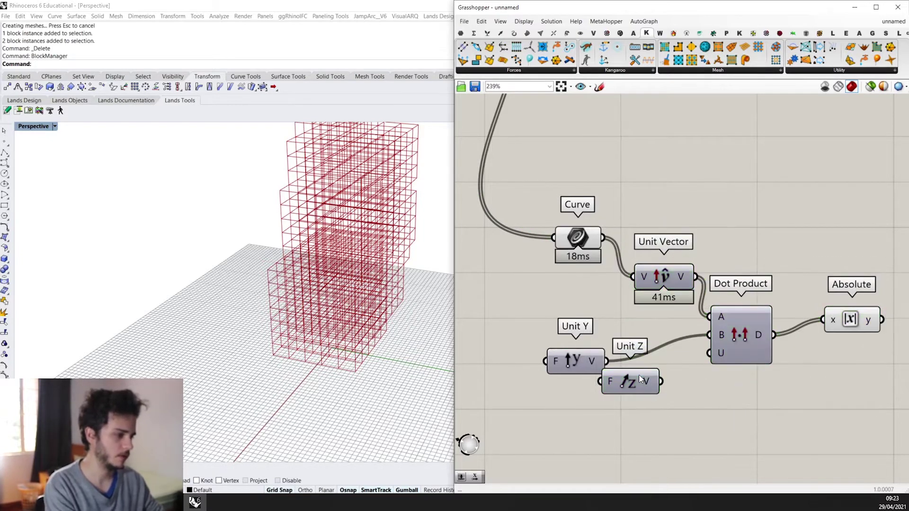
key(Delete)
Step: Copy Dispatch next to the second Absolute, with Curve feeding its L input and Absolute's y output feeding P
scroll(549, 376, down, 3)
drag(687, 192, 755, 366)
scroll(752, 278, up, 2)
Step: Place a Curve parameter beside the copied Dispatch, fed by its A output
drag(730, 255, 831, 260)
click(767, 237)
click(767, 238)
scroll(772, 243, up, 1)
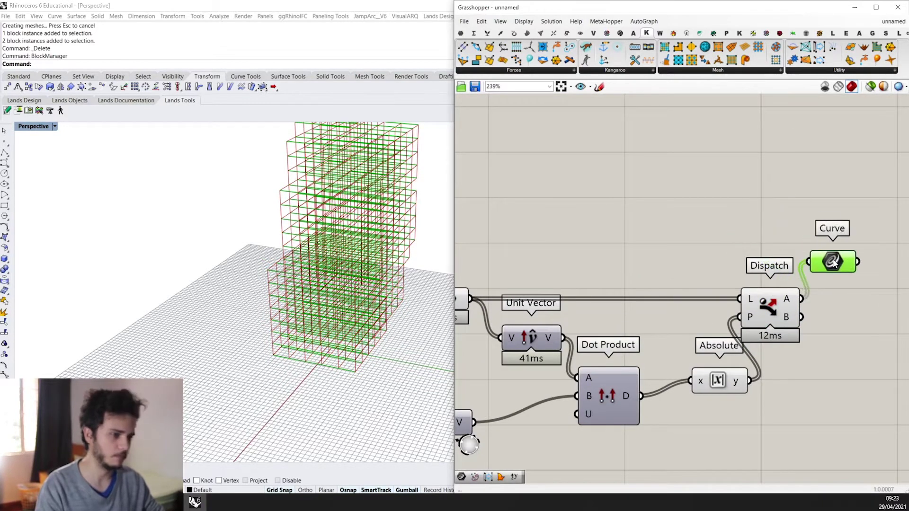
right_drag(830, 260, 677, 244)
Step: Switch the new Curve parameter to the second Dispatch's B output, inspect those lines in the viewport, and reconnect it to A
drag(647, 301, 704, 298)
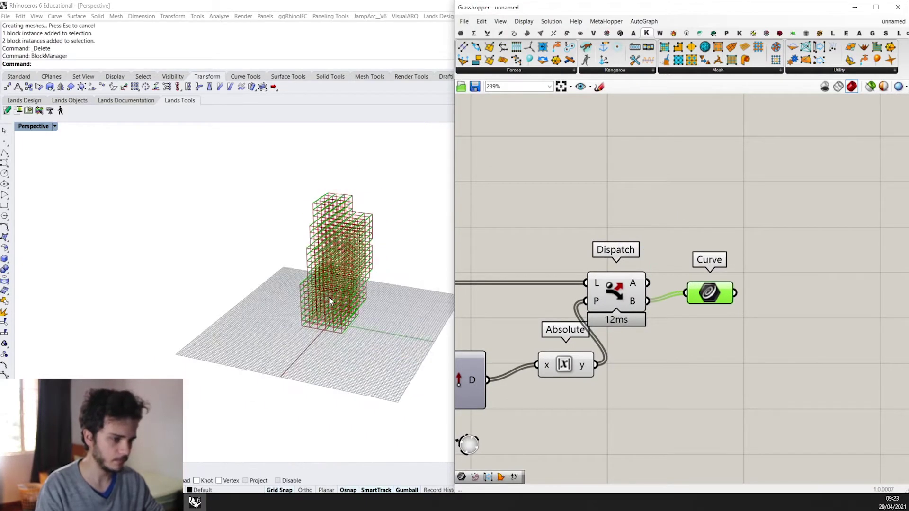
right_drag(328, 296, 428, 349)
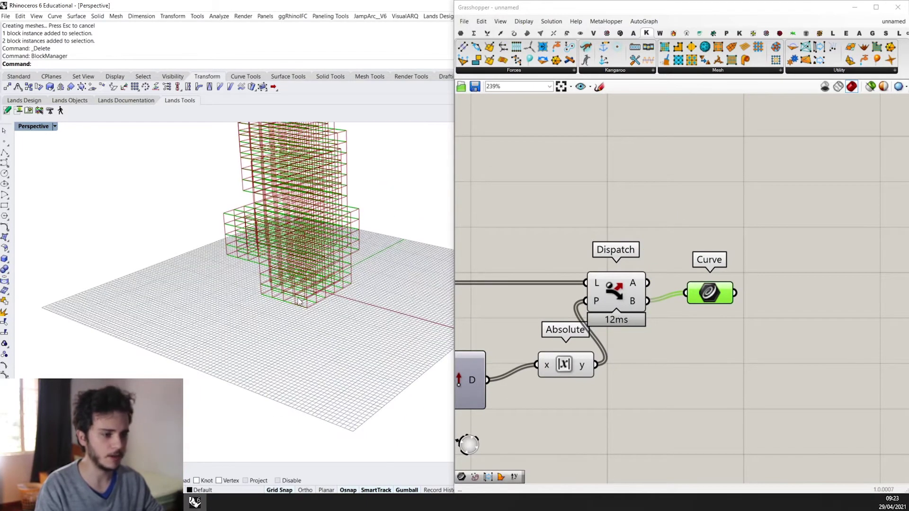
scroll(298, 303, up, 3)
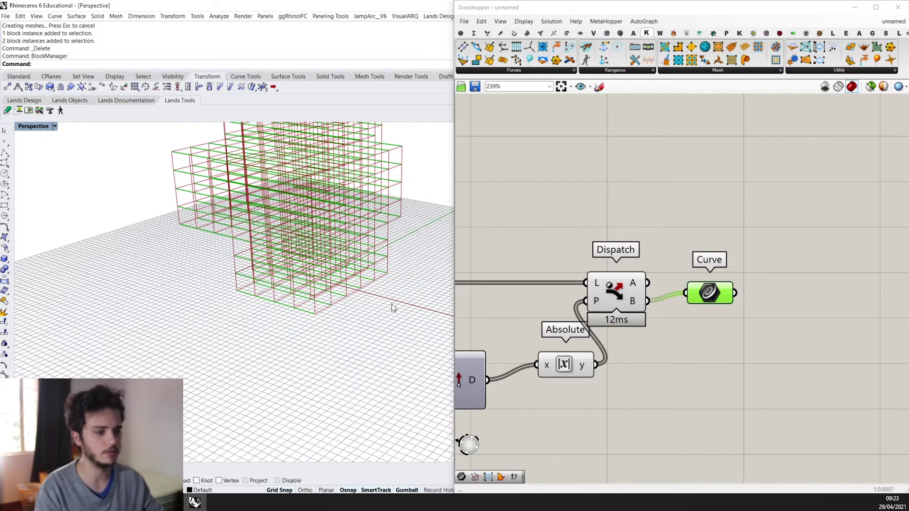
scroll(392, 307, down, 3)
mouse_move(647, 283)
mouse_down()
mouse_move(701, 292)
mouse_move(647, 283)
mouse_up()
right_drag(395, 265, 307, 274)
scroll(705, 272, down, 3)
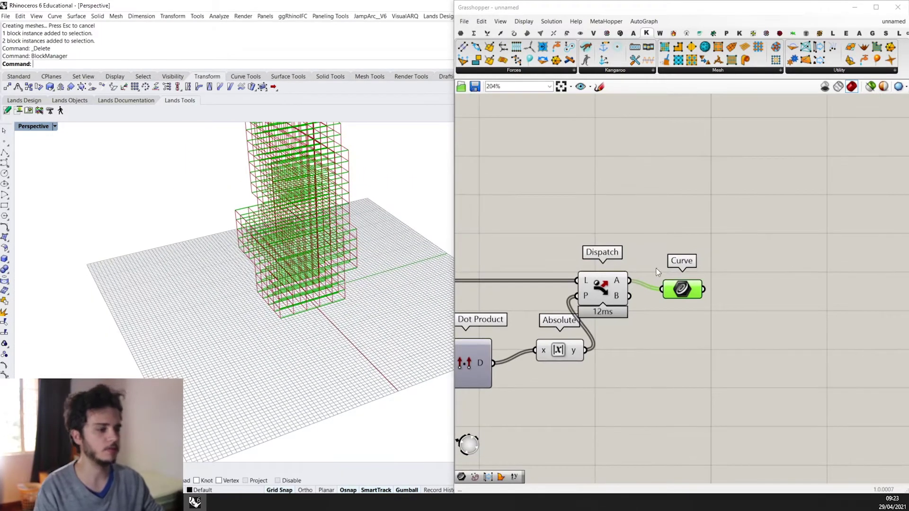
scroll(734, 280, down, 1)
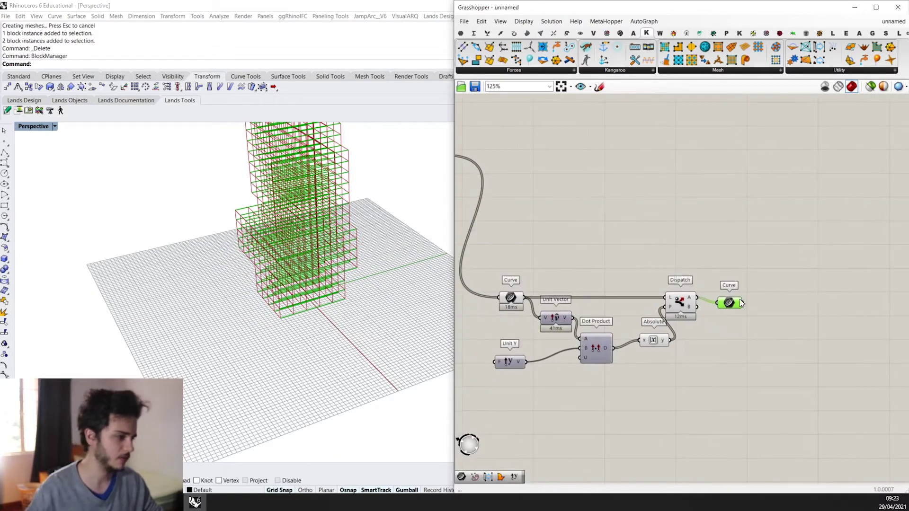
Step: Copy the last Curve parameter upward, feed it from the first Dispatch's A output, and line it up with that output
drag(732, 307, 730, 233)
scroll(730, 233, down, 2)
scroll(573, 216, up, 2)
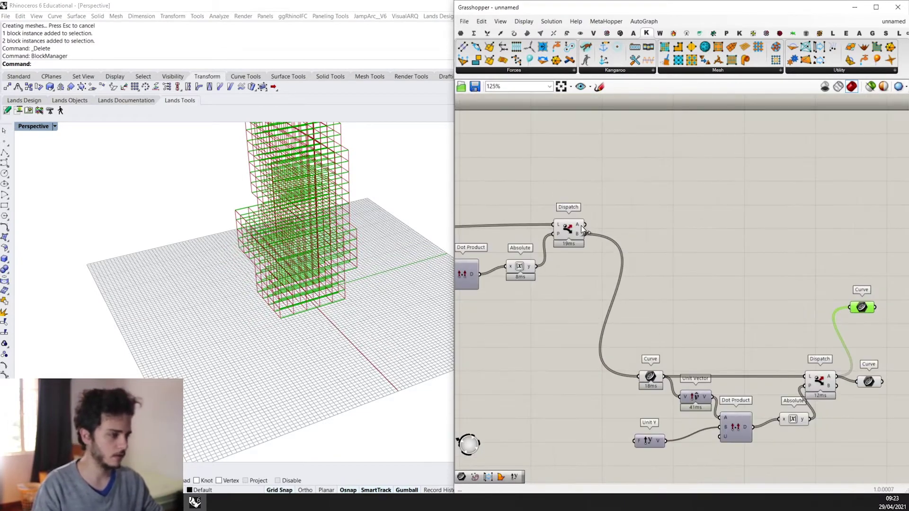
drag(585, 225, 865, 230)
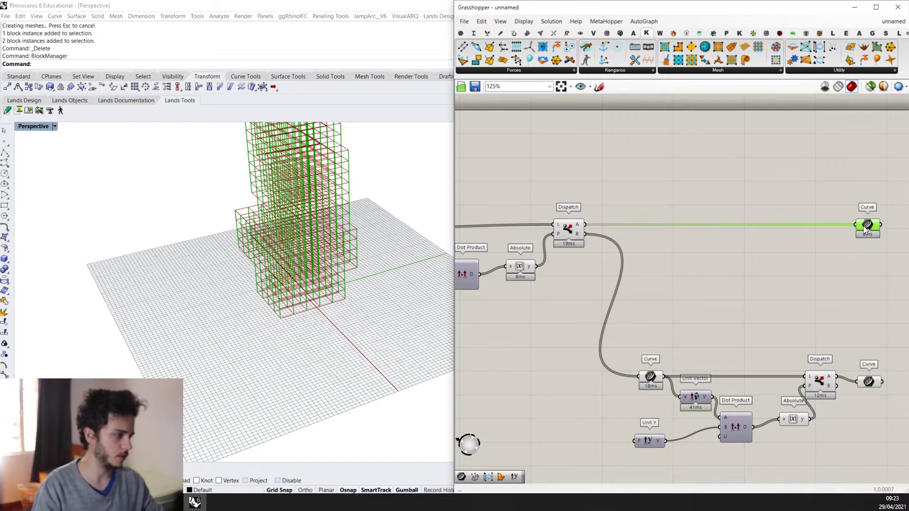
right_drag(865, 230, 766, 241)
Step: Copy the Curve parameter next to the second Dispatch, feed the copy from its B output, and move the A-fed parameter up
alt+drag(765, 240, 788, 408)
scroll(788, 408, up, 2)
right_drag(788, 408, 684, 325)
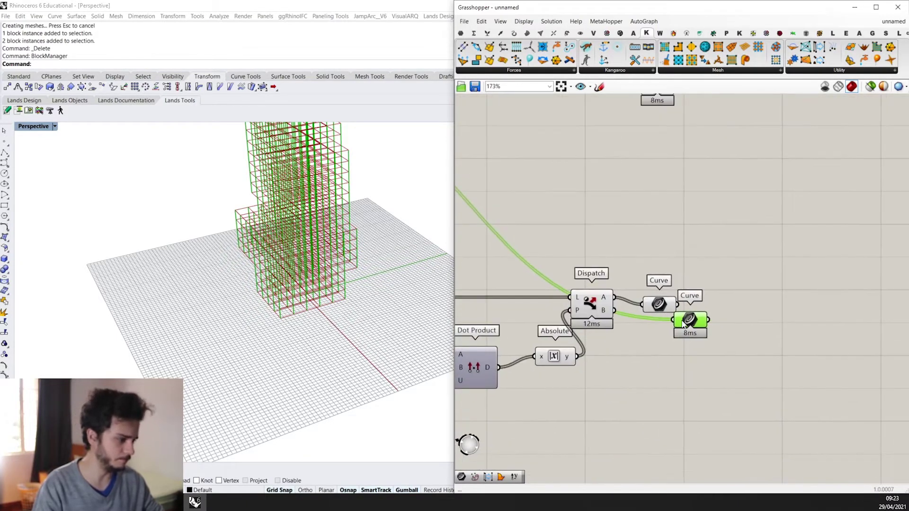
drag(670, 305, 673, 284)
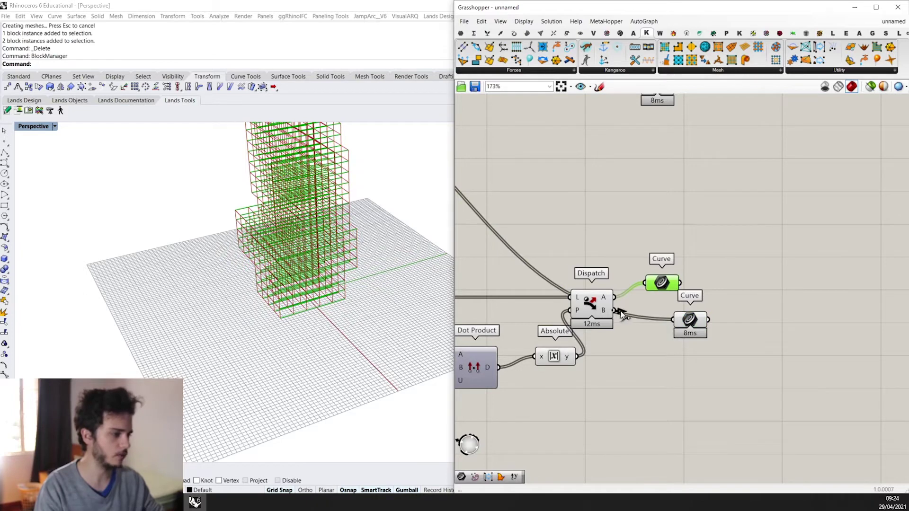
Step: Select the three output Curve parameters together and align them vertically into one column
scroll(550, 366, down, 3)
drag(709, 366, 613, 184)
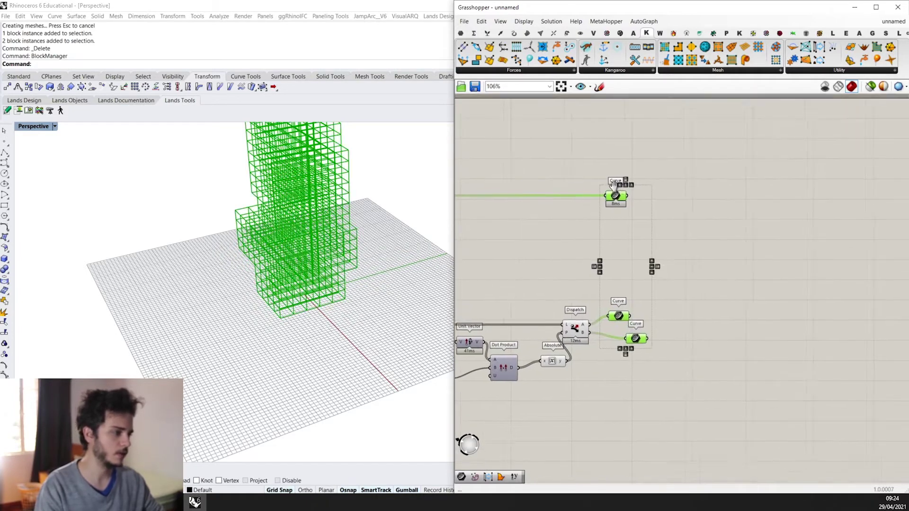
click(599, 267)
scroll(638, 348, down, 2)
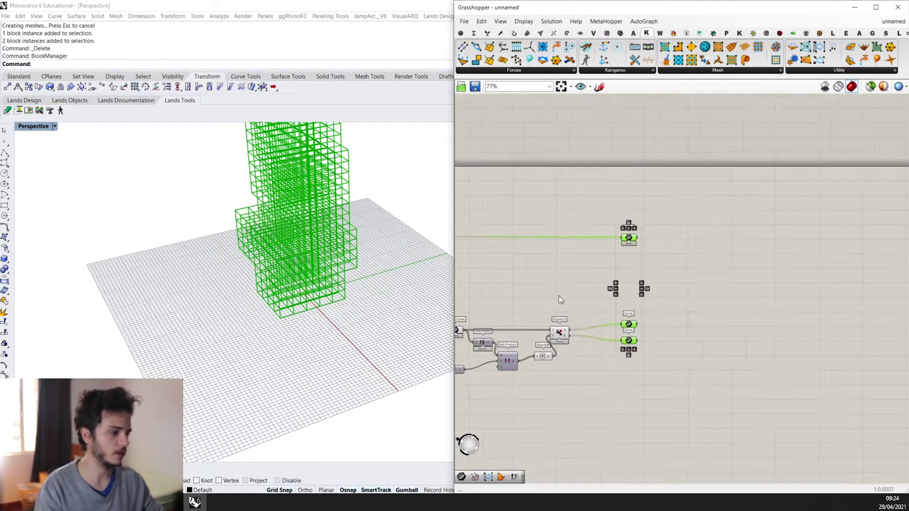
Step: Turn off preview for the components upstream of the three output Curve parameters, including the second Dispatch and Absolute
scroll(559, 299, down, 4)
drag(743, 339, 511, 201)
middle_click(615, 196)
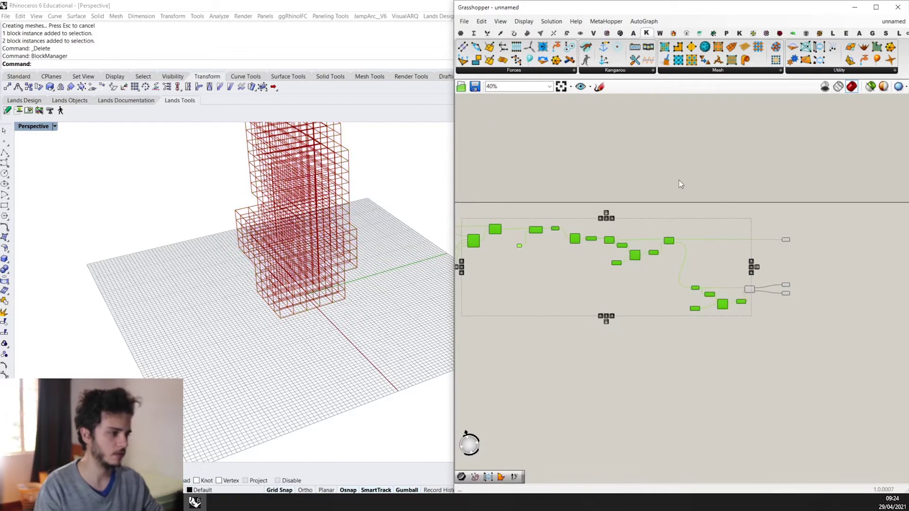
scroll(714, 255, up, 7)
middle_click(545, 274)
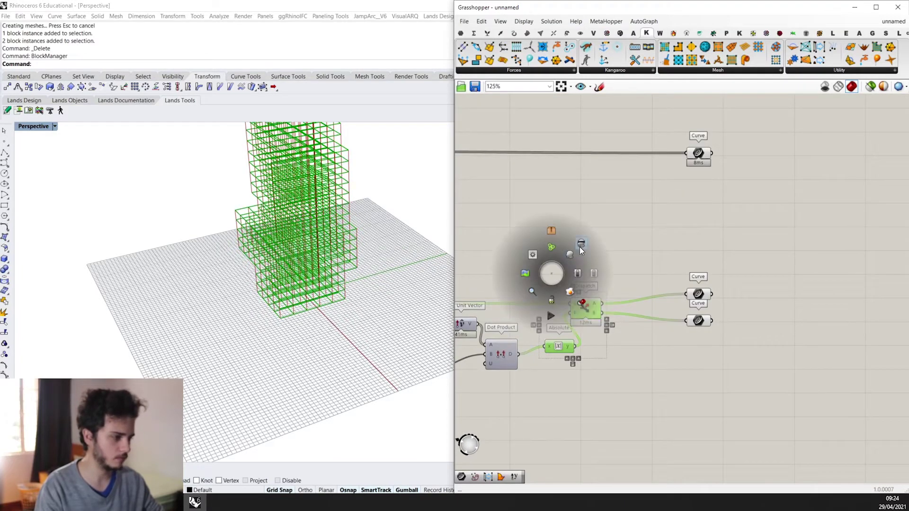
click(581, 244)
Step: Rename the Curve parameter fed by the first Dispatch's A output as Z and display its name instead of the icon
scroll(662, 189, up, 3)
right_click(634, 171)
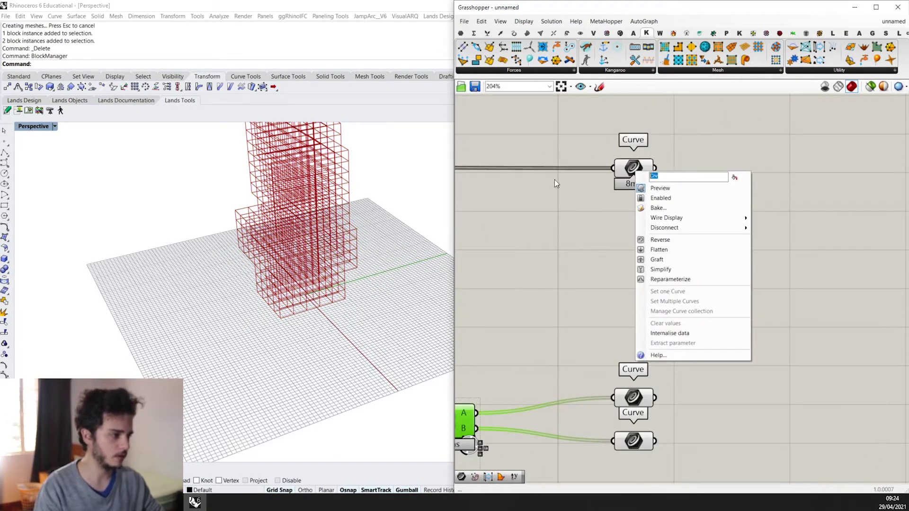
text(Z)
click(735, 178)
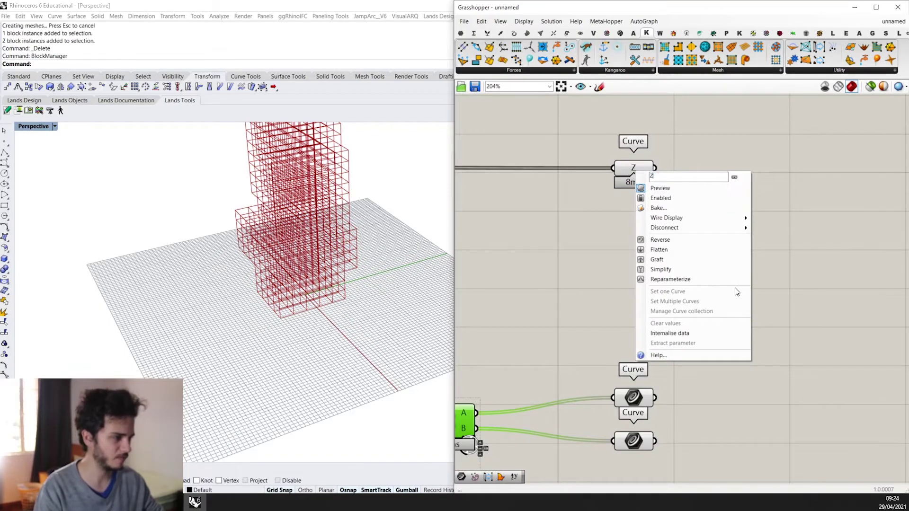
click(755, 338)
Step: Rename the Curve parameters fed by the second Dispatch's A and B outputs as Y and X, displaying their names instead of icons
right_drag(756, 337, 706, 254)
scroll(687, 303, up, 1)
click(578, 314)
right_drag(383, 275, 514, 308)
right_click(553, 313)
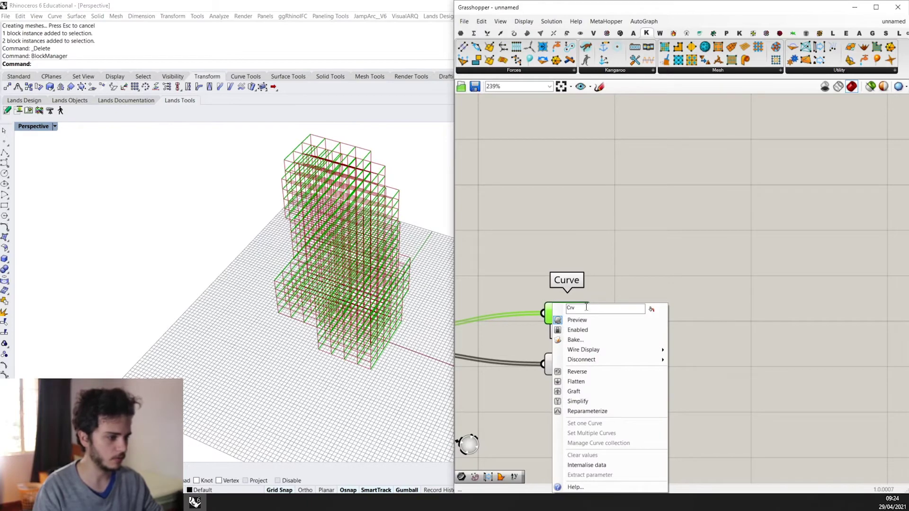
text(Y)
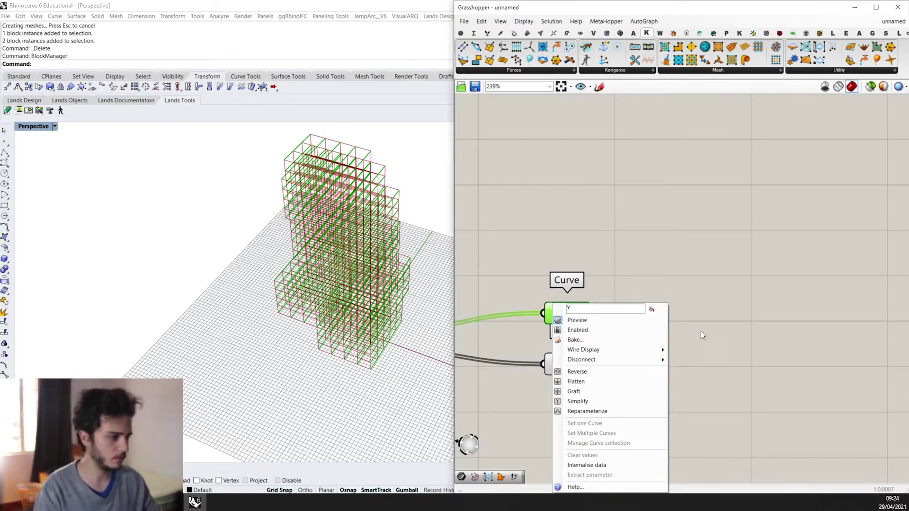
click(656, 282)
right_click(565, 369)
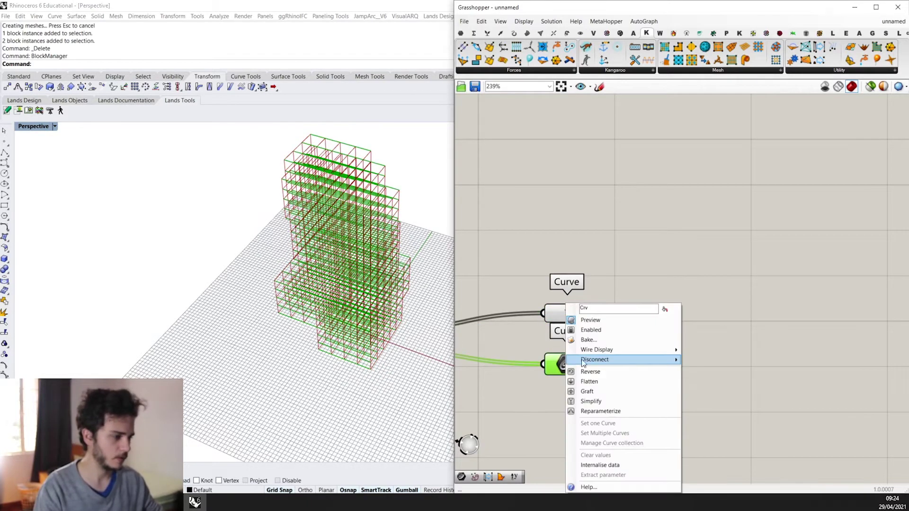
text(X)
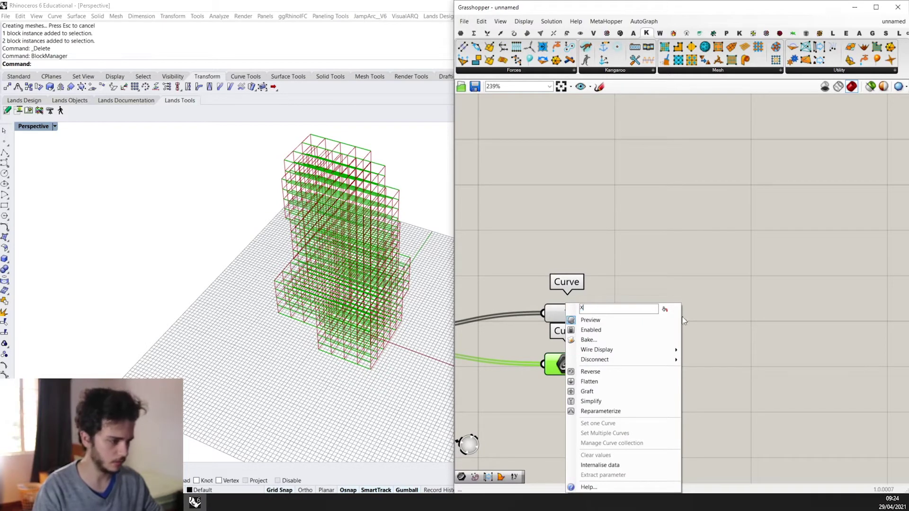
click(689, 258)
Step: Spread the Z, Y and X Curve parameters apart into an evenly spaced, vertically aligned column
scroll(690, 257, down, 5)
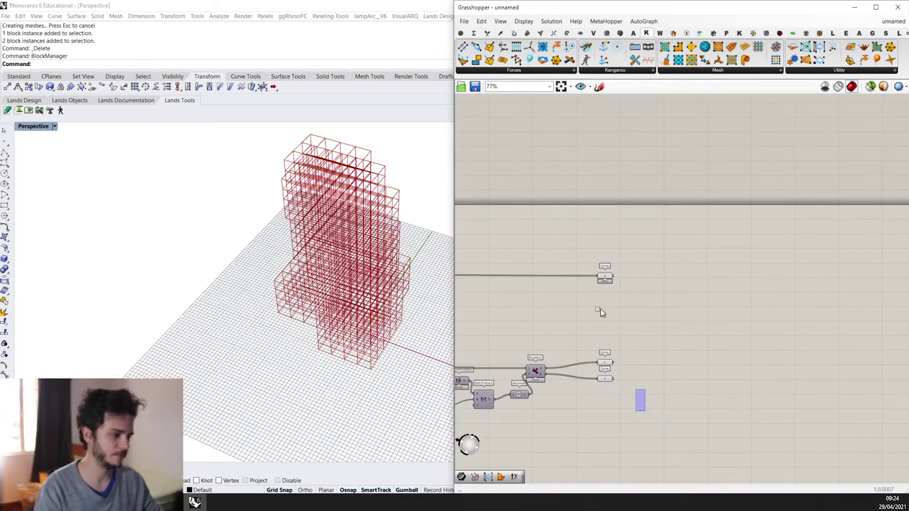
drag(637, 411, 639, 279)
click(732, 297)
scroll(633, 313, up, 3)
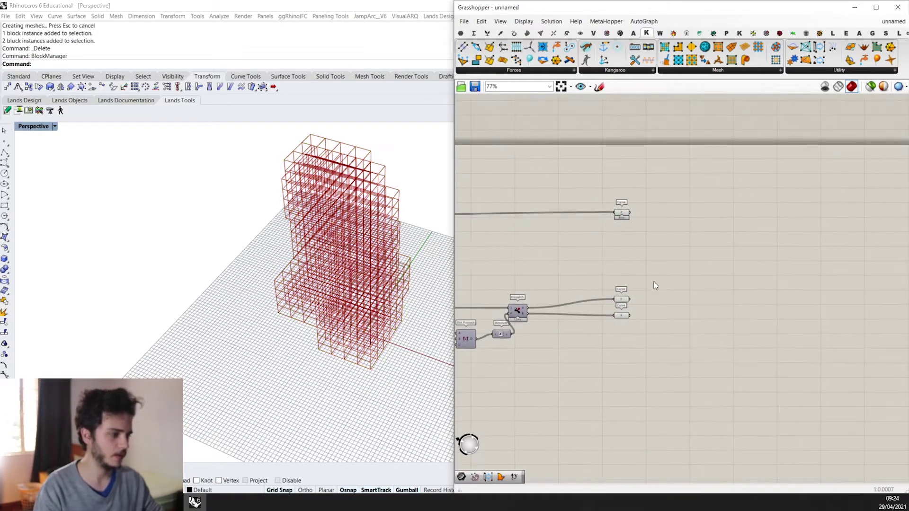
drag(634, 313, 647, 381)
scroll(648, 381, down, 2)
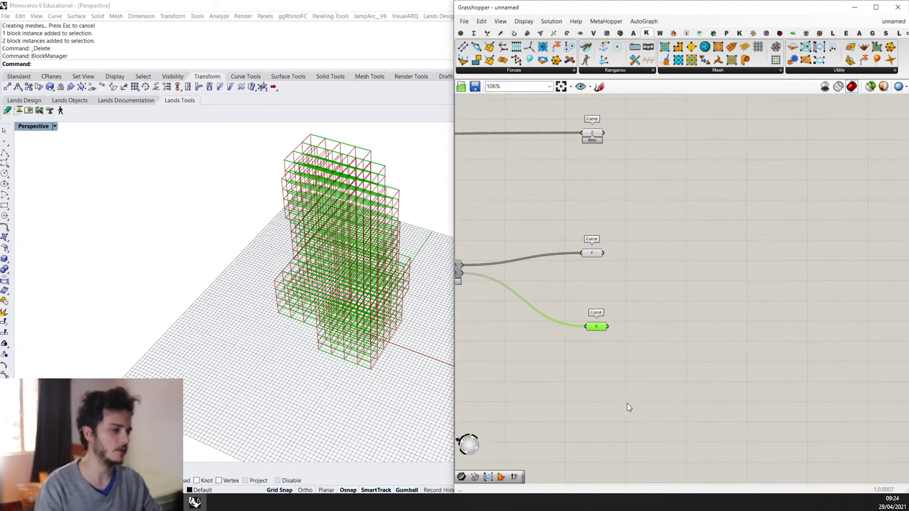
drag(573, 406, 542, 207)
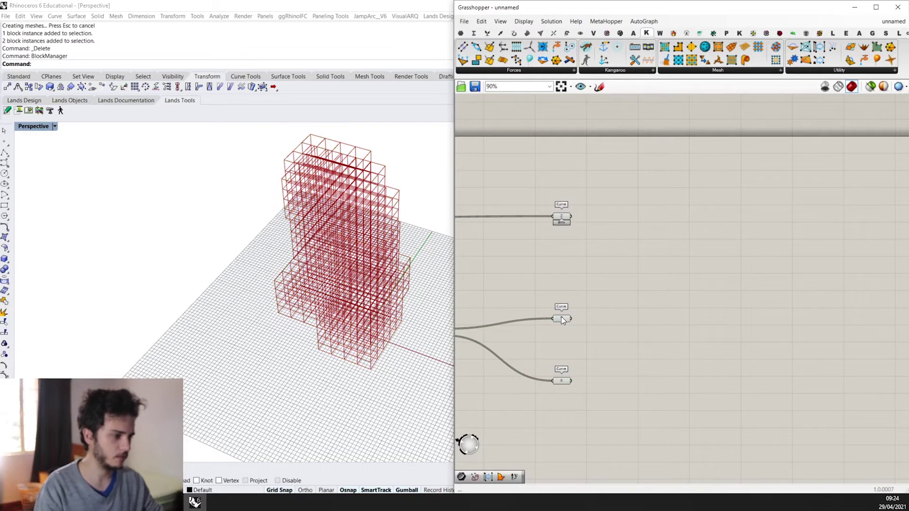
drag(561, 316, 562, 285)
right_drag(576, 291, 617, 295)
scroll(659, 290, down, 3)
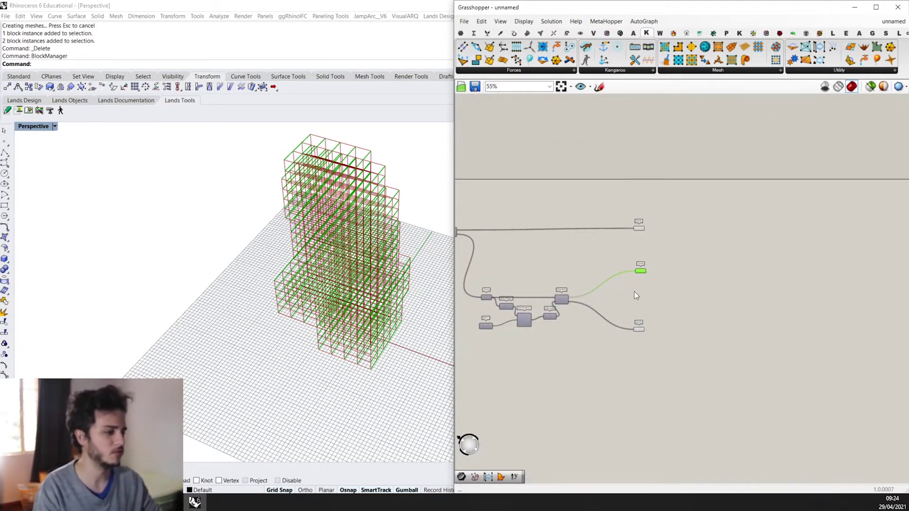
scroll(635, 291, up, 5)
drag(589, 257, 592, 271)
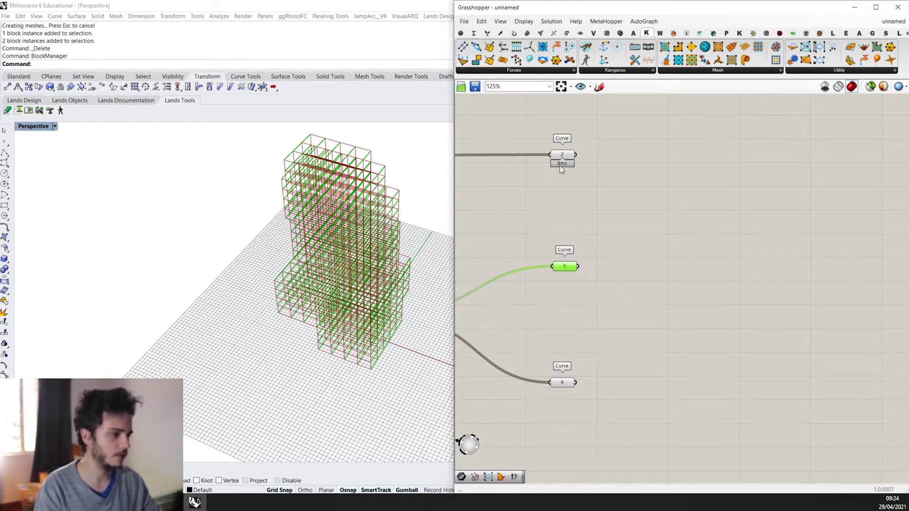
Step: Highlight the Z Curve parameter's lines and examine them in the Perspective viewport from near and far
scroll(583, 178, down, 2)
scroll(615, 334, down, 2)
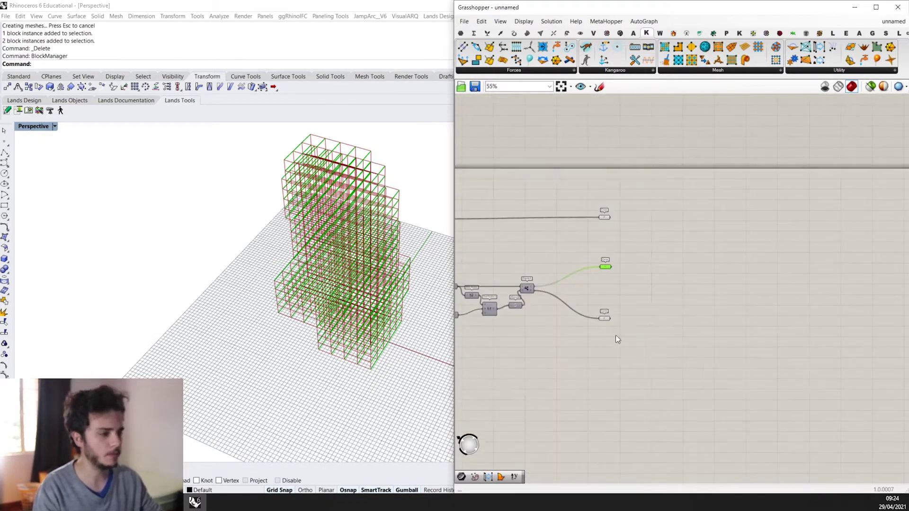
right_drag(615, 335, 658, 332)
scroll(603, 275, up, 4)
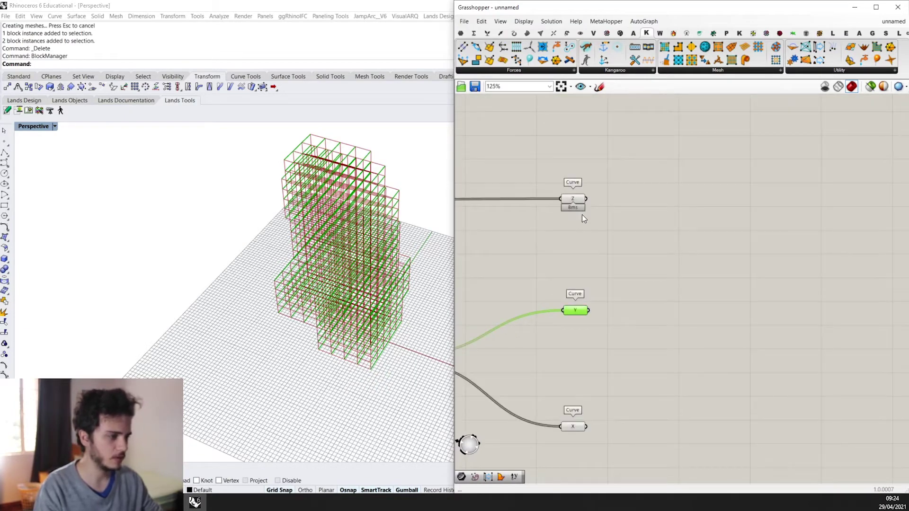
click(576, 203)
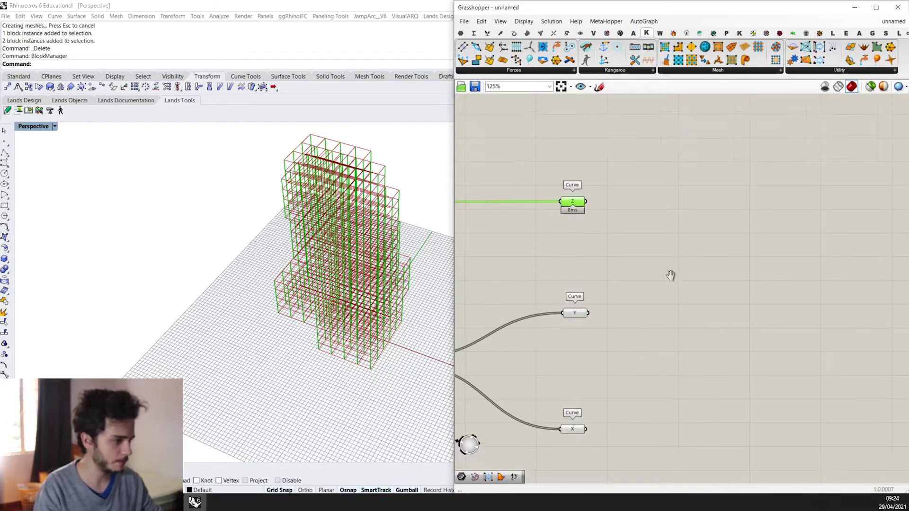
right_drag(669, 273, 652, 324)
scroll(374, 246, up, 5)
scroll(353, 292, down, 3)
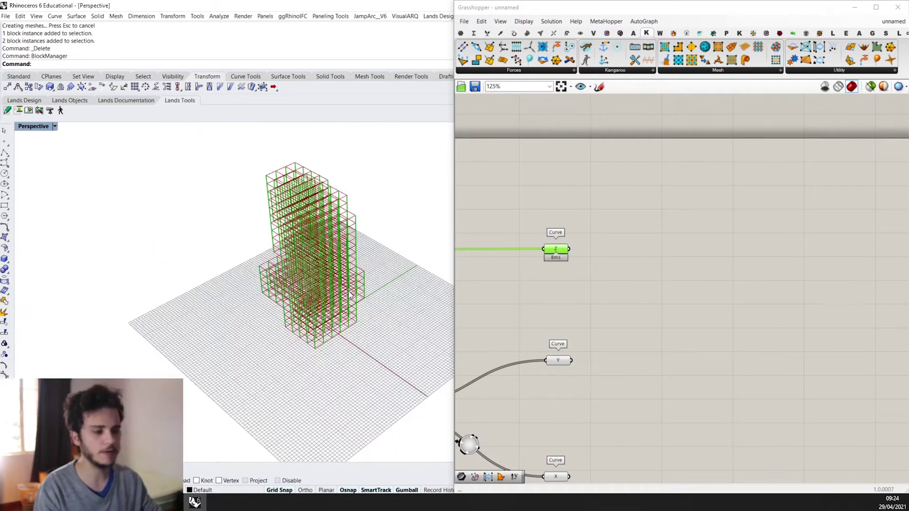
scroll(351, 294, up, 4)
scroll(357, 284, down, 2)
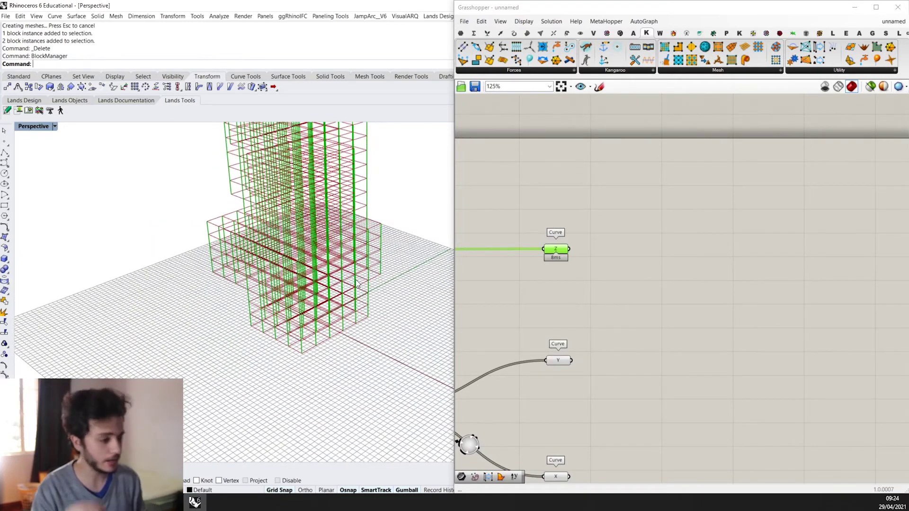
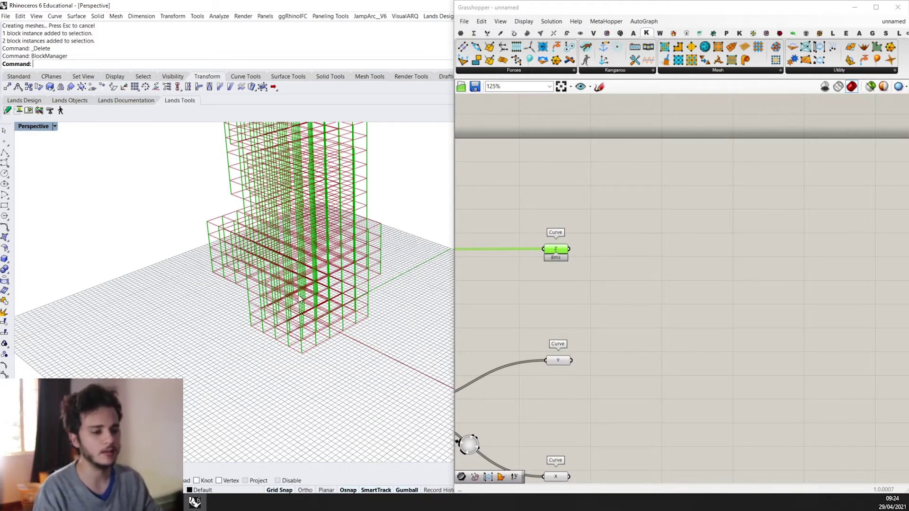
scroll(302, 338, up, 5)
scroll(314, 320, down, 8)
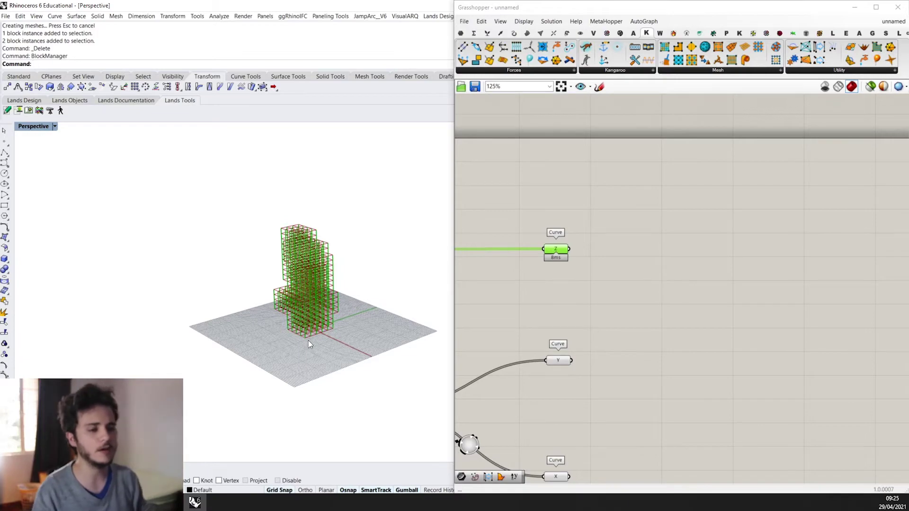
scroll(313, 342, up, 6)
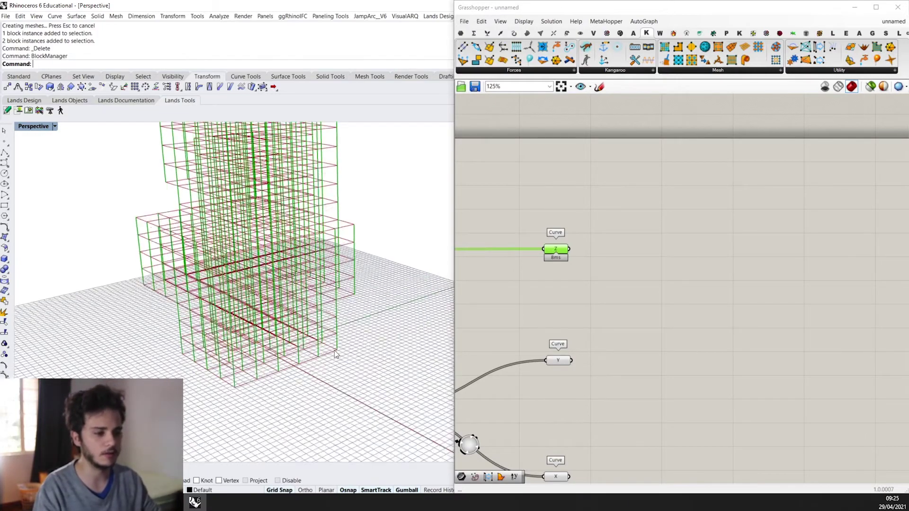
scroll(344, 235, down, 5)
scroll(340, 323, up, 4)
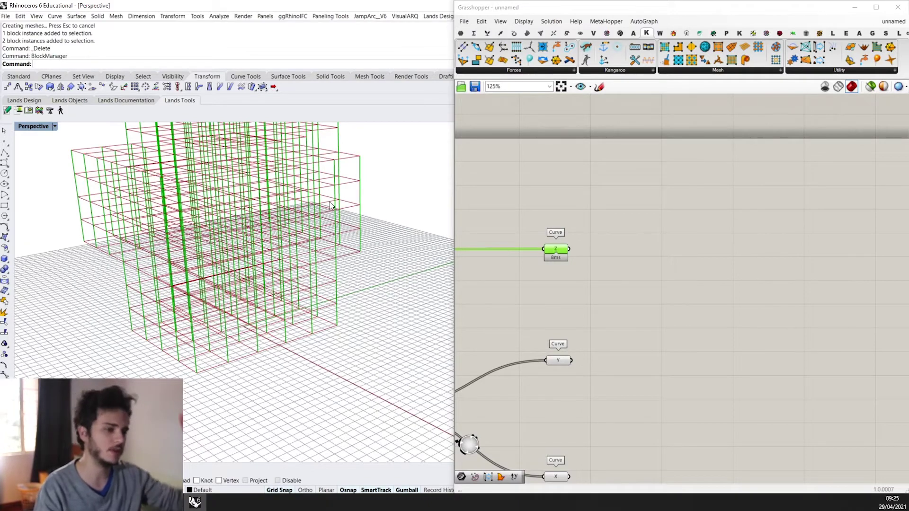
scroll(326, 229, down, 6)
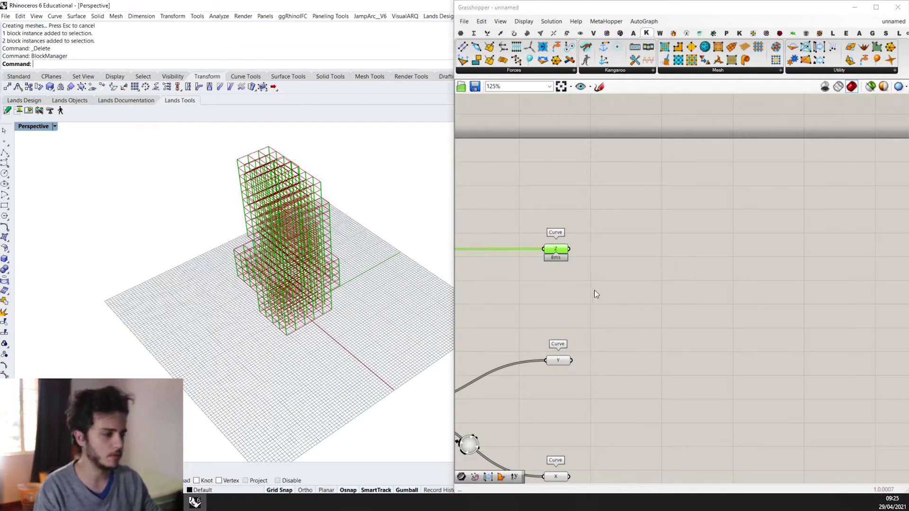
Step: Add a Join Curves component beside the Z parameter, feed its C input from Z, and check the joined lines in the viewport
scroll(594, 290, up, 1)
right_drag(595, 290, 558, 236)
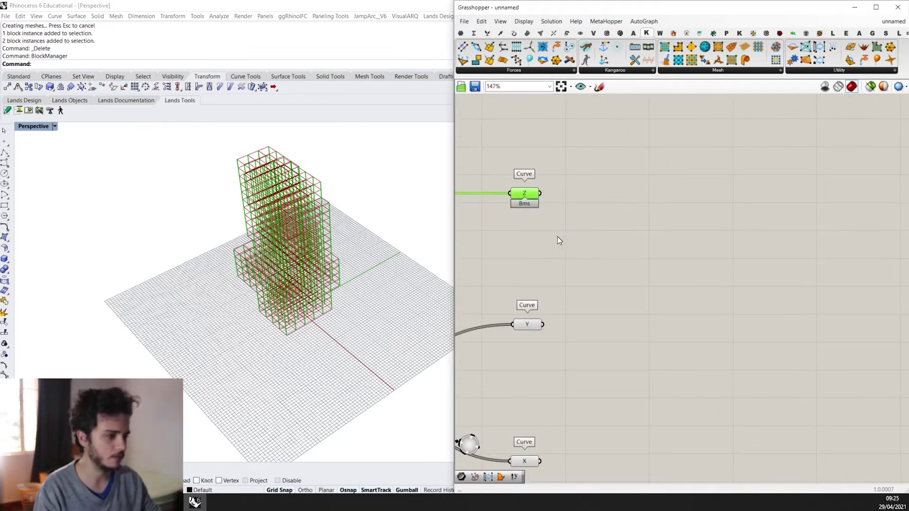
double_click(582, 200)
text(joi)
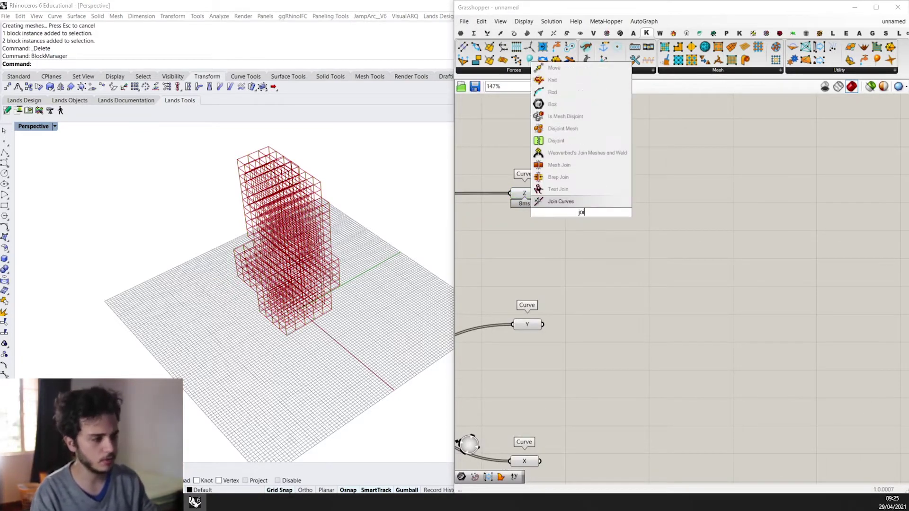
key(Return)
scroll(573, 209, up, 2)
drag(525, 187, 576, 202)
scroll(239, 161, up, 5)
scroll(315, 410, down, 3)
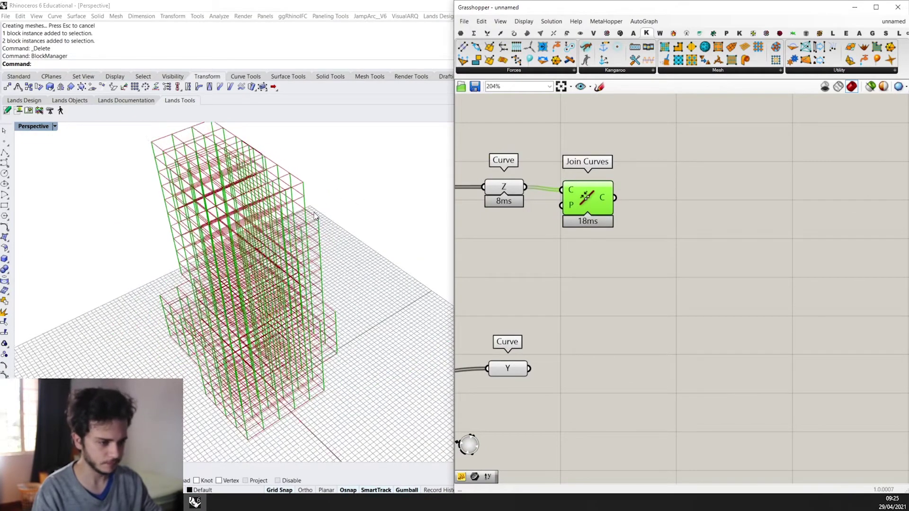
Step: Add a Simplify Curve component after Join Curves and connect the joined curves to its C input
right_drag(653, 207, 603, 195)
double_click(642, 212)
text(simplify)
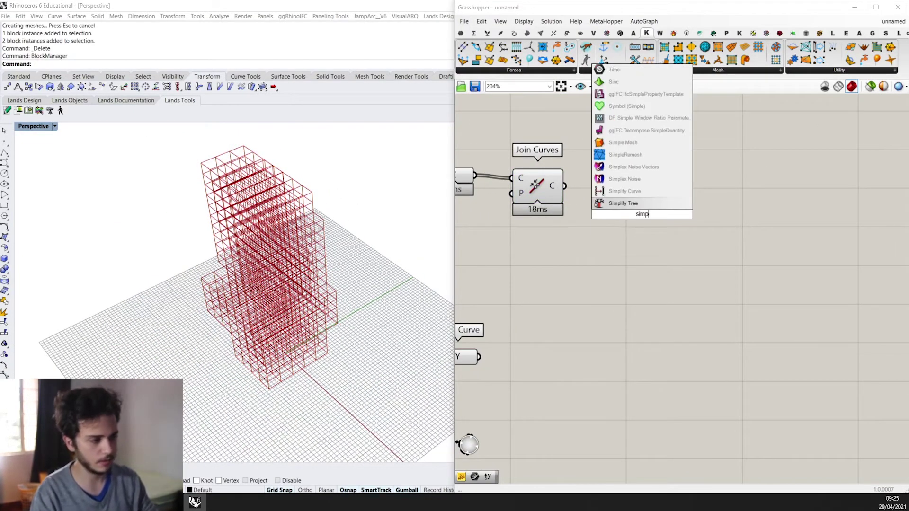
key(Return)
scroll(643, 217, up, 2)
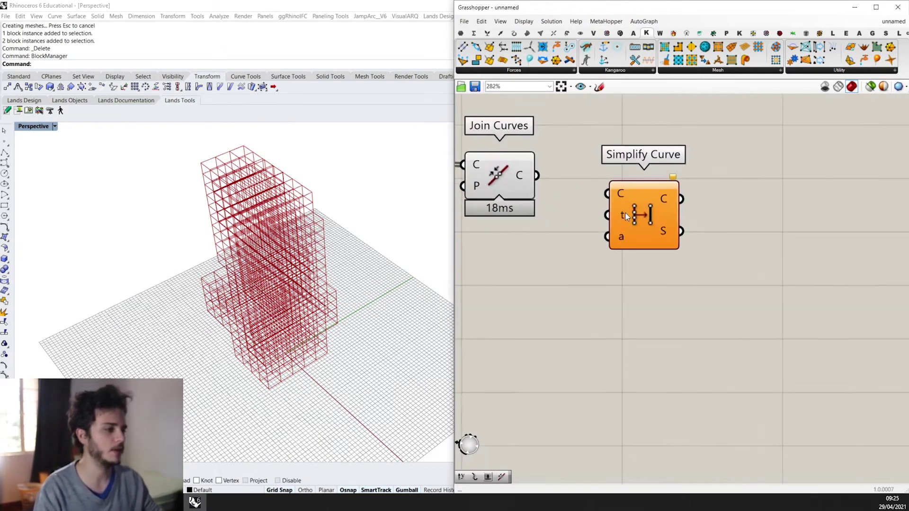
scroll(598, 193, down, 3)
scroll(597, 193, up, 2)
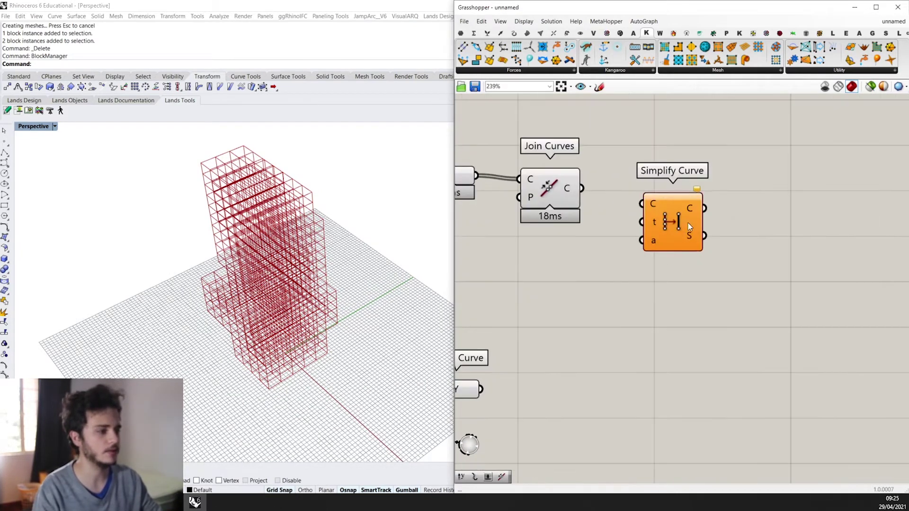
drag(581, 188, 641, 203)
scroll(667, 222, up, 3)
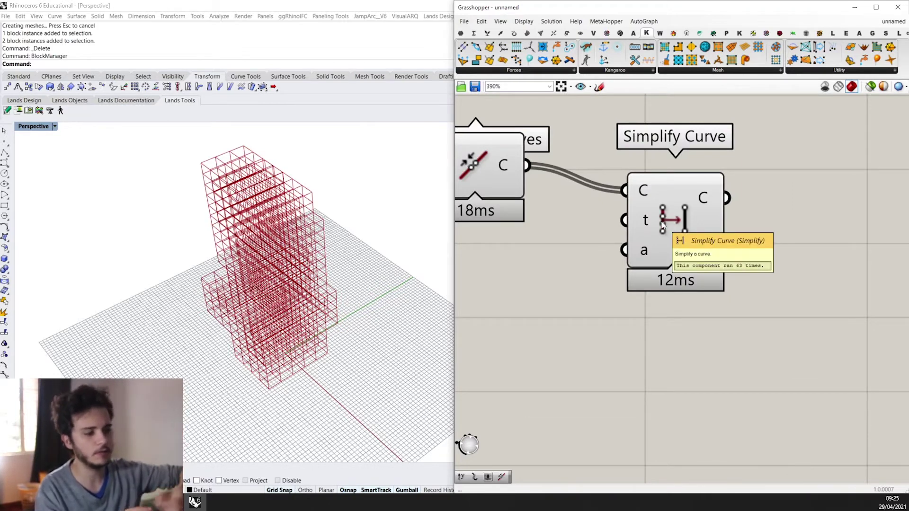
Step: Move the Z, Join Curves and Simplify Curve components together upwards, farther from the Y parameter
scroll(682, 243, down, 3)
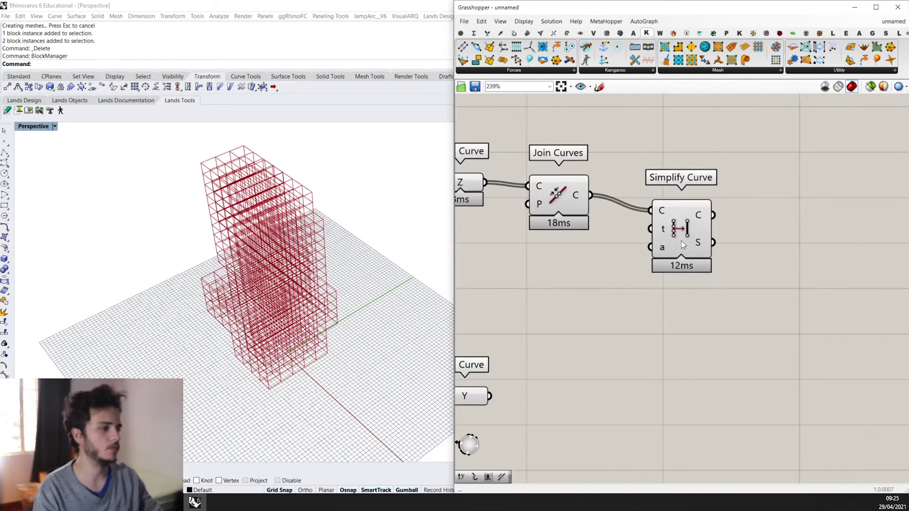
click(683, 244)
scroll(683, 244, down, 2)
drag(807, 273, 536, 201)
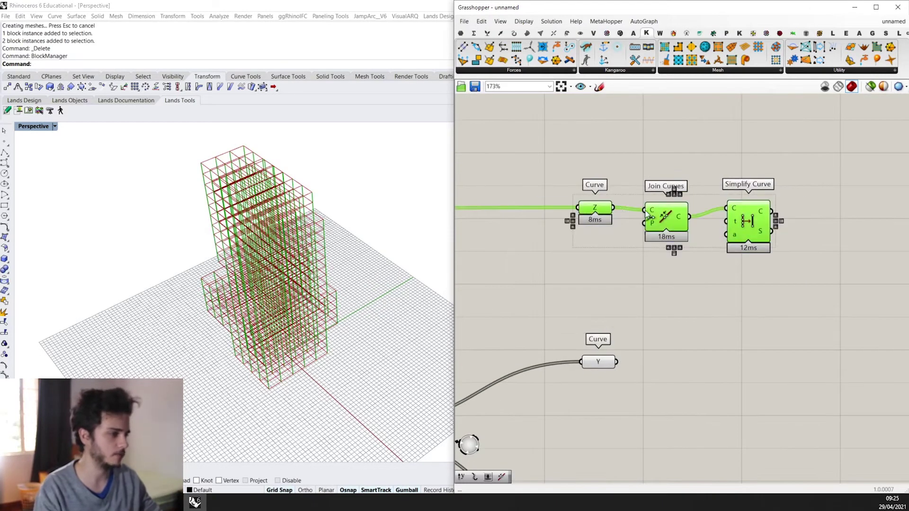
drag(648, 215, 613, 182)
click(755, 229)
scroll(755, 229, up, 3)
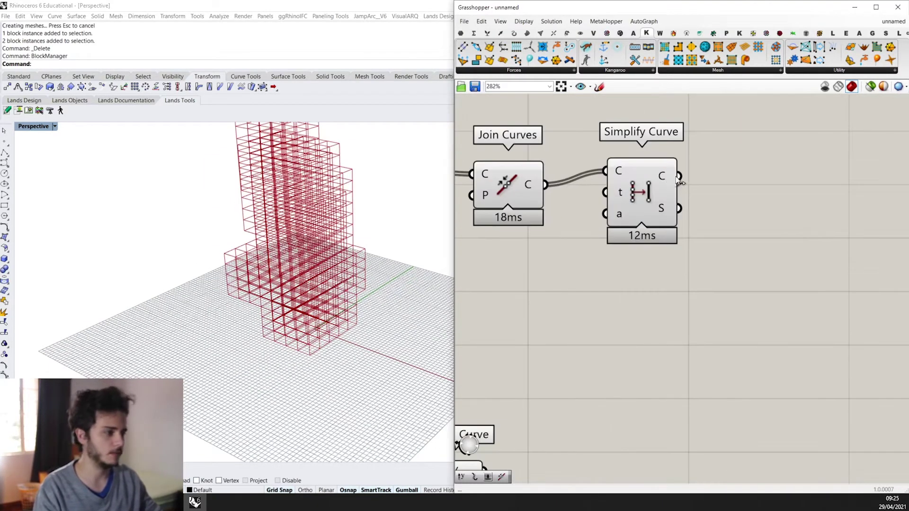
scroll(710, 237, down, 3)
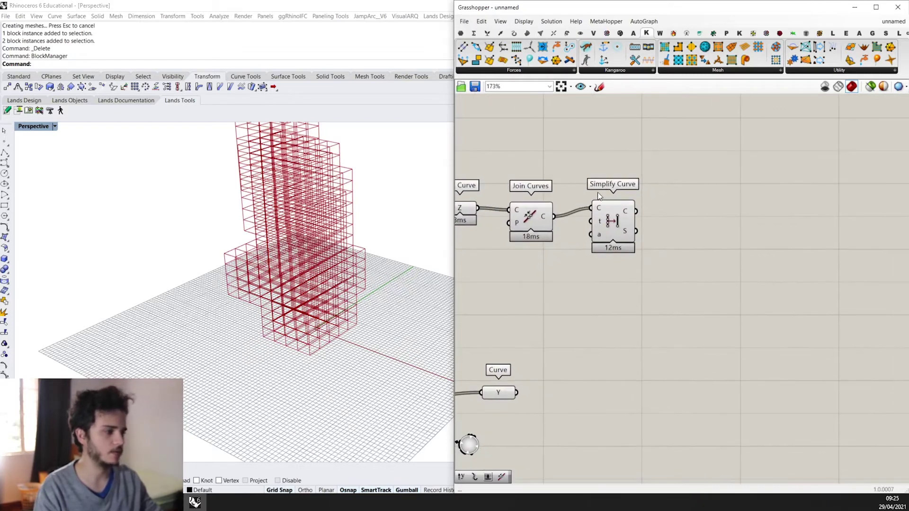
Step: Align Simplify Curve with Join Curves and add an End Points component fed by Simplify Curve's C output
click(610, 230)
double_click(714, 271)
text(end)
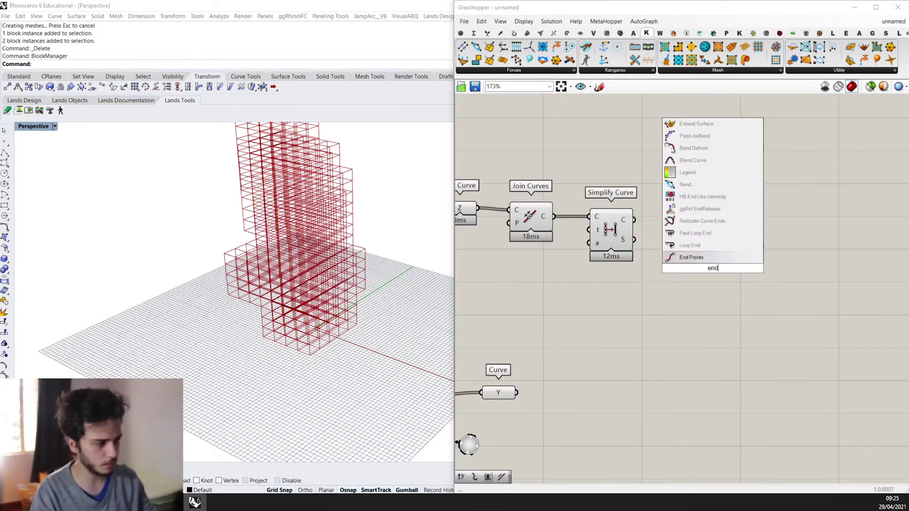
key(Return)
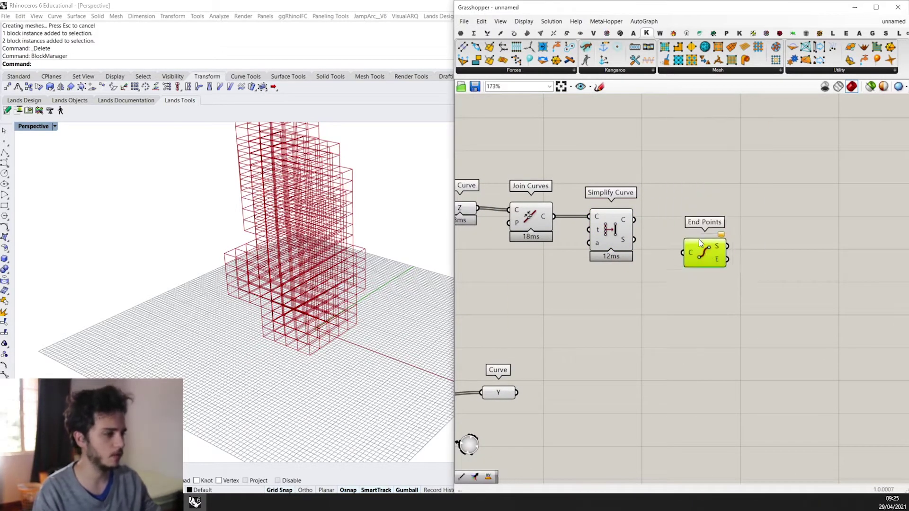
drag(634, 220, 672, 233)
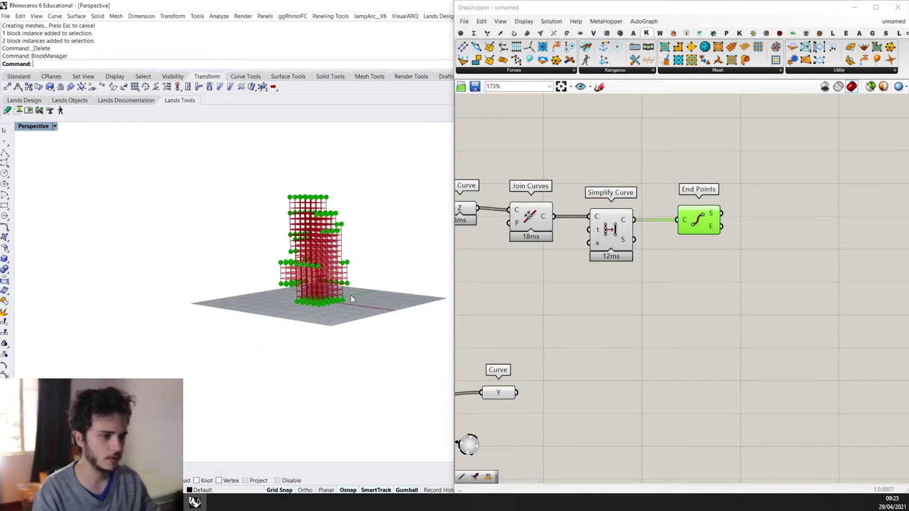
right_drag(656, 282, 629, 290)
double_click(631, 290)
text(point)
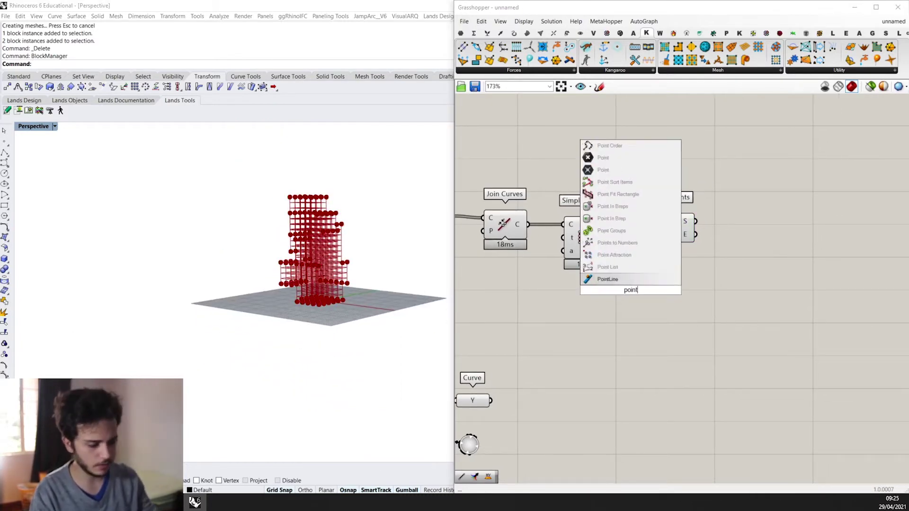
key(Return)
click(630, 292)
key(Delete)
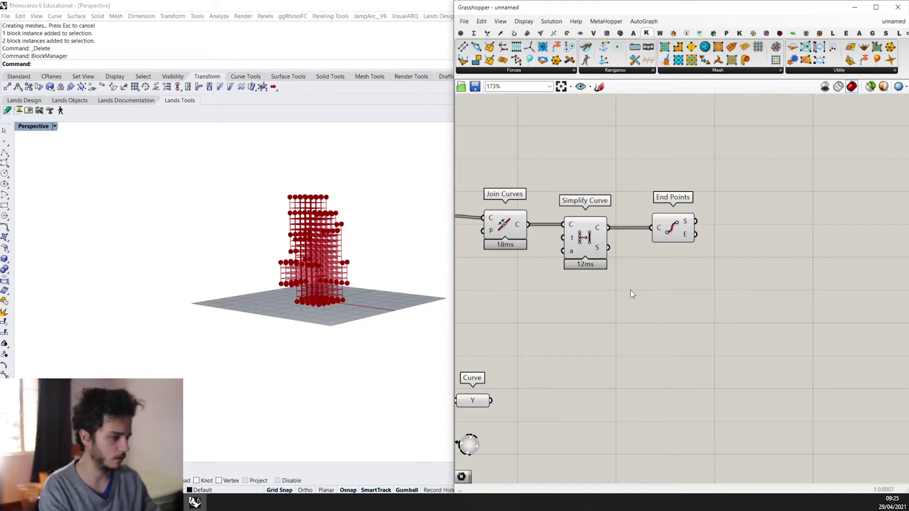
Step: Add a Point parameter beside End Points and feed it from the S output
double_click(630, 289)
text(point)
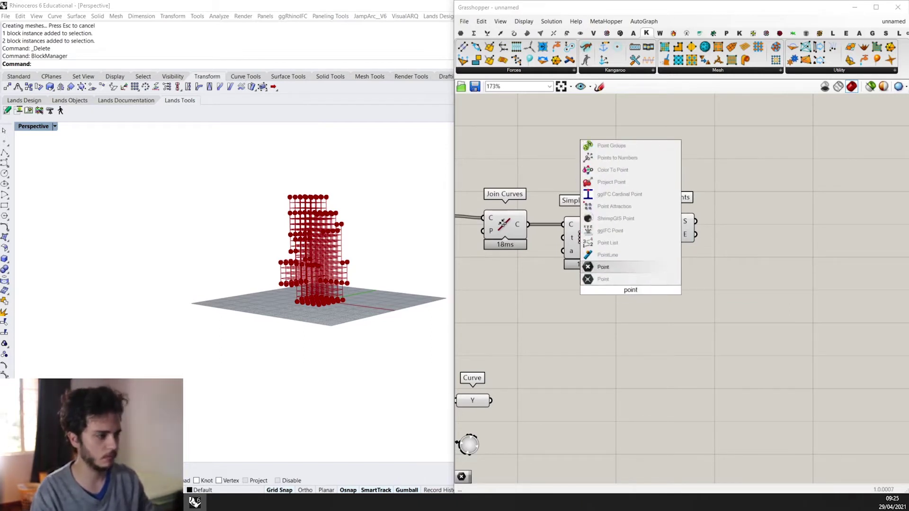
key(Return)
drag(634, 294, 712, 221)
Step: Examine the highlighted start points across the tower in the Perspective viewport, from near and far
scroll(718, 219, up, 1)
scroll(309, 276, up, 3)
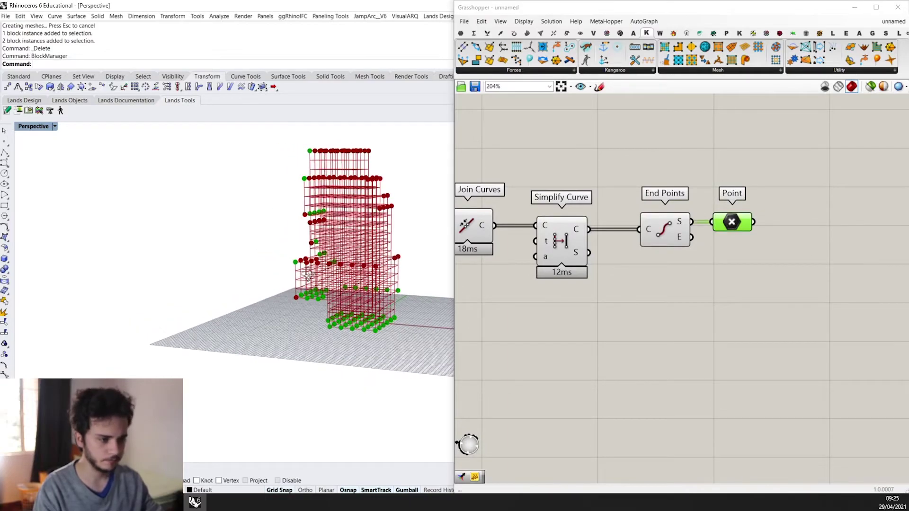
right_drag(377, 253, 353, 248)
scroll(349, 320, up, 6)
right_drag(349, 320, 256, 356)
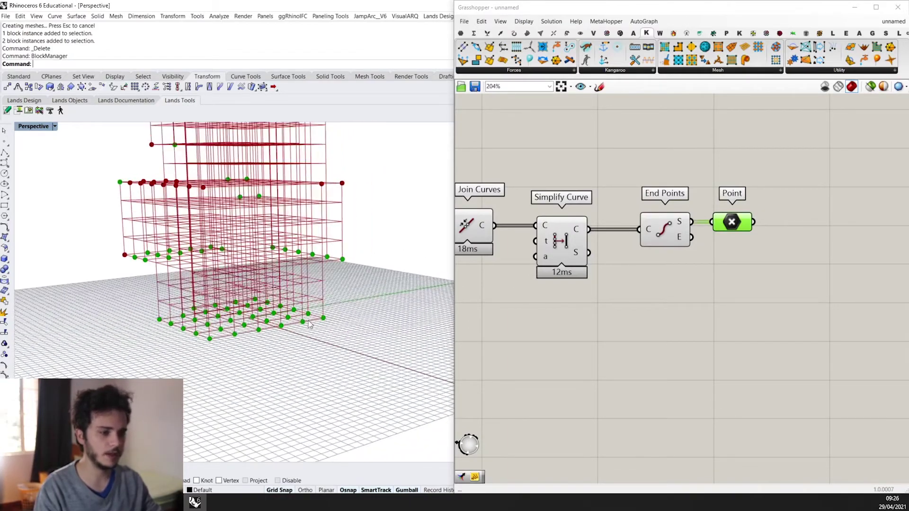
scroll(254, 355, down, 8)
scroll(241, 348, up, 6)
right_drag(263, 310, 265, 249)
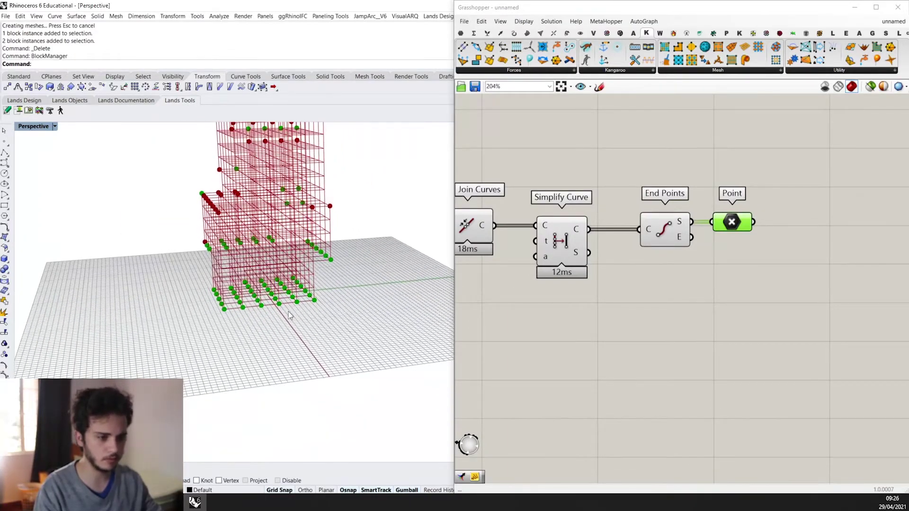
scroll(292, 304, down, 6)
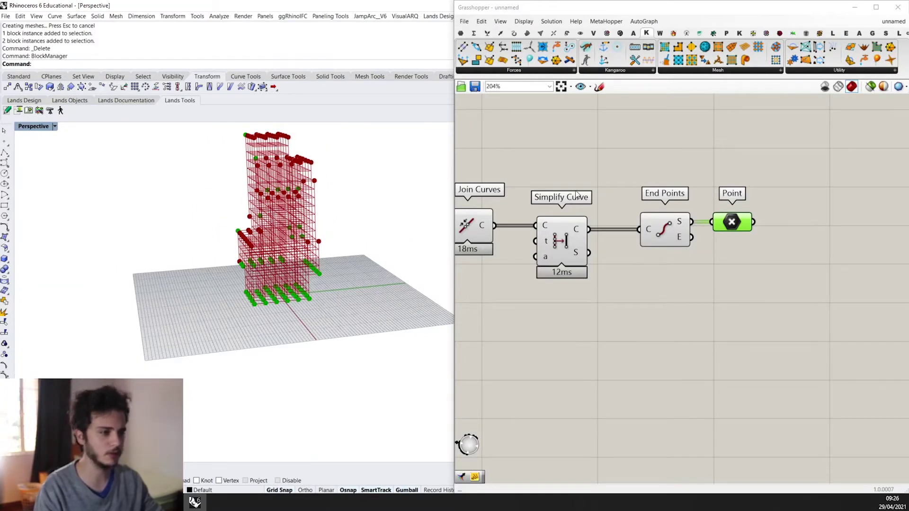
Step: Feed the Point parameter from End Points' E output instead and check the points in the viewport
scroll(684, 216, up, 1)
drag(694, 241, 736, 236)
right_drag(284, 243, 304, 243)
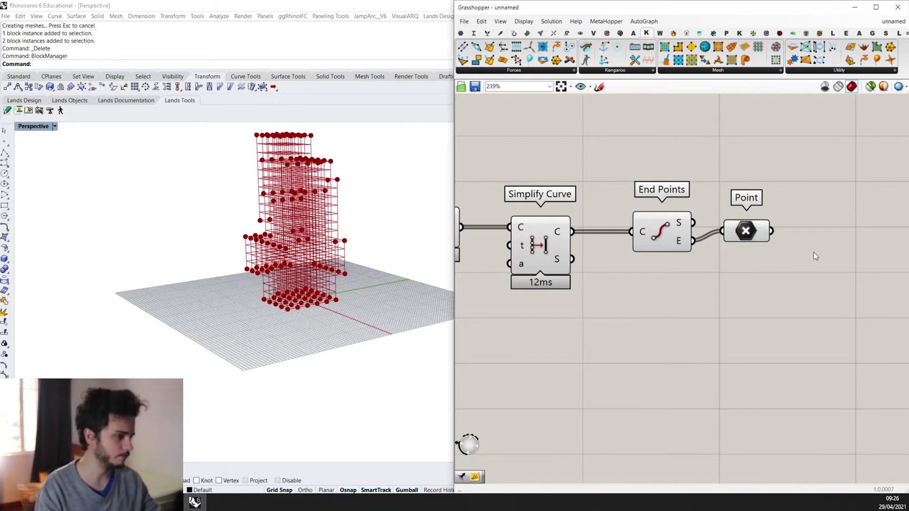
Step: Move End Points and Point aside to make room, and add a Flip Curve component fed by Simplify Curve's C output
drag(813, 255, 720, 233)
scroll(586, 249, down, 3)
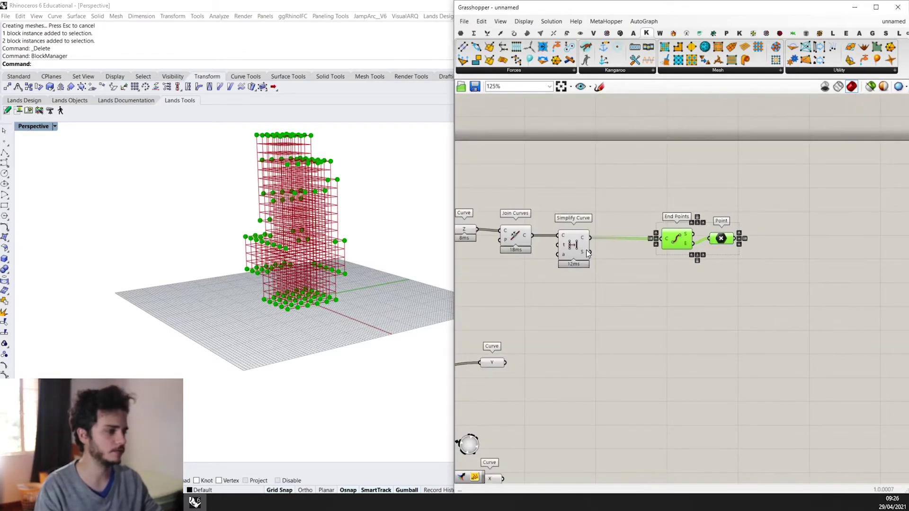
double_click(598, 286)
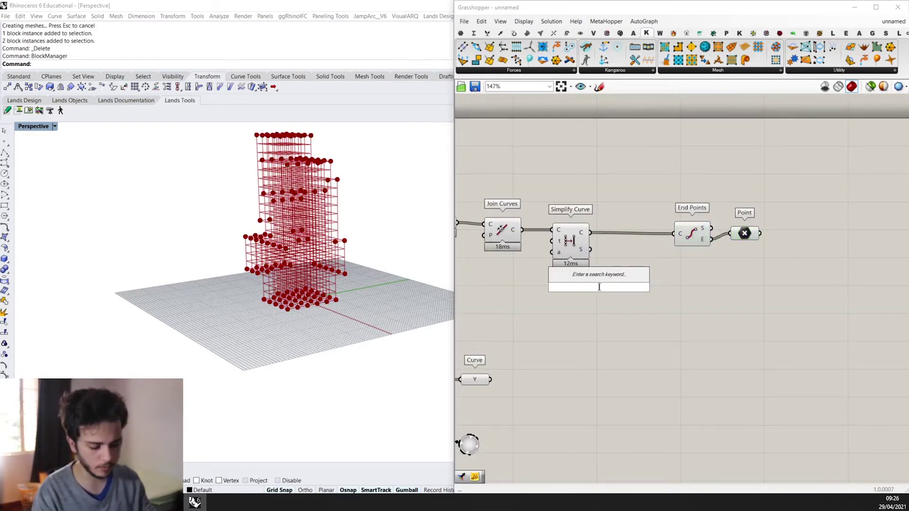
text(flip cu)
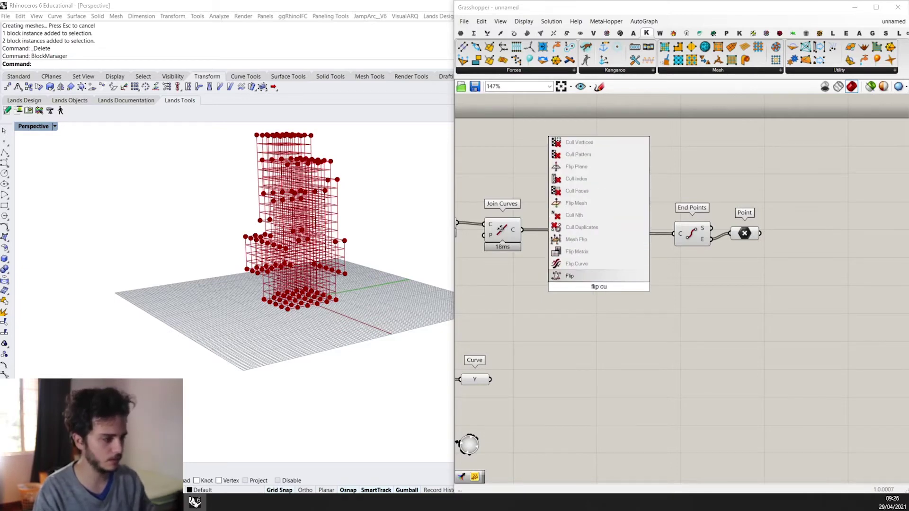
key(Up)
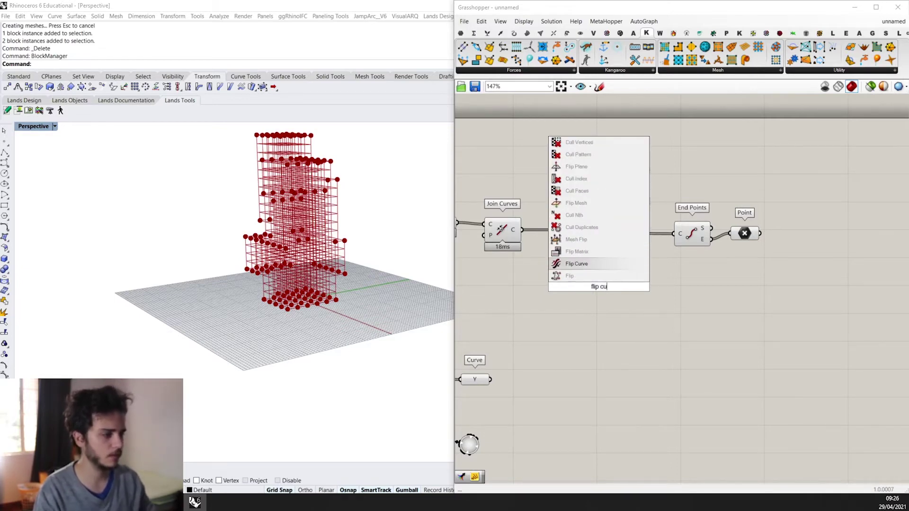
key(Return)
drag(598, 286, 629, 287)
scroll(615, 271, up, 1)
drag(563, 236, 673, 290)
Step: Add a List Item fed by the simplified curves, use its item as Flip Curve's G guide, and send the flipped curves to End Points
double_click(577, 327)
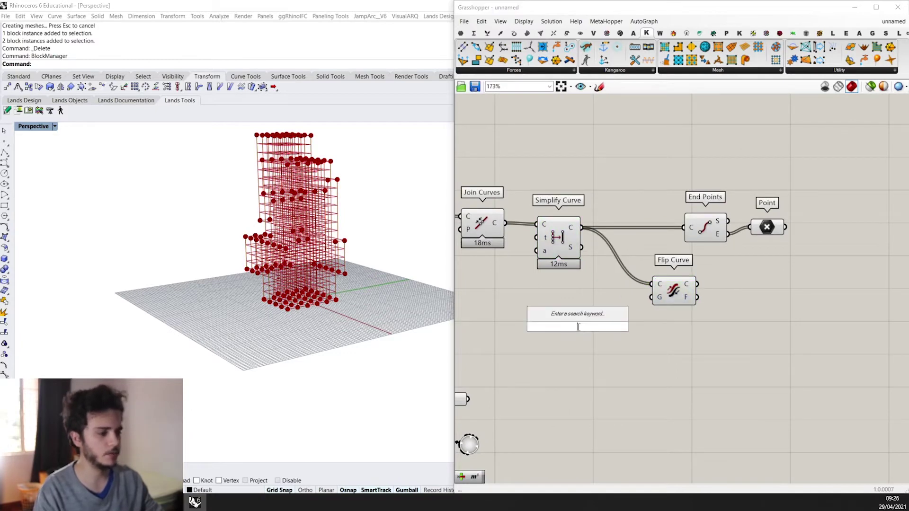
text(list item)
key(Return)
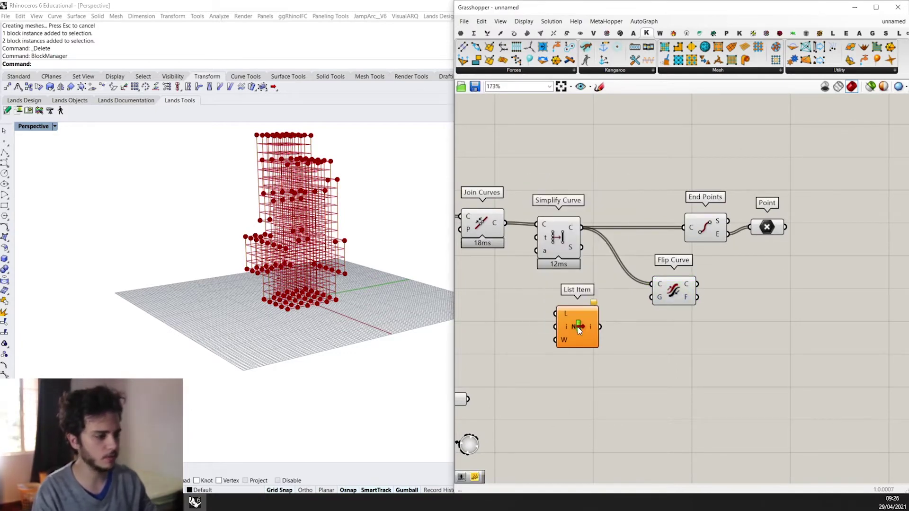
drag(609, 338, 625, 343)
drag(597, 256, 613, 327)
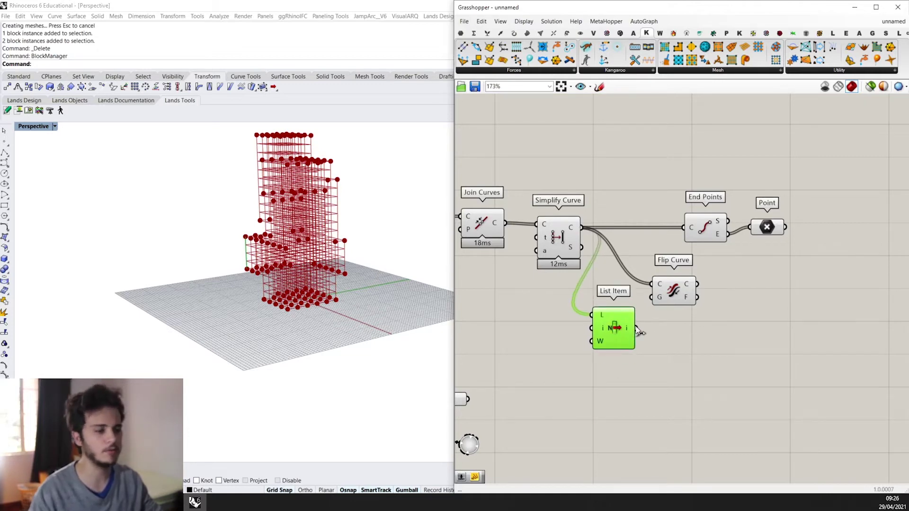
drag(637, 328, 683, 228)
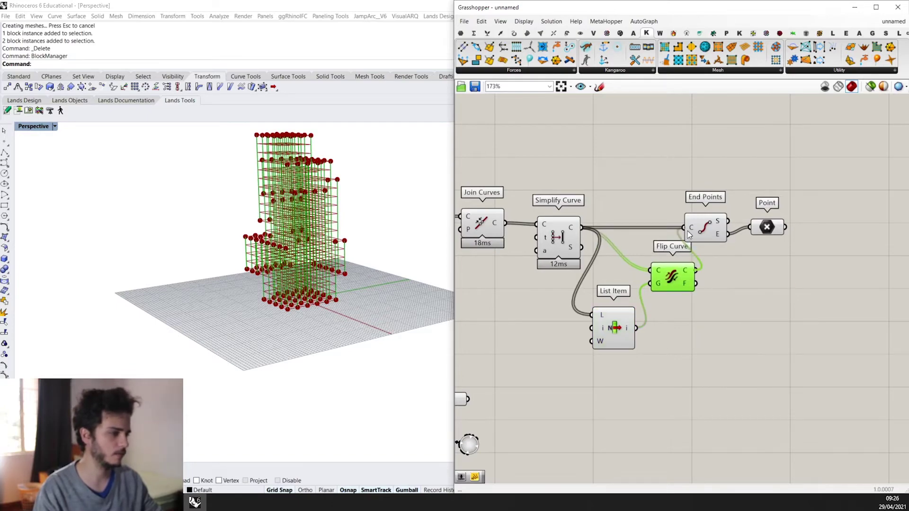
Step: Compare the flipped curves' end and start points in the viewport by switching the Point parameter to End Points' S output
click(755, 229)
right_drag(332, 247, 344, 224)
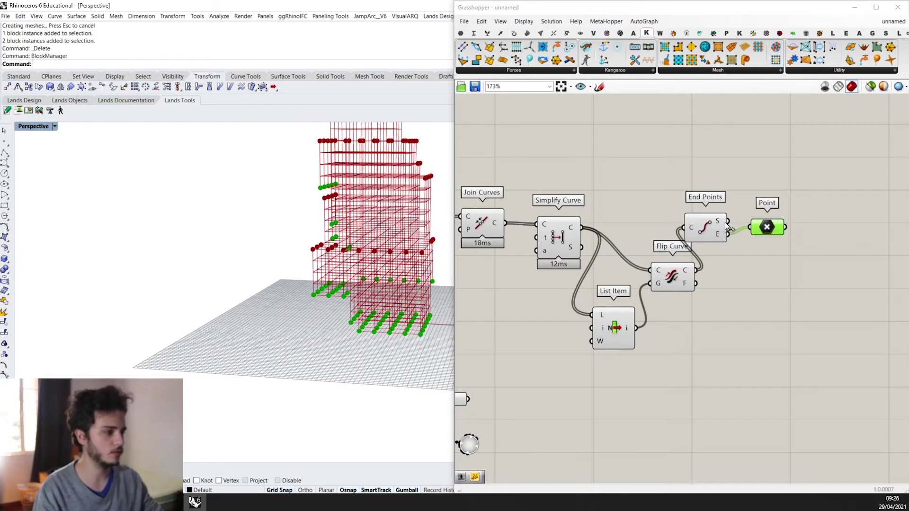
drag(728, 227, 771, 225)
scroll(351, 263, down, 5)
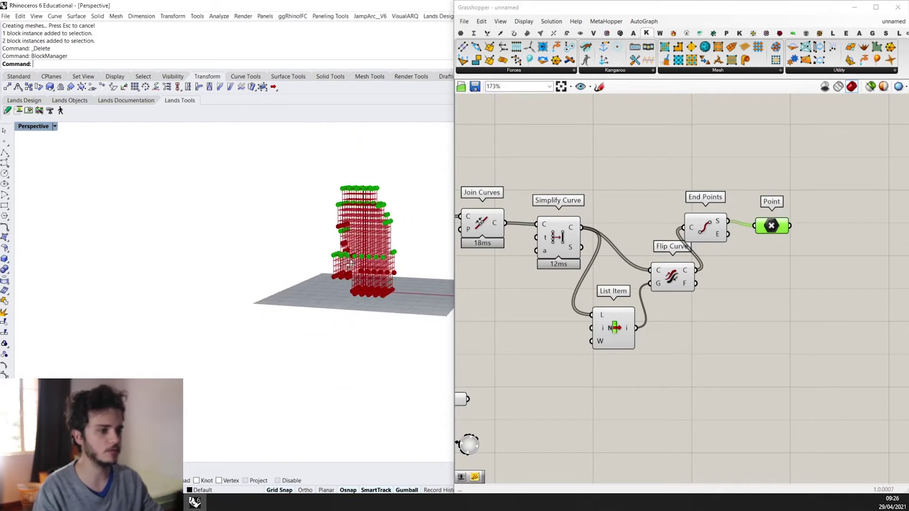
right_drag(351, 263, 359, 246)
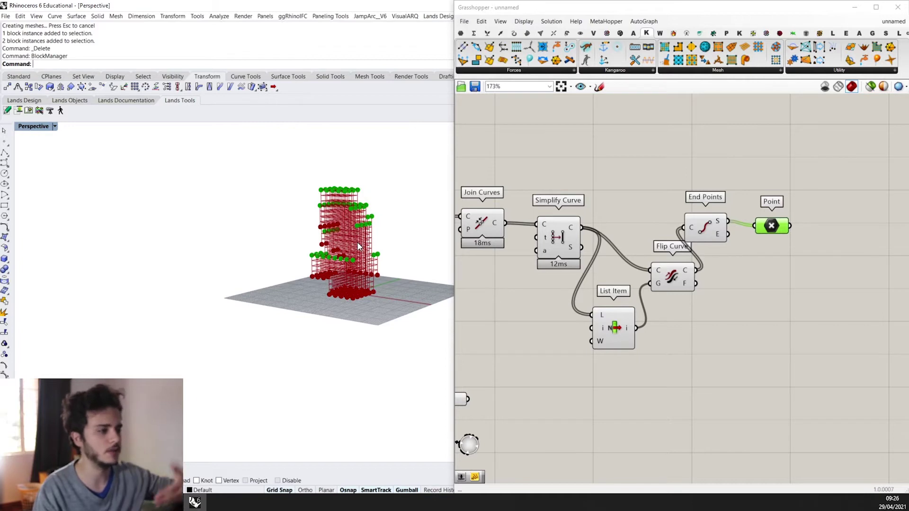
Step: Feed the Point parameter from End Points' E output and arrange Flip Curve, End Points and Point in an evenly spaced row
drag(684, 335, 679, 232)
scroll(724, 245, up, 1)
click(766, 225)
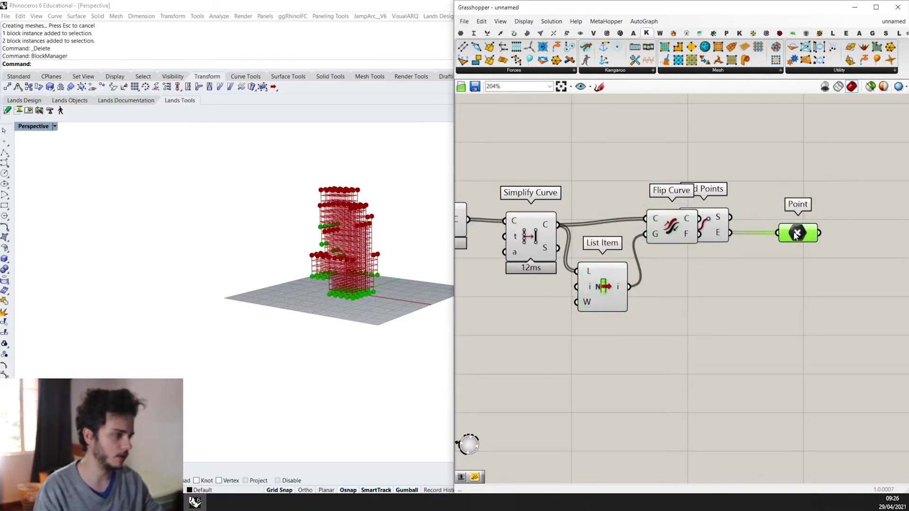
scroll(752, 279, down, 3)
drag(784, 290, 723, 255)
right_drag(821, 255, 708, 303)
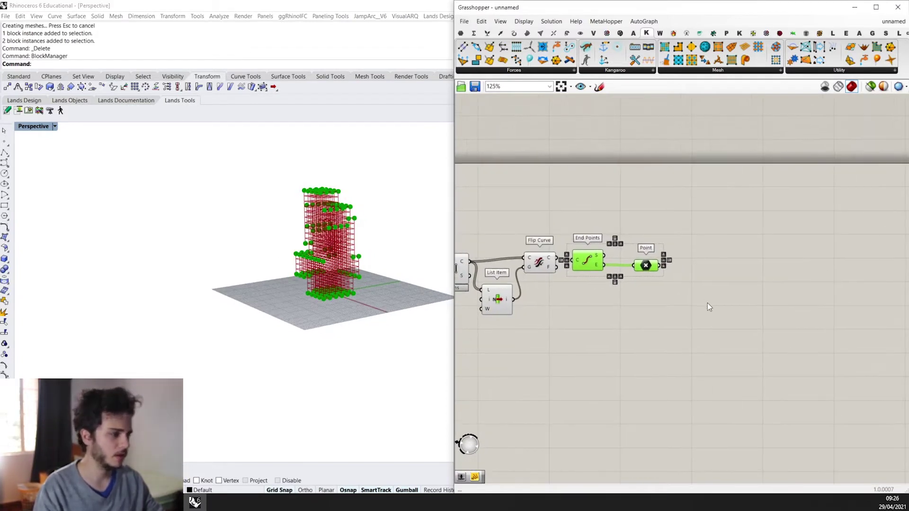
Step: Highlight the Point parameter and examine its points at closer range in the Perspective viewport
double_click(695, 301)
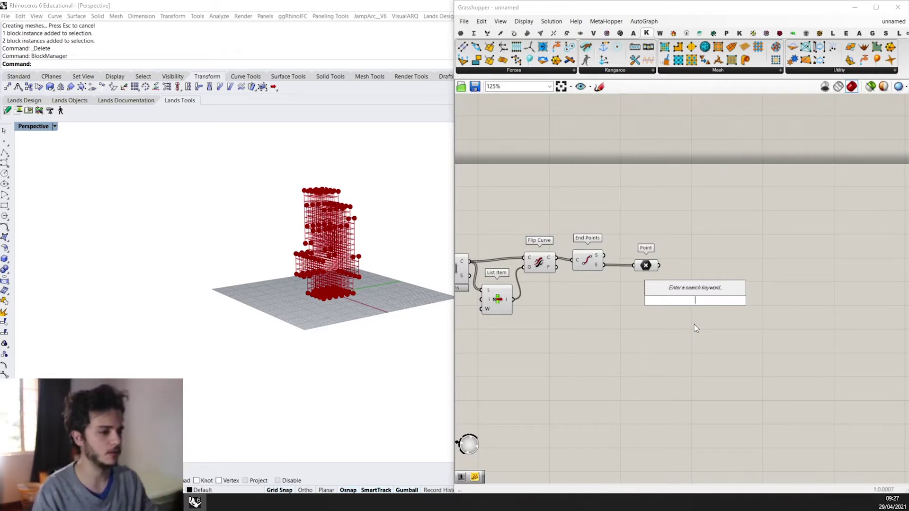
scroll(694, 325, up, 2)
click(645, 263)
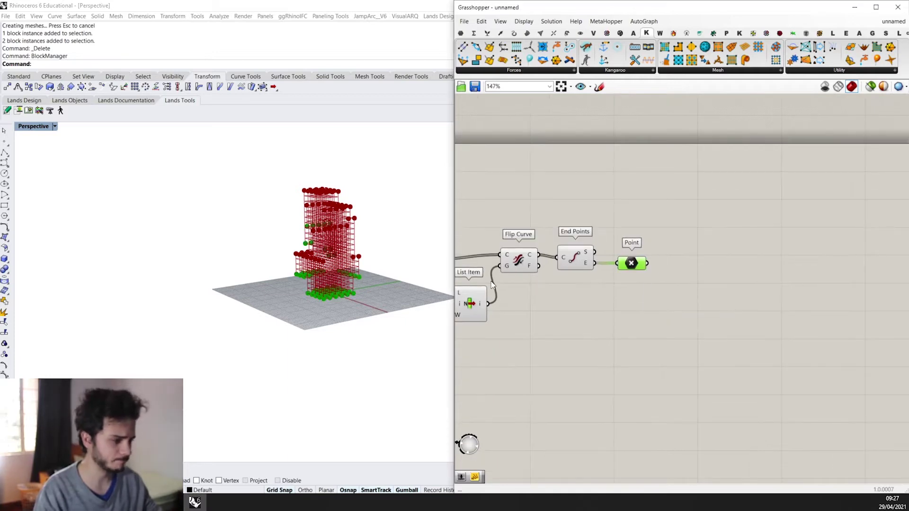
scroll(363, 291, up, 3)
Step: Add a Plane Normal component after the Point parameter and connect the points to its O input
double_click(617, 348)
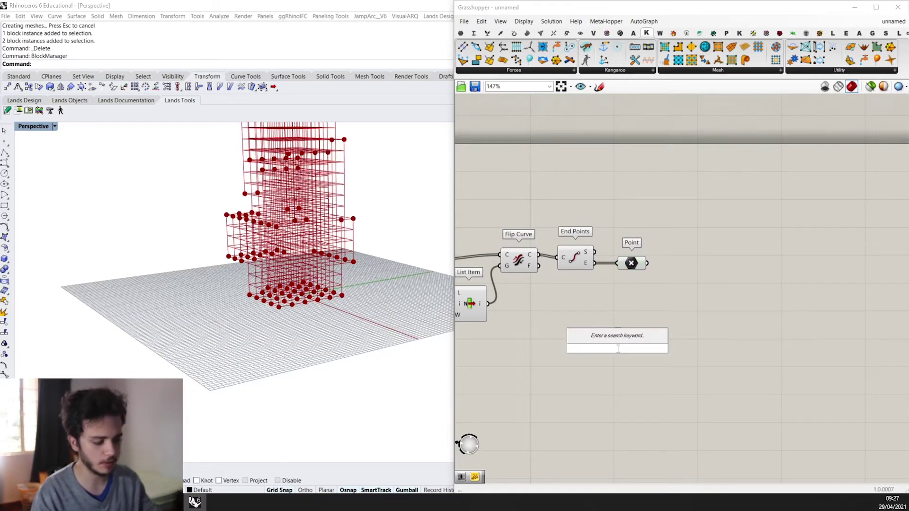
text(pl)
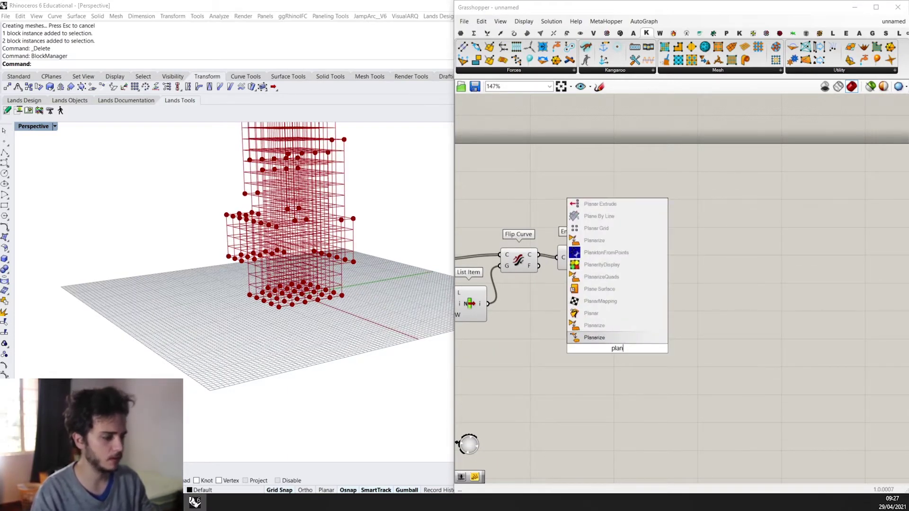
key(Return)
drag(618, 349, 685, 286)
scroll(684, 286, up, 3)
drag(612, 241, 648, 275)
Step: Highlight the Simplify Curve component's lines and review the component chain from the Z parameter to Plane Normal
scroll(676, 296, down, 3)
right_drag(676, 296, 850, 256)
scroll(850, 257, down, 1)
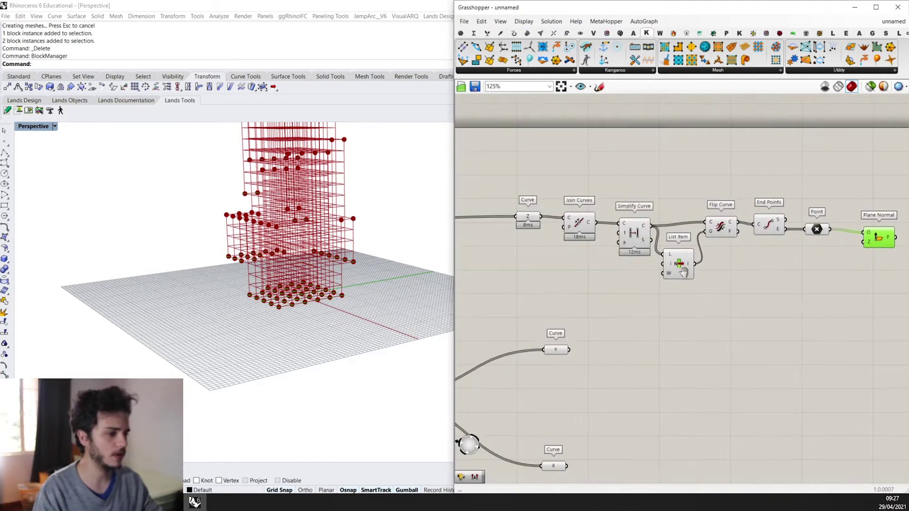
scroll(603, 220, up, 1)
click(637, 228)
right_drag(667, 235, 590, 250)
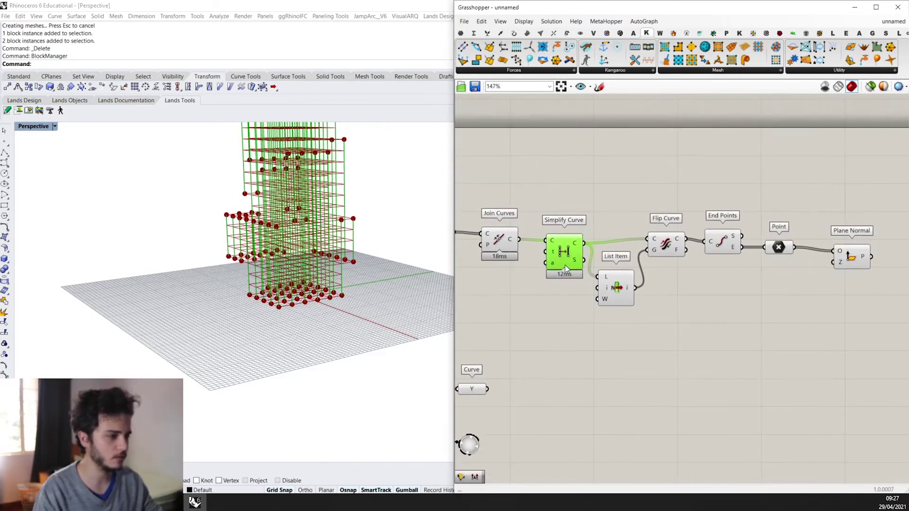
right_drag(675, 224, 610, 213)
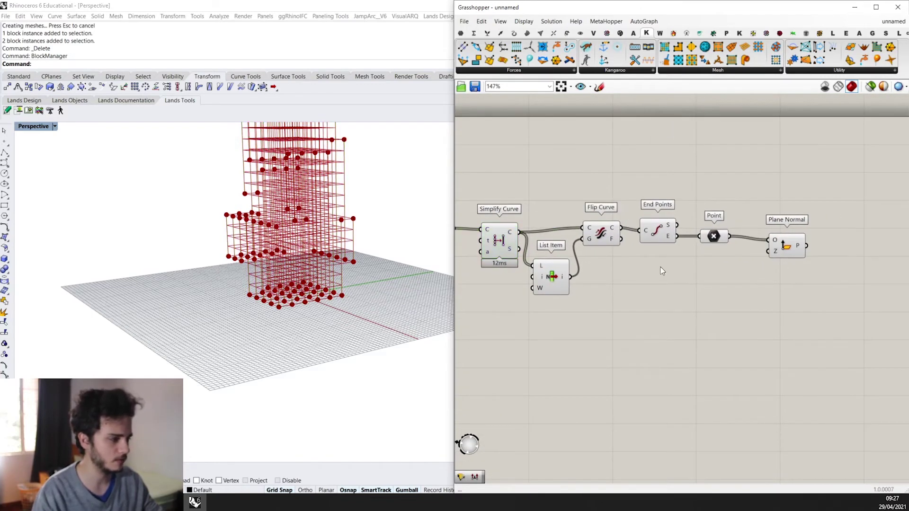
double_click(661, 268)
text(crea)
click(647, 255)
click(647, 255)
key(Delete)
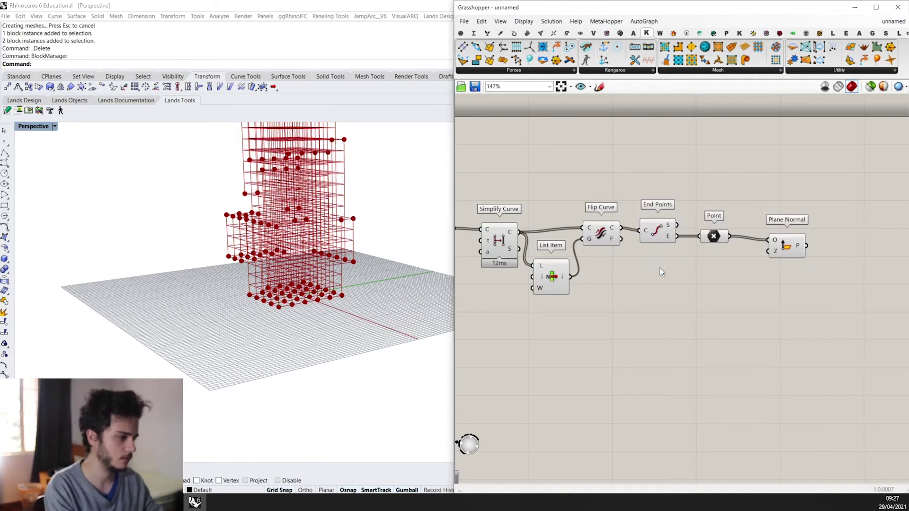
Step: Add a Curve parameter below End Points, feed it from Flip Curve's C output and connect it to Plane Normal's Z input
double_click(660, 268)
text(curve)
key(Return)
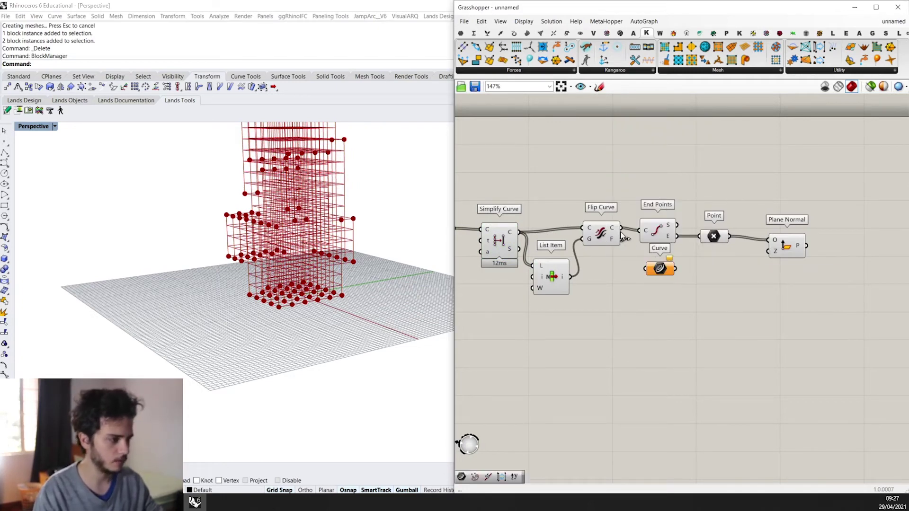
drag(620, 228, 769, 250)
click(671, 284)
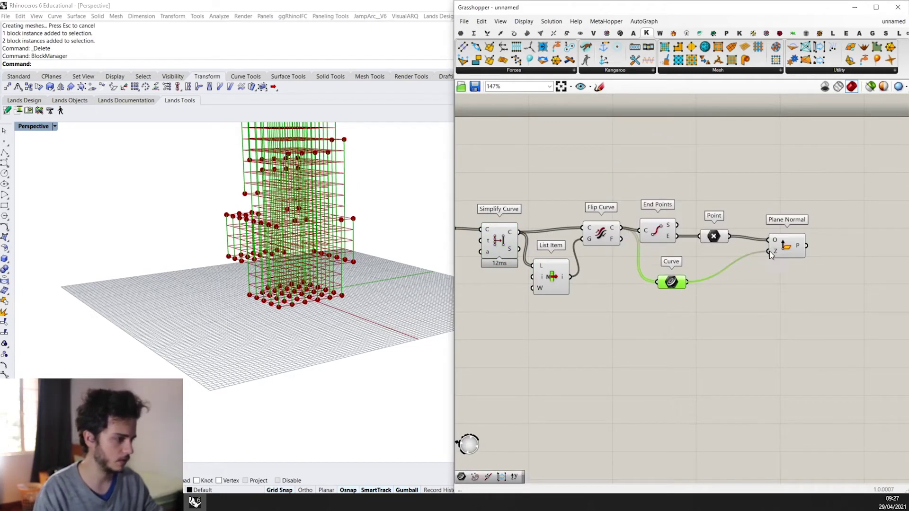
Step: Highlight the Plane Normal component and examine the planes at the lattice's base points in the Perspective viewport
right_drag(803, 263, 703, 274)
click(692, 264)
right_drag(261, 338, 328, 360)
scroll(328, 363, up, 5)
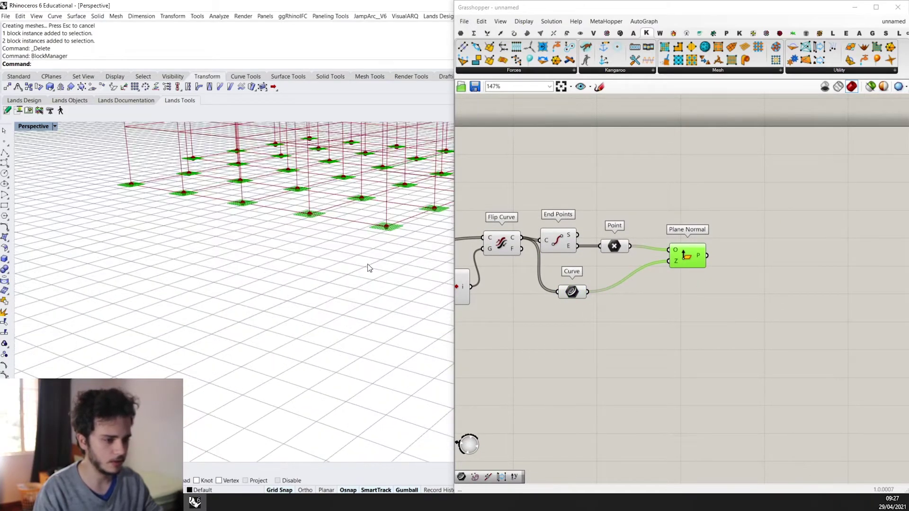
scroll(377, 244, down, 8)
right_drag(377, 246, 385, 224)
scroll(385, 223, up, 6)
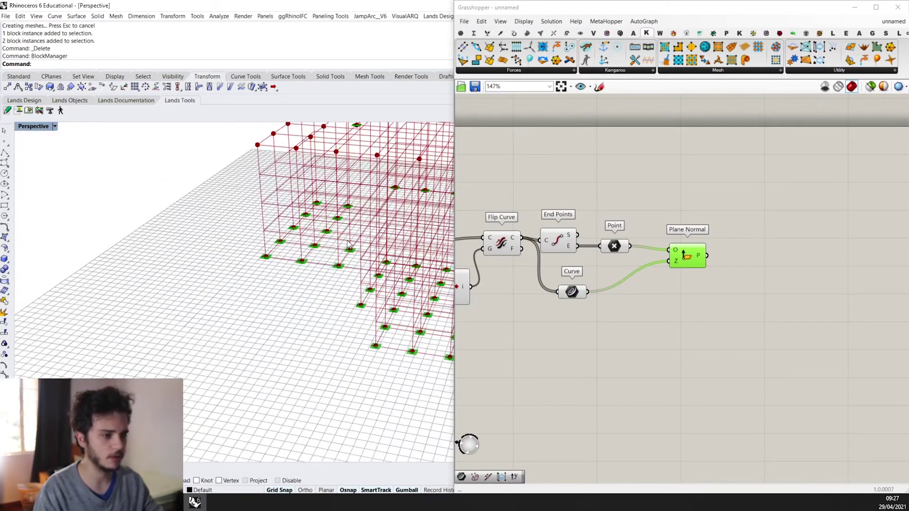
scroll(634, 231, down, 1)
scroll(634, 235, down, 3)
scroll(254, 302, down, 5)
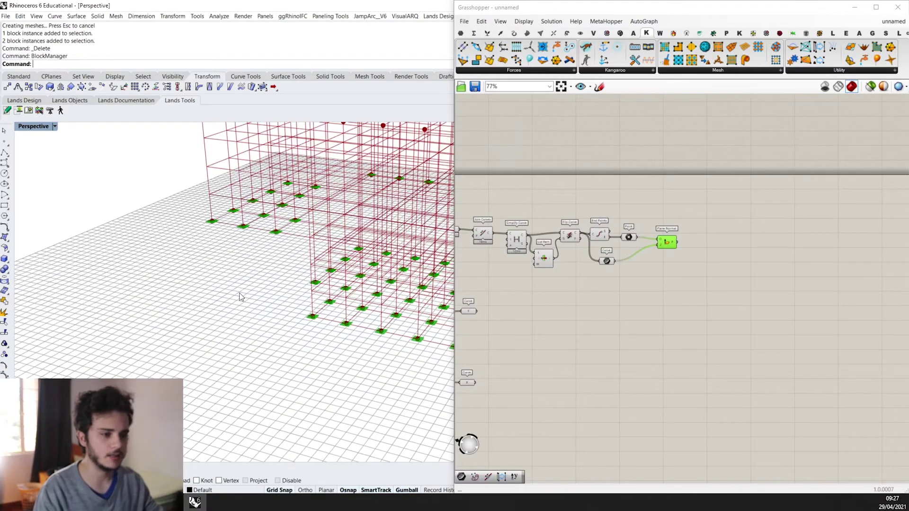
scroll(338, 272, down, 6)
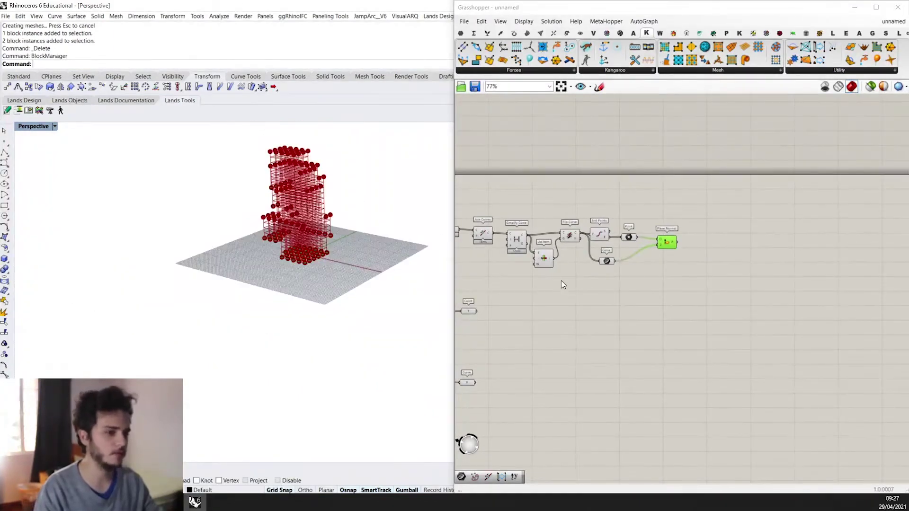
Step: Add an Insert Block component and place it below and after Plane Normal
scroll(681, 280, up, 3)
double_click(681, 281)
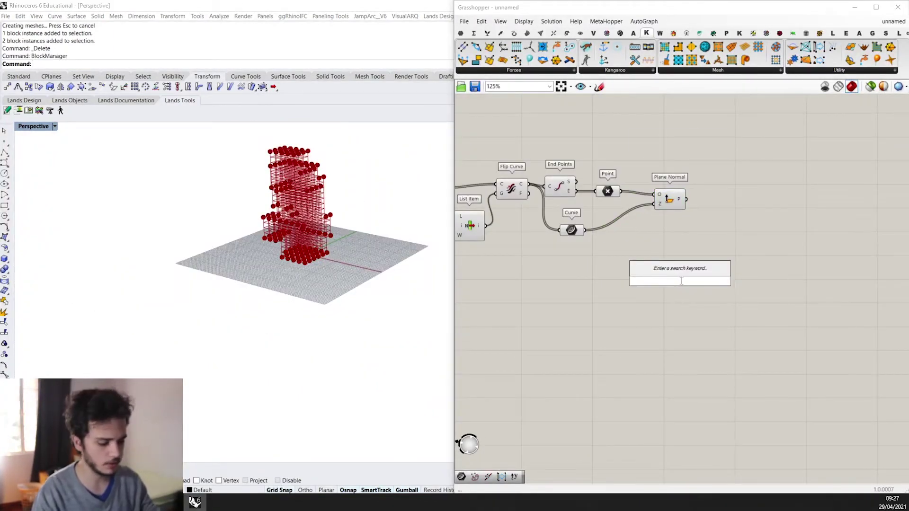
text(inse)
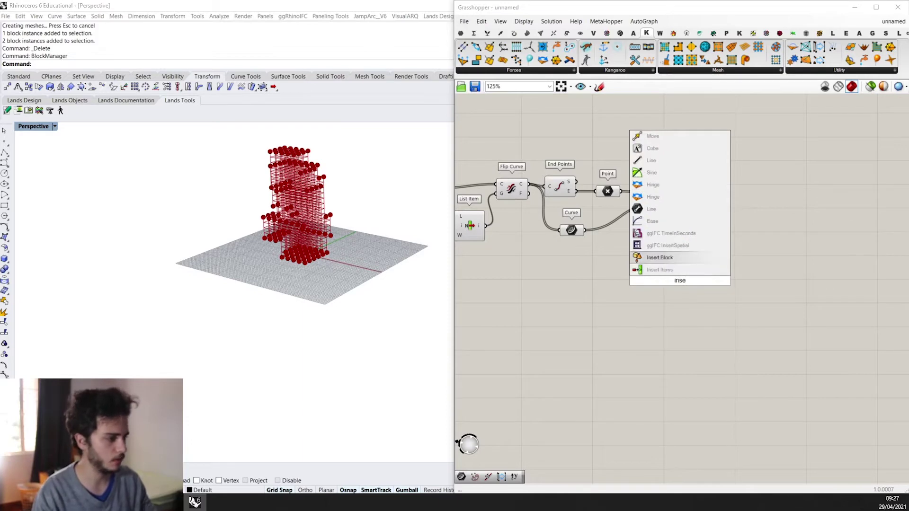
key(Return)
drag(680, 278, 729, 259)
Step: Create a panel containing Pilar01, connect it to Insert Block's N input and place it just before that component
double_click(632, 322)
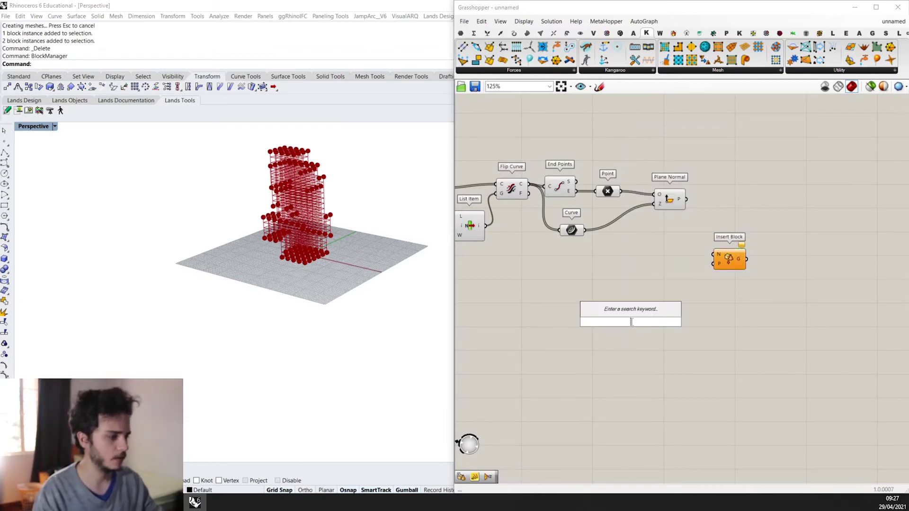
text(//Pilar0)
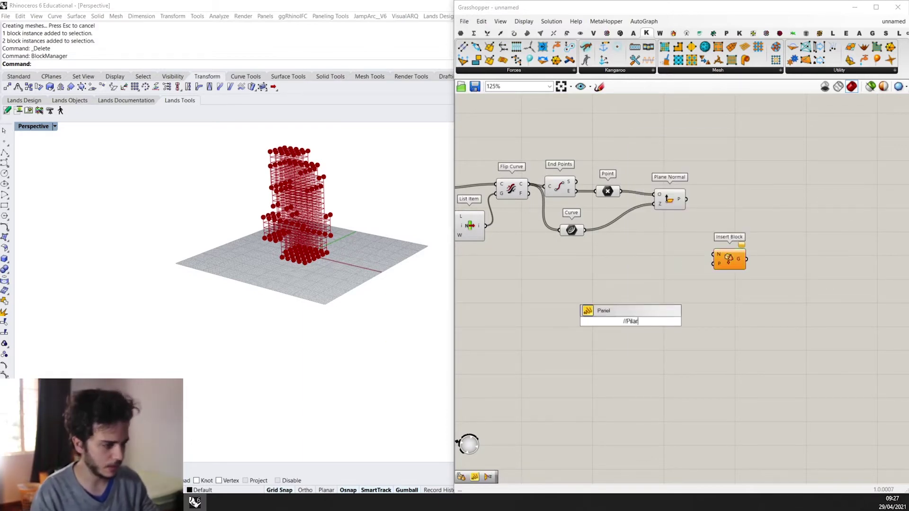
key(Return)
scroll(644, 316, up, 2)
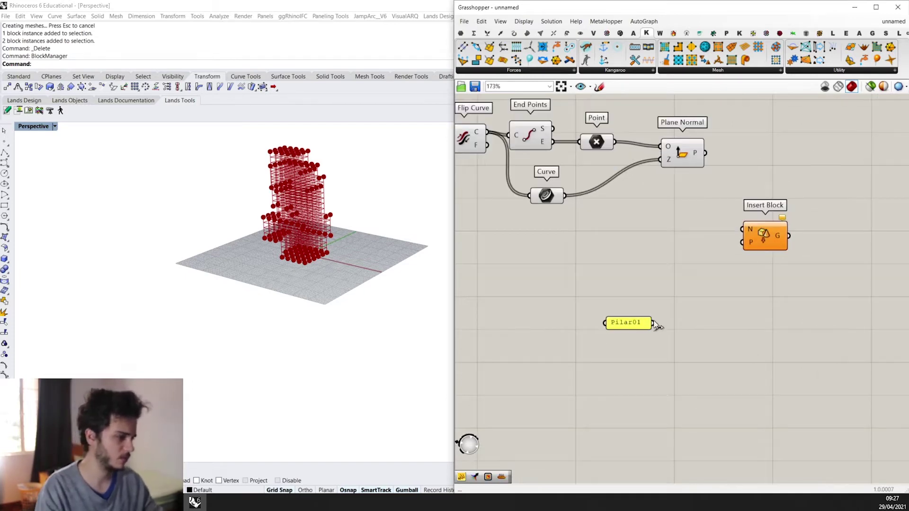
drag(654, 326, 742, 229)
drag(696, 376, 653, 269)
scroll(669, 279, up, 2)
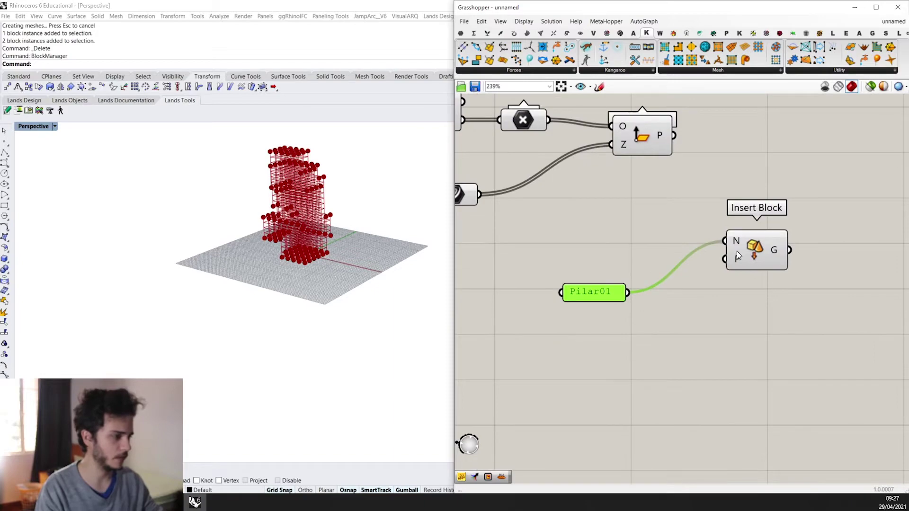
Step: Connect Plane Normal's P output to Insert Block's P input
scroll(737, 262, down, 2)
drag(674, 174, 703, 250)
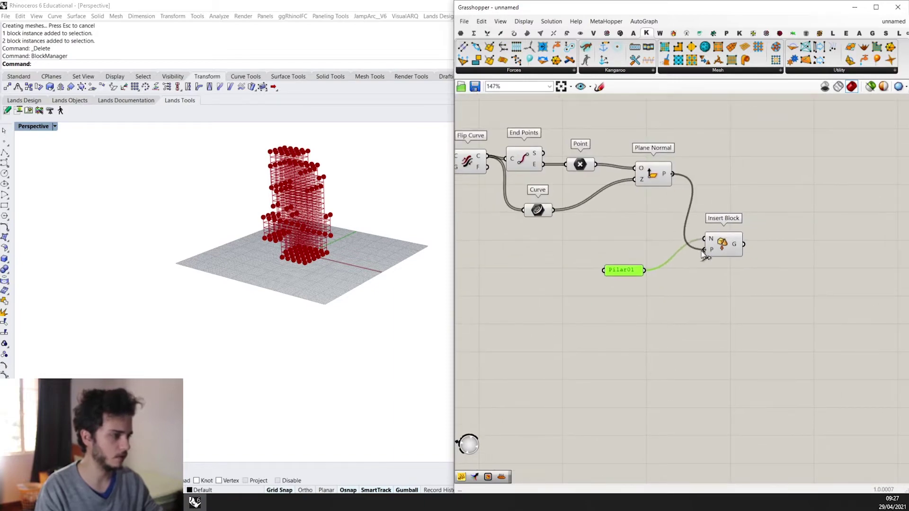
scroll(710, 291, up, 2)
scroll(710, 290, up, 2)
Step: Highlight the Insert Block component and examine the direction of the inserted pillars at the lattice's base points
click(744, 190)
scroll(226, 277, up, 5)
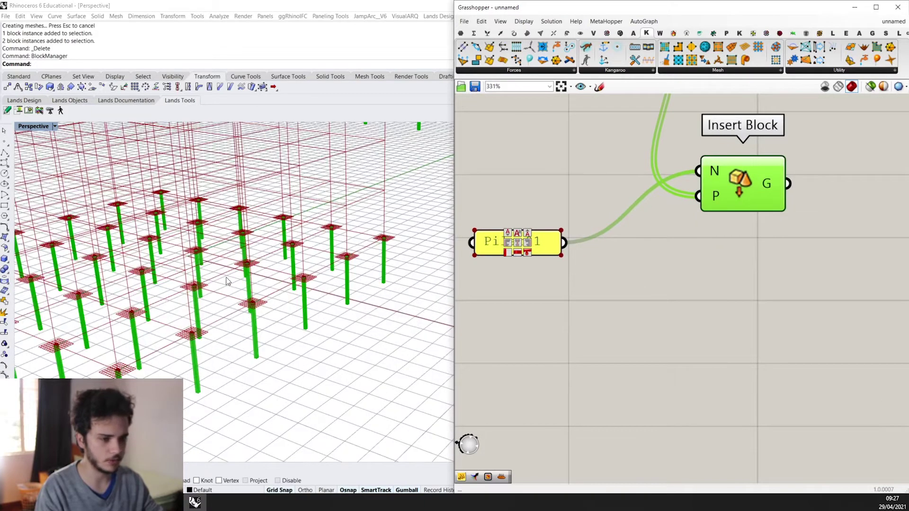
scroll(267, 275, down, 4)
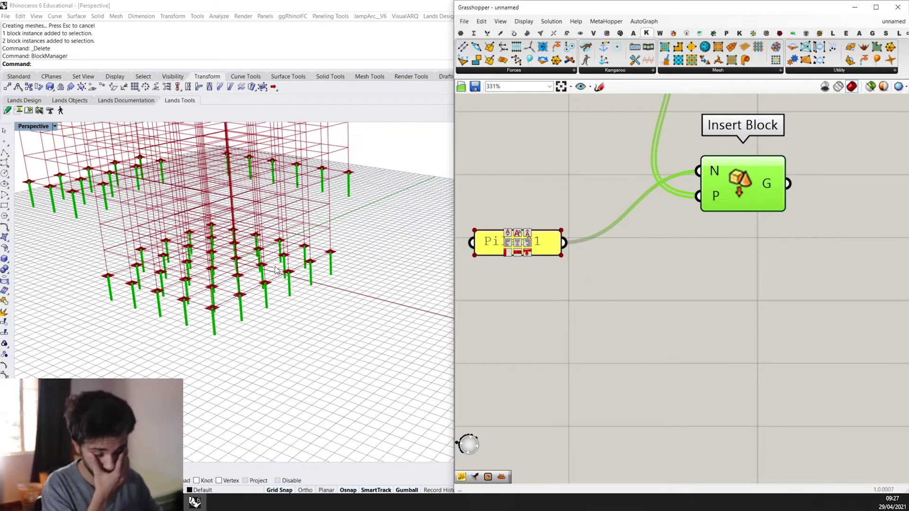
scroll(276, 270, down, 2)
scroll(241, 223, up, 2)
scroll(292, 204, up, 5)
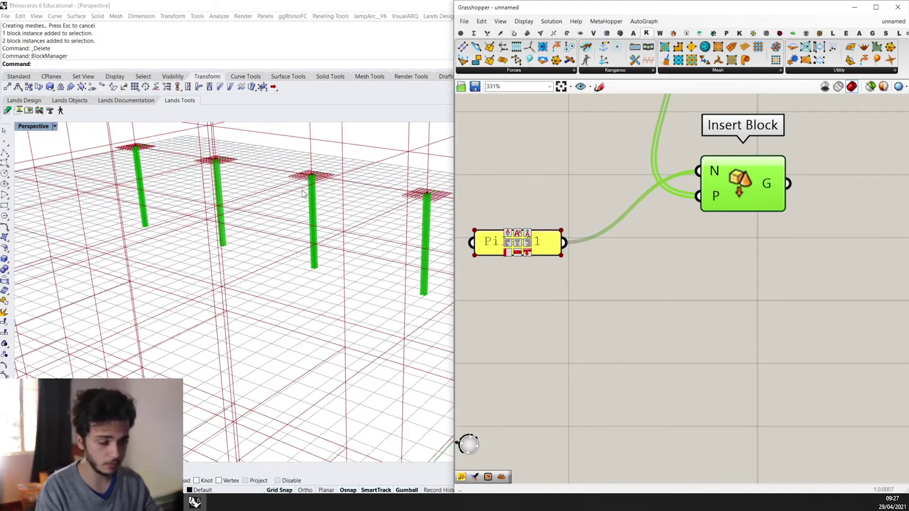
scroll(313, 190, down, 6)
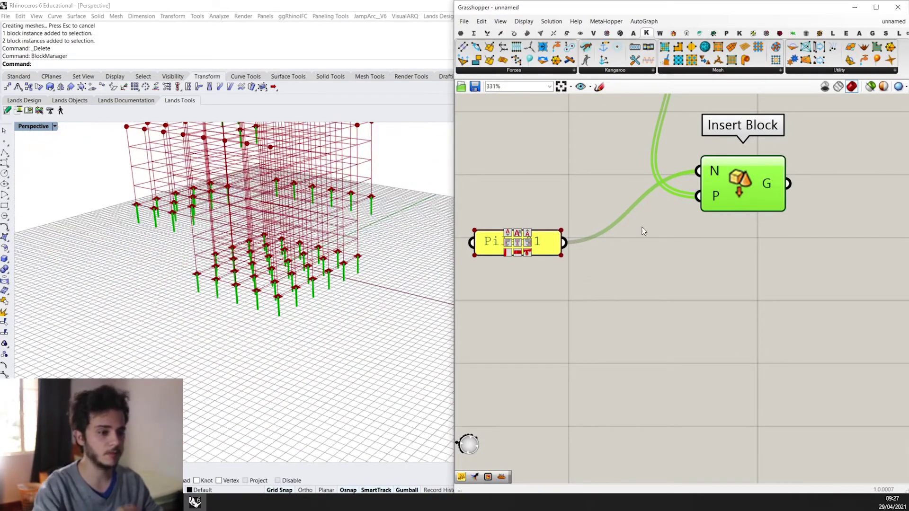
Step: Insert a vector Reverse component between the Curve parameter and Plane Normal's Z input
scroll(644, 231, down, 3)
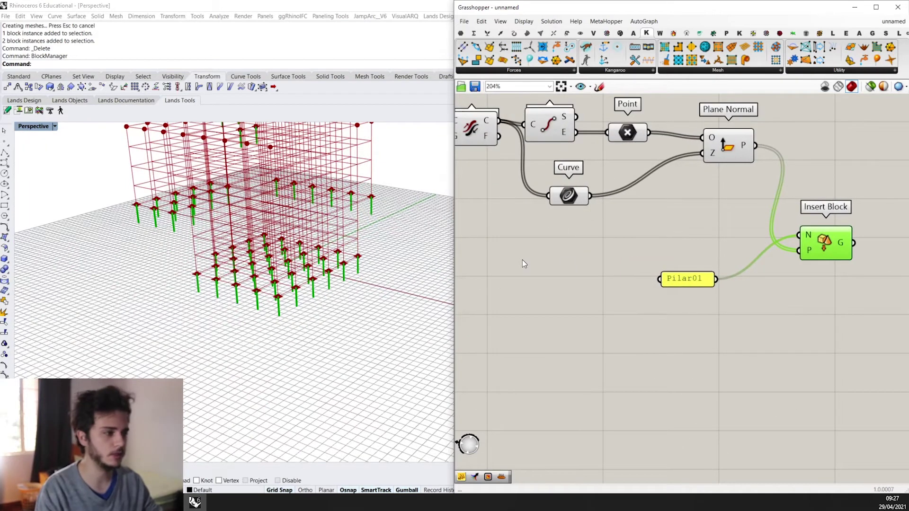
scroll(639, 208, down, 2)
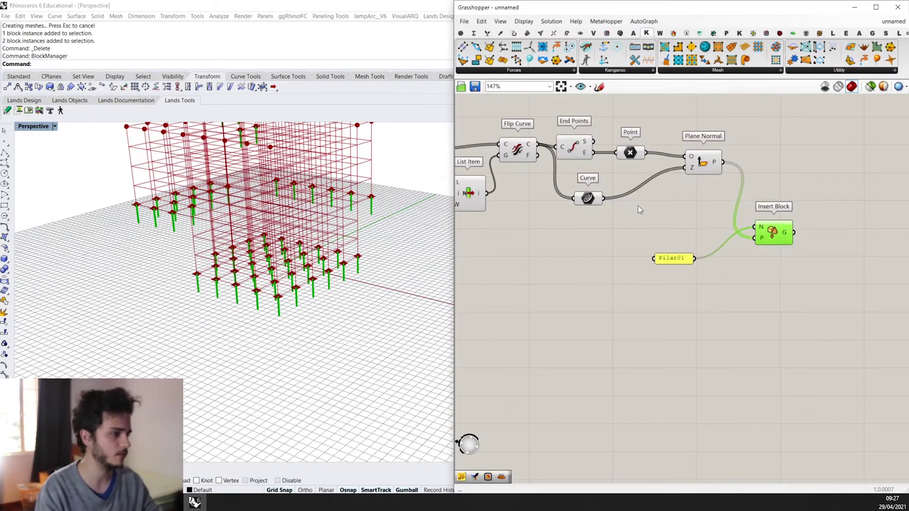
right_drag(637, 206, 637, 240)
scroll(634, 245, up, 2)
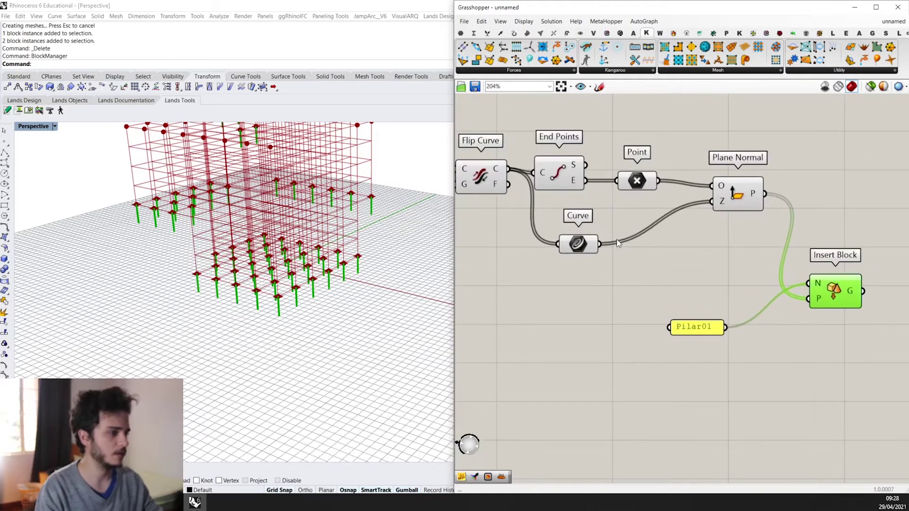
drag(583, 243, 581, 247)
double_click(678, 282)
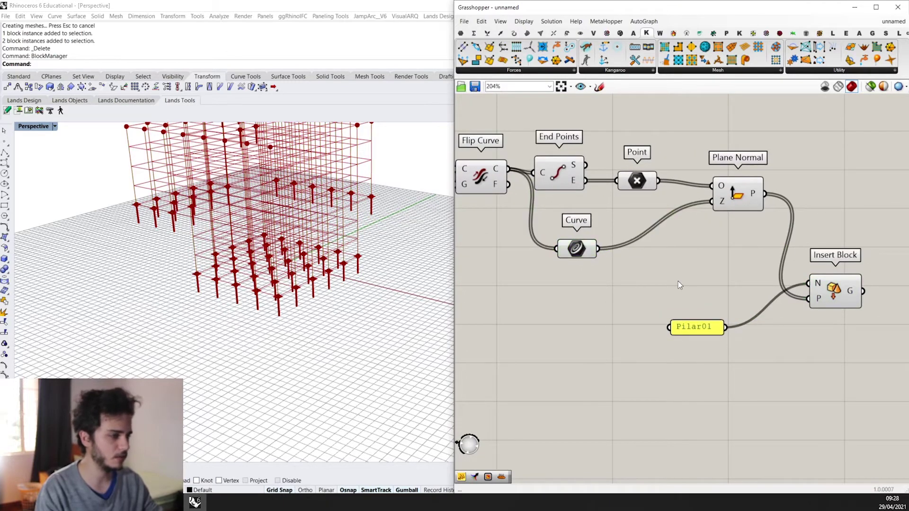
text(rev)
key(Return)
drag(676, 273, 663, 243)
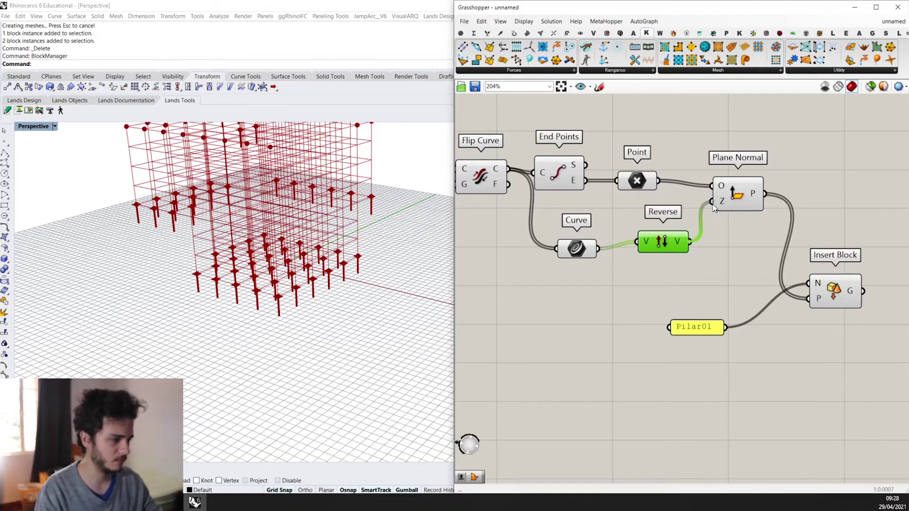
Step: Highlight the Insert Block component and examine the reoriented pillars across the whole lattice
scroll(395, 252, down, 3)
right_drag(744, 237, 671, 238)
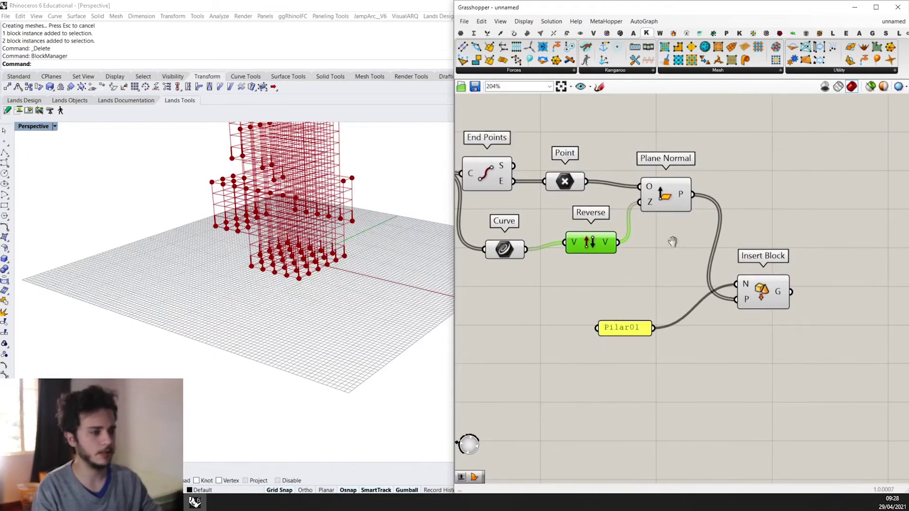
right_drag(808, 284, 703, 283)
click(700, 286)
right_drag(331, 213, 308, 180)
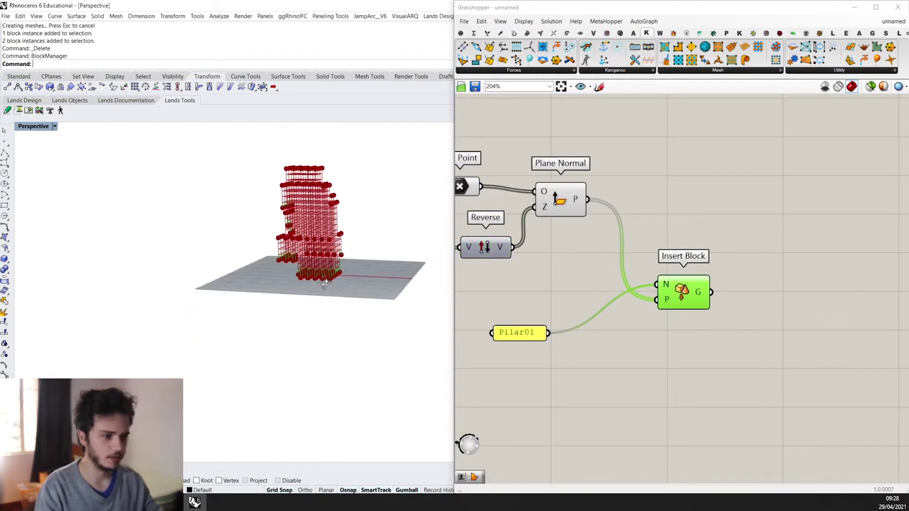
scroll(306, 172, up, 3)
scroll(779, 252, down, 7)
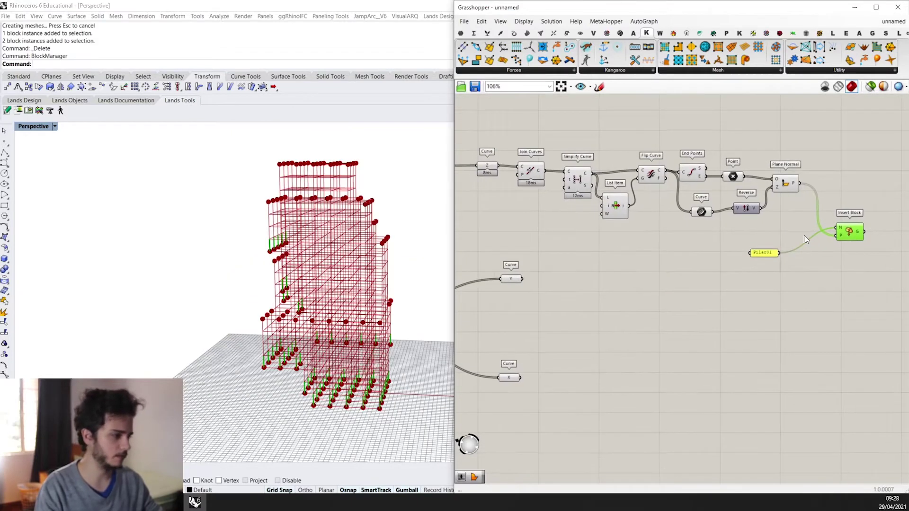
Step: Move the component group that splits the X and Y curves further down, away from the Z chain
drag(686, 315, 497, 228)
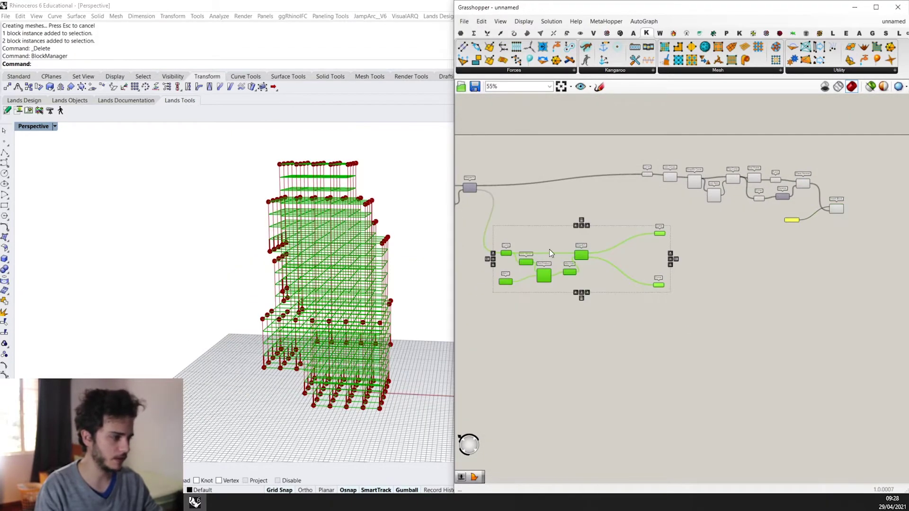
scroll(563, 251, up, 1)
drag(584, 254, 586, 318)
click(749, 266)
Step: Add a curve Length component below the Curve parameter that feeds Reverse
right_drag(843, 207, 698, 234)
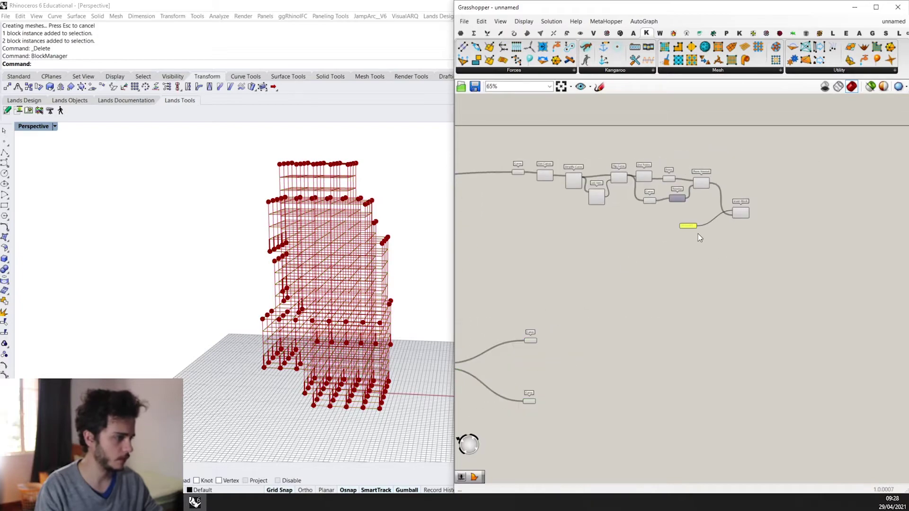
scroll(710, 218, up, 3)
scroll(315, 335, up, 6)
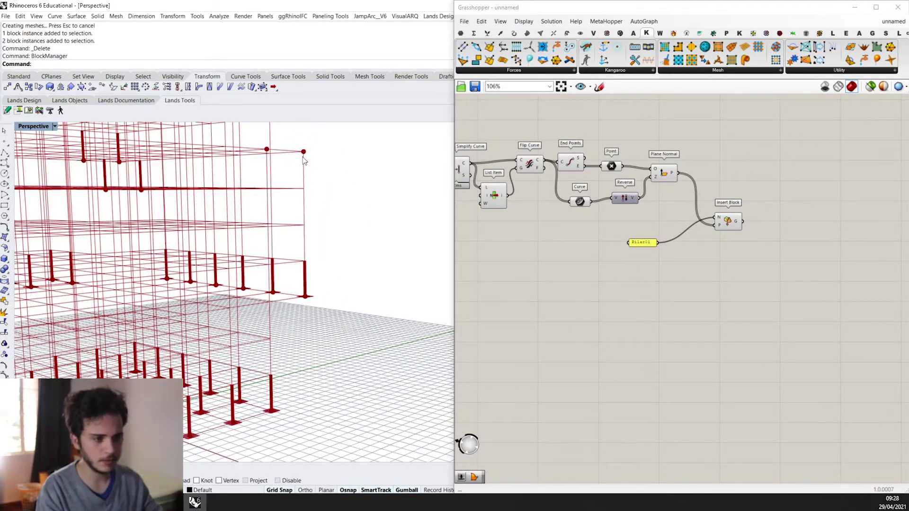
scroll(680, 258, down, 2)
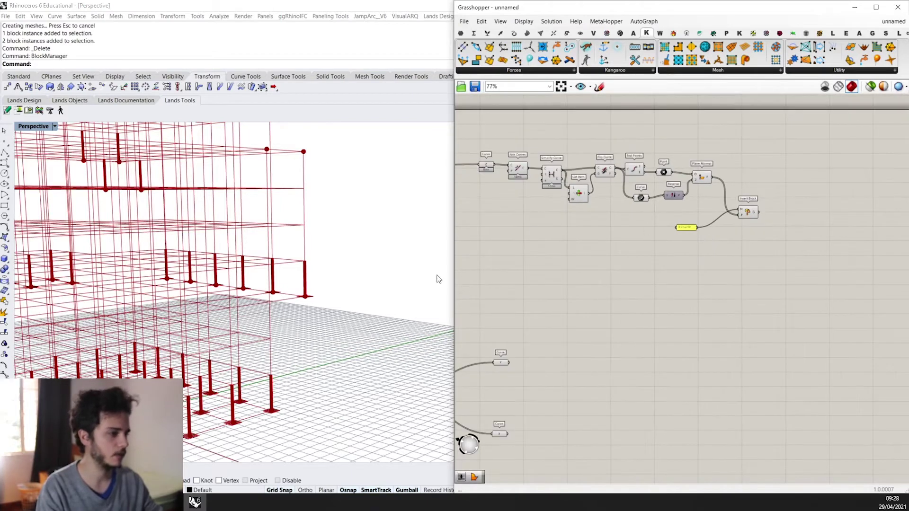
scroll(642, 177, up, 2)
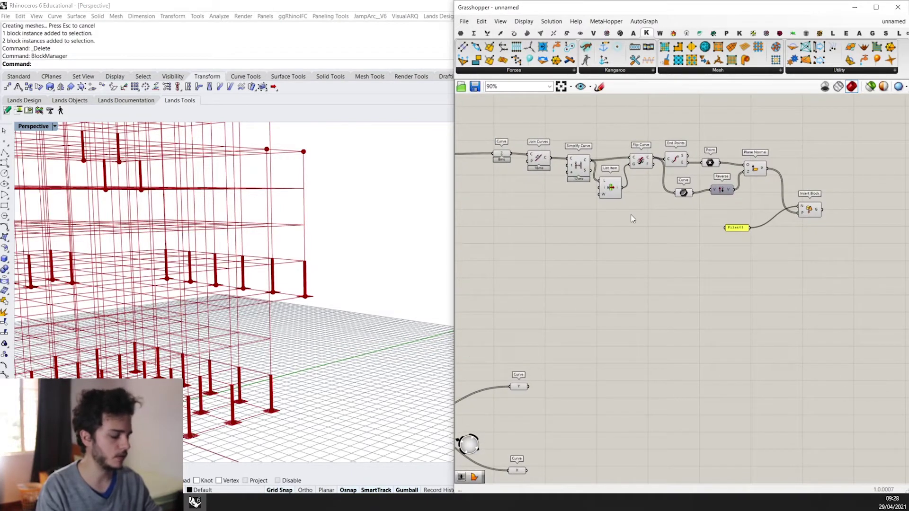
scroll(630, 218, down, 3)
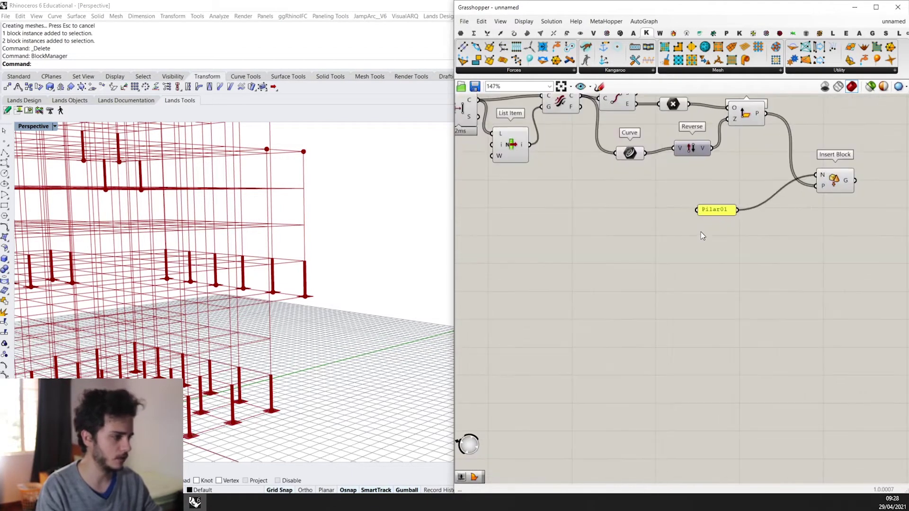
scroll(615, 189, up, 3)
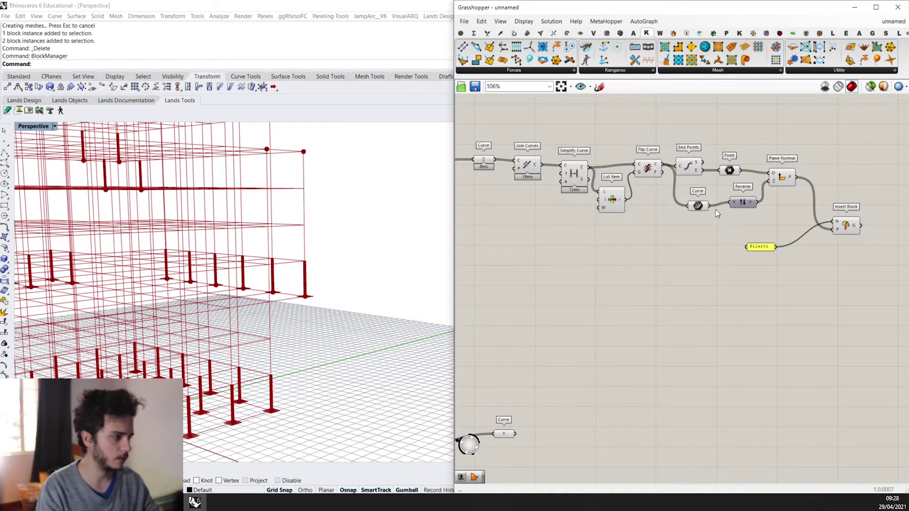
double_click(715, 239)
text(length)
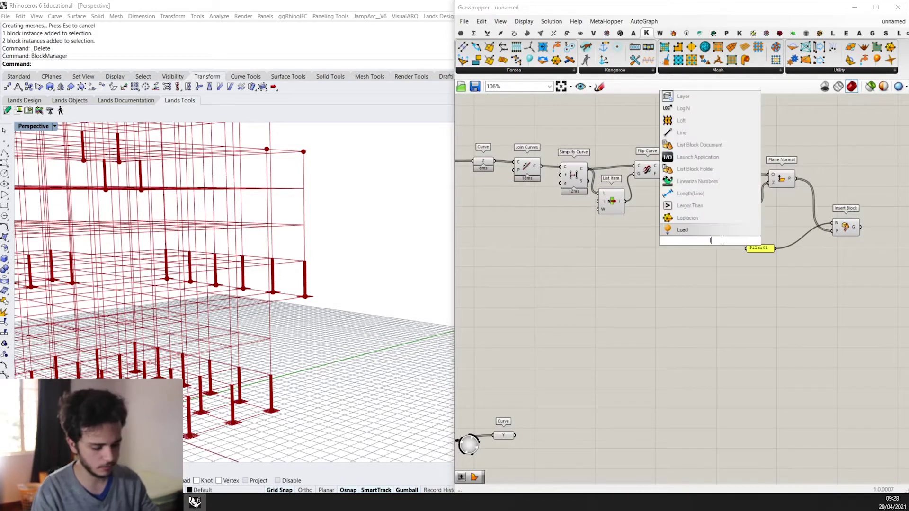
key(Return)
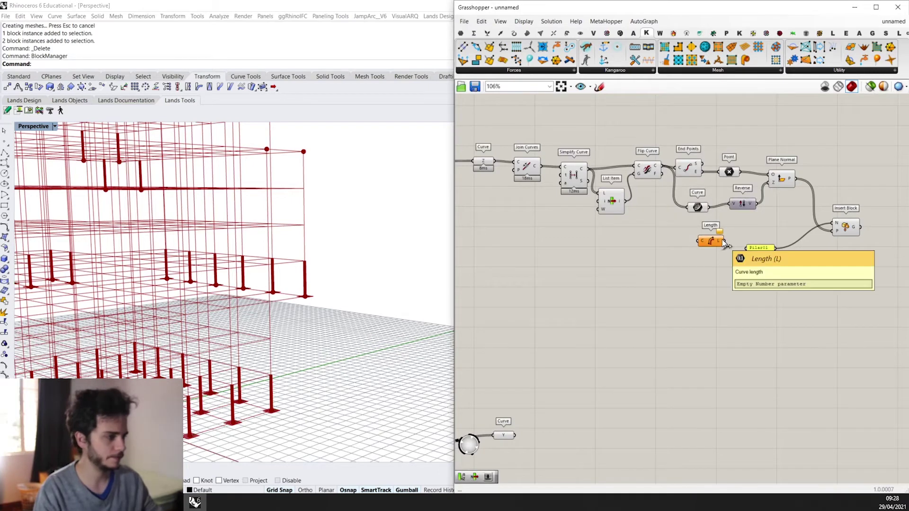
Step: Connect the Curve parameter to the Length component and add a Division component with the length as its A input
scroll(722, 243, up, 3)
drag(698, 187, 706, 335)
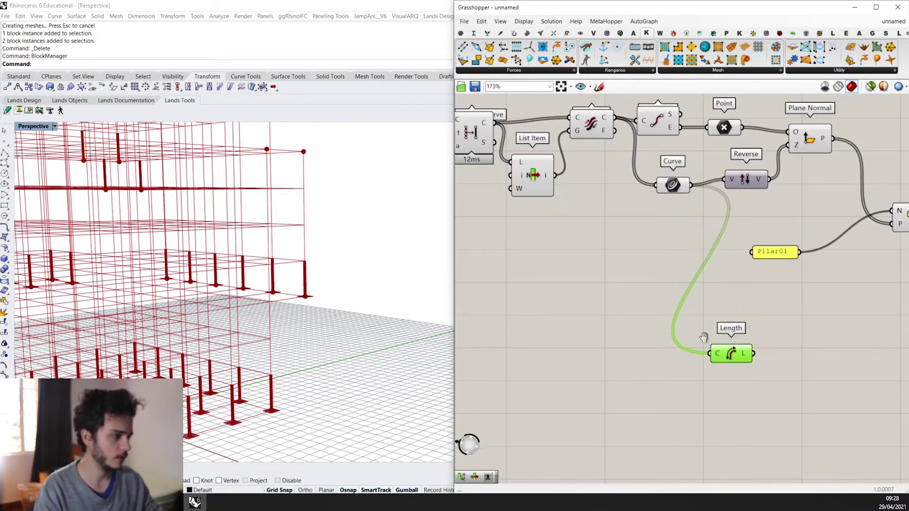
right_drag(706, 335, 633, 278)
double_click(633, 277)
text(division)
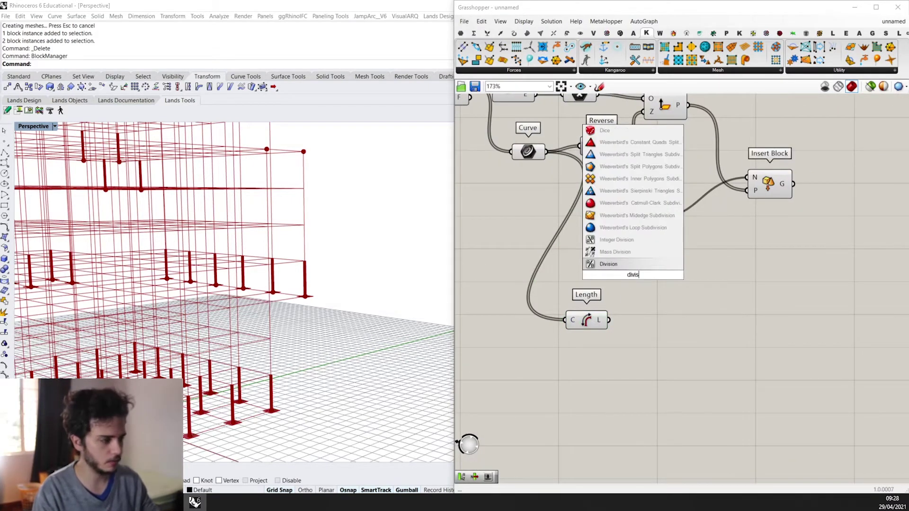
key(Return)
drag(632, 280, 669, 332)
Step: Add a panel containing 3 below Length and connect it to Division's B input
double_click(614, 360)
text(//)
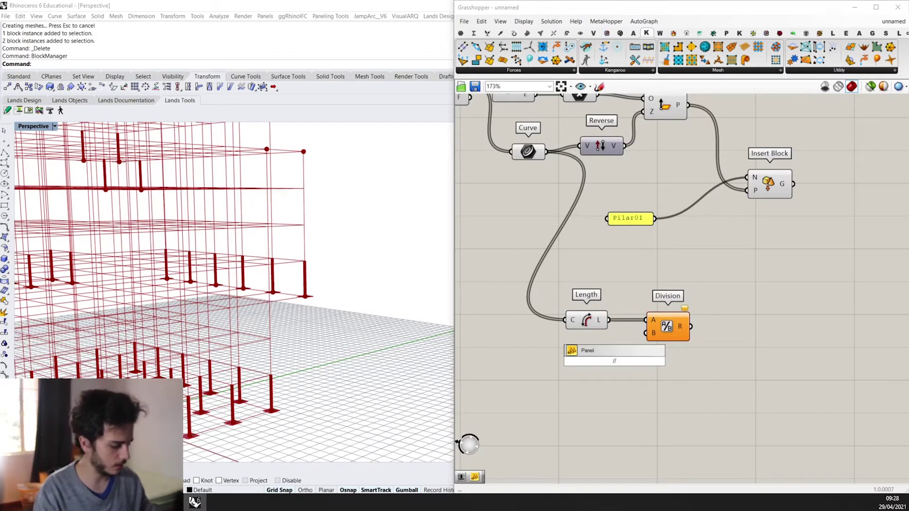
text(3)
key(Return)
scroll(613, 361, up, 3)
drag(626, 361, 653, 323)
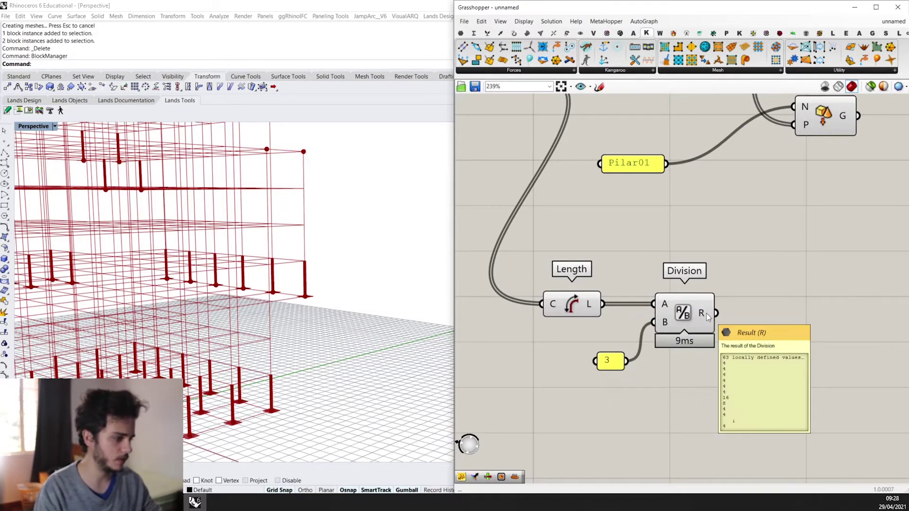
scroll(686, 332, down, 2)
drag(726, 389, 577, 292)
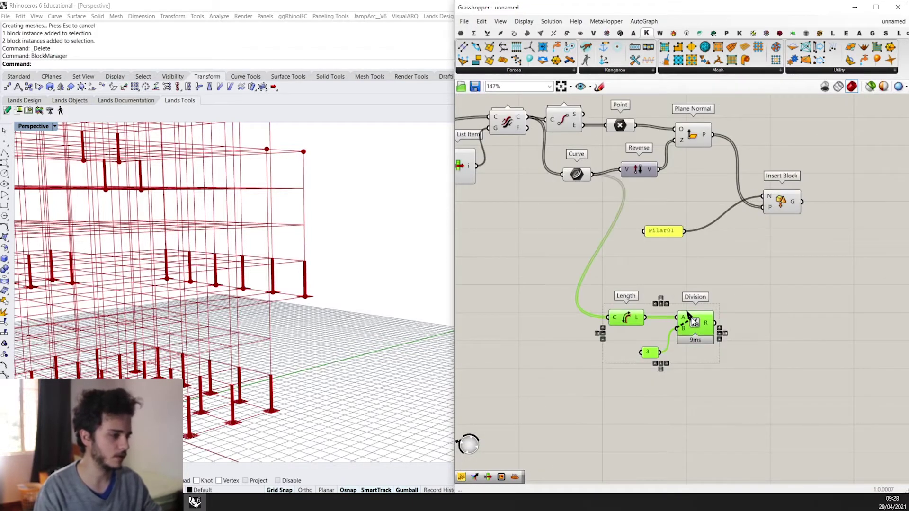
Step: Add a Scale NU component and place it to the right of Insert Block
right_drag(689, 315, 616, 319)
double_click(726, 278)
text(sc)
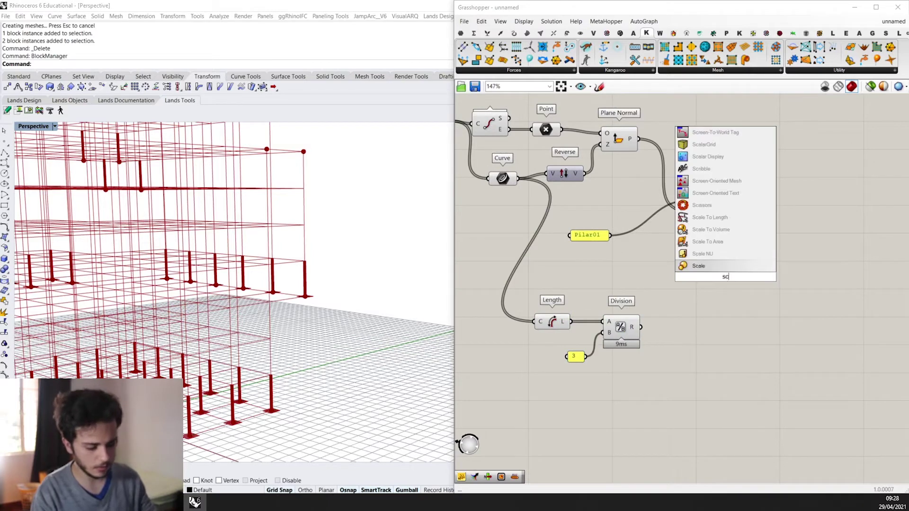
text(ale)
click(703, 254)
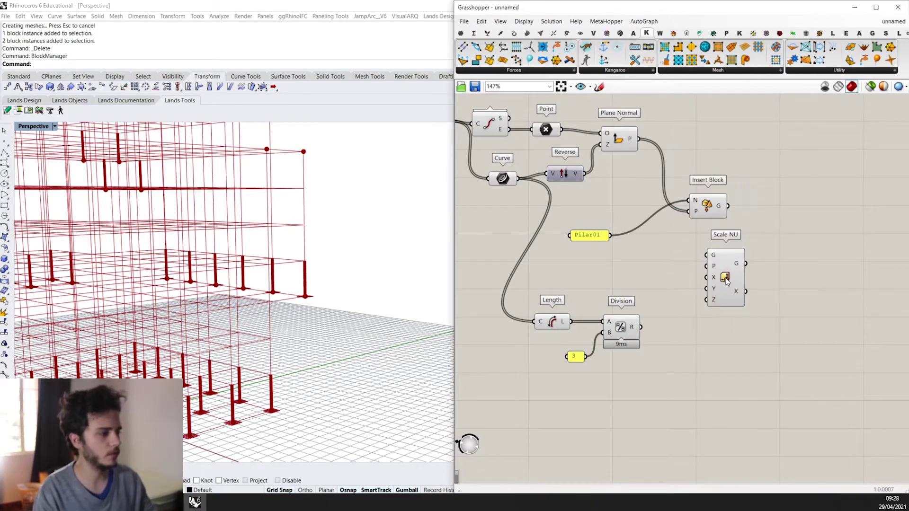
drag(725, 258, 808, 229)
scroll(806, 228, up, 2)
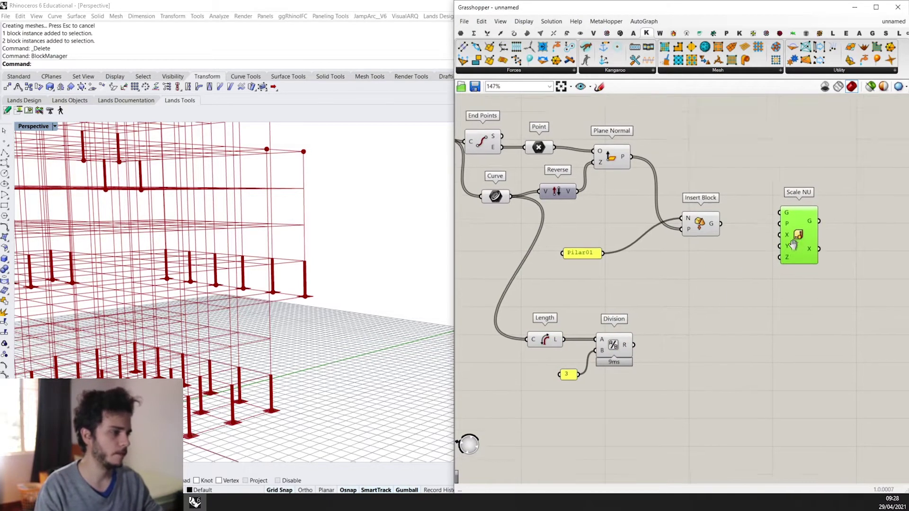
Step: Lock the Grasshopper solver
right_click(705, 178)
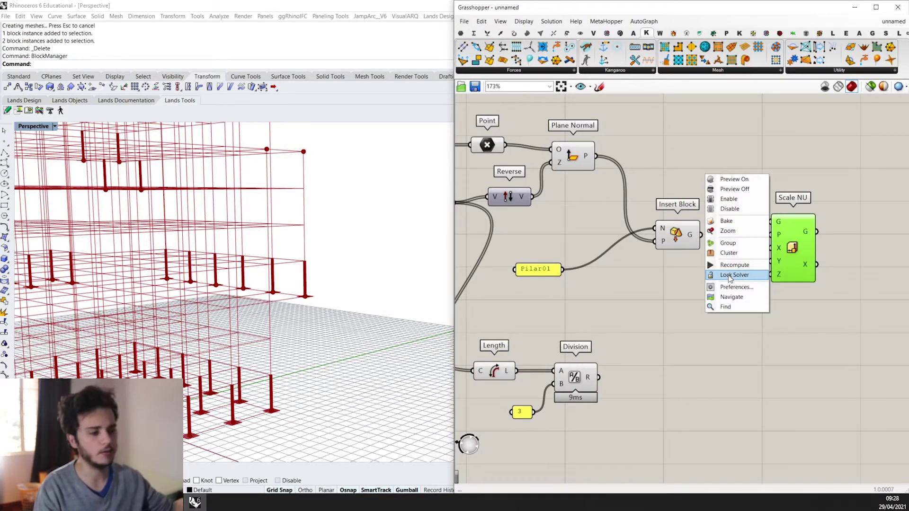
click(728, 274)
scroll(688, 233, up, 2)
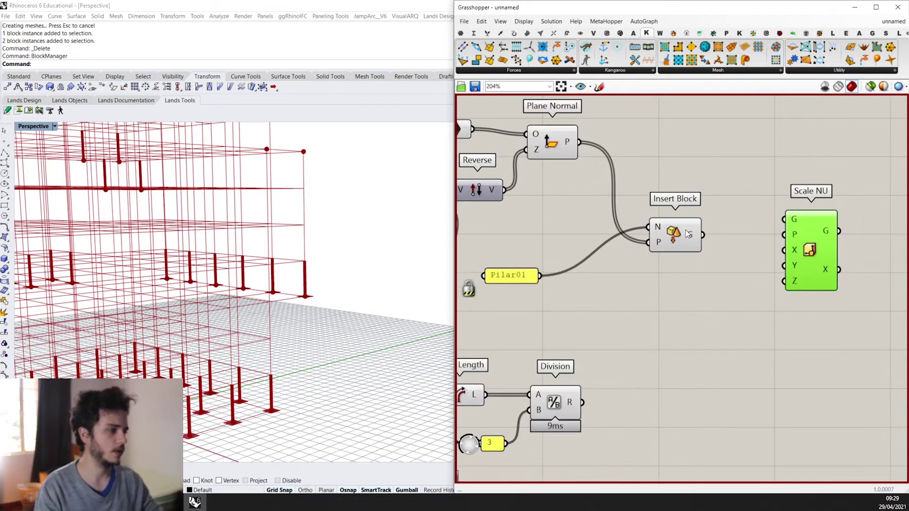
Step: Wire Insert Block's geometry, Plane Normal's plane and Division's result into the G, P and Z inputs of Scale NU
scroll(791, 233, down, 2)
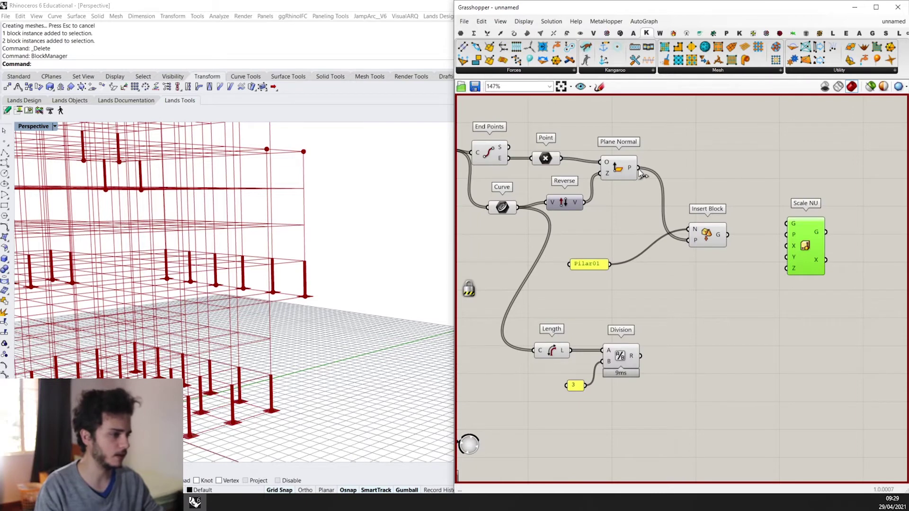
drag(639, 168, 788, 237)
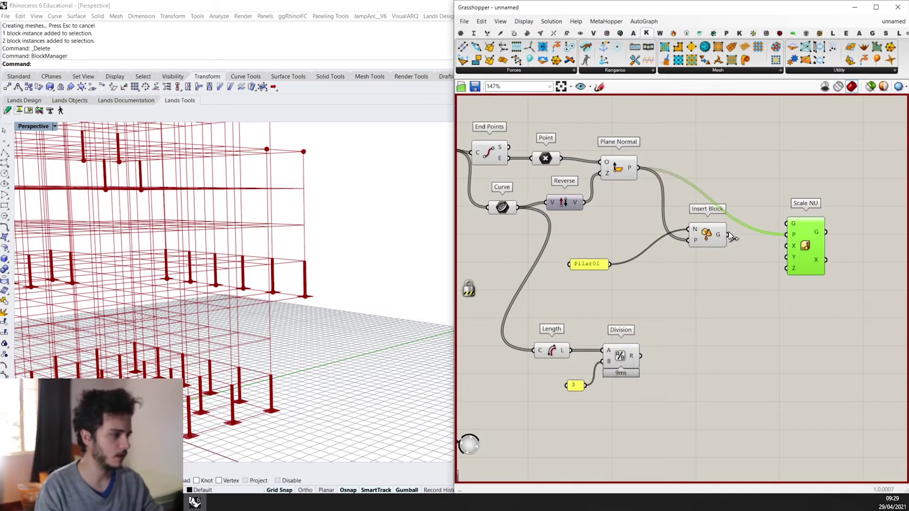
drag(728, 234, 787, 223)
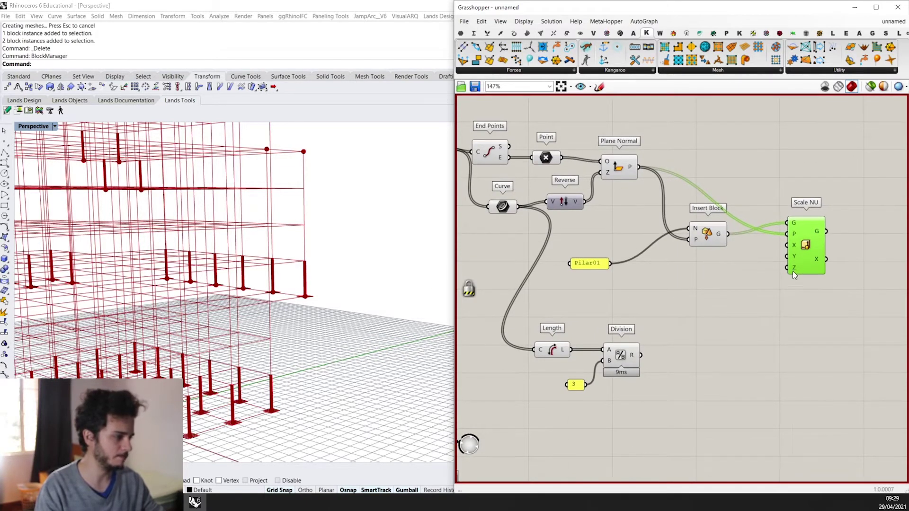
scroll(794, 276, up, 3)
drag(790, 274, 544, 412)
Step: Move the Length, Division and 3 panel group close beneath Insert Block and unlock the solver
scroll(710, 284, down, 2)
right_drag(714, 299, 784, 263)
drag(761, 372, 562, 306)
scroll(705, 289, down, 1)
right_drag(706, 290, 603, 317)
right_click(756, 159)
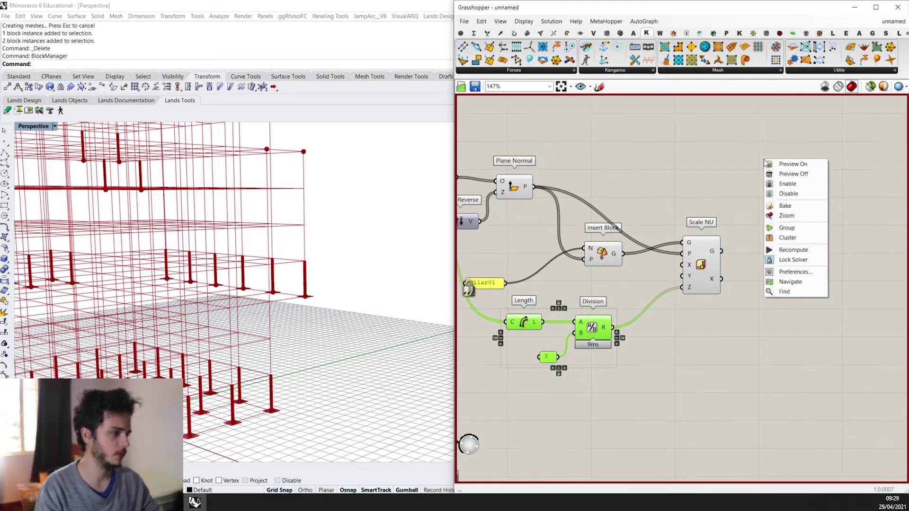
click(795, 262)
Step: Examine the scaled pillars over the whole tower in the Perspective view and the component chain that generates them
scroll(332, 265, up, 8)
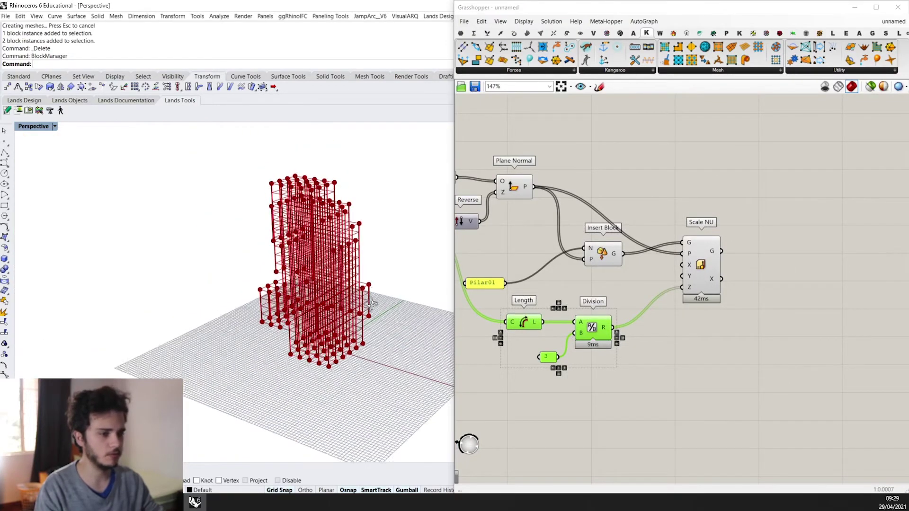
scroll(294, 242, down, 8)
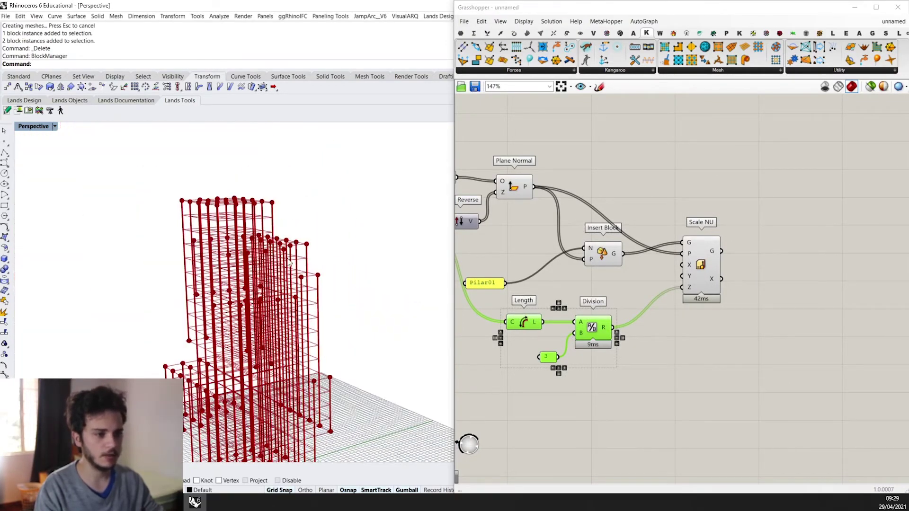
scroll(284, 227, up, 3)
scroll(275, 218, down, 3)
scroll(263, 206, up, 4)
scroll(263, 206, down, 4)
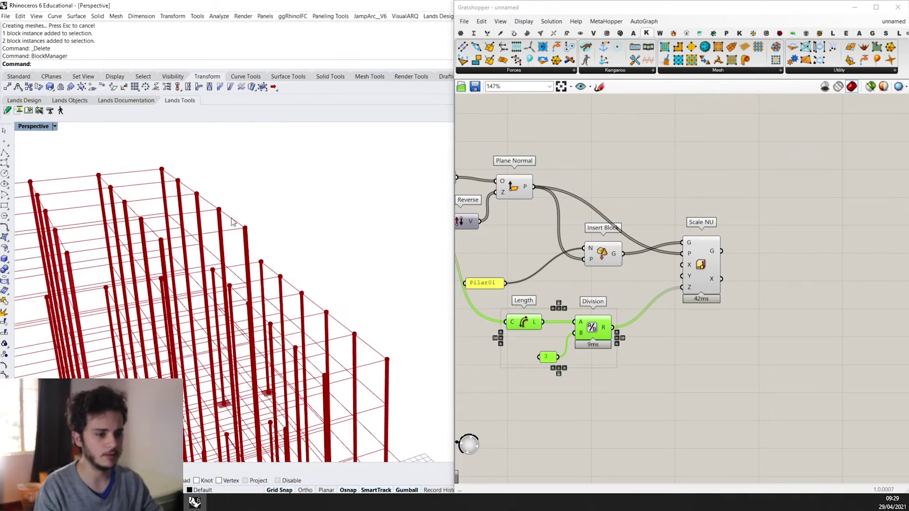
scroll(696, 268, down, 4)
scroll(696, 267, down, 2)
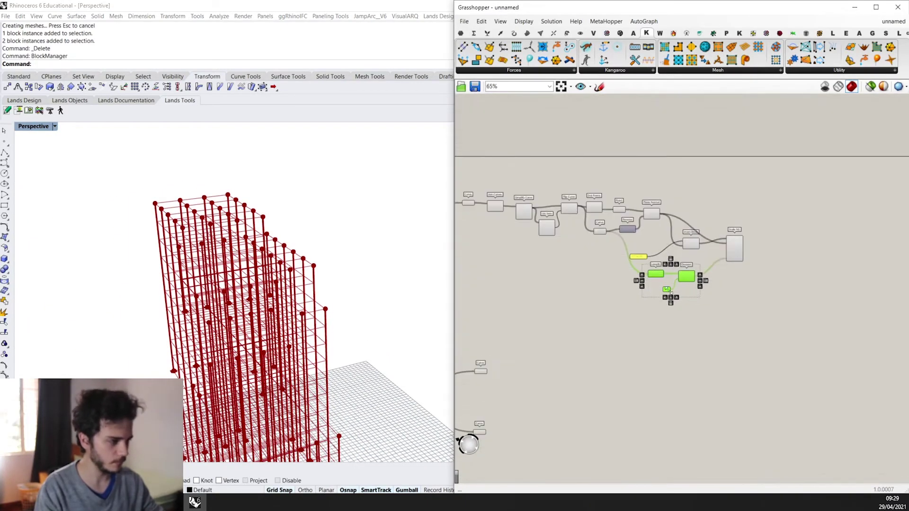
right_drag(696, 268, 747, 257)
scroll(318, 315, down, 3)
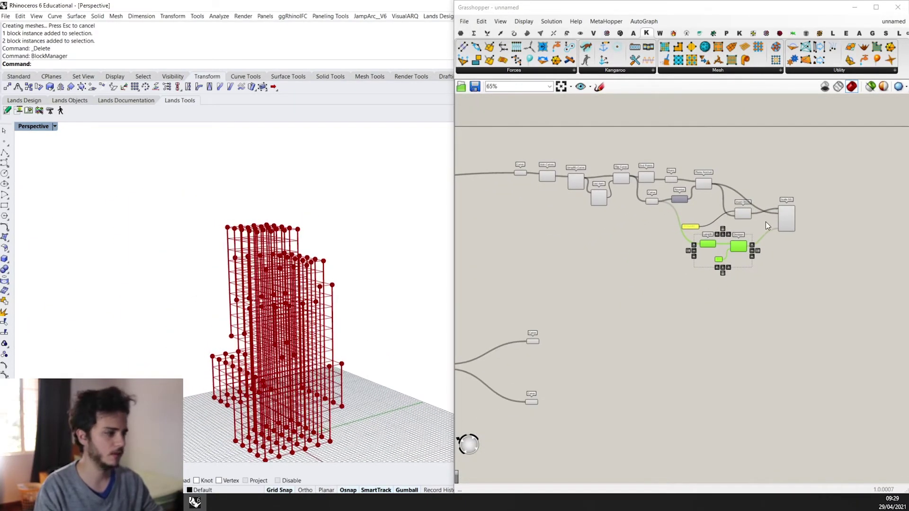
scroll(720, 256, down, 2)
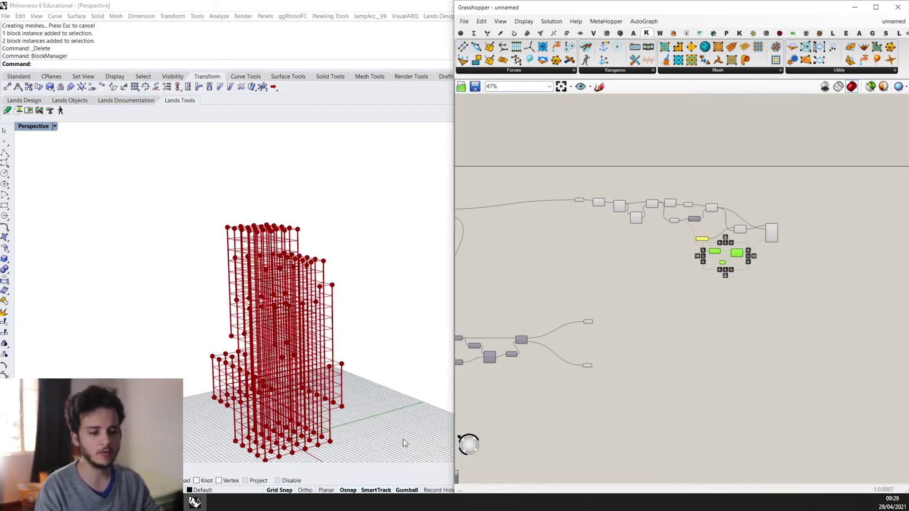
Step: Switch to the browser to check the pavilion's beam and pillar structure diagram, then return to Rhino
mouse_move(149, 503)
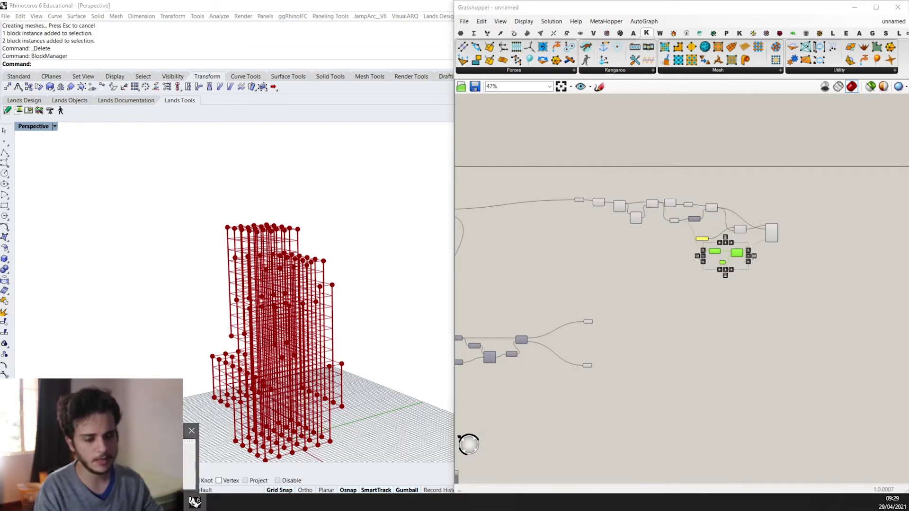
click(149, 461)
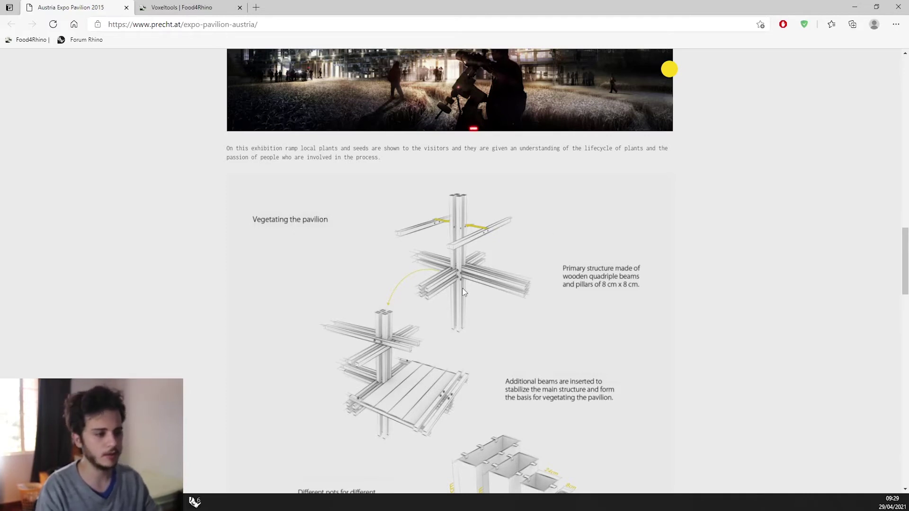
click(195, 501)
Step: Lock the solver and duplicate the whole Z pillar component chain next to the Y and X curve parameters
scroll(488, 387, down, 2)
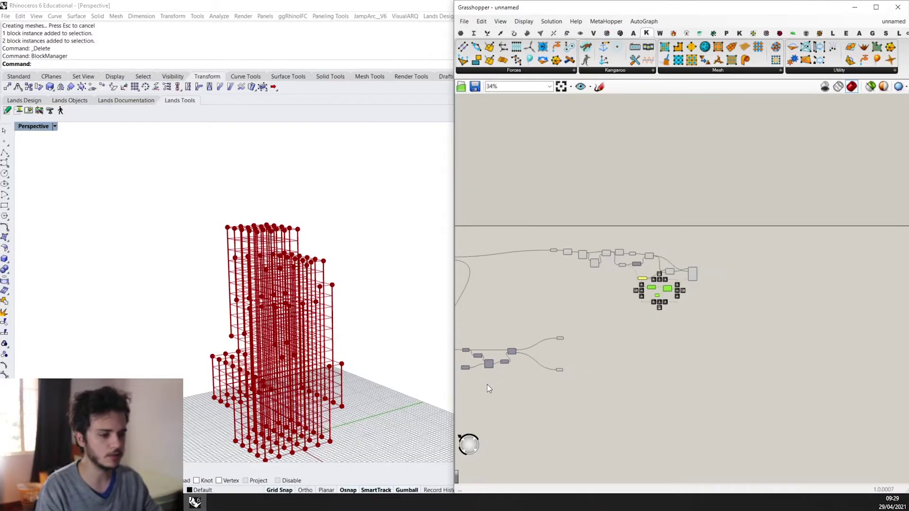
right_drag(527, 367, 589, 294)
scroll(589, 295, up, 1)
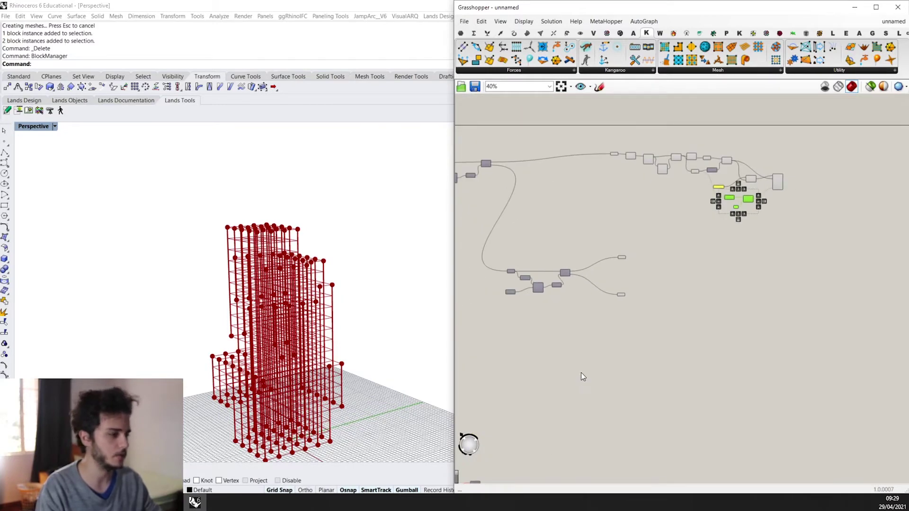
scroll(635, 294, up, 5)
scroll(592, 311, down, 3)
right_drag(700, 259, 685, 292)
right_click(714, 303)
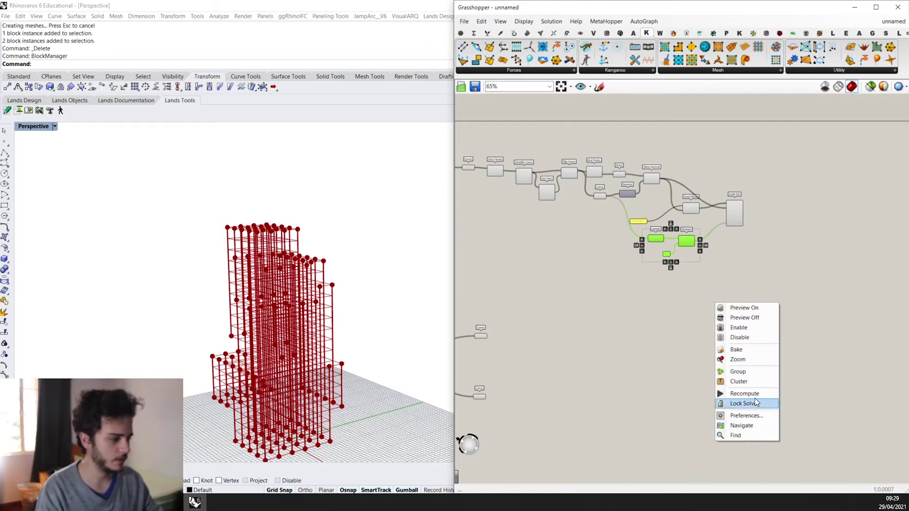
click(736, 405)
drag(781, 291, 758, 275)
drag(549, 174, 776, 251)
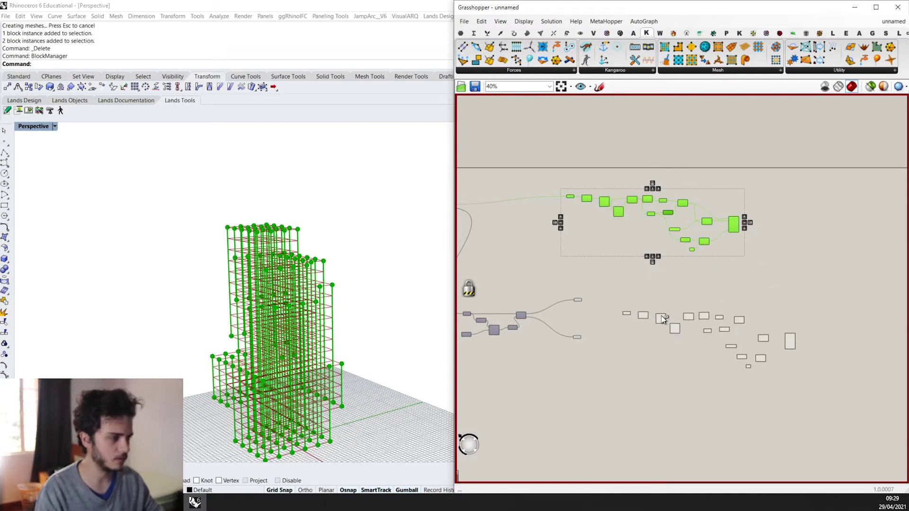
Step: Connect the Y curve parameter to the duplicated Join Curves and delete the copied Z curve parameter
scroll(608, 208, up, 7)
scroll(645, 275, down, 3)
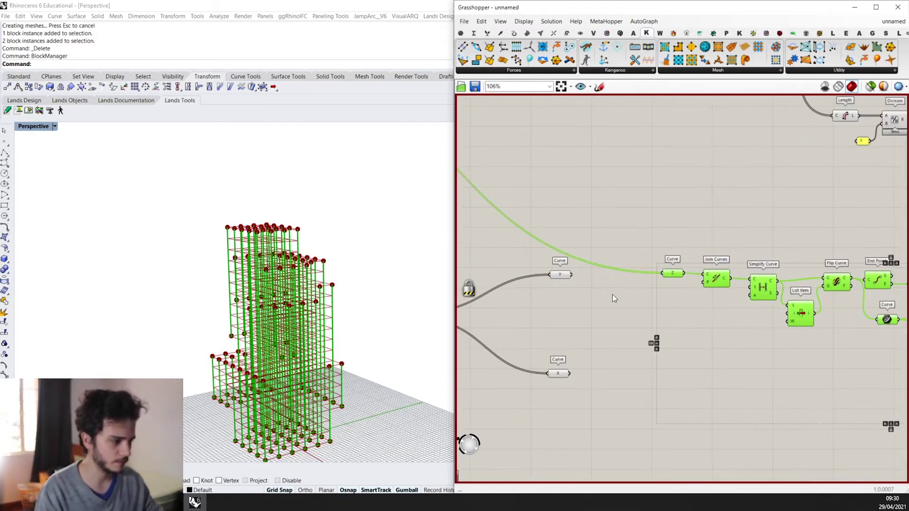
click(578, 285)
drag(571, 274, 703, 278)
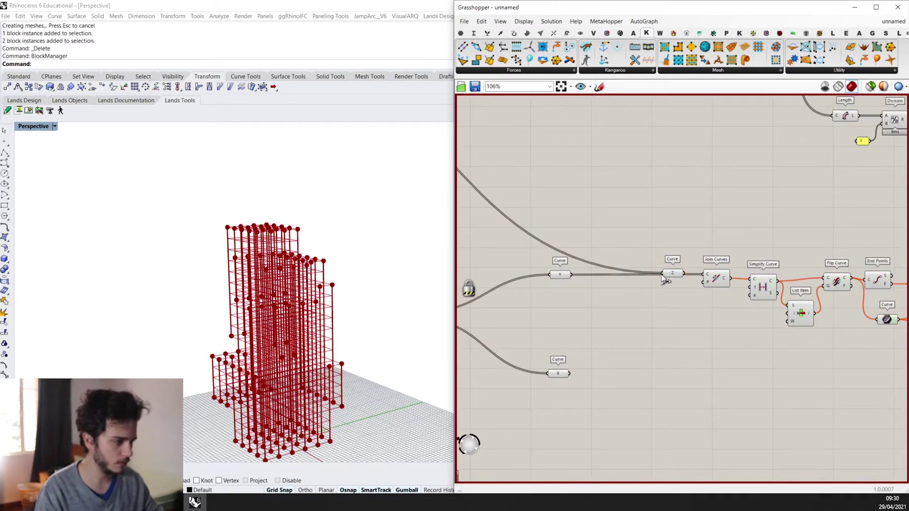
click(672, 273)
key(Delete)
Step: Duplicate the Y chain from Join Curves to Scale NU directly beneath it, removing the stray curve parameter copy
scroll(672, 277, down, 5)
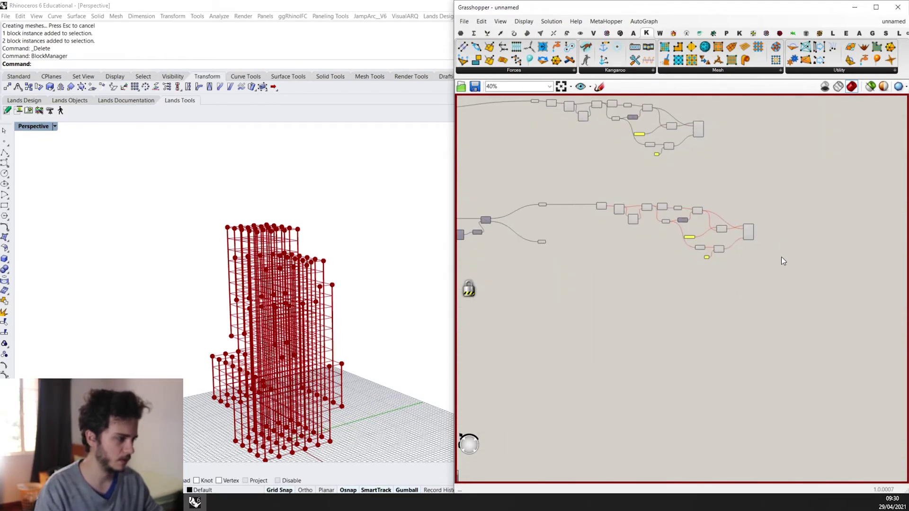
drag(779, 266, 592, 205)
scroll(630, 231, up, 2)
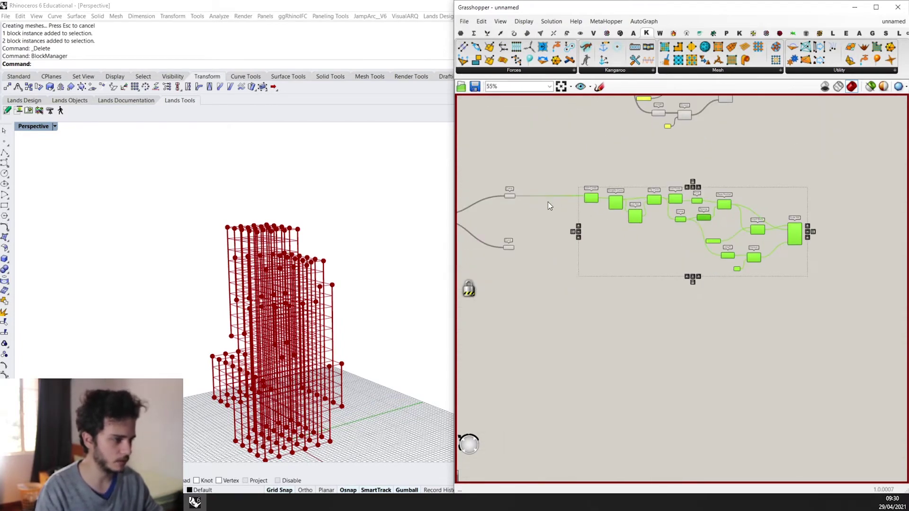
click(510, 195)
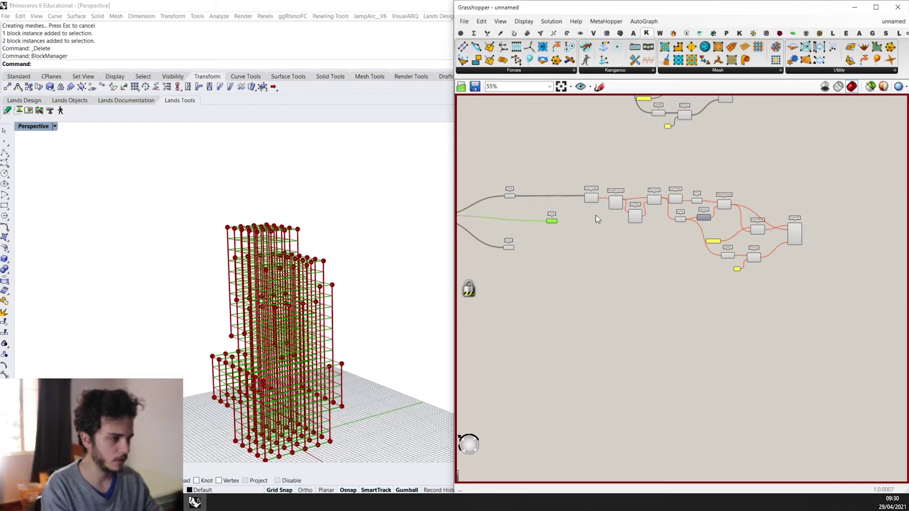
scroll(597, 215, up, 1)
key(Delete)
drag(895, 288, 635, 332)
scroll(483, 256, up, 2)
right_drag(678, 293, 495, 199)
scroll(494, 198, down, 2)
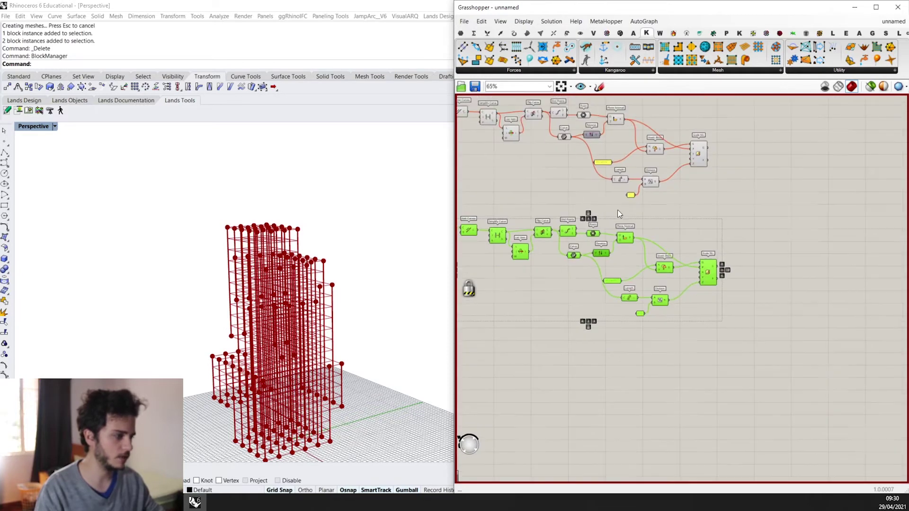
Step: Delete the Plane Normal component from the lowest duplicated chain
scroll(631, 221, up, 4)
scroll(643, 249, up, 1)
scroll(642, 248, down, 3)
click(634, 268)
click(629, 243)
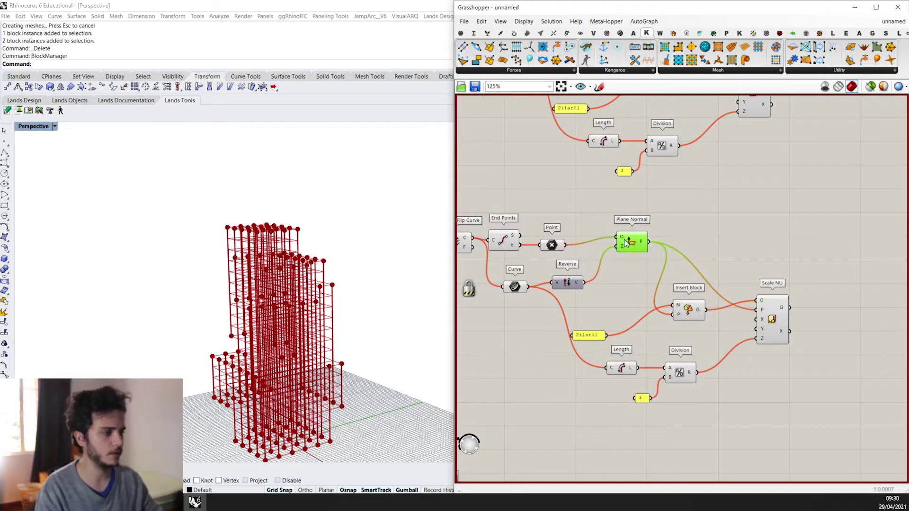
scroll(630, 257, up, 1)
scroll(674, 220, up, 1)
key(Delete)
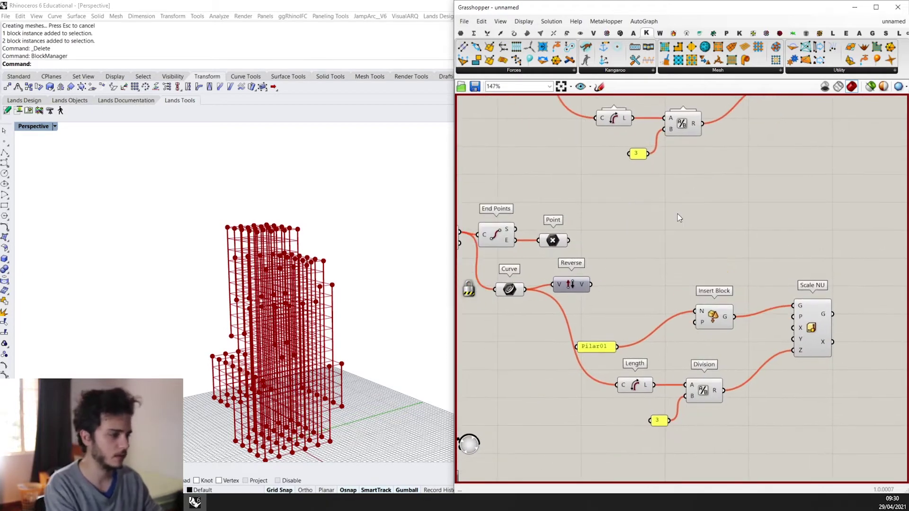
Step: Add a Construct Plane component in the gap between the Point parameter and Insert Block
double_click(669, 229)
text(construct pla)
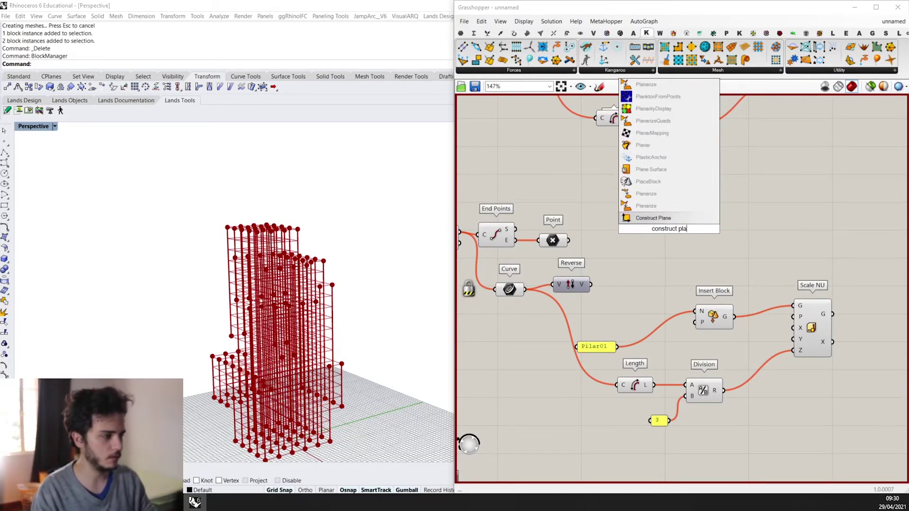
key(Return)
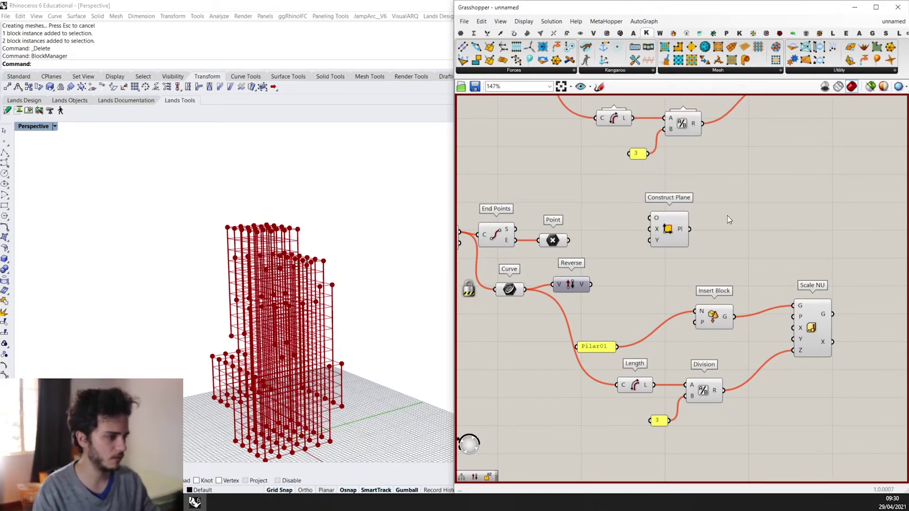
drag(685, 227, 684, 239)
Step: Connect Construct Plane's output to the P inputs of Scale NU and Insert Block, and the Point parameter to its O input
drag(688, 240, 793, 316)
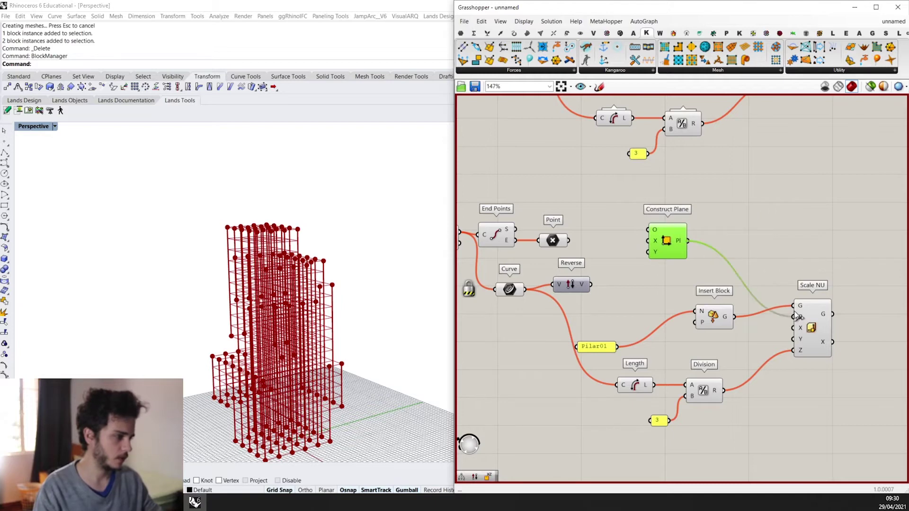
right_drag(654, 263, 689, 234)
drag(723, 211, 730, 292)
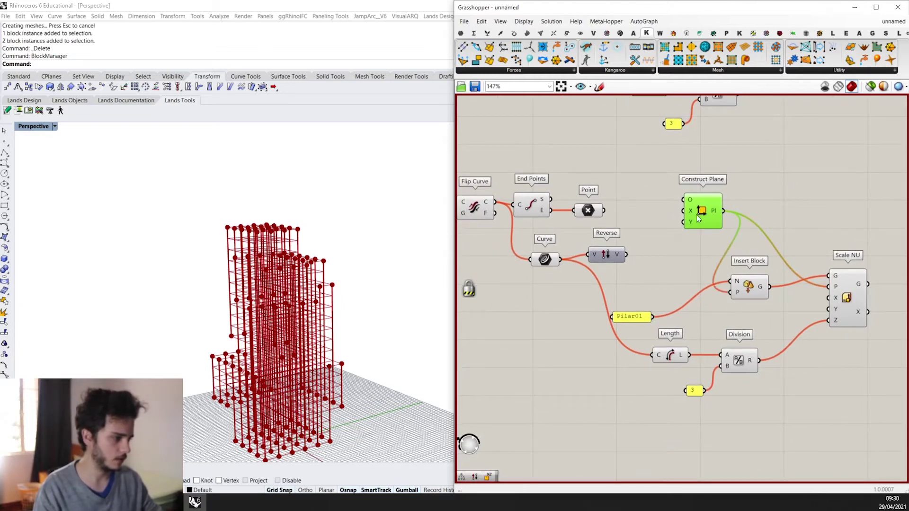
scroll(582, 234, up, 2)
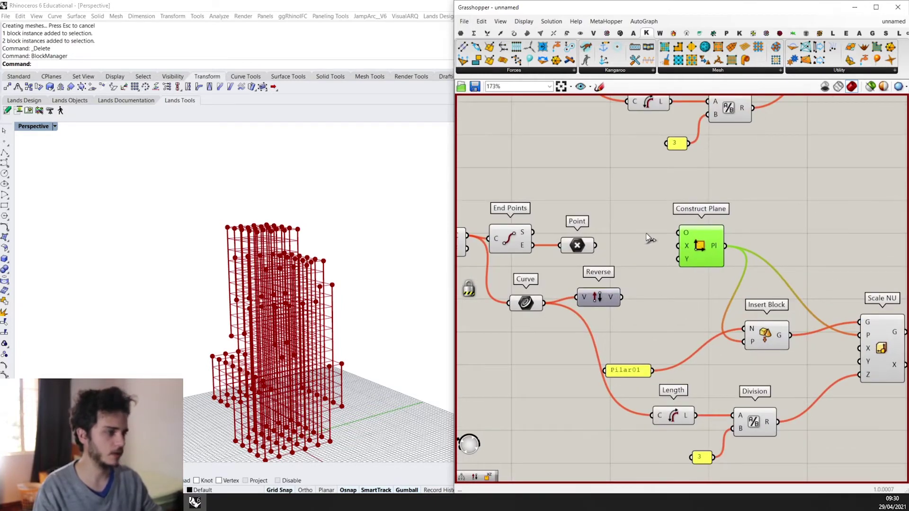
right_drag(650, 238, 706, 222)
scroll(676, 277, up, 1)
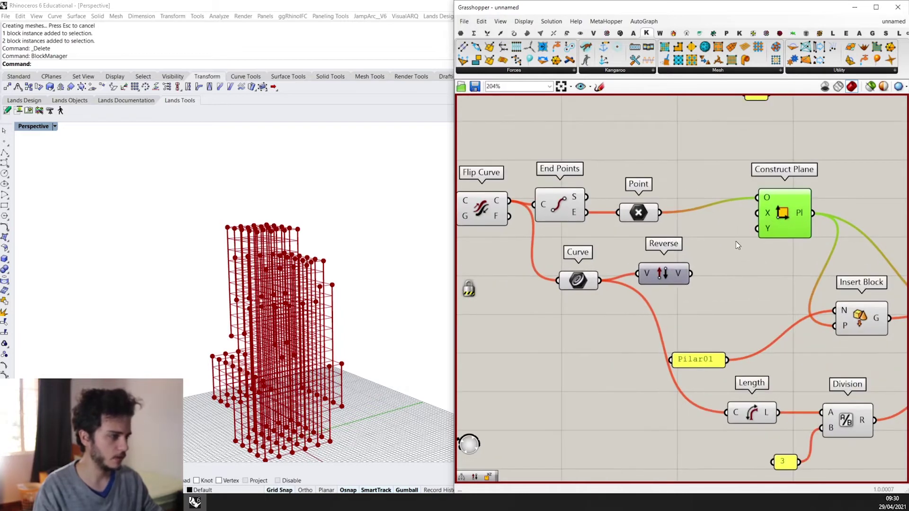
Step: Examine the Curve and Reverse components as possible sources for Construct Plane's open X and Y axis inputs
scroll(750, 235, down, 3)
click(658, 261)
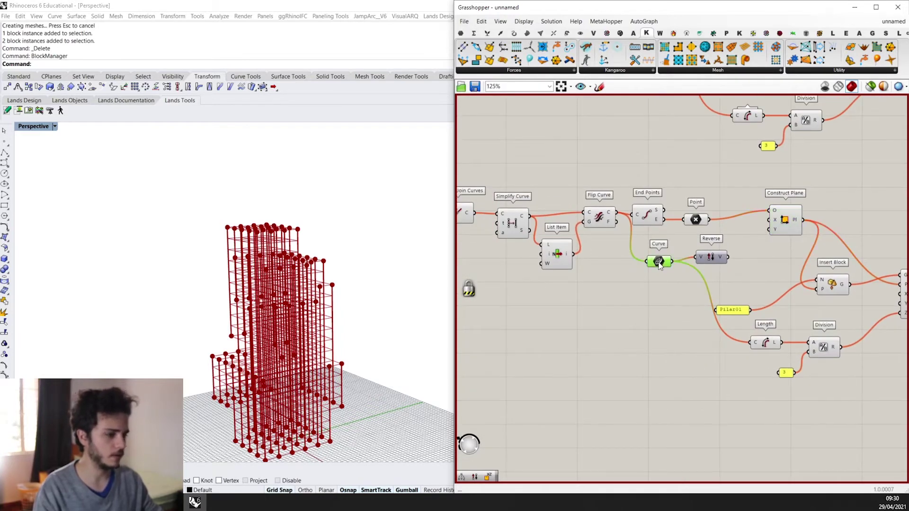
scroll(375, 336, down, 3)
scroll(375, 336, up, 1)
scroll(681, 245, up, 1)
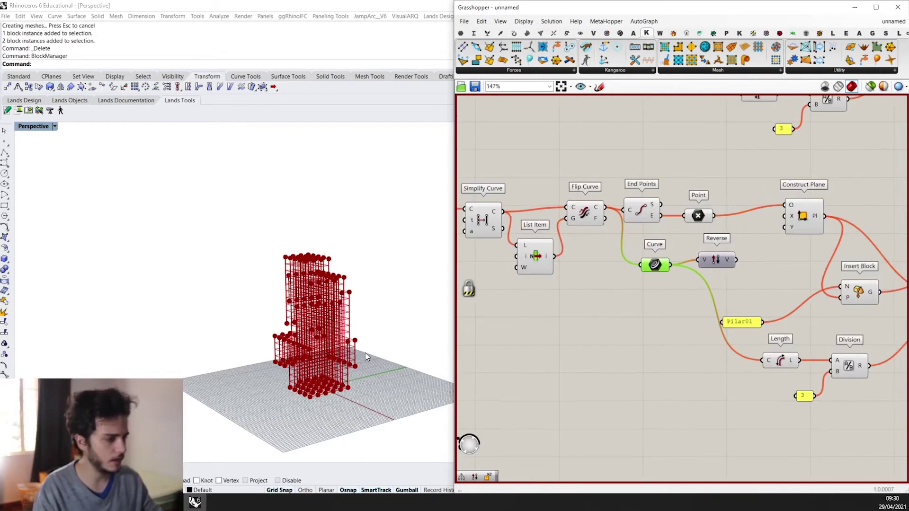
scroll(847, 246, up, 2)
click(683, 266)
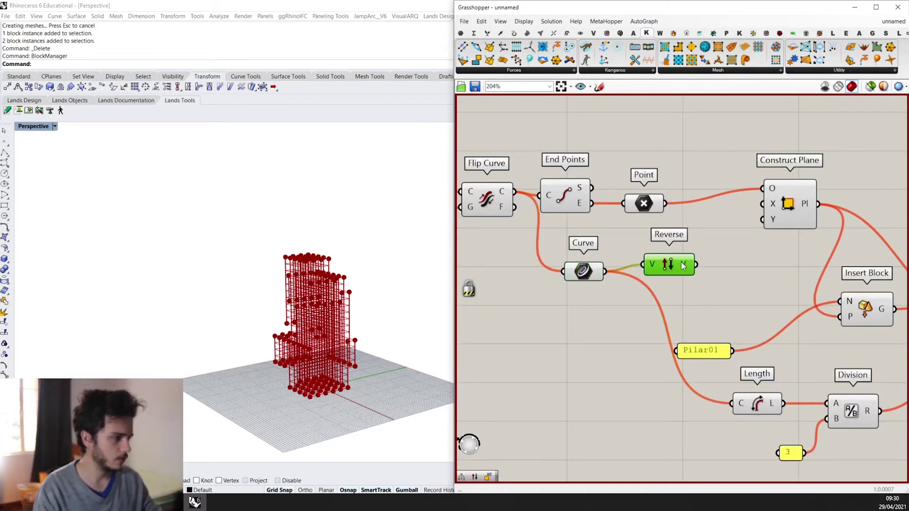
scroll(684, 262, up, 1)
click(803, 203)
right_drag(798, 176, 771, 201)
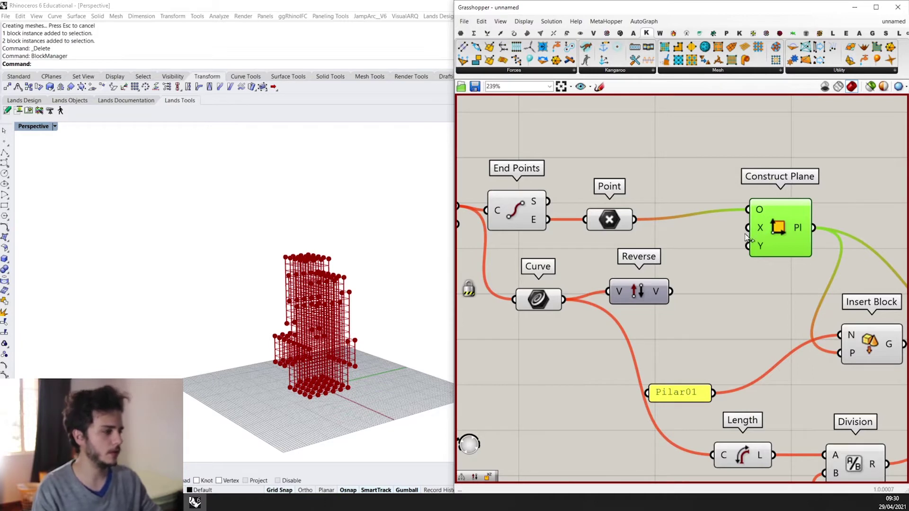
scroll(715, 237, down, 1)
scroll(686, 289, up, 1)
right_drag(686, 289, 676, 249)
click(779, 225)
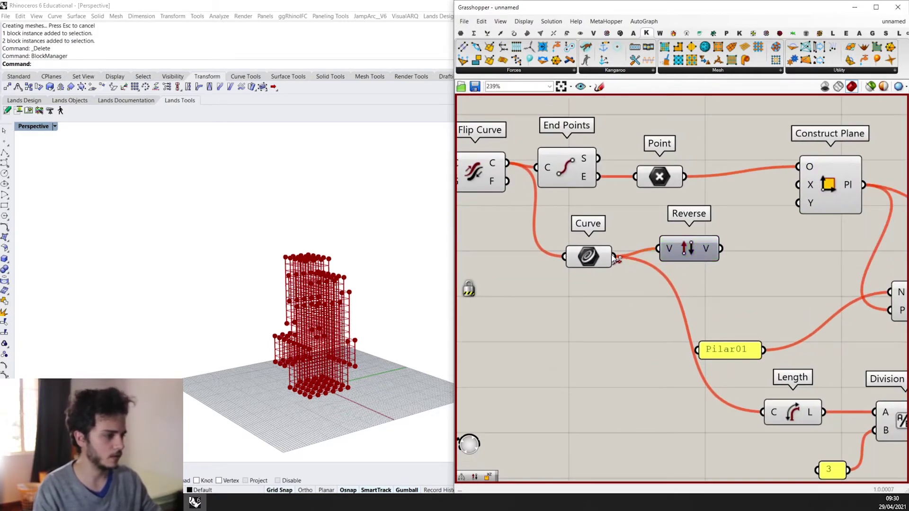
Step: Disconnect the Curve parameter from Reverse in the lowest chain and move Reverse down out of the way
ctrl+drag(612, 255, 658, 249)
drag(680, 254, 758, 298)
scroll(729, 274, down, 1)
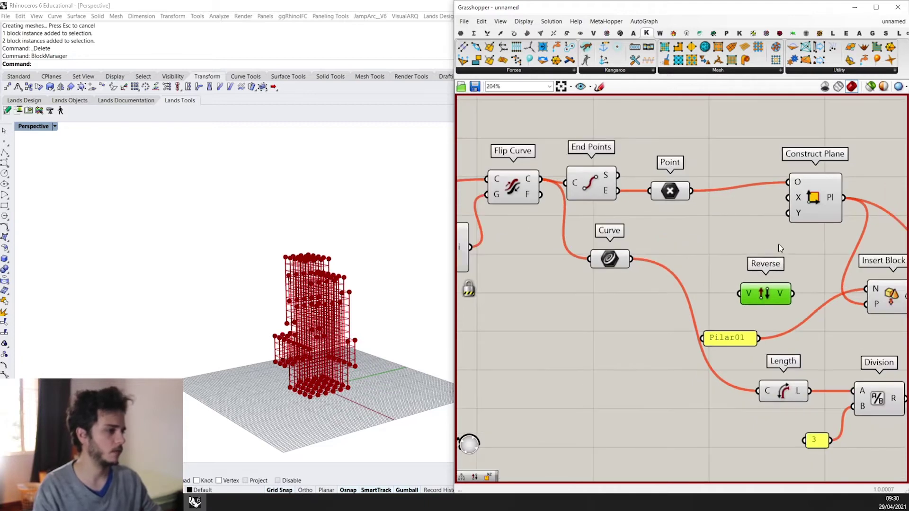
Step: Examine the Y and X curve chains and the voxel structure to determine which axis directions the planes need
scroll(779, 239, down, 2)
right_drag(782, 218, 718, 258)
scroll(746, 153, down, 1)
right_drag(746, 153, 710, 198)
scroll(709, 197, up, 1)
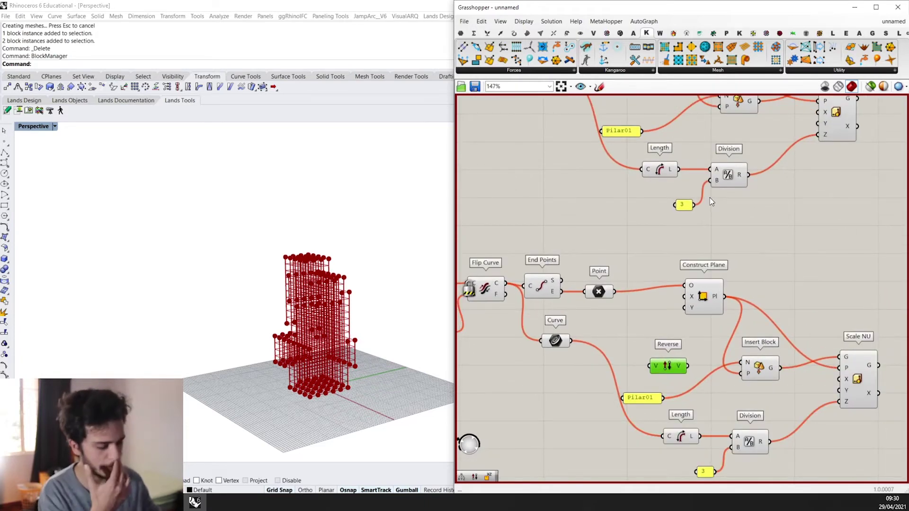
scroll(636, 255, up, 2)
scroll(613, 321, down, 2)
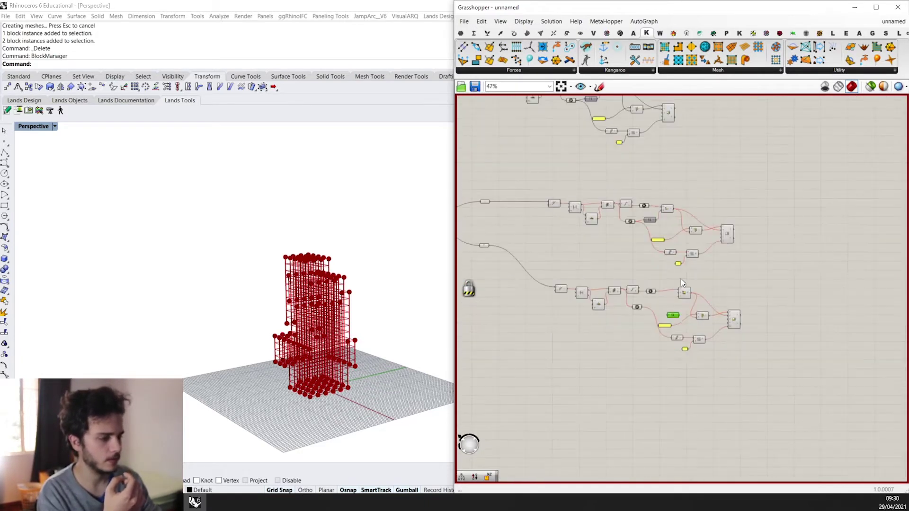
scroll(589, 241, up, 2)
scroll(426, 373, up, 3)
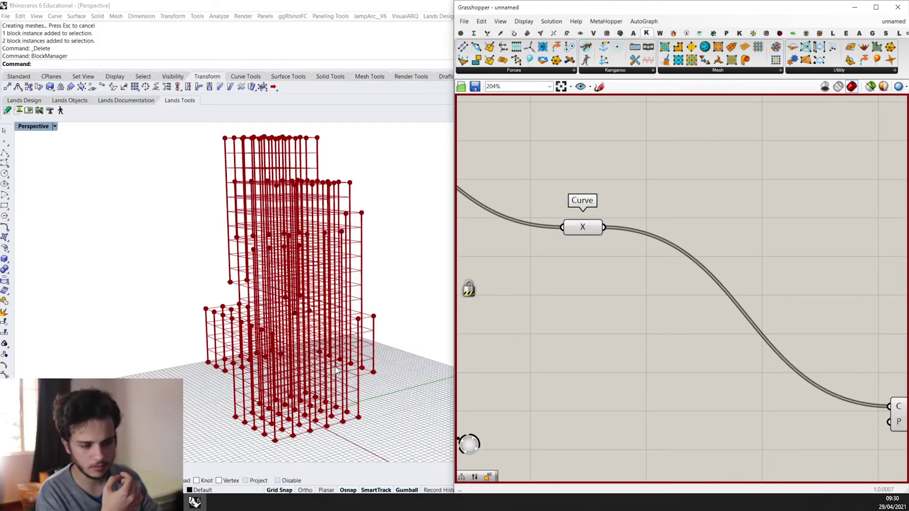
scroll(426, 373, down, 1)
scroll(581, 289, down, 3)
scroll(582, 290, down, 2)
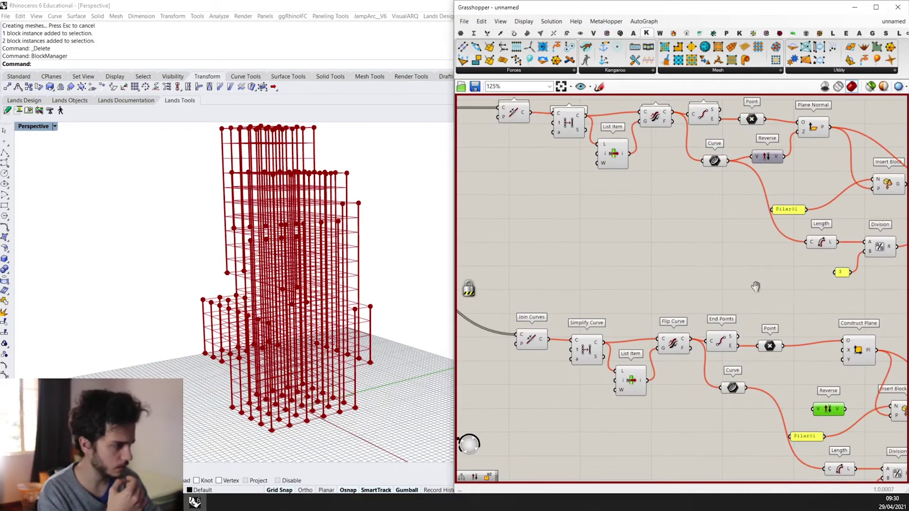
Step: Add a Unit Z component and connect it to the Y input of the X chain's Construct Plane
scroll(696, 348, up, 5)
double_click(584, 342)
text(z)
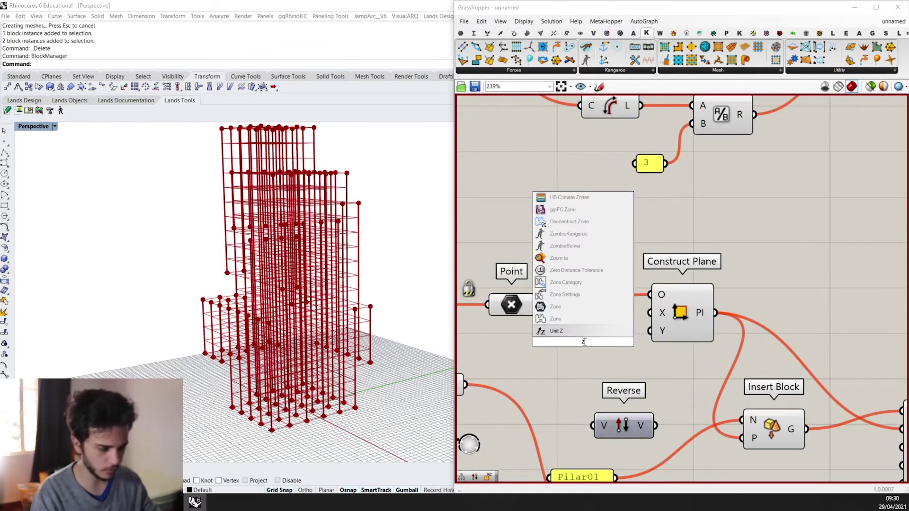
click(584, 334)
drag(614, 342, 650, 332)
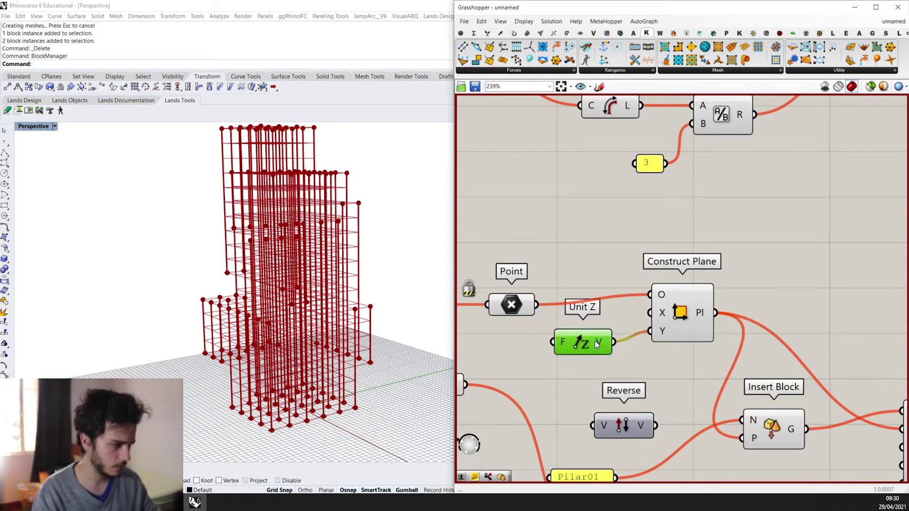
drag(595, 343, 583, 388)
Step: Add a Unit Y component and connect it to the X input of the X chain's Construct Plane
double_click(595, 317)
text(y)
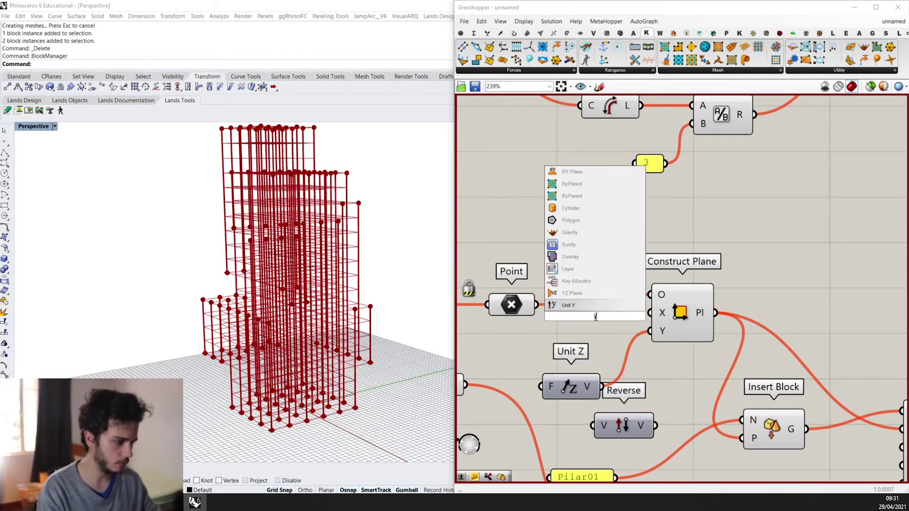
key(Return)
drag(579, 318, 650, 313)
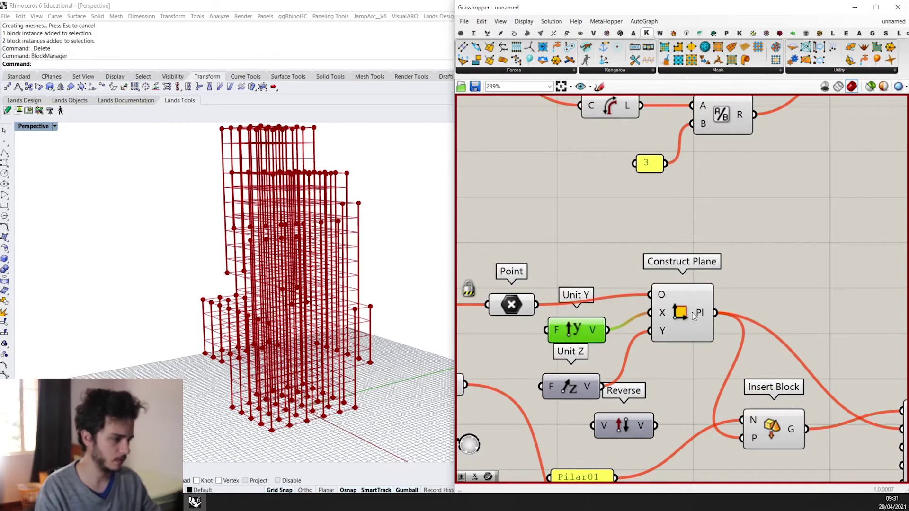
Step: Disable the Join Curves component of the Y curve chain and unlock the solver
scroll(696, 331, down, 6)
scroll(587, 211, up, 2)
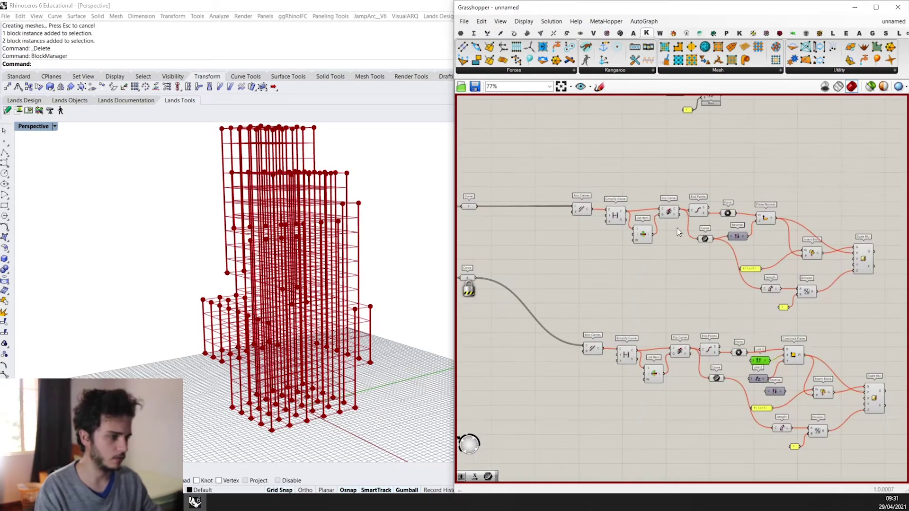
click(583, 209)
middle_click(583, 209)
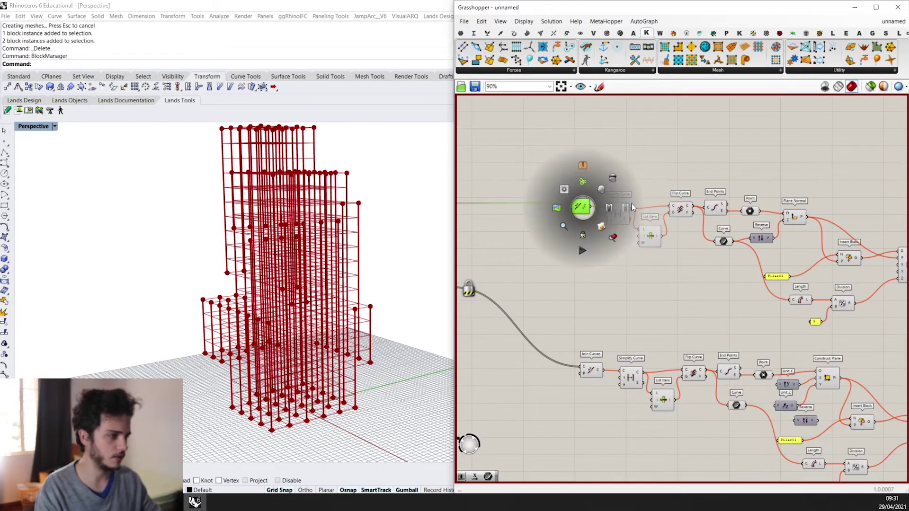
scroll(619, 223, down, 2)
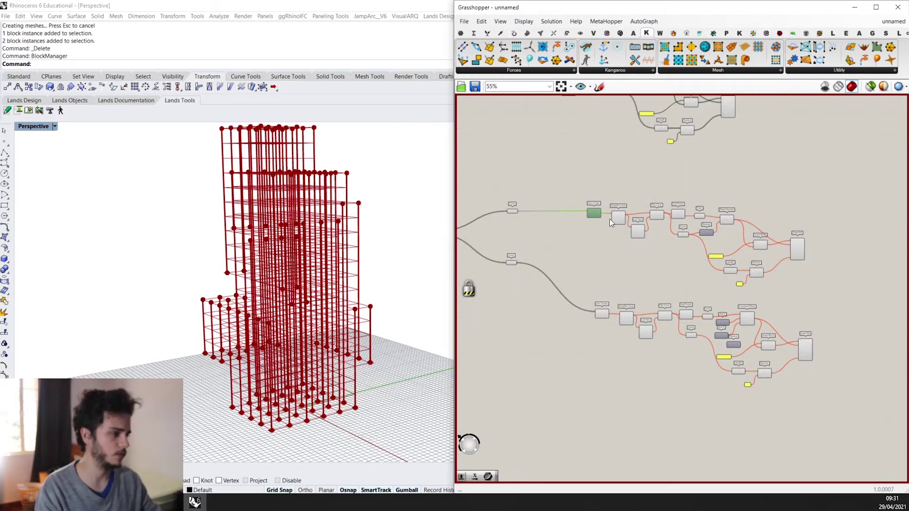
right_click(569, 276)
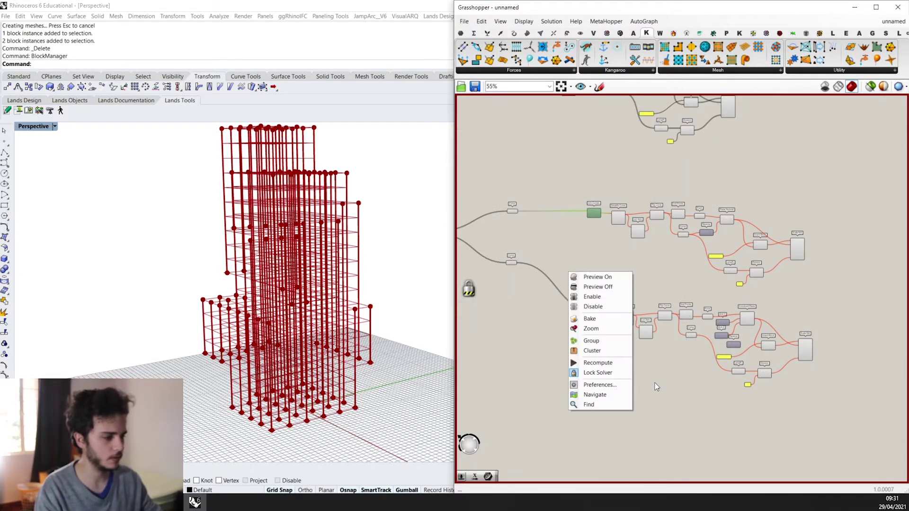
click(599, 374)
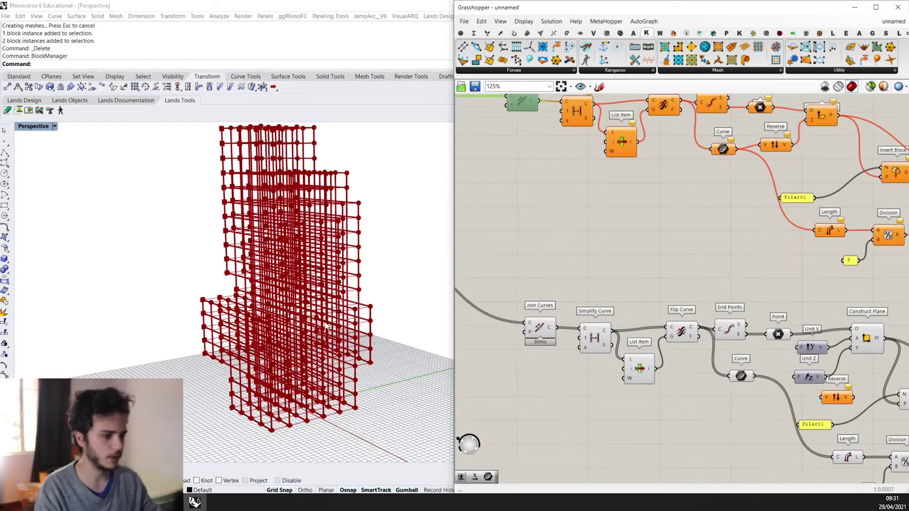
Step: Select the X chain's Scale NU and inspect the orientation and length of its blocks in the perspective view
scroll(327, 326, down, 5)
right_drag(710, 349, 474, 270)
scroll(660, 305, up, 2)
click(779, 326)
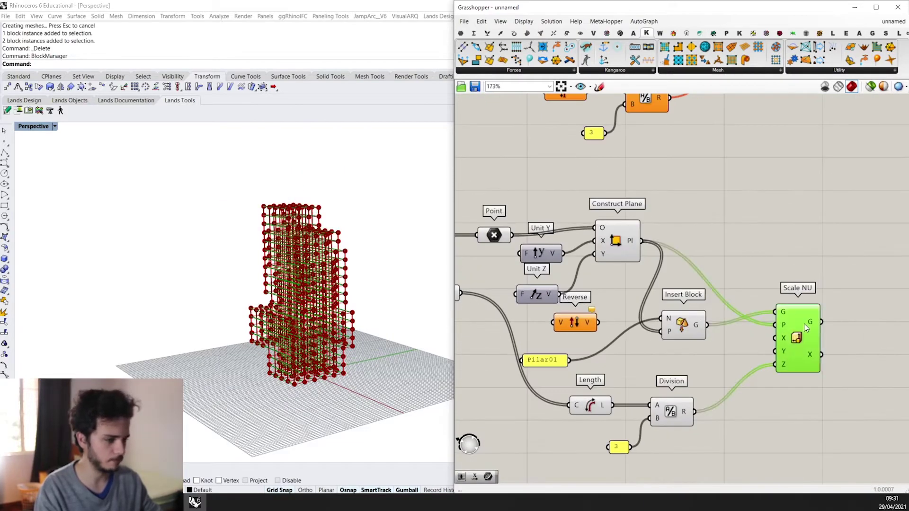
scroll(202, 402, up, 6)
scroll(202, 402, up, 5)
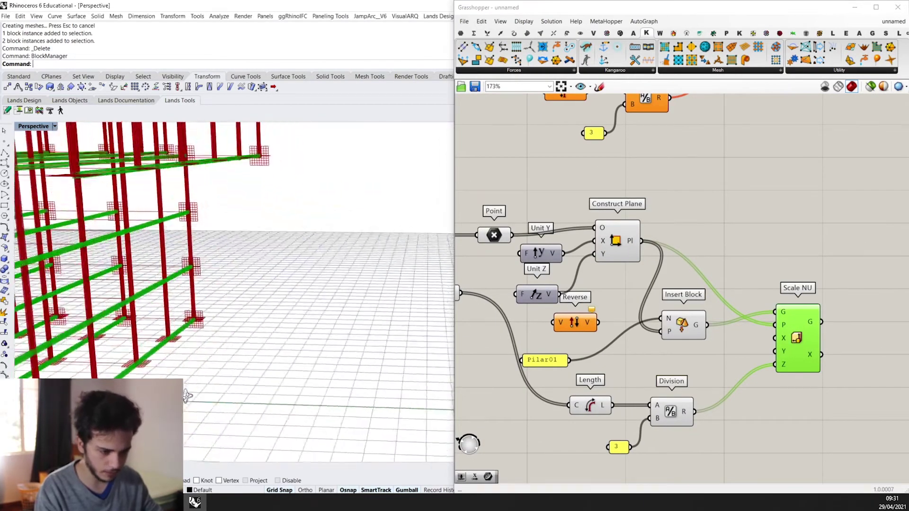
scroll(189, 255, down, 3)
scroll(205, 264, up, 8)
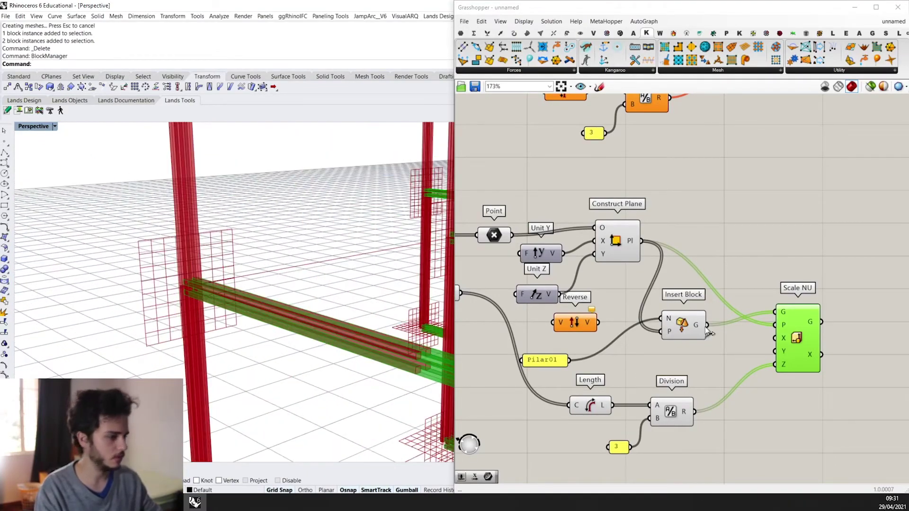
scroll(709, 331, down, 5)
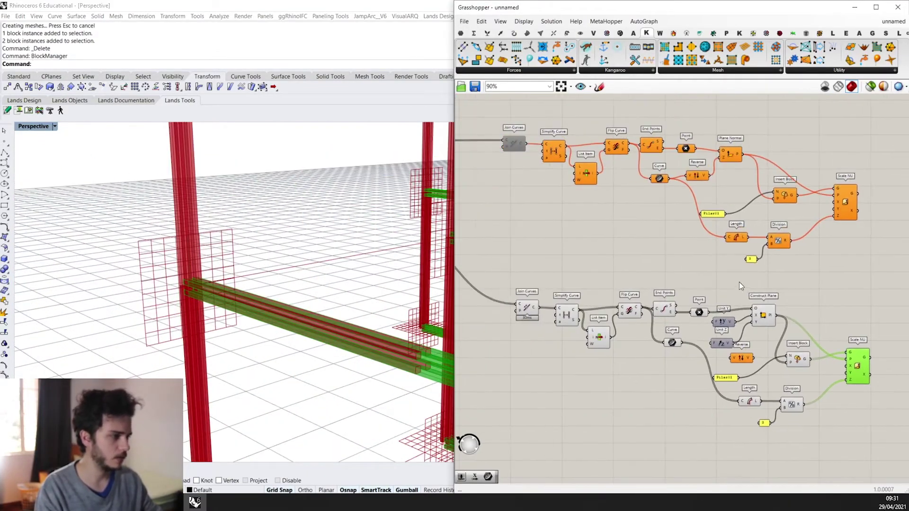
Step: Lock the solver and re-enable the Join Curves component of the Y curve chain
right_click(625, 262)
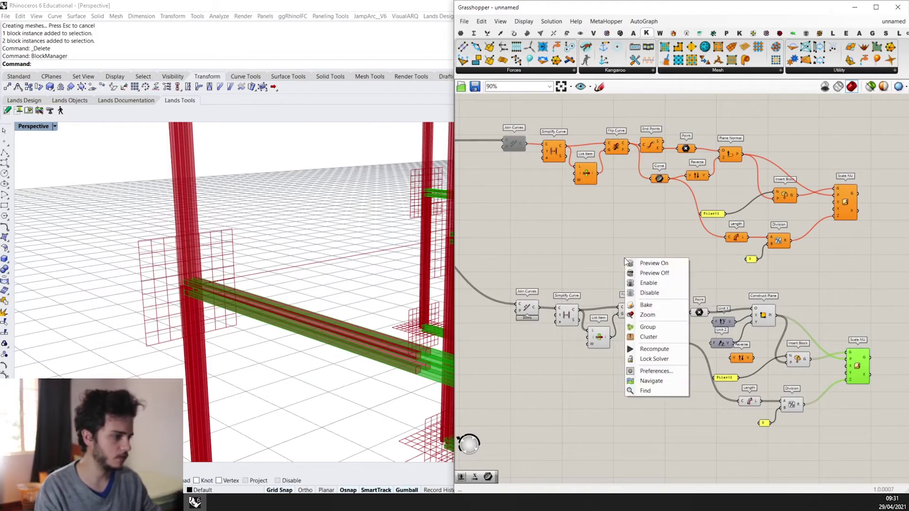
click(659, 363)
scroll(575, 263, up, 2)
middle_click(550, 232)
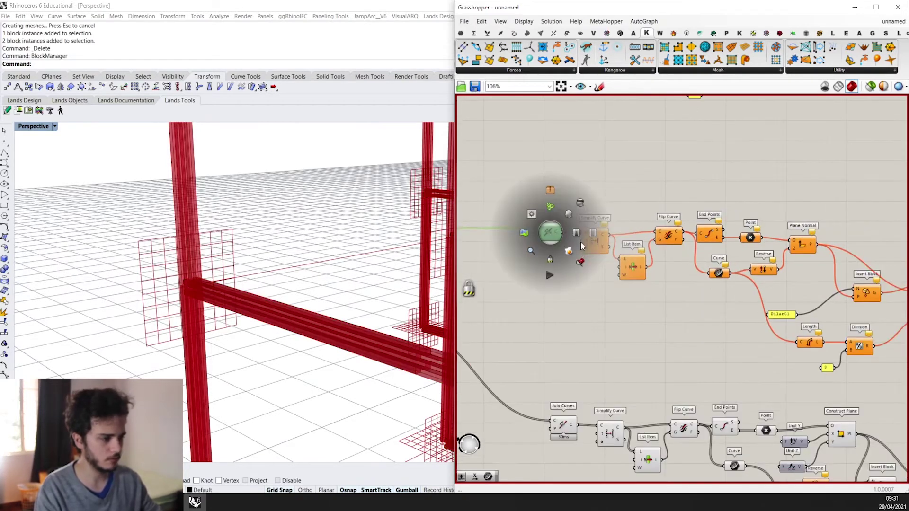
click(576, 233)
Step: Copy the X chain's Construct Plane into the Y chain and delete the Plane Normal component it replaces
right_drag(731, 225, 610, 207)
right_drag(683, 313, 676, 240)
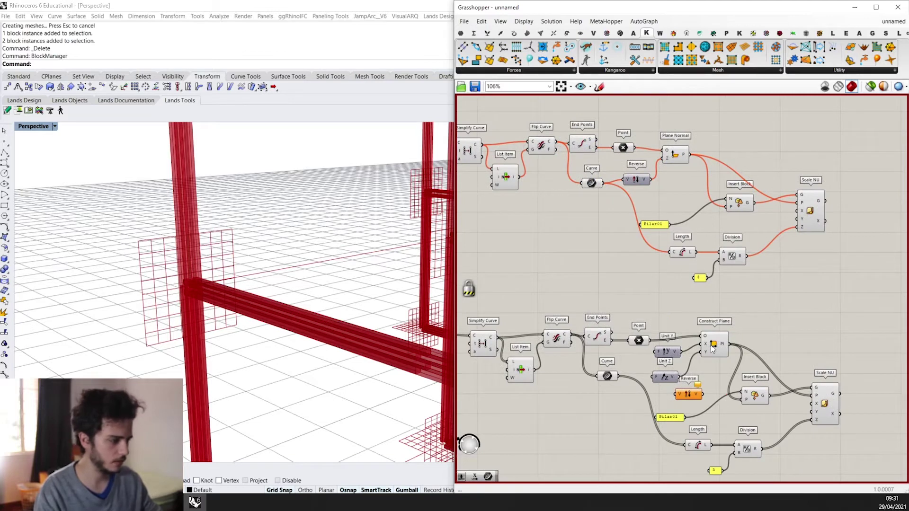
drag(713, 348, 678, 205)
scroll(691, 204, up, 3)
click(644, 225)
key(Delete)
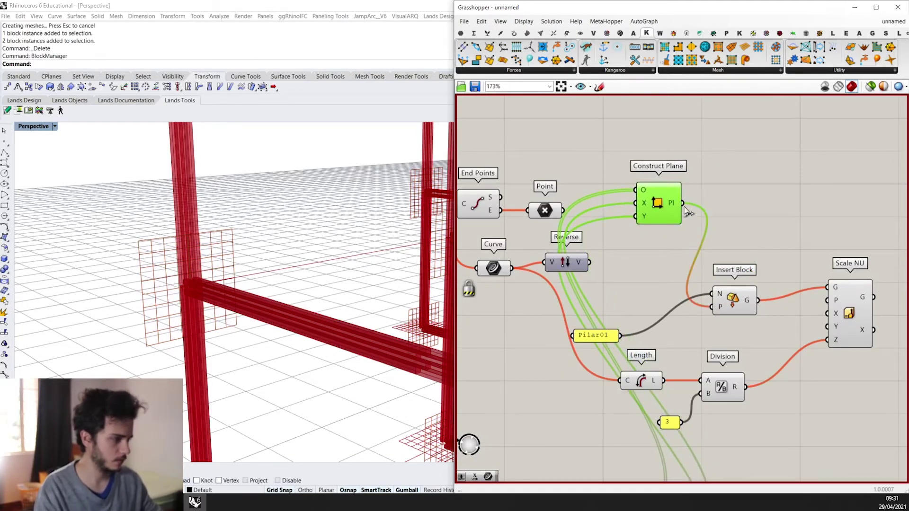
Step: Connect the copied Construct Plane's output to the P inputs of Insert Block and Scale NU, and the Point parameter to its O input
drag(824, 302, 826, 300)
right_drag(592, 211, 644, 231)
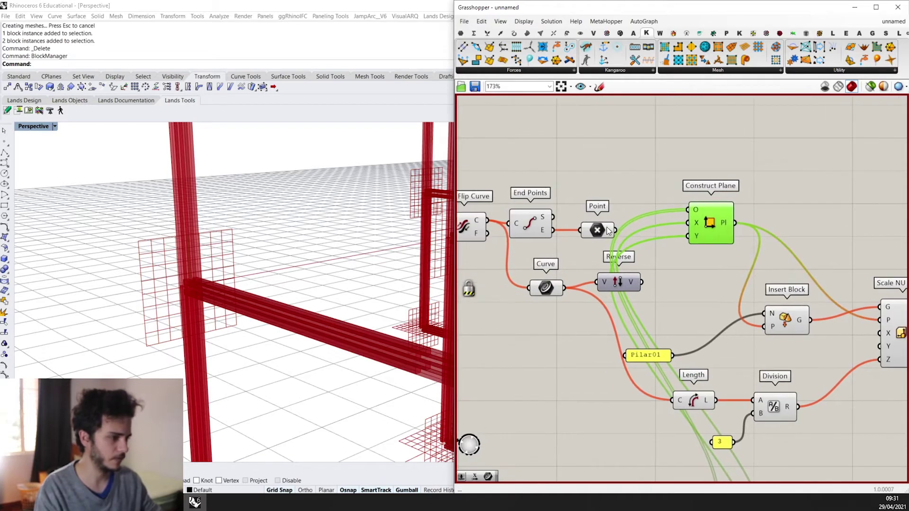
scroll(700, 260, up, 1)
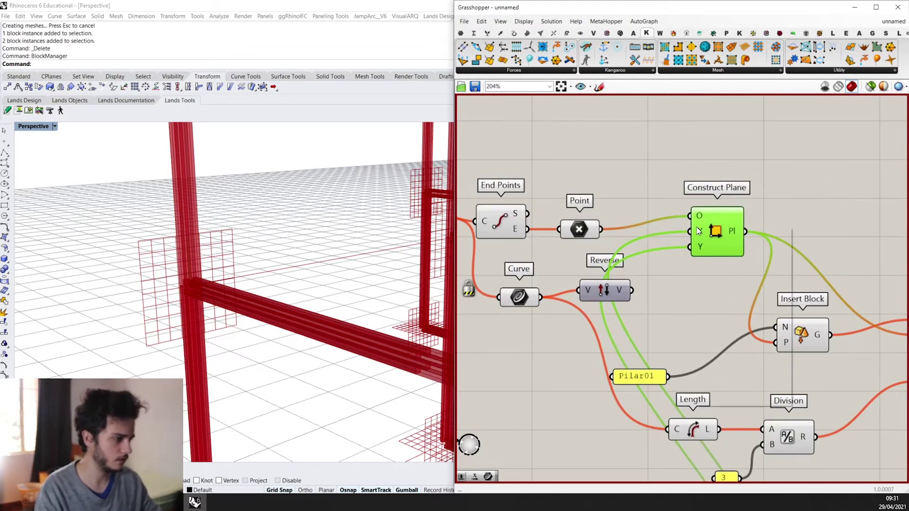
Step: Disconnect the inherited Unit Y and Unit Z wires from the copied Construct Plane's X and Y inputs
right_click(696, 229)
mouse_move(740, 252)
click(774, 251)
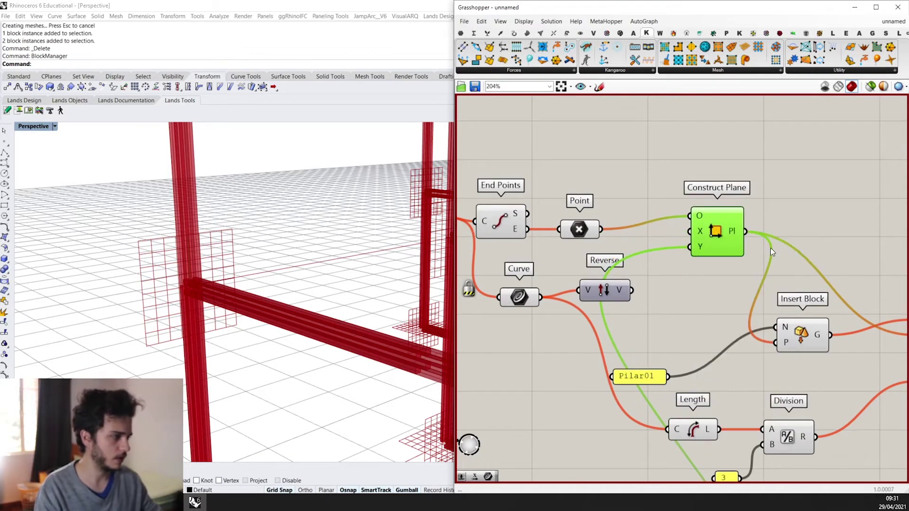
right_click(711, 251)
mouse_move(748, 275)
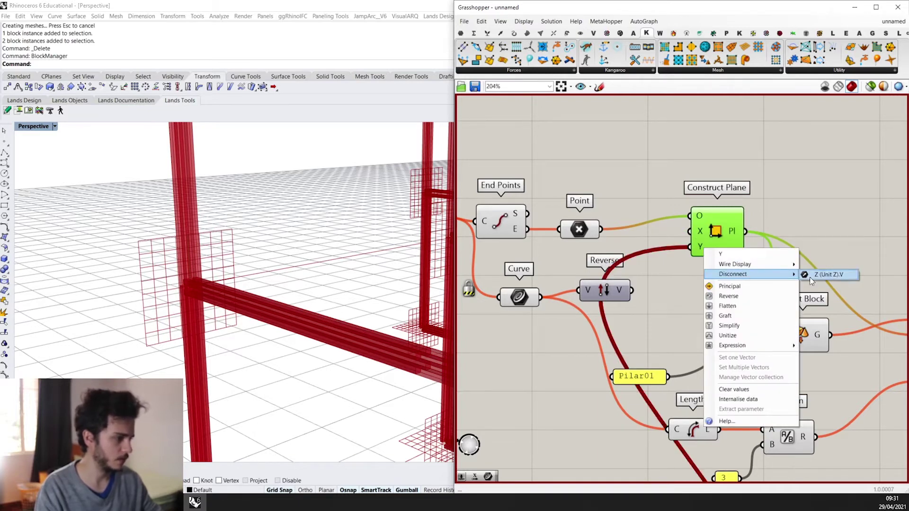
click(810, 277)
Step: Delete the unused Reverse component from the Y curve chain
scroll(604, 265, down, 1)
click(591, 272)
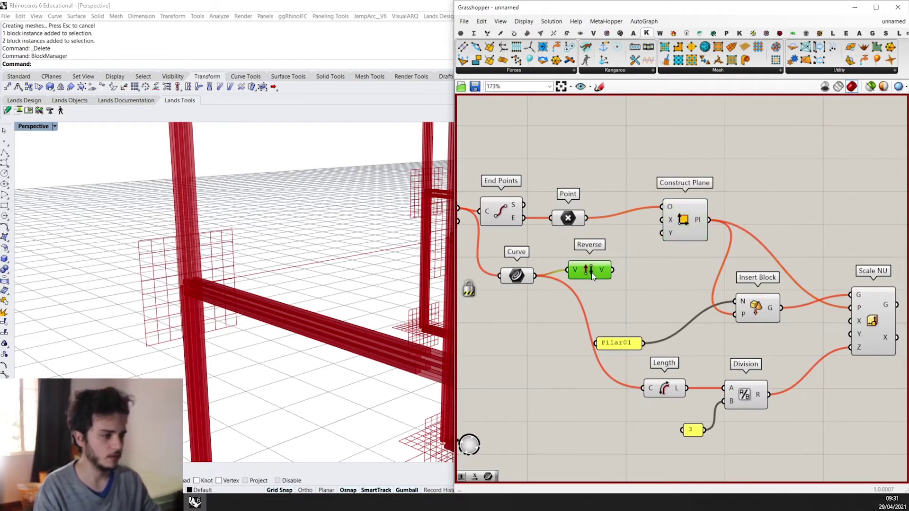
key(Delete)
Step: Copy the X chain's Unit Z component into the Y chain and connect it to its Construct Plane's Y input
scroll(615, 275, down, 2)
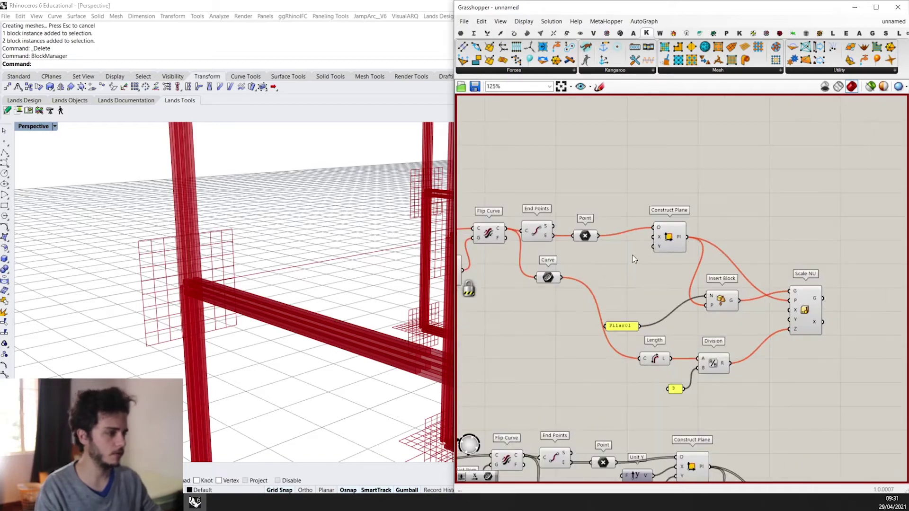
click(679, 240)
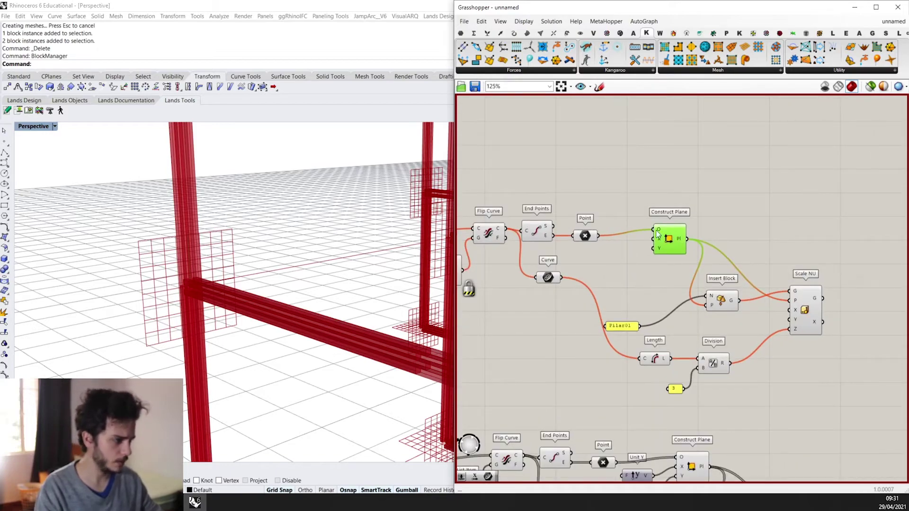
right_drag(657, 234, 662, 227)
right_drag(544, 222, 652, 204)
right_drag(461, 215, 550, 220)
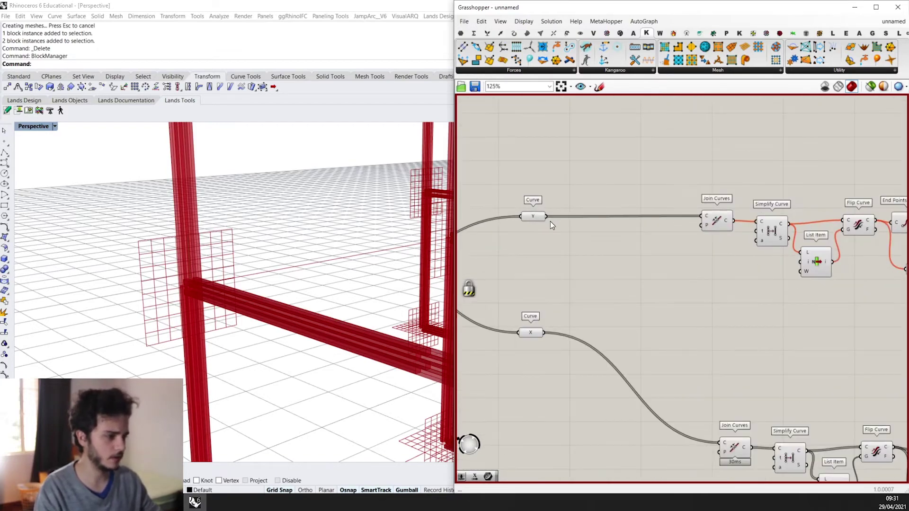
scroll(740, 240, down, 3)
scroll(814, 394, up, 2)
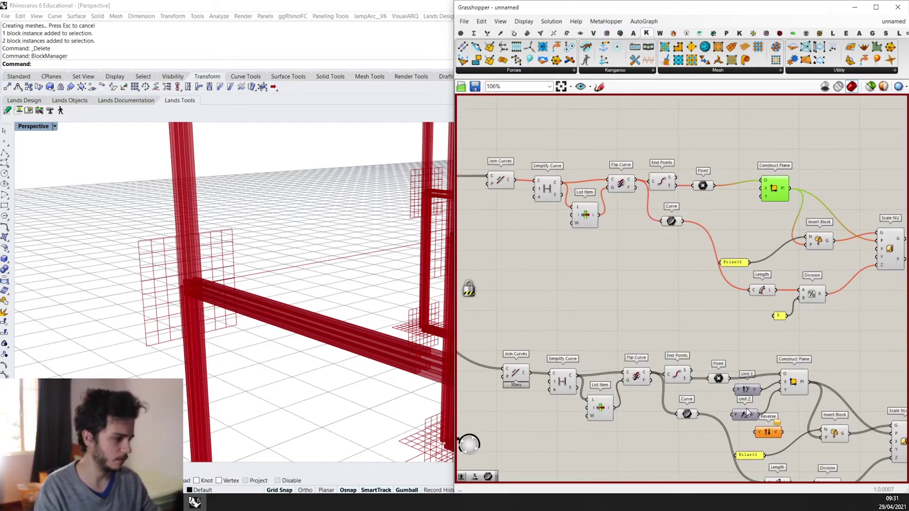
scroll(746, 408, up, 2)
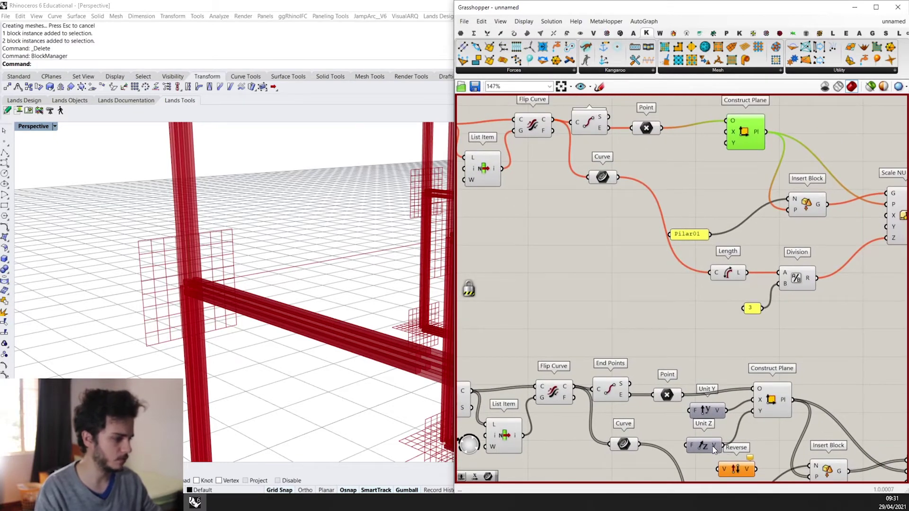
click(708, 445)
drag(710, 189, 692, 163)
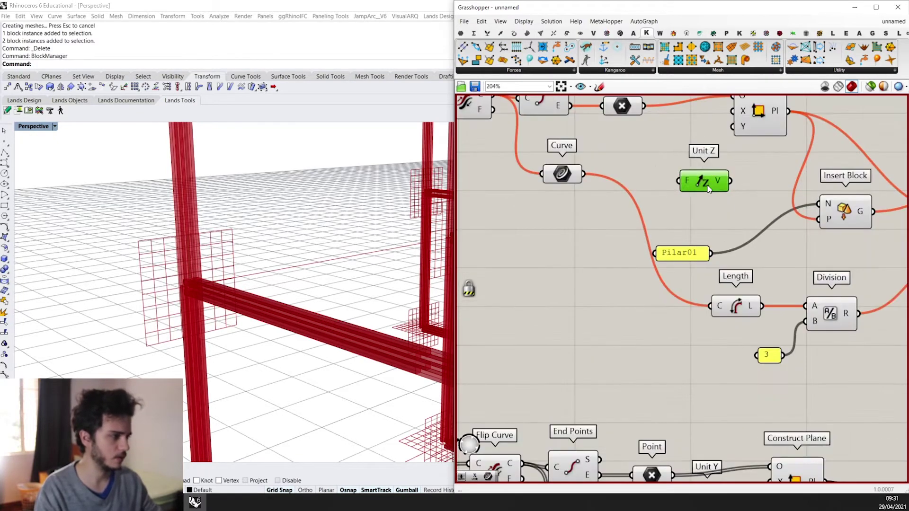
scroll(682, 201, up, 3)
drag(662, 213, 645, 256)
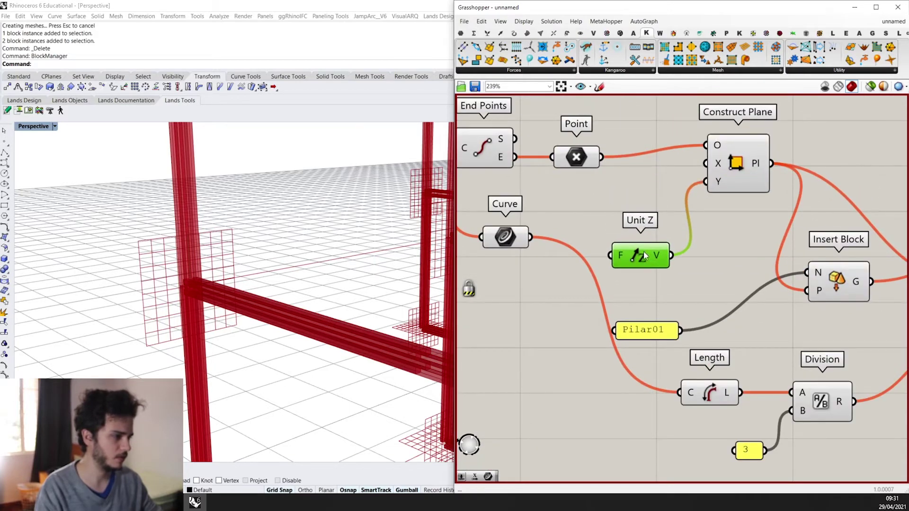
Step: Add a Unit X component to the Y chain and connect it to the Construct Plane's X input
right_click(714, 163)
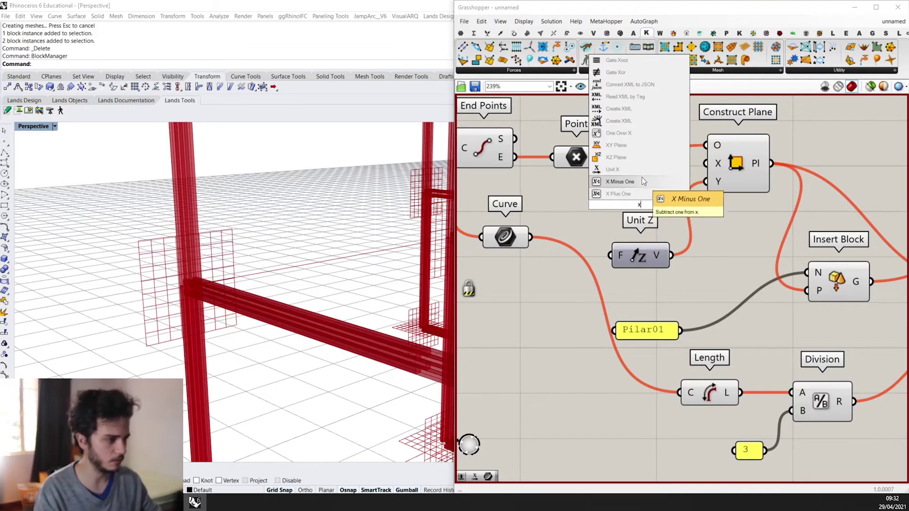
click(681, 207)
scroll(770, 217, down, 5)
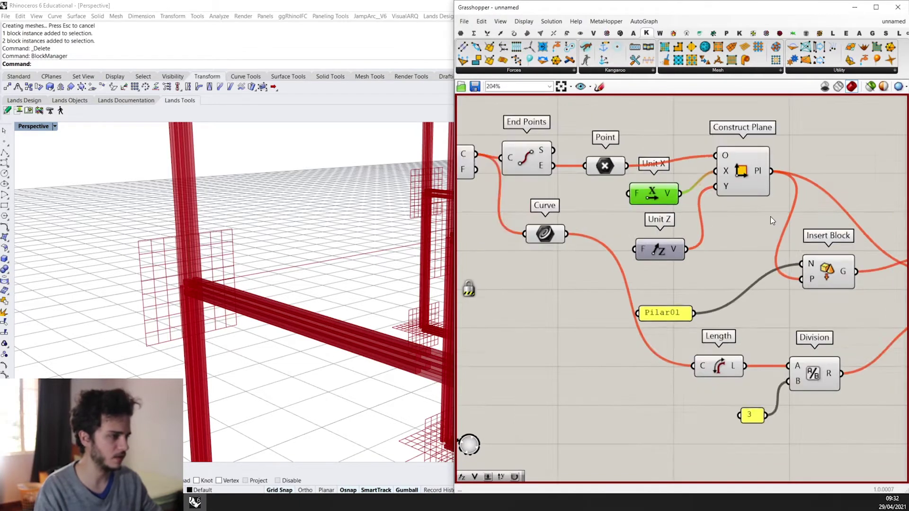
Step: Unlock the solver and inspect the recomputed beams around the corners of the structure
right_click(782, 274)
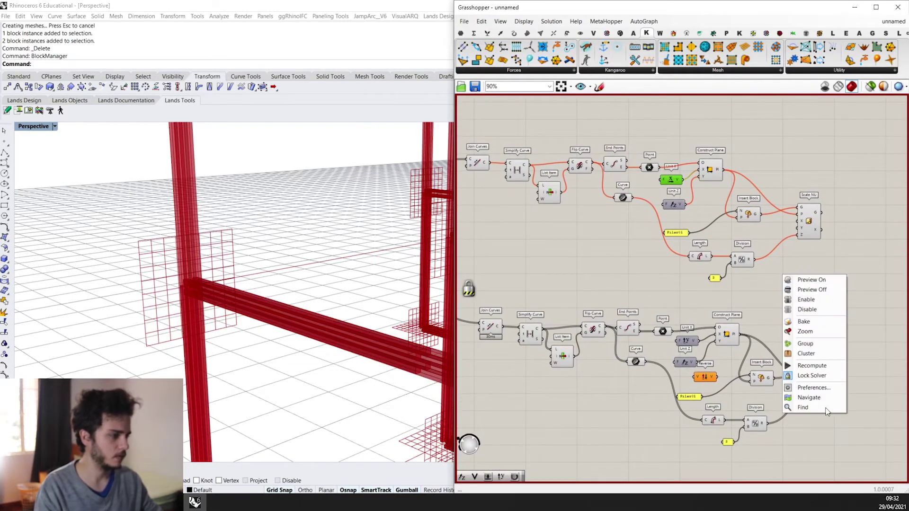
click(817, 355)
scroll(814, 340, up, 3)
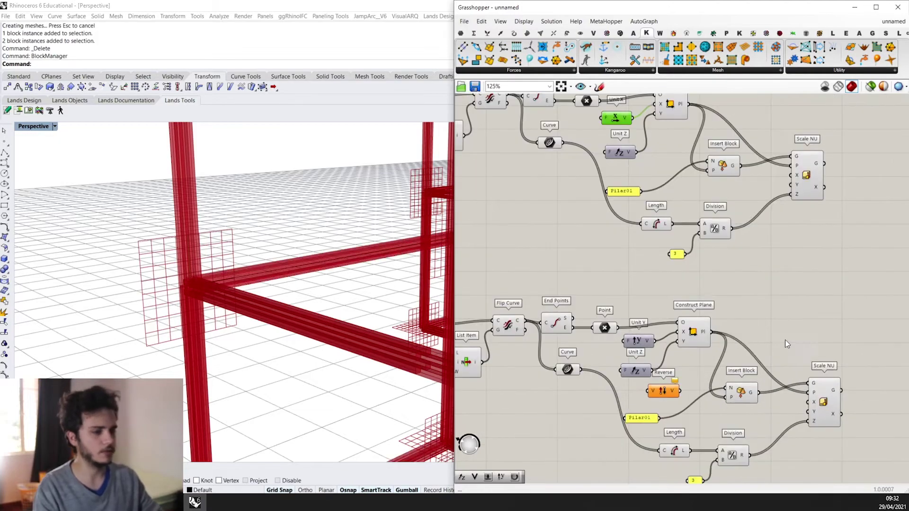
scroll(346, 290, down, 6)
scroll(346, 290, up, 10)
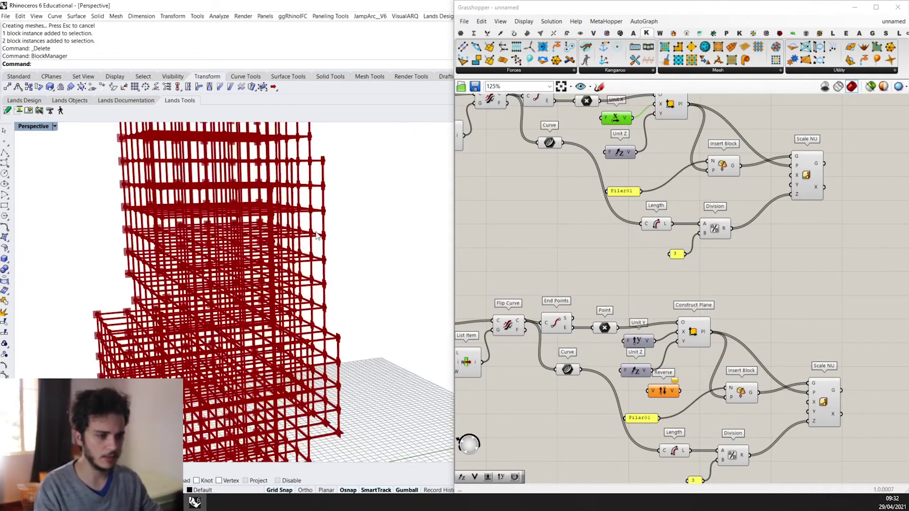
scroll(326, 313, down, 10)
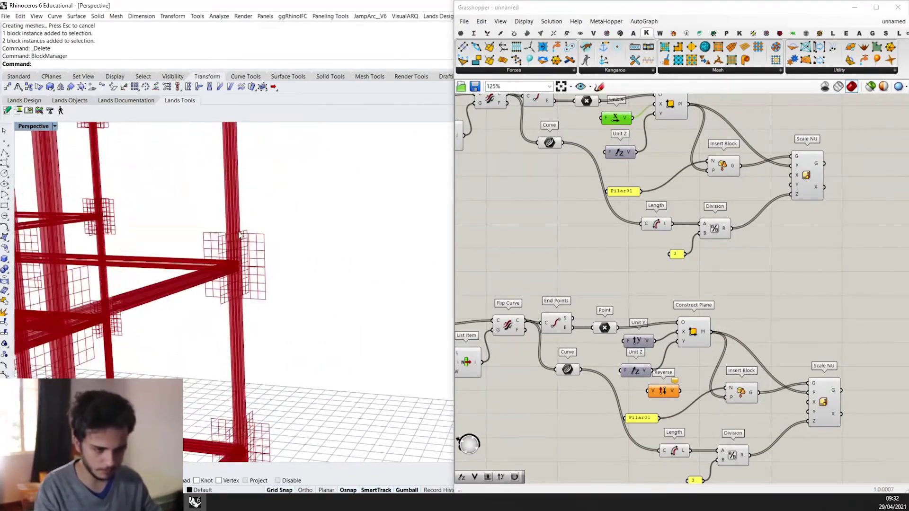
scroll(334, 329, up, 10)
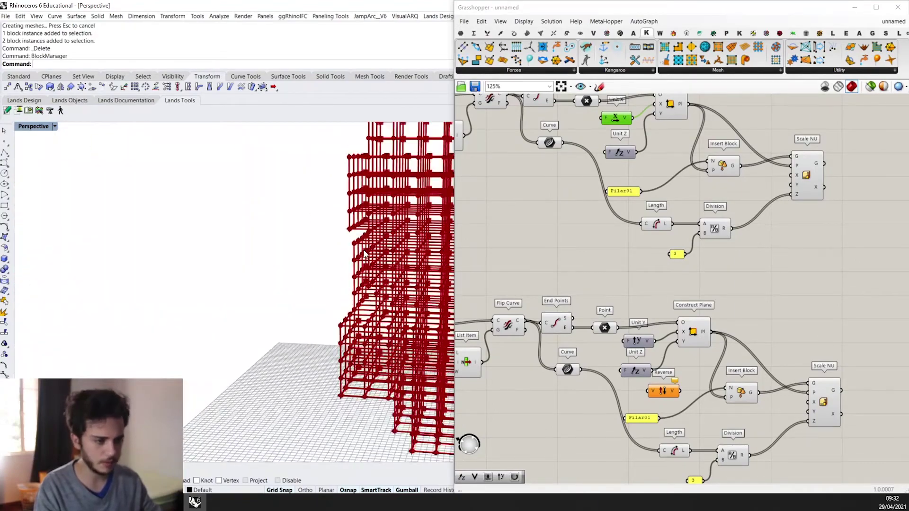
scroll(804, 303, down, 1)
scroll(801, 299, down, 1)
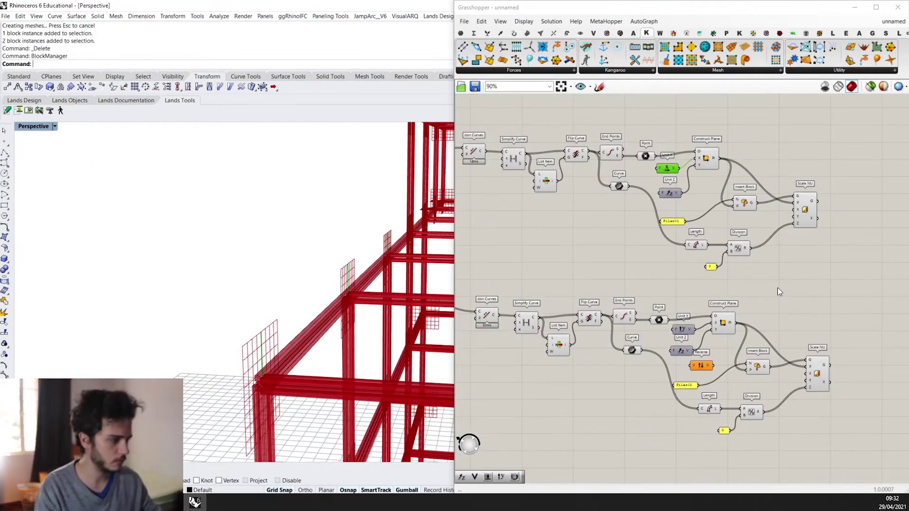
Step: Delete the leftover Reverse component from the X curve chain
scroll(632, 269, down, 3)
scroll(653, 307, up, 6)
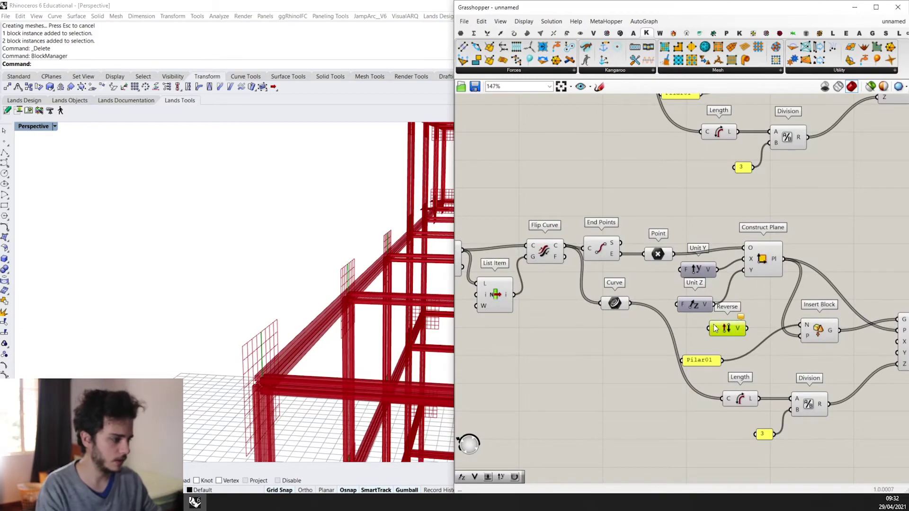
scroll(304, 334, down, 5)
scroll(289, 291, up, 8)
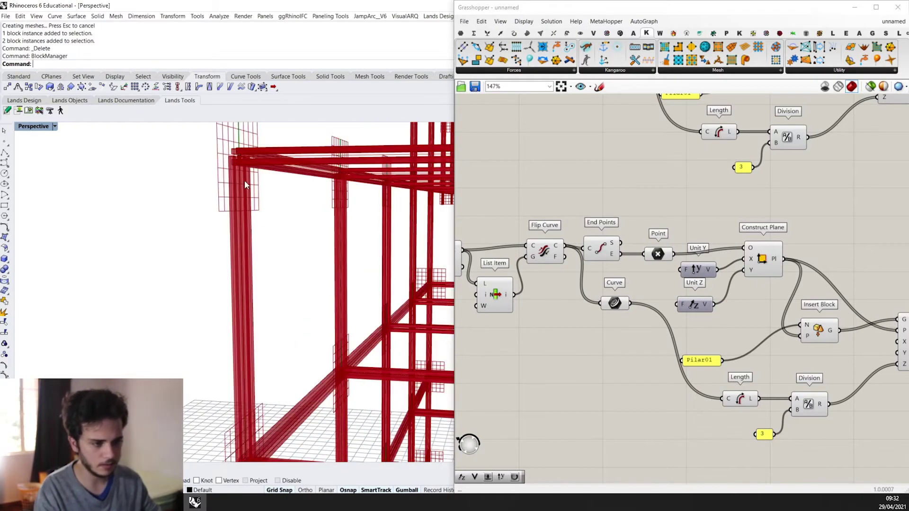
scroll(686, 293, down, 5)
Step: Make room in the Y chain by raising the Point parameter and shifting the Construct Plane and its downstream components away from End Points
scroll(799, 278, up, 2)
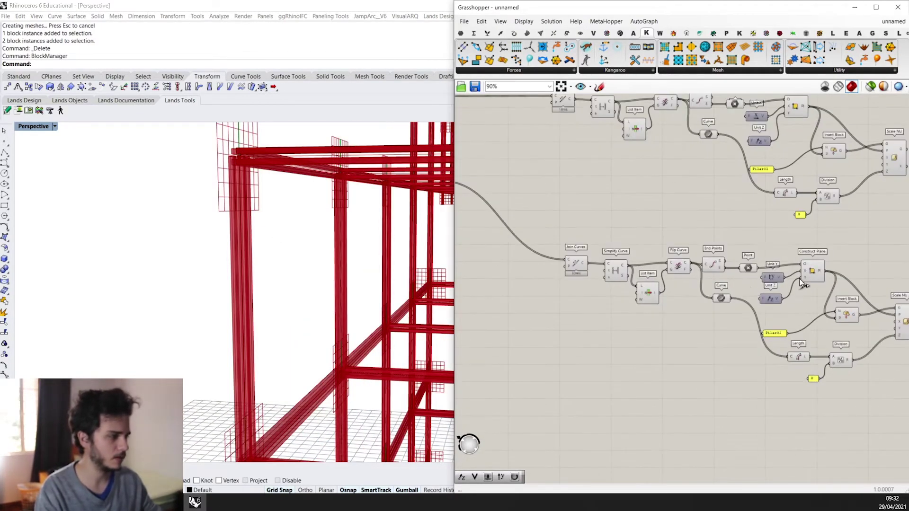
scroll(749, 286, down, 1)
scroll(695, 181, up, 1)
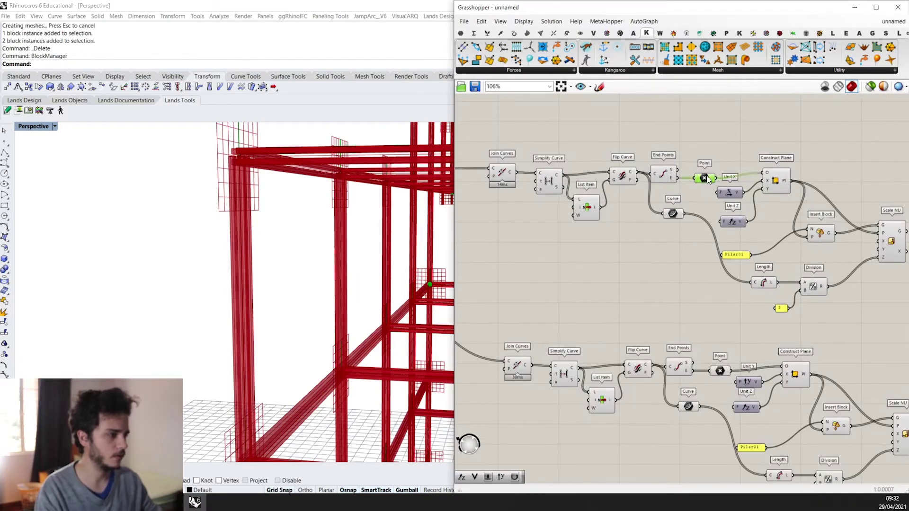
scroll(710, 144, up, 1)
scroll(702, 187, down, 3)
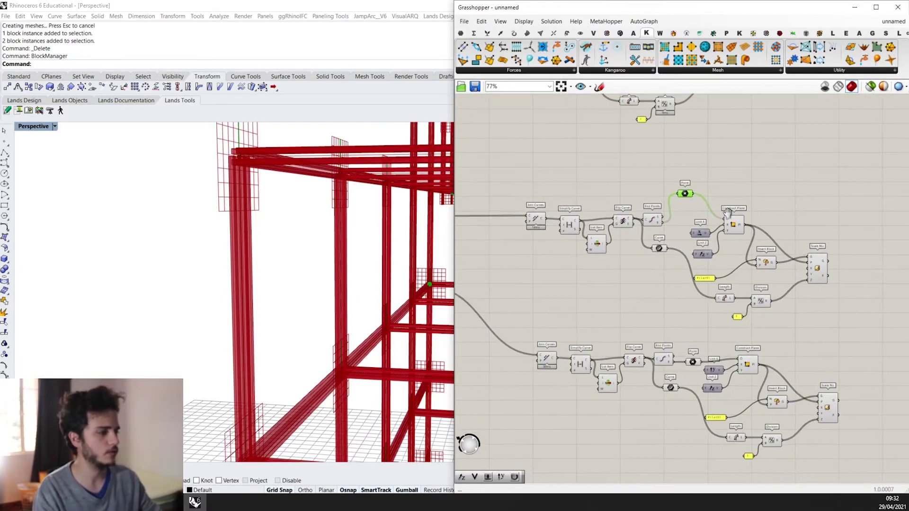
drag(873, 328, 814, 226)
scroll(714, 181, up, 2)
click(686, 207)
Step: Add a Move component beside the Y chain's Point parameter
double_click(726, 177)
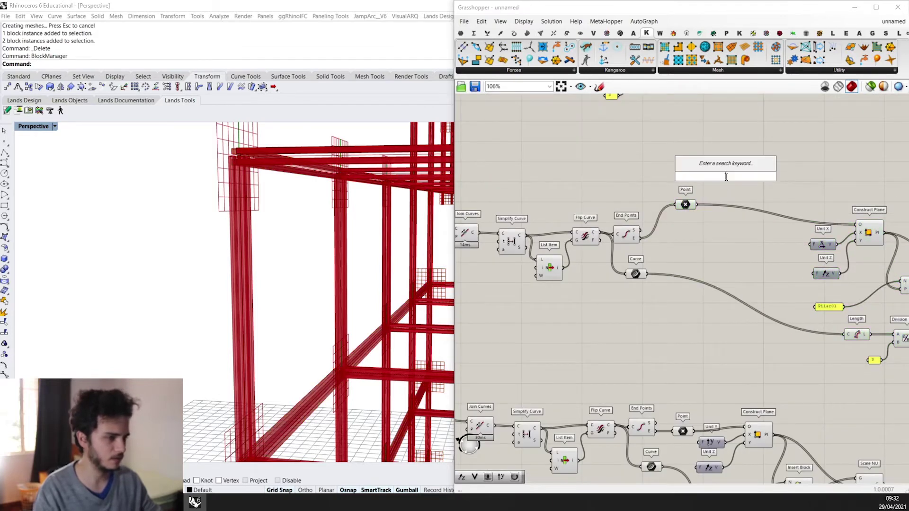
text(move)
key(Return)
scroll(748, 190, up, 2)
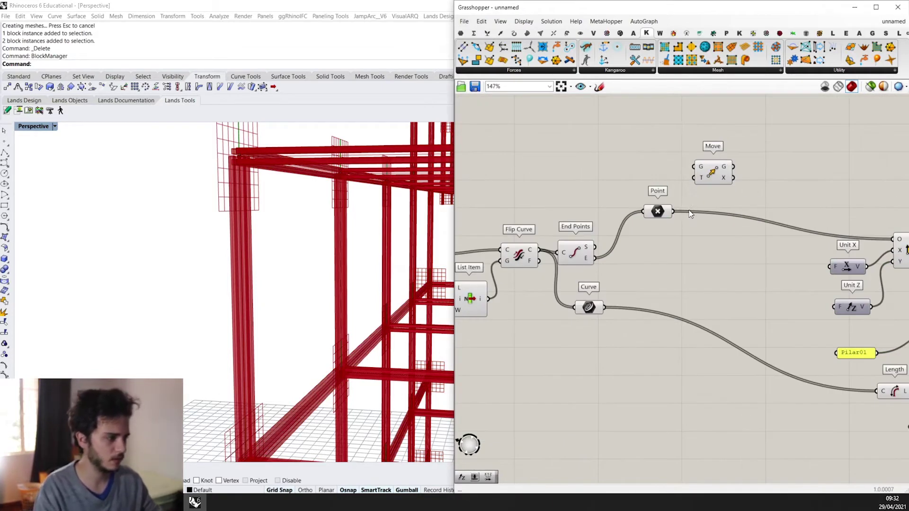
Step: Examine where the Y chain's Point locations sit relative to the beams and pillars in the 3D view
scroll(269, 235, down, 3)
scroll(324, 332, down, 8)
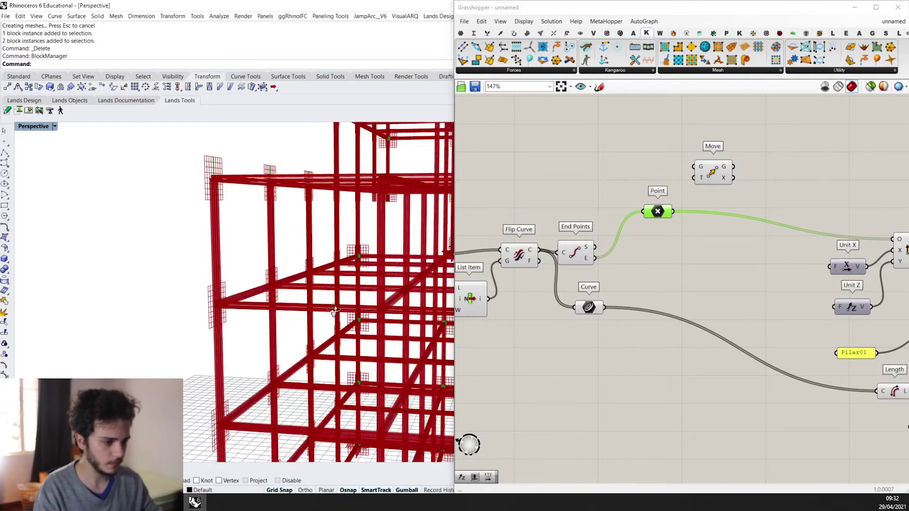
scroll(435, 363, up, 10)
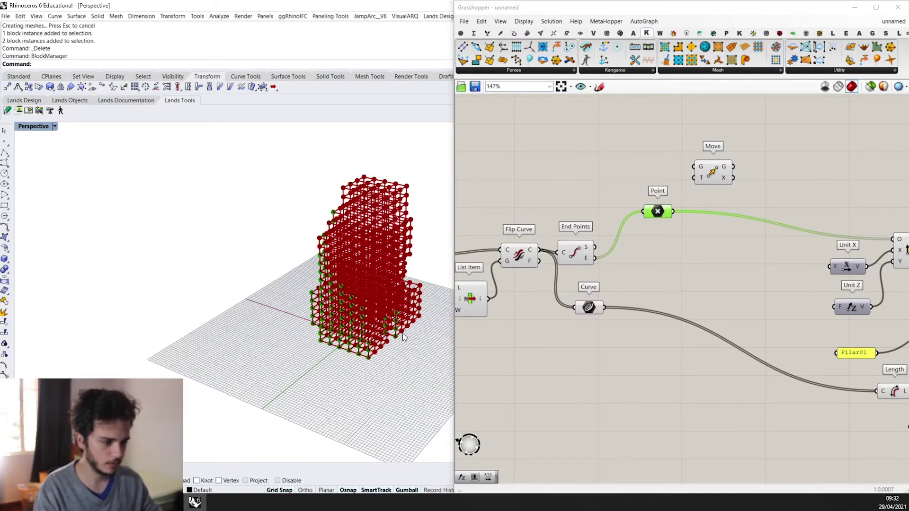
scroll(374, 296, down, 2)
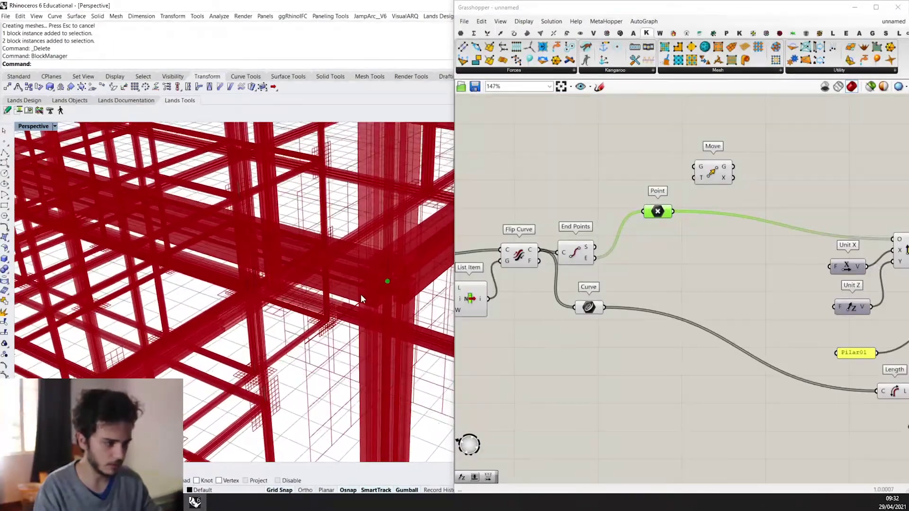
scroll(620, 263, down, 4)
scroll(533, 258, up, 3)
right_drag(821, 252, 594, 258)
right_drag(787, 229, 633, 231)
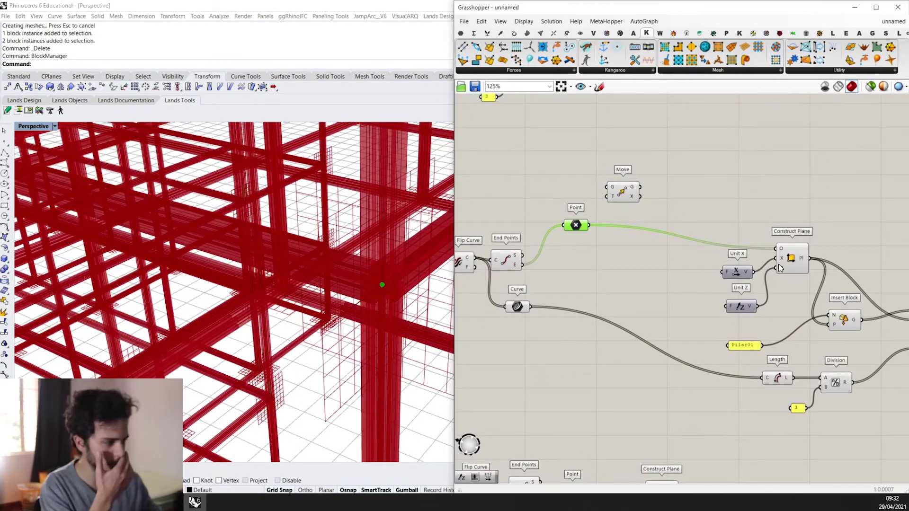
Step: Place the Move component between Point and Construct Plane and connect Point to its G input
drag(634, 200, 665, 283)
scroll(621, 238, up, 2)
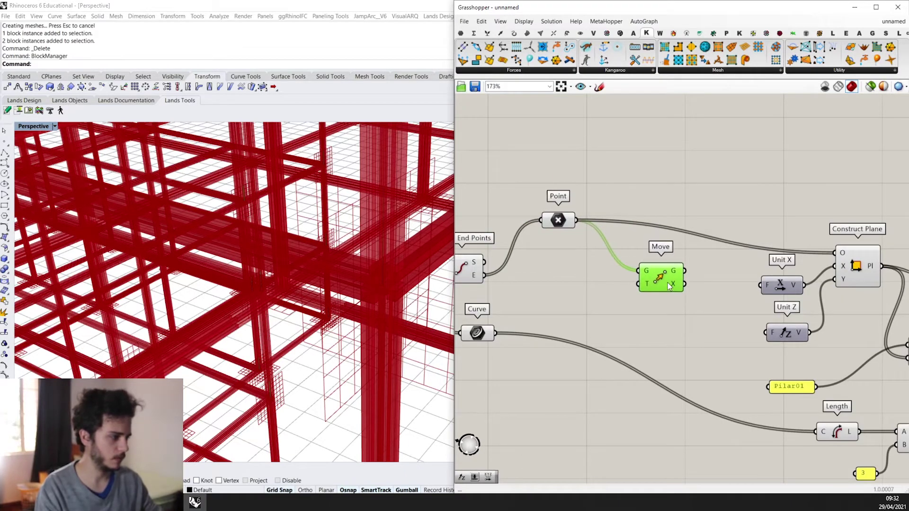
scroll(658, 284, up, 2)
Step: Add a Unit Y component and connect its vector to the Move component's T input
double_click(646, 286)
text(unit y)
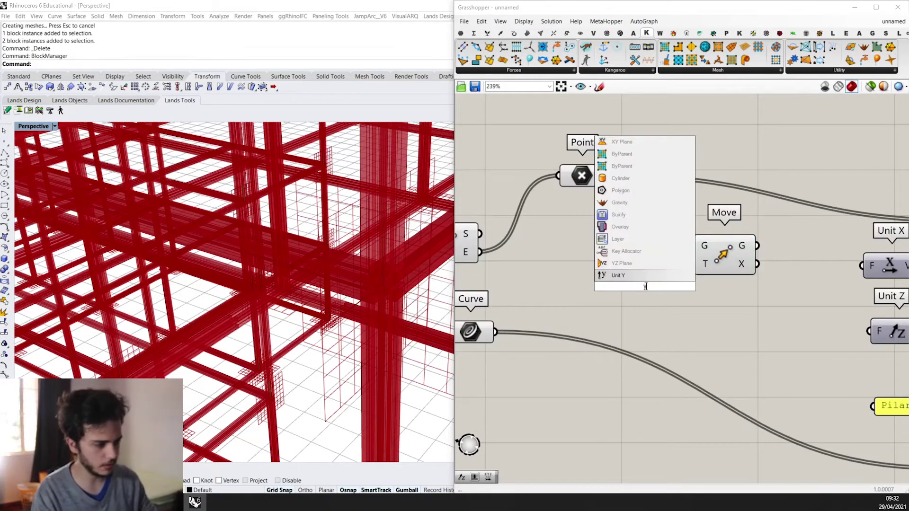
key(Return)
drag(657, 292, 692, 264)
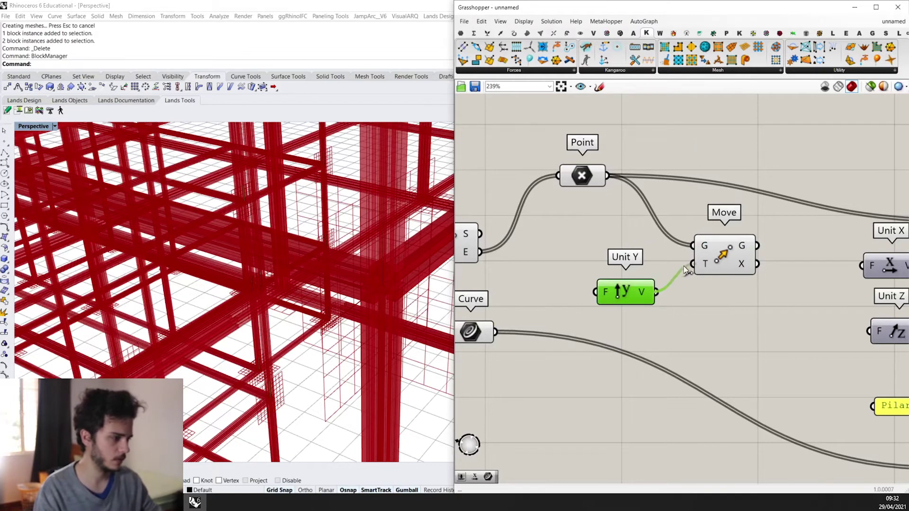
scroll(616, 327, down, 2)
Step: Add a number slider set to 0.05, connect it to Unit Y's F input and select Move to highlight its points
double_click(589, 365)
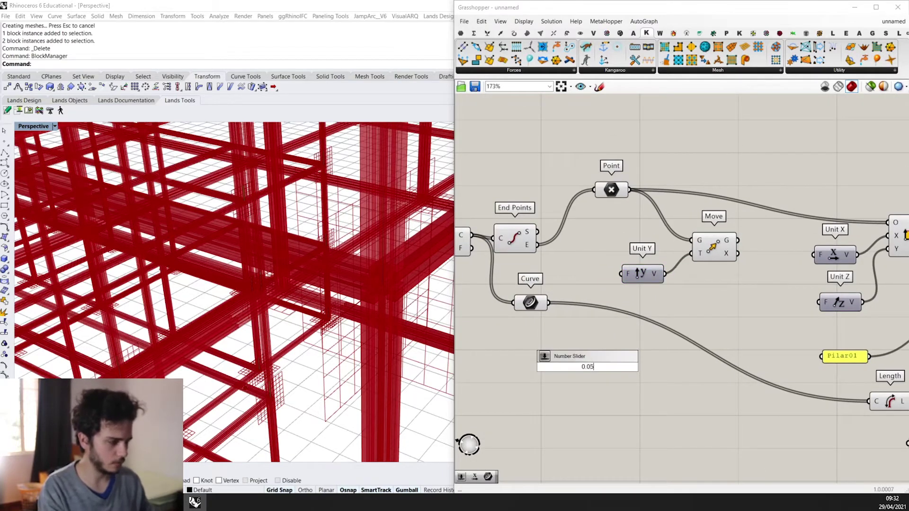
text(0.05)
key(Return)
scroll(611, 367, up, 1)
drag(627, 374, 601, 384)
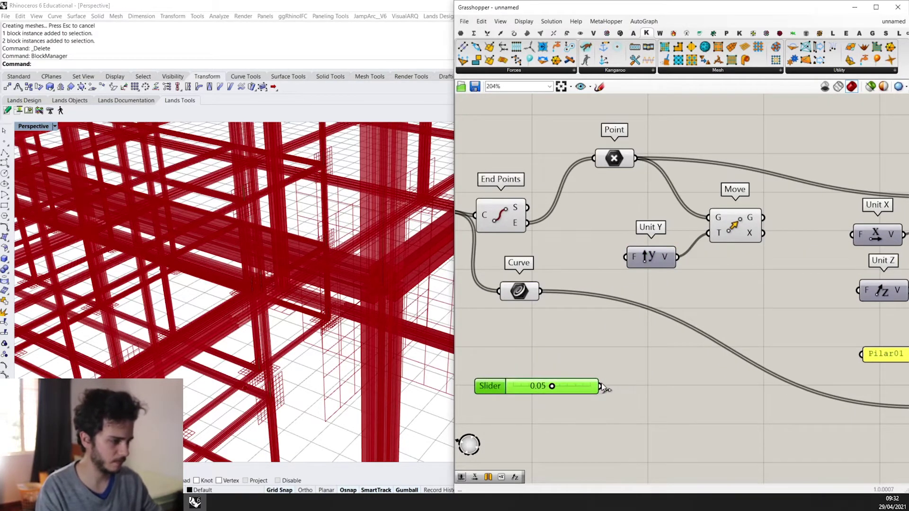
click(727, 237)
Step: Compare the moved points with the original Point locations at a beam and pillar joint in the 3D view
scroll(275, 303, down, 5)
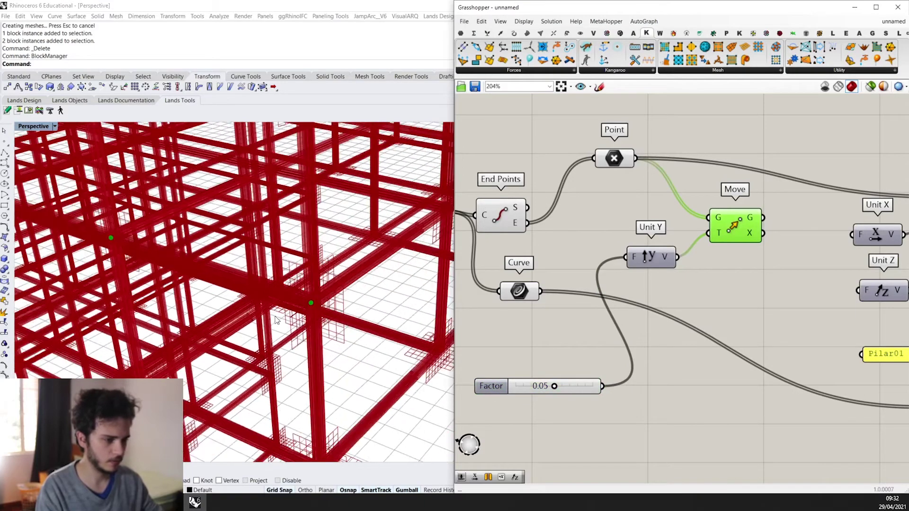
right_drag(256, 371, 302, 354)
scroll(269, 317, up, 8)
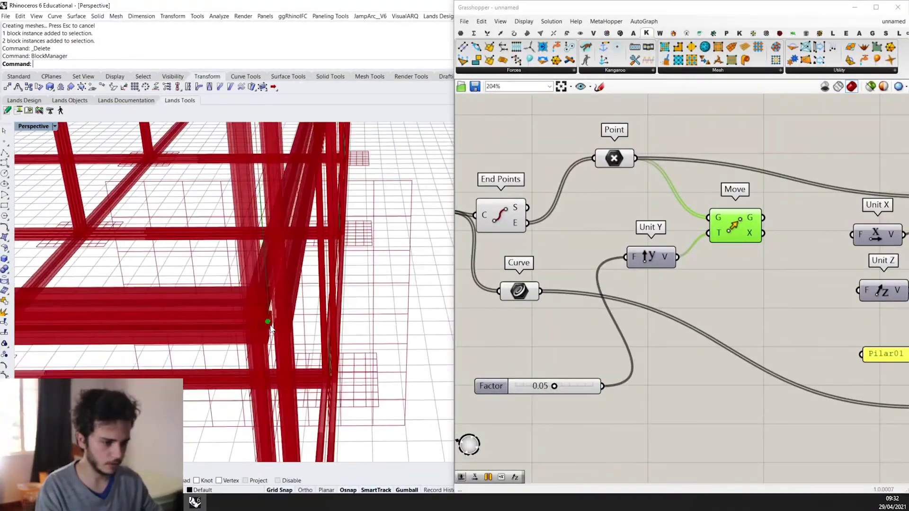
scroll(270, 315, up, 2)
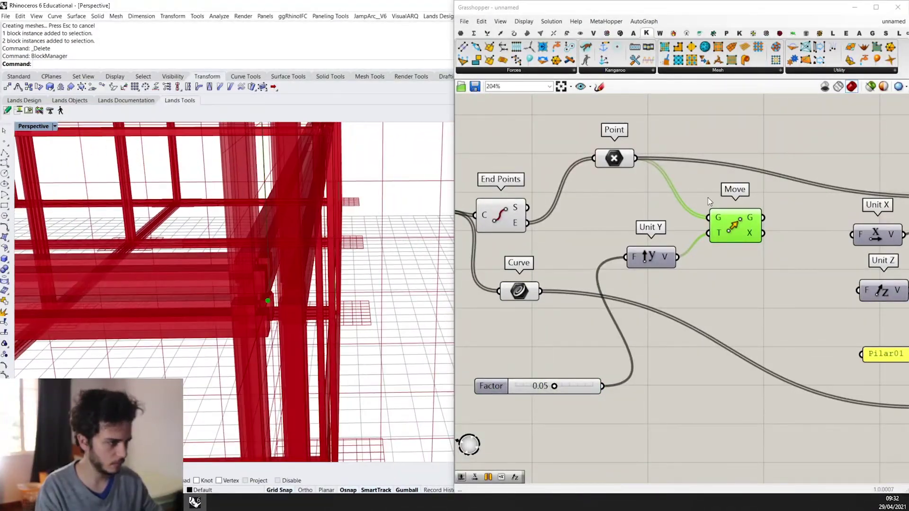
click(614, 157)
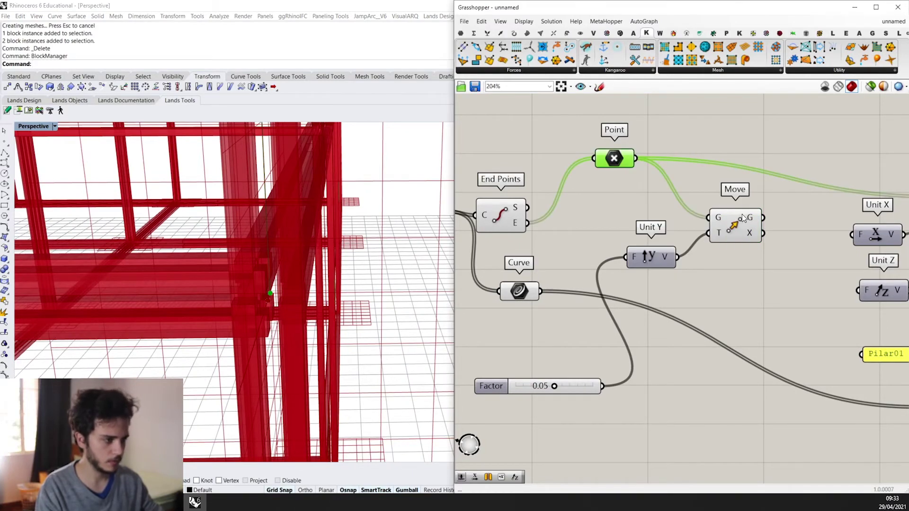
scroll(386, 242, up, 2)
scroll(386, 243, up, 3)
scroll(670, 192, down, 2)
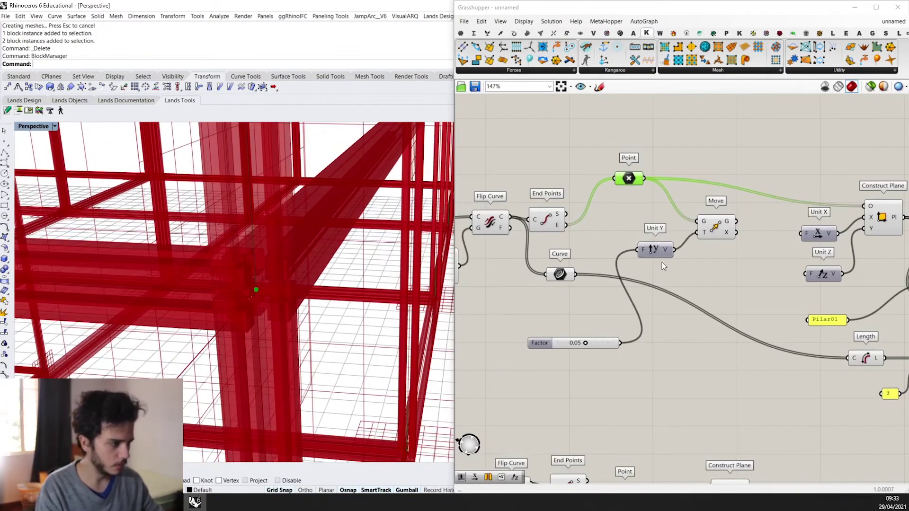
Step: Replace Unit Y with a Unit X component driven by the 0.05 slider as the Move component's T vector
click(683, 273)
double_click(683, 273)
text(x)
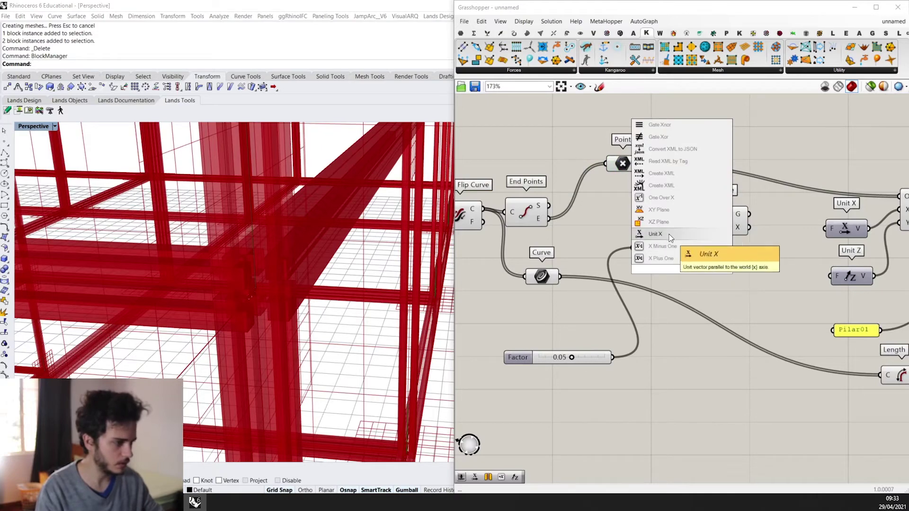
click(653, 229)
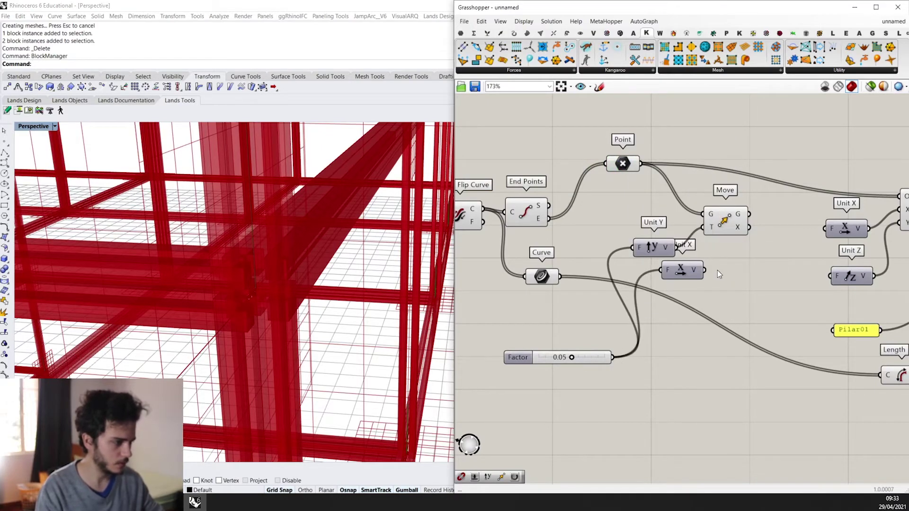
scroll(358, 309, up, 3)
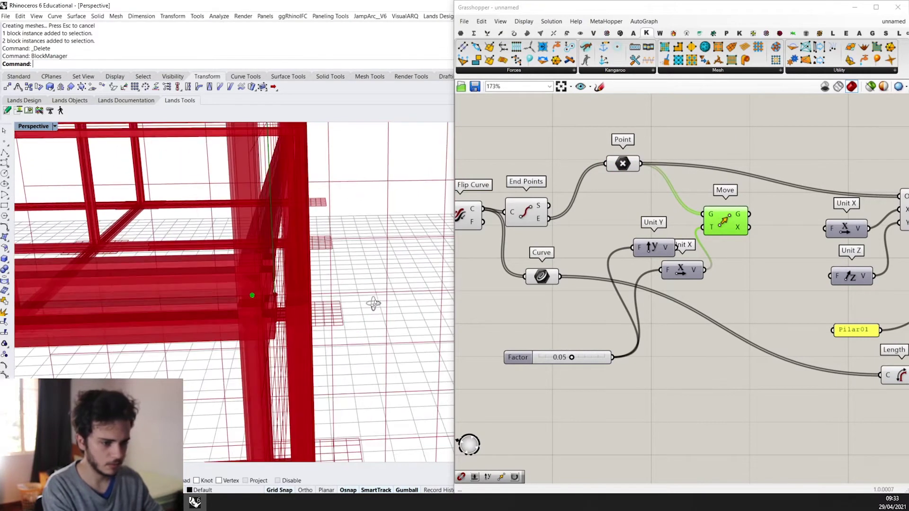
click(649, 250)
click(731, 231)
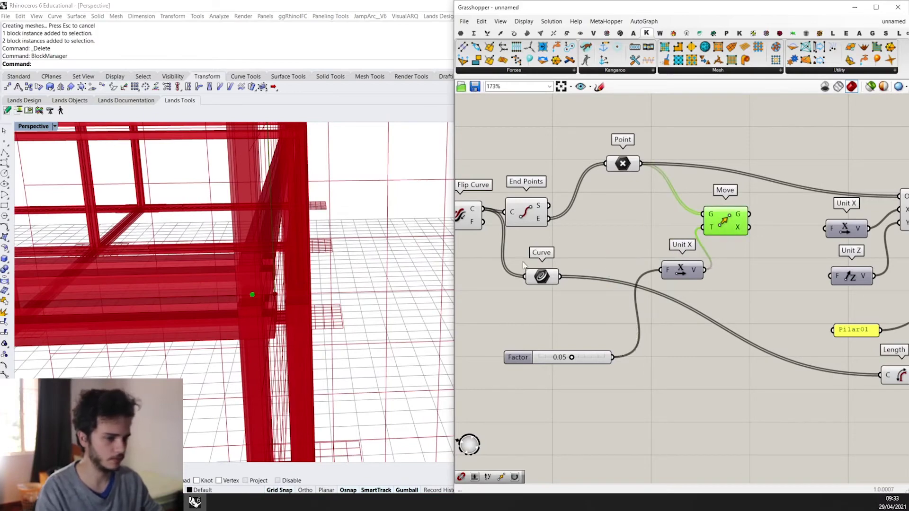
Step: Connect the Move component's G output to the Construct Plane's O input in place of the Point wire
scroll(280, 282, up, 5)
right_drag(720, 209, 560, 249)
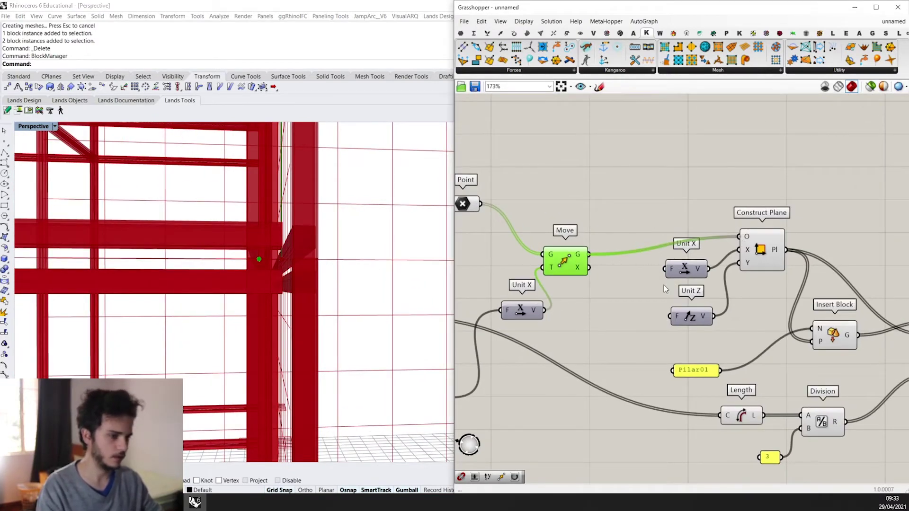
right_drag(287, 280, 219, 277)
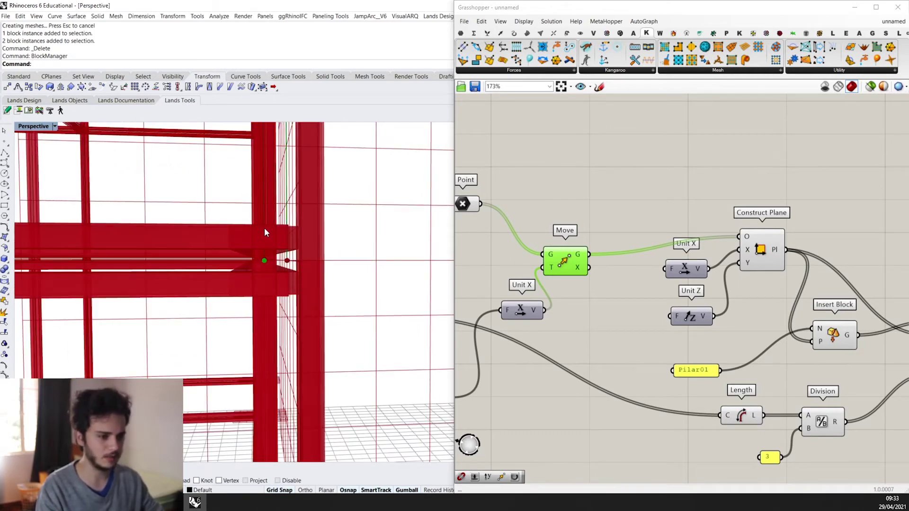
Step: Shift the second beam branch's plane, block, length and scale components away from its Point component to open space between them
scroll(719, 246, down, 3)
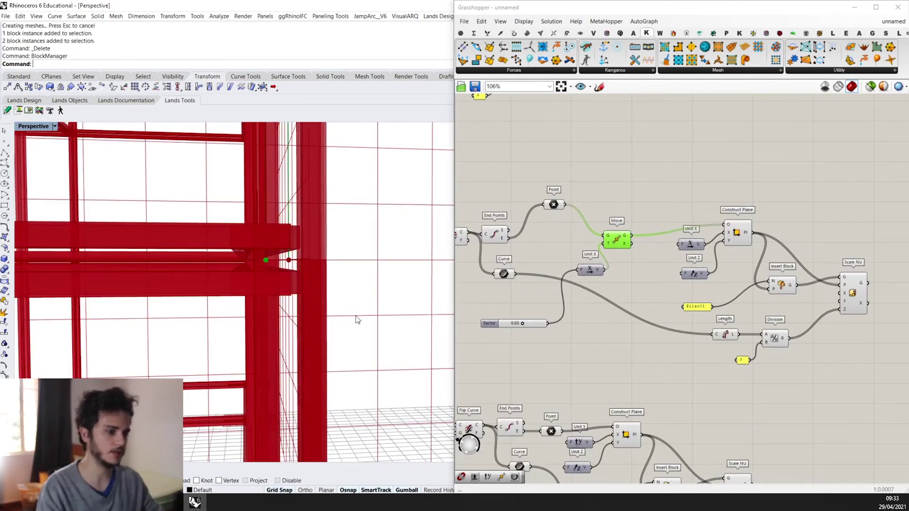
scroll(686, 426, down, 2)
scroll(704, 327, up, 4)
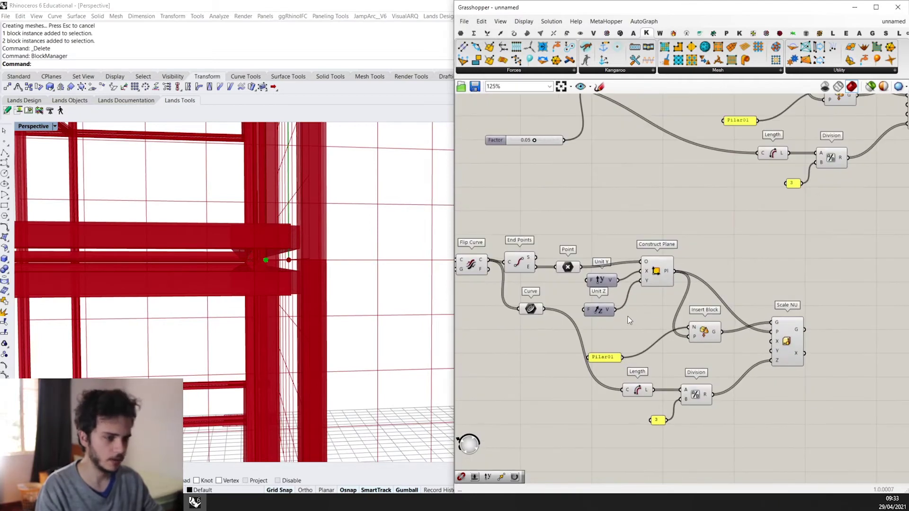
scroll(630, 298, up, 1)
scroll(708, 282, down, 3)
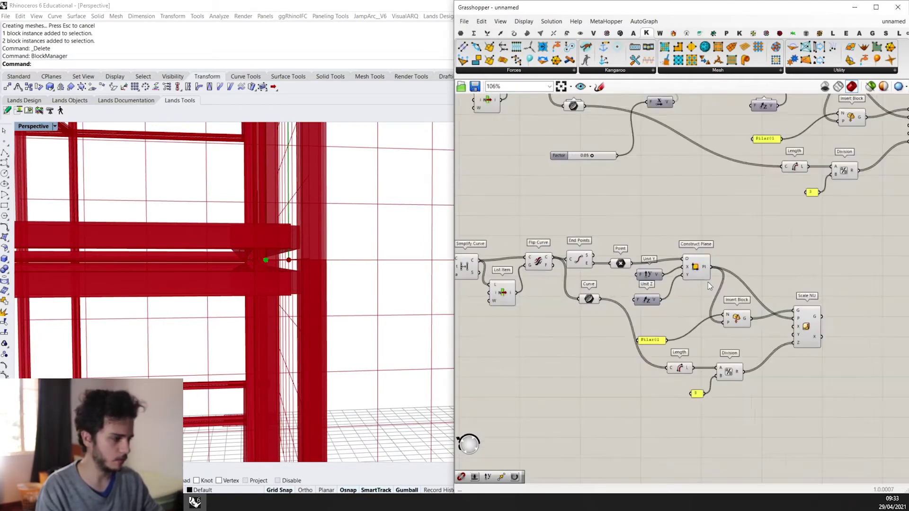
drag(868, 402, 819, 282)
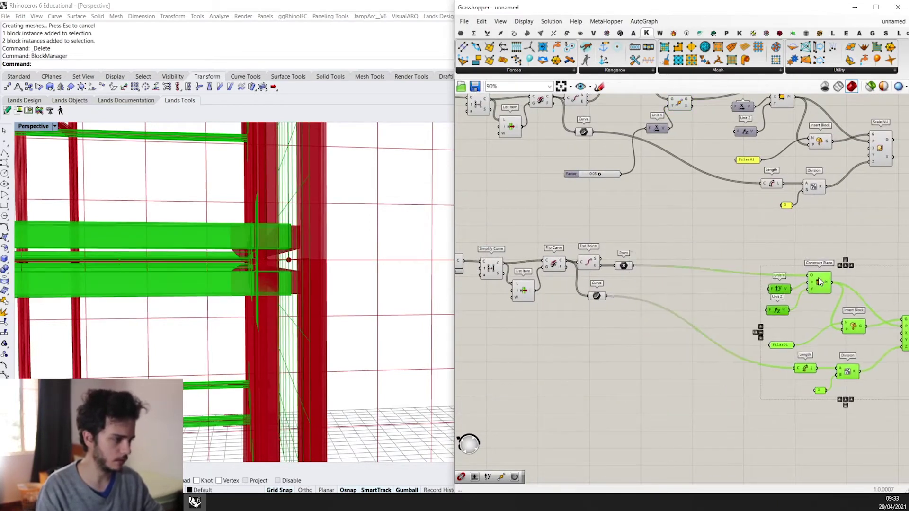
Step: Add a Move component to the second beam branch and connect the Point output to its G input
click(700, 242)
double_click(701, 243)
text(move)
key(Return)
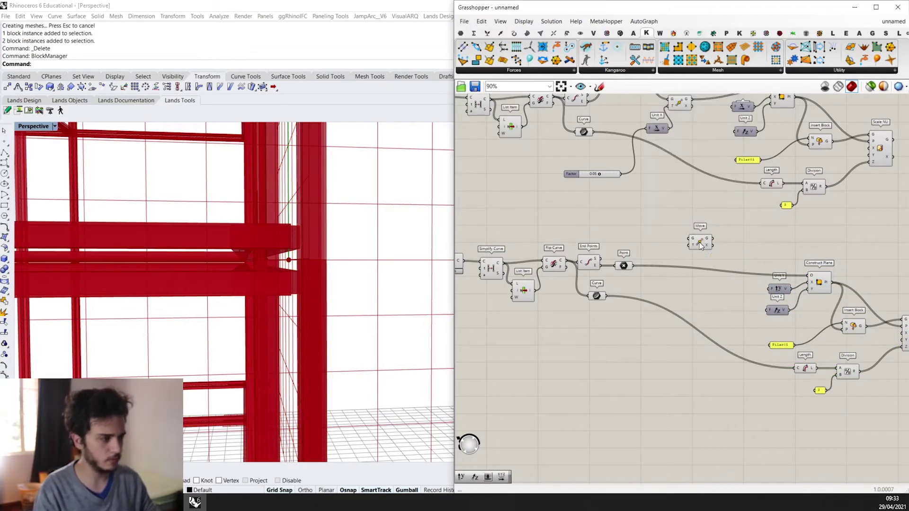
scroll(700, 243, up, 2)
drag(607, 275, 694, 260)
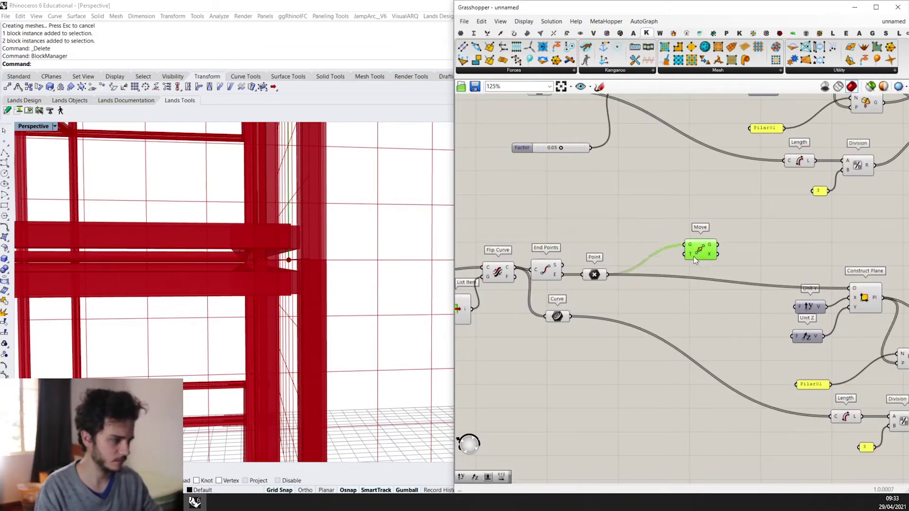
Step: Add a Unit Z component as Move's T vector and connect Move's G output to the branch's Construct Plane O input
double_click(578, 359)
text(unit z)
key(Return)
drag(581, 366, 678, 271)
Step: Add a number slider set to 0.05 and connect it to Unit Z's F input
scroll(535, 382, up, 3)
double_click(524, 386)
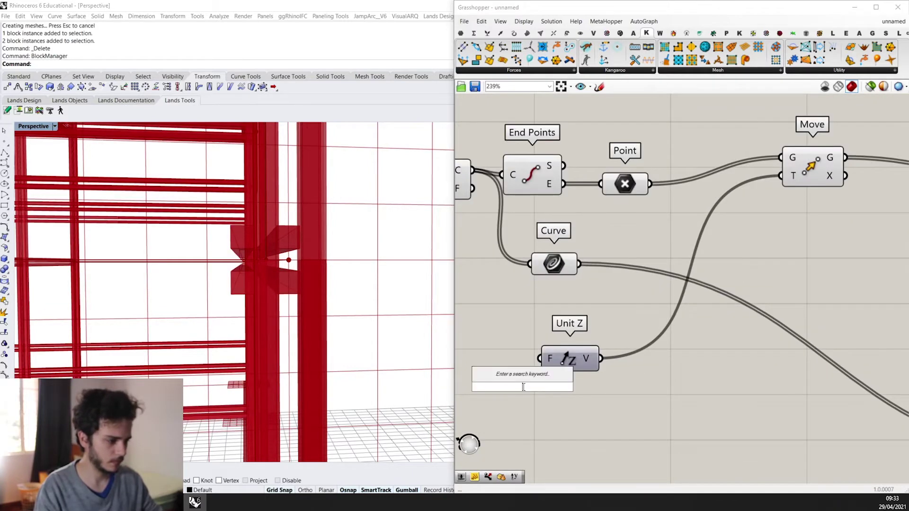
text(0.05)
key(Return)
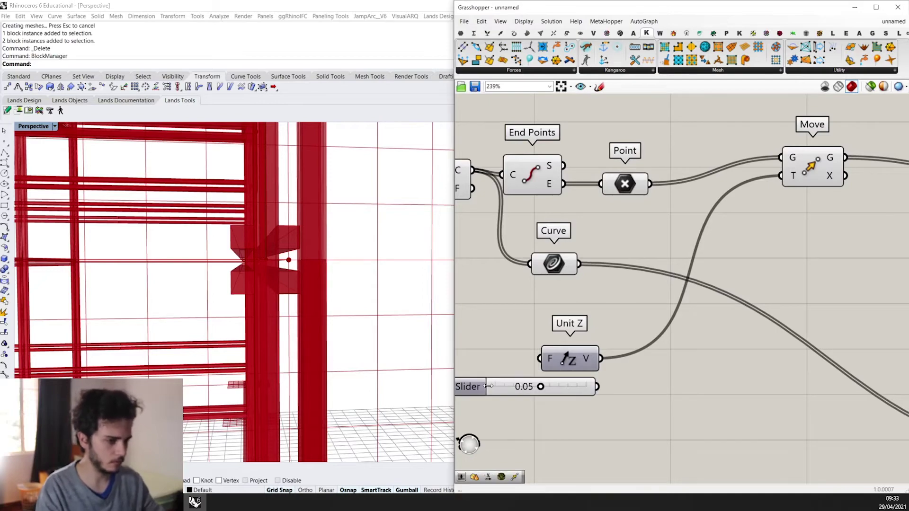
drag(572, 390, 490, 385)
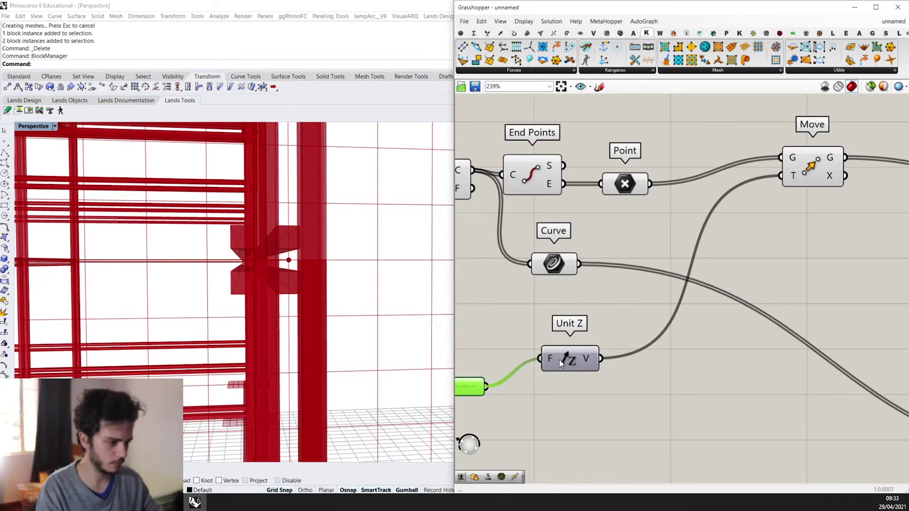
Step: Check the raised beams against the pillar in the 3D view and add a Vector XYZ component below Unit Z
scroll(560, 364, up, 3)
right_drag(327, 326, 347, 260)
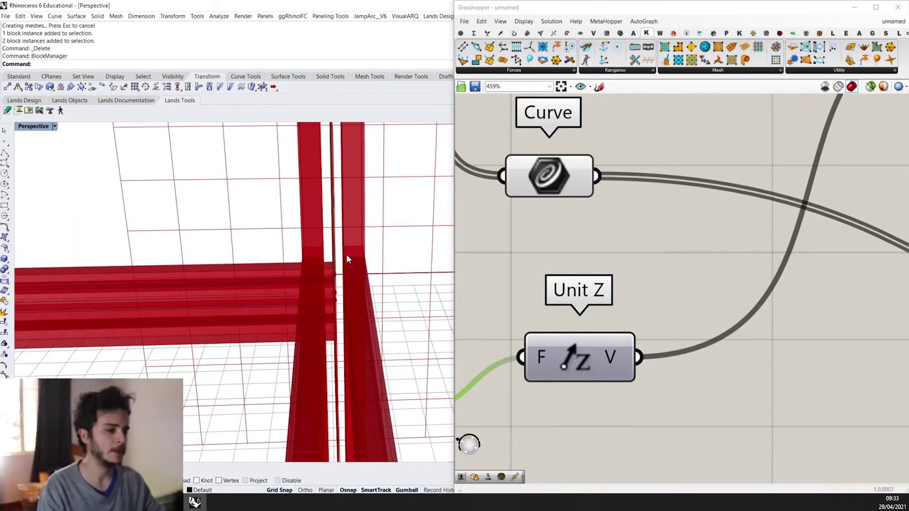
scroll(347, 260, down, 3)
scroll(669, 335, down, 5)
scroll(680, 344, down, 2)
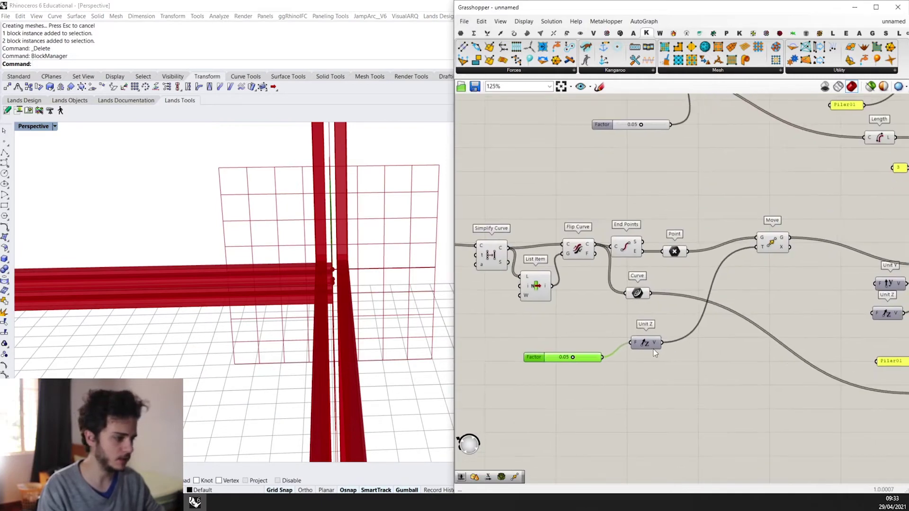
scroll(658, 374, up, 4)
double_click(656, 379)
text(xyz)
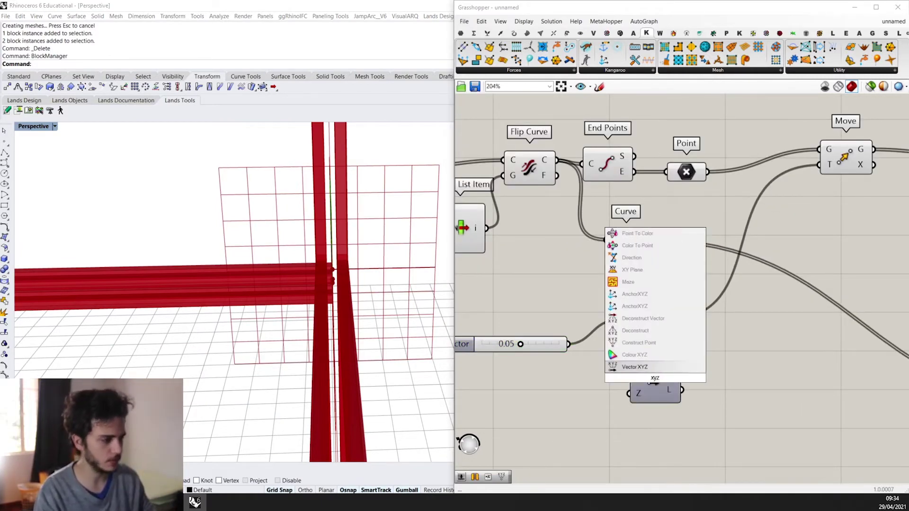
key(Return)
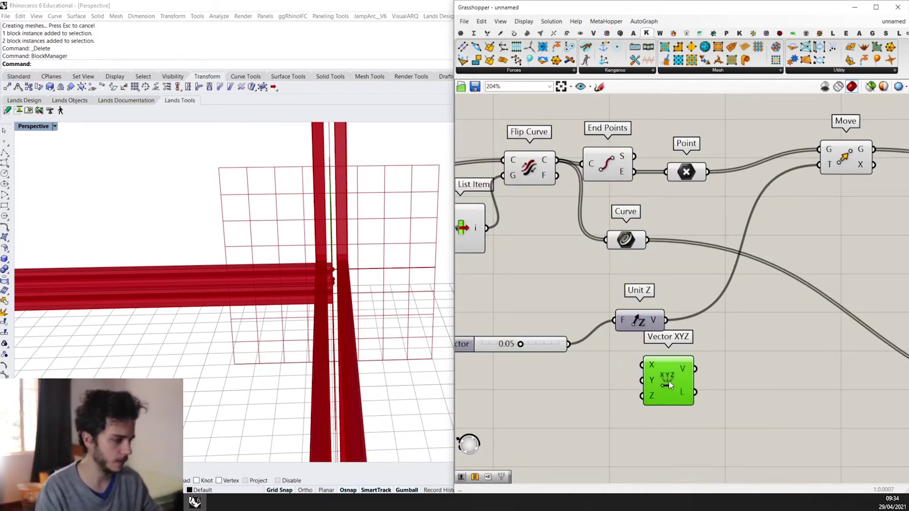
Step: Connect the 0.05 slider to Vector XYZ's Y and Z inputs and its V output to Move's T in place of Unit Z
scroll(568, 355, up, 2)
scroll(695, 380, up, 2)
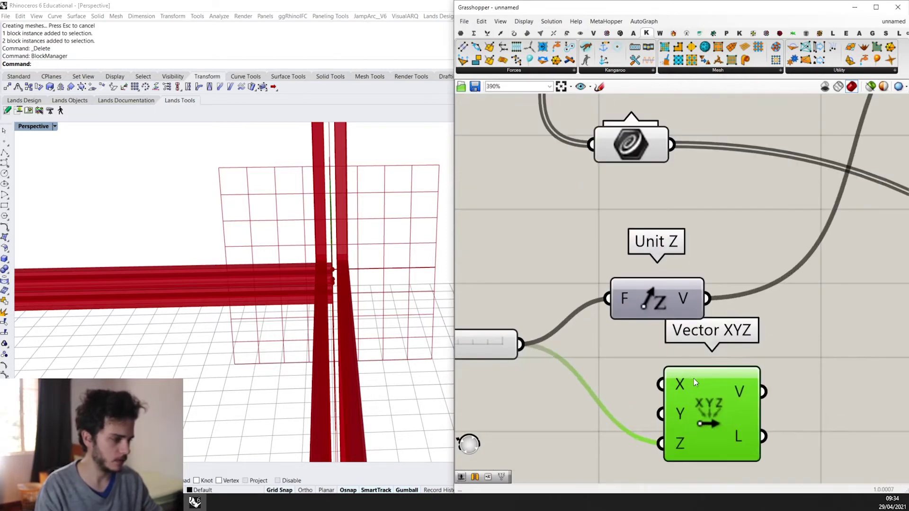
drag(696, 382, 727, 402)
scroll(580, 457, down, 2)
right_drag(573, 461, 582, 407)
double_click(583, 408)
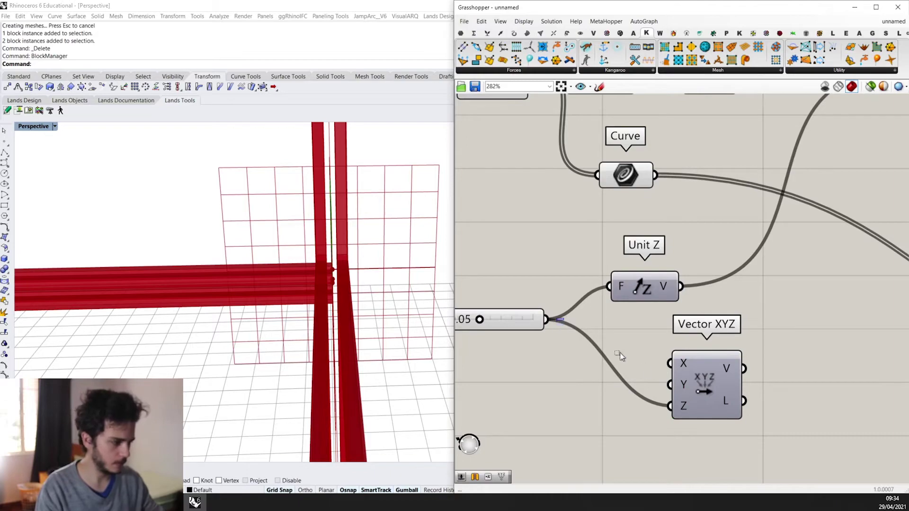
scroll(553, 320, down, 2)
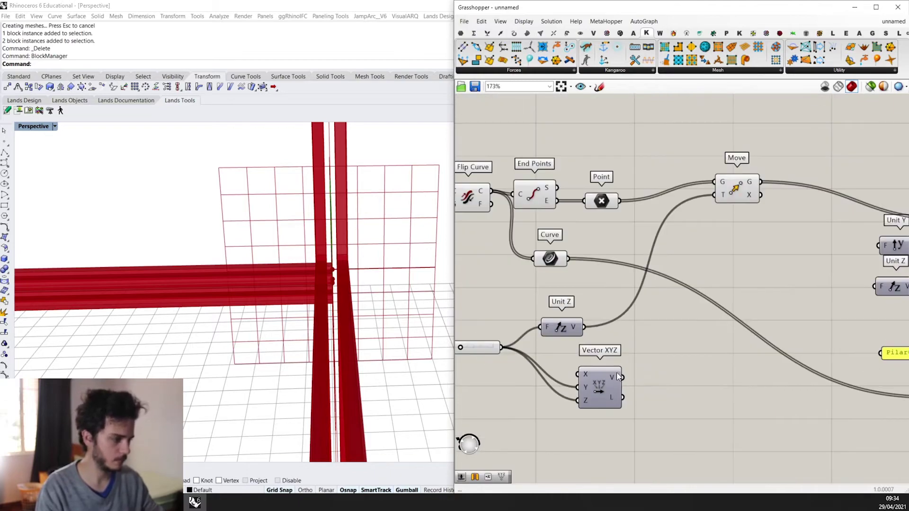
drag(718, 211, 715, 195)
Step: Space Vector XYZ further from the slider and inspect the shifted beams at the pillar joints in the 3D view
right_drag(373, 307, 342, 260)
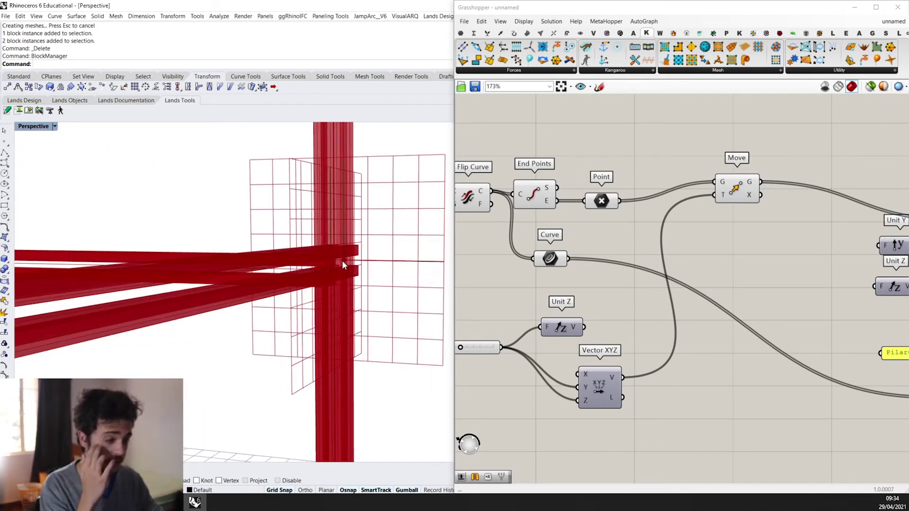
scroll(344, 259, up, 2)
click(607, 394)
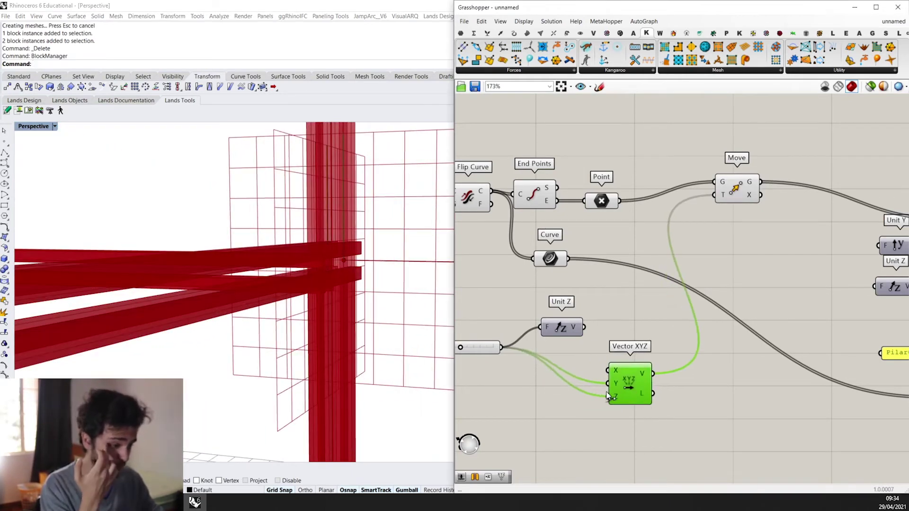
scroll(610, 390, up, 2)
drag(636, 390, 644, 387)
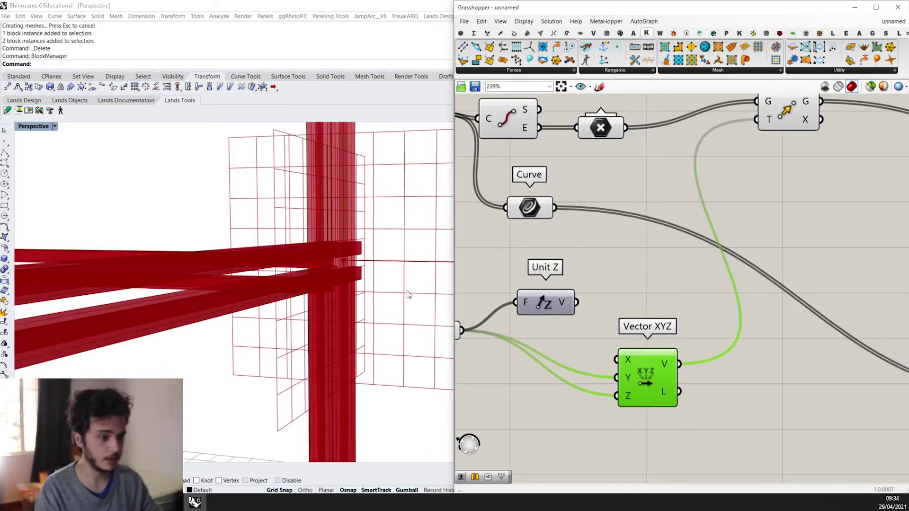
scroll(600, 415, up, 1)
scroll(285, 327, down, 5)
right_drag(285, 327, 167, 338)
scroll(648, 377, up, 1)
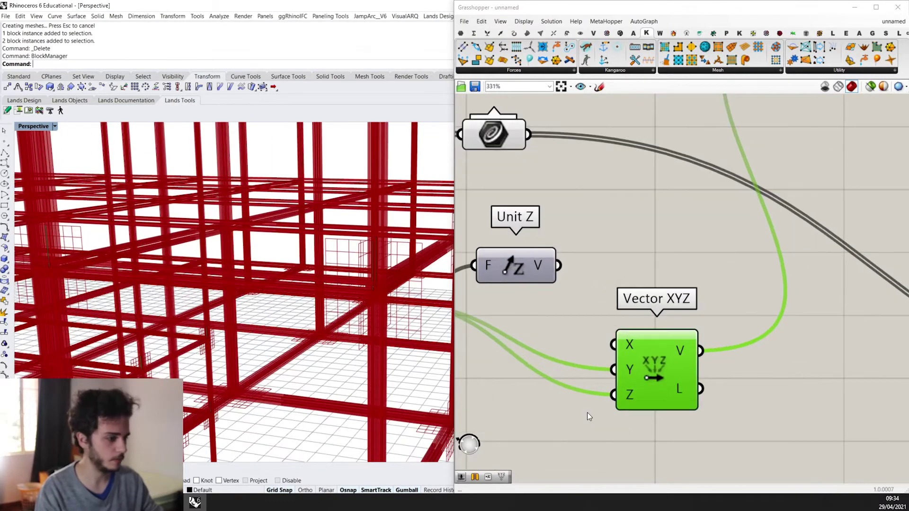
Step: Insert a Negative component between the 0.05 slider and Vector XYZ's Y input and check the beam direction at a joint
right_drag(588, 412, 751, 391)
double_click(623, 417)
text(ne)
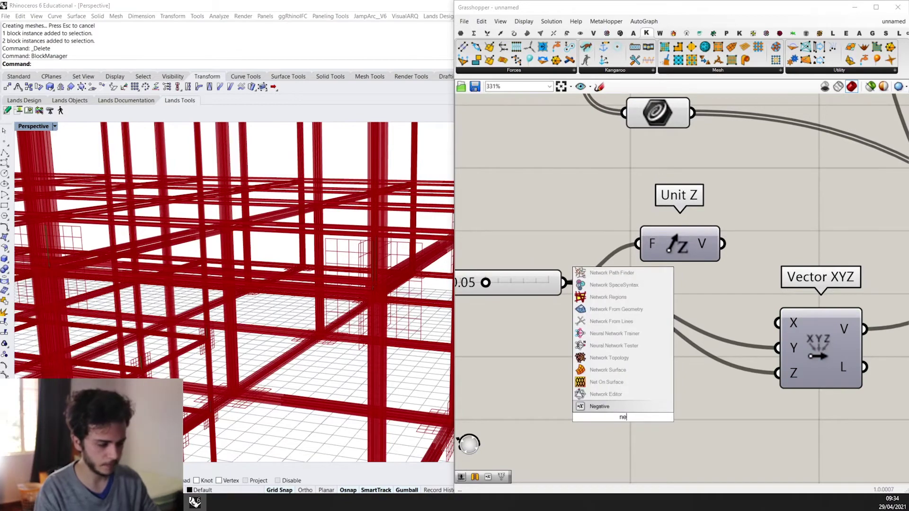
key(Return)
scroll(632, 410, down, 1)
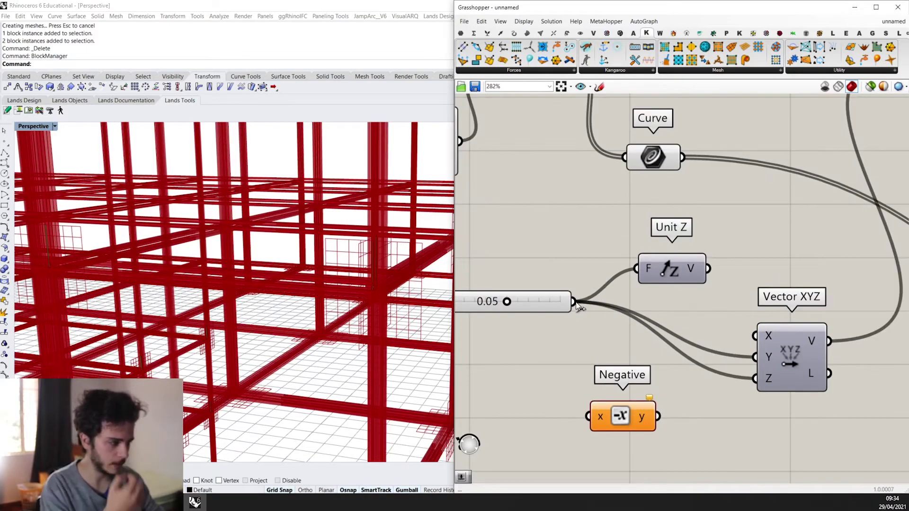
right_drag(367, 251, 348, 305)
scroll(357, 334, up, 6)
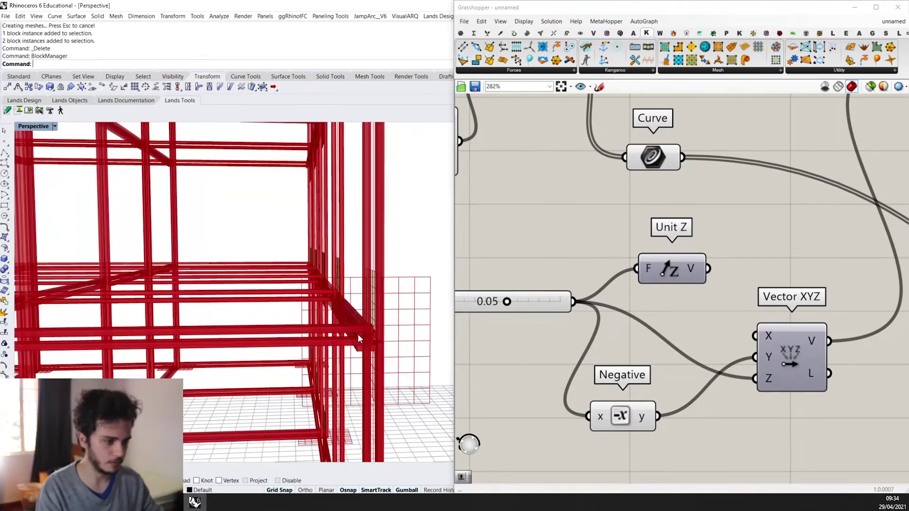
right_drag(367, 350, 369, 331)
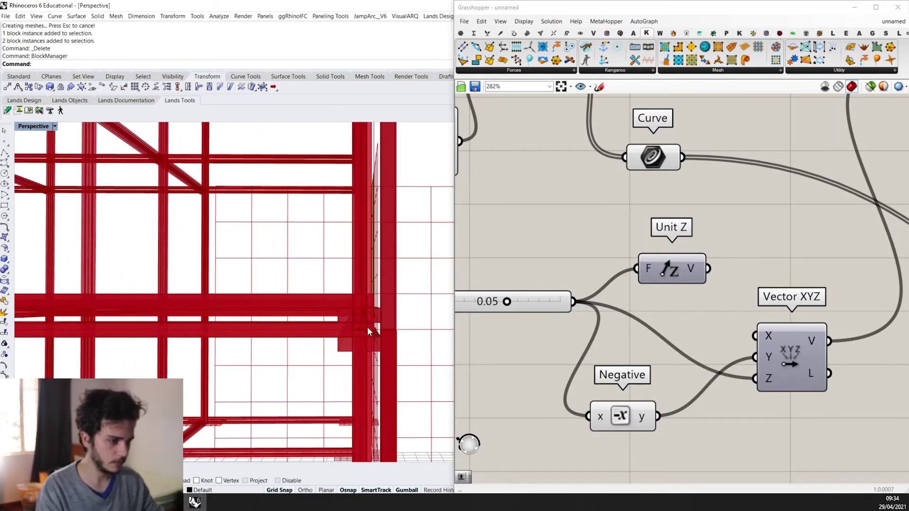
right_drag(736, 362, 712, 372)
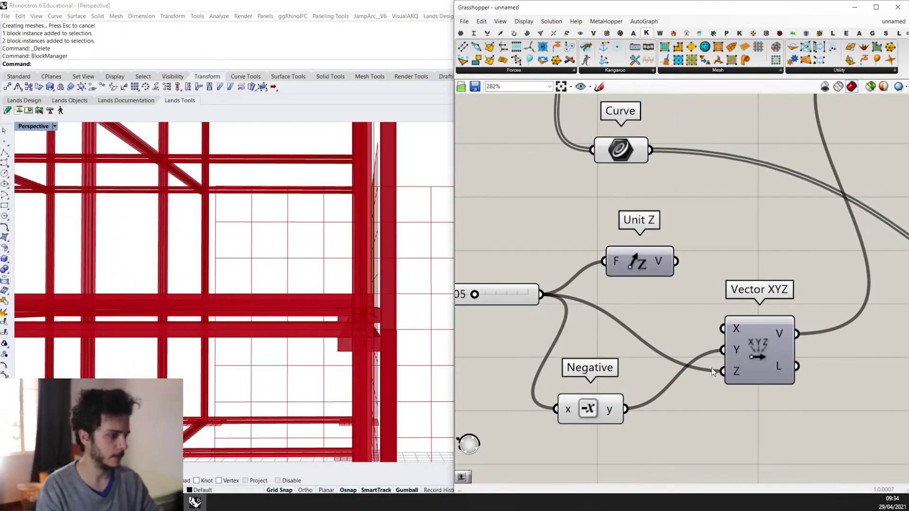
Step: Delete the unused Unit Z component and place Negative between the slider and Vector XYZ
scroll(653, 337, down, 3)
click(589, 301)
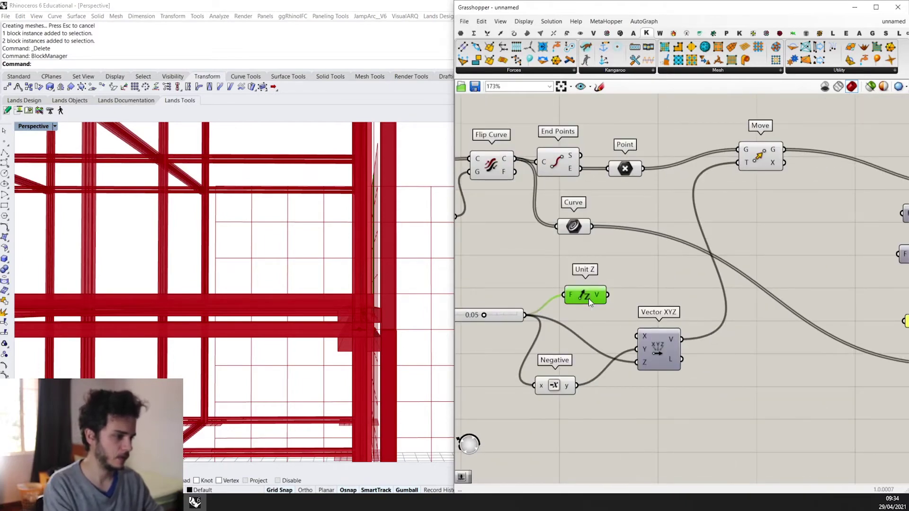
key(Delete)
drag(564, 387, 581, 342)
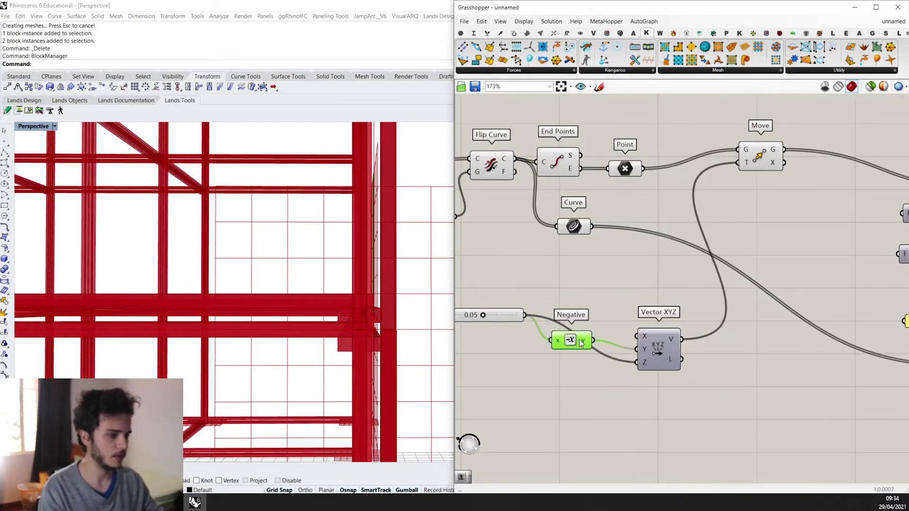
Step: Select the second branch's Move component to highlight its points, and examine the beam alignment across the whole structure
click(761, 161)
scroll(358, 364, down, 5)
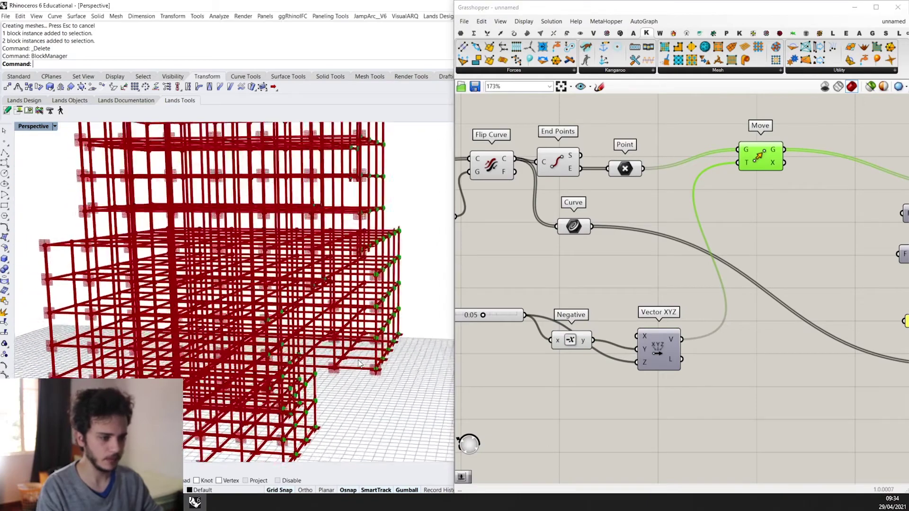
scroll(359, 364, down, 3)
scroll(710, 291, down, 6)
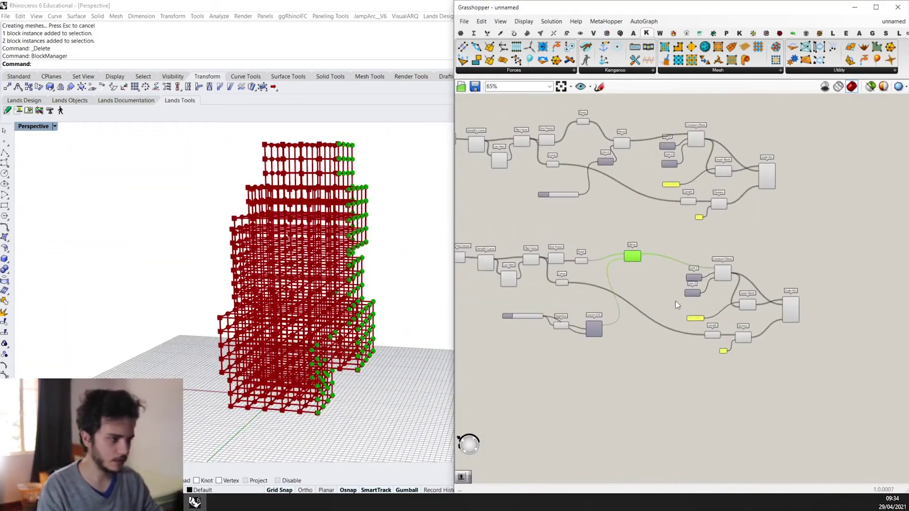
scroll(677, 305, down, 4)
drag(641, 311, 597, 241)
scroll(555, 181, down, 3)
drag(523, 144, 617, 330)
scroll(358, 259, up, 6)
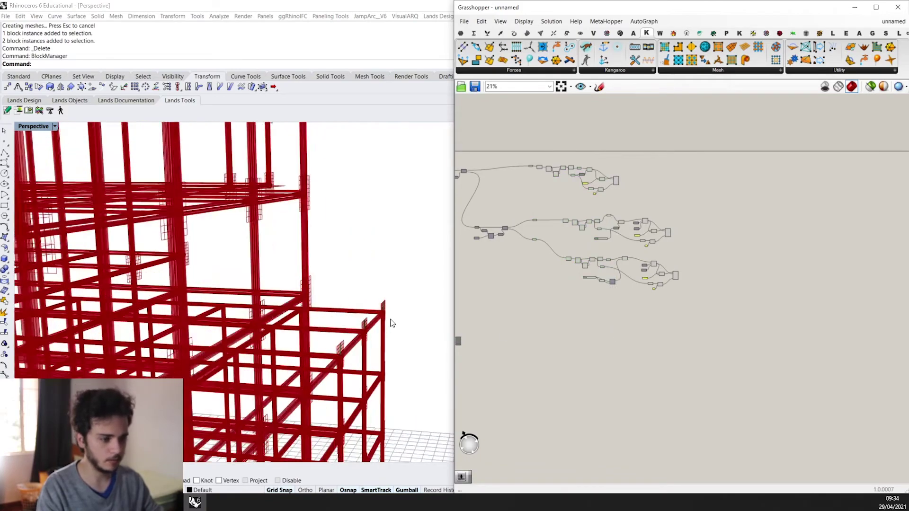
scroll(391, 324, down, 3)
scroll(388, 315, up, 2)
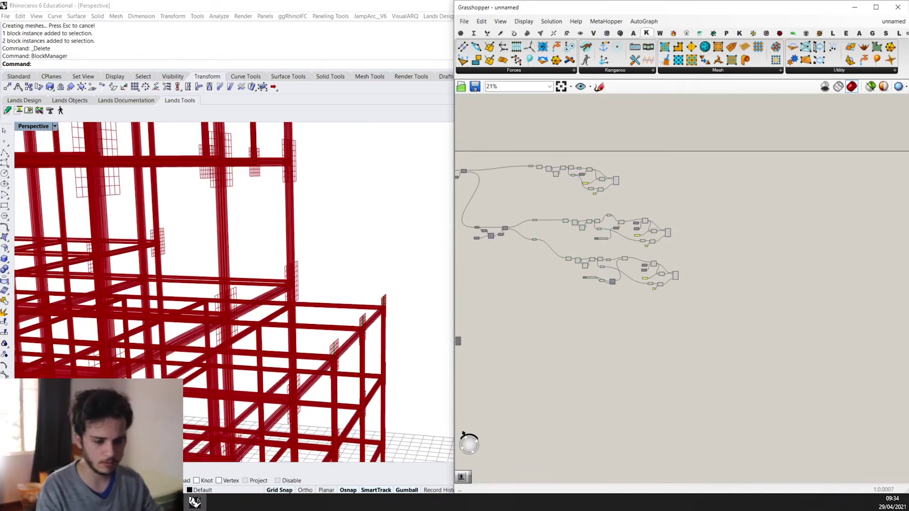
Step: Switch to the browser to study the Austria Expo Pavilion joint diagram and renders, and return to Rhino to compare the beam joints
key(alt+Tab)
scroll(405, 274, down, 2)
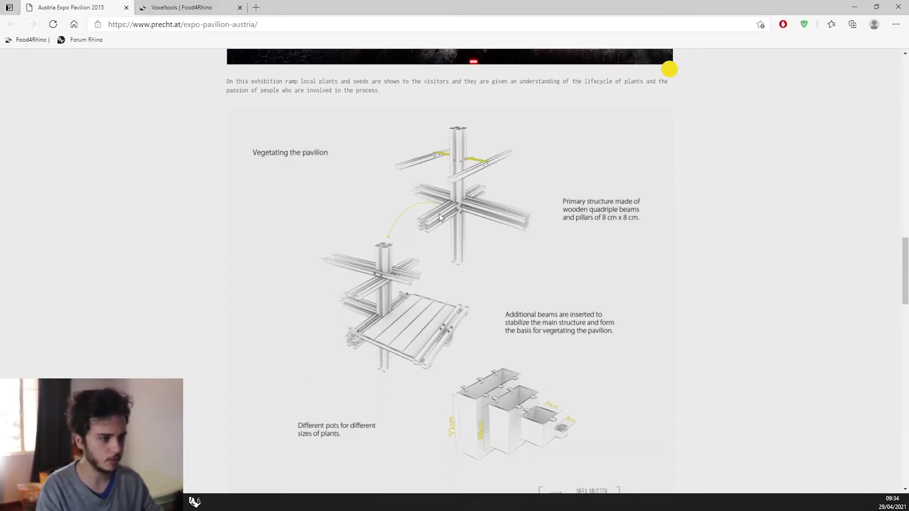
scroll(438, 234, down, 3)
scroll(422, 246, up, 15)
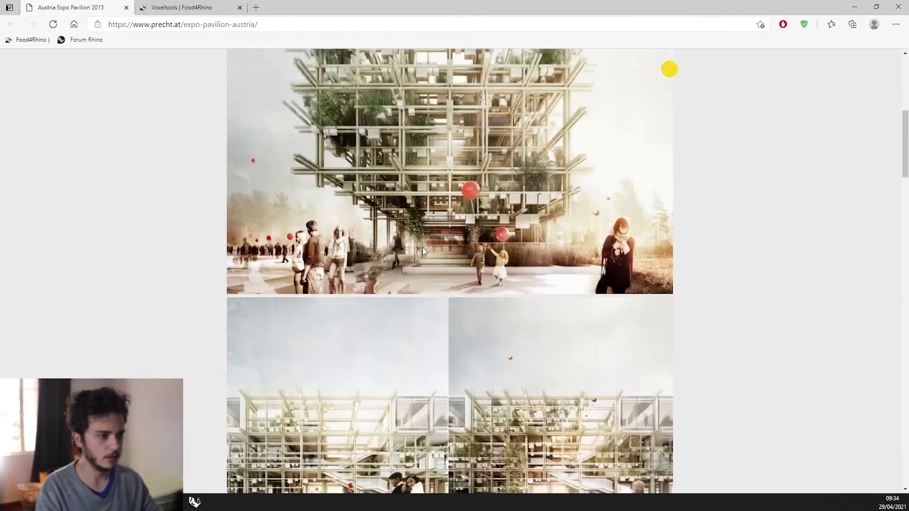
scroll(388, 129, up, 3)
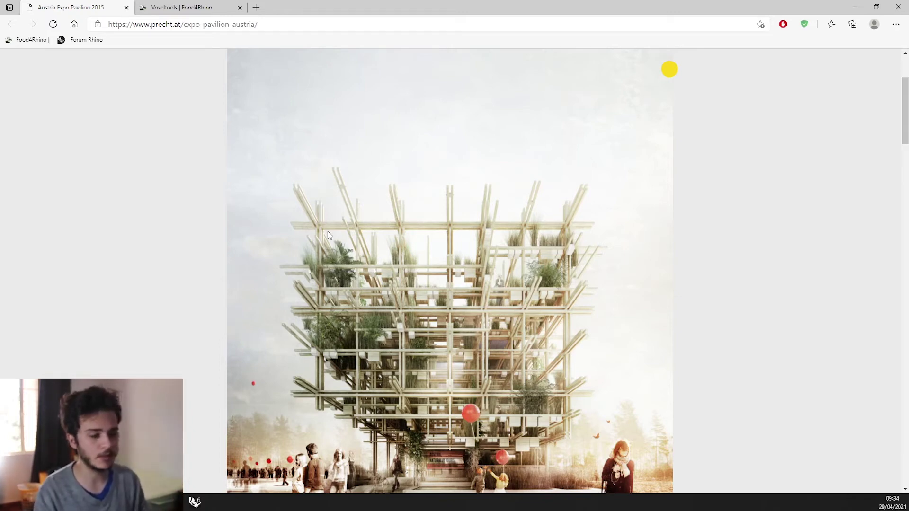
click(194, 502)
scroll(217, 453, up, 6)
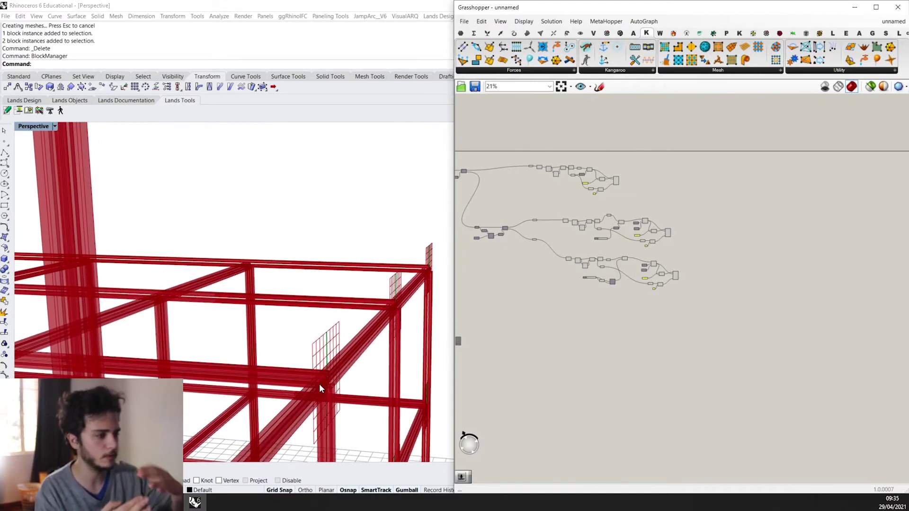
Step: Highlight the Y Curve parameter's geometry in the structure and lock the Grasshopper solver
scroll(545, 213, up, 5)
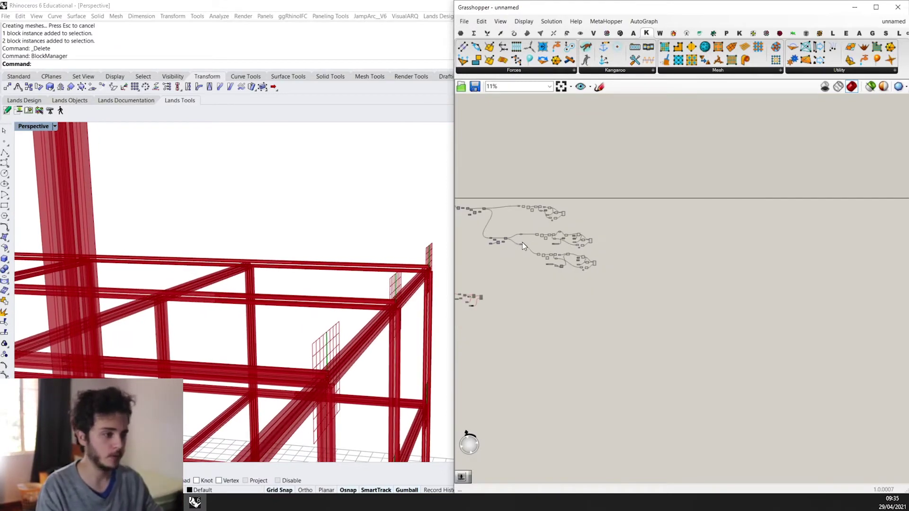
scroll(544, 232, up, 3)
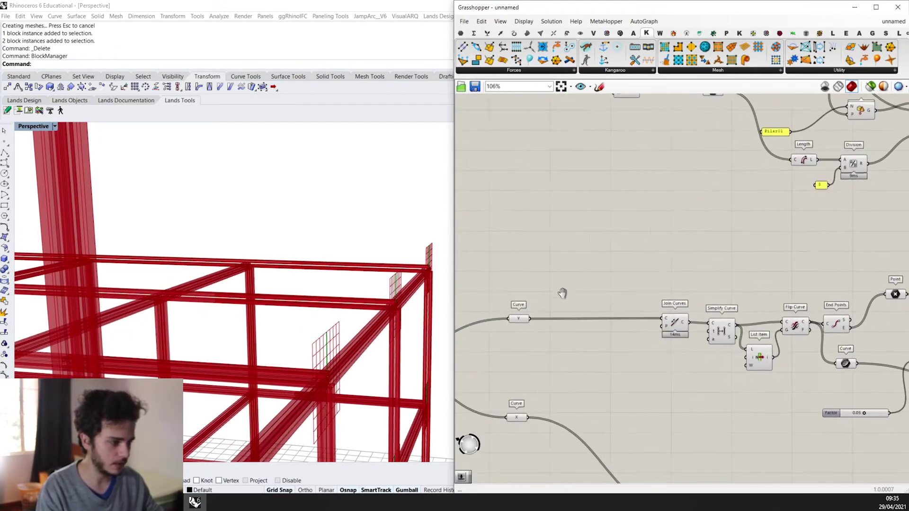
click(512, 312)
right_drag(676, 322, 650, 313)
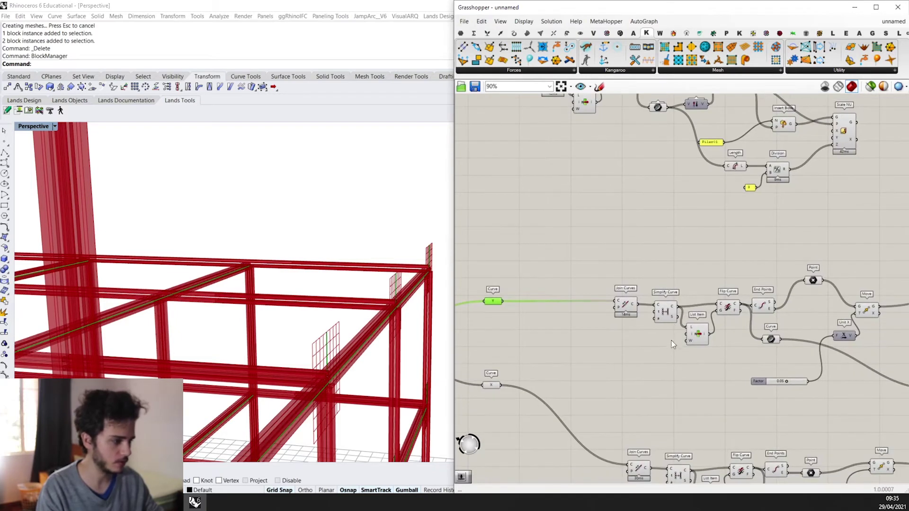
scroll(662, 312, down, 6)
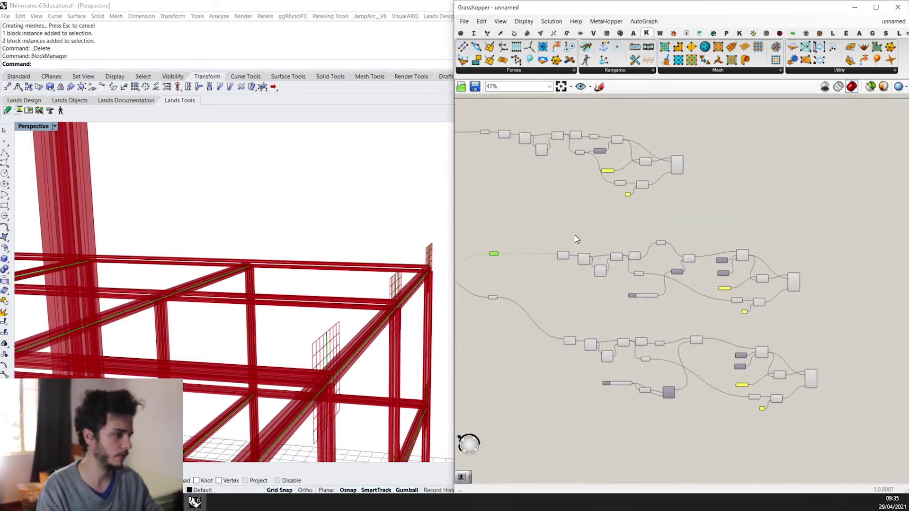
right_click(749, 213)
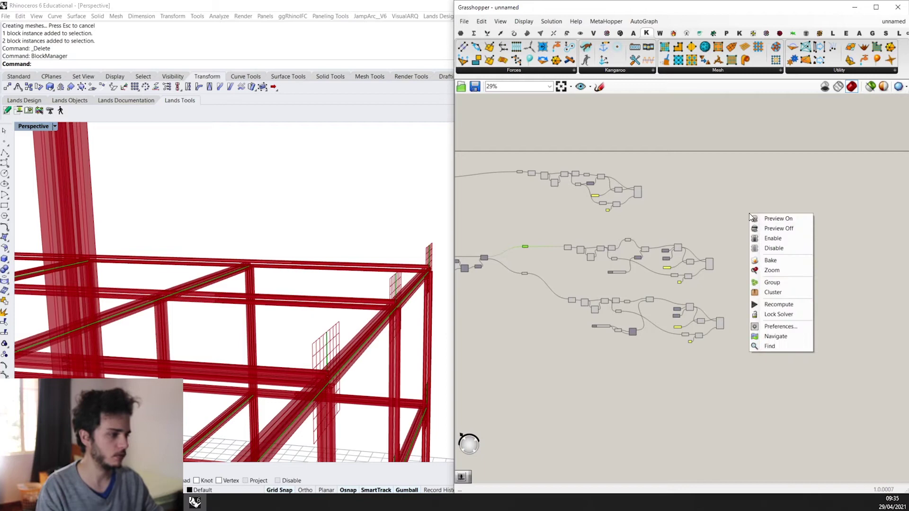
click(777, 315)
Step: Highlight the components of all three branches and the Curve parameters feeding the two beam branches
scroll(752, 324, down, 2)
drag(716, 351, 534, 203)
scroll(537, 206, up, 4)
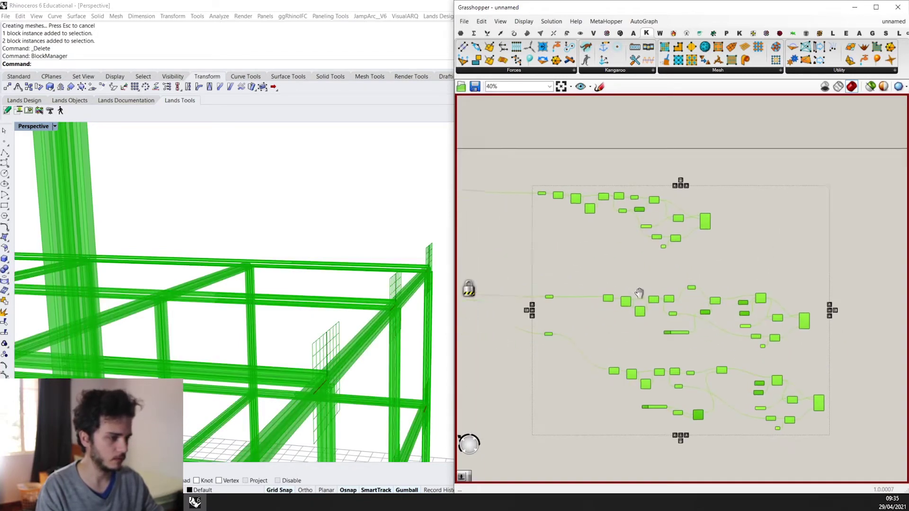
right_drag(639, 293, 689, 290)
drag(598, 382, 536, 188)
scroll(708, 390, up, 5)
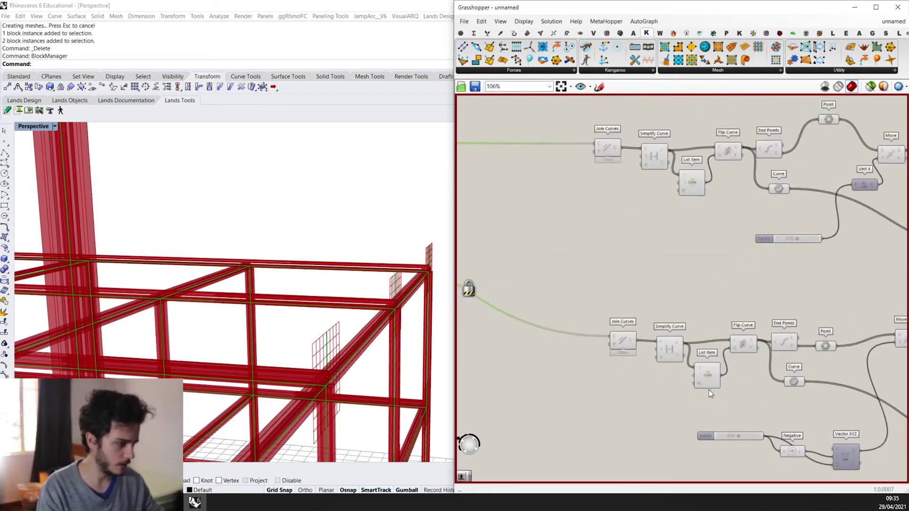
scroll(709, 390, down, 2)
scroll(641, 299, up, 2)
Step: Shift the Join Curves and Simplify Curve components of all three branches closer to their Curve parameters
drag(720, 476, 621, 220)
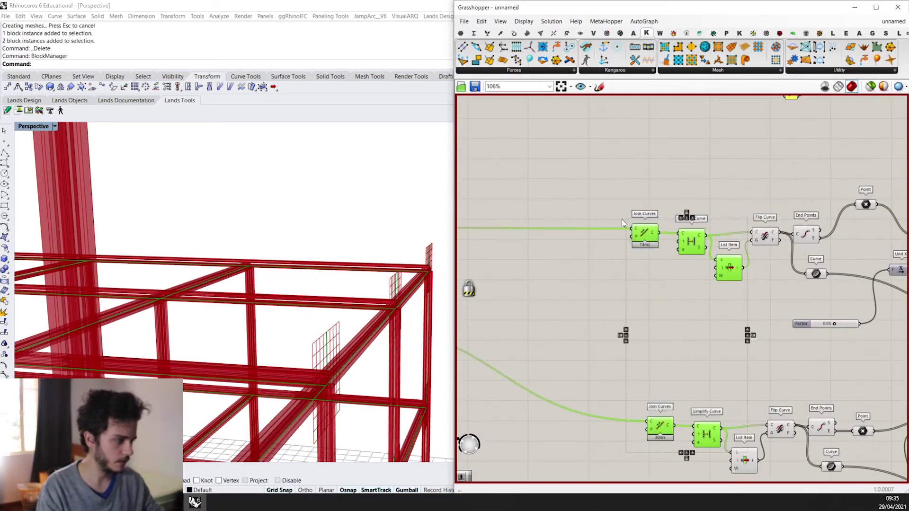
scroll(621, 220, down, 3)
drag(594, 142, 653, 216)
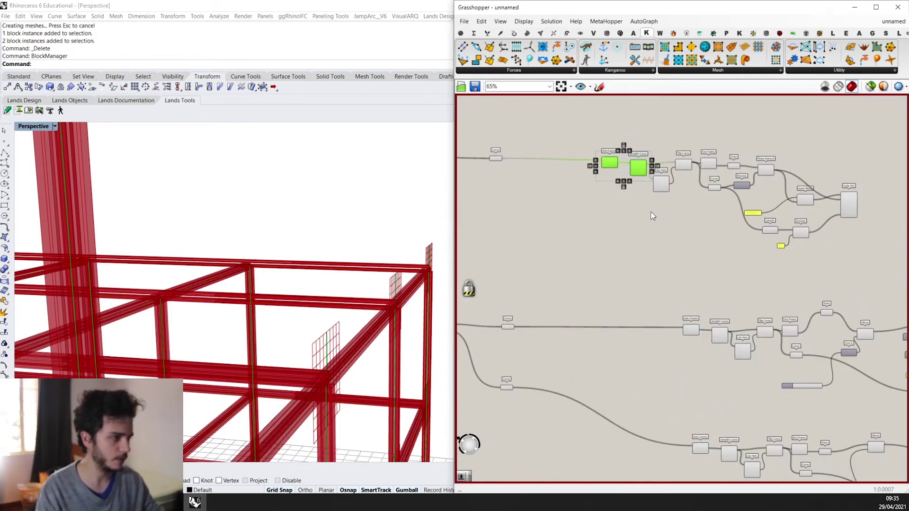
right_drag(651, 212, 615, 141)
scroll(685, 360, up, 2)
shift+drag(693, 407, 578, 208)
scroll(616, 213, down, 3)
click(641, 279)
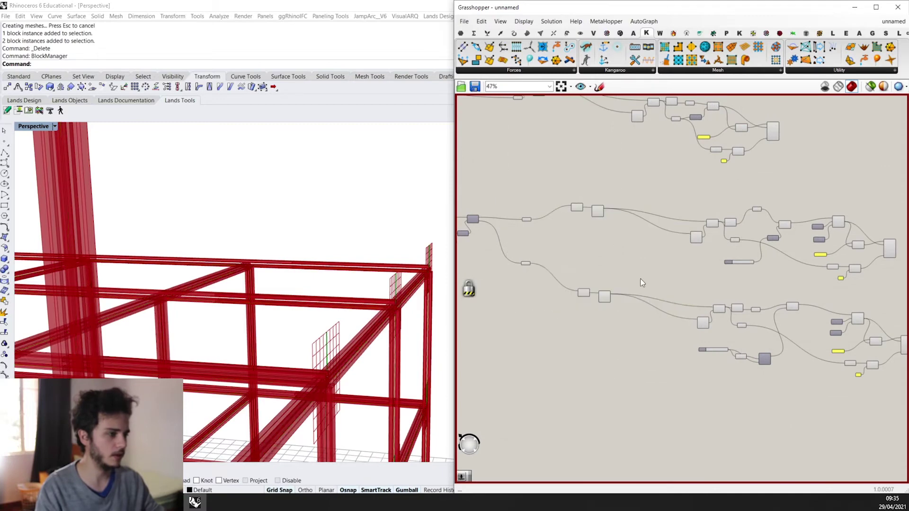
Step: Check the Y Curve parameter feeding Join Curves and add an Extend Curve component between the two beam branches
scroll(587, 254, up, 4)
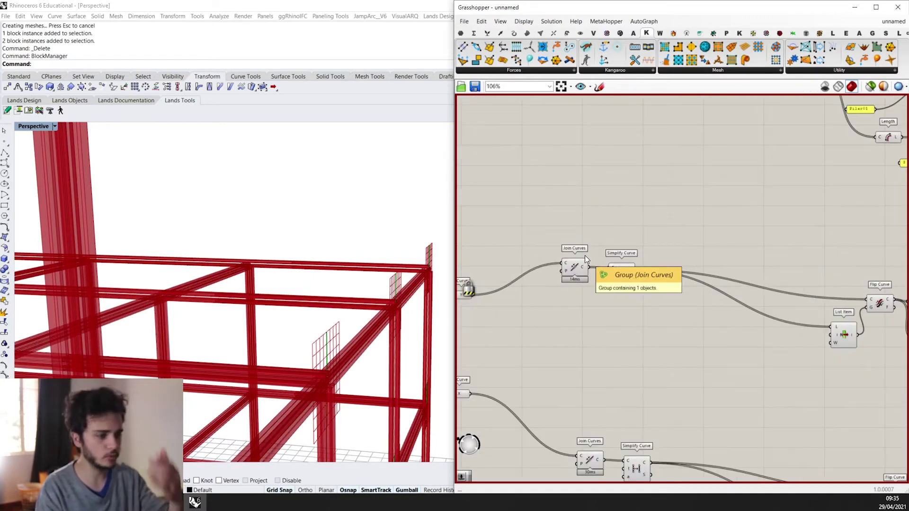
right_drag(584, 254, 626, 244)
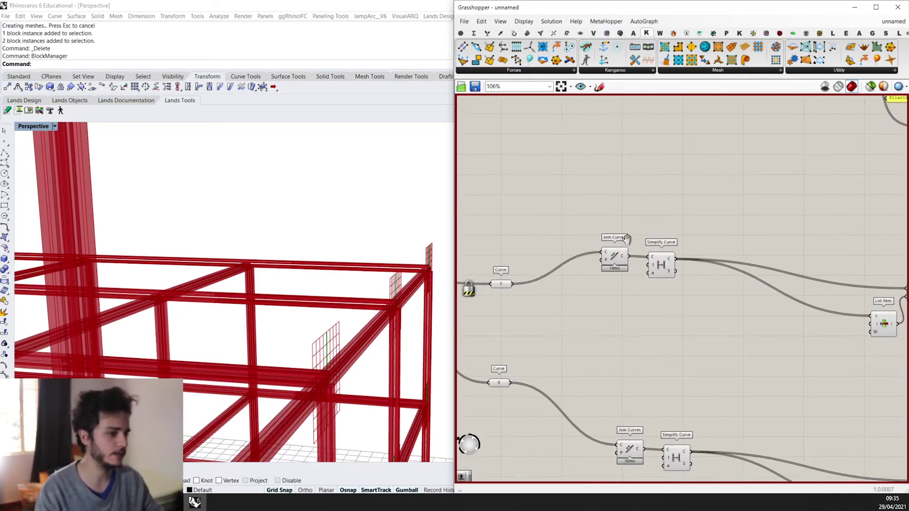
click(503, 285)
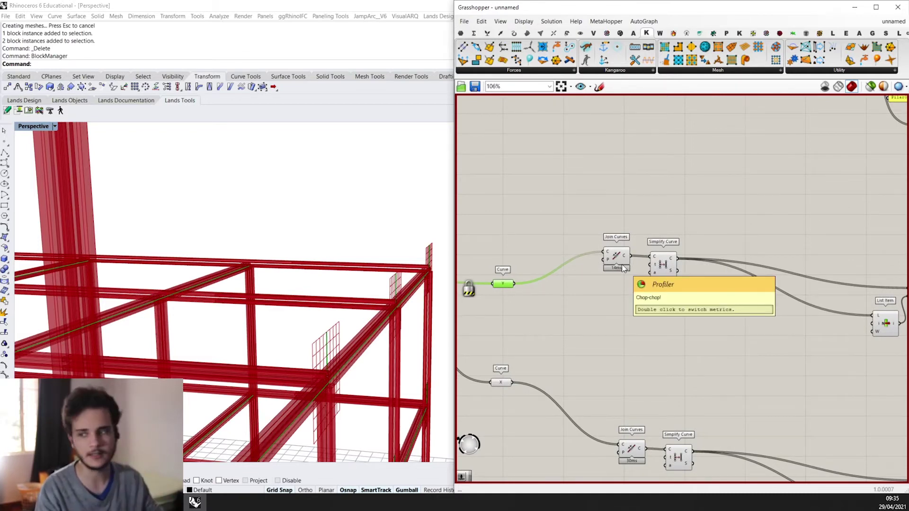
right_drag(716, 353, 671, 300)
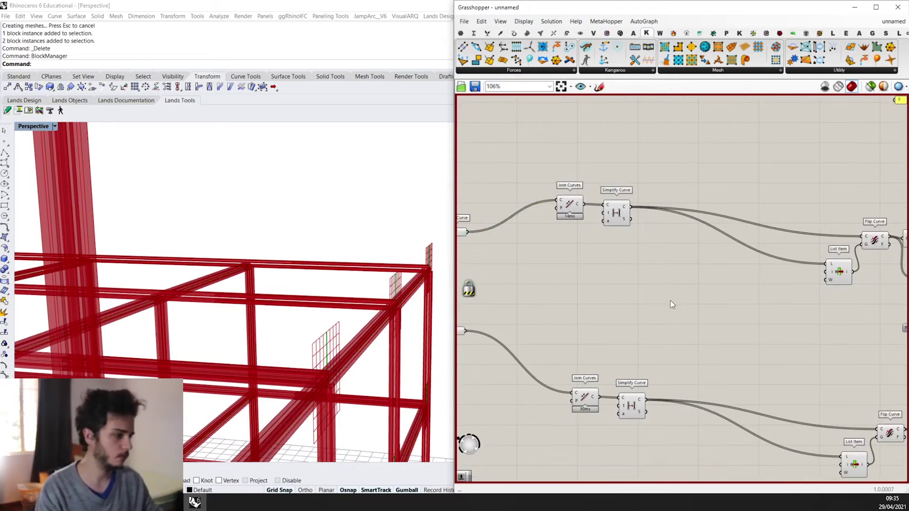
double_click(670, 300)
text(ext)
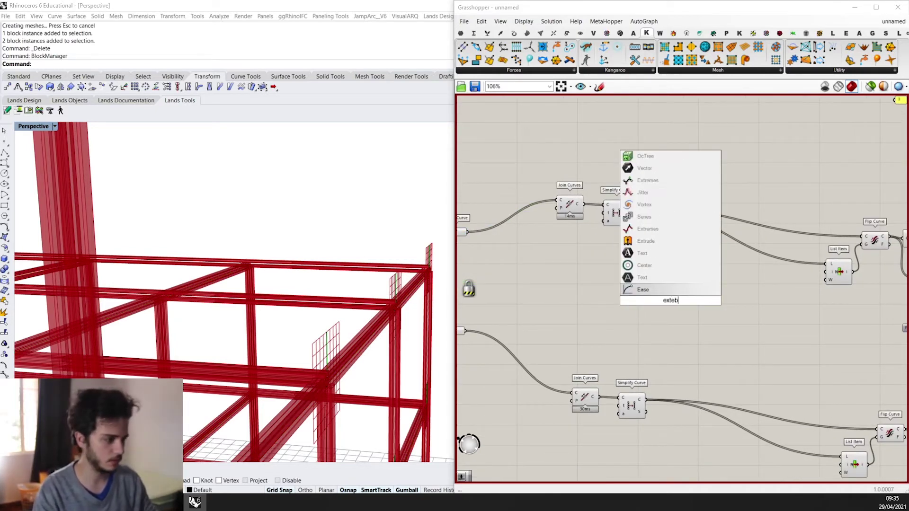
key(Return)
Step: Distribute Extend Curve to every branch, leaving one in each beam branch and a copy below the pillar branch's List Item
drag(676, 301, 690, 412)
scroll(641, 322, down, 3)
scroll(583, 242, up, 2)
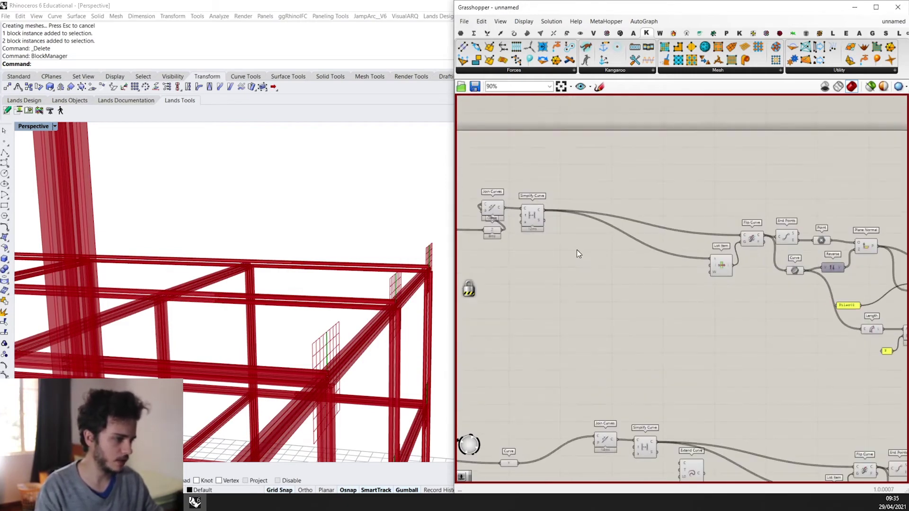
alt+drag(693, 475, 697, 305)
scroll(693, 307, up, 4)
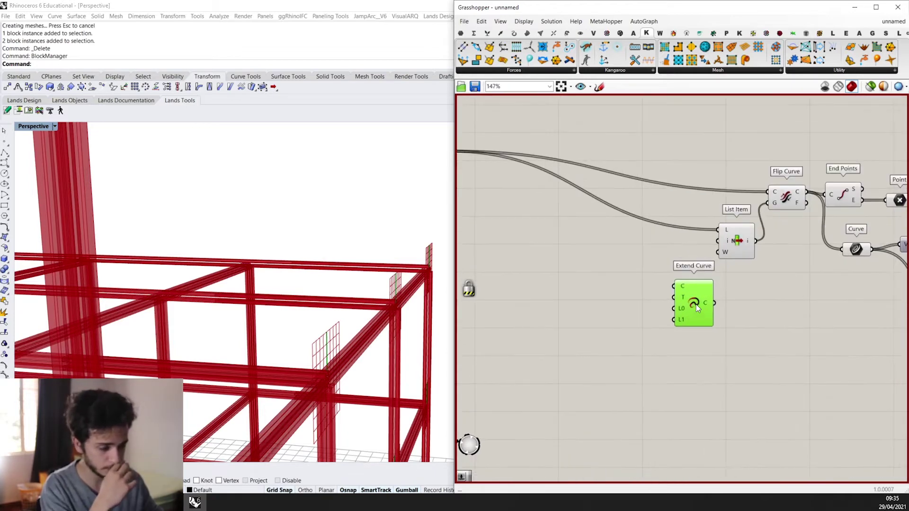
scroll(367, 335, down, 2)
scroll(367, 337, down, 2)
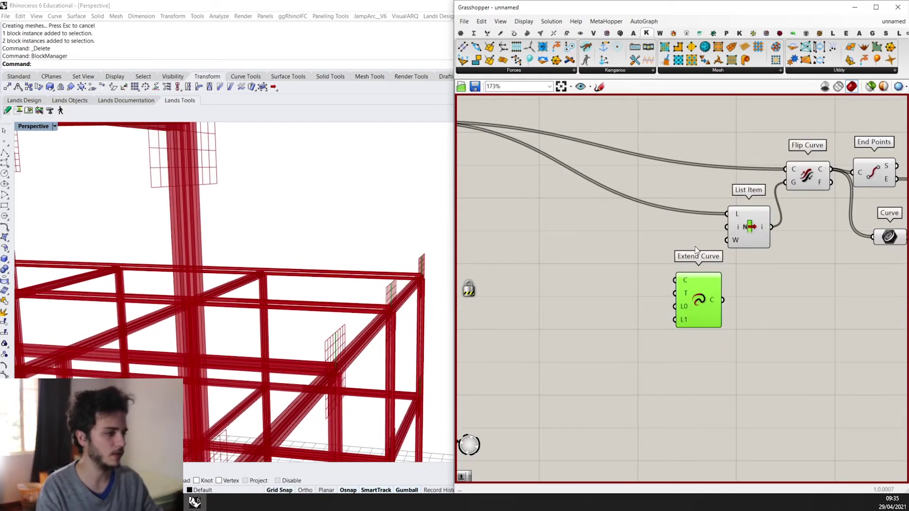
Step: Insert Extend Curve after the pillar branch's Flip Curve, moving Flip Curve's output wires to it and feeding Flip Curve into C
drag(826, 154, 722, 254)
drag(801, 184, 587, 151)
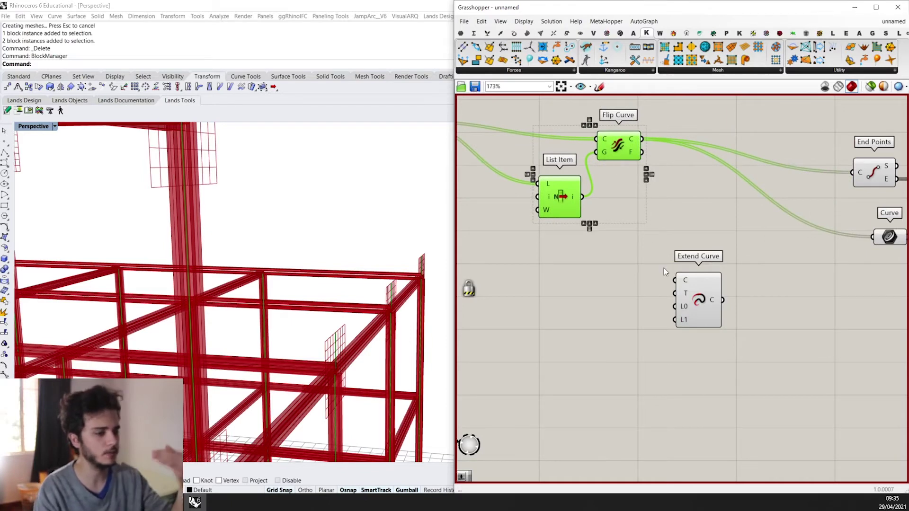
drag(700, 311, 681, 212)
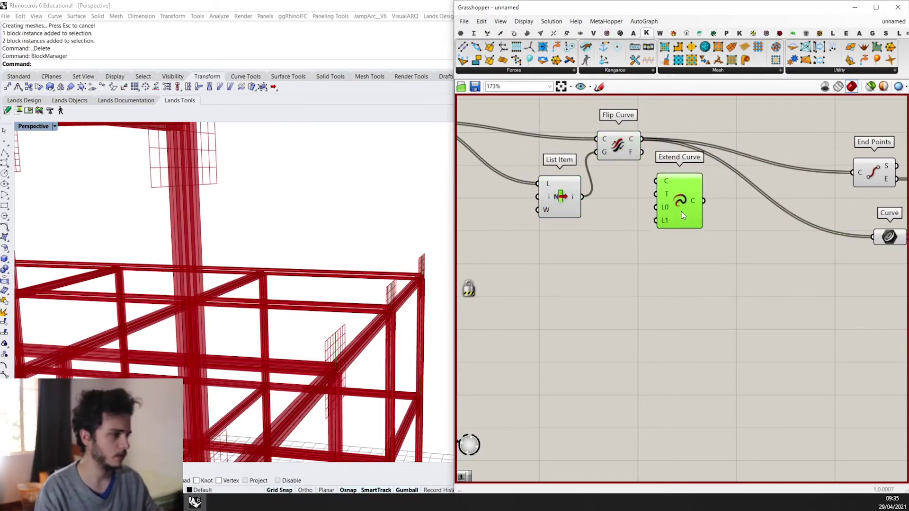
right_drag(681, 212, 654, 247)
ctrl+shift+drag(615, 174, 678, 235)
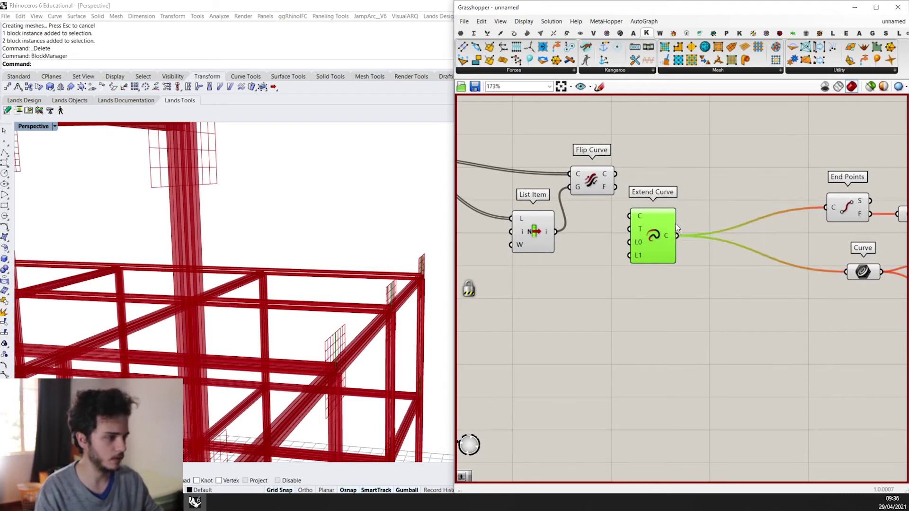
scroll(619, 178, up, 1)
drag(661, 204, 691, 192)
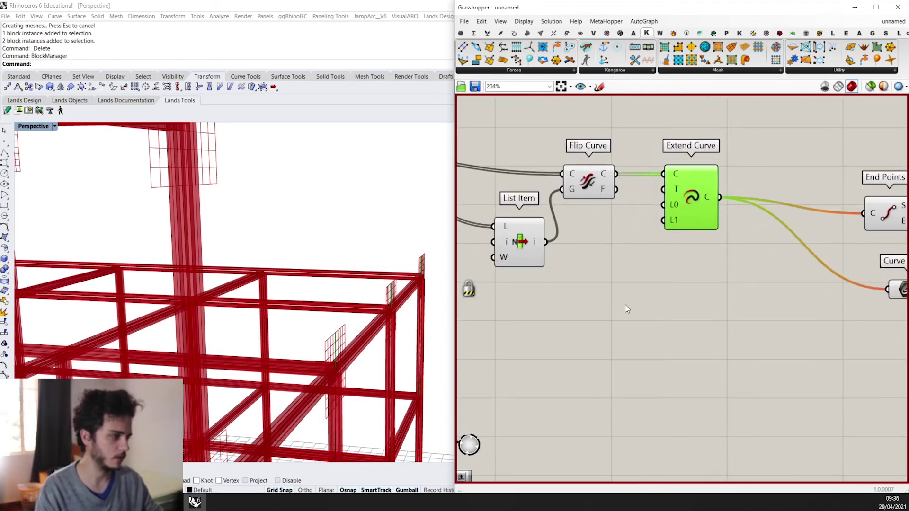
Step: Add a 0.3 number slider and wire it to the L1 input of the pillar branch's Extend Curve
double_click(625, 304)
text(0)
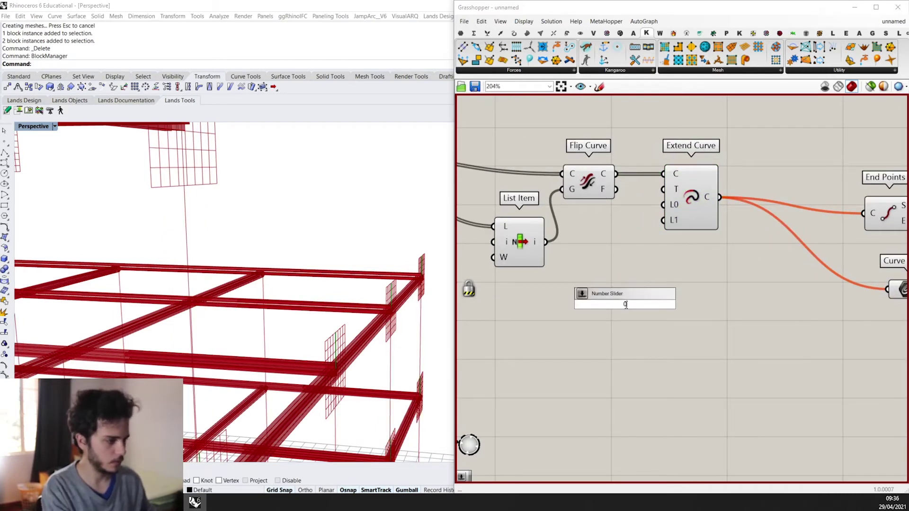
text(.3)
key(Return)
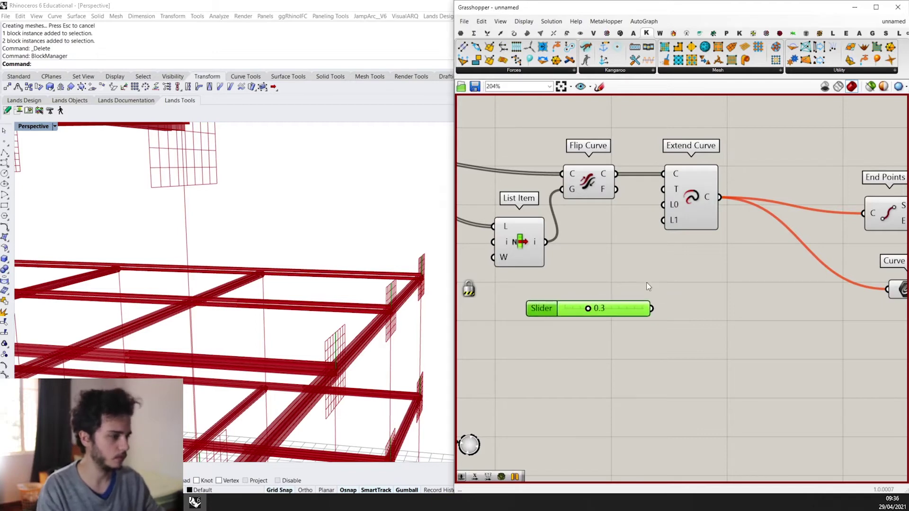
drag(664, 222, 651, 308)
Step: Add a number slider with value 0 and wire it to the L0 input of the pillar branch's Extend Curve
double_click(581, 237)
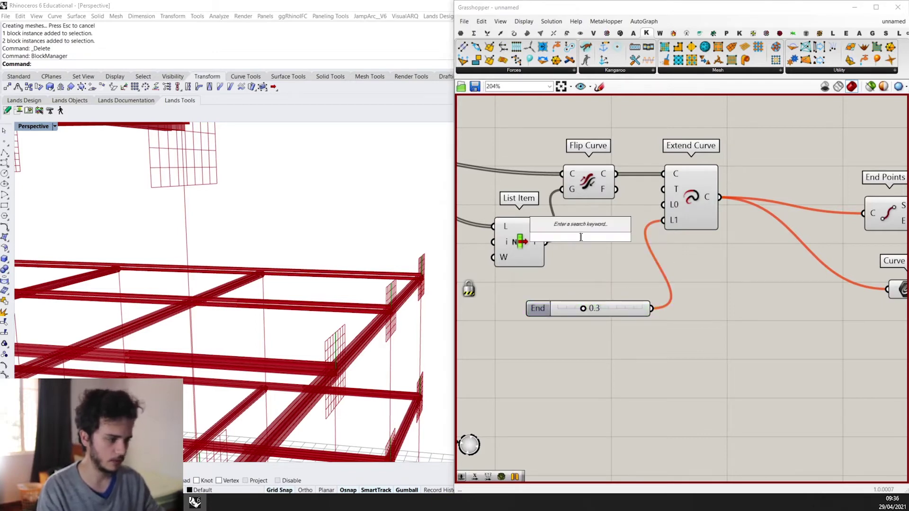
text(0)
key(Return)
scroll(582, 238, up, 2)
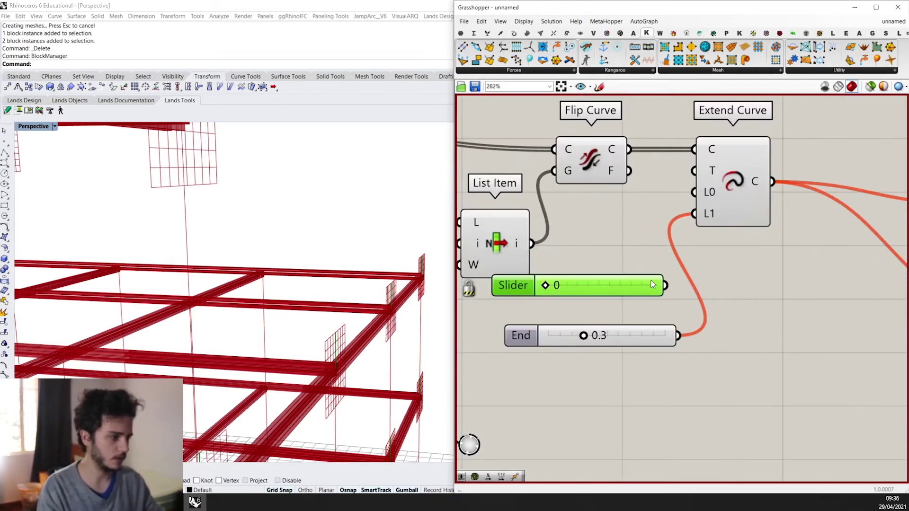
drag(694, 214, 680, 185)
scroll(672, 266, down, 3)
scroll(673, 266, up, 1)
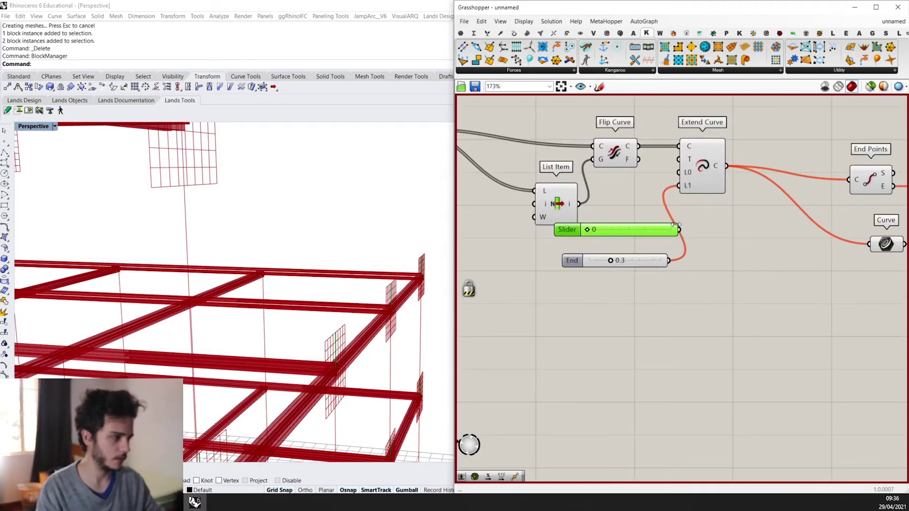
Step: Shift the Y beam branch's List Item and Flip Curve toward Simplify Curve, setting its Extend Curve aside below them
scroll(673, 164, down, 5)
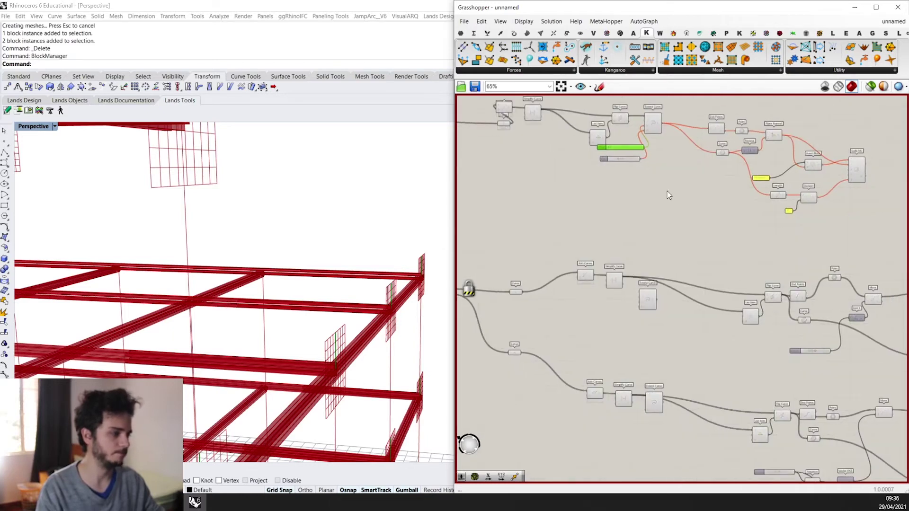
scroll(655, 274, up, 4)
scroll(596, 237, down, 5)
scroll(678, 273, up, 3)
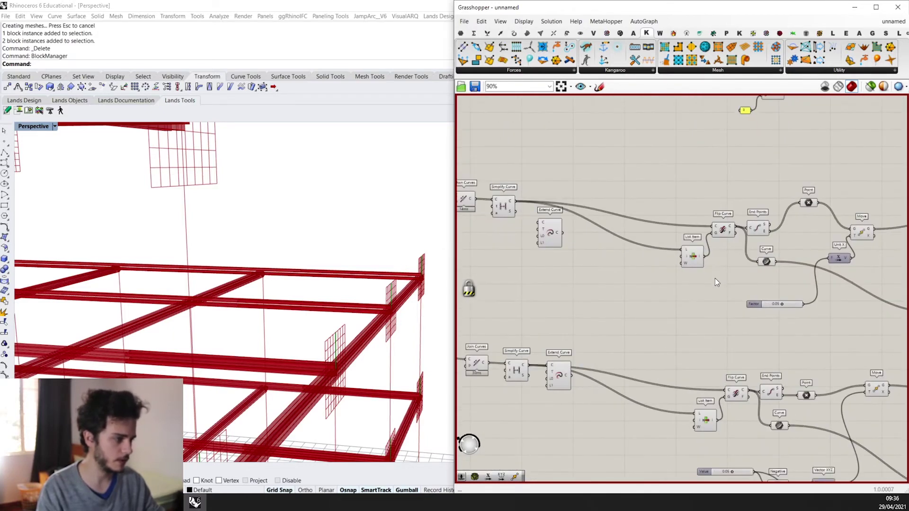
drag(715, 278, 612, 248)
drag(544, 237, 599, 310)
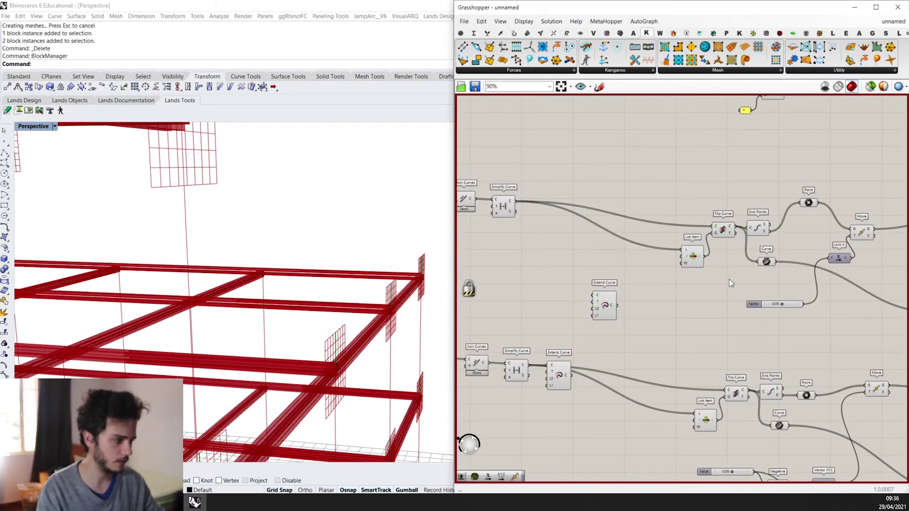
drag(729, 279, 572, 237)
scroll(598, 301, up, 2)
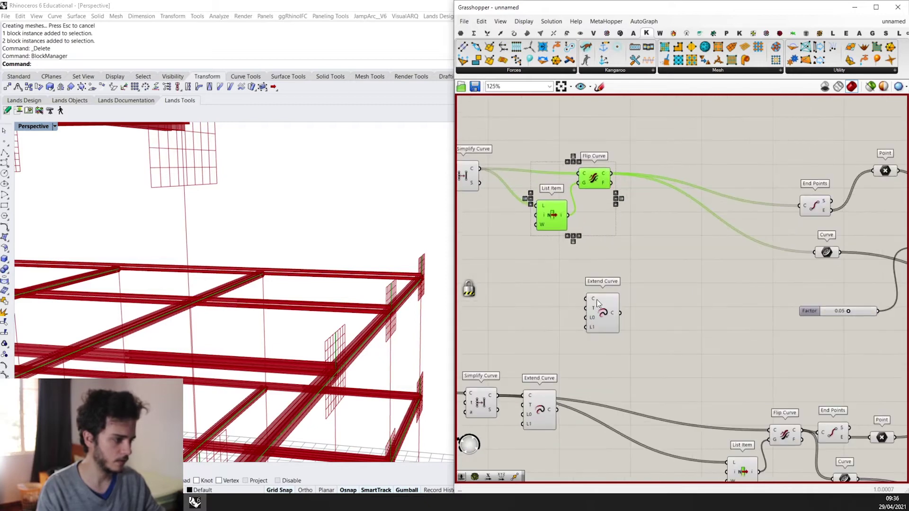
Step: Place the Y beam branch's Extend Curve after Flip Curve and wire the flipped curve into its C input
drag(601, 303, 637, 245)
scroll(610, 183, up, 3)
drag(611, 171, 639, 241)
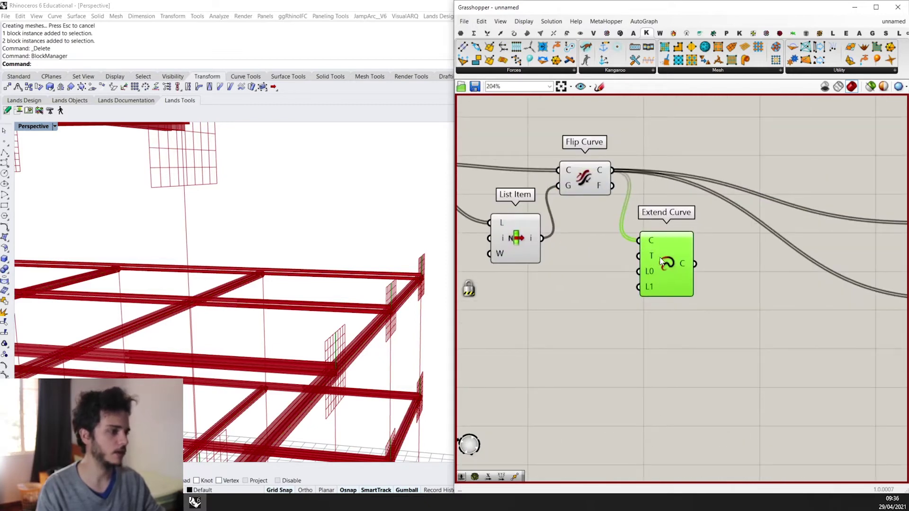
scroll(582, 294, down, 3)
scroll(582, 294, up, 4)
Step: Add a 0.3 number slider and wire it to the L1 input of the Y beam branch's Extend Curve
click(582, 294)
double_click(581, 290)
text(slider)
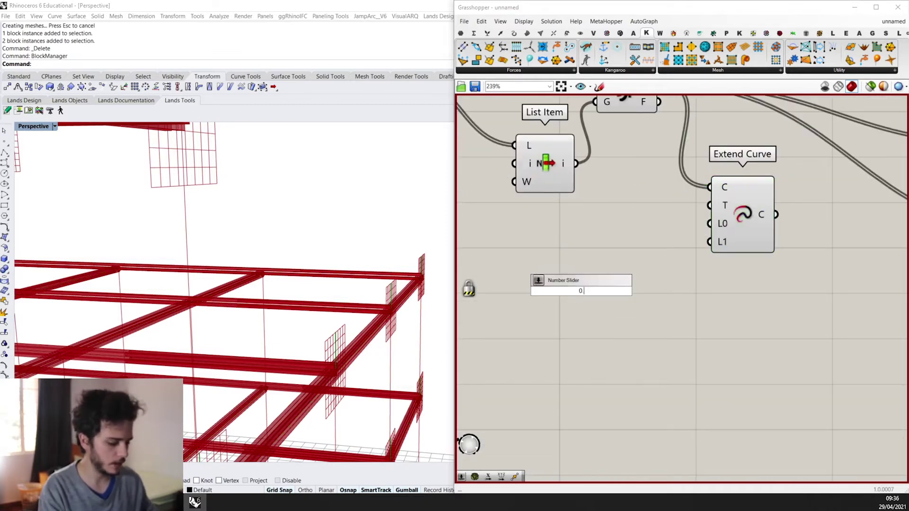
key(Return)
scroll(616, 291, up, 1)
drag(665, 290, 725, 233)
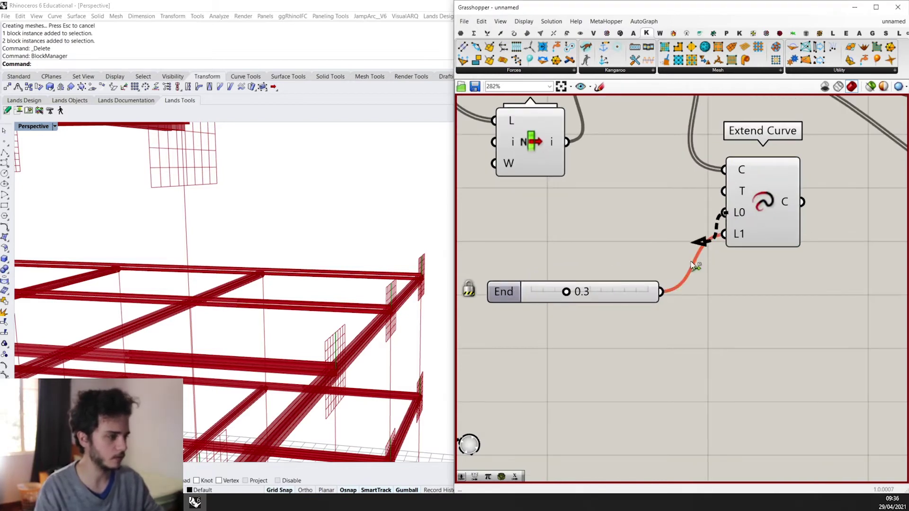
scroll(724, 234, down, 3)
scroll(631, 243, up, 2)
scroll(630, 246, down, 9)
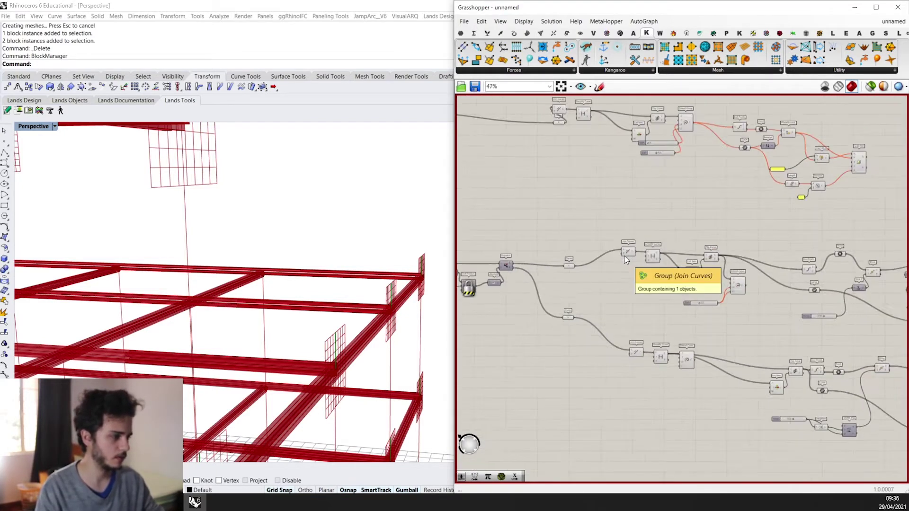
Step: Feed the Y beam branch's End Points and Curve from the Extend Curve output, aligning Extend Curve beside Flip Curve
right_drag(757, 294, 718, 269)
scroll(718, 268, up, 6)
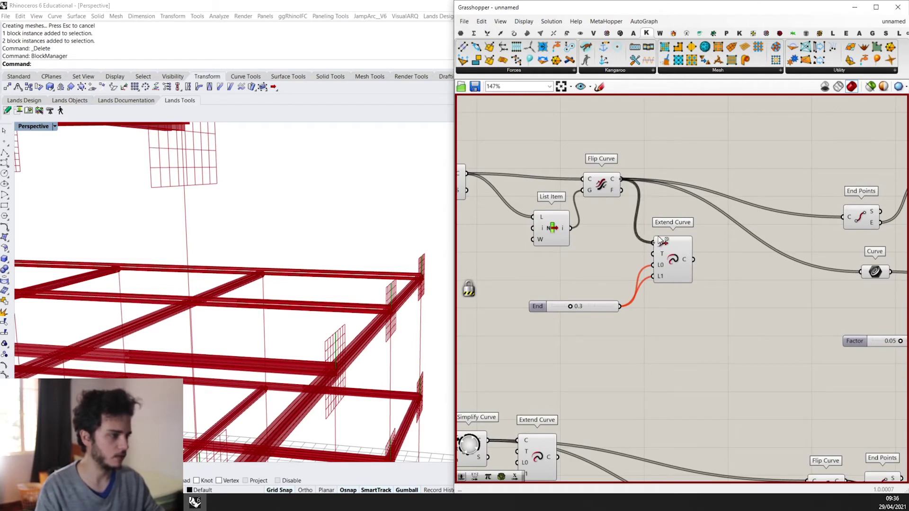
ctrl+drag(658, 238, 651, 198)
scroll(669, 256, down, 3)
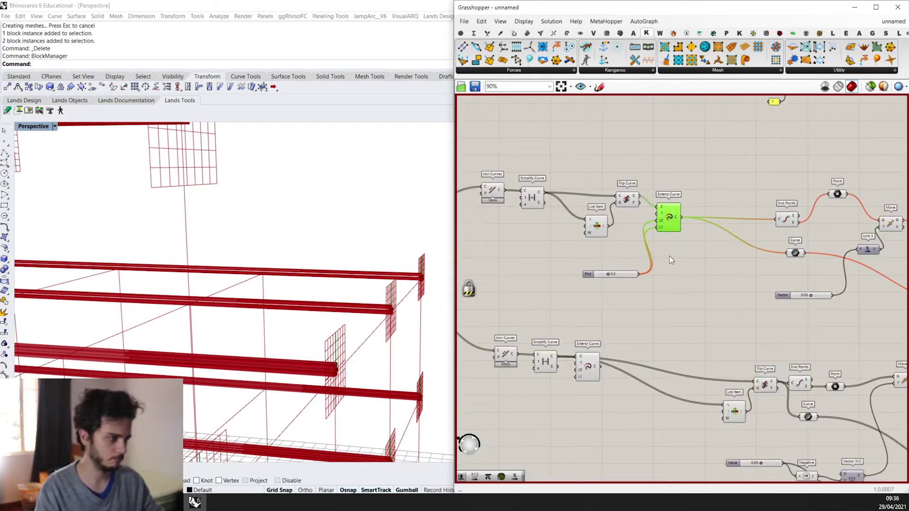
drag(668, 262, 628, 197)
right_drag(617, 332, 580, 289)
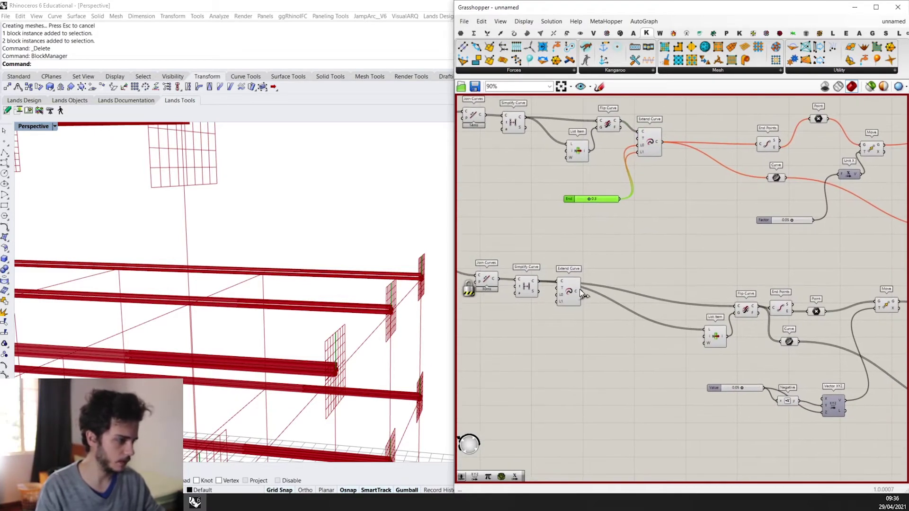
Step: Take Extend Curve out of the lowest beam branch, setting it aside, and shift List Item and Flip Curve toward Simplify Curve
drag(592, 309, 662, 361)
scroll(525, 280, up, 2)
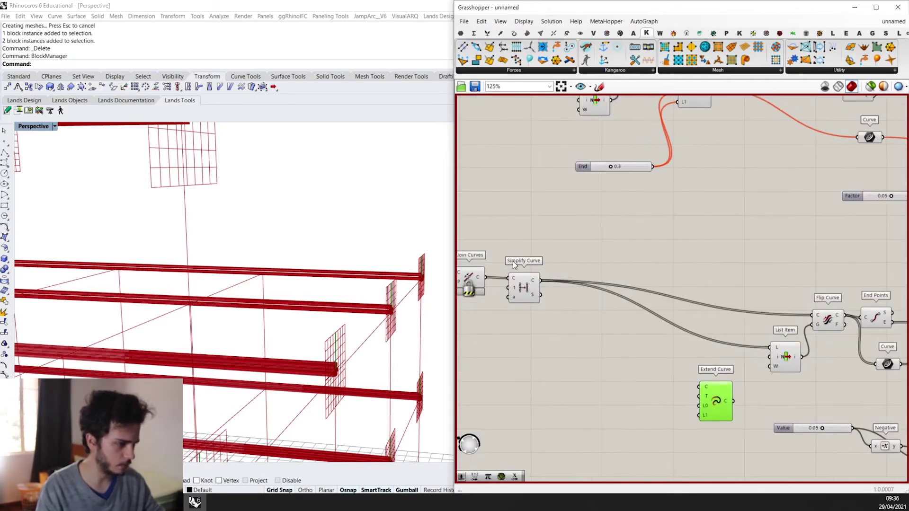
right_drag(715, 306, 680, 290)
drag(784, 350, 754, 286)
drag(795, 307, 634, 279)
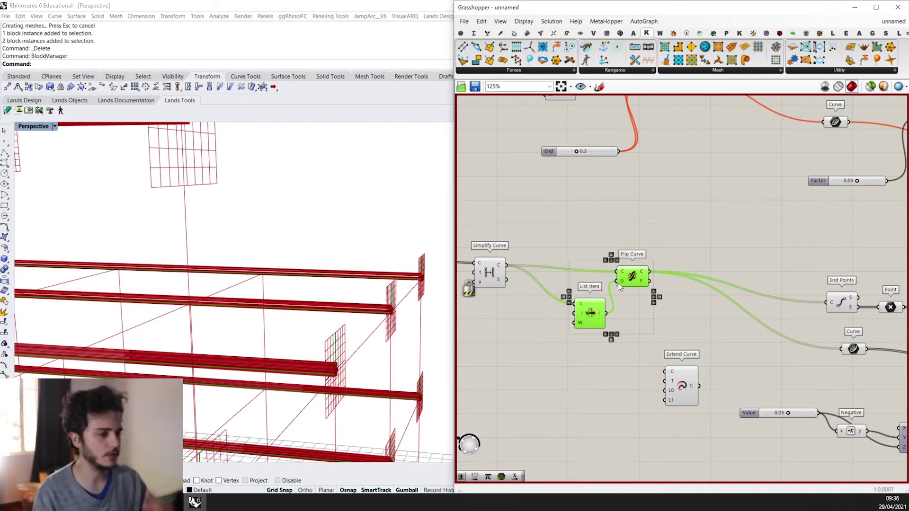
scroll(701, 350, up, 2)
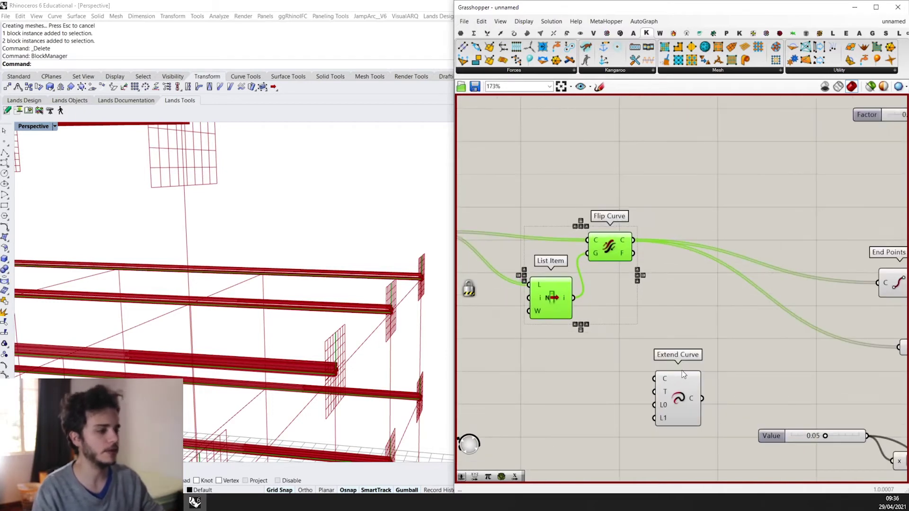
click(670, 332)
scroll(648, 335, up, 1)
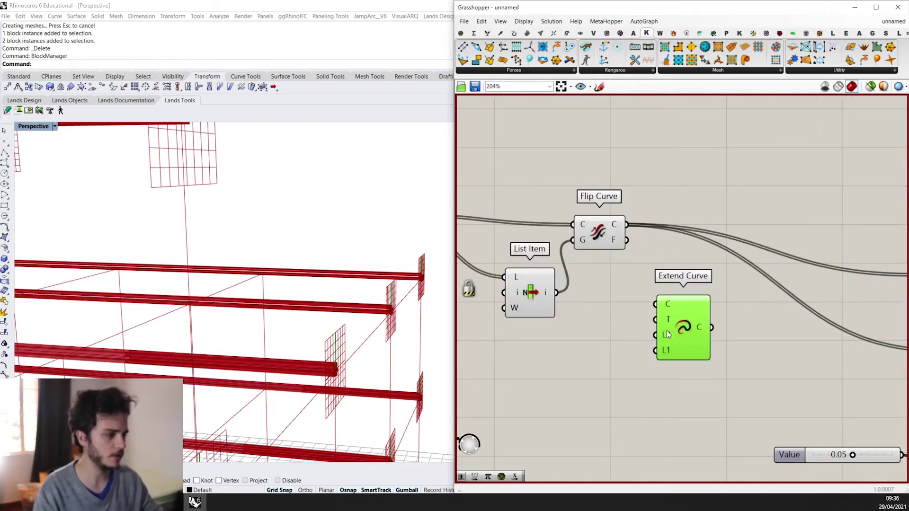
Step: Examine the pillar branch's Flip Curve and Extend Curve setup and its flipped curves as a reference
scroll(668, 334, down, 6)
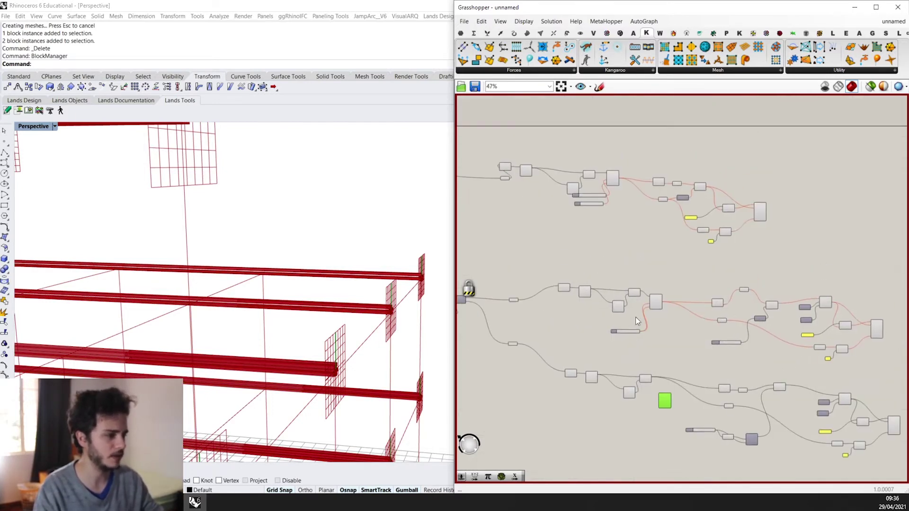
scroll(621, 196, up, 1)
scroll(651, 327, up, 2)
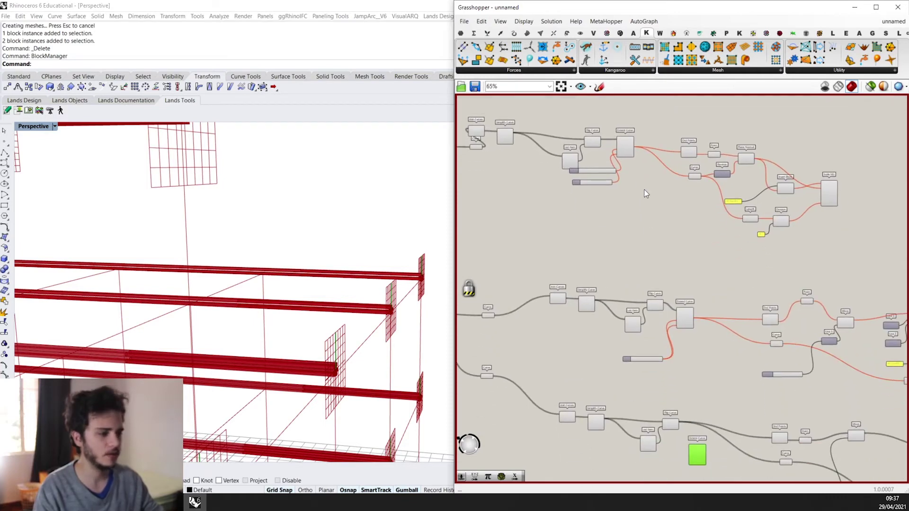
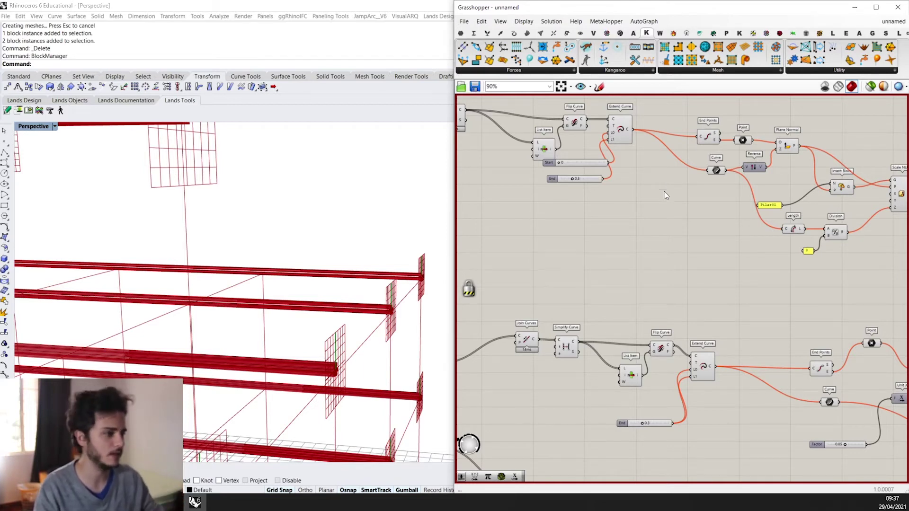
right_drag(666, 195, 731, 194)
scroll(631, 122, up, 2)
click(648, 126)
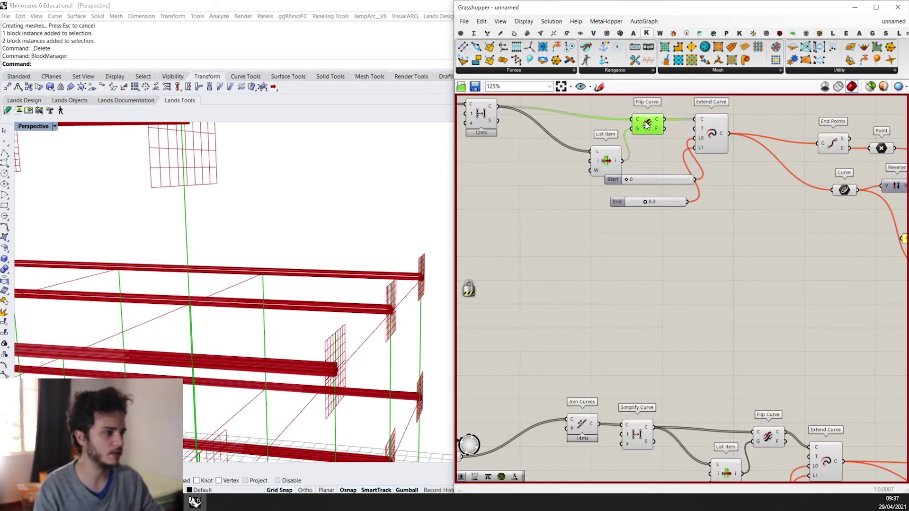
scroll(651, 130, down, 4)
right_drag(786, 288, 698, 197)
Step: Insert Extend Curve after the lowest beam branch's Flip Curve, feeding its C input and passing its output to End Points and Curve
scroll(699, 356, up, 5)
click(637, 284)
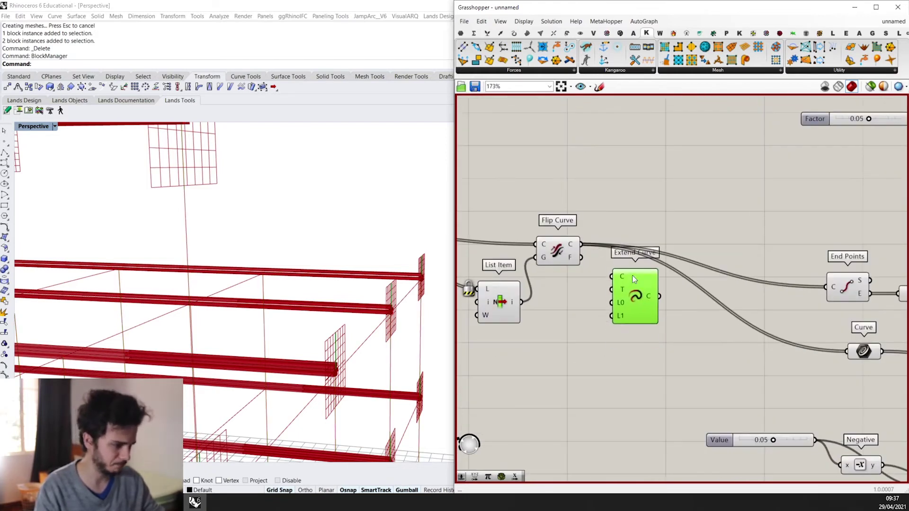
drag(631, 287, 631, 286)
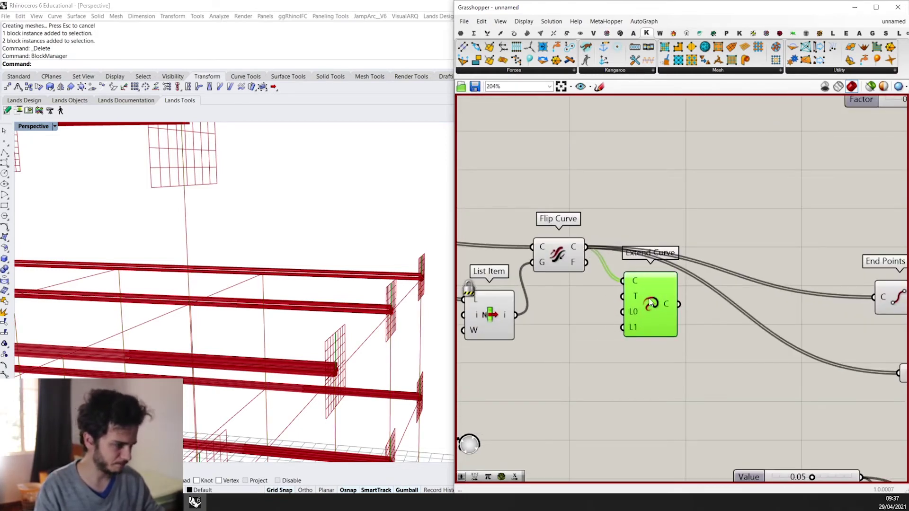
ctrl+shift+drag(587, 247, 678, 304)
scroll(591, 243, up, 2)
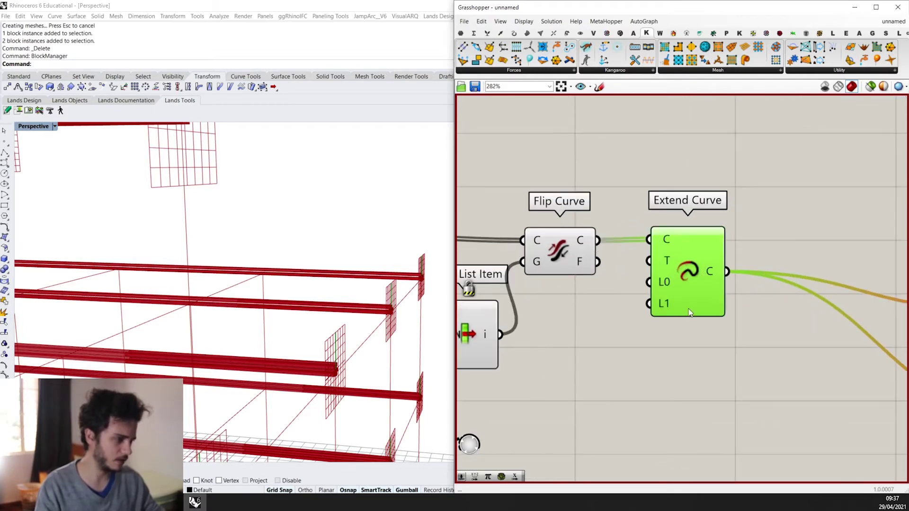
Step: Copy the Y beam branch's 0.3 slider to the lowest beam branch, keeping it wired to that Extend Curve's L0 and L1 inputs
scroll(689, 313, down, 3)
click(593, 163)
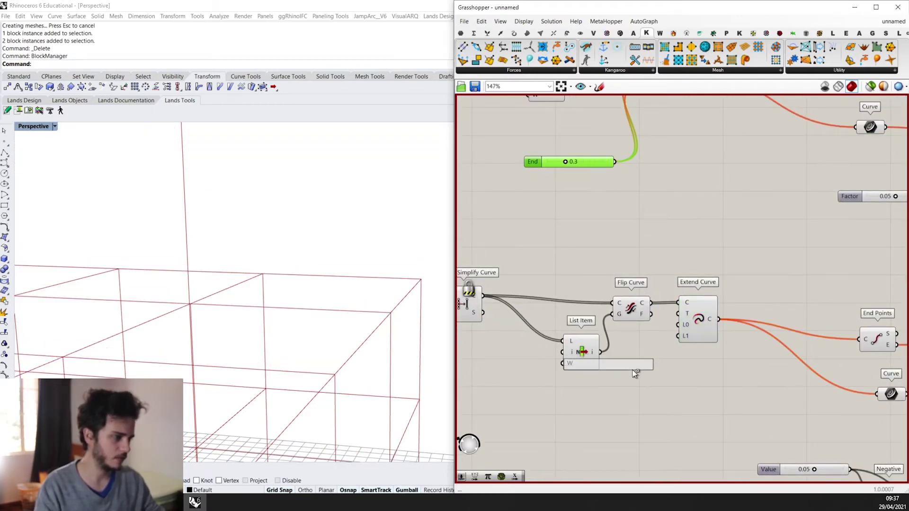
drag(635, 373, 662, 400)
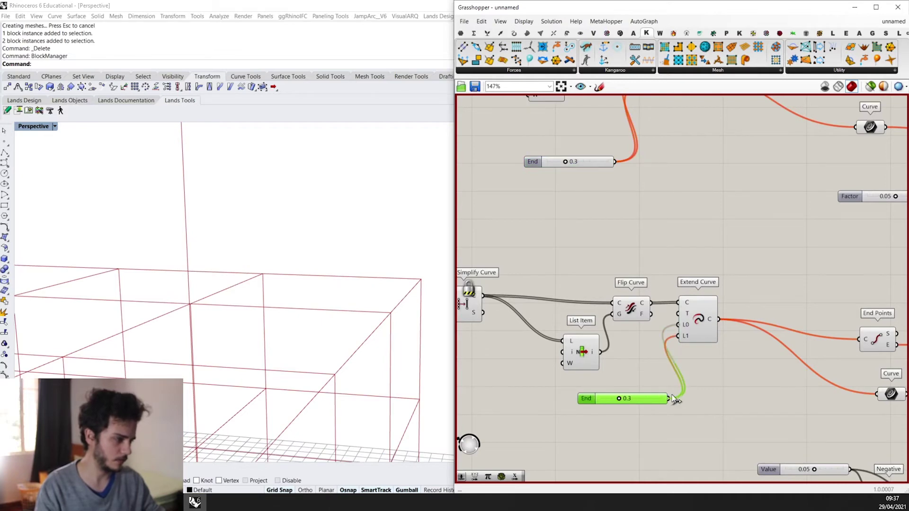
Step: Unlock the solver to recompute the extended pillars and beams
scroll(675, 400, down, 4)
right_click(643, 255)
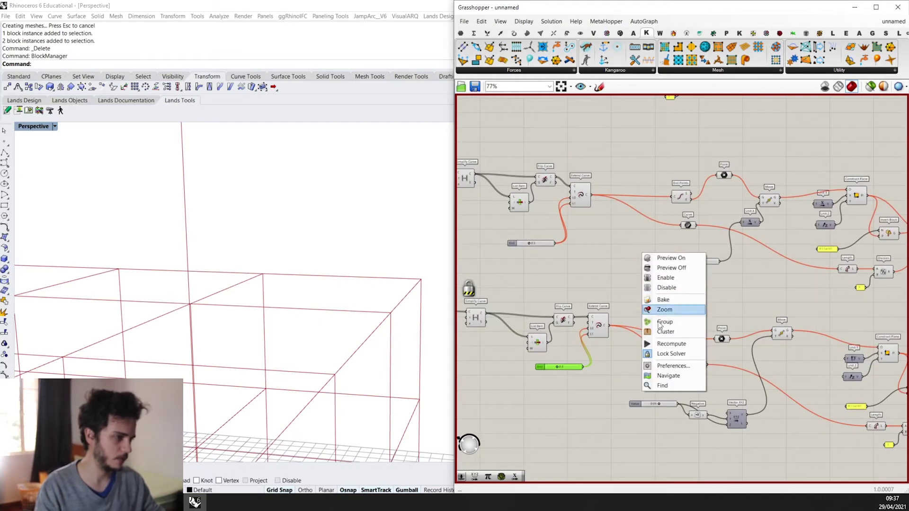
click(672, 354)
Step: Examine the extended pillars and beams at the structure's joints and base corner against the pillar branch's extension inputs
scroll(668, 319, up, 2)
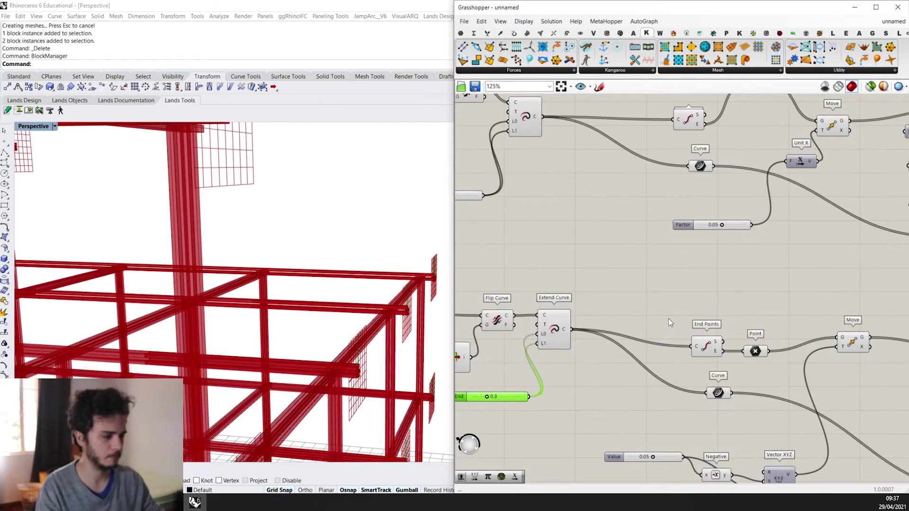
scroll(340, 362, down, 18)
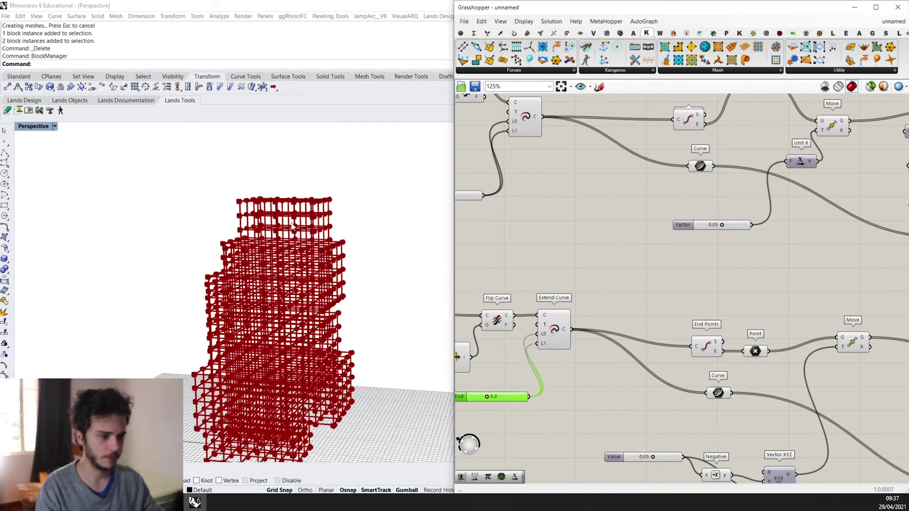
scroll(292, 226, up, 15)
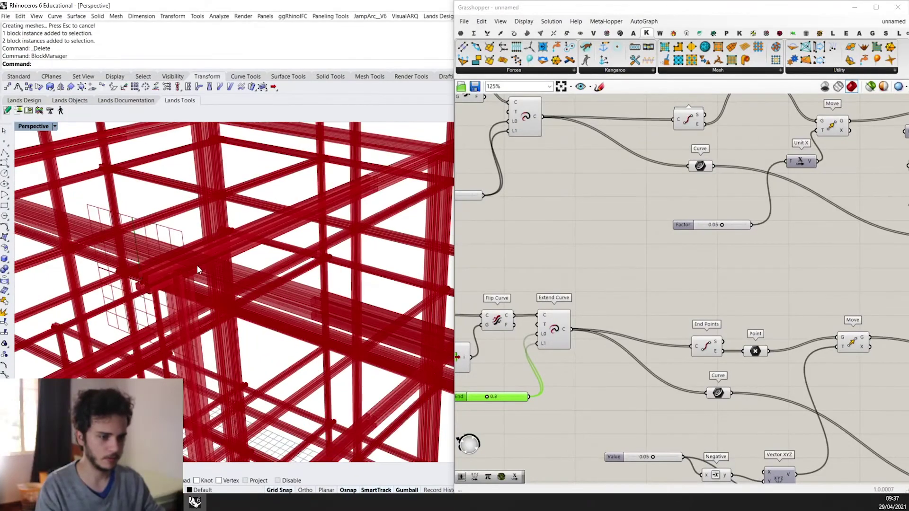
scroll(198, 245, down, 10)
scroll(208, 246, up, 12)
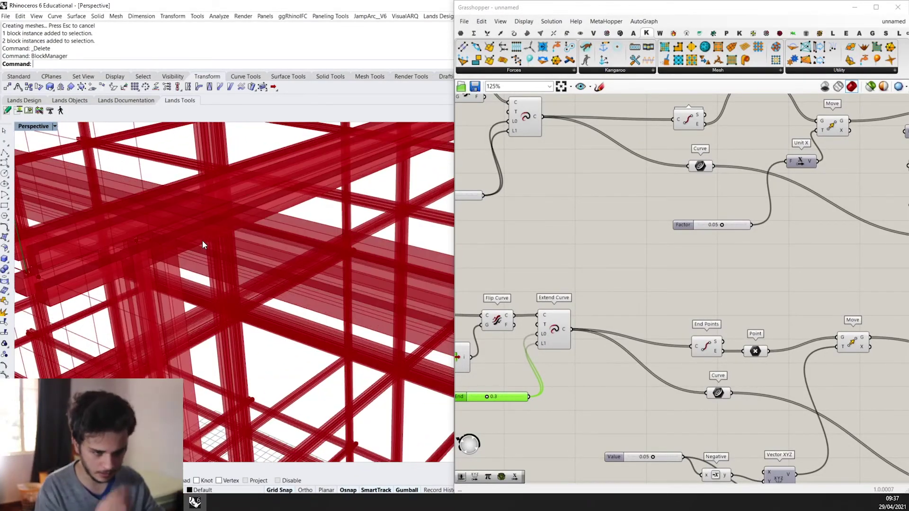
scroll(203, 245, down, 10)
scroll(251, 300, up, 8)
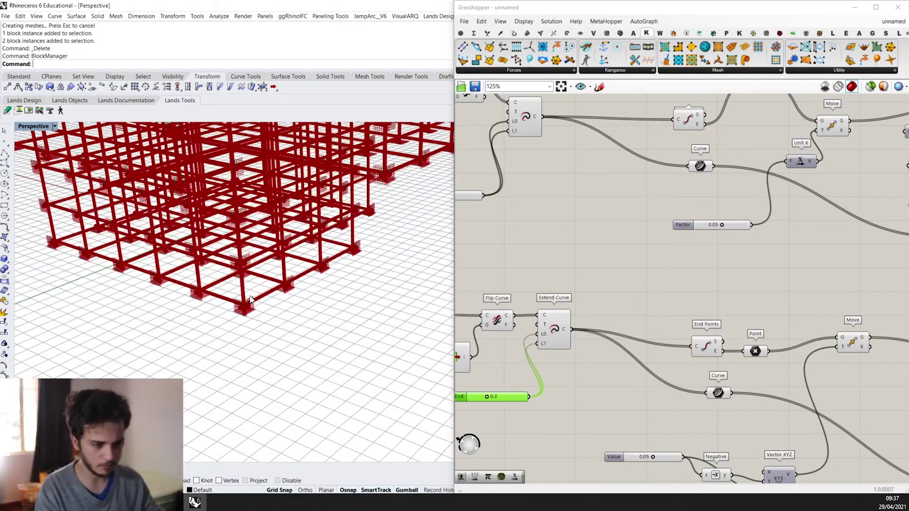
scroll(528, 255, down, 4)
scroll(237, 312, up, 3)
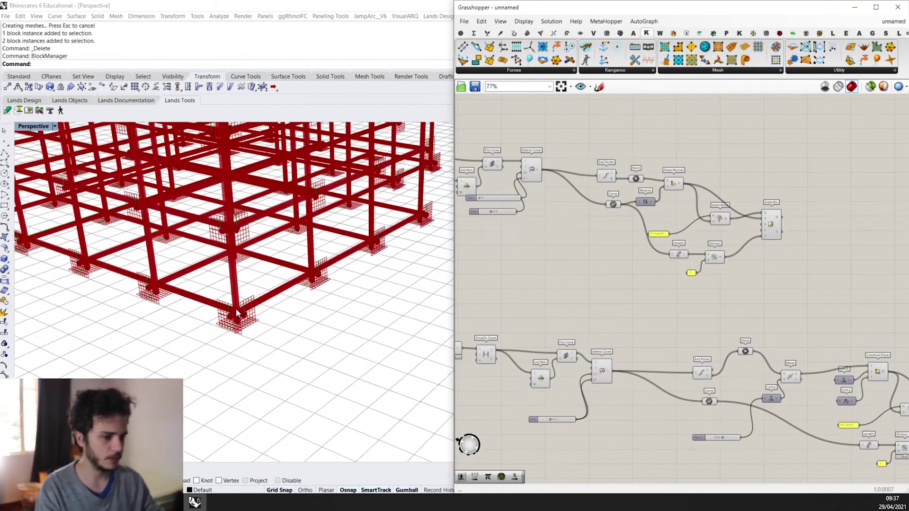
scroll(236, 313, up, 2)
scroll(576, 197, up, 5)
right_drag(576, 197, 661, 242)
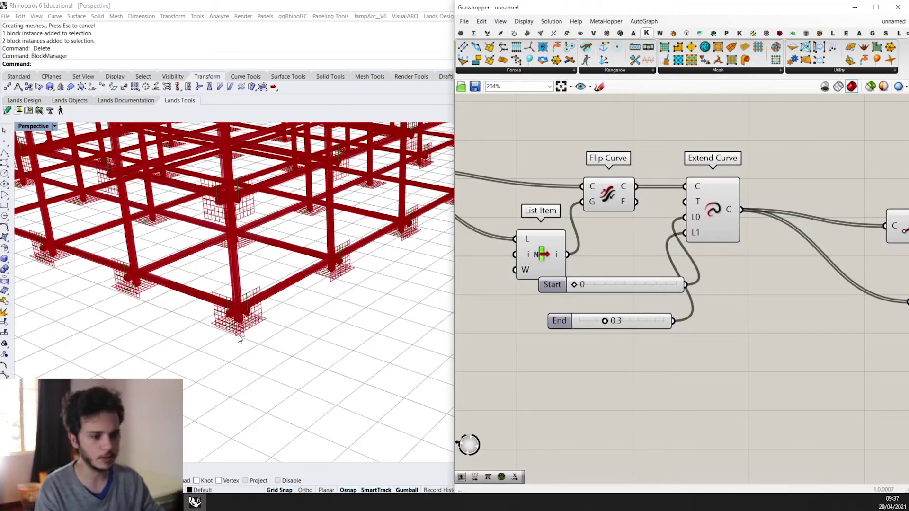
scroll(248, 323, down, 5)
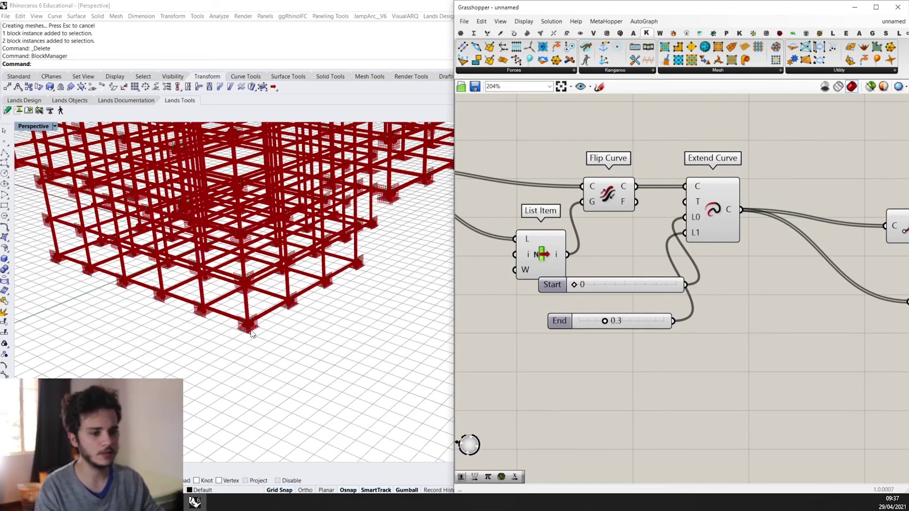
scroll(248, 323, up, 3)
scroll(249, 323, up, 1)
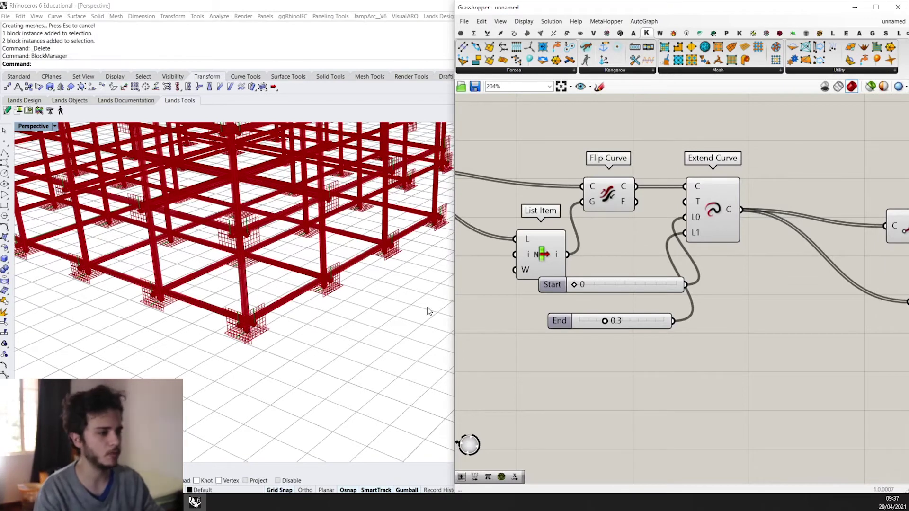
Step: Shift the pillar branch's Extend Curve away from its sliders and lock the solver
scroll(631, 268, up, 1)
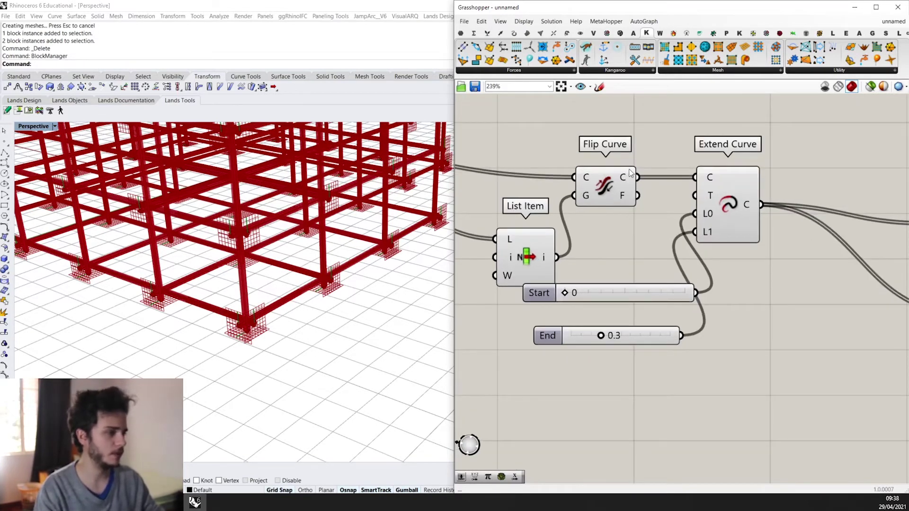
scroll(669, 173, down, 2)
scroll(662, 232, up, 2)
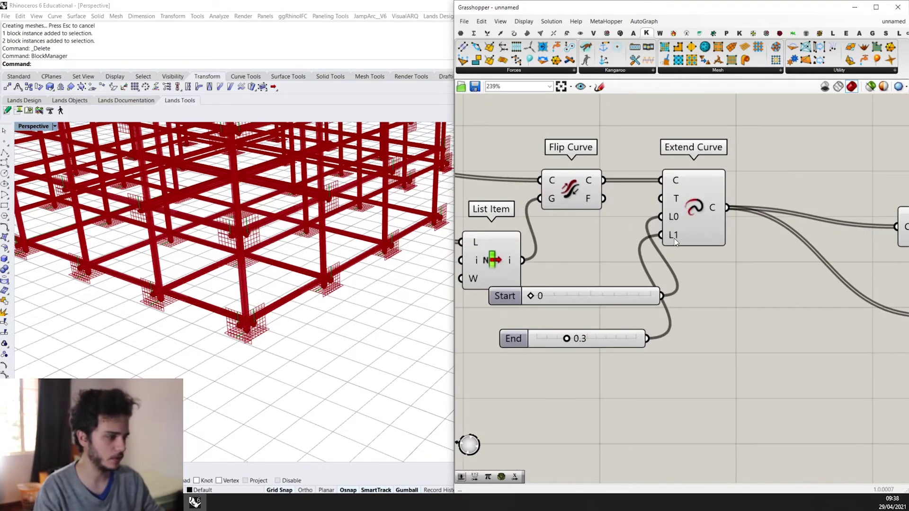
drag(691, 220, 723, 229)
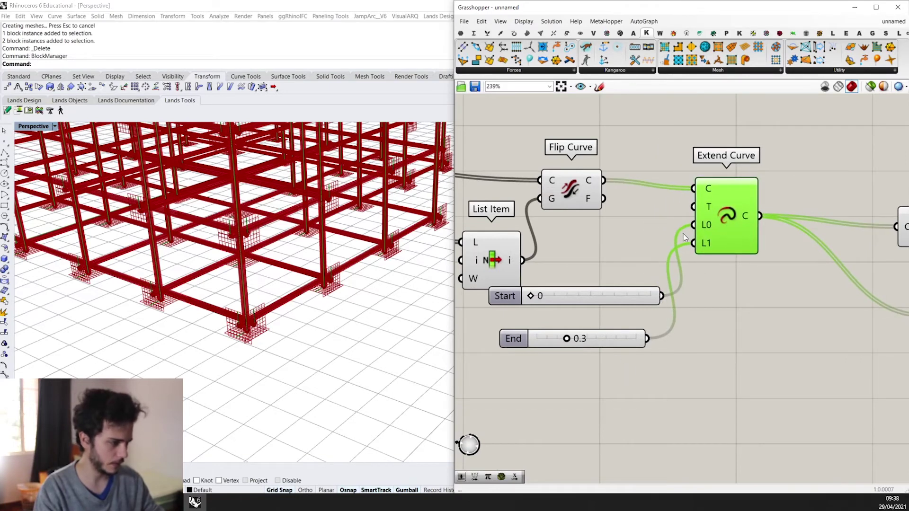
right_click(703, 297)
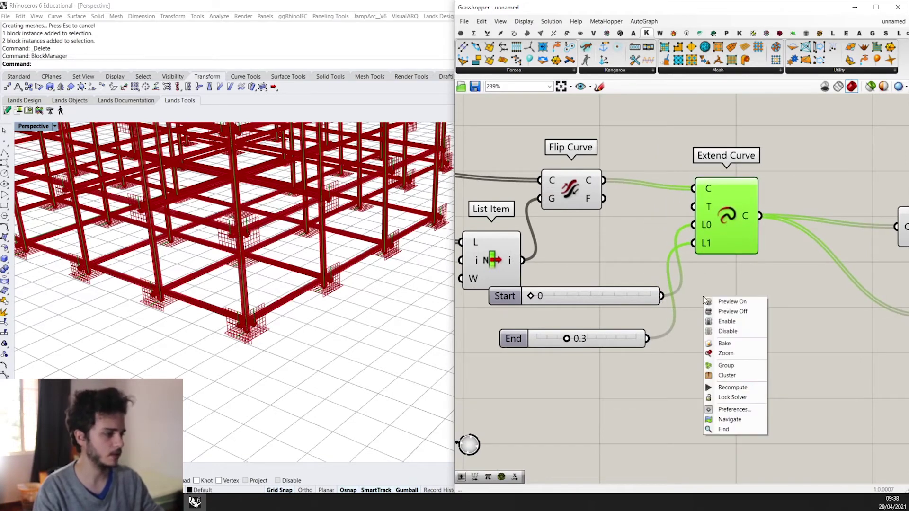
click(726, 399)
Step: Swap the pillar Extend Curve's sliders so 0.3 feeds L0 and 0 feeds L1, and unlock the solver
key(ctrl+z)
key(ctrl+z)
key(ctrl+z)
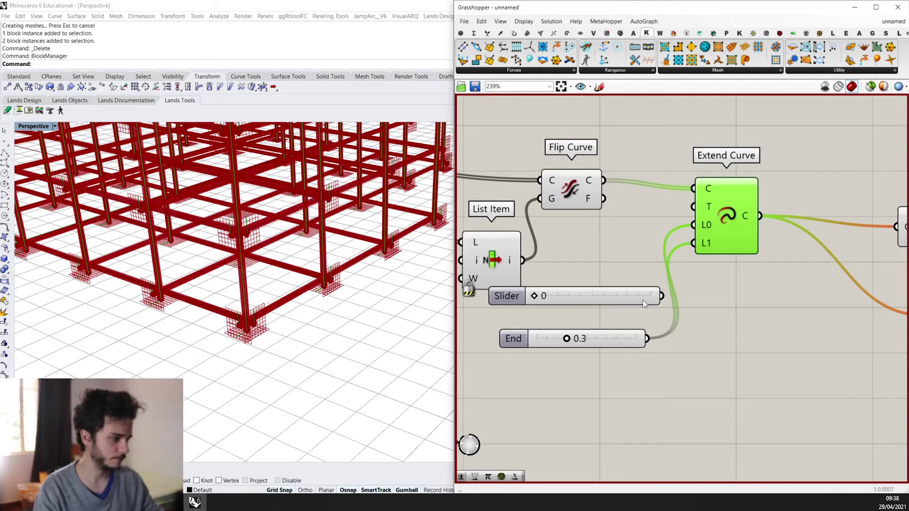
drag(697, 252, 702, 314)
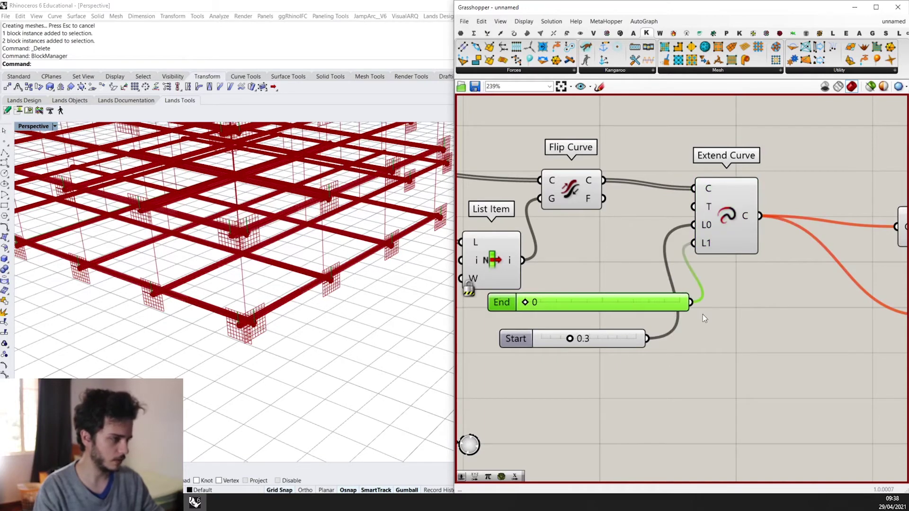
right_click(712, 322)
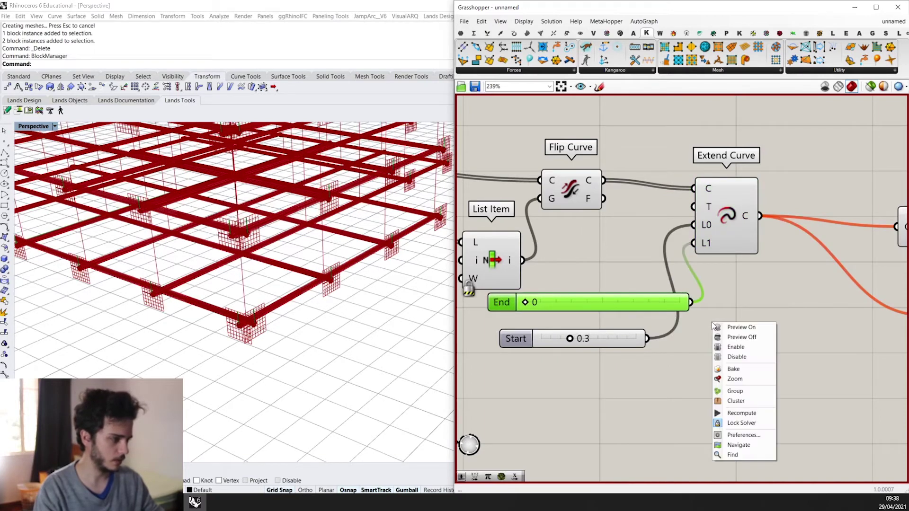
click(743, 423)
scroll(724, 406, up, 2)
scroll(318, 354, down, 10)
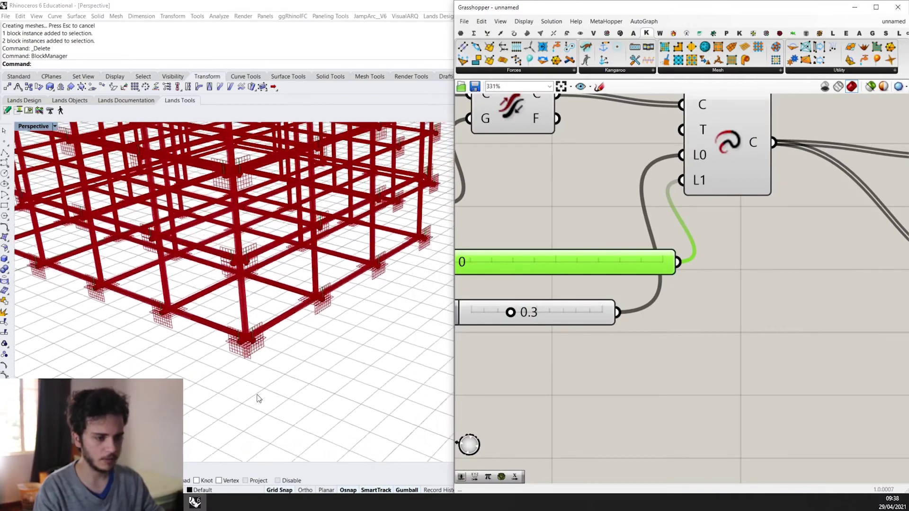
scroll(280, 231, up, 10)
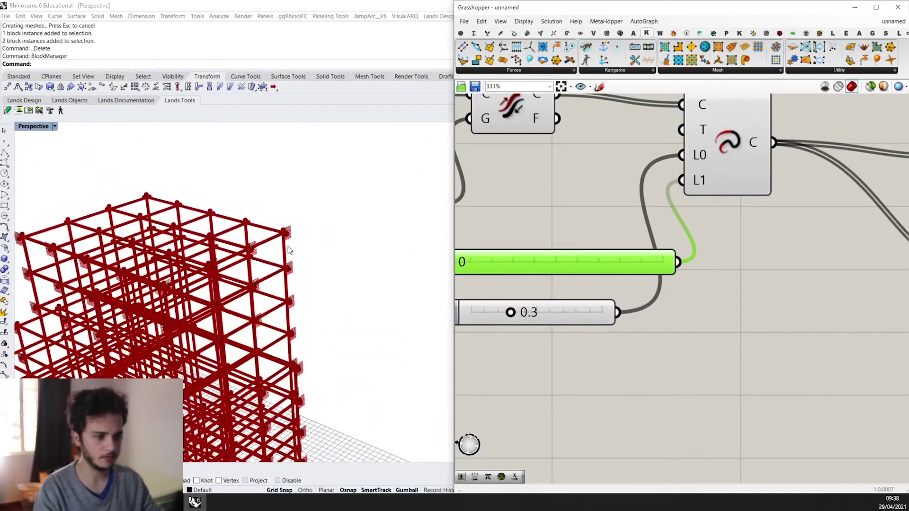
Step: Lock the solver and set the pillar branch's Start extension slider to 0.5
scroll(618, 325, down, 3)
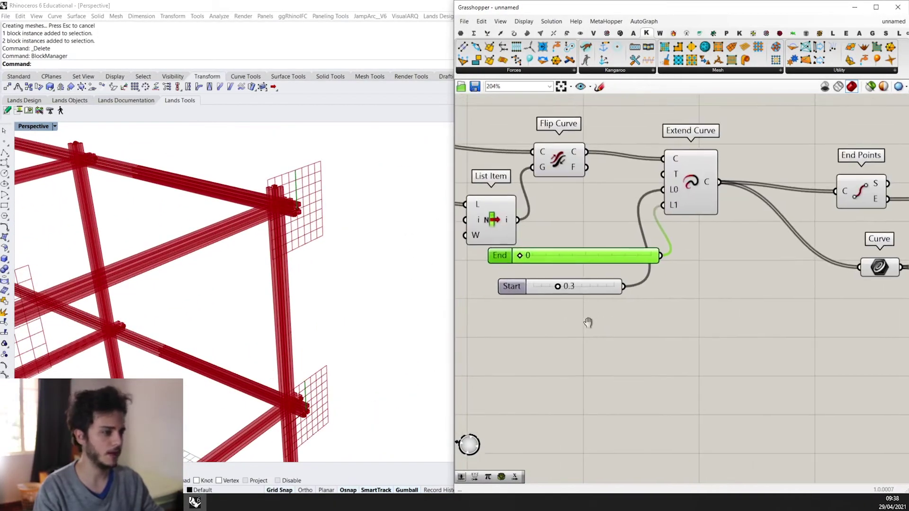
scroll(277, 263, down, 3)
scroll(286, 241, up, 3)
scroll(286, 241, down, 5)
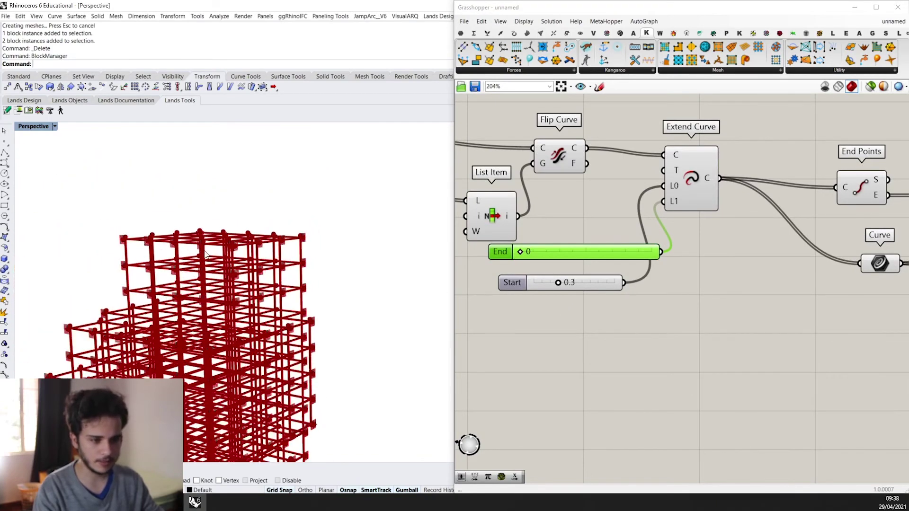
scroll(263, 240, up, 5)
scroll(633, 283, down, 7)
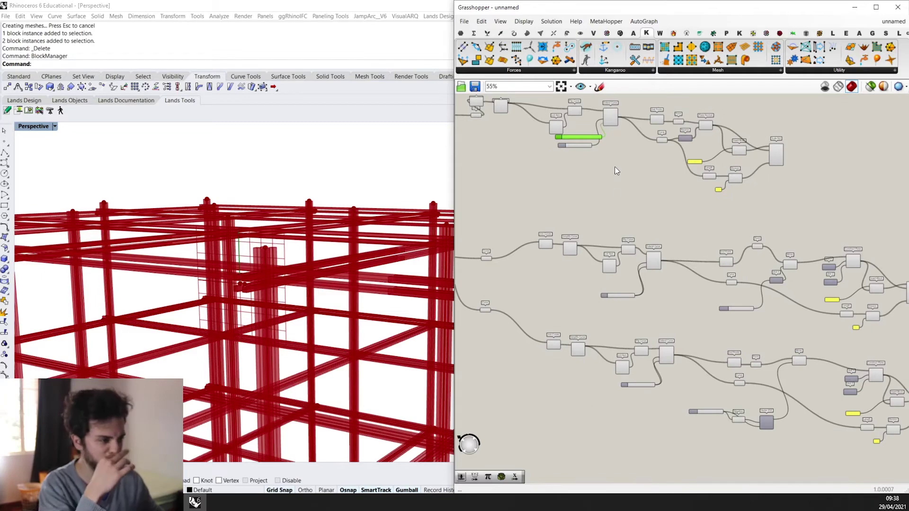
scroll(598, 195, up, 2)
right_click(598, 194)
click(629, 296)
scroll(576, 146, up, 3)
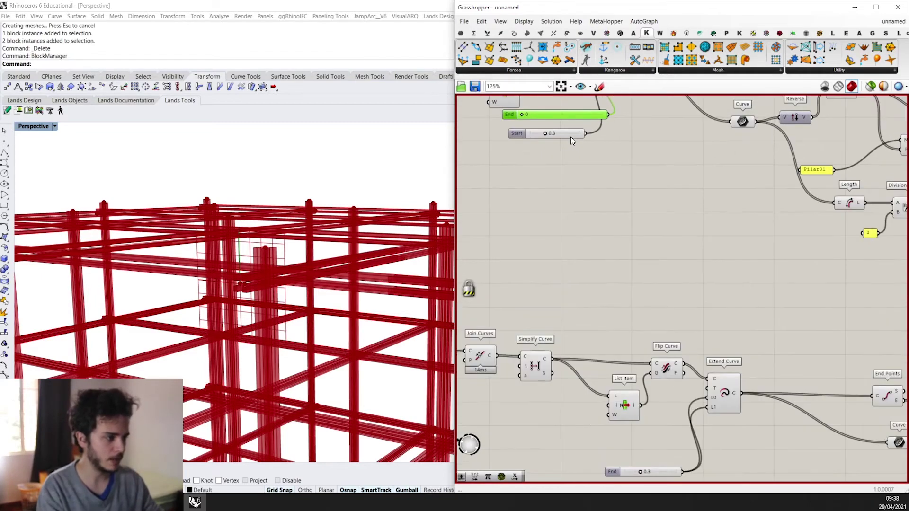
double_click(570, 136)
key(Return)
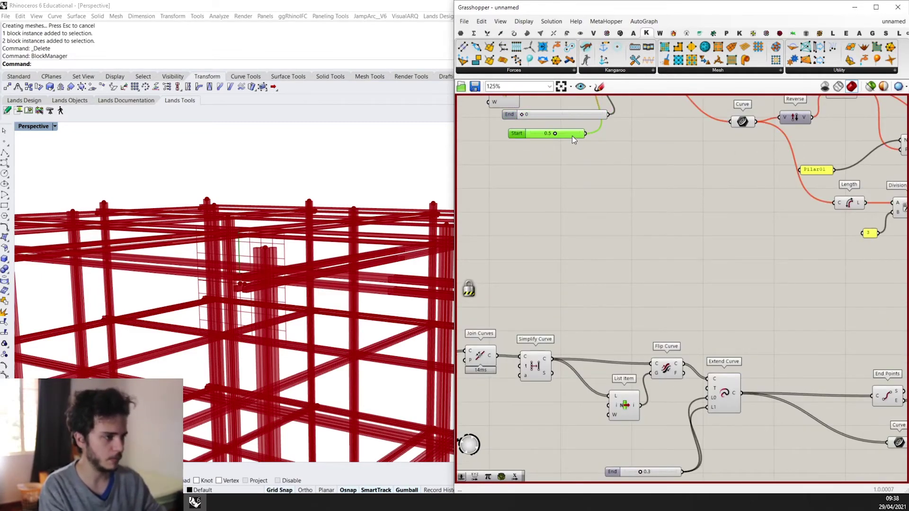
Step: Set the End extension slider to 0.5 in both beam branches
scroll(635, 282, down, 2)
scroll(634, 282, up, 2)
double_click(659, 228)
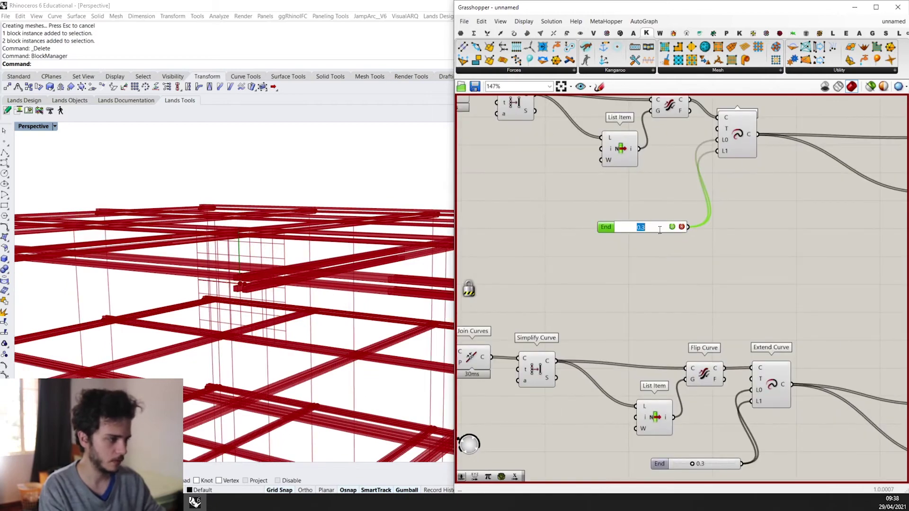
text(0.5)
key(Return)
right_drag(713, 460, 686, 368)
double_click(685, 368)
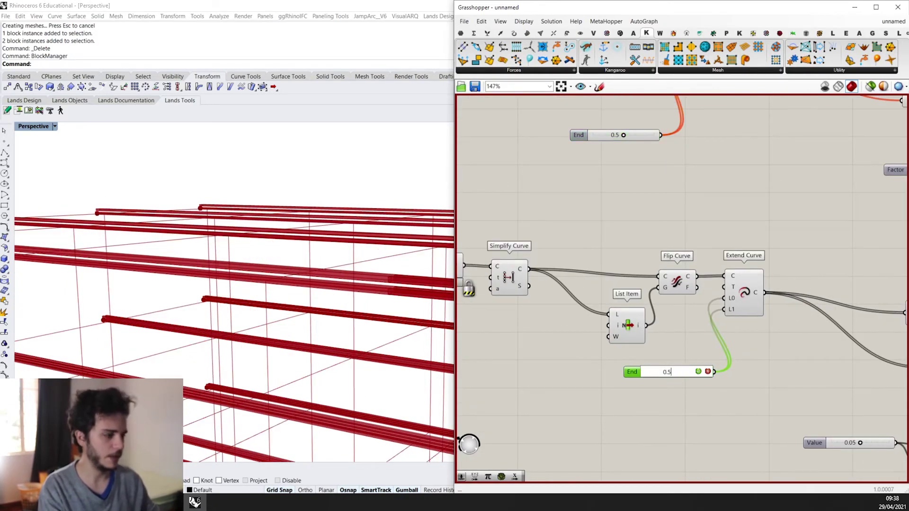
text(0.5)
key(Return)
Step: Unlock the solver to recompute the pillars and beams with the new extension lengths
scroll(694, 291, down, 2)
right_click(709, 256)
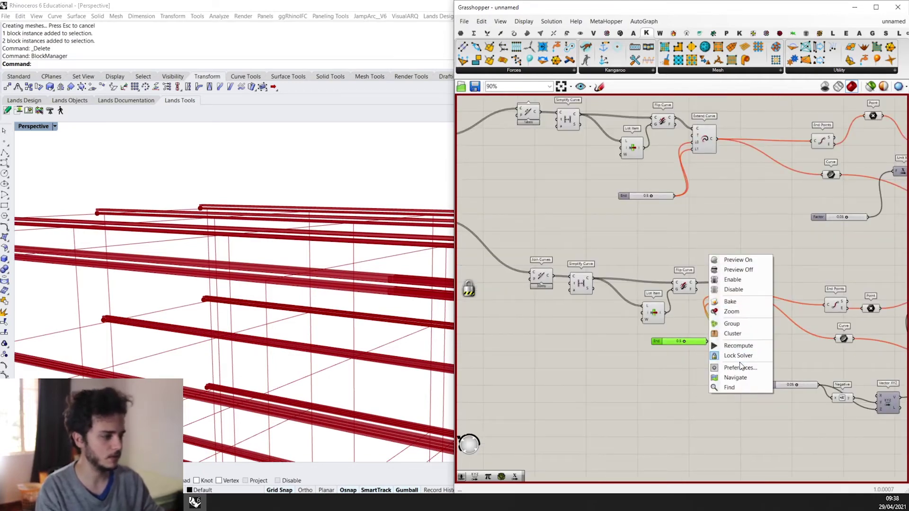
click(384, 312)
scroll(384, 312, down, 8)
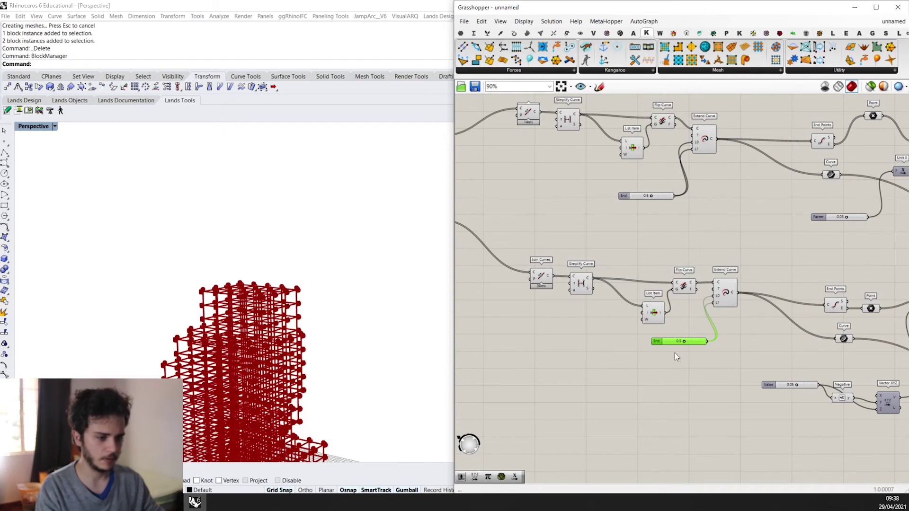
Step: Hide the preview of the entire pillar branch and the upstream components of both beam branches
scroll(675, 353, down, 7)
drag(607, 325, 506, 155)
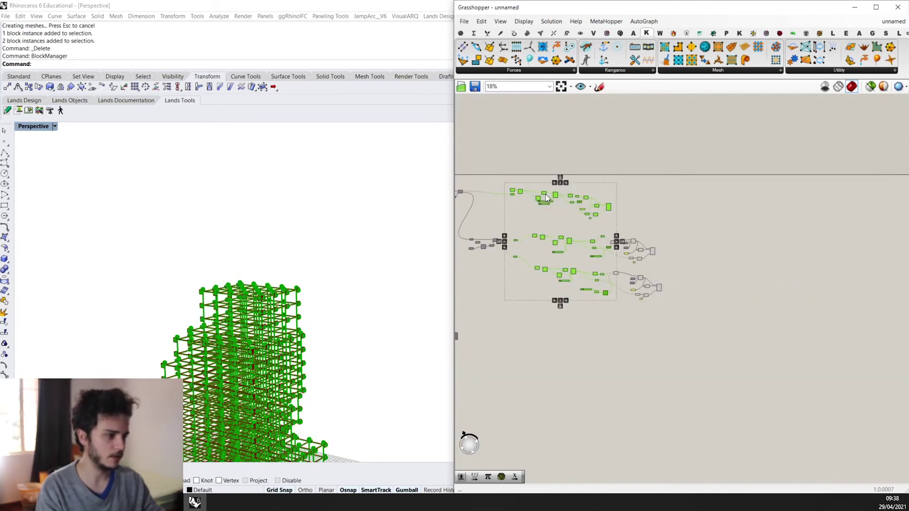
middle_click(546, 196)
click(573, 164)
scroll(615, 209, up, 1)
click(661, 224)
scroll(661, 224, up, 1)
scroll(662, 228, up, 3)
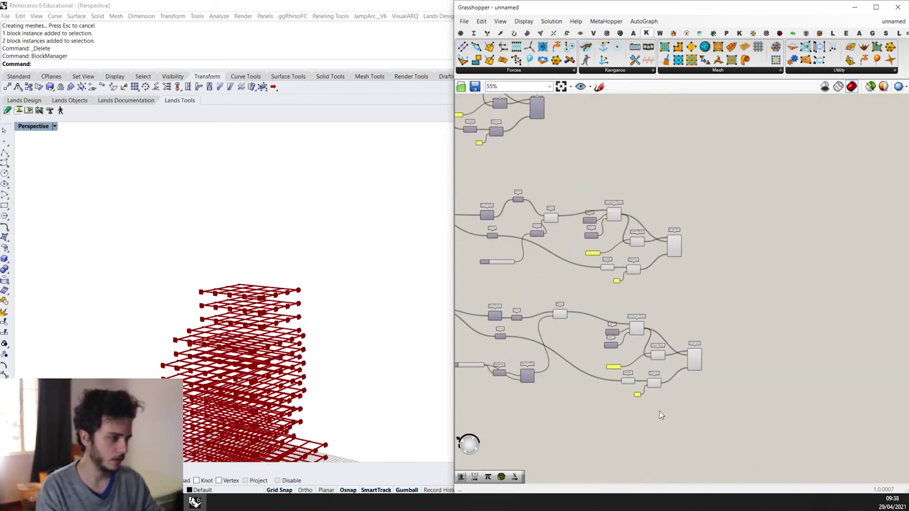
Step: Hide the preview of the remaining beam components, leaving out the two final Scale NU components
drag(660, 406, 533, 132)
middle_click(538, 142)
click(572, 142)
right_drag(572, 154, 558, 199)
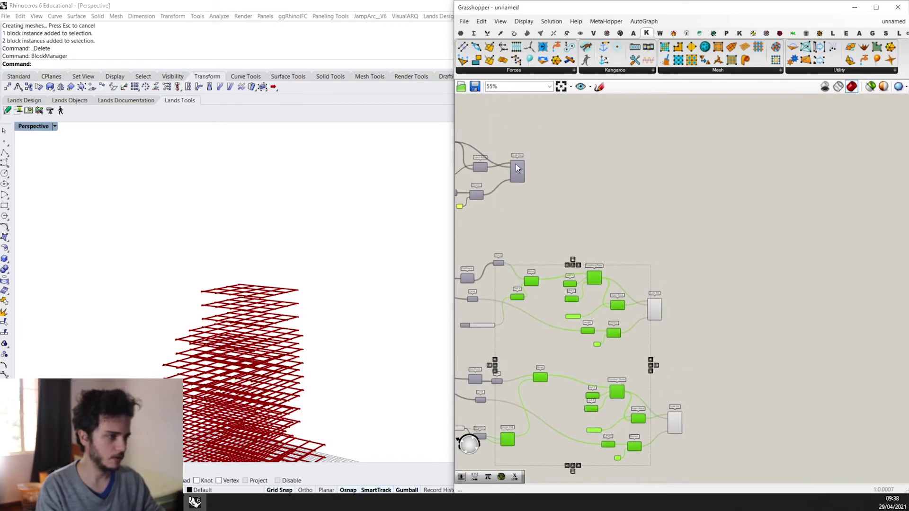
Step: Move the pillar branch's Scale NU clear of its inputs and turn its preview back on
drag(519, 172, 621, 185)
middle_click(620, 183)
click(636, 170)
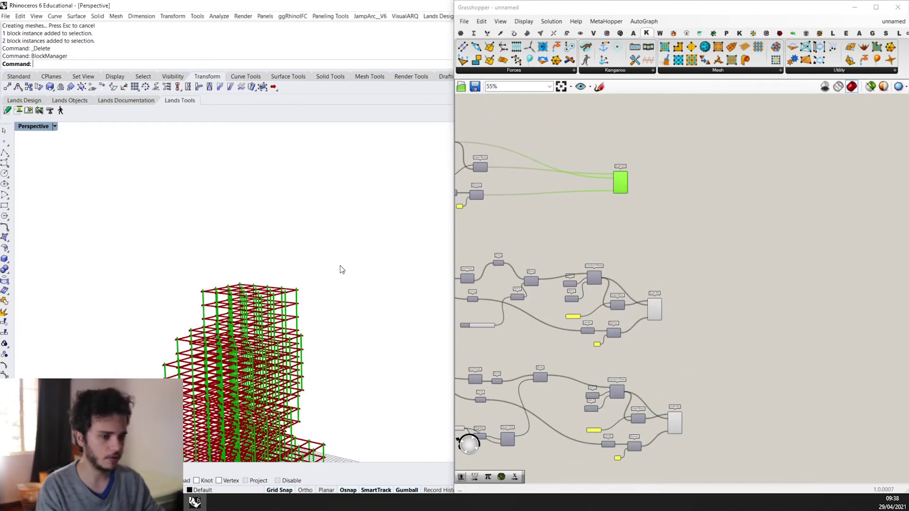
Step: Examine the structure's overall form and corner joints, highlighting the pillars through their Scale NU component
right_drag(338, 266, 326, 252)
click(781, 295)
right_drag(398, 260, 358, 372)
scroll(281, 280, up, 5)
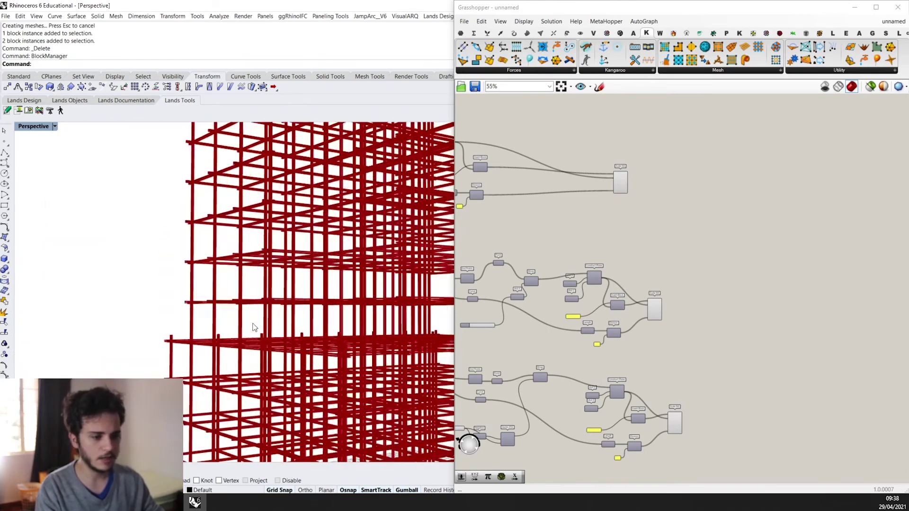
scroll(281, 280, down, 4)
right_drag(282, 280, 265, 267)
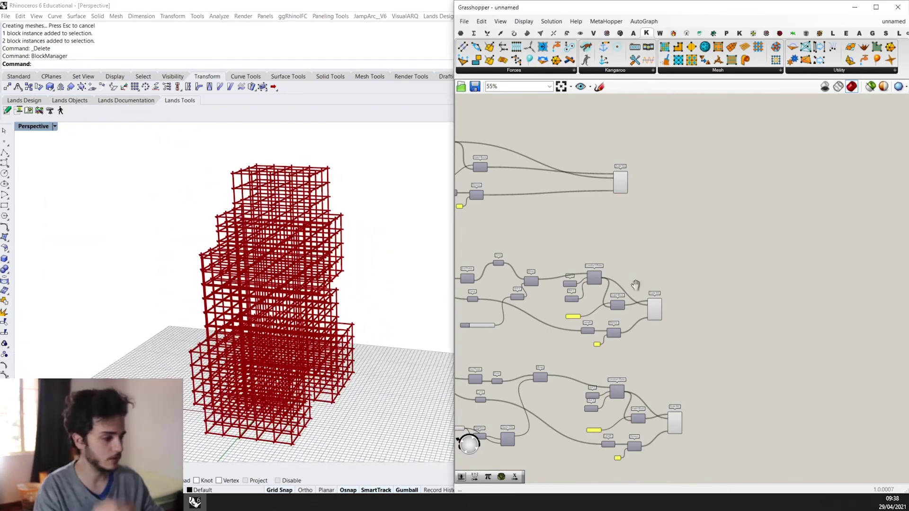
right_drag(642, 202, 523, 179)
drag(507, 162, 531, 167)
scroll(378, 331, up, 5)
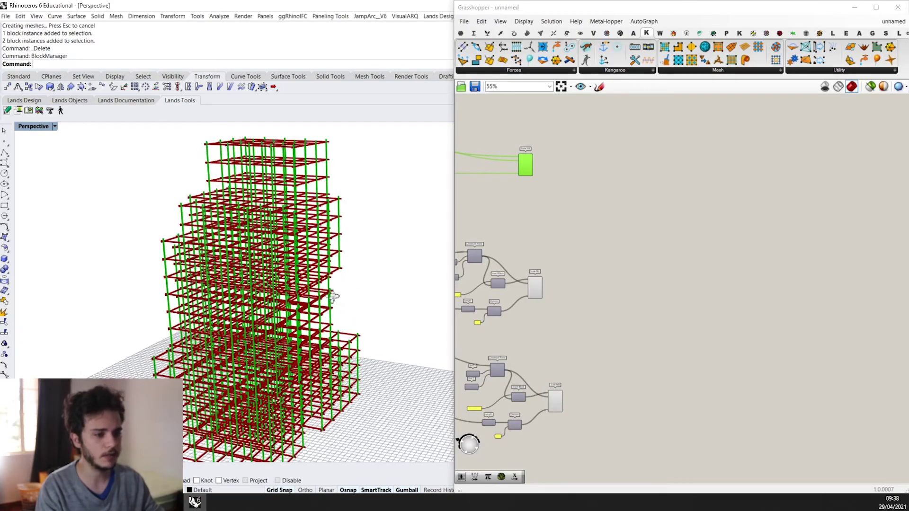
scroll(378, 331, up, 5)
scroll(546, 333, down, 3)
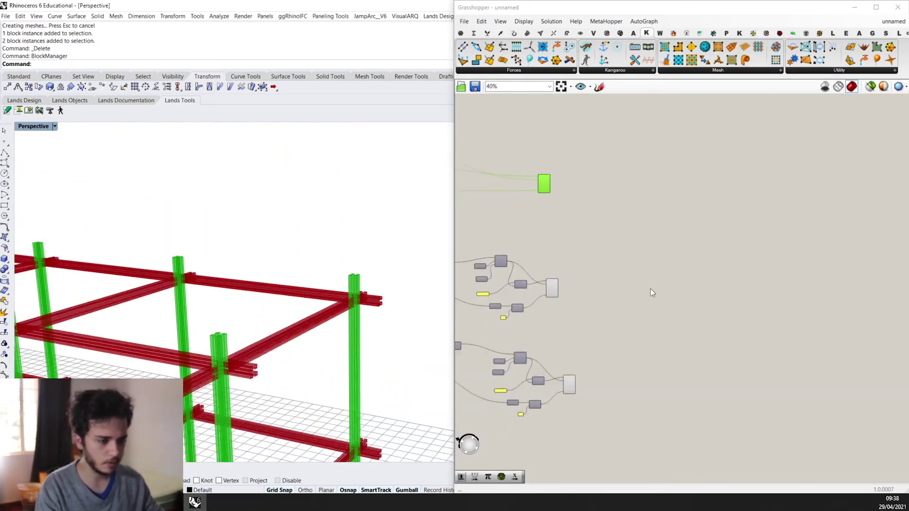
Step: Add a Bake Objects component and place it beyond the ends of the three branches
double_click(633, 308)
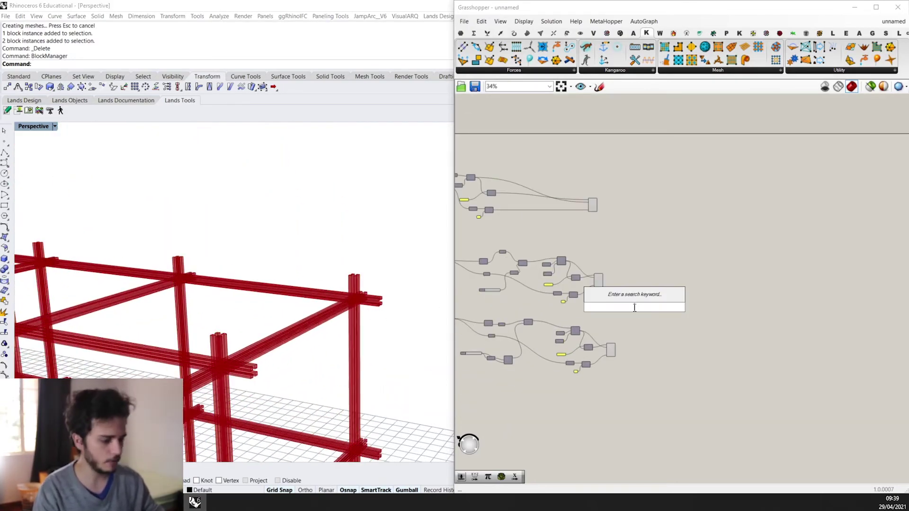
text(bajke)
key(BackSpace)
key(BackSpace)
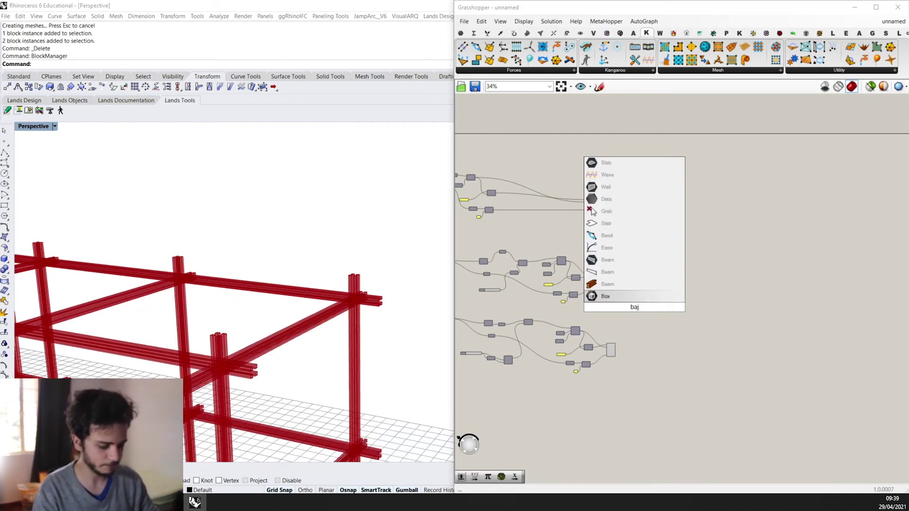
text(ke o)
key(Return)
scroll(634, 310, up, 3)
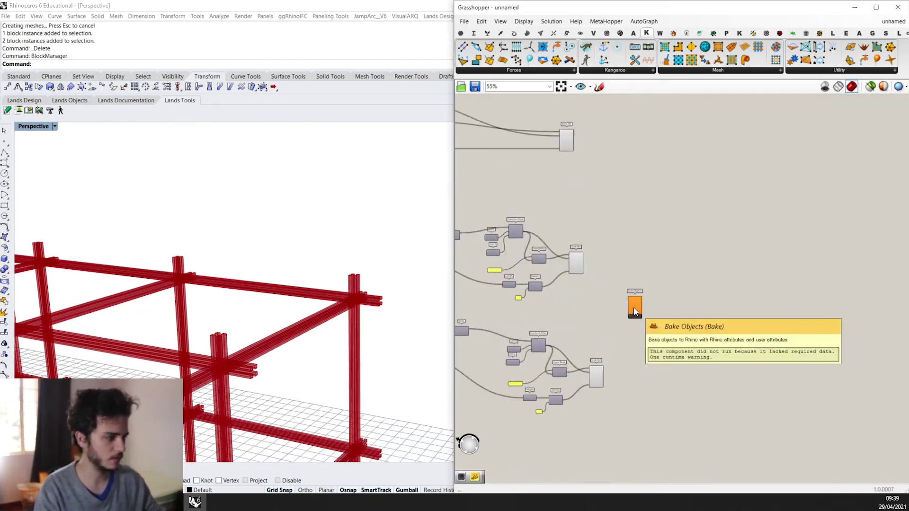
drag(635, 307, 693, 240)
scroll(643, 235, up, 3)
scroll(567, 179, down, 2)
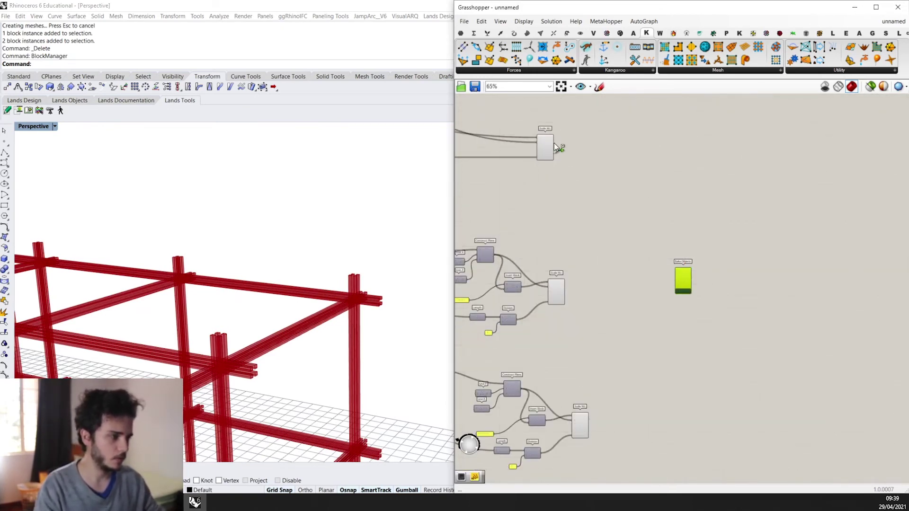
Step: Connect the geometry outputs of all three Scale NU components to the Bake Objects G input
drag(556, 147, 516, 287)
scroll(676, 272, up, 3)
scroll(516, 288, down, 3)
scroll(548, 376, up, 2)
drag(544, 393, 665, 187)
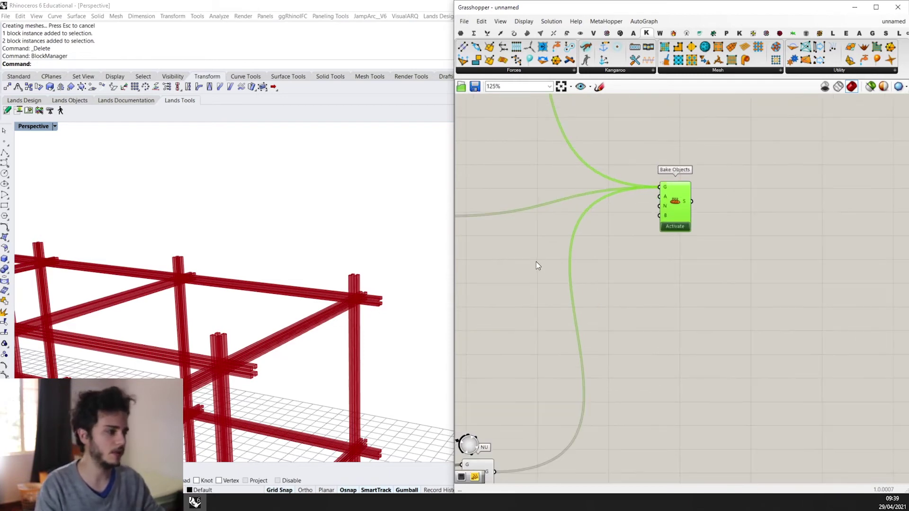
scroll(607, 220, up, 3)
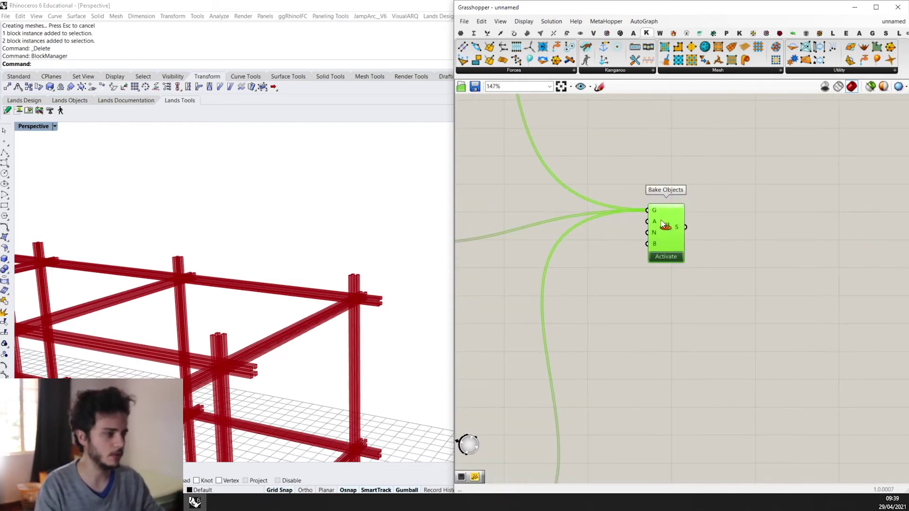
double_click(601, 299)
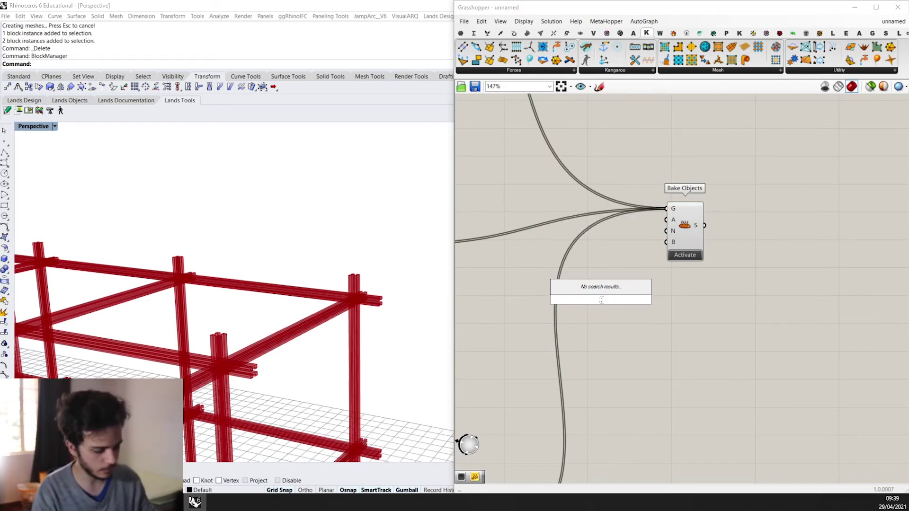
key(Escape)
double_click(612, 313)
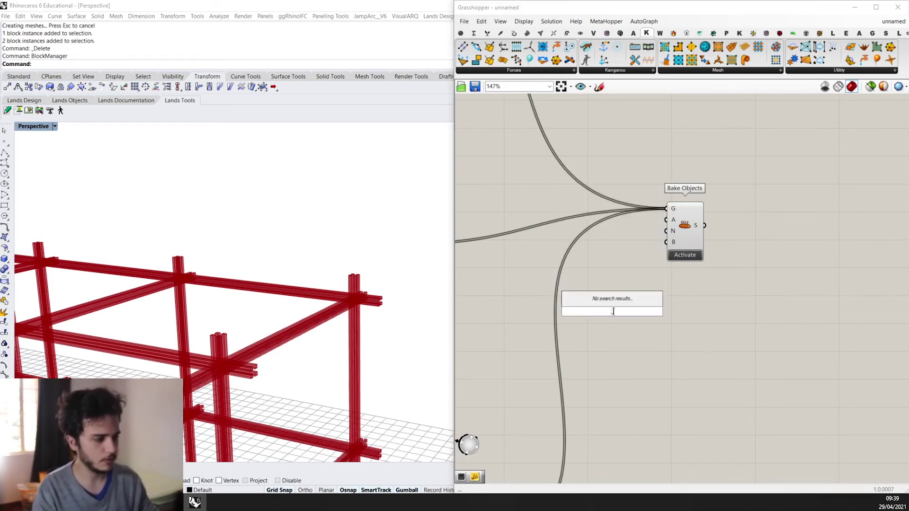
click(487, 352)
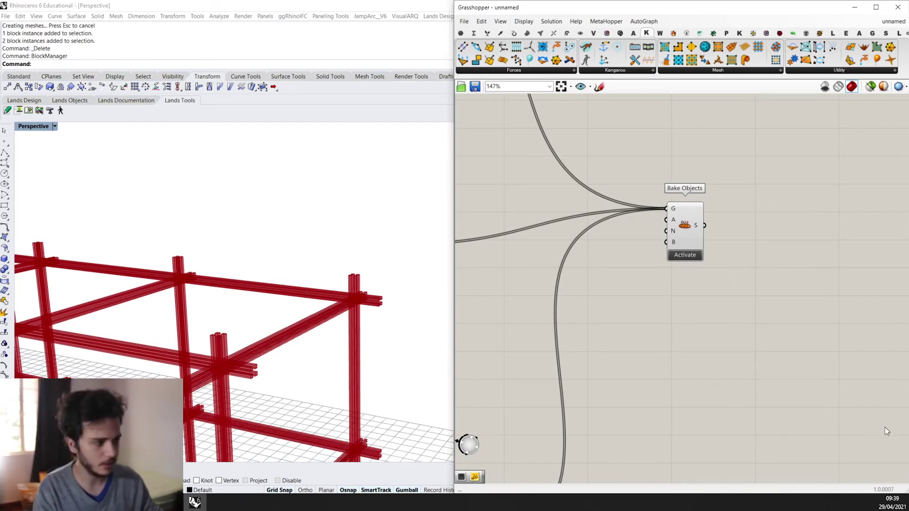
double_click(676, 368)
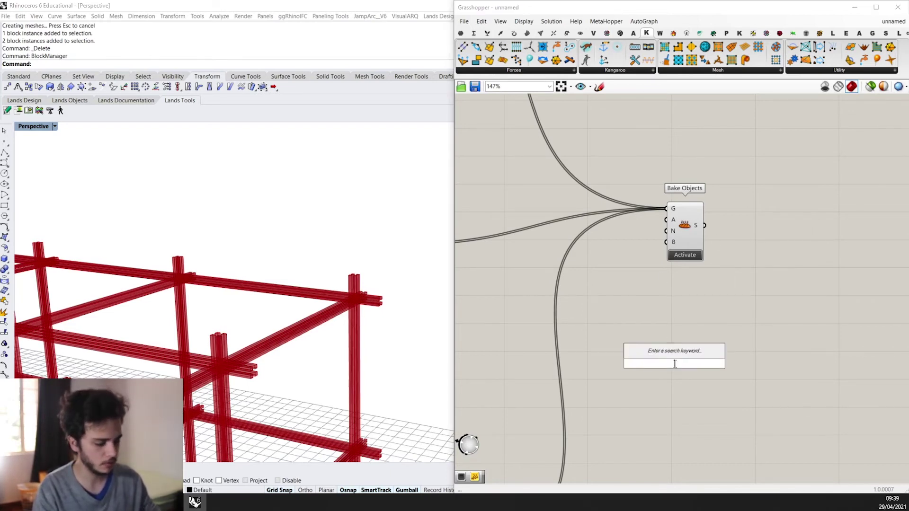
text(//)
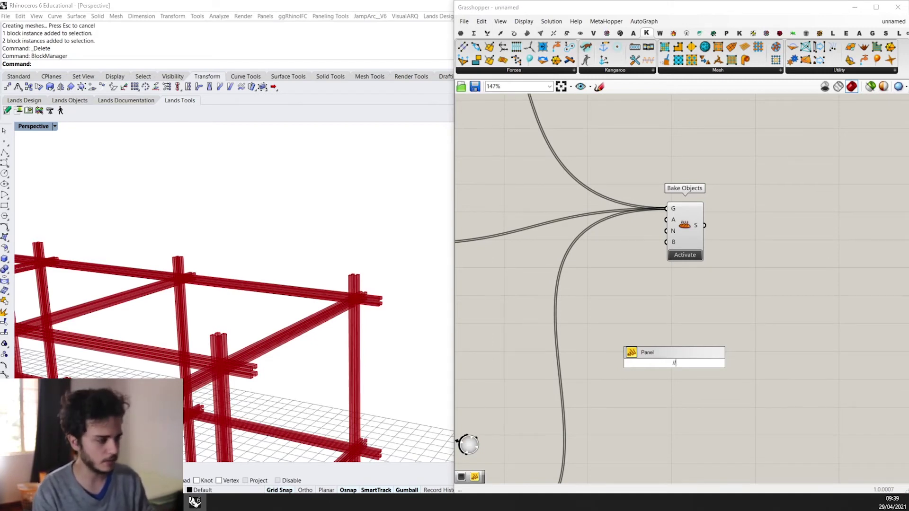
Step: Reposition Bake Objects slightly, add a panel containing "Ripas" and connect it to the component's N input
drag(686, 213, 694, 229)
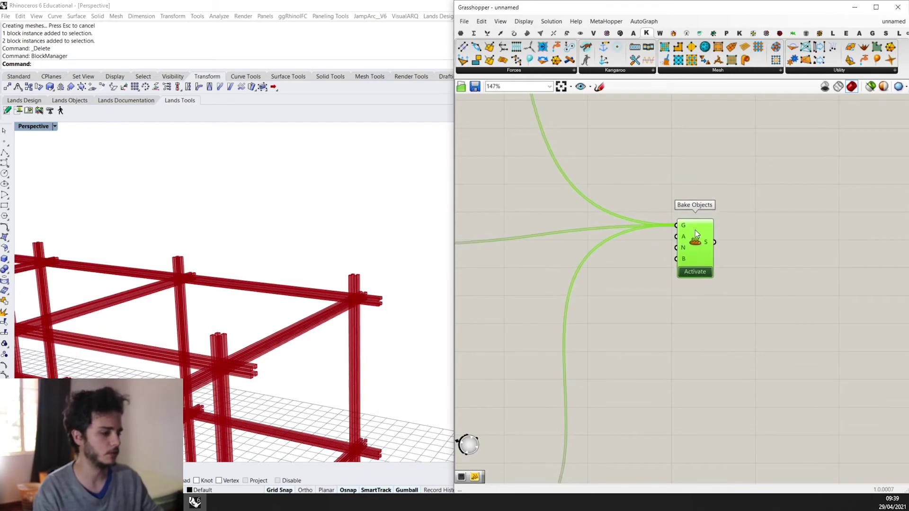
click(636, 411)
double_click(636, 408)
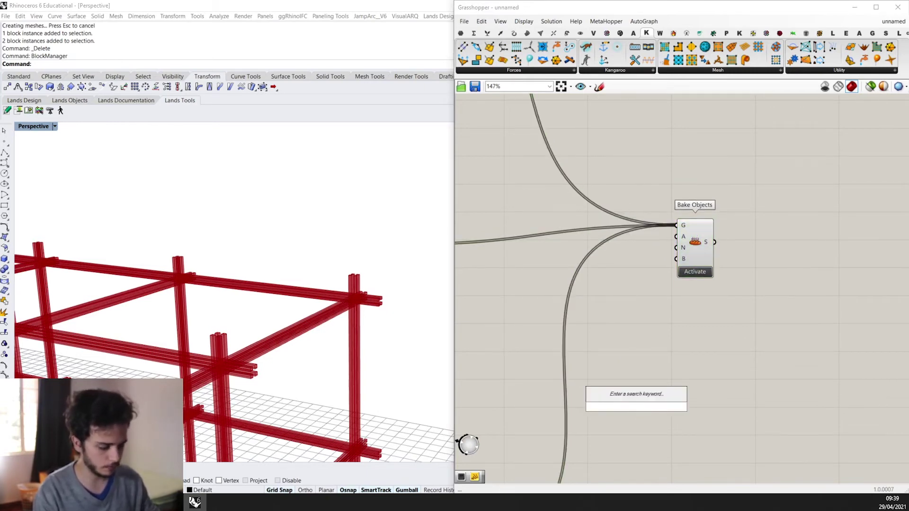
text(//)
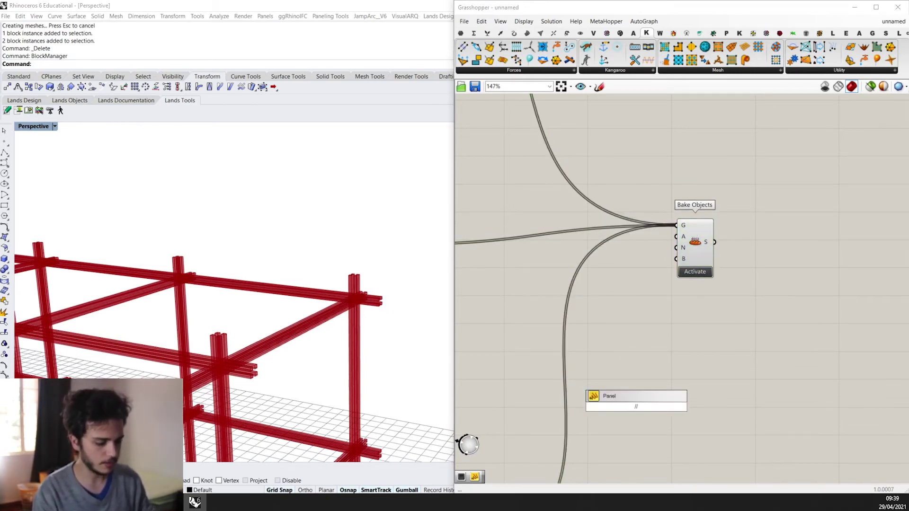
text(Ripas)
key(Return)
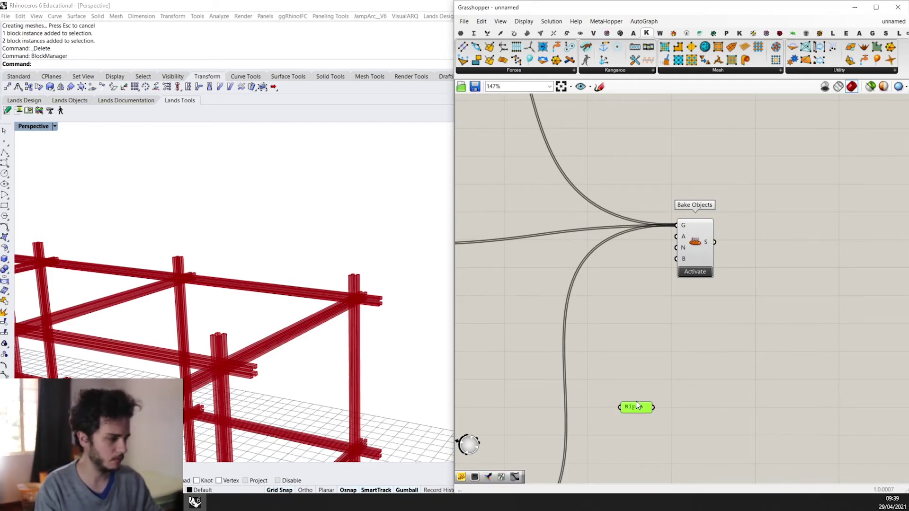
Step: Add a Button below the Ripas panel and connect it to the Bake Objects B input
double_click(663, 286)
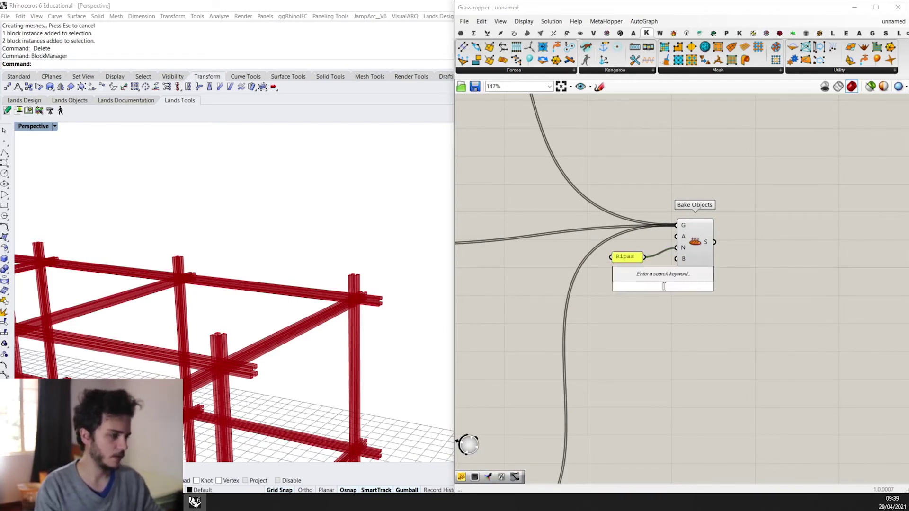
text(button)
click(623, 261)
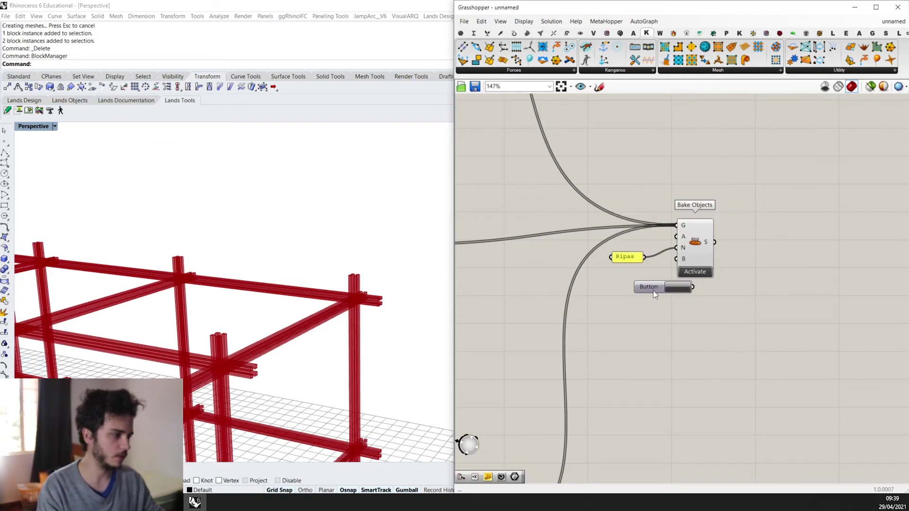
drag(681, 297, 680, 296)
scroll(704, 249, down, 5)
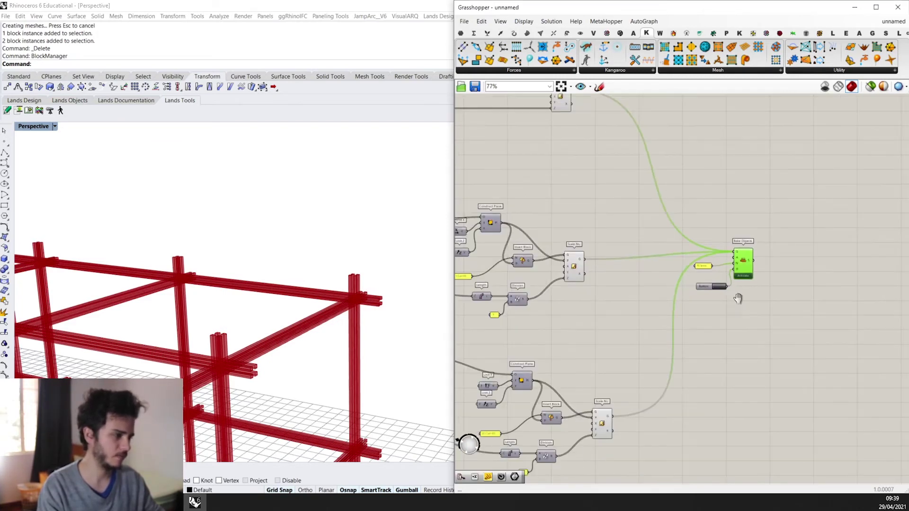
Step: Turn off the preview of the Scale NU components and trigger the Button to bake the geometry into Rhino
drag(621, 463, 567, 192)
middle_click(614, 209)
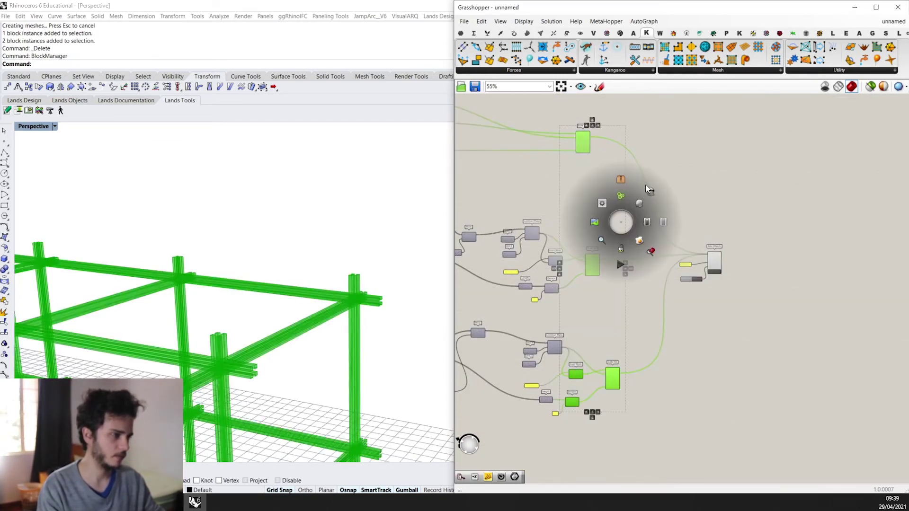
click(646, 184)
scroll(680, 205, up, 5)
click(589, 249)
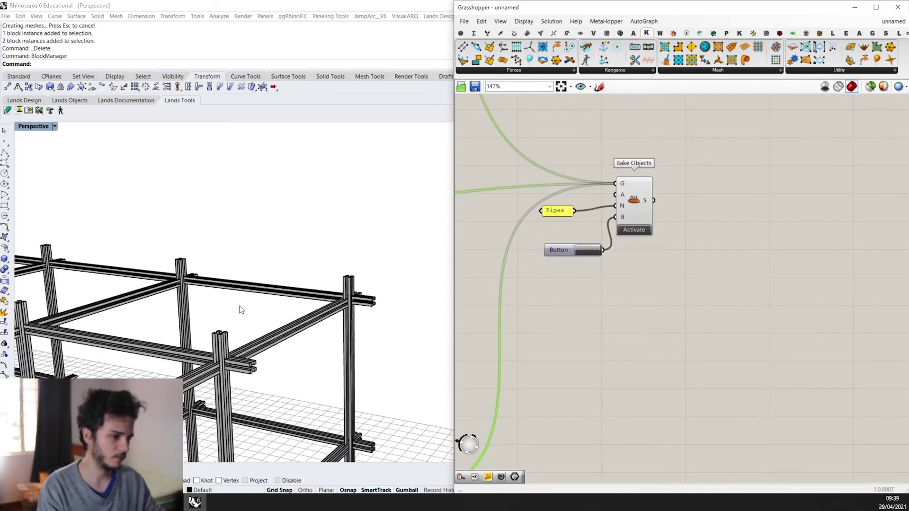
Step: Examine the joints between the baked pillars and beams up close in the perspective view
scroll(331, 303, down, 3)
scroll(331, 303, up, 5)
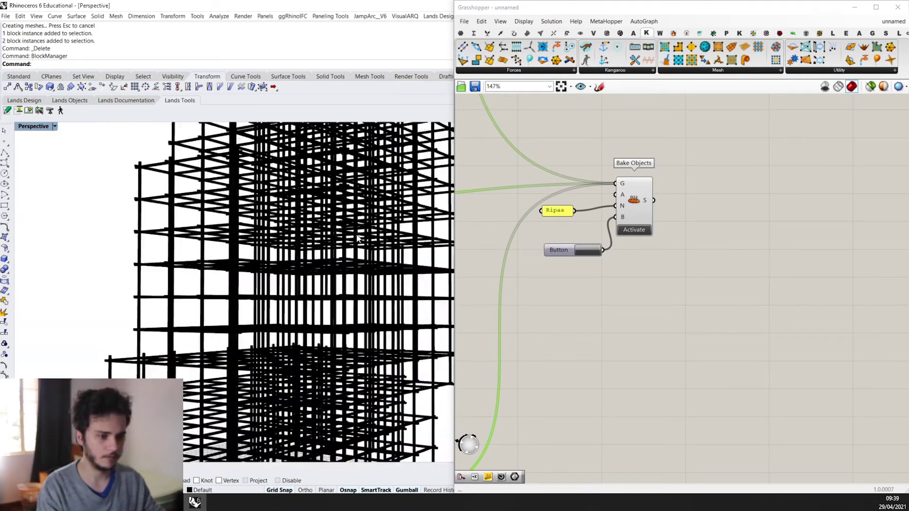
right_drag(332, 303, 279, 199)
scroll(280, 200, up, 5)
scroll(288, 178, down, 6)
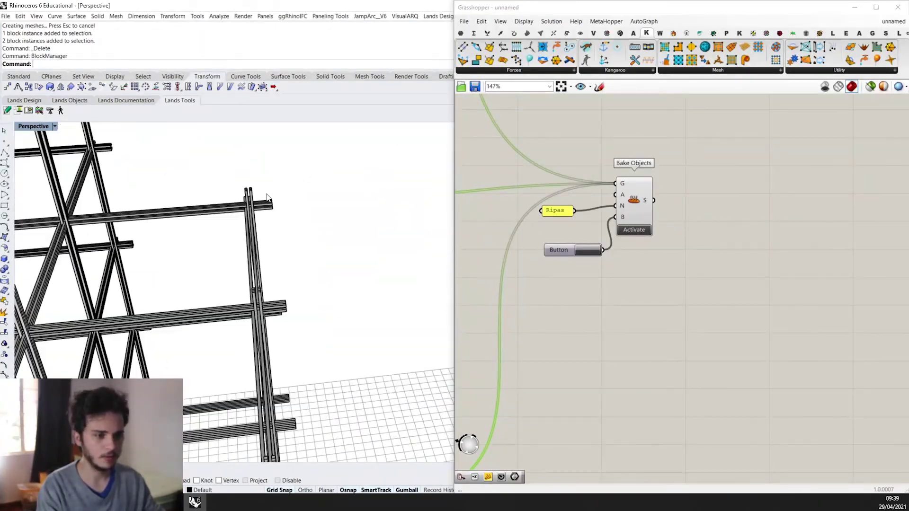
scroll(290, 223, up, 4)
scroll(240, 219, up, 3)
scroll(272, 199, down, 8)
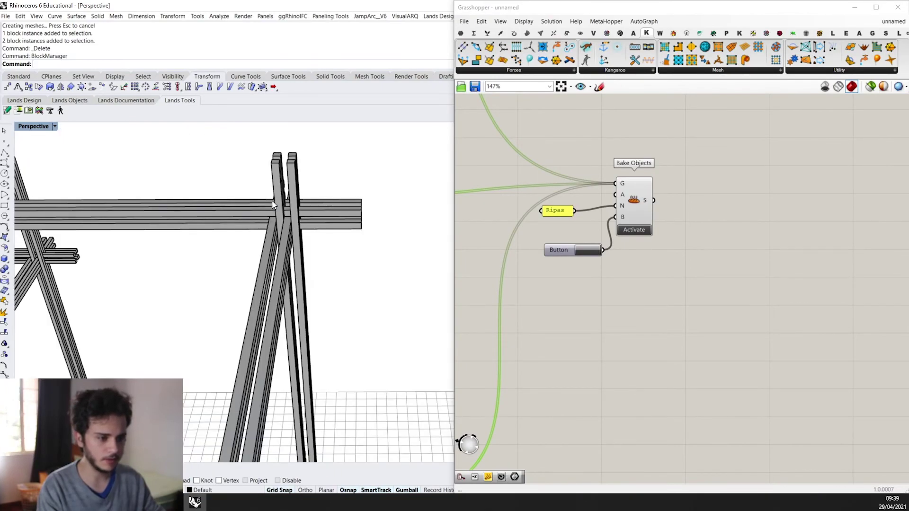
right_drag(297, 228, 211, 280)
scroll(247, 257, down, 3)
scroll(367, 263, up, 6)
right_drag(367, 264, 410, 270)
Step: Review the overall baked tower and the full Grasshopper definition that generates it, clearing the component selection
scroll(277, 316, down, 5)
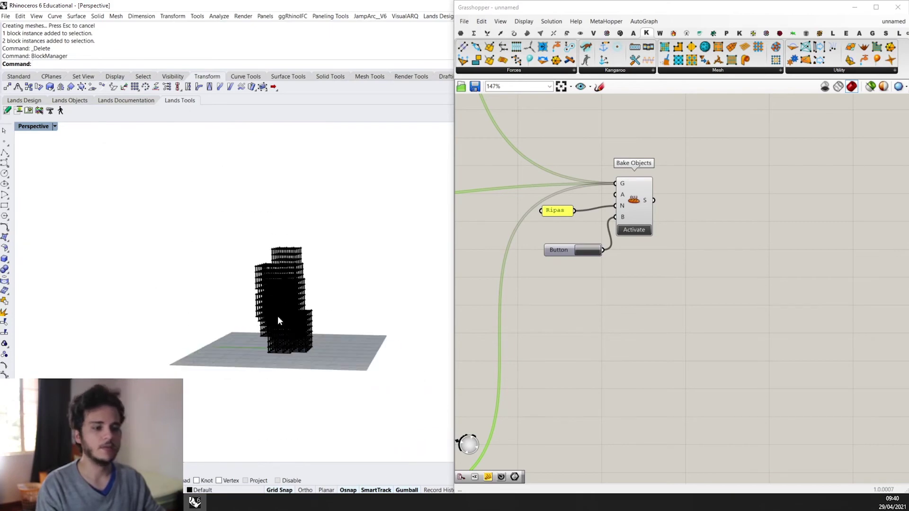
scroll(349, 355, up, 3)
right_drag(349, 355, 407, 350)
scroll(365, 357, down, 3)
scroll(612, 307, down, 2)
scroll(744, 298, down, 3)
scroll(694, 283, down, 4)
scroll(555, 248, down, 2)
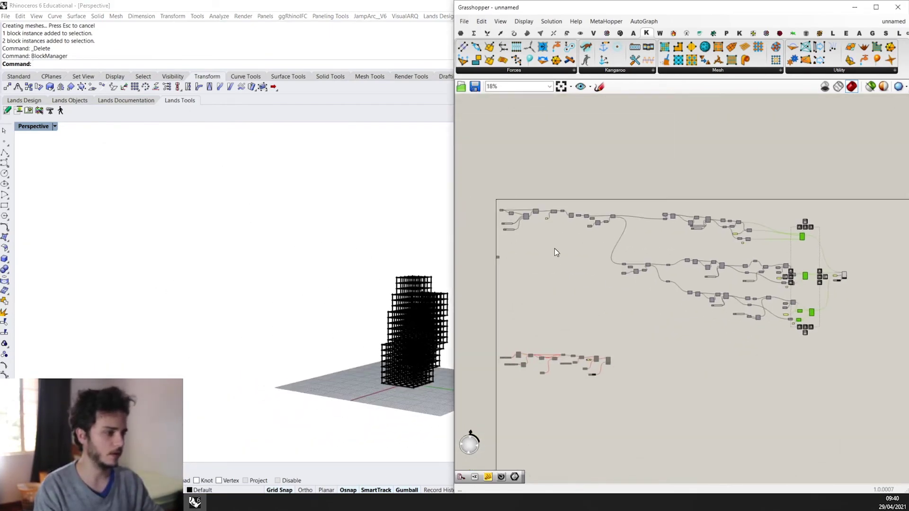
scroll(311, 342, up, 2)
right_drag(312, 342, 143, 362)
scroll(329, 383, up, 4)
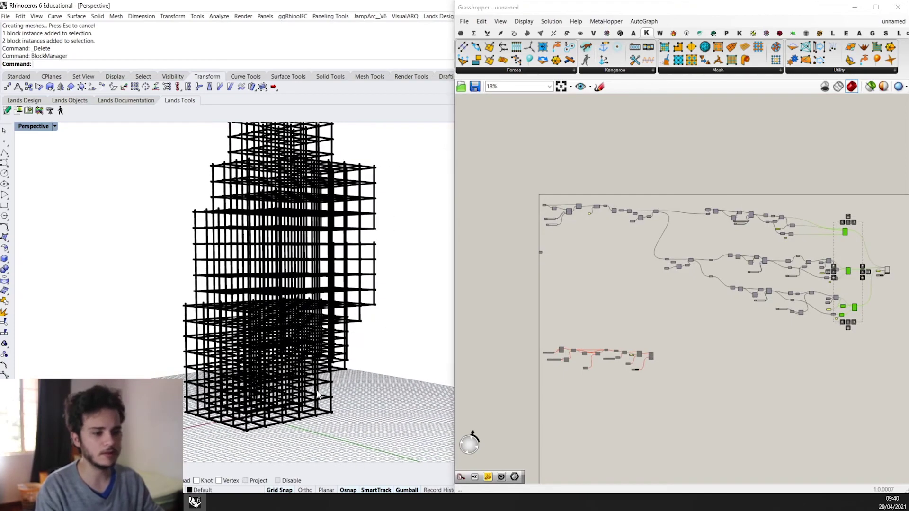
scroll(318, 395, up, 6)
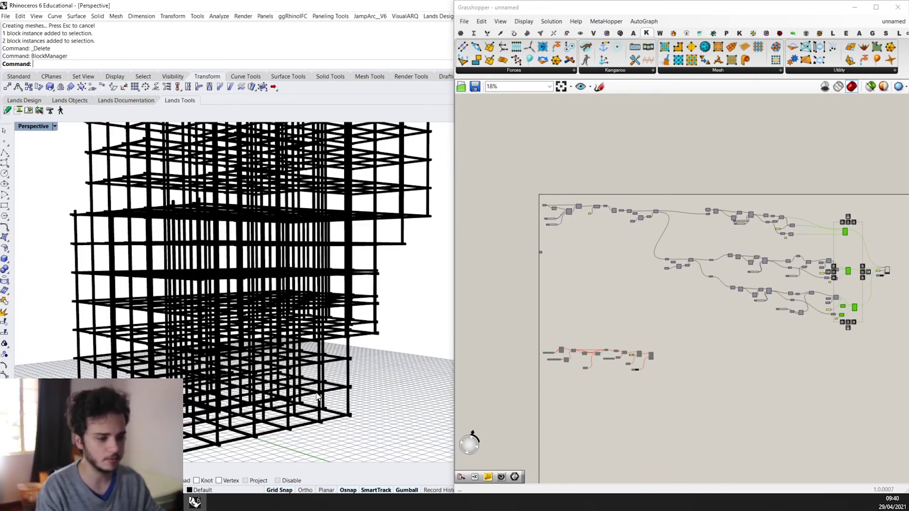
scroll(271, 370, down, 6)
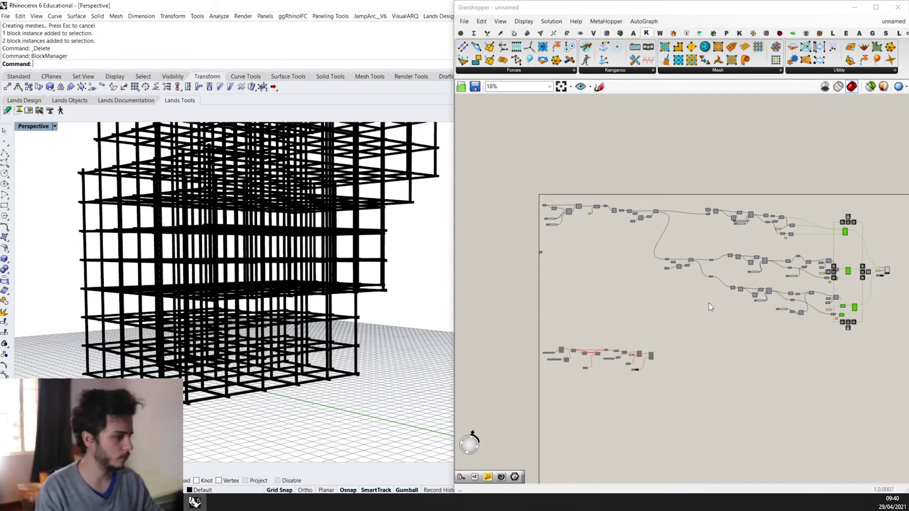
right_drag(896, 283, 816, 280)
click(816, 280)
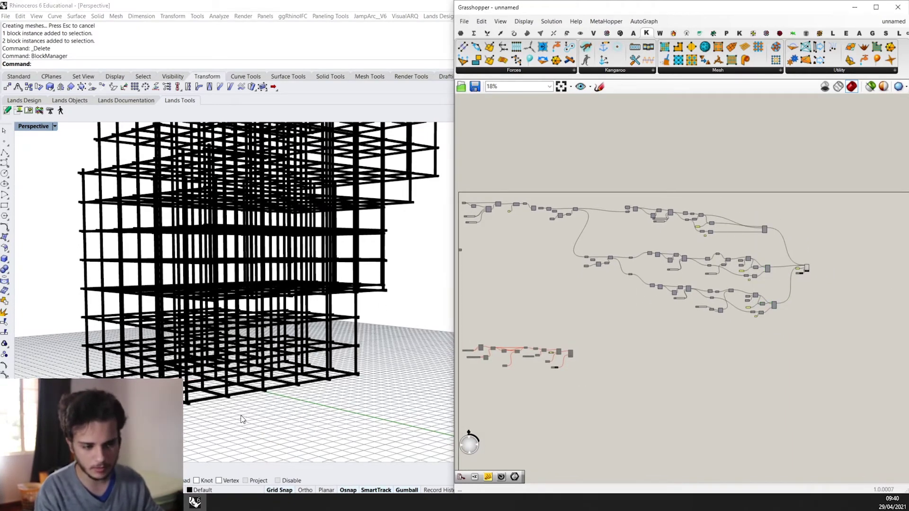
Step: Inspect the baked tower from several sides and check the framing of its lower floors
scroll(185, 408, up, 3)
scroll(185, 408, down, 3)
scroll(185, 407, down, 5)
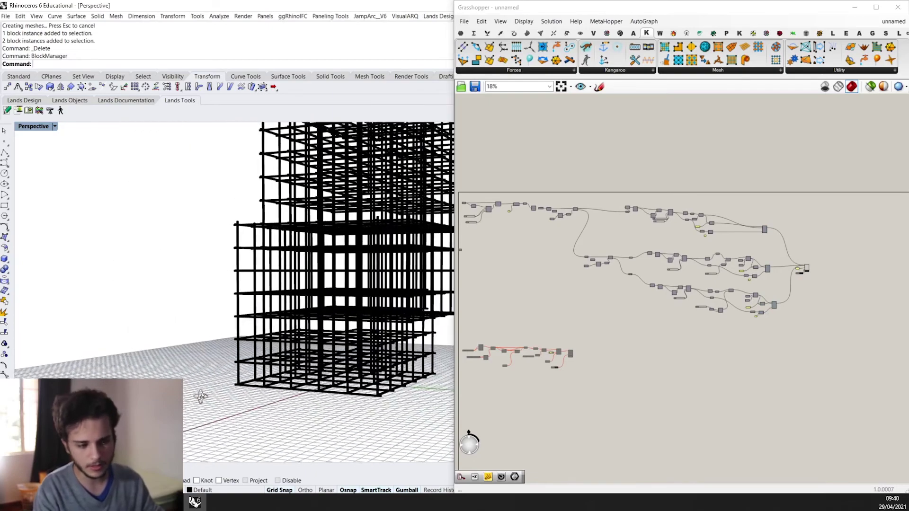
scroll(435, 364, up, 4)
right_drag(434, 363, 294, 407)
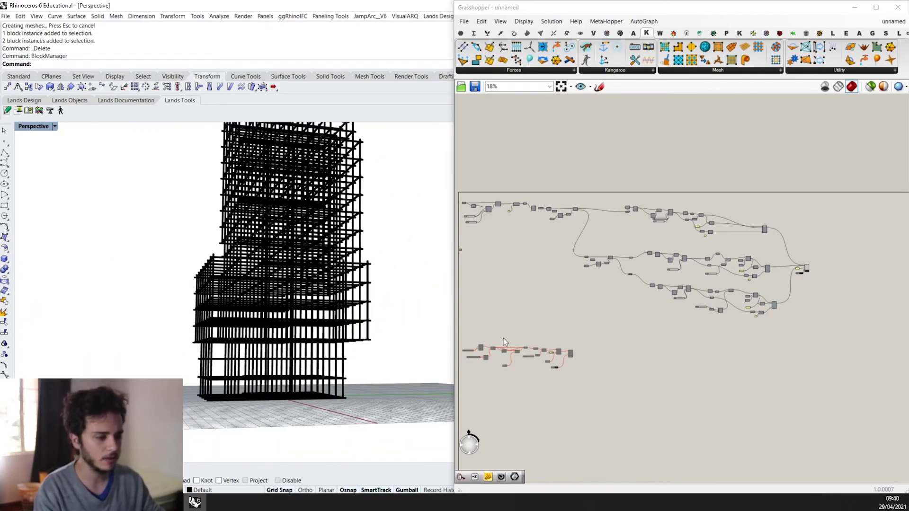
right_drag(373, 338, 233, 338)
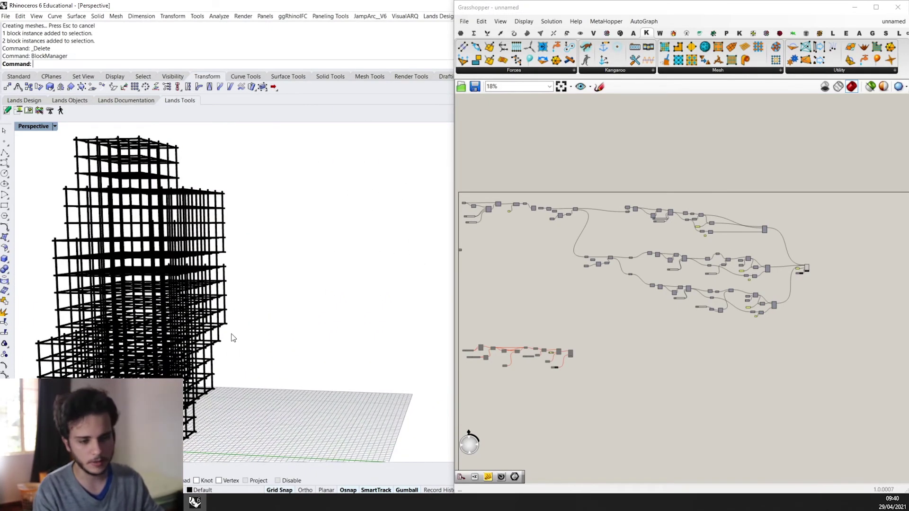
scroll(233, 337, down, 3)
scroll(159, 370, up, 8)
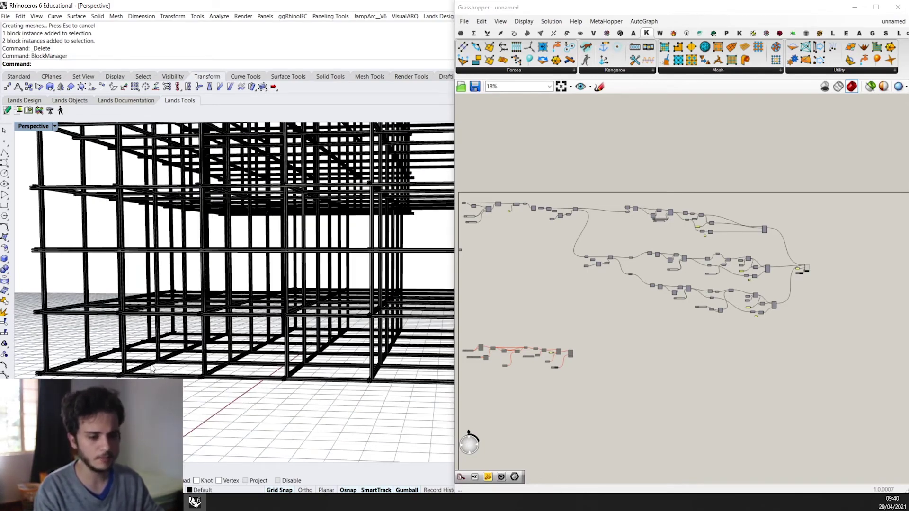
scroll(152, 368, up, 4)
scroll(251, 388, down, 4)
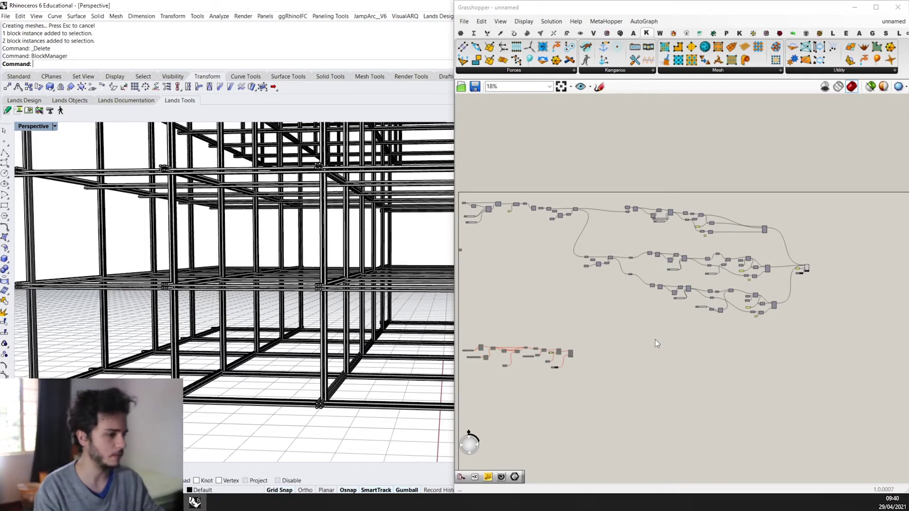
Step: Examine the two Curve parameters after Dispatch against the baked frame and follow both beam branches to Extend Curve
scroll(601, 309, up, 7)
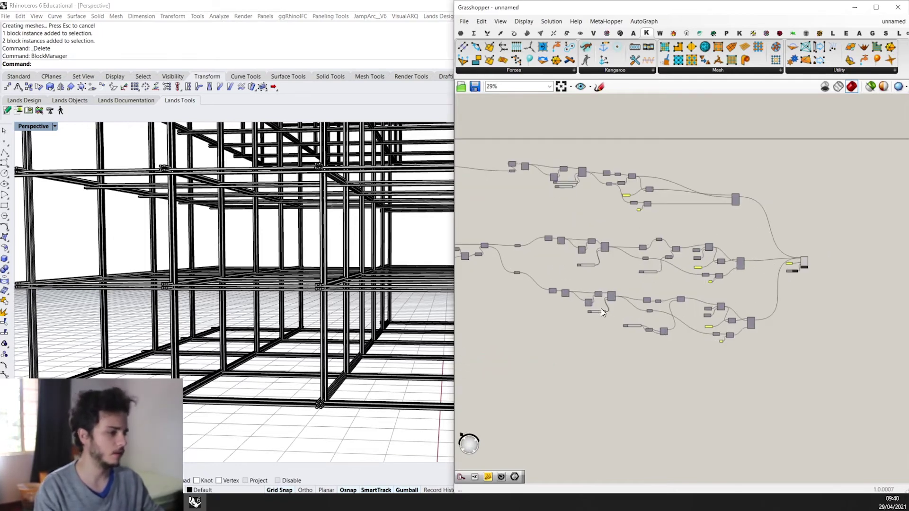
mouse_move(607, 261)
right_down()
mouse_move(698, 253)
mouse_move(613, 246)
right_up()
drag(656, 371, 592, 192)
middle_click(633, 207)
scroll(324, 290, down, 5)
scroll(323, 290, down, 5)
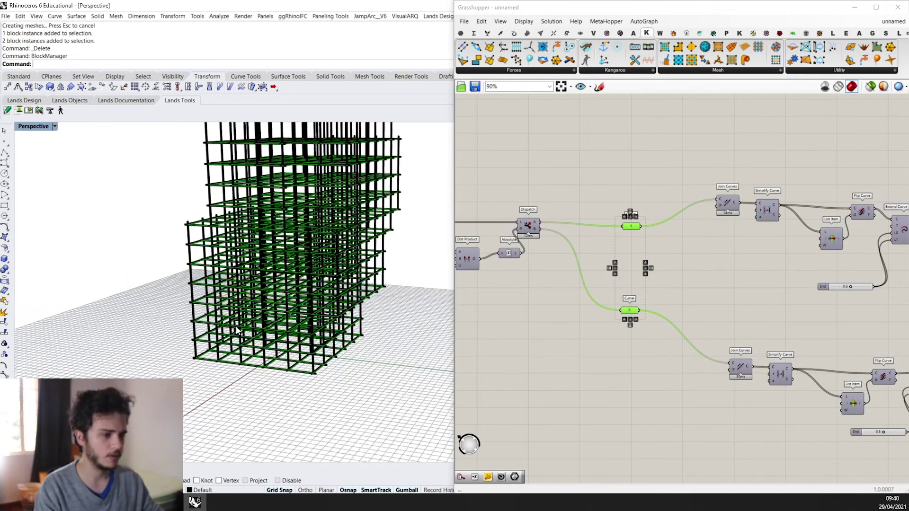
right_drag(655, 319, 525, 308)
right_drag(670, 278, 585, 250)
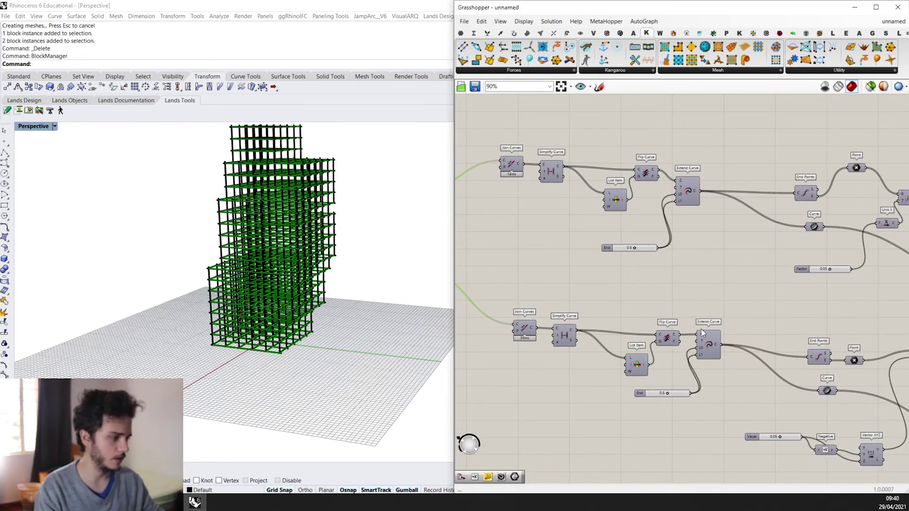
scroll(702, 333, down, 2)
scroll(287, 349, up, 3)
scroll(286, 349, down, 4)
scroll(287, 349, up, 2)
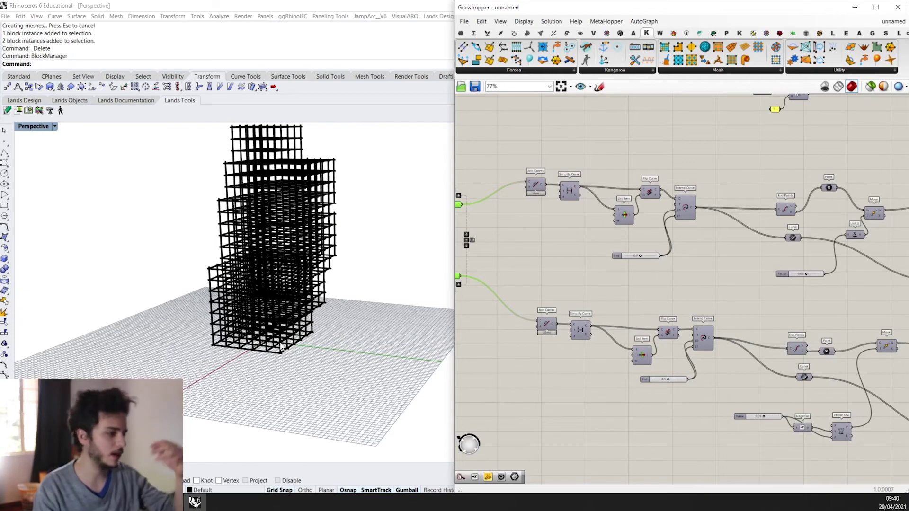
scroll(382, 365, down, 3)
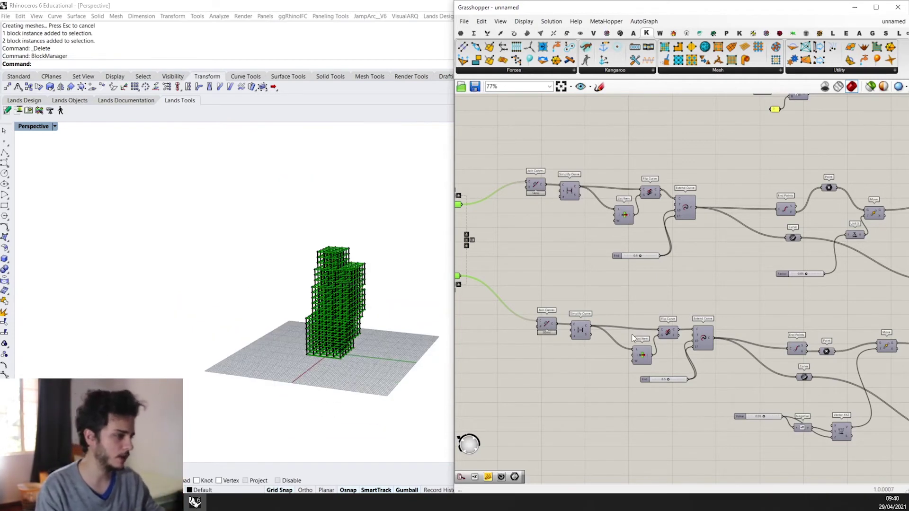
Step: Lock the solver, widen the gap between Extend Curve and End Points in the beam branches, and move the lower Value slider beside Negative
scroll(599, 310, down, 3)
scroll(599, 311, down, 3)
right_drag(599, 310, 576, 288)
scroll(591, 251, up, 2)
middle_click(595, 217)
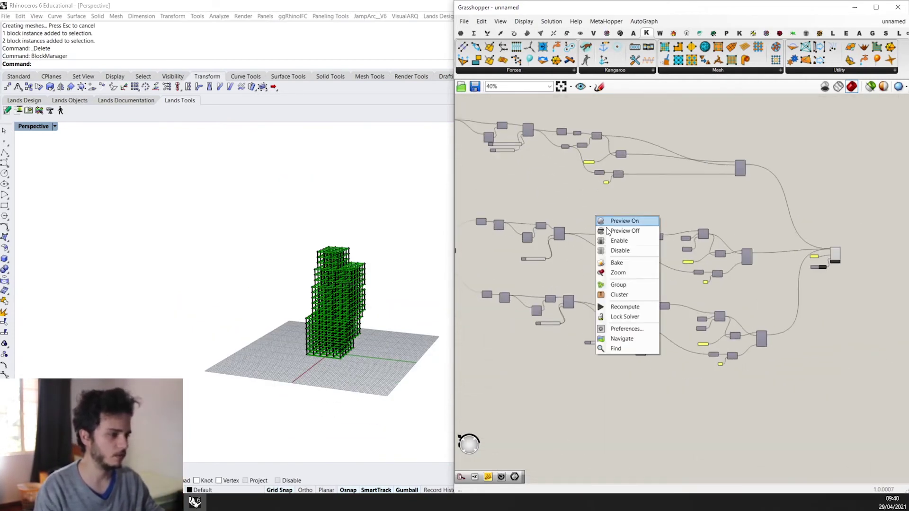
click(627, 307)
scroll(615, 298, up, 4)
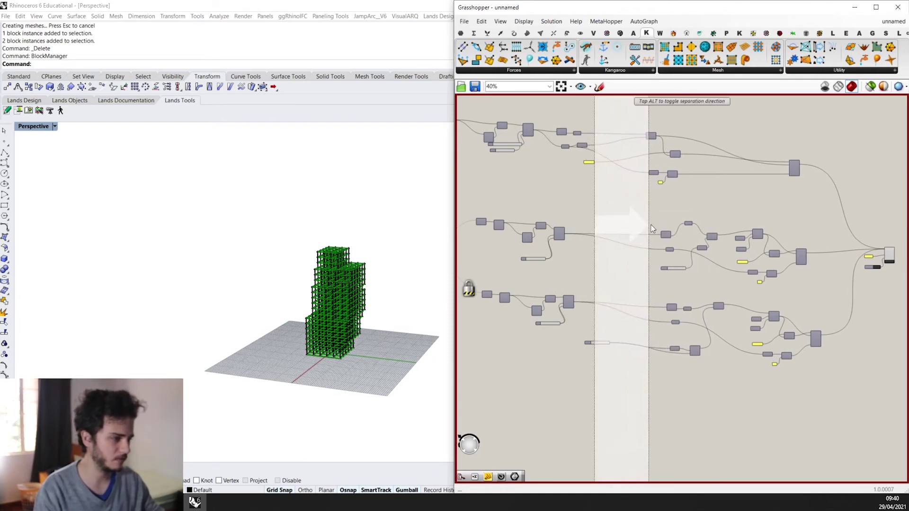
drag(559, 393, 735, 419)
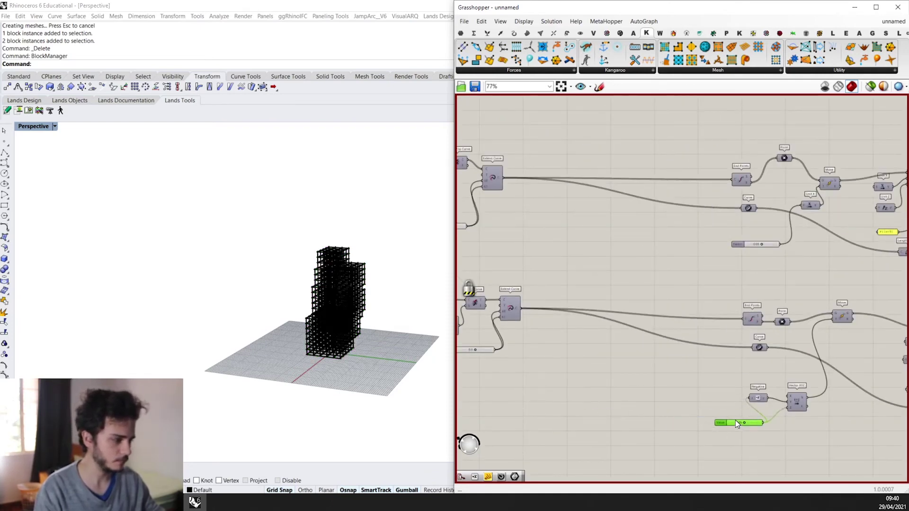
Step: Add a Curve parameter below each beam branch's Extend Curve and connect it to that component's C output
scroll(550, 379, up, 2)
double_click(550, 380)
text(crv)
click(544, 357)
scroll(516, 289, up, 1)
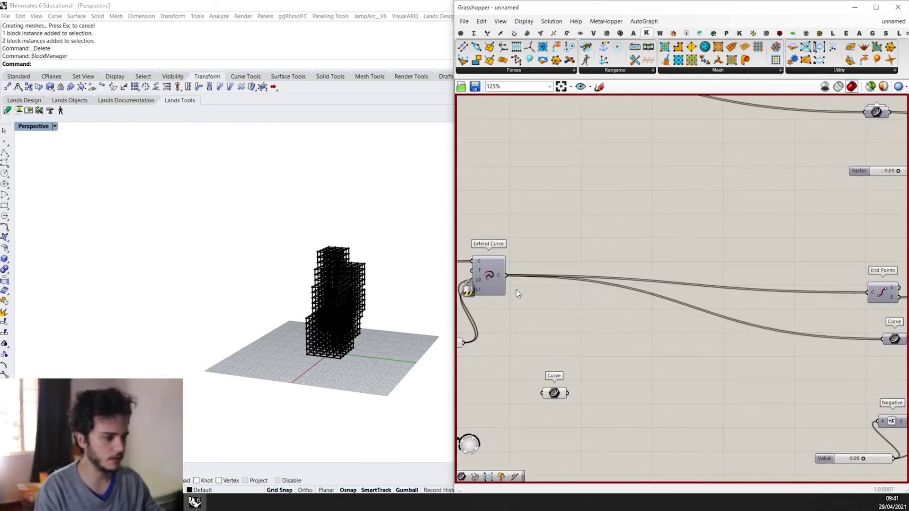
drag(507, 277, 568, 314)
scroll(559, 426, down, 3)
scroll(514, 229, up, 3)
scroll(568, 314, down, 2)
right_drag(551, 363, 554, 319)
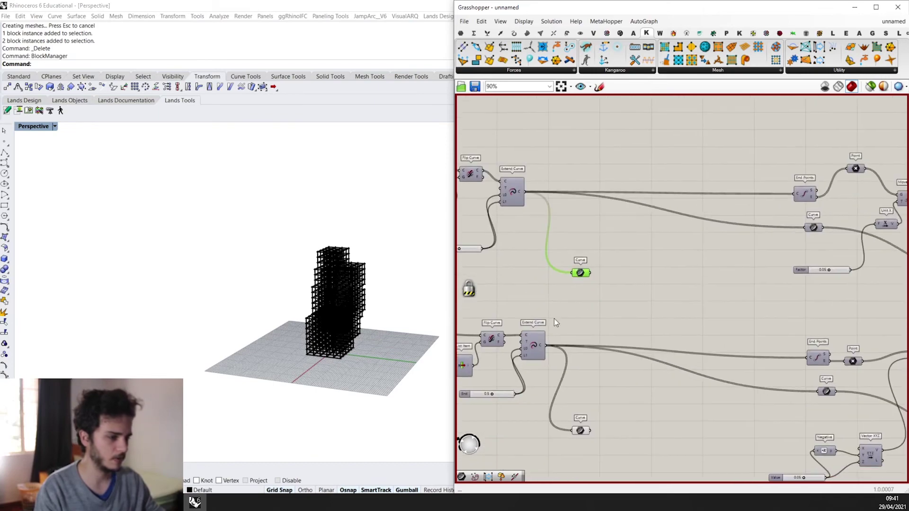
Step: Select the lower branch's new Curve parameter and examine the levels of the baked frame in the perspective view
scroll(377, 371, down, 5)
right_drag(579, 444, 584, 367)
scroll(584, 367, up, 3)
click(584, 343)
scroll(394, 356, up, 5)
scroll(350, 358, up, 5)
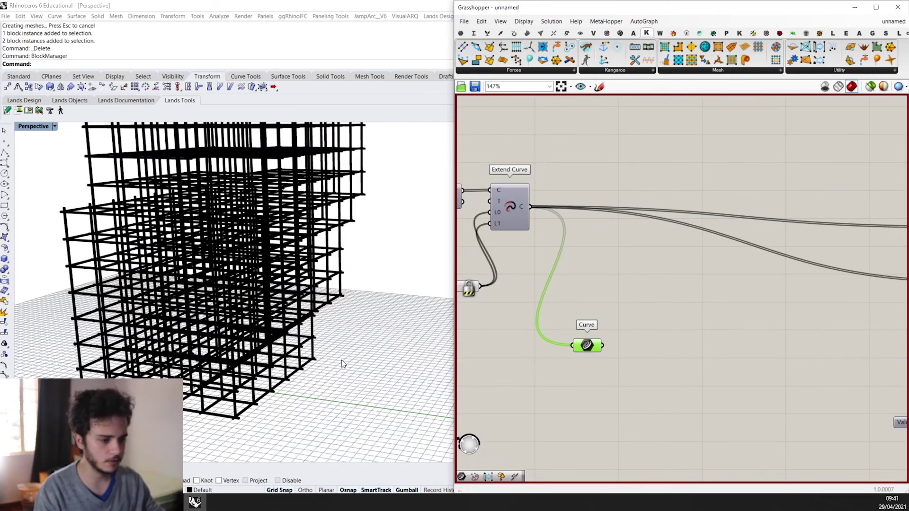
scroll(346, 348, down, 2)
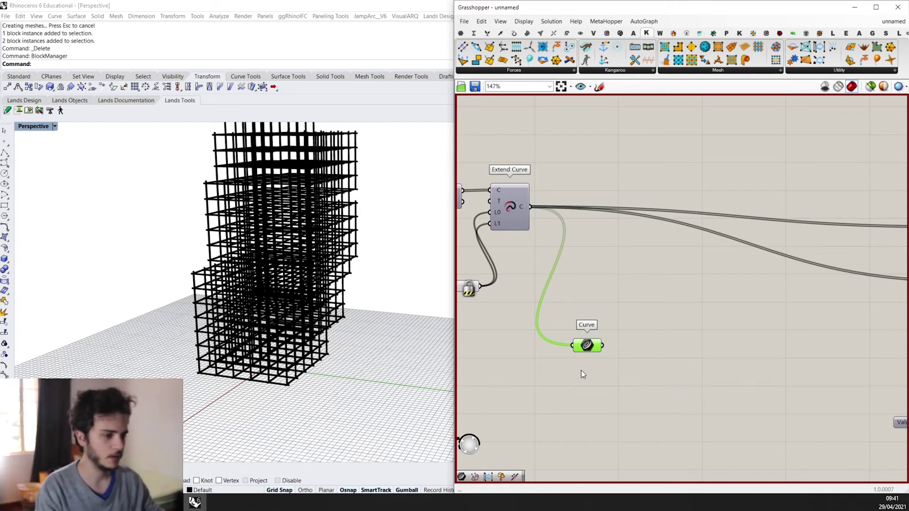
scroll(582, 374, down, 3)
scroll(618, 349, up, 2)
scroll(297, 374, down, 2)
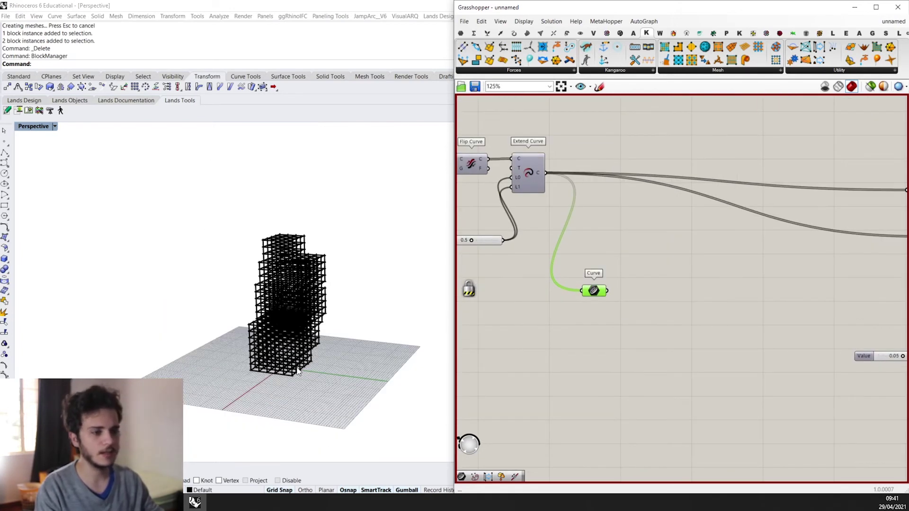
Step: Add a Point On Curve component below the lower branch's new Curve parameter and connect the parameter's output to it
double_click(581, 373)
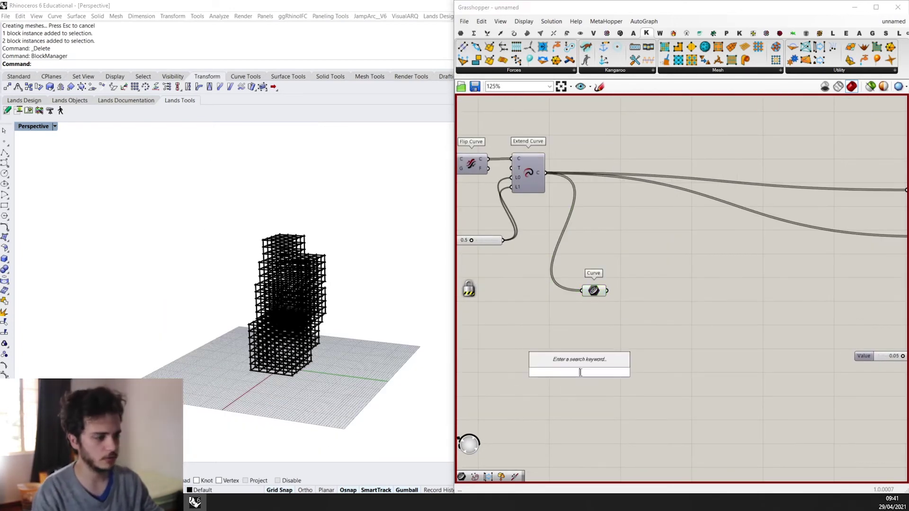
text(pi)
key(BackSpace)
key(BackSpace)
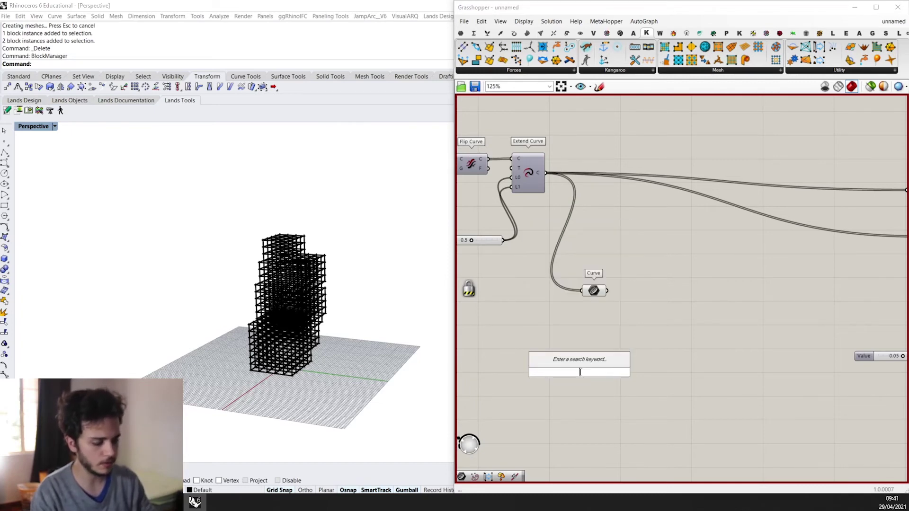
text(point on cur)
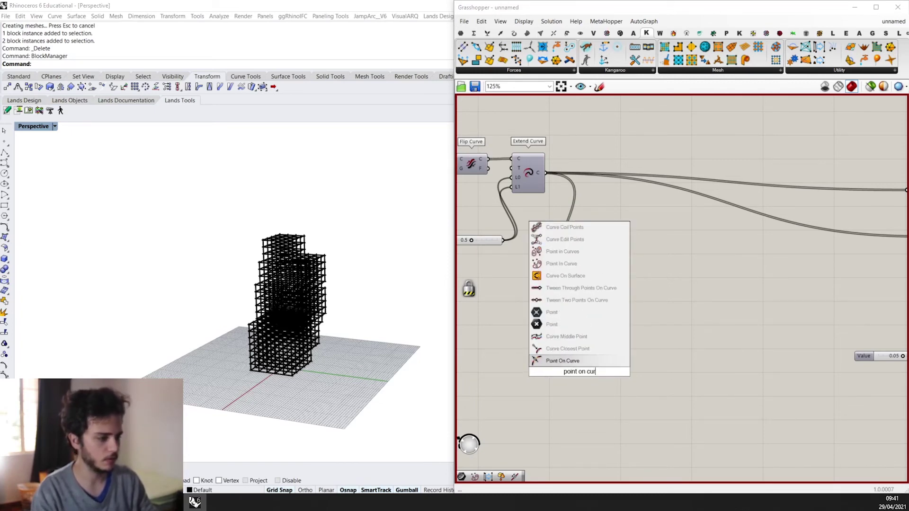
key(Return)
scroll(597, 336, up, 2)
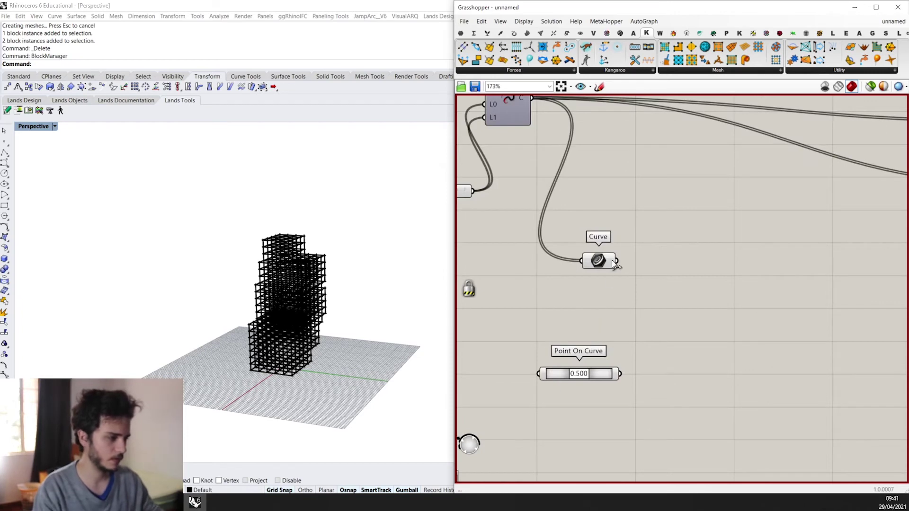
drag(616, 261, 539, 374)
right_drag(540, 374, 529, 331)
Step: Add a Deconstruct component beside Point On Curve and connect the point output to its P input
double_click(641, 296)
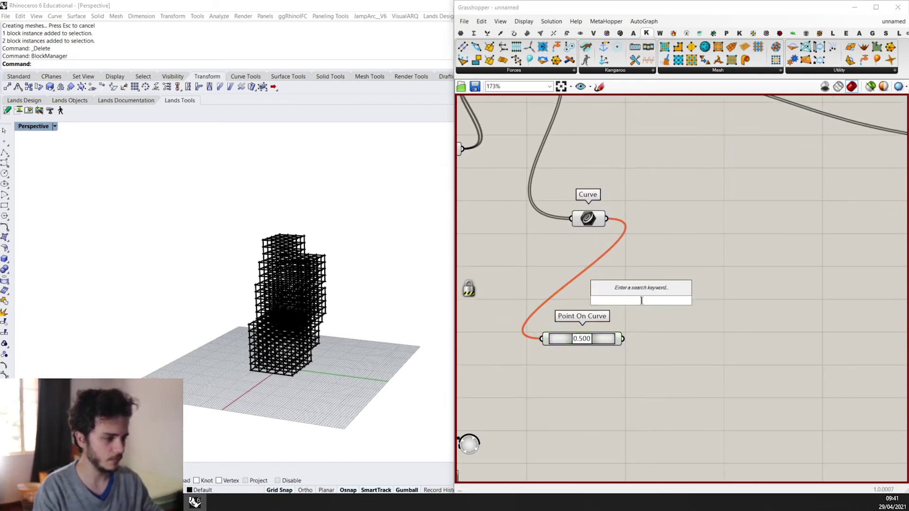
text(deconstruct)
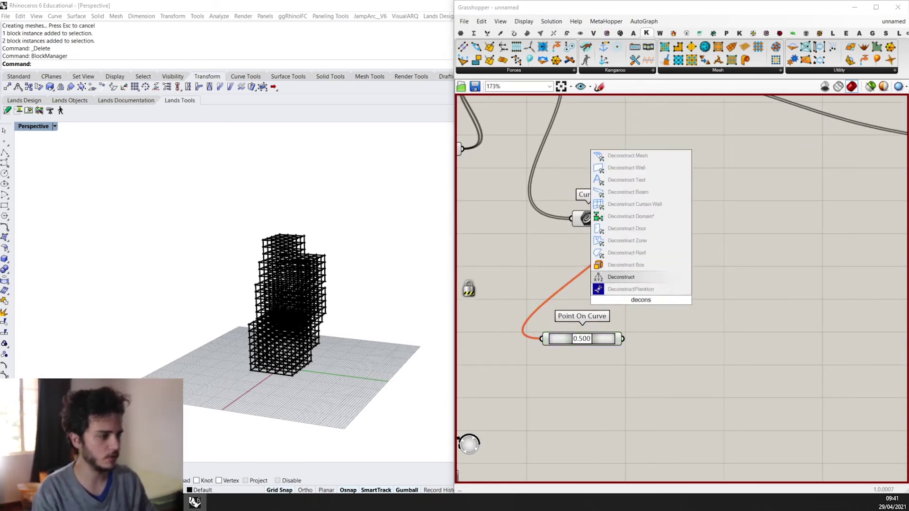
key(Return)
drag(641, 304, 670, 339)
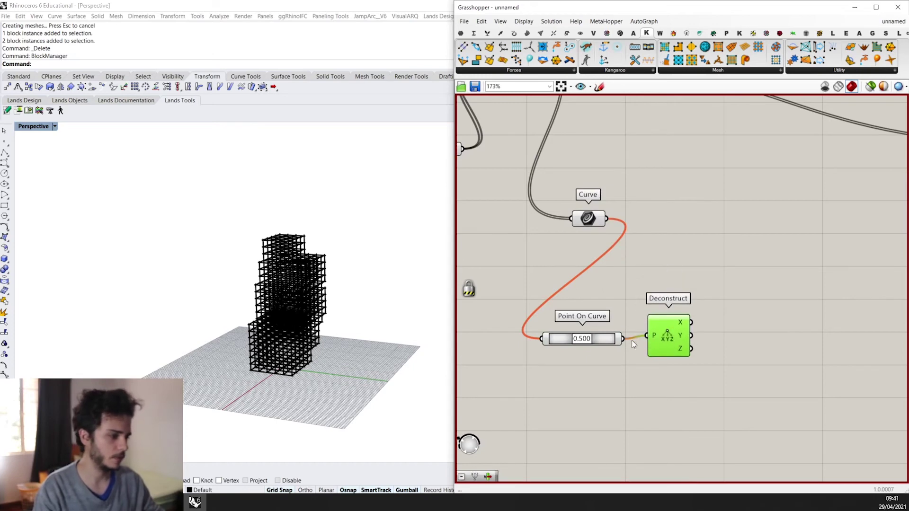
Step: Add a Create Set component beside Deconstruct and connect Deconstruct's Z output to its L input
right_drag(745, 386, 623, 375)
scroll(620, 375, down, 1)
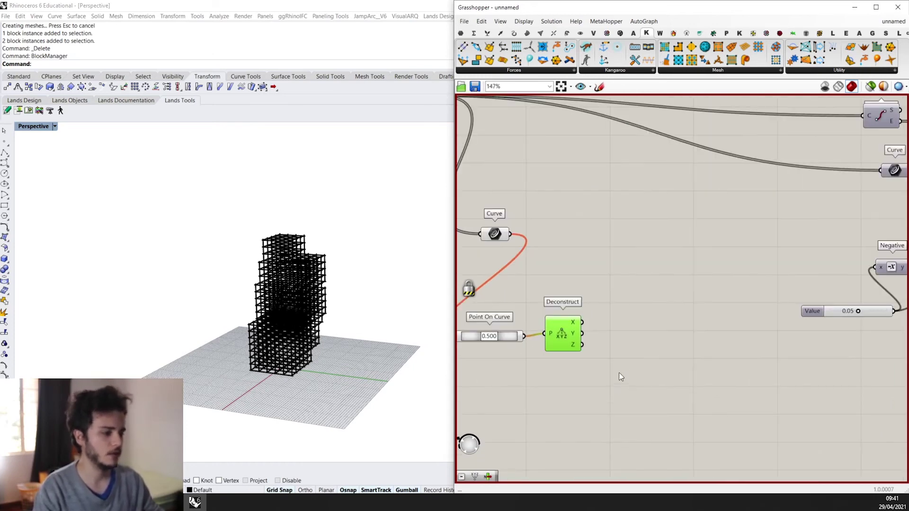
double_click(620, 372)
text(creater)
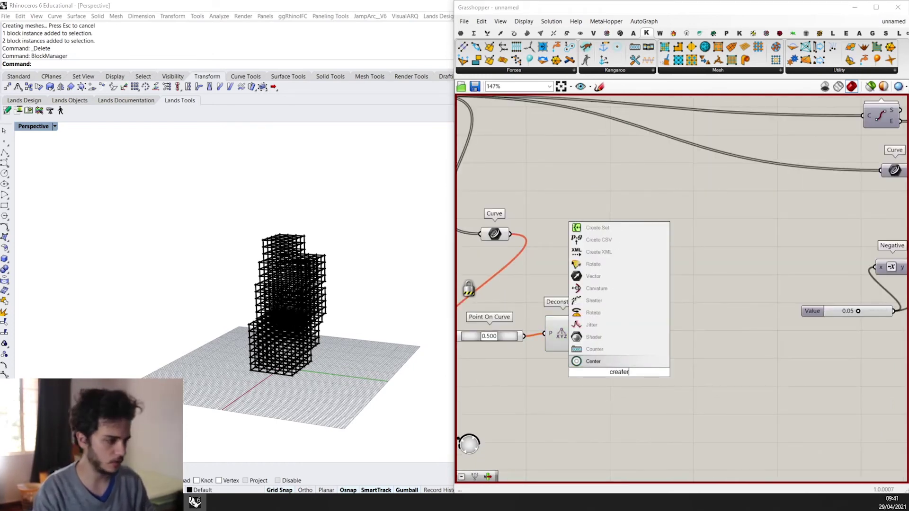
key(Up)
key(Up)
key(Up)
key(Up)
key(Up)
key(Up)
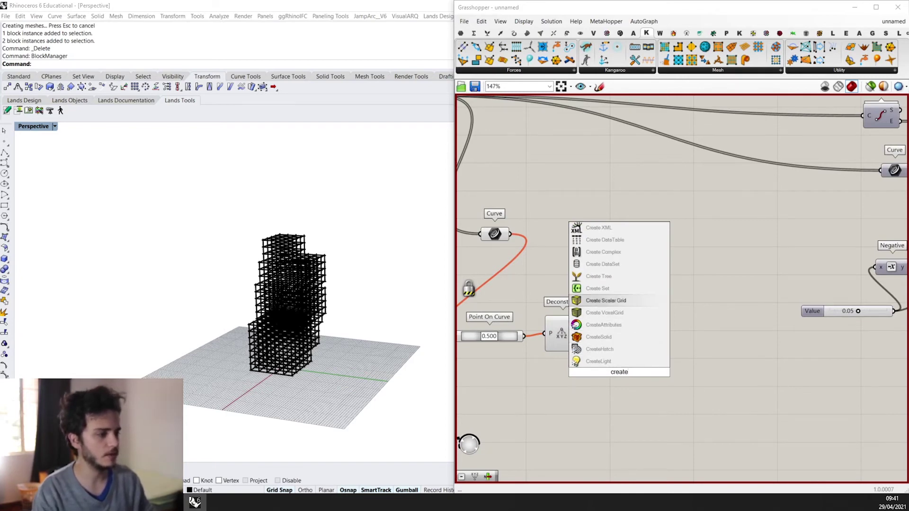
key(Return)
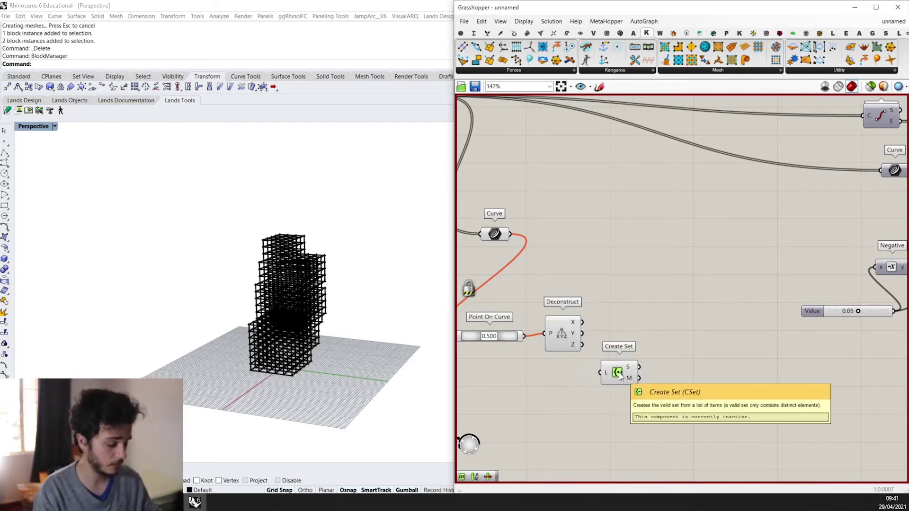
scroll(587, 355, up, 1)
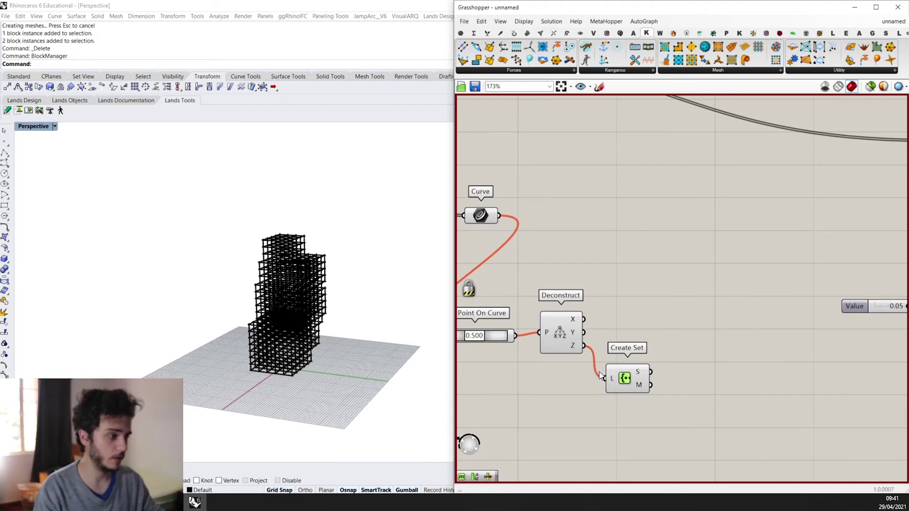
Step: Add a Member Index component, connecting Deconstruct's Z output to its S input and Create Set's S output to its M input
scroll(623, 383, down, 1)
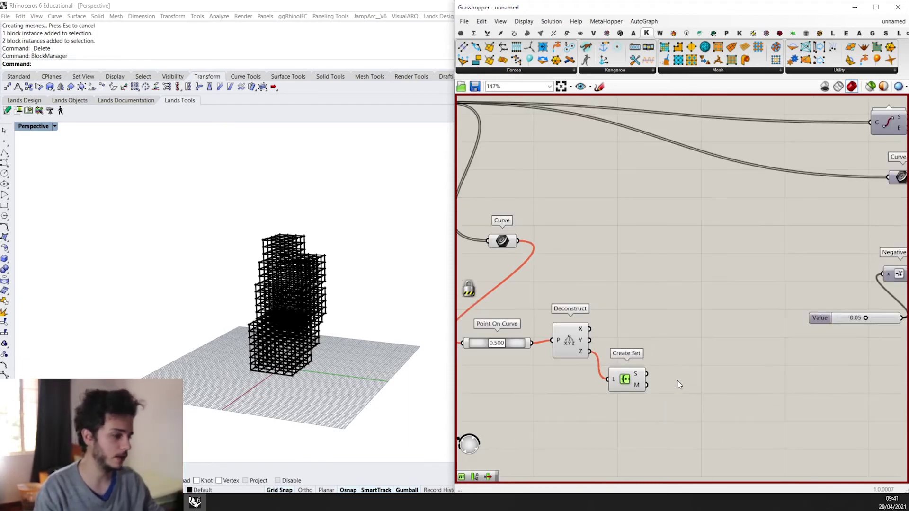
double_click(683, 365)
text(member)
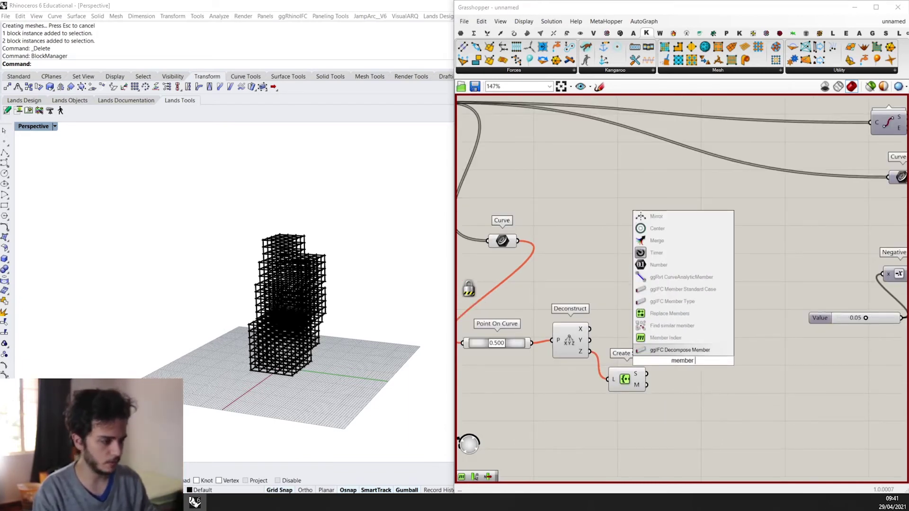
key(Up)
key(Return)
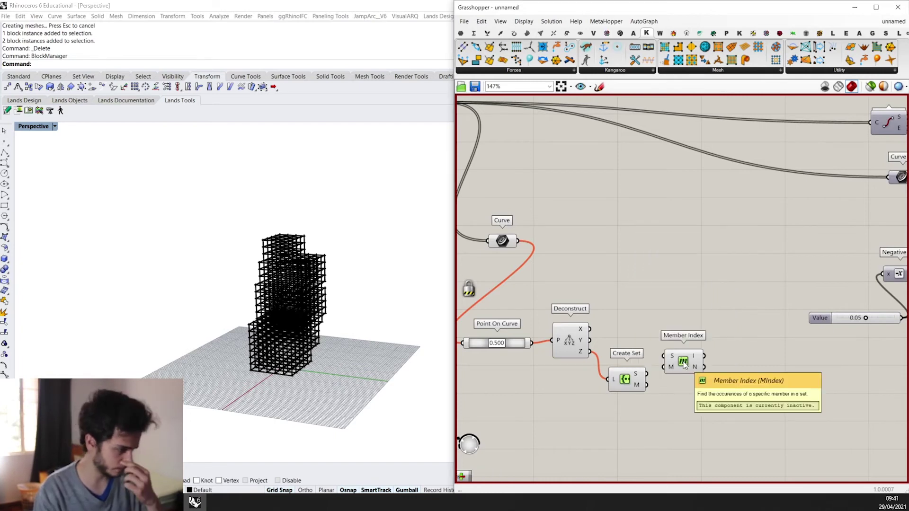
scroll(684, 364, up, 1)
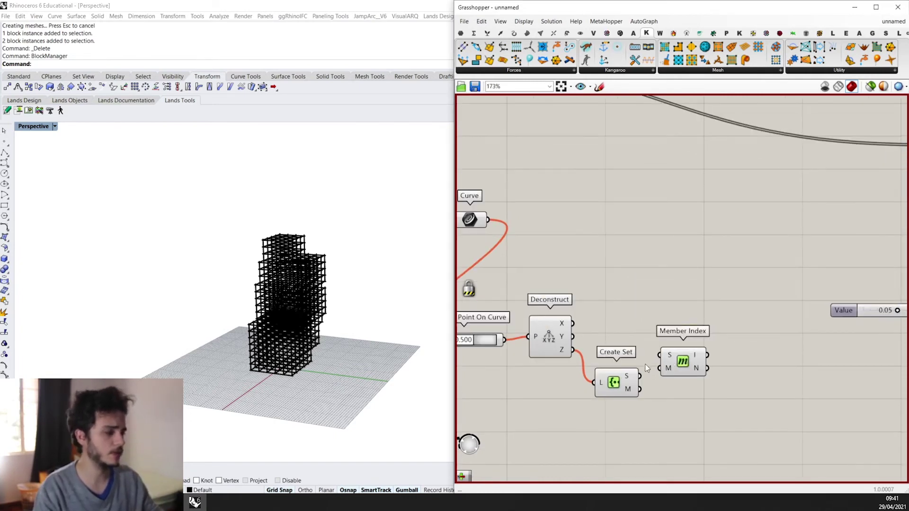
scroll(647, 368, up, 2)
scroll(640, 389, up, 1)
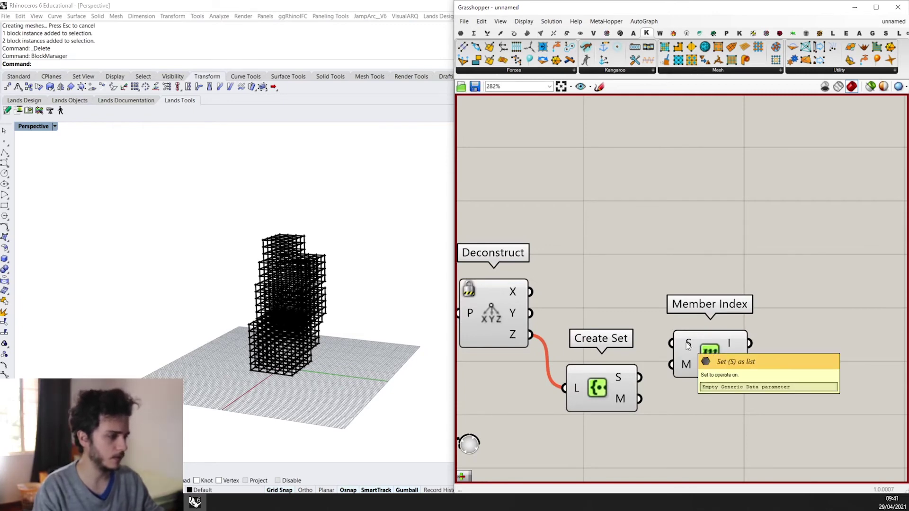
drag(541, 338, 688, 340)
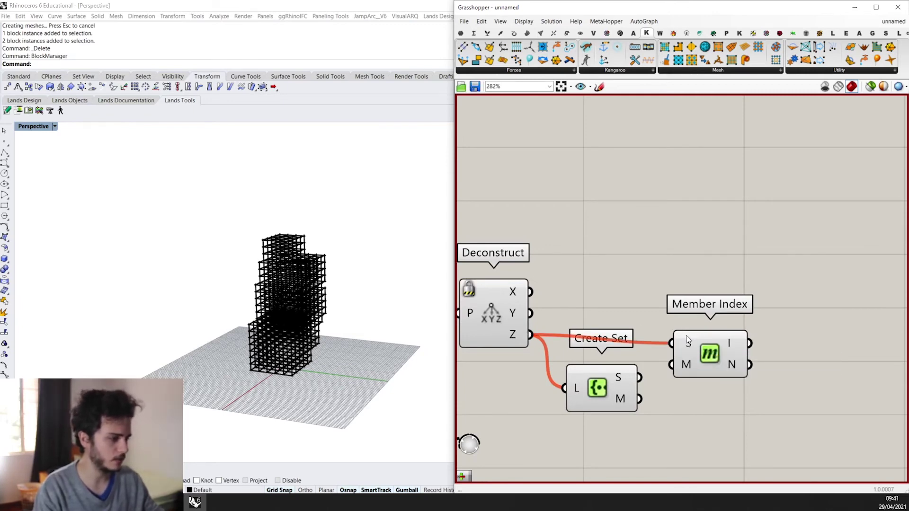
drag(639, 378, 638, 377)
drag(609, 380, 612, 390)
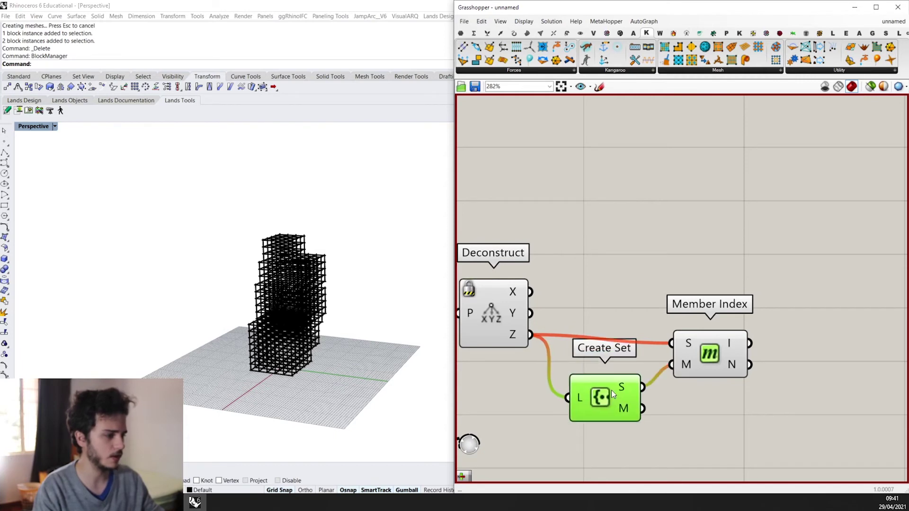
Step: Add a List Item component, connecting the Curve parameter to its L input and Member Index's I output to its i input
scroll(724, 350, down, 3)
right_drag(724, 351, 683, 275)
scroll(696, 284, down, 1)
drag(723, 334, 575, 323)
double_click(671, 267)
text(list item)
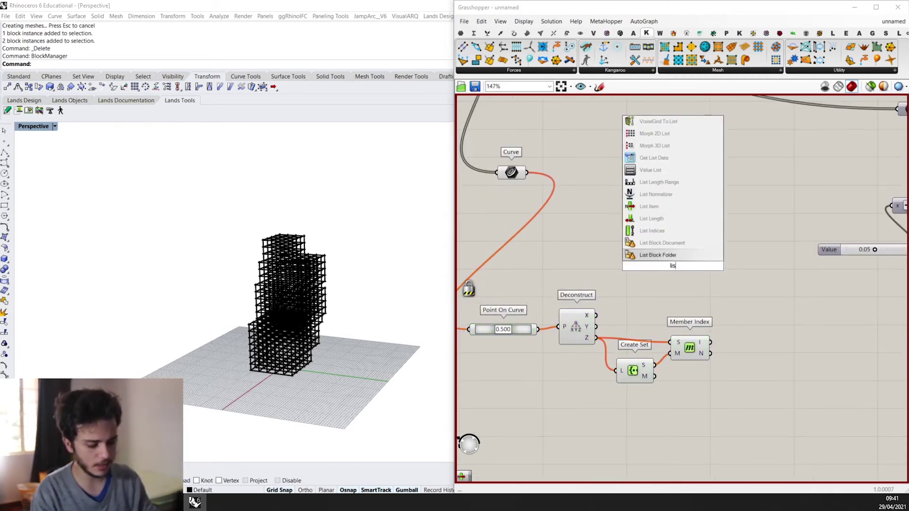
key(Return)
drag(673, 263, 782, 309)
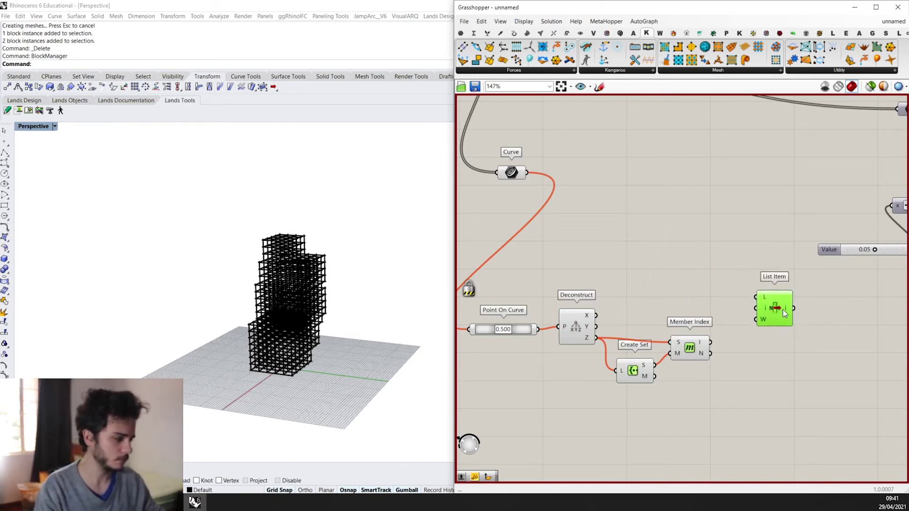
scroll(728, 328, up, 2)
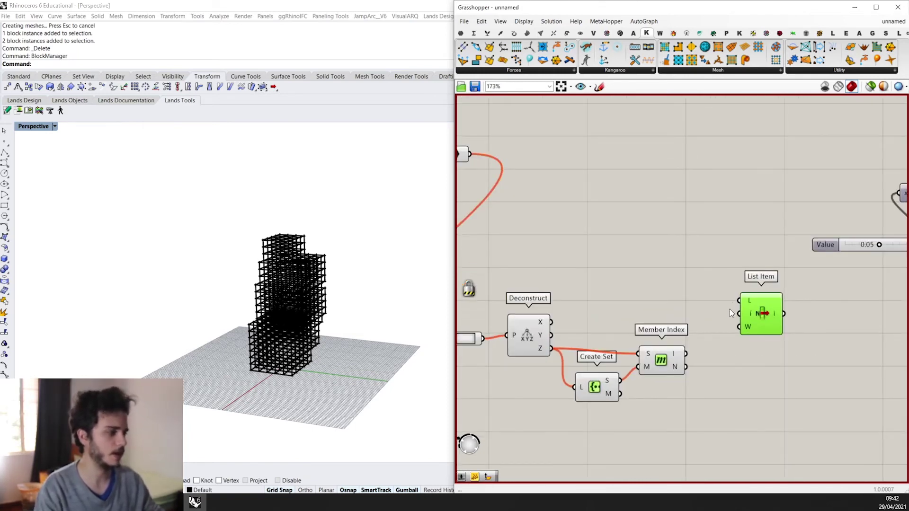
scroll(606, 293, down, 2)
drag(526, 196, 671, 340)
scroll(670, 339, up, 2)
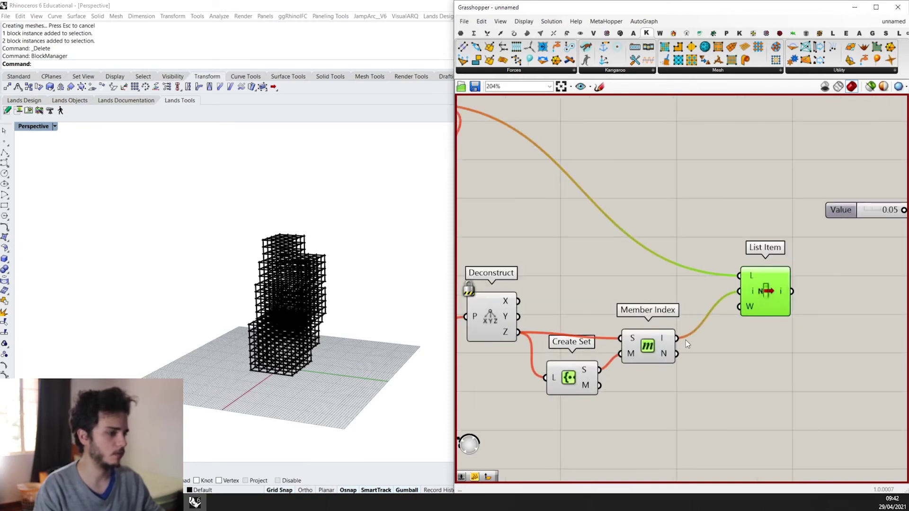
Step: Make room after Deconstruct and insert a Sort List that takes Z as K and feeds sorted K to Create Set and Member Index
scroll(667, 338, down, 3)
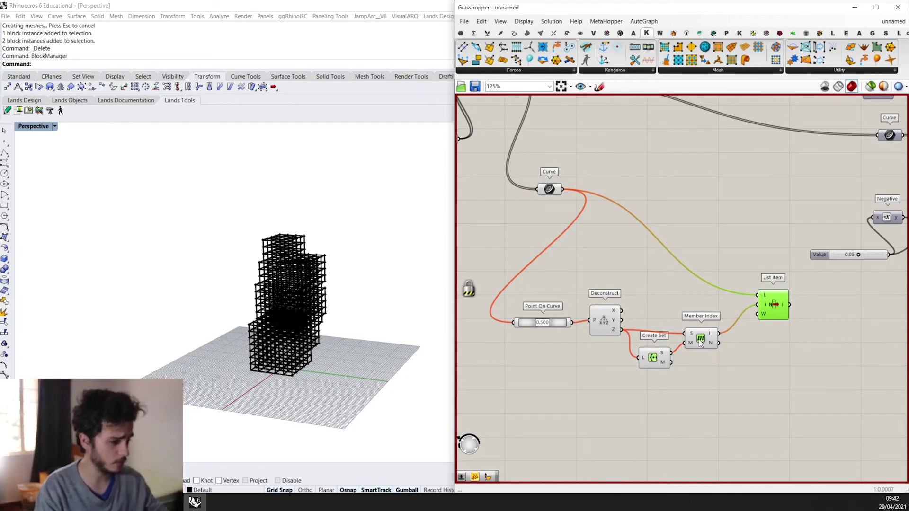
drag(609, 338, 550, 295)
drag(596, 311, 551, 315)
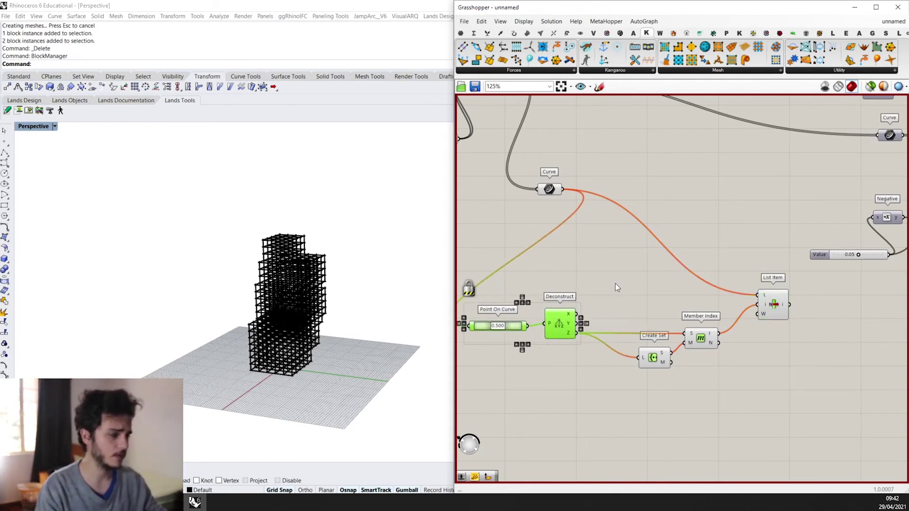
double_click(616, 283)
text(sort)
key(Return)
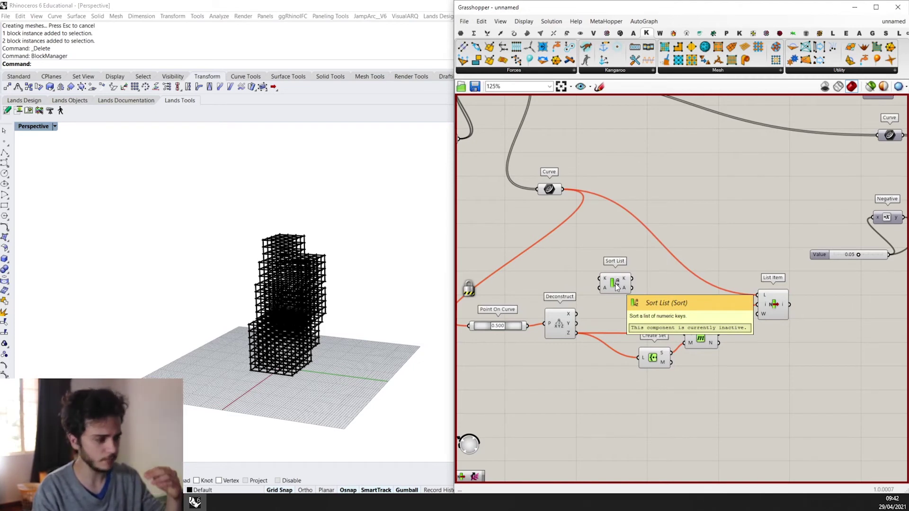
scroll(617, 288, up, 3)
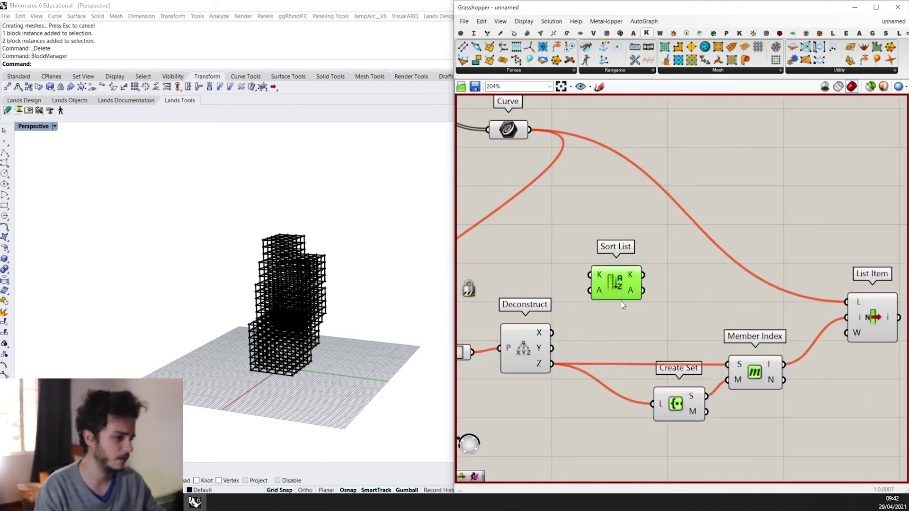
drag(620, 300, 631, 388)
scroll(593, 379, up, 1)
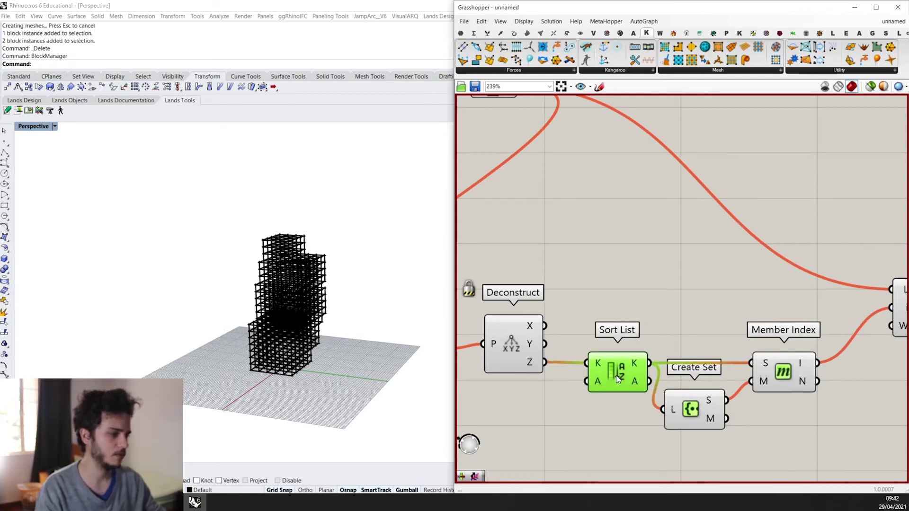
Step: Connect the Curve parameter to Sort List's A input and its sorted A output to List Item's L input, placing List Item beside Member Index
scroll(617, 320, down, 2)
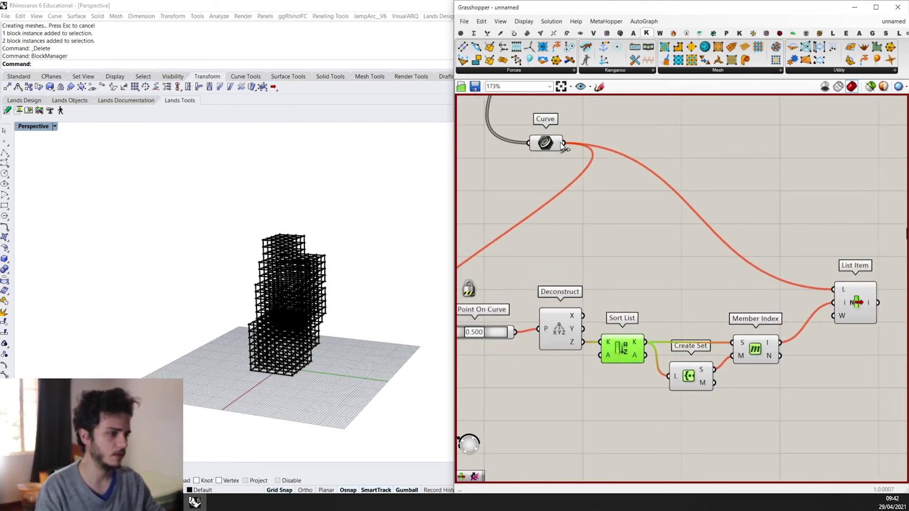
drag(562, 144, 601, 356)
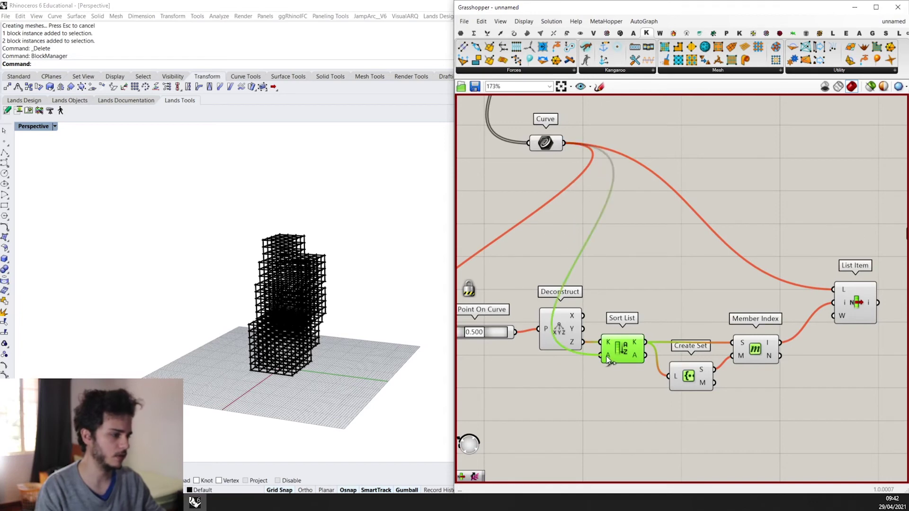
right_drag(689, 351, 645, 355)
drag(600, 360, 788, 293)
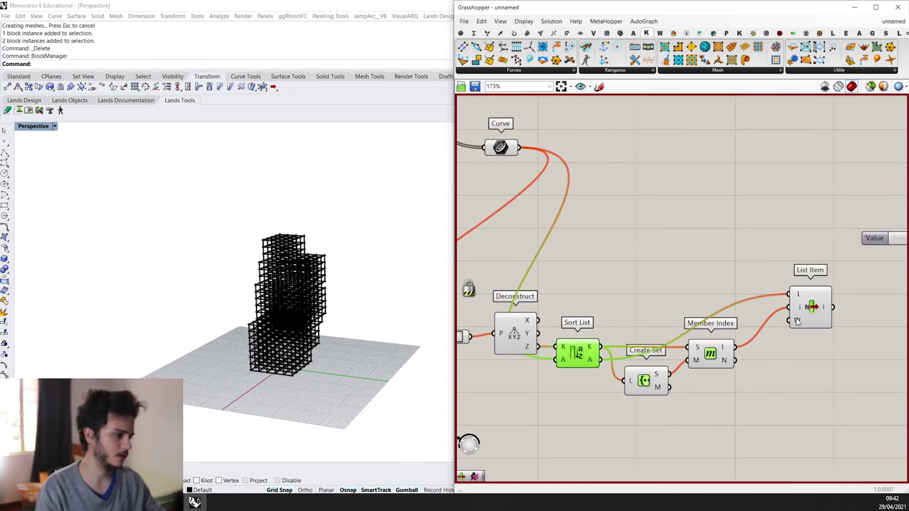
right_drag(822, 311, 764, 306)
drag(764, 306, 742, 351)
Step: Unlock the solver and examine the selected List Item's curves in the perspective view
scroll(757, 341, down, 3)
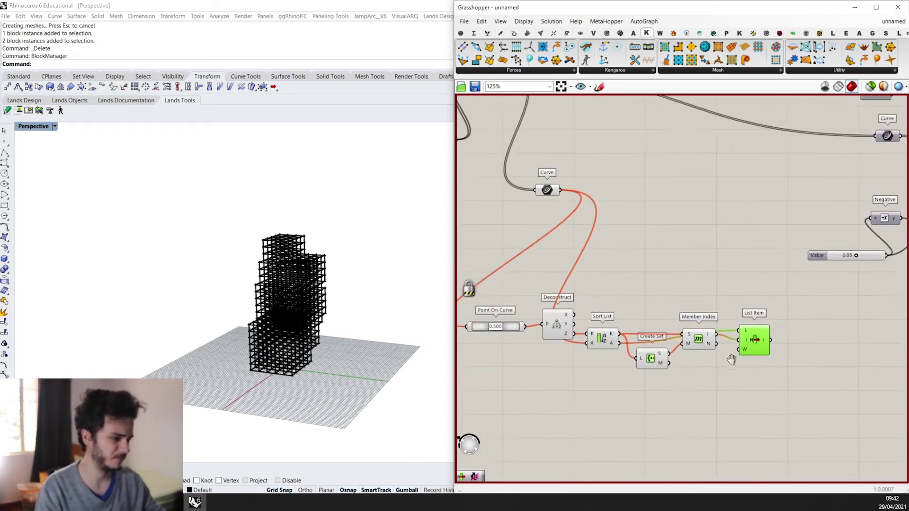
right_click(662, 236)
click(696, 336)
scroll(736, 303, up, 3)
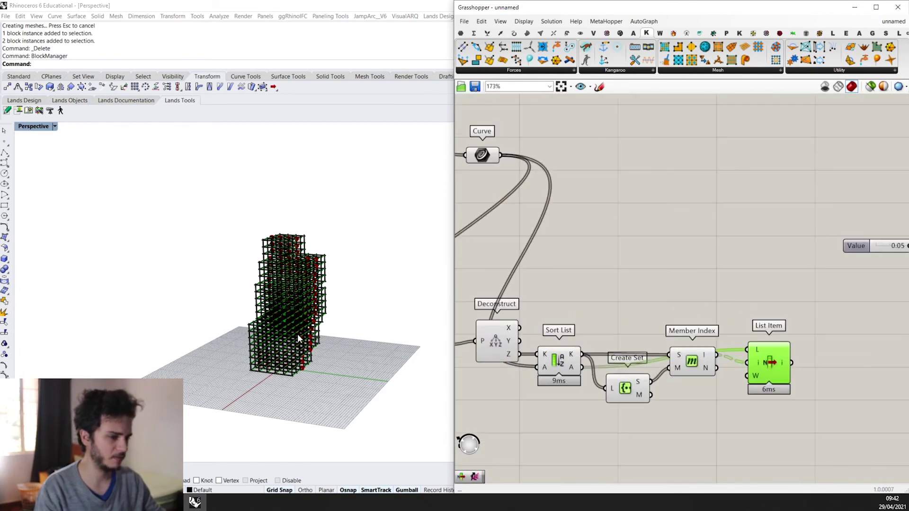
scroll(298, 338, up, 5)
right_drag(795, 358, 649, 363)
scroll(649, 363, up, 1)
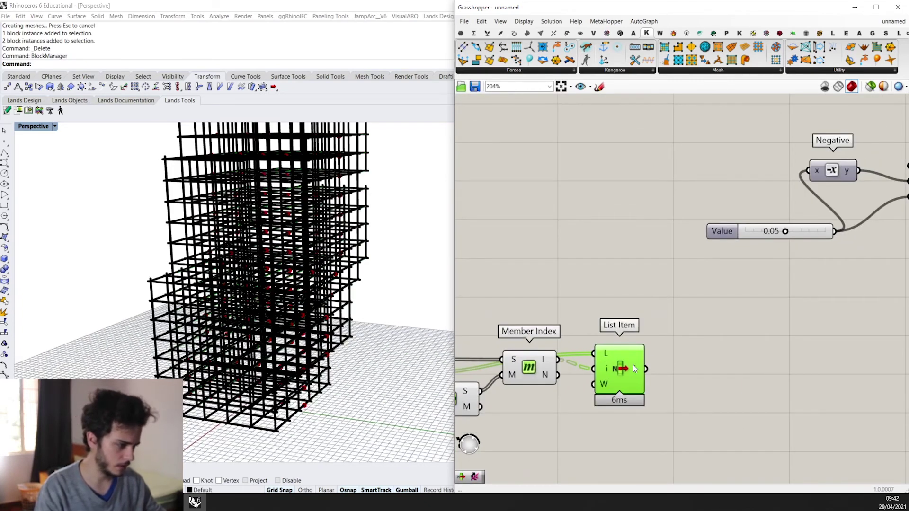
Step: Add a Param Viewer beside List Item, connect List Item's output to it, and examine the branches against the levels of the frame
mouse_move(634, 368)
double_click(757, 280)
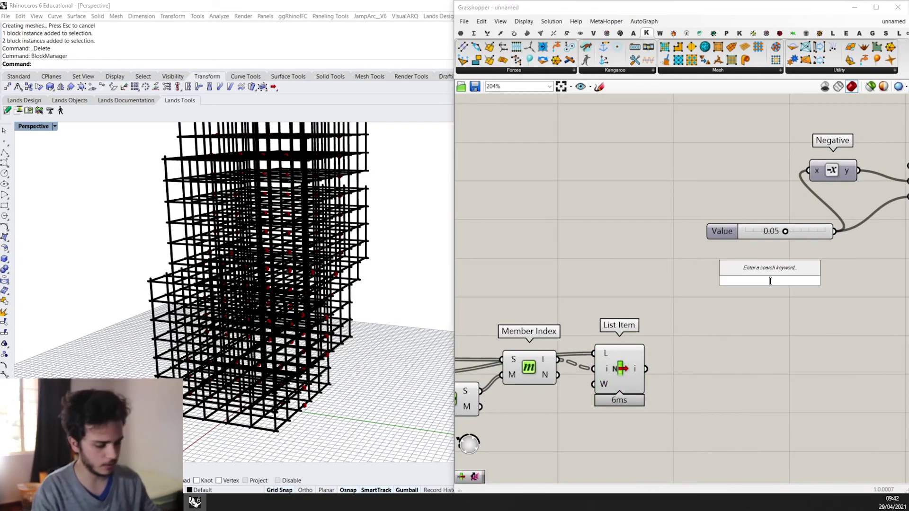
text(param vi)
key(Return)
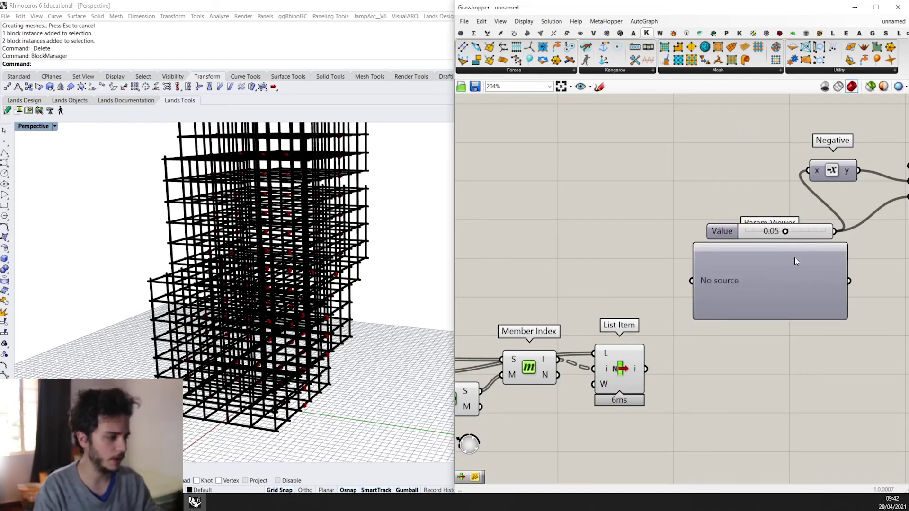
drag(795, 260, 810, 335)
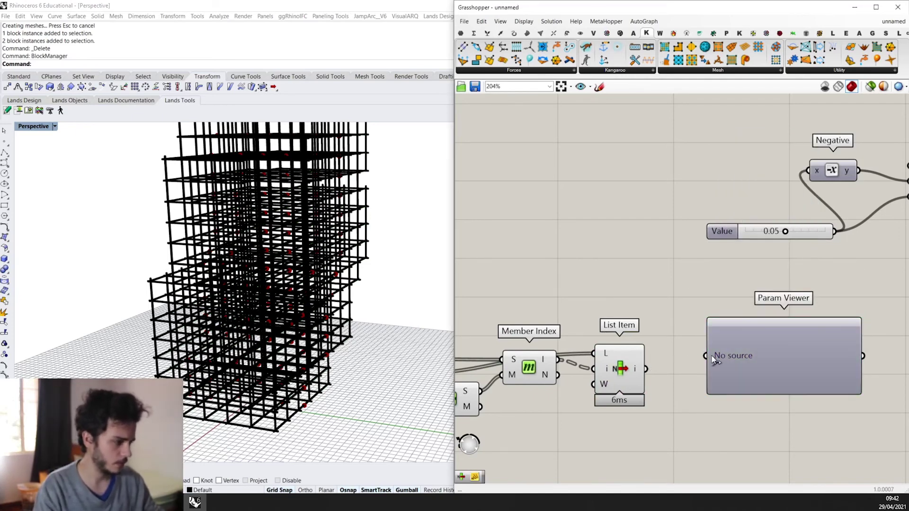
drag(700, 362, 702, 359)
right_drag(755, 277, 736, 255)
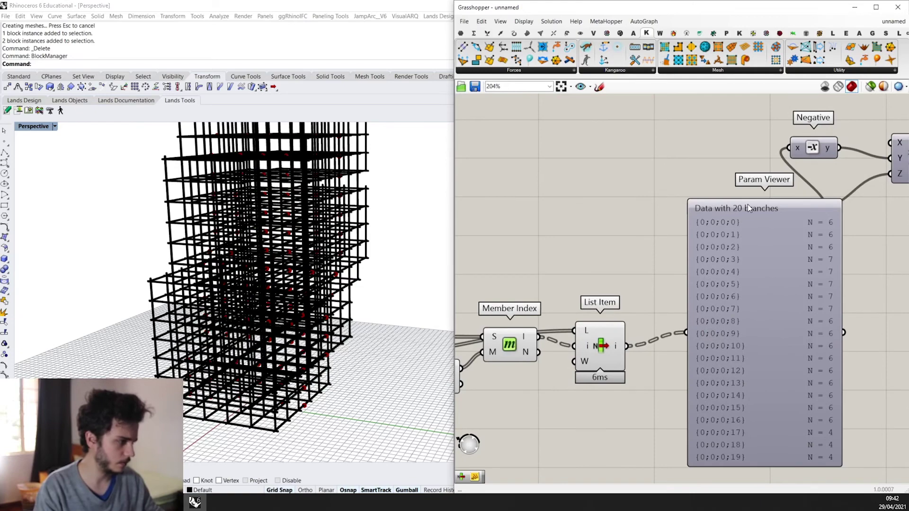
scroll(748, 204, down, 2)
scroll(384, 254, down, 2)
scroll(757, 288, down, 1)
scroll(805, 246, up, 1)
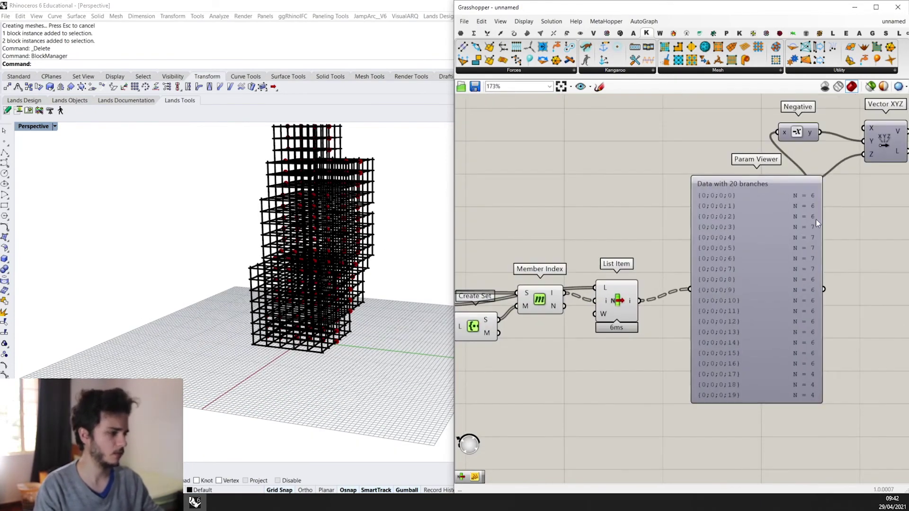
Step: Compare the grouped List Item curves with the source Curve parameter's beams in the perspective view and along the grouping chain
click(621, 294)
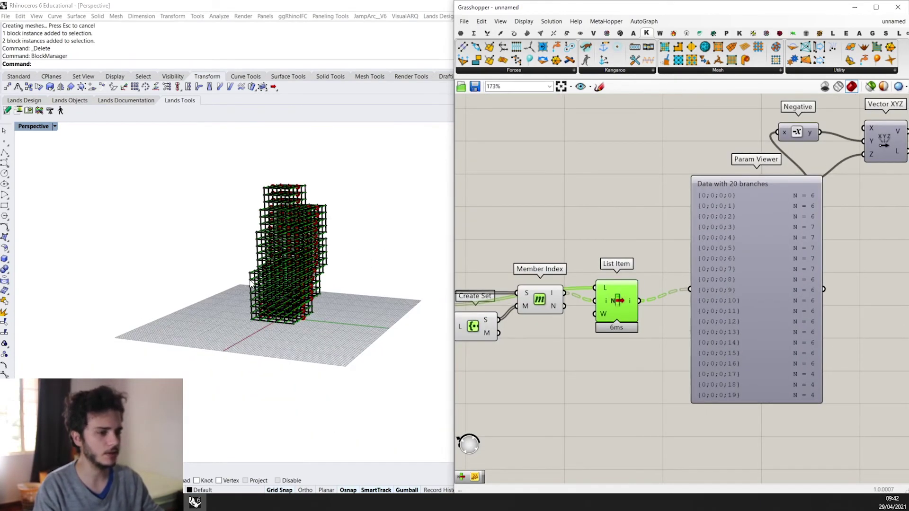
scroll(615, 294, down, 3)
right_drag(483, 180, 623, 207)
scroll(623, 207, up, 2)
click(621, 199)
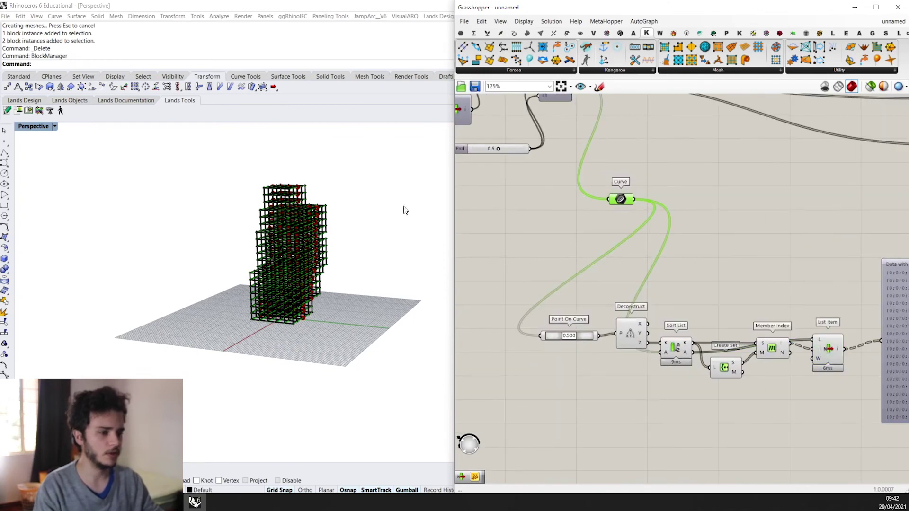
right_drag(574, 137, 650, 221)
scroll(678, 282, down, 4)
right_drag(678, 282, 539, 214)
scroll(540, 188, up, 6)
scroll(559, 226, down, 4)
scroll(671, 317, up, 3)
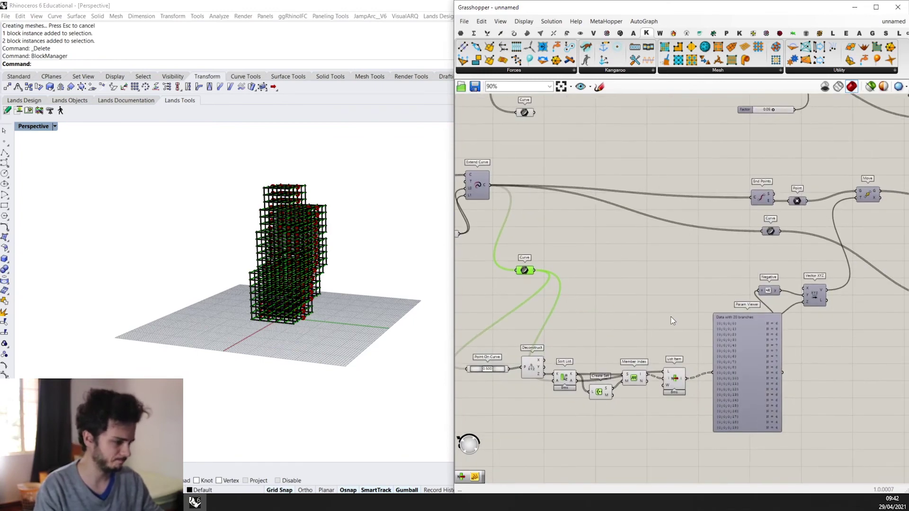
Step: Examine the Param Viewer's branches and the grouping components' preview against the lowest level of the frame
click(743, 411)
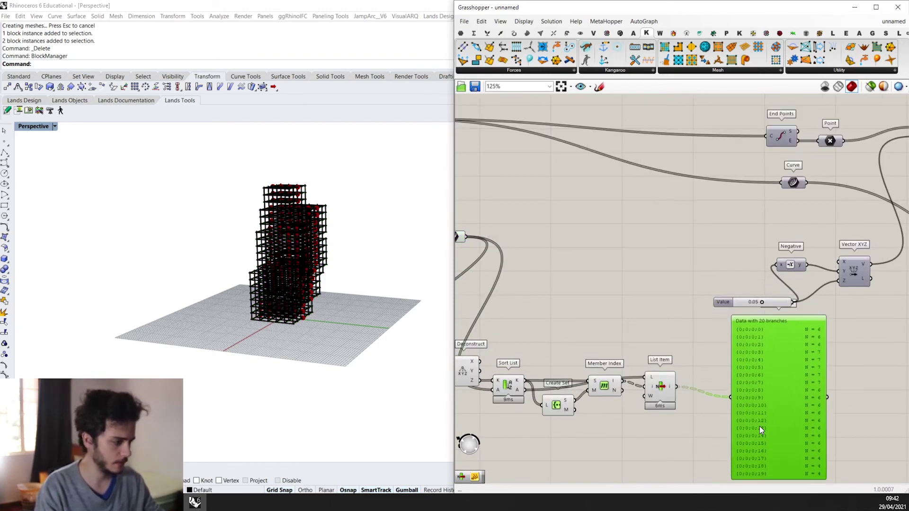
scroll(711, 379, down, 3)
drag(715, 392, 538, 327)
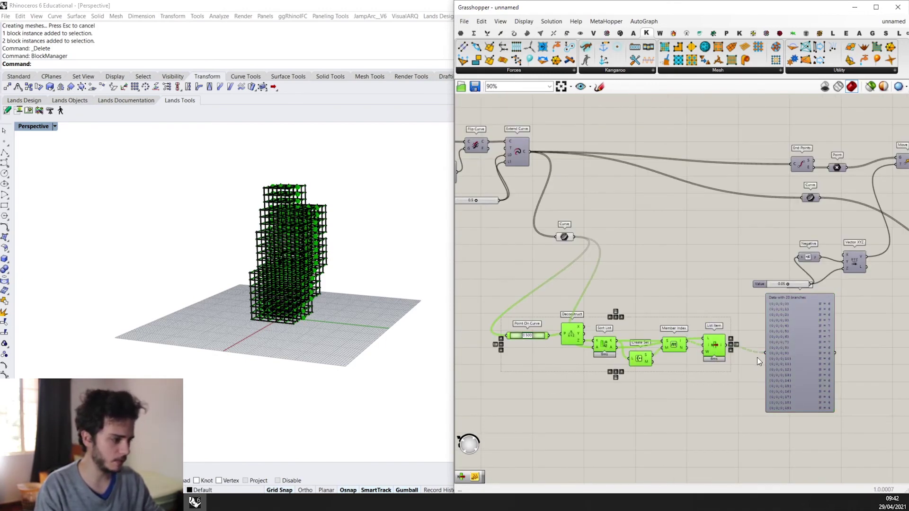
scroll(695, 386, up, 3)
scroll(260, 316, up, 5)
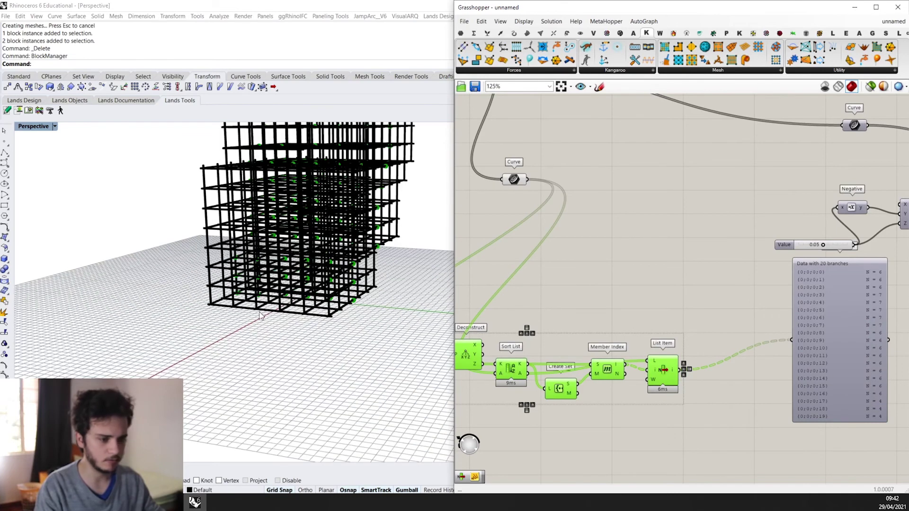
Step: Add a Tree Branch component to the right of List Item and move the Param Viewer below to make room
right_drag(781, 356, 640, 328)
double_click(581, 297)
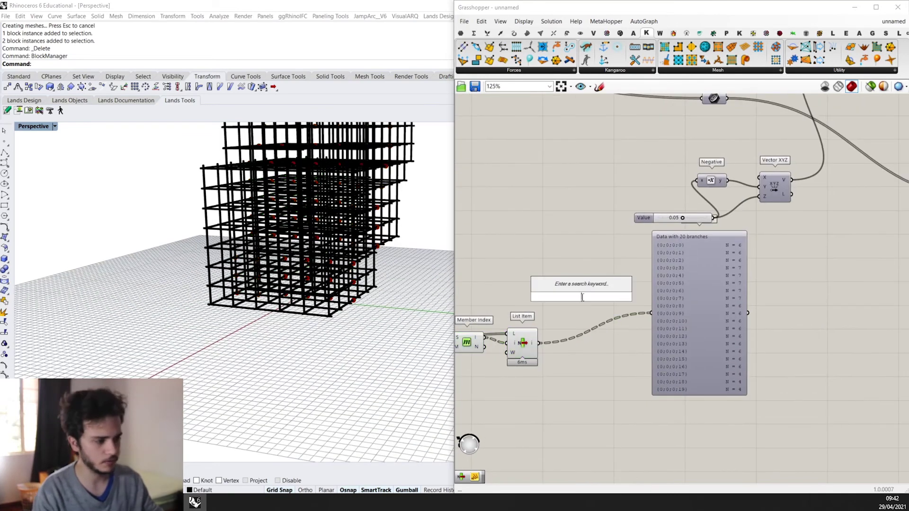
text(tree branch)
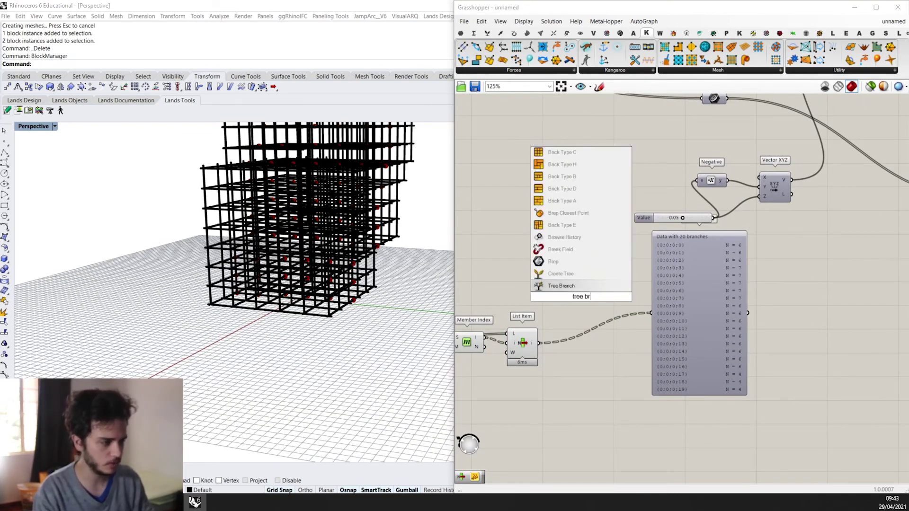
key(Return)
drag(581, 297, 632, 353)
drag(693, 317, 764, 327)
drag(628, 356, 697, 404)
drag(761, 327, 592, 464)
right_drag(592, 463, 574, 335)
drag(584, 250, 601, 304)
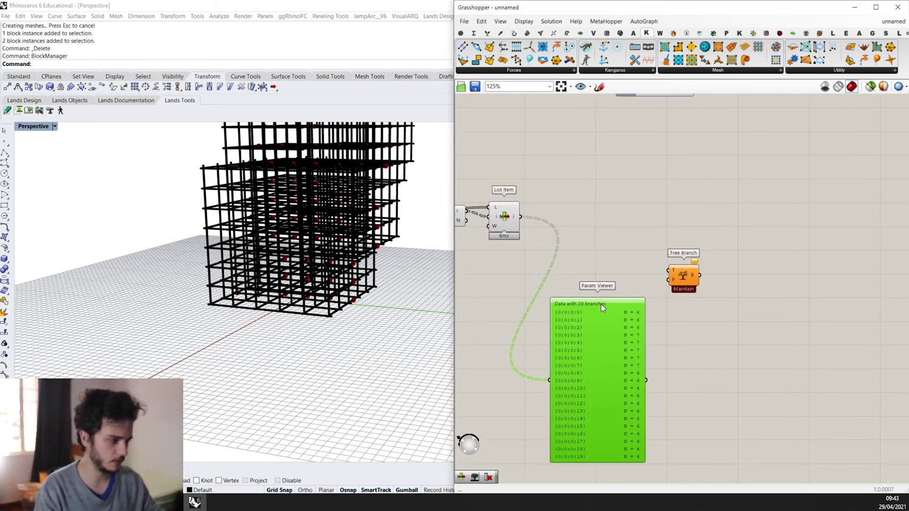
Step: Add a Cull Index component beside the Param Viewer and connect the viewer's output to its L input
scroll(581, 334, up, 2)
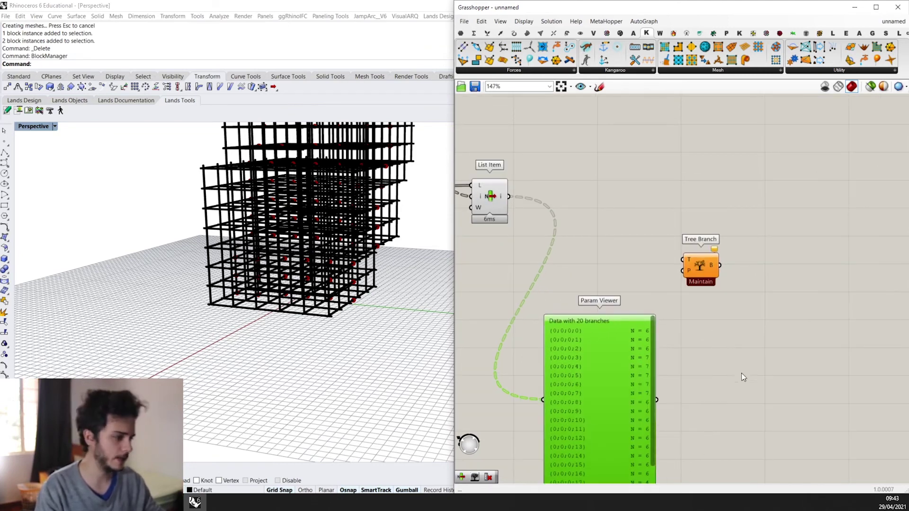
double_click(726, 370)
text(cull index)
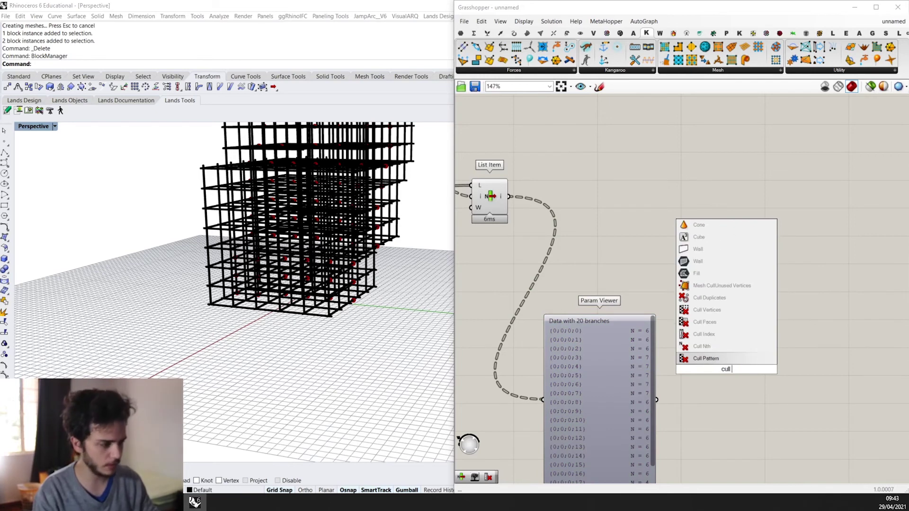
key(Return)
drag(727, 373, 731, 404)
scroll(694, 403, up, 1)
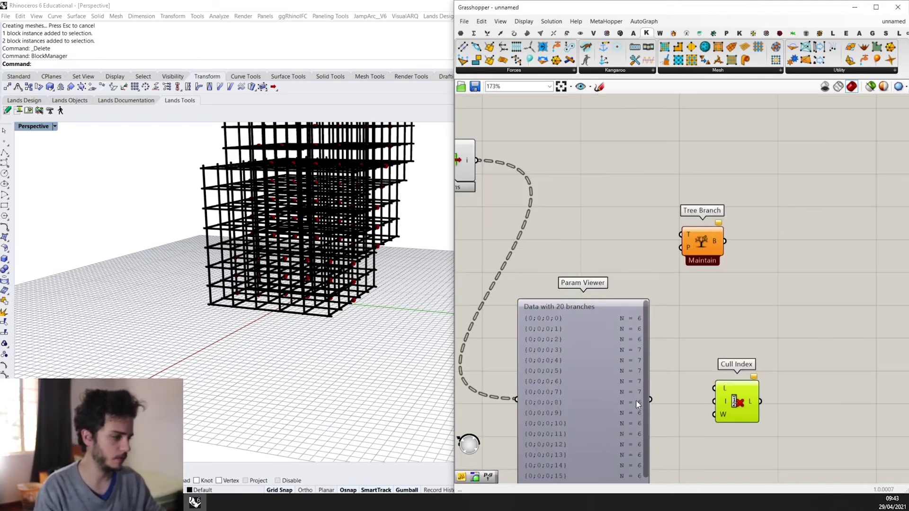
drag(667, 396, 663, 397)
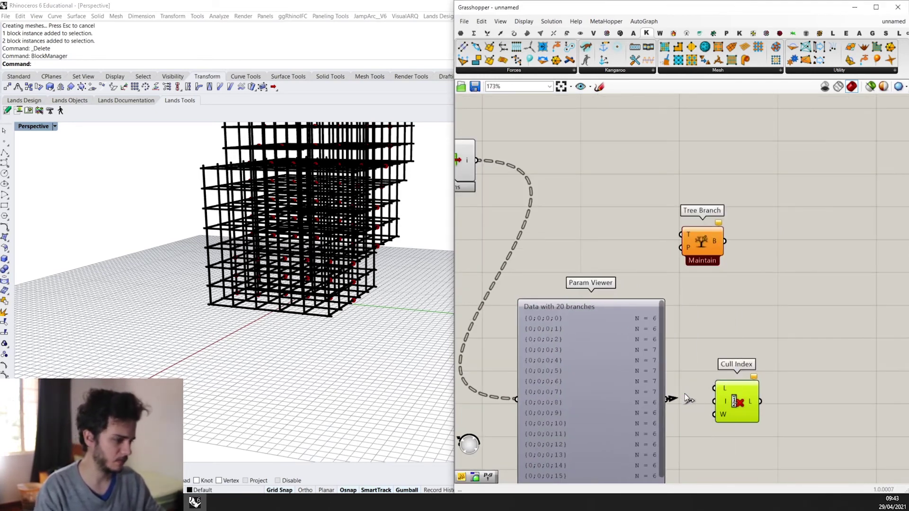
Step: Add a panel containing 0 and connect it to Cull Index's I input
double_click(706, 427)
text(0)
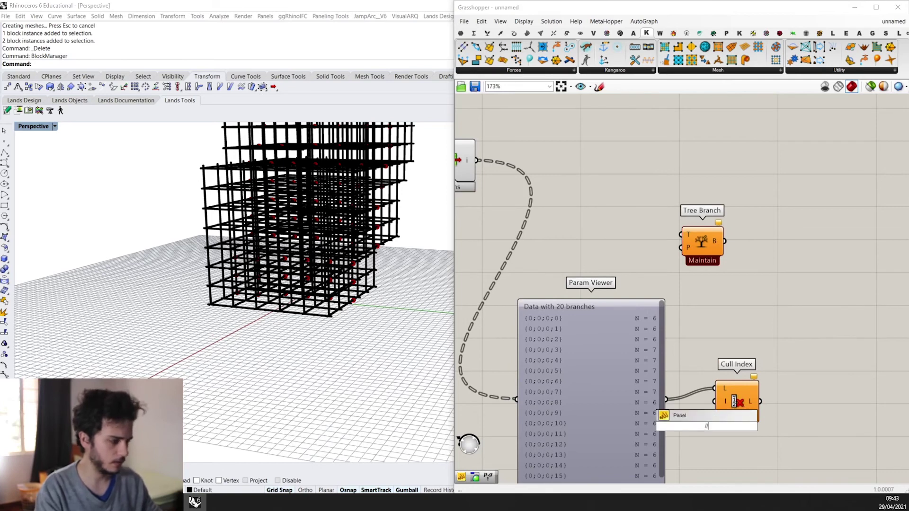
key(Return)
scroll(709, 428, up, 2)
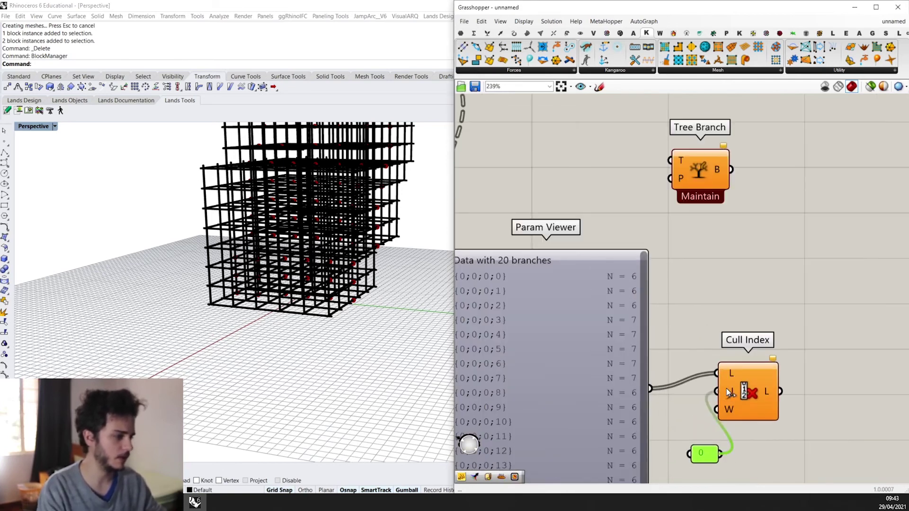
Step: Connect Cull Index's output to Tree Branch's P input and List Item's output to its T input, placing Tree Branch clear of the wires
scroll(726, 389, down, 4)
drag(739, 399, 688, 288)
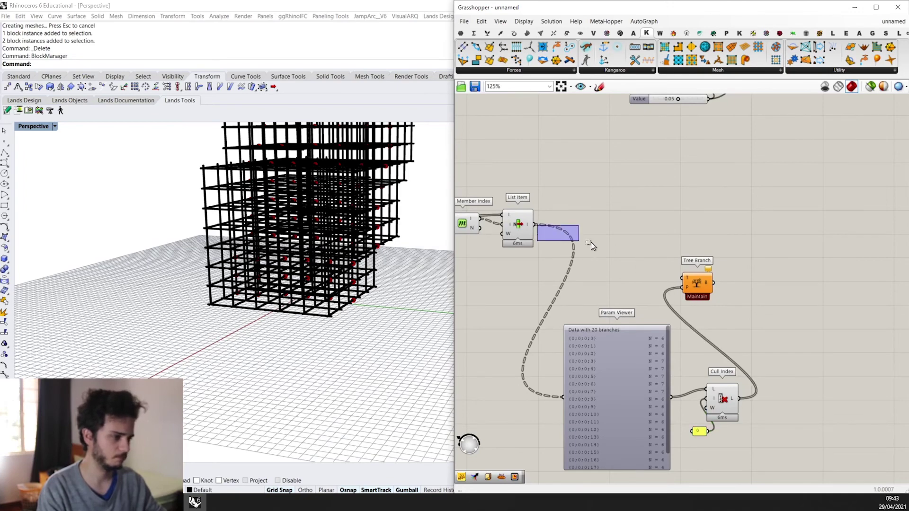
drag(591, 243, 682, 282)
drag(559, 215, 534, 225)
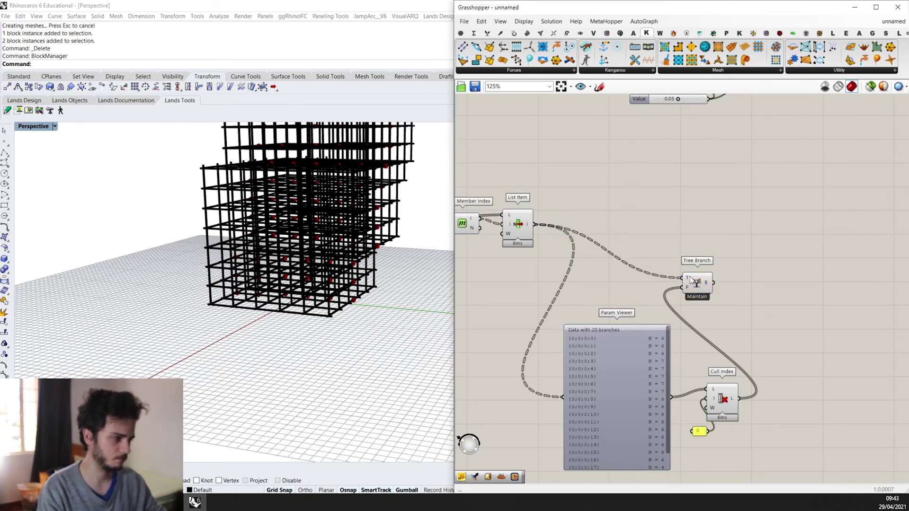
drag(690, 280, 753, 265)
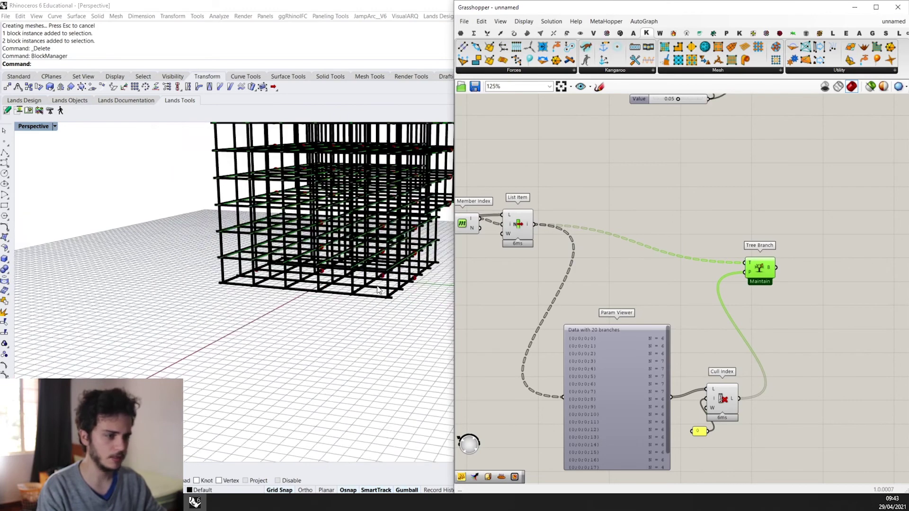
Step: Compare the List Item and Tree Branch curves at the frame's lowest level in the perspective view
right_drag(379, 290, 382, 307)
click(525, 230)
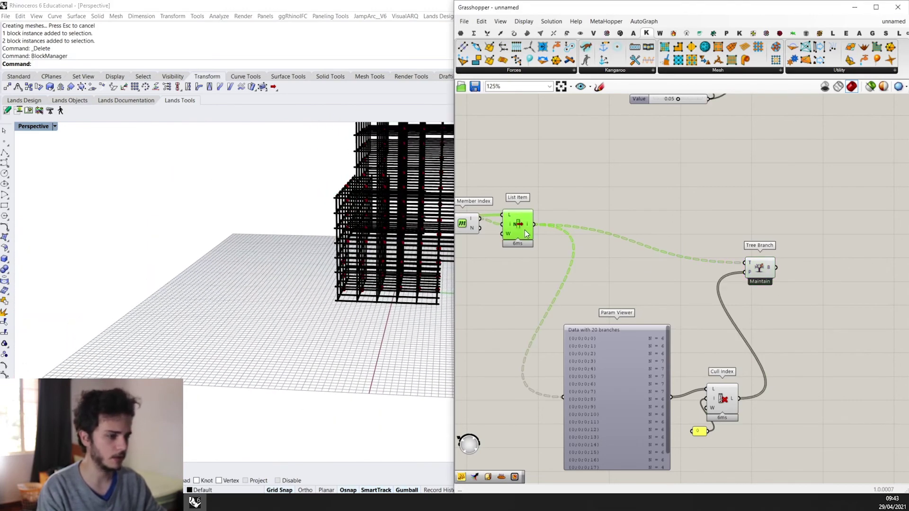
scroll(478, 275, up, 3)
right_drag(331, 284, 247, 299)
right_drag(666, 286, 487, 304)
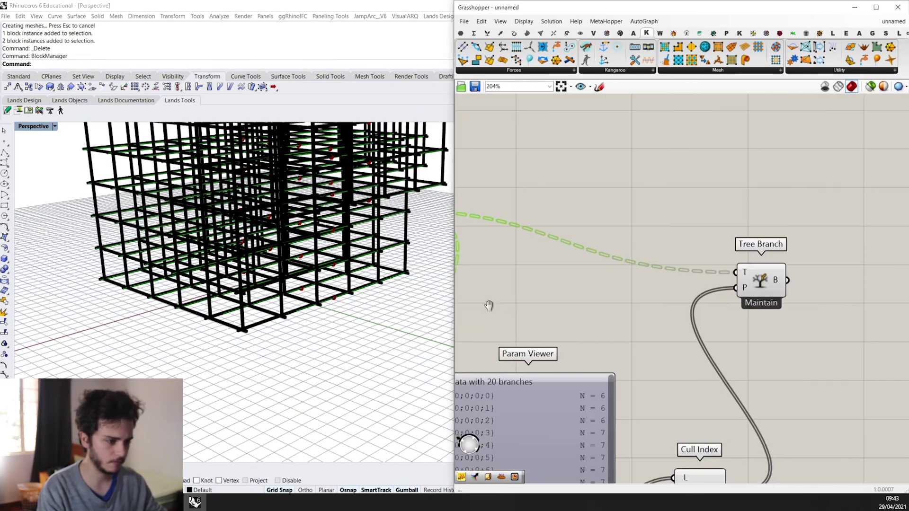
click(762, 277)
scroll(635, 279, down, 4)
scroll(639, 274, down, 2)
right_drag(643, 260, 714, 306)
scroll(672, 313, up, 2)
scroll(689, 293, up, 1)
scroll(694, 311, down, 2)
scroll(754, 271, up, 3)
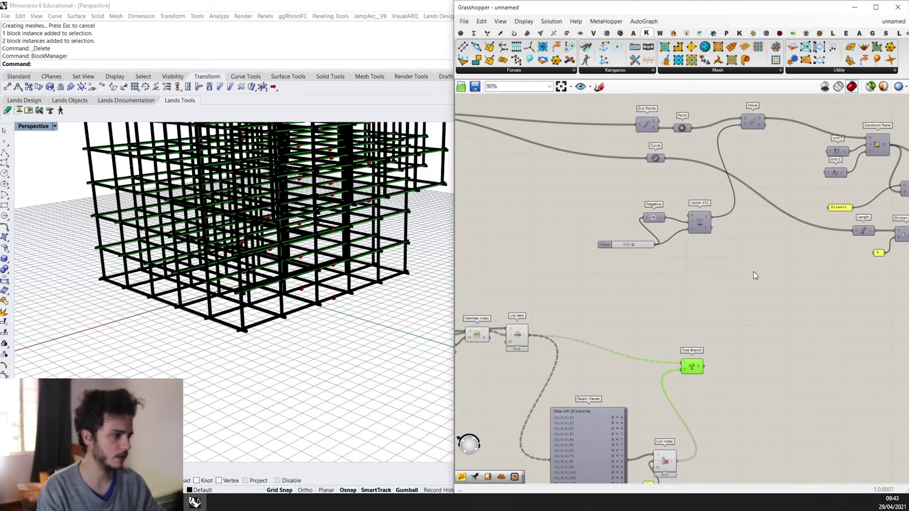
Step: Lock the solver and move Tree Branch up near the beam definition's End Points and Curve components
scroll(724, 237, down, 1)
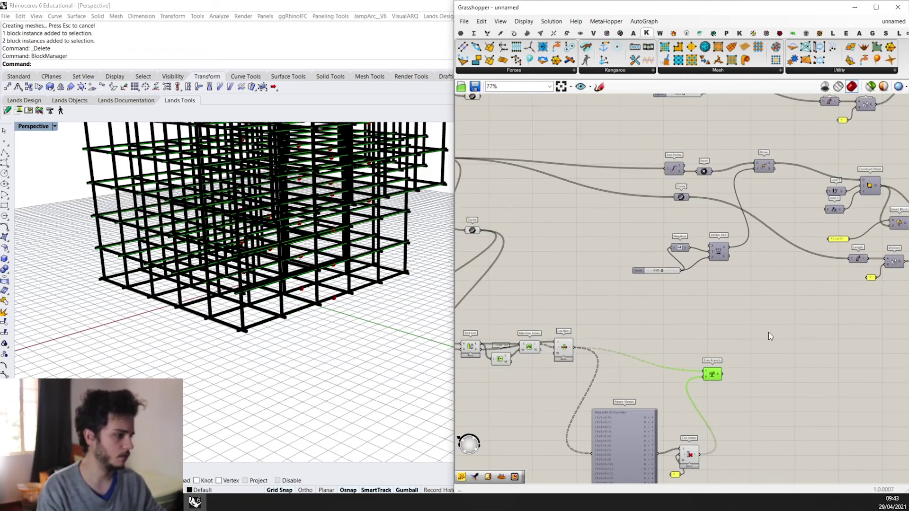
right_click(769, 333)
click(800, 434)
drag(717, 377, 600, 207)
right_drag(599, 213, 629, 261)
scroll(674, 306, up, 2)
Step: Add a Curve parameter beside Tree Branch and connect Tree Branch's B output to it
double_click(669, 274)
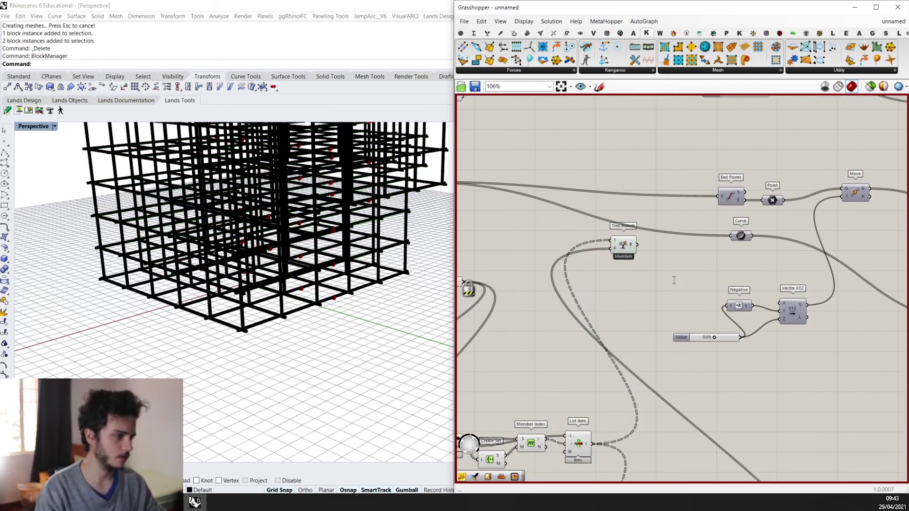
text(curve)
key(Return)
scroll(670, 277, up, 2)
drag(674, 290, 672, 266)
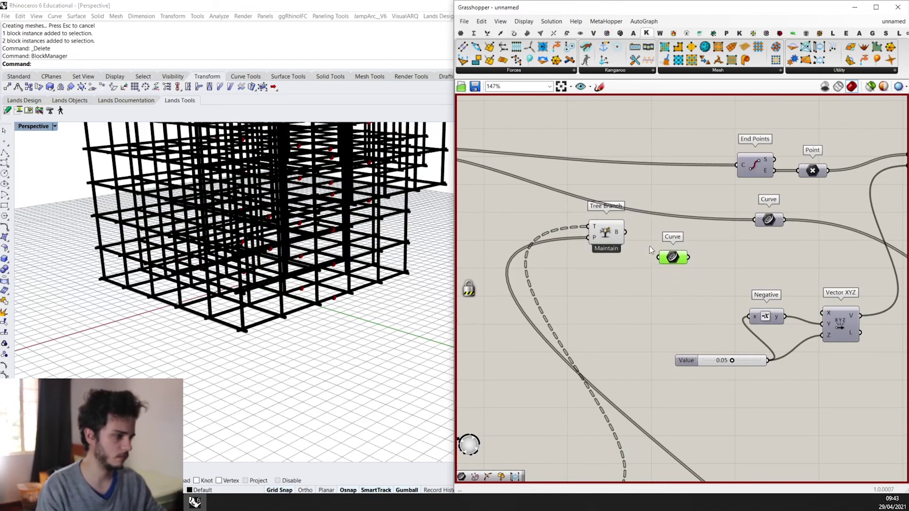
Step: Feed End Points and the beam Curve parameter from the new Curve parameter instead of Extend Curve, and align it with Tree Branch
scroll(630, 243, down, 3)
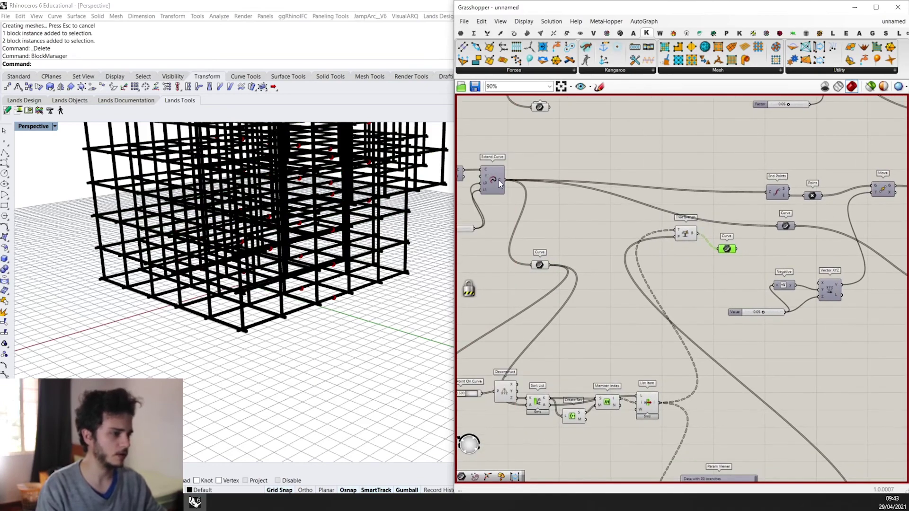
drag(747, 243, 763, 190)
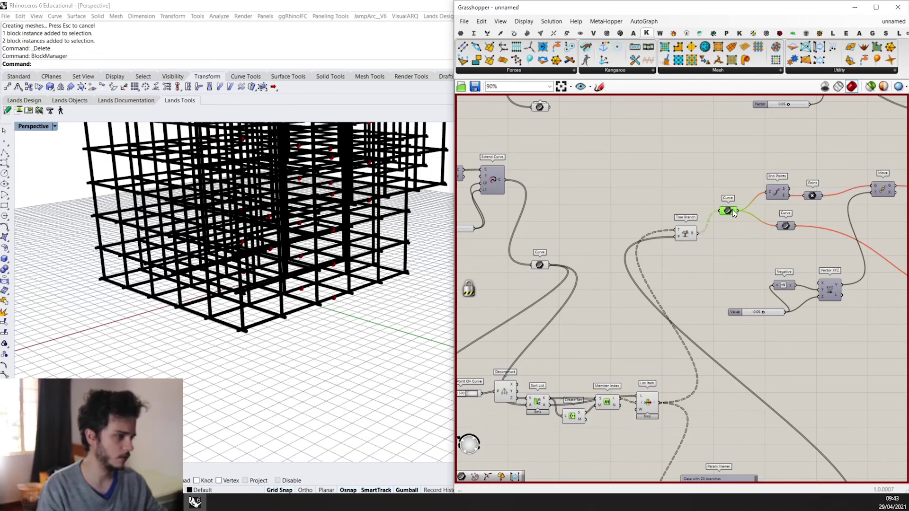
drag(695, 236, 726, 202)
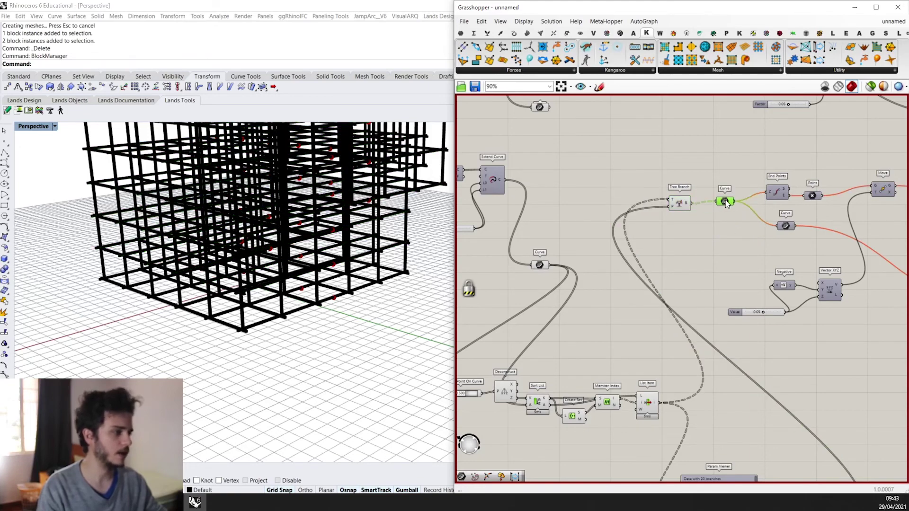
Step: Flatten the new Curve parameter that receives Tree Branch's output
right_drag(766, 209, 647, 201)
scroll(665, 211, down, 3)
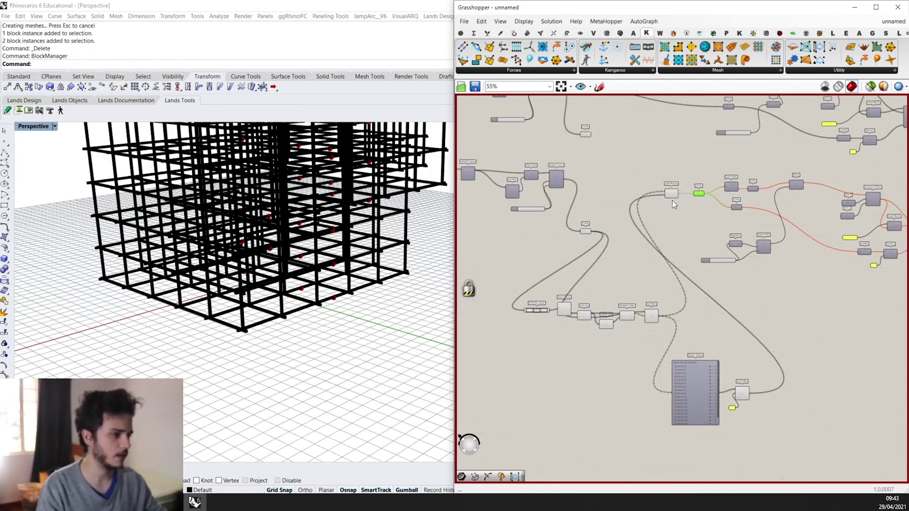
scroll(526, 182, up, 4)
scroll(537, 175, down, 2)
scroll(714, 202, up, 4)
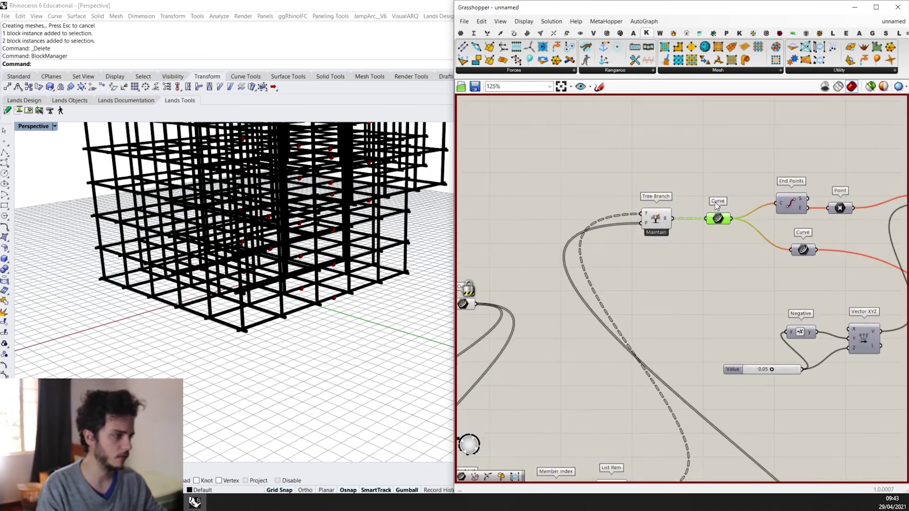
right_click(718, 220)
click(751, 298)
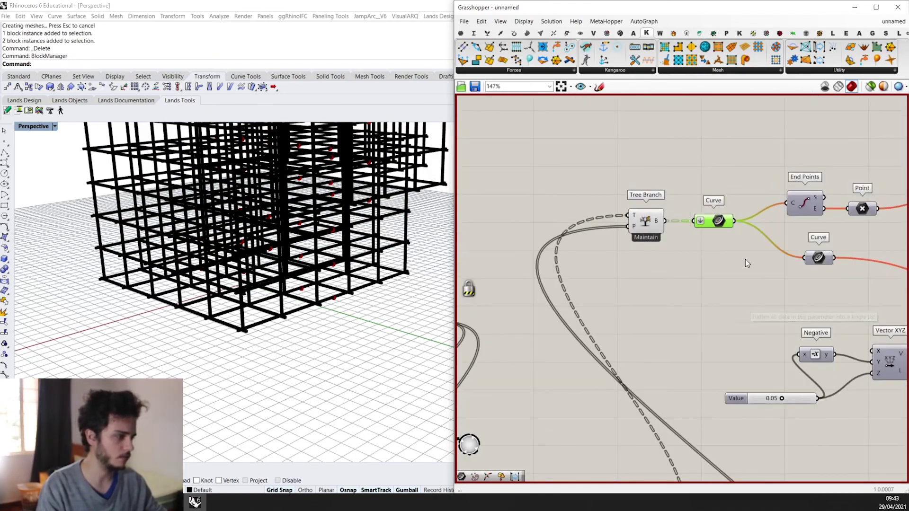
Step: Review the grouping chain from the source Curve parameter through Cull Index, including its selected preview in the perspective view
scroll(745, 260, down, 5)
right_drag(816, 197, 763, 191)
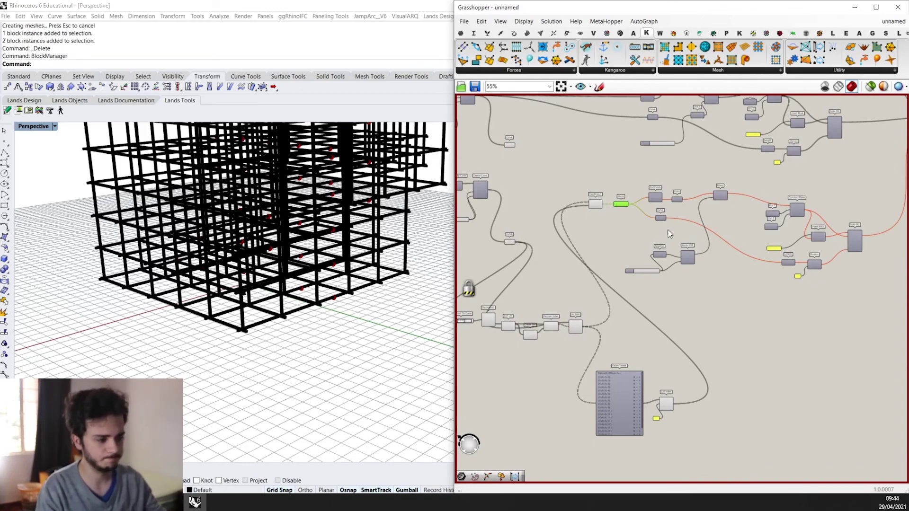
scroll(749, 301, down, 3)
scroll(651, 268, up, 3)
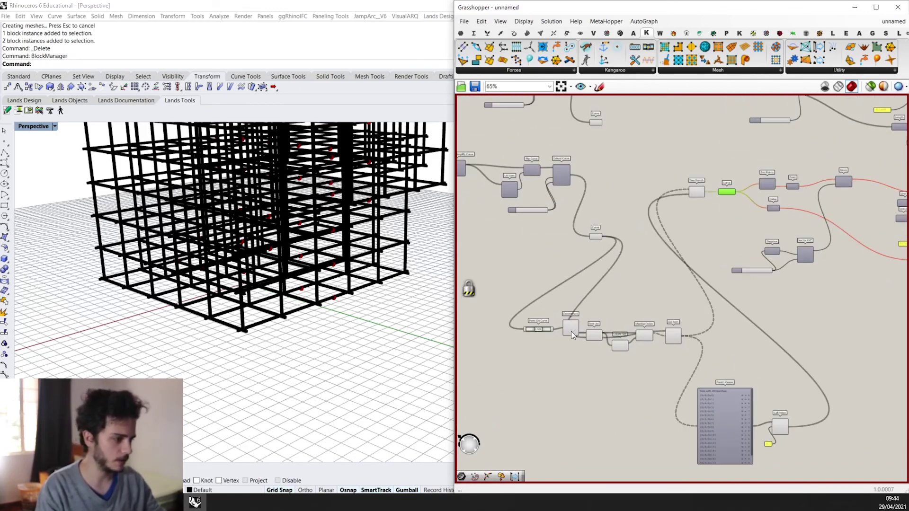
scroll(587, 252, up, 2)
scroll(640, 199, down, 3)
scroll(651, 314, up, 2)
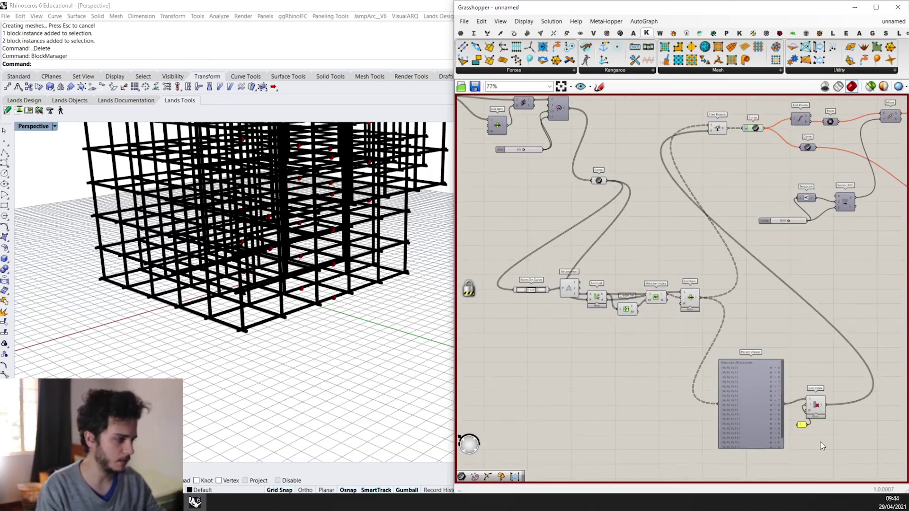
drag(837, 449, 472, 280)
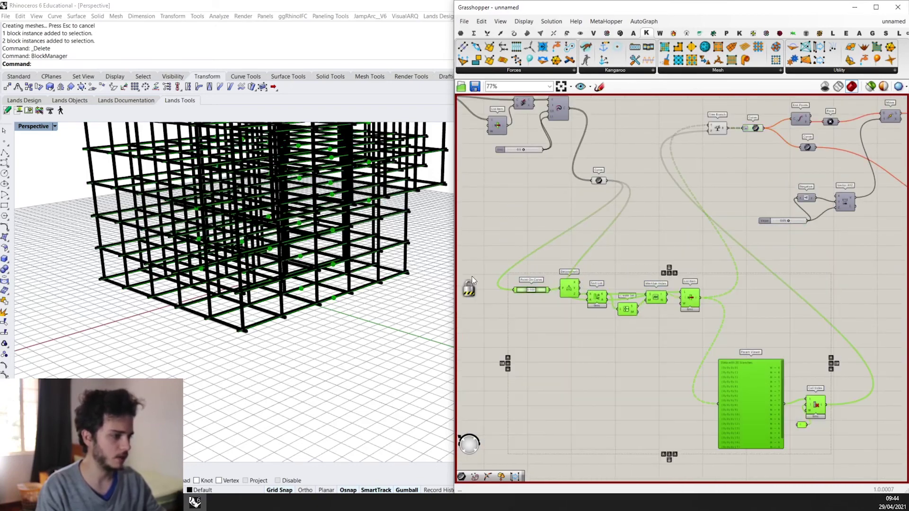
right_drag(595, 190, 623, 192)
scroll(623, 190, up, 1)
drag(624, 181, 626, 179)
scroll(622, 184, down, 1)
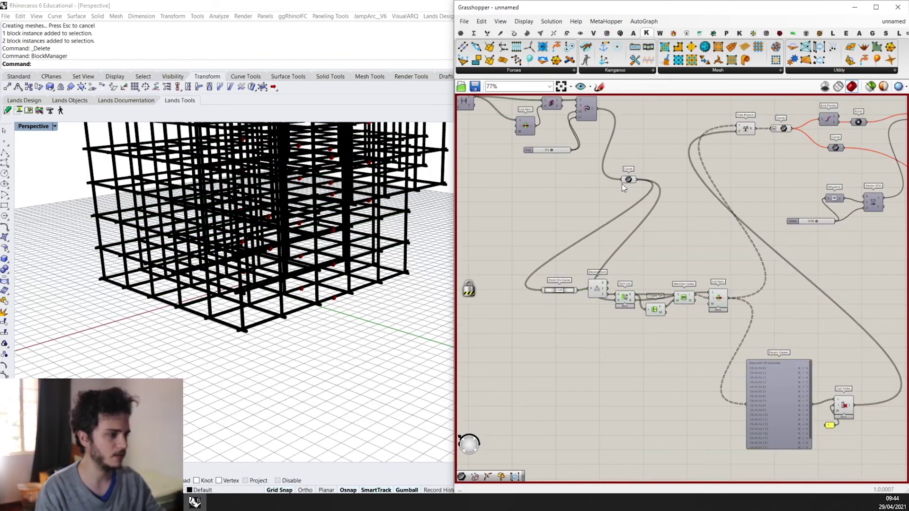
Step: Duplicate the level-grouping chain, from its source Curve parameter through Cull Index, into the empty canvas area beside the bake section
scroll(623, 187, down, 2)
drag(811, 355, 566, 180)
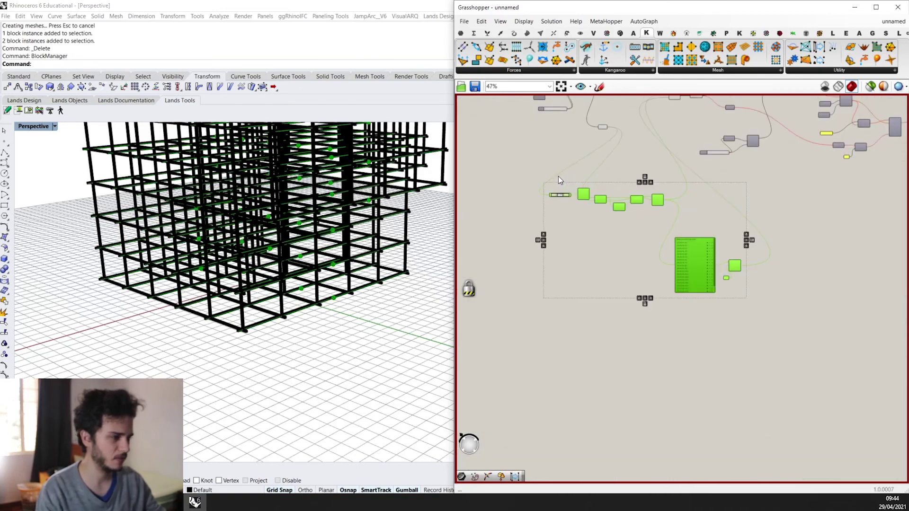
shift+click(603, 125)
scroll(602, 125, down, 1)
drag(602, 125, 734, 218)
Step: Group the duplicated level-grouping components together
scroll(600, 137, down, 1)
scroll(604, 199, down, 3)
right_drag(737, 220, 739, 223)
right_click(777, 243)
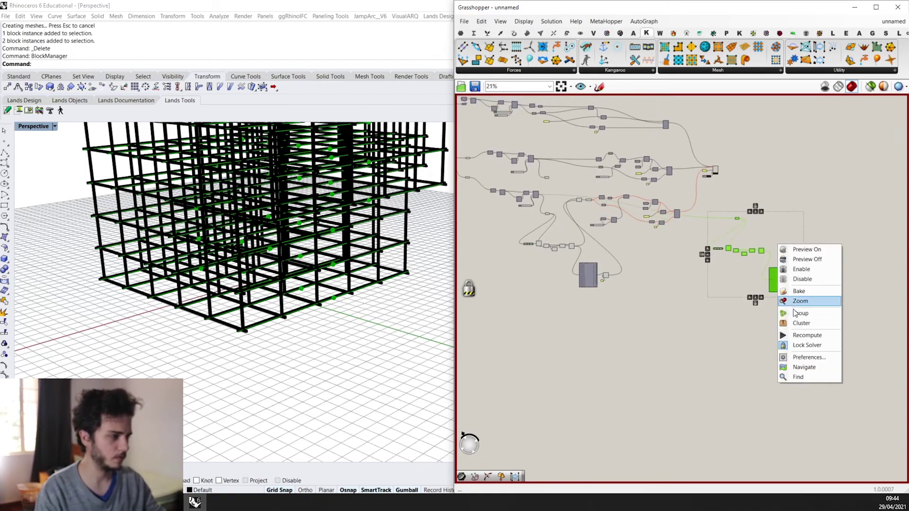
click(799, 313)
click(762, 208)
Step: Feed the grouped copy's Curve parameter from the Curve parameter that follows the upper beam row's Extend Curve
scroll(578, 200, up, 4)
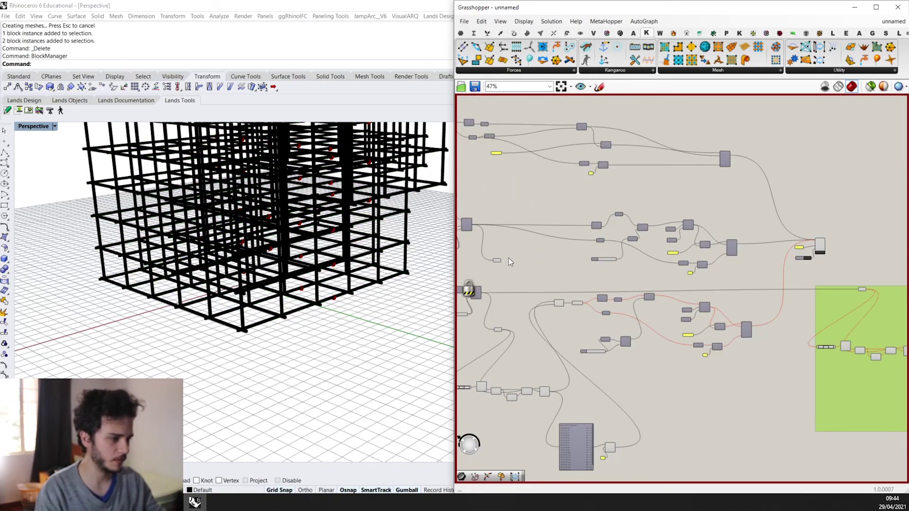
scroll(497, 264, down, 2)
scroll(743, 289, up, 4)
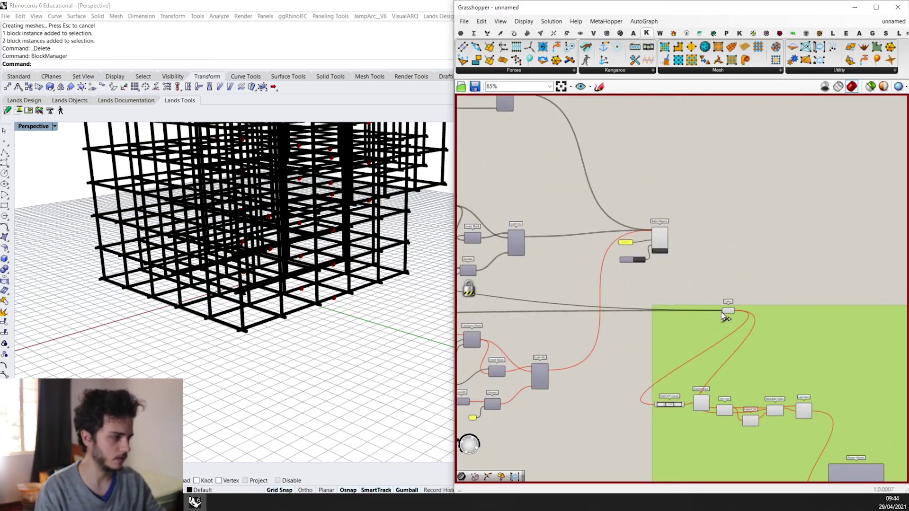
scroll(781, 294, down, 5)
scroll(738, 313, up, 2)
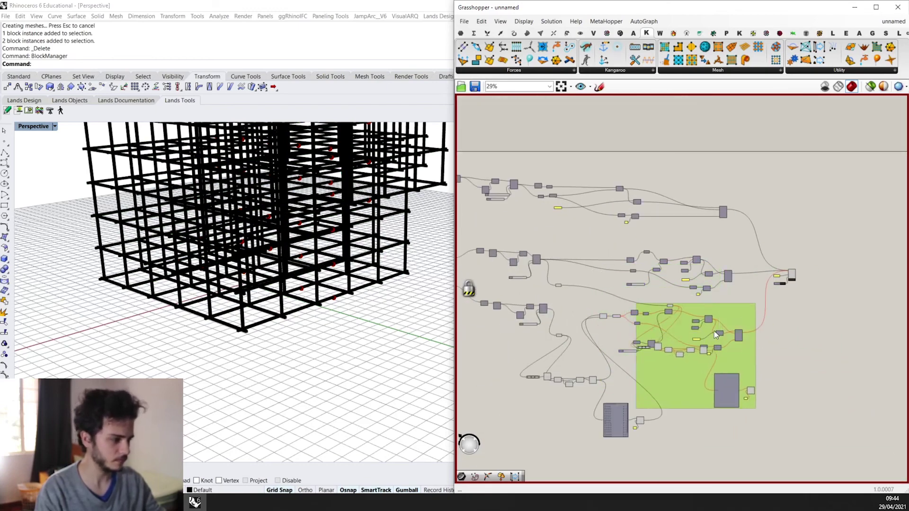
Step: Shift the upper beam row's End Points-to-bake components away and place the grouped chain in the gap after Extend Curve
drag(716, 334, 763, 380)
drag(837, 310, 612, 242)
drag(731, 277, 809, 274)
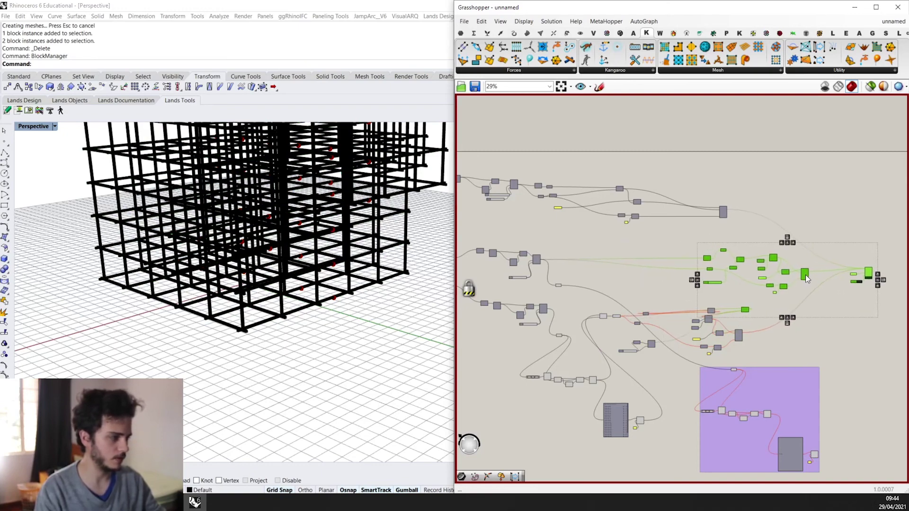
drag(799, 399, 683, 256)
scroll(687, 239, up, 1)
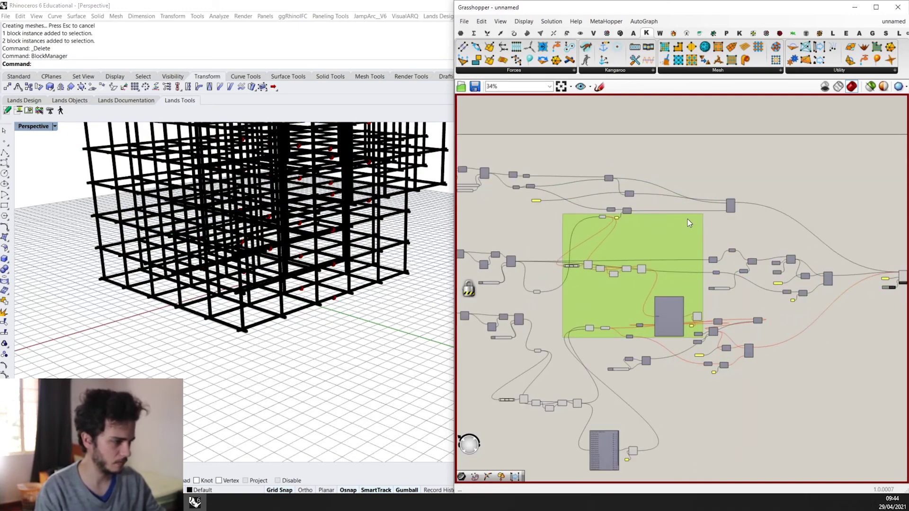
Step: Compact the grouped chain by repositioning its Curve parameter, Param Viewer and Cull Index
drag(602, 217, 563, 291)
mouse_move(667, 323)
mouse_down()
mouse_move(667, 297)
mouse_move(684, 292)
mouse_move(637, 291)
mouse_move(684, 325)
mouse_up()
scroll(603, 274, up, 3)
click(678, 284)
scroll(737, 301, up, 2)
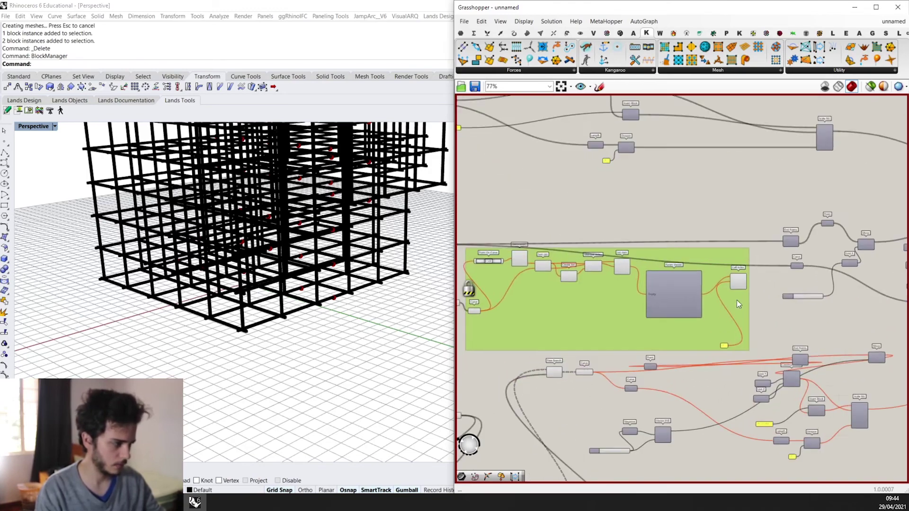
drag(739, 279, 739, 289)
scroll(687, 296, down, 6)
Step: Add a Tree Branch component after the grouped chain, feeding T from List Item and P from Cull Index
scroll(662, 421, up, 4)
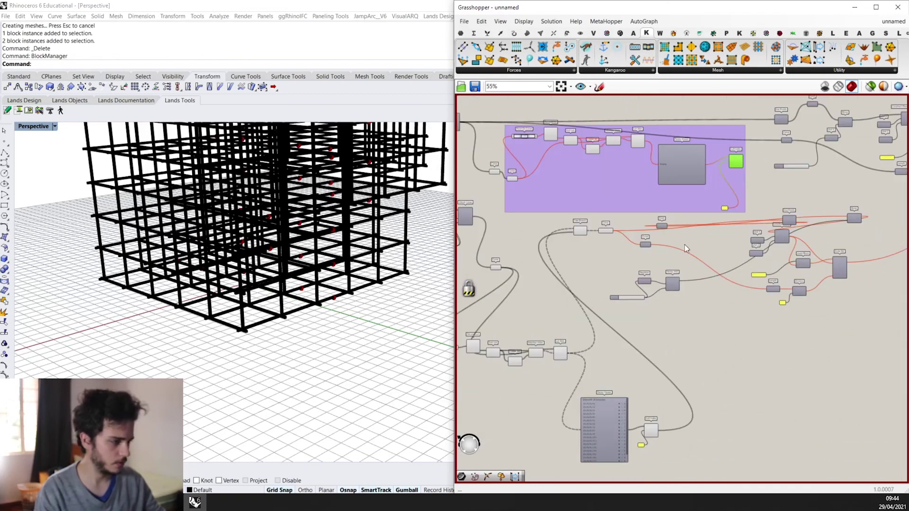
scroll(687, 249, up, 4)
double_click(722, 253)
text(tree )
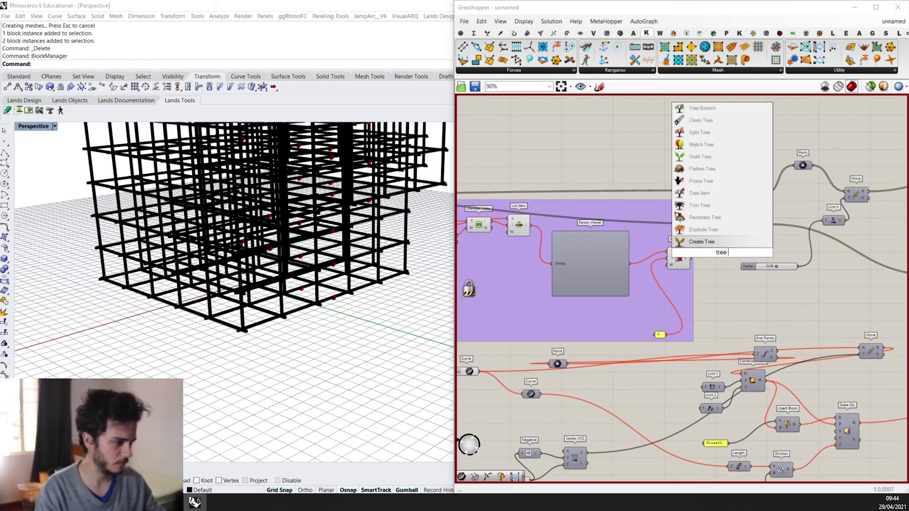
text(bra)
click(714, 242)
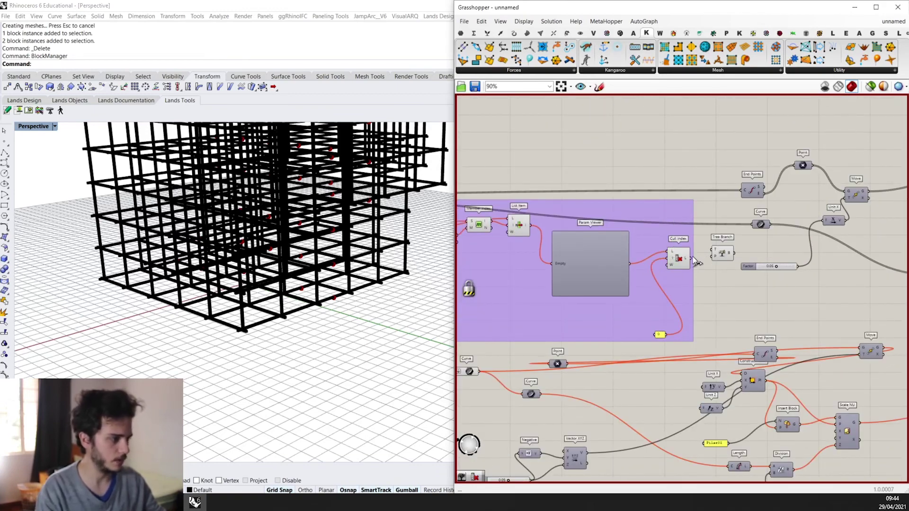
drag(714, 253, 697, 237)
scroll(677, 246, down, 2)
right_drag(676, 247, 672, 267)
Step: Add a Curve parameter fed by the new Tree Branch's B output and flatten it
scroll(736, 264, up, 1)
scroll(801, 244, up, 1)
scroll(748, 250, up, 1)
double_click(749, 251)
text(crv)
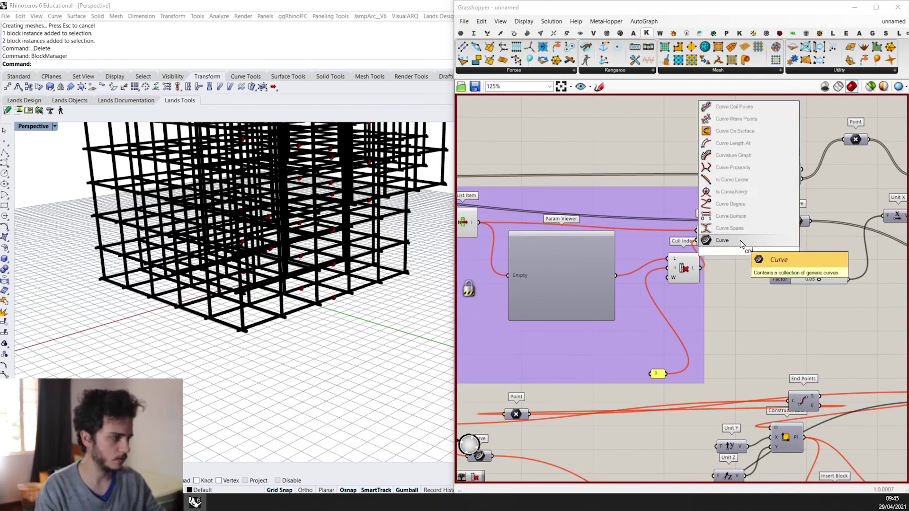
click(741, 241)
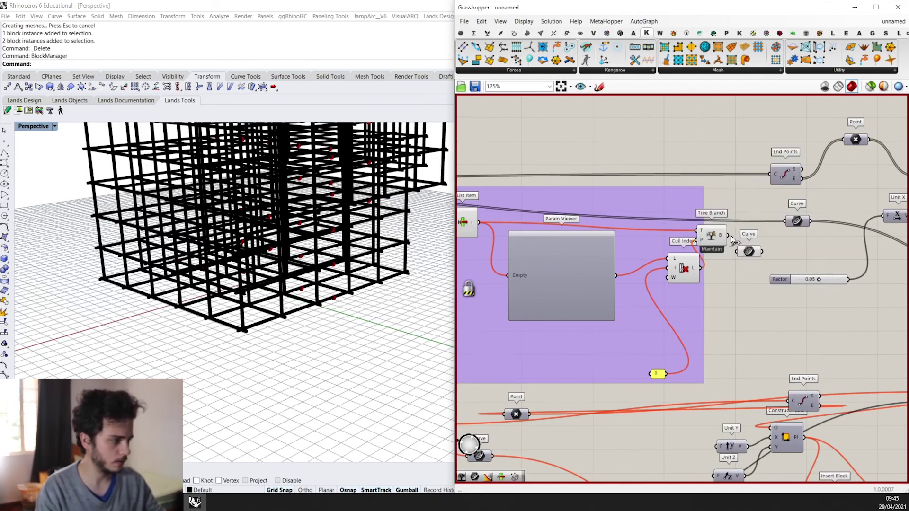
right_click(759, 251)
click(788, 326)
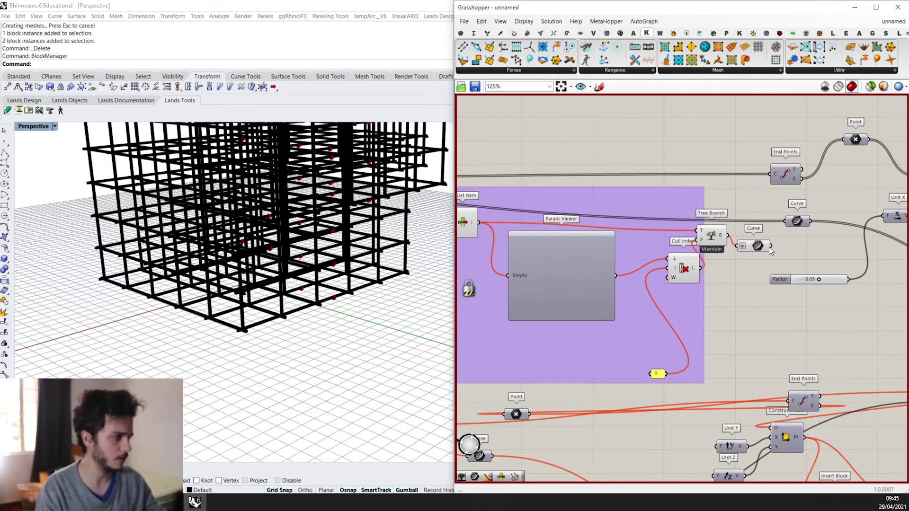
Step: Feed the upper beam row's End Points and Curve parameter from the flattened Curve parameter and tidy the layout around Tree Branch
drag(769, 247, 757, 190)
click(644, 299)
scroll(625, 286, down, 4)
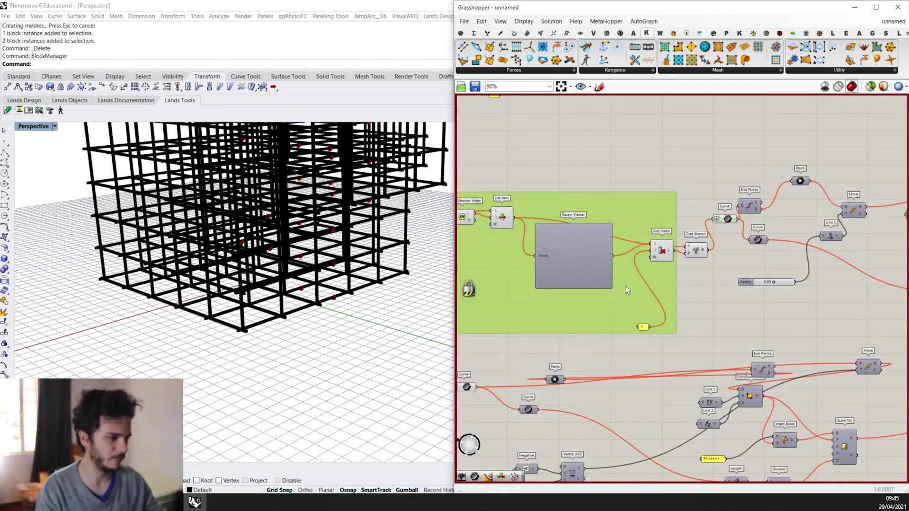
click(695, 267)
Step: Move the lower beam row's curve preparation components, up to the Curve parameter after Extend Curve, down beside its grouping chain
scroll(694, 268, down, 4)
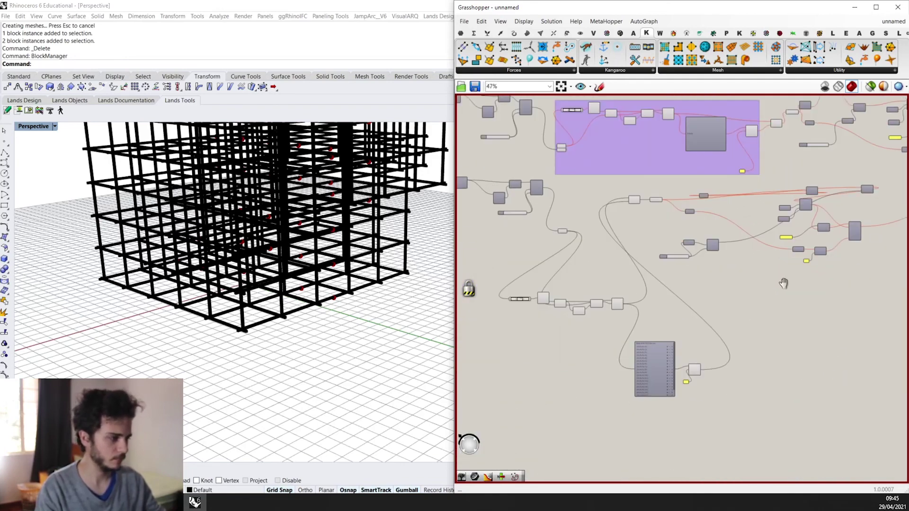
scroll(620, 244, up, 3)
drag(755, 280, 534, 186)
drag(672, 223, 689, 210)
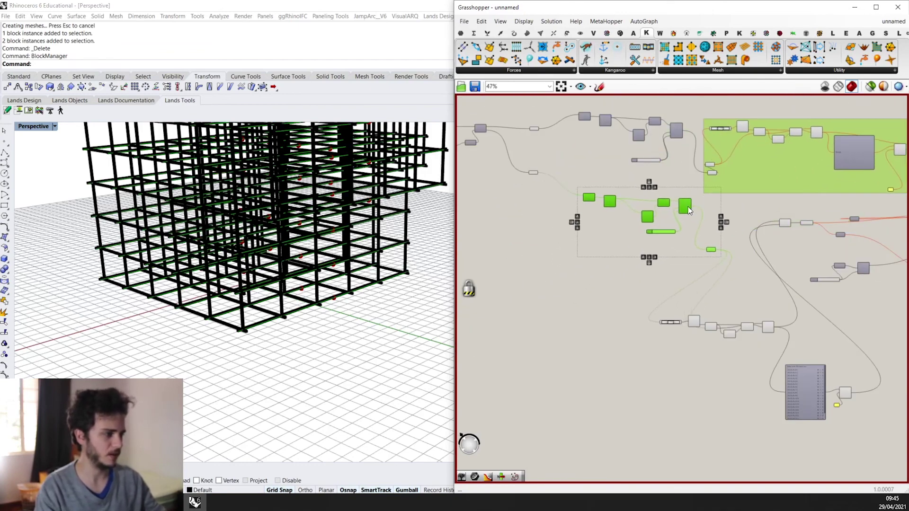
click(748, 237)
drag(734, 279, 583, 202)
drag(690, 212, 597, 309)
Step: Place the lower beam row's input Curve parameter just before its relocated curve preparation components
scroll(633, 227, down, 2)
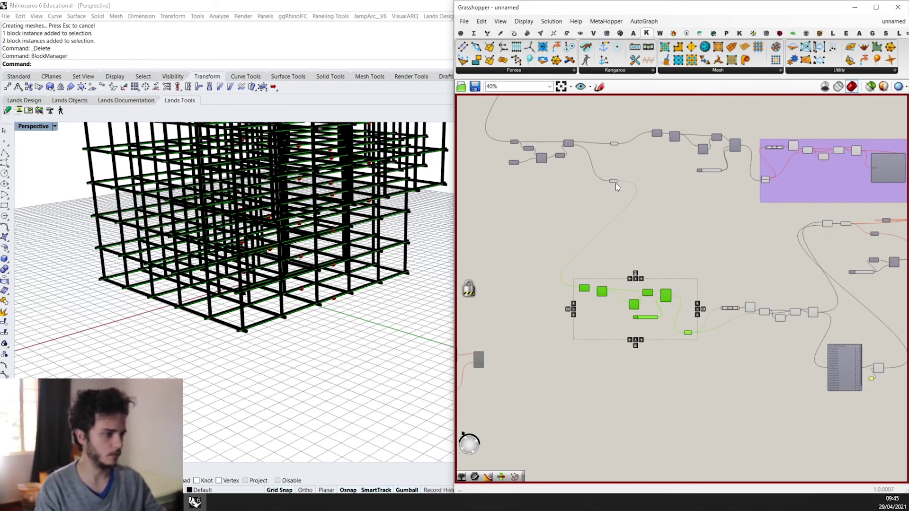
drag(615, 184, 603, 192)
drag(549, 308, 550, 301)
Step: Delete the unused component chain lying apart from the pillar and beam rows
right_drag(615, 282, 818, 221)
scroll(818, 221, down, 3)
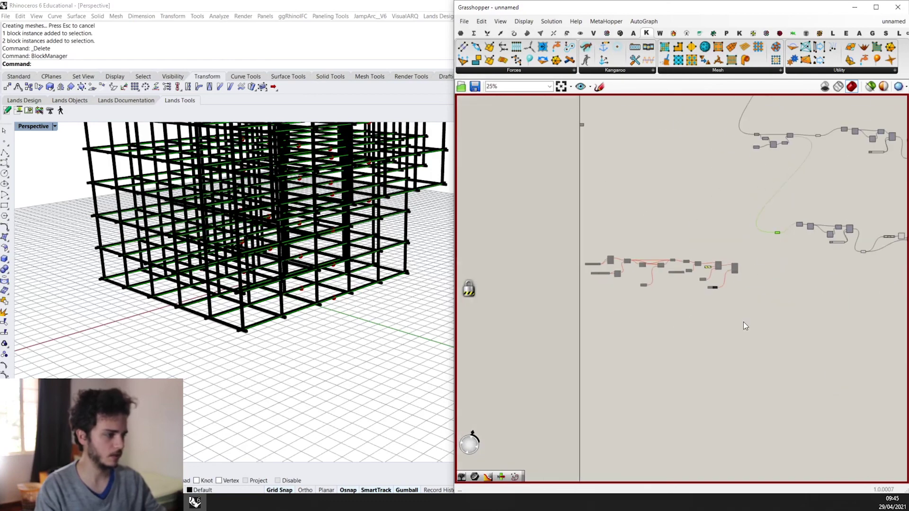
drag(744, 324, 572, 238)
key(Delete)
scroll(695, 246, down, 4)
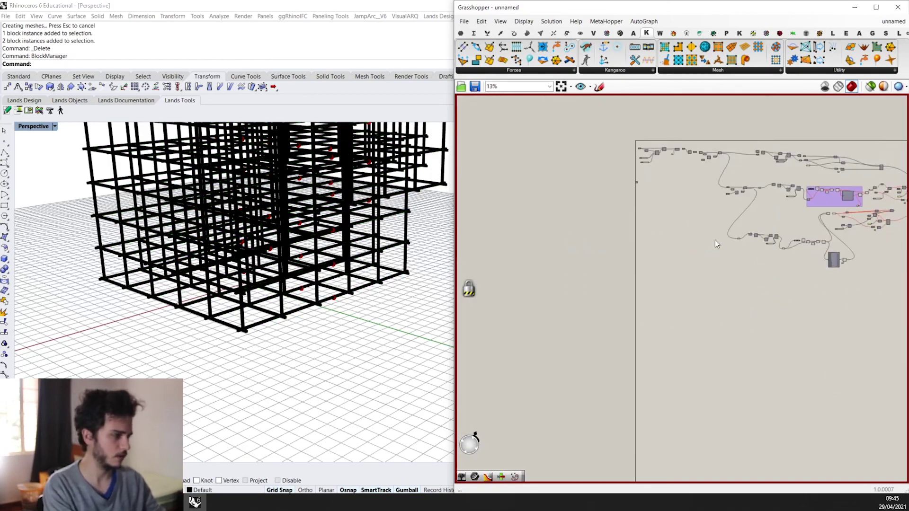
Step: Connect the upper row's Extend Curve directly to the grouped chain's Curve parameter and delete the redundant Curve parameter between them
right_drag(813, 222, 700, 239)
scroll(700, 239, up, 4)
scroll(703, 232, up, 2)
scroll(705, 230, up, 5)
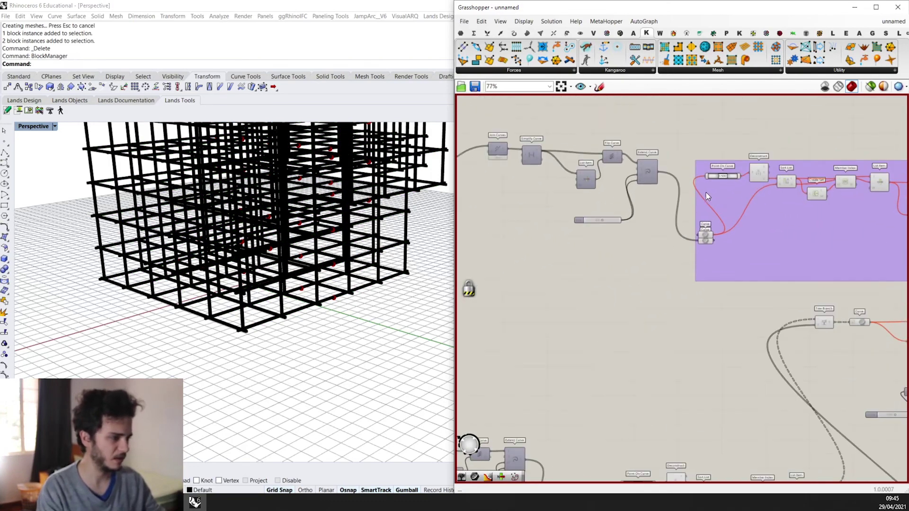
click(663, 248)
mouse_move(663, 248)
mouse_down()
mouse_move(680, 269)
mouse_move(700, 258)
mouse_move(656, 256)
mouse_up()
scroll(669, 256, up, 2)
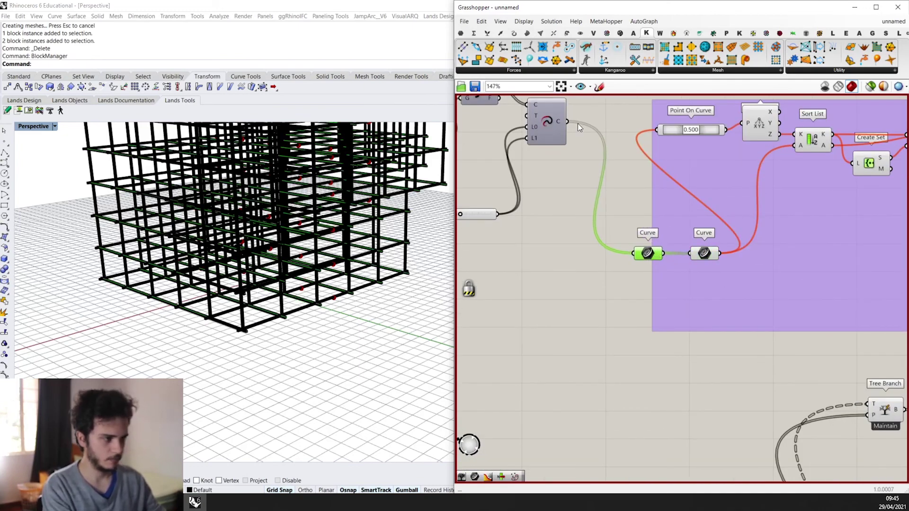
drag(572, 122, 691, 251)
click(649, 253)
key(Delete)
Step: Move the lower beam row's components from Tree Branch through Scale NU down in line with its grouping chain
scroll(642, 255, down, 3)
right_drag(682, 255, 600, 212)
scroll(601, 212, down, 2)
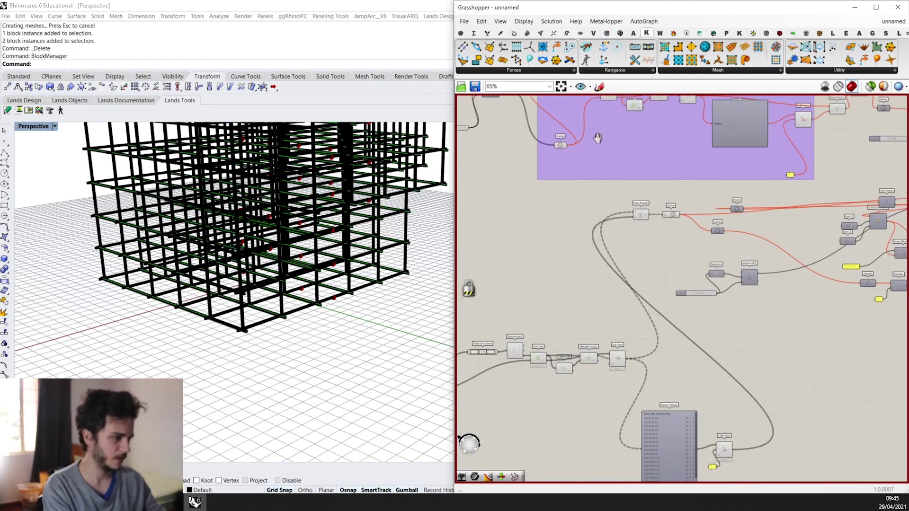
right_drag(598, 137, 604, 179)
scroll(604, 178, down, 2)
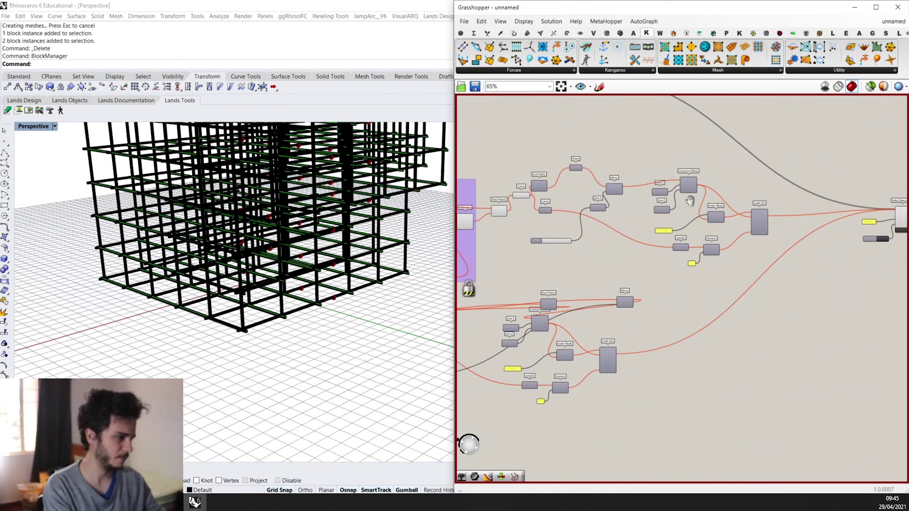
right_drag(766, 239, 785, 275)
drag(807, 278, 650, 293)
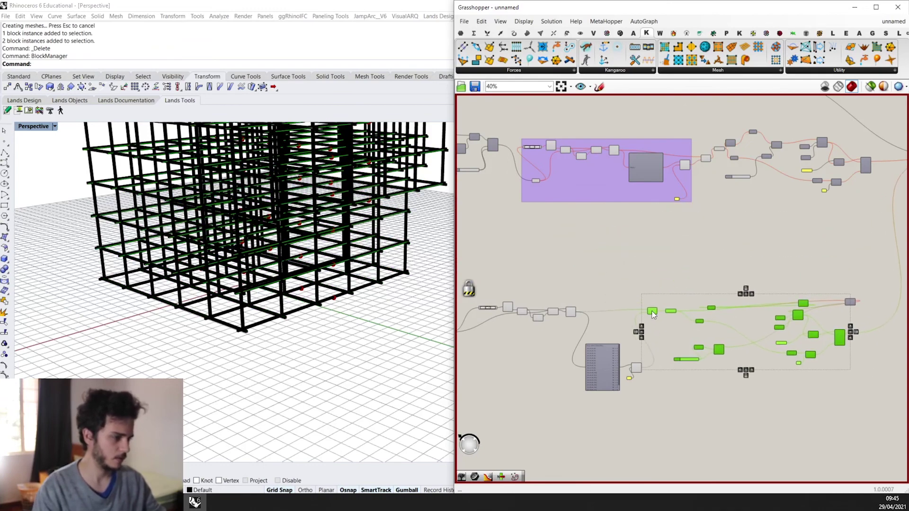
scroll(716, 303, down, 2)
Step: Reposition the lower beam row's Move and End Points components so End Points, Point and Move follow in order
click(746, 323)
scroll(767, 308, up, 2)
scroll(817, 285, up, 1)
drag(819, 283, 789, 277)
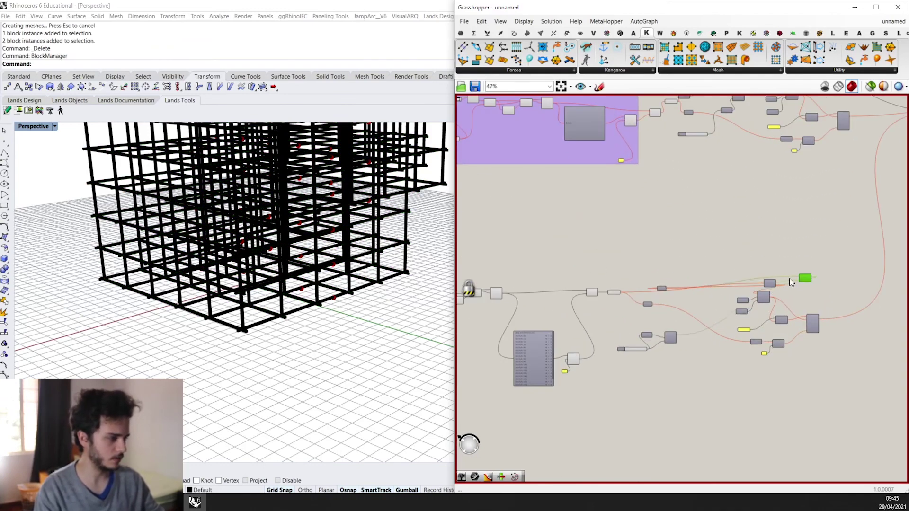
scroll(758, 287, up, 3)
drag(702, 286, 571, 287)
scroll(772, 249, down, 6)
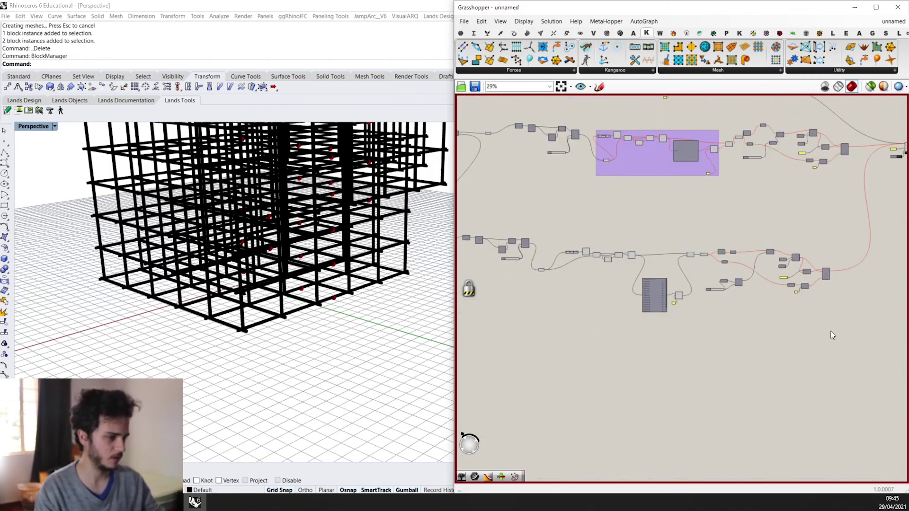
Step: Unlock the solver so the definition recomputes, and select the upper beam row's Scale NU component
scroll(789, 281, down, 1)
right_drag(788, 280, 705, 282)
right_click(707, 239)
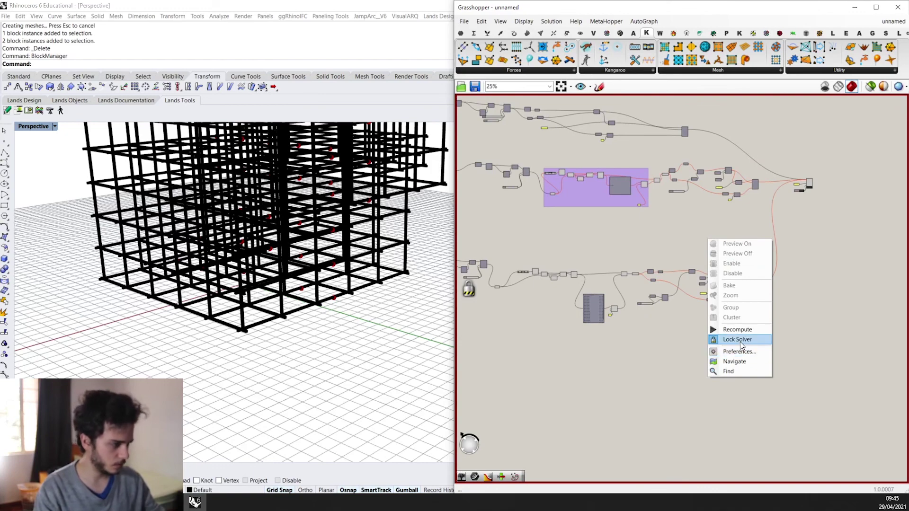
click(740, 342)
scroll(749, 287, up, 3)
right_drag(751, 283, 709, 349)
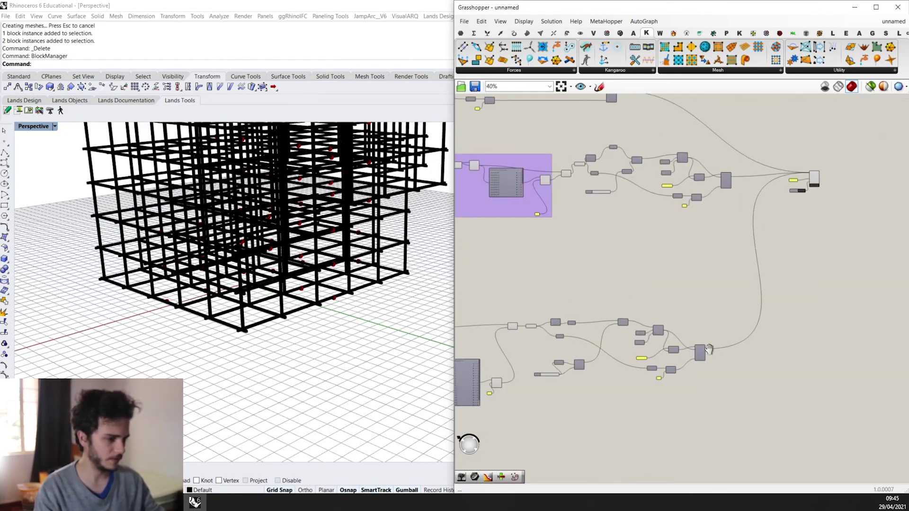
scroll(710, 231, up, 4)
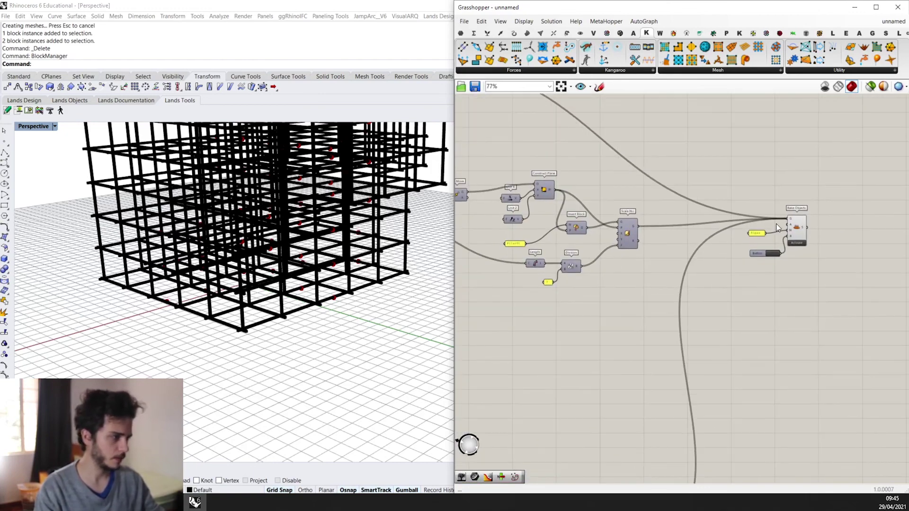
scroll(635, 238, down, 3)
click(633, 238)
scroll(634, 238, down, 3)
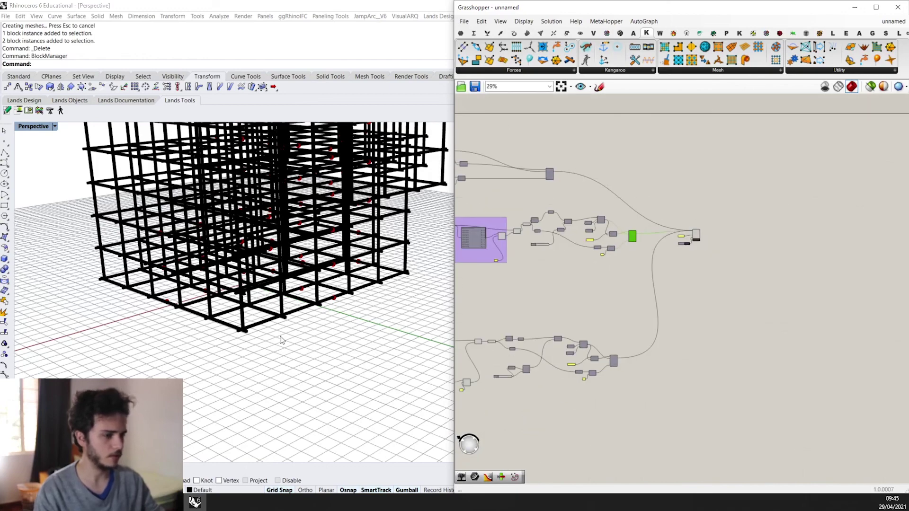
Step: Delete all baked block instances of the tower from the Rhino perspective view
scroll(277, 337, down, 10)
scroll(656, 334, up, 1)
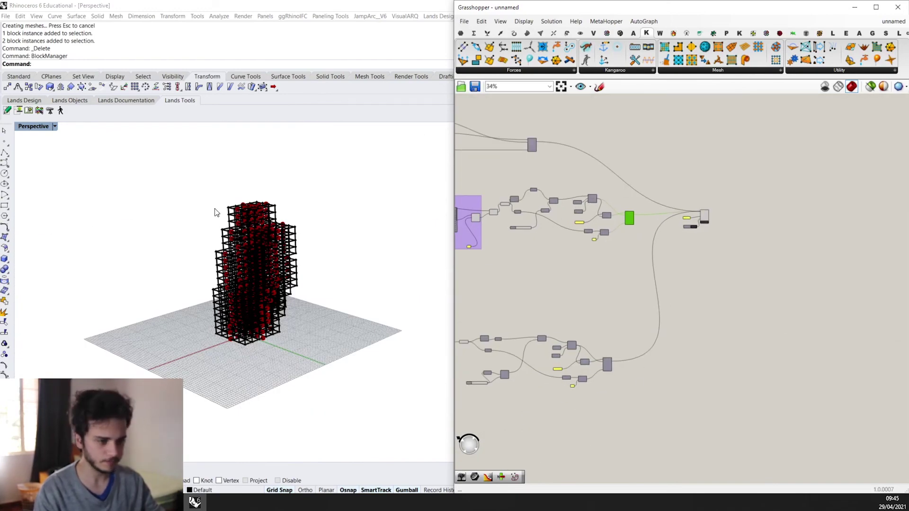
drag(122, 159, 381, 409)
key(Delete)
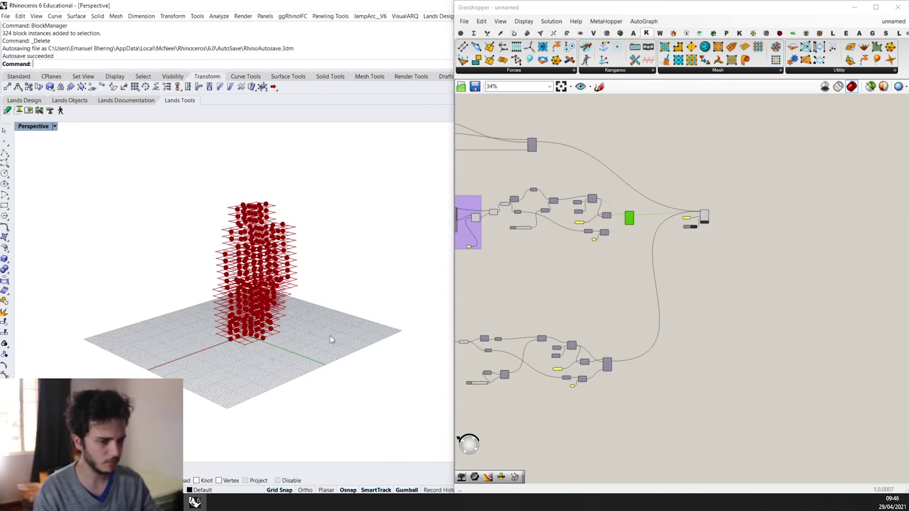
Step: Turn on the preview of the Scale NU components in both beam rows
scroll(580, 388, up, 3)
shift+click(596, 391)
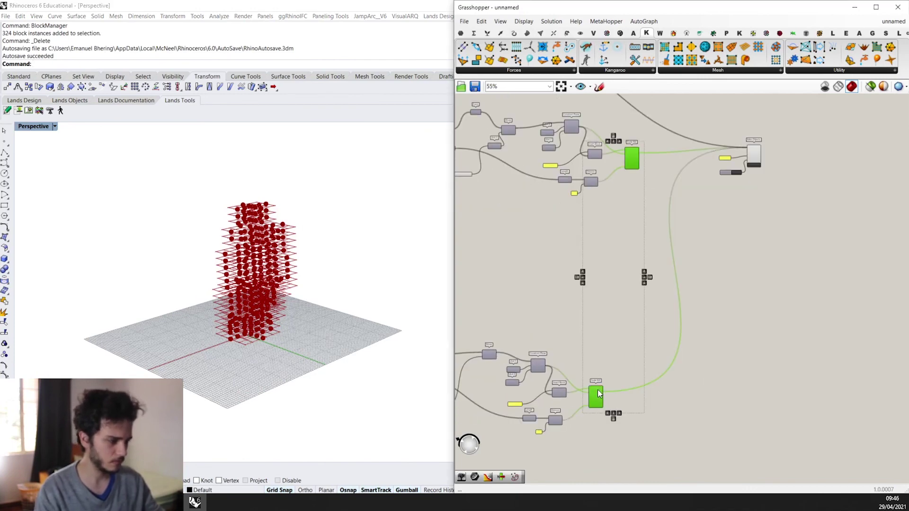
middle_click(597, 392)
click(656, 372)
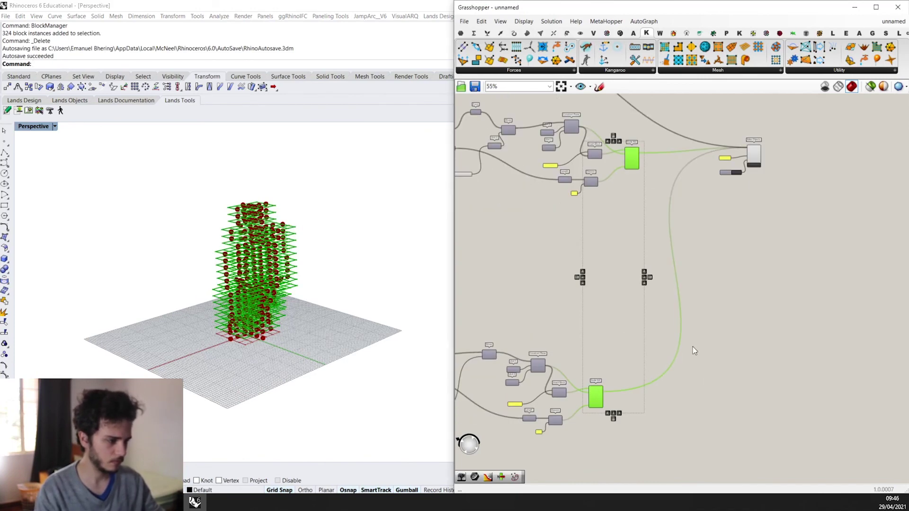
Step: Turn on the preview of the pillar row's Scale NU component so the pillars display together with the beams
right_drag(676, 253, 687, 297)
scroll(545, 180, up, 2)
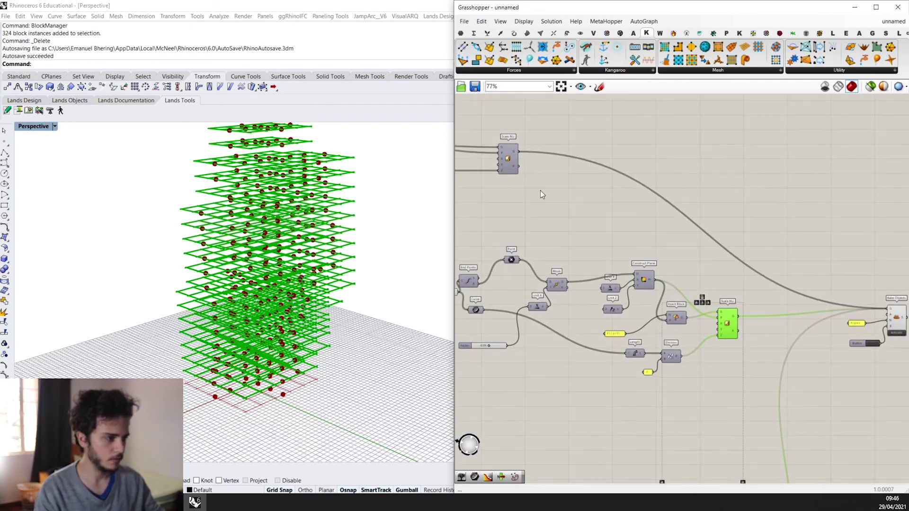
click(511, 161)
middle_click(511, 161)
click(529, 148)
scroll(236, 274, down, 6)
right_drag(236, 274, 412, 323)
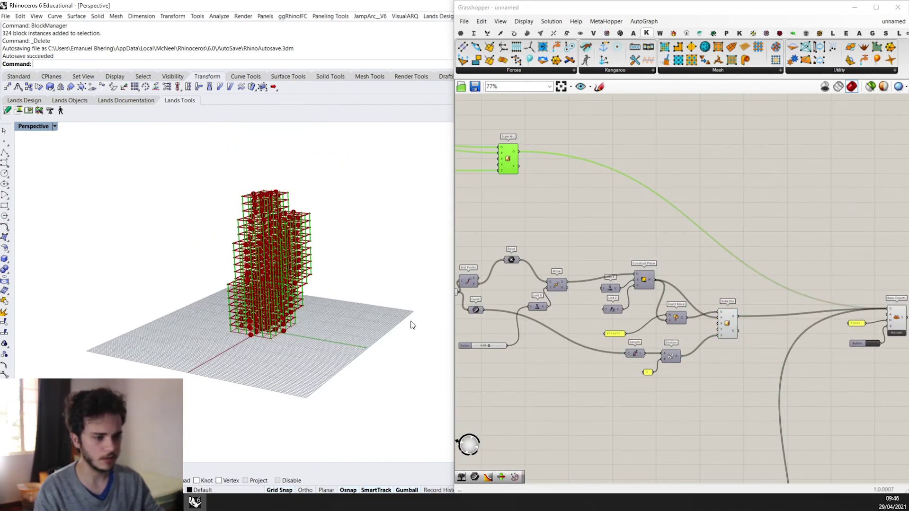
Step: Check the base of the previewed tower, and bake the pillar and beam blocks with the Bake Objects button
right_drag(293, 265, 274, 298)
scroll(258, 296, up, 10)
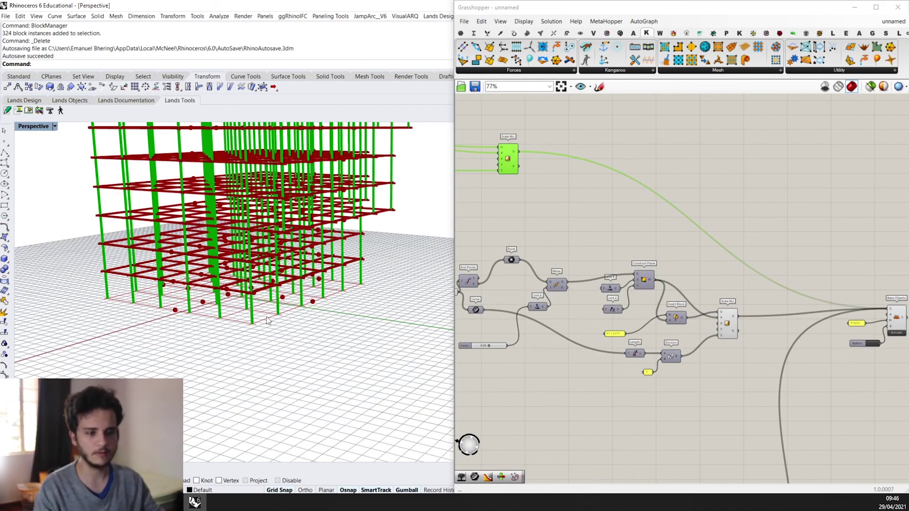
scroll(268, 321, down, 3)
scroll(700, 314, up, 2)
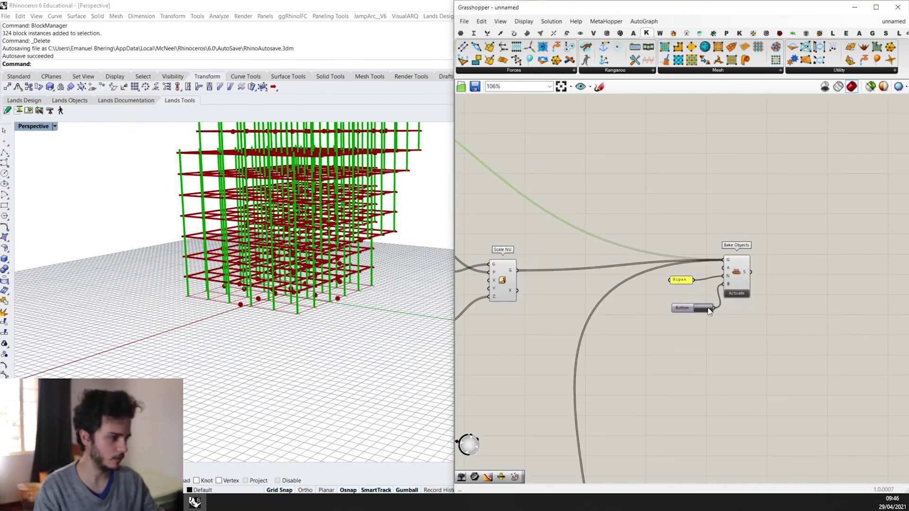
click(708, 308)
Step: Turn off the preview of all components in the pillar row and both beam rows, and inspect the baked tower
scroll(672, 215, down, 12)
drag(680, 339, 512, 157)
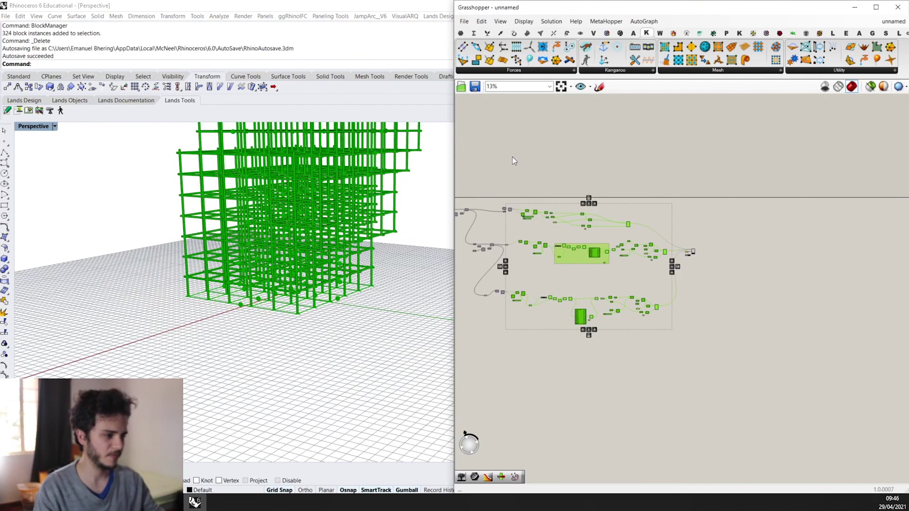
middle_click(533, 192)
click(554, 172)
scroll(245, 243, up, 5)
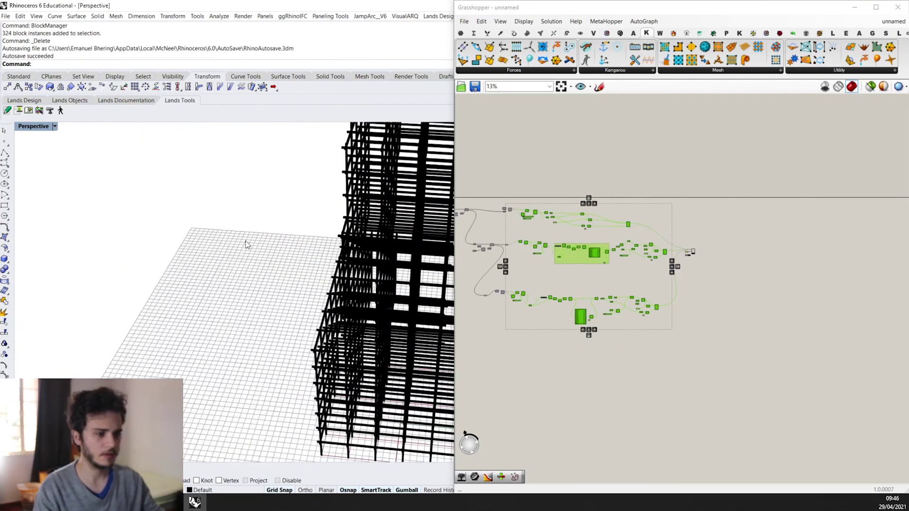
scroll(245, 244, down, 5)
right_drag(374, 262, 303, 204)
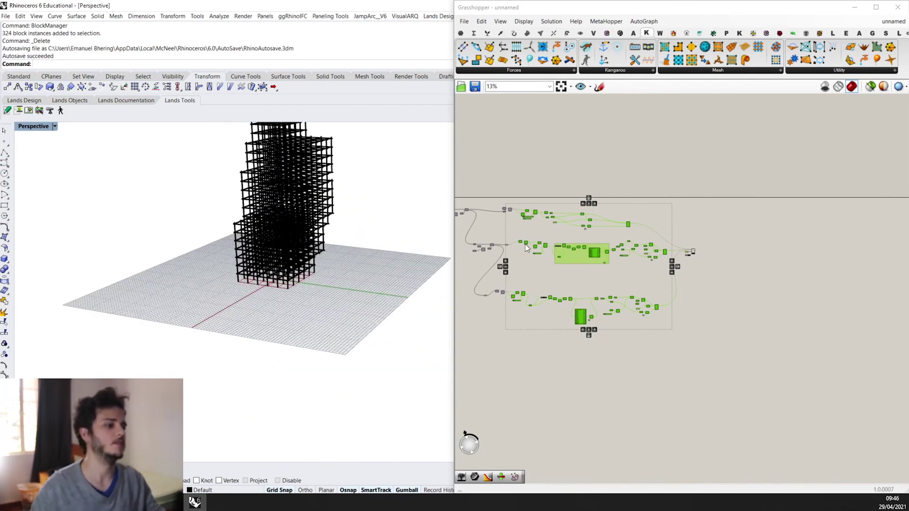